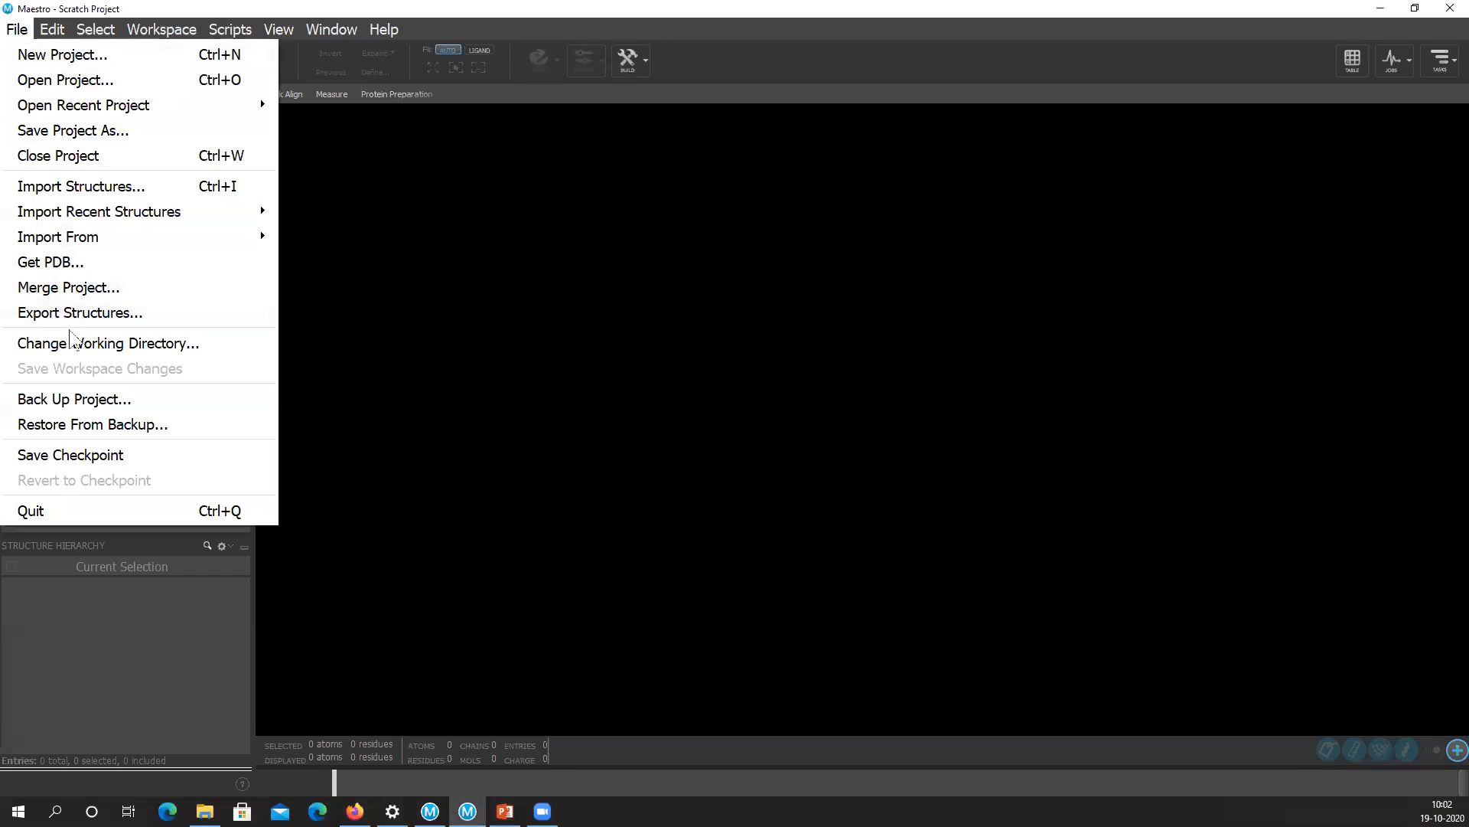
# Create a folder named mdsimulations inside the tutorials folder and set it as the working directory.
pyautogui.click(76, 344)
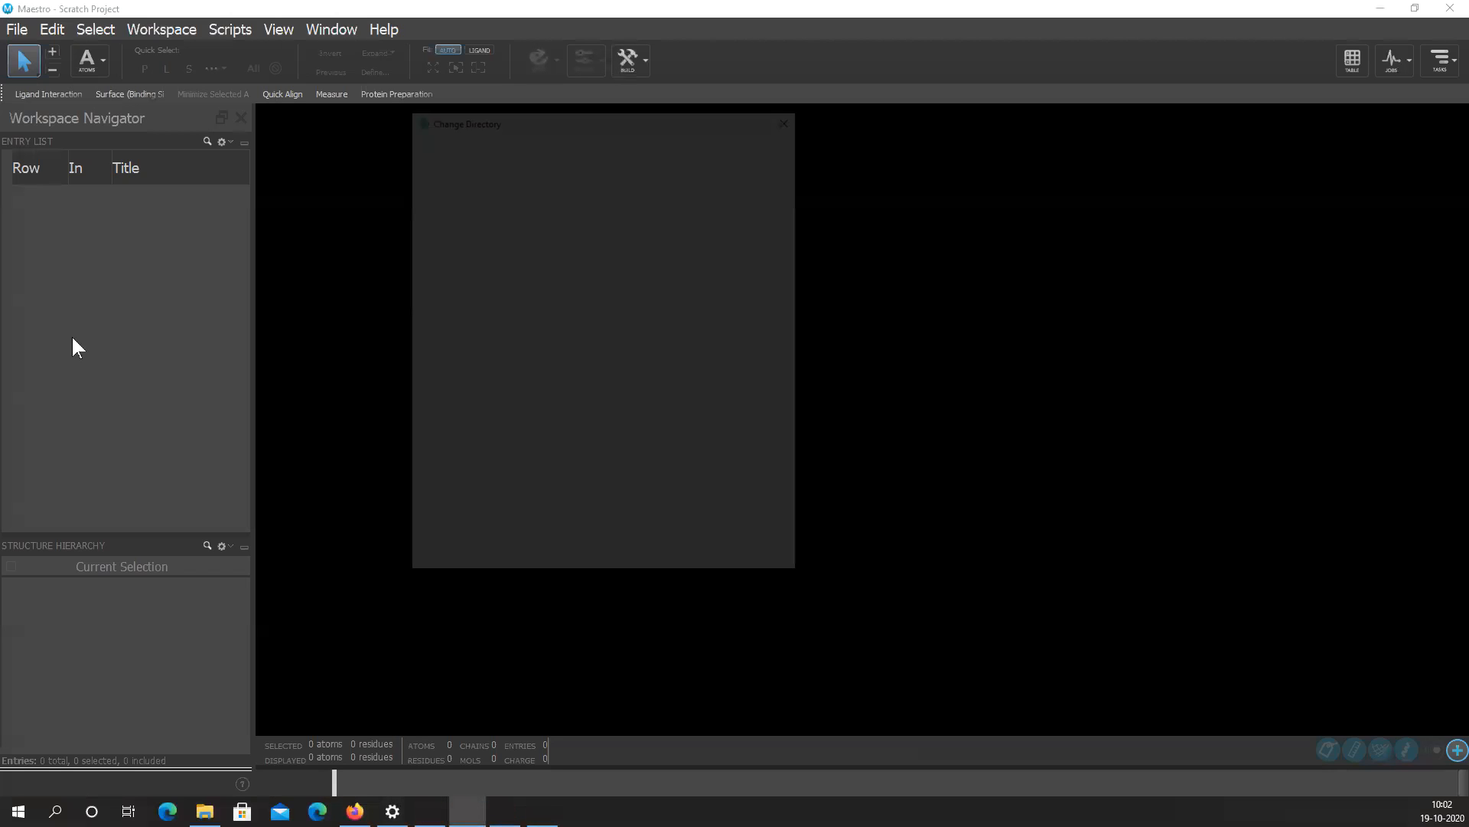
pyautogui.doubleClick(567, 240)
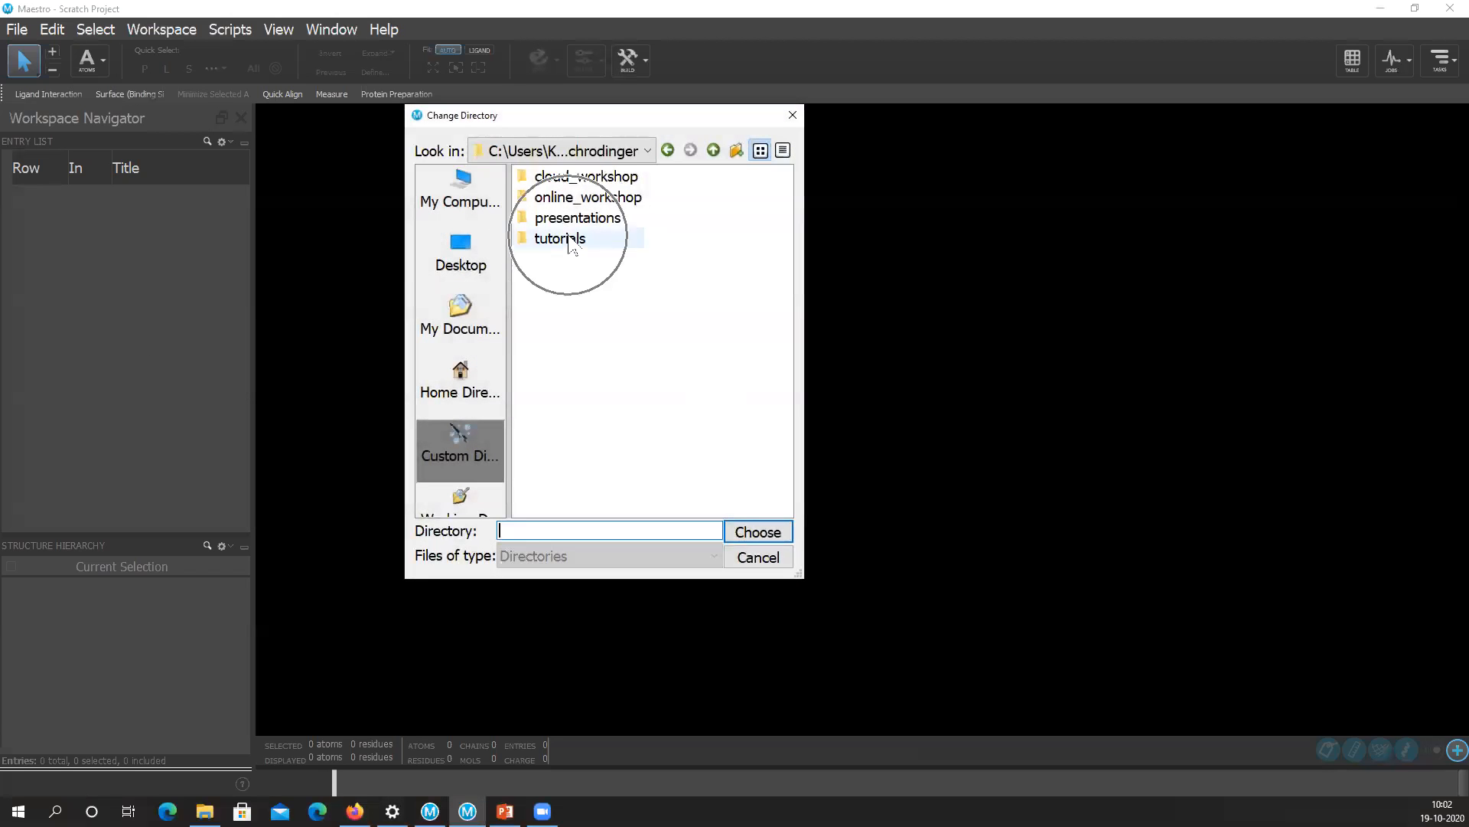
pyautogui.rightClick(583, 366)
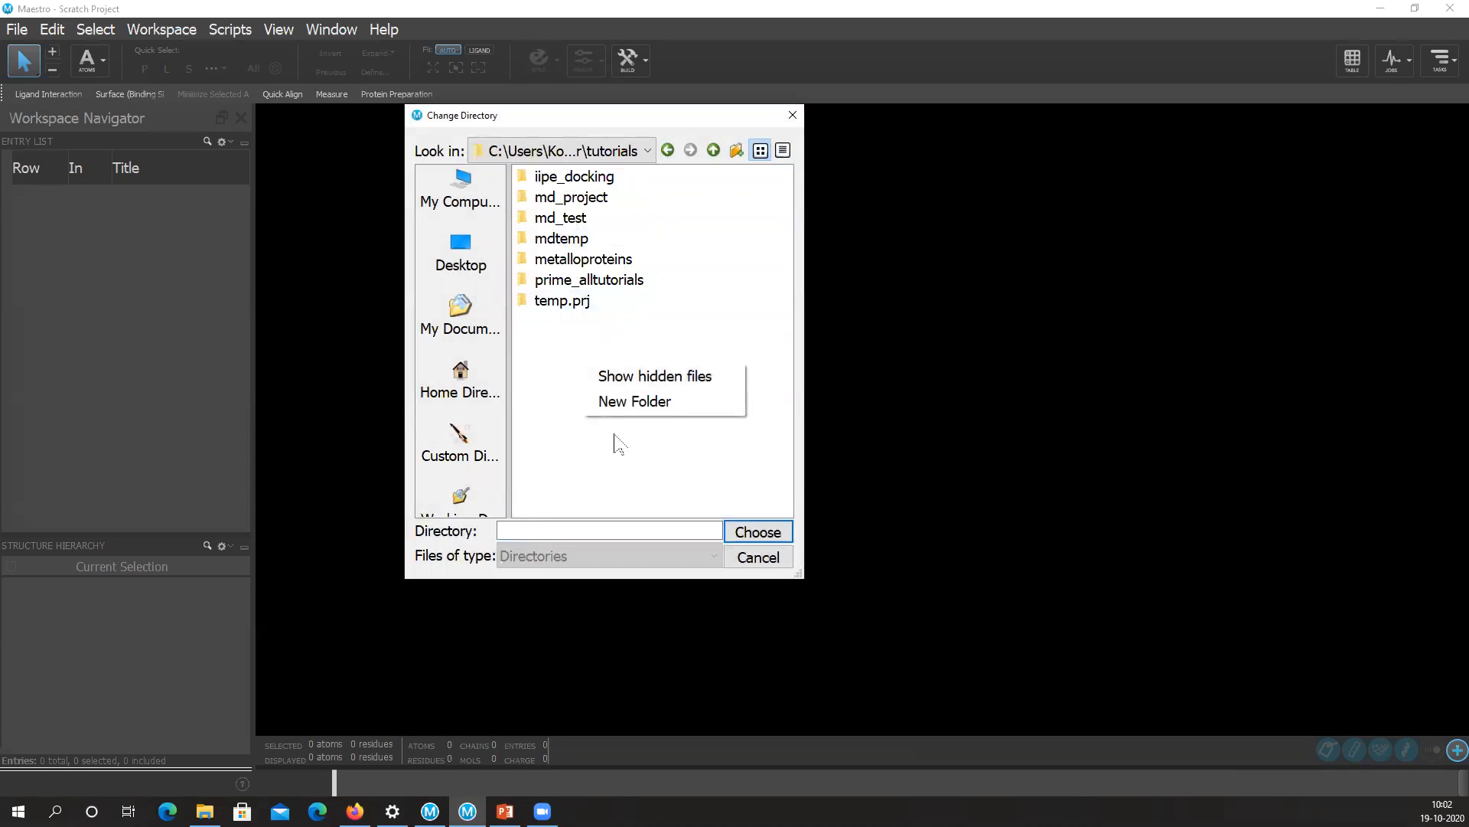
pyautogui.click(633, 417)
pyautogui.write('mdsimulations')
pyautogui.press('Return')
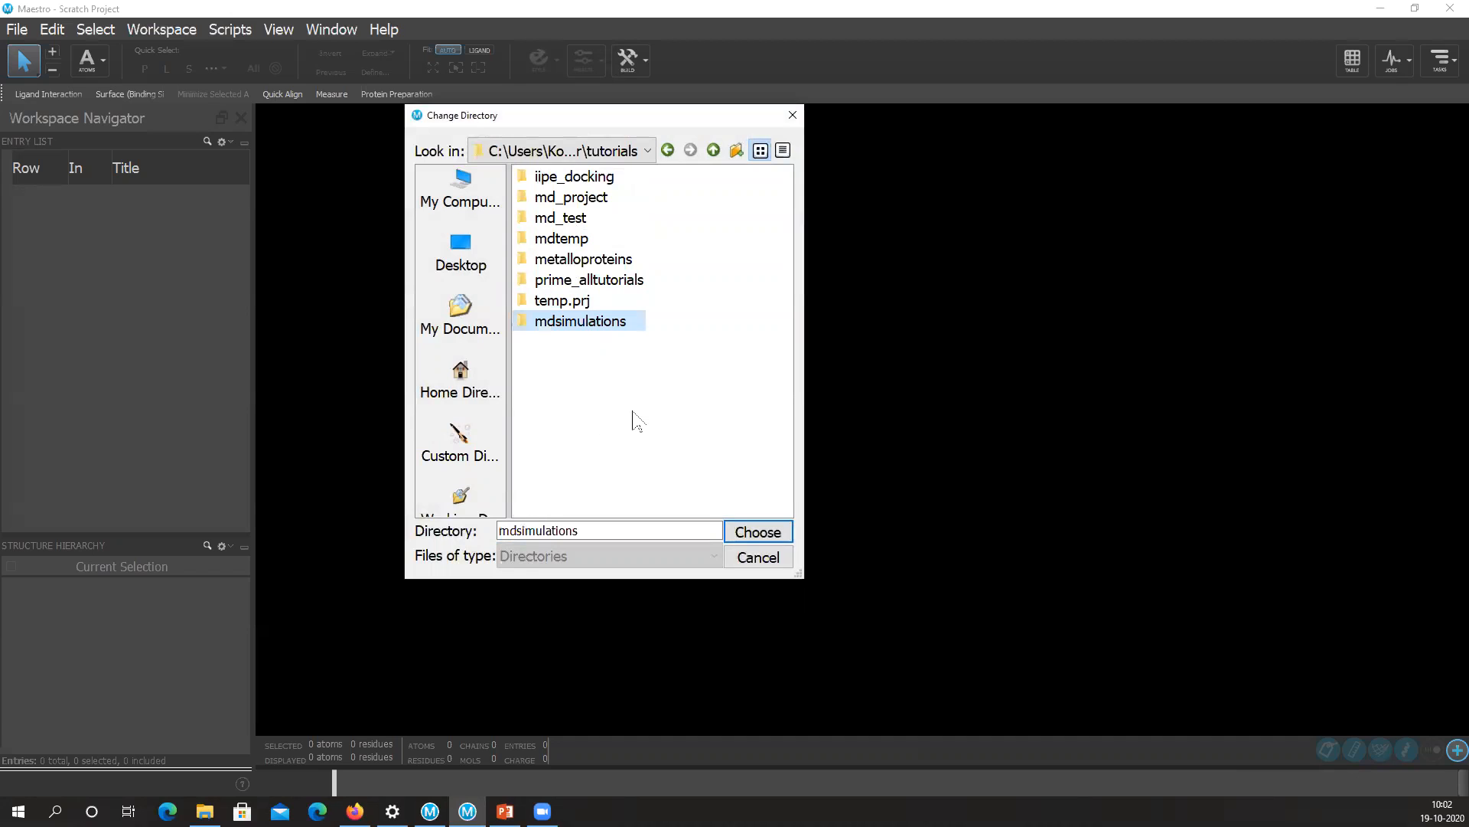
pyautogui.click(748, 529)
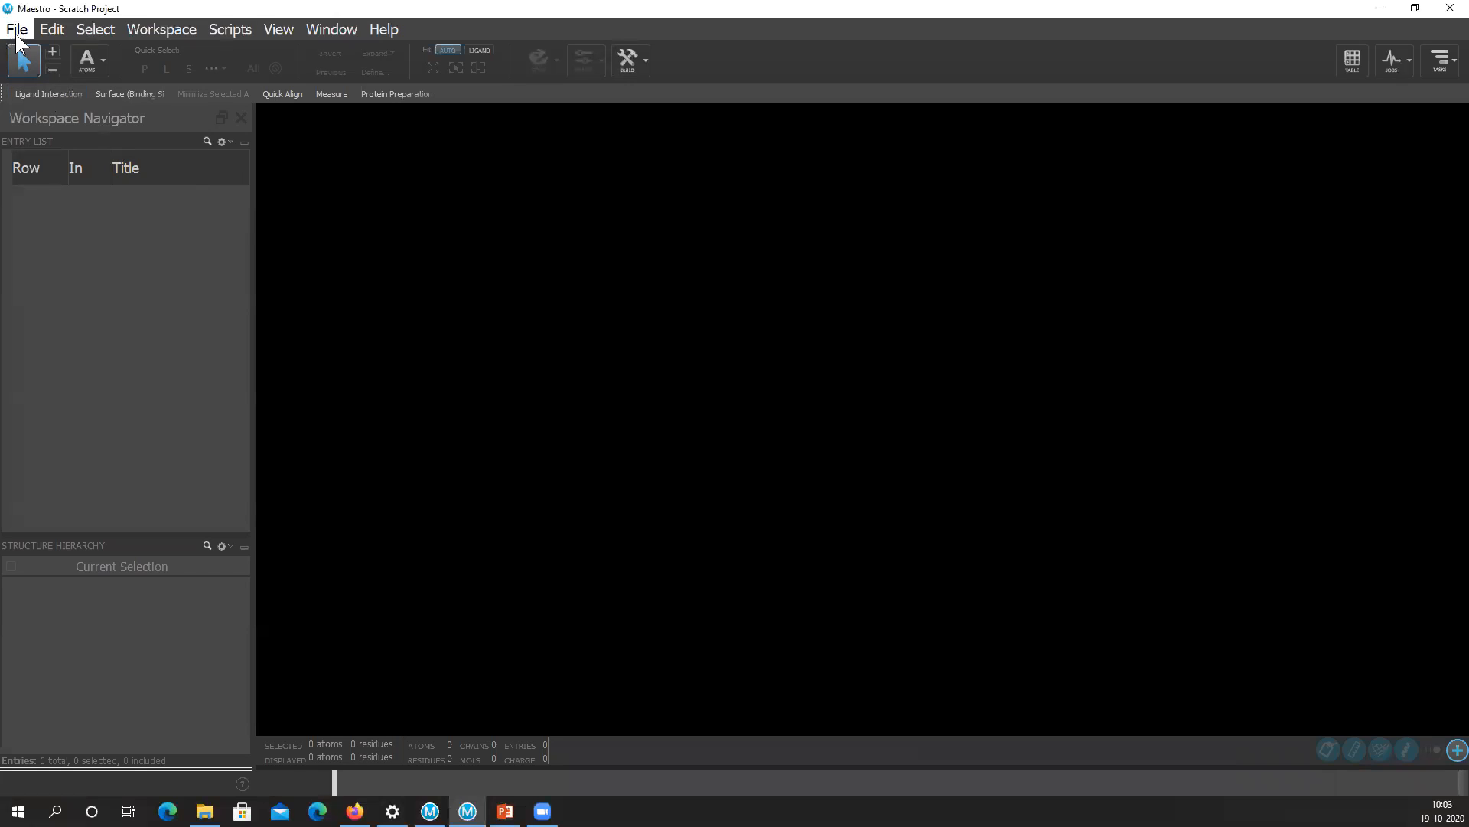
# Save the scratch project as a Maestro project named mdsimulations in the working directory.
pyautogui.click(17, 31)
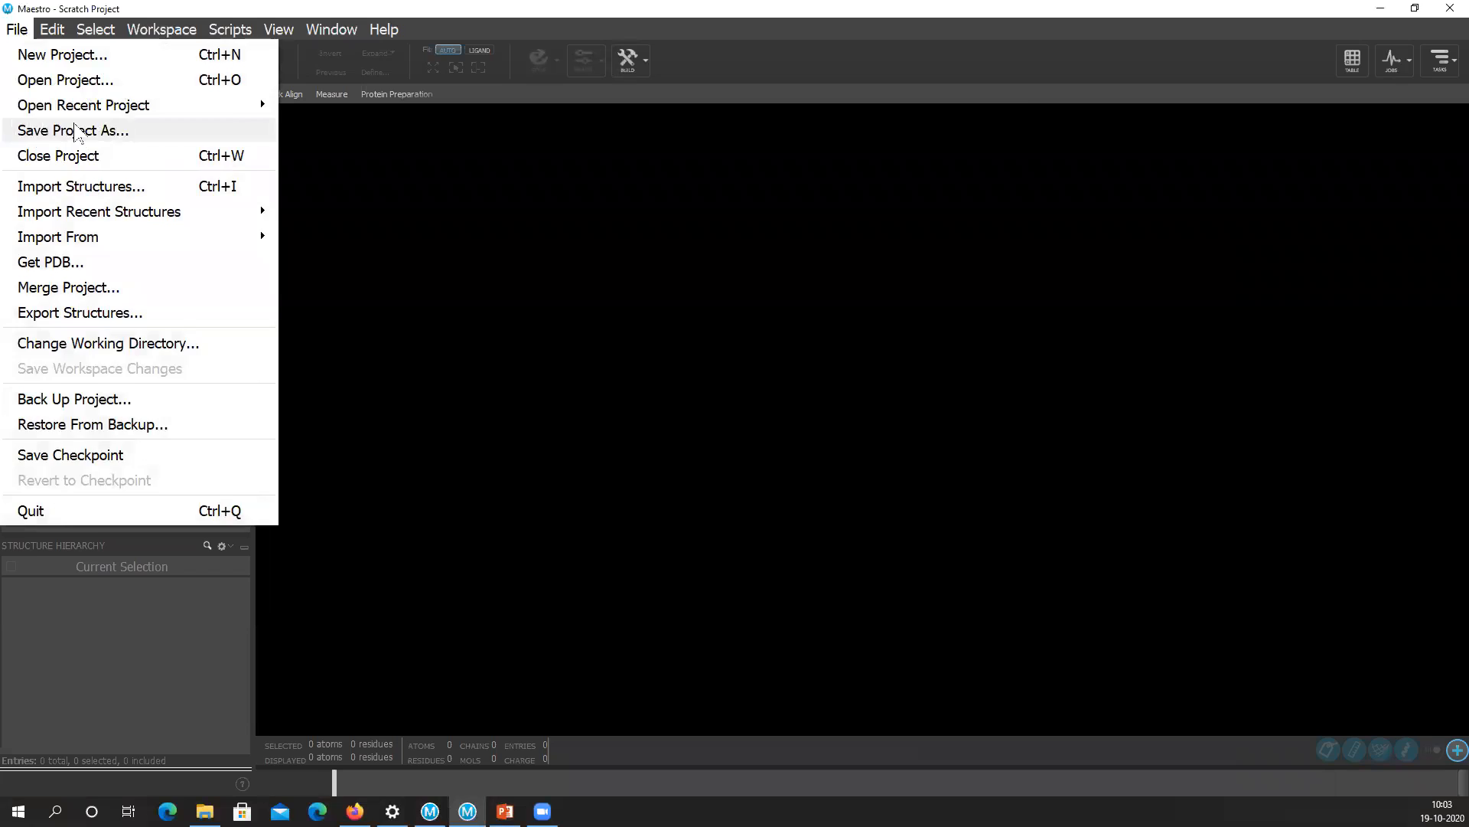
pyautogui.click(77, 131)
pyautogui.write('mdsimulations')
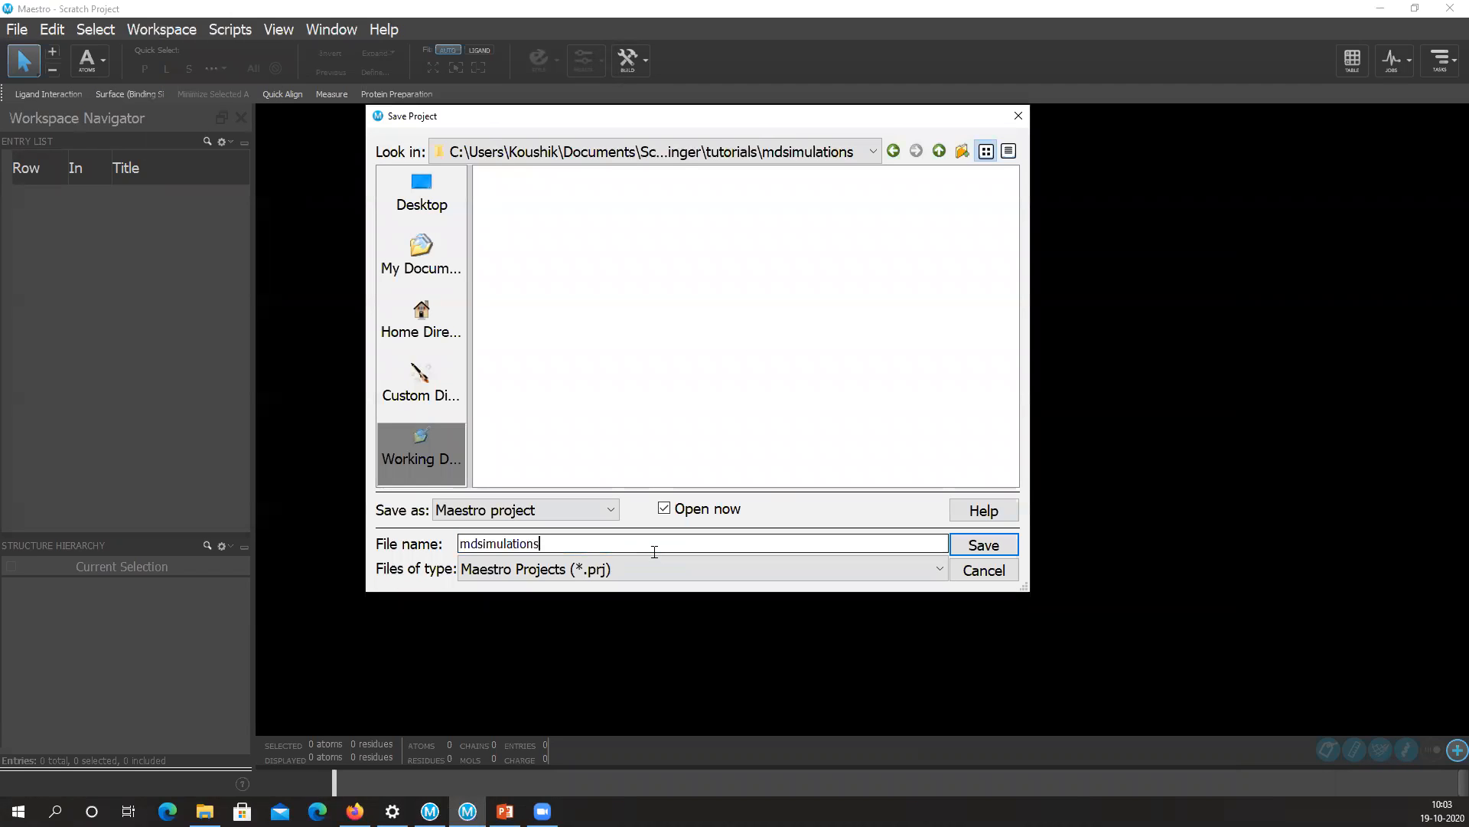
pyautogui.press('Return')
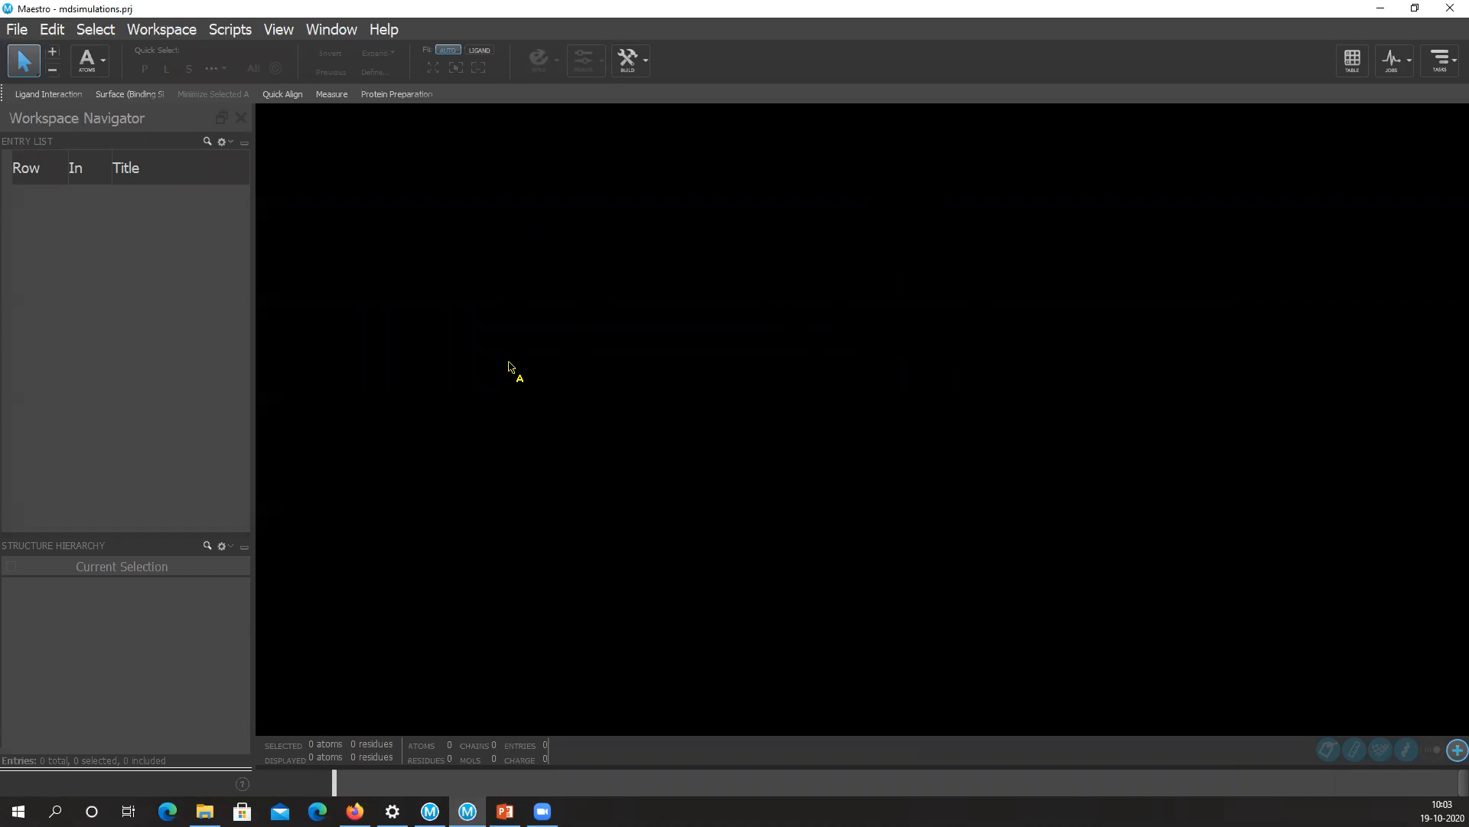
# Download and import the PDB structure with ID 3lau into the project.
pyautogui.click(525, 399)
pyautogui.click(269, 155)
pyautogui.click(18, 31)
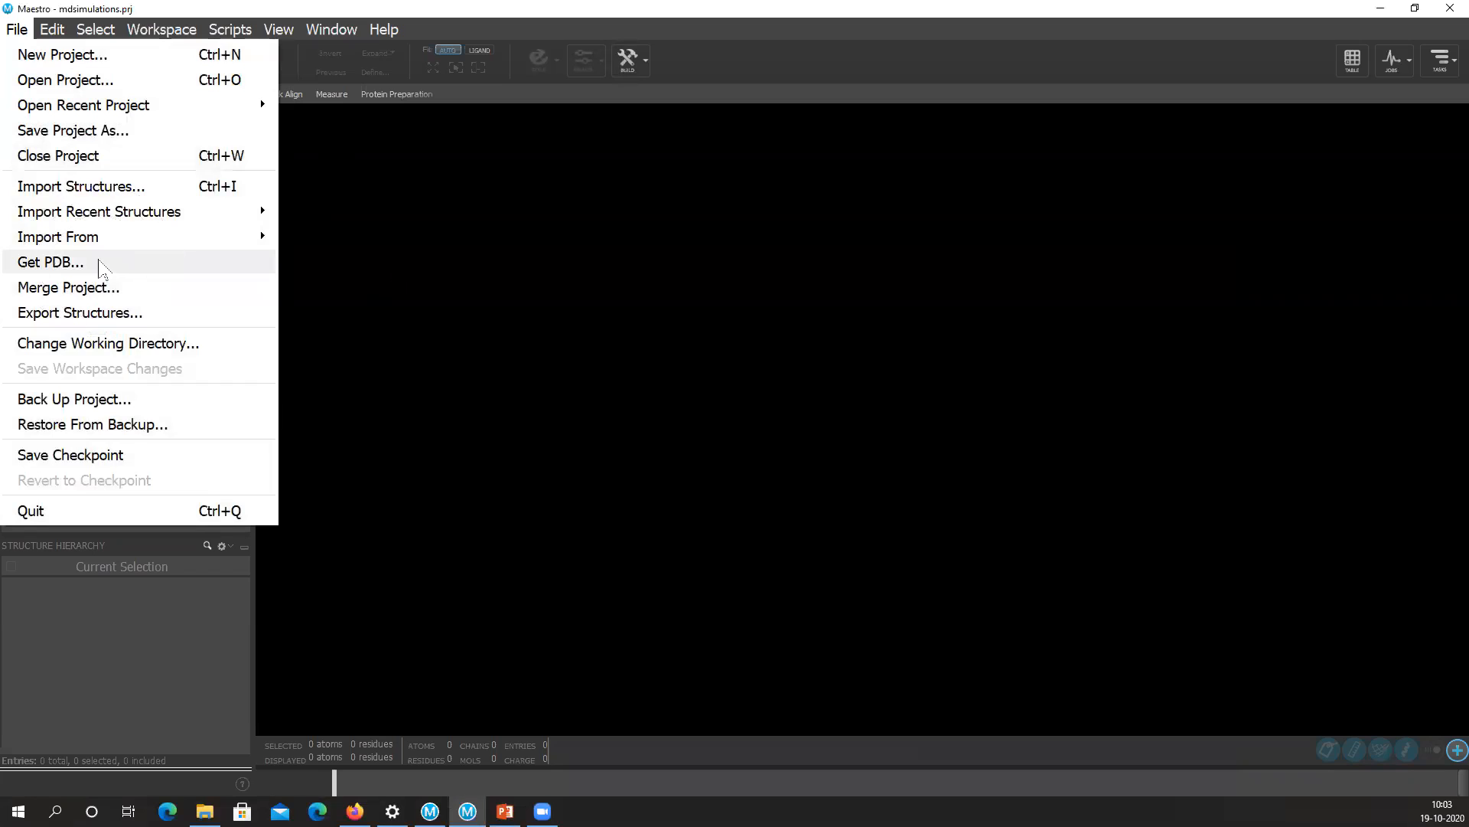
pyautogui.click(100, 265)
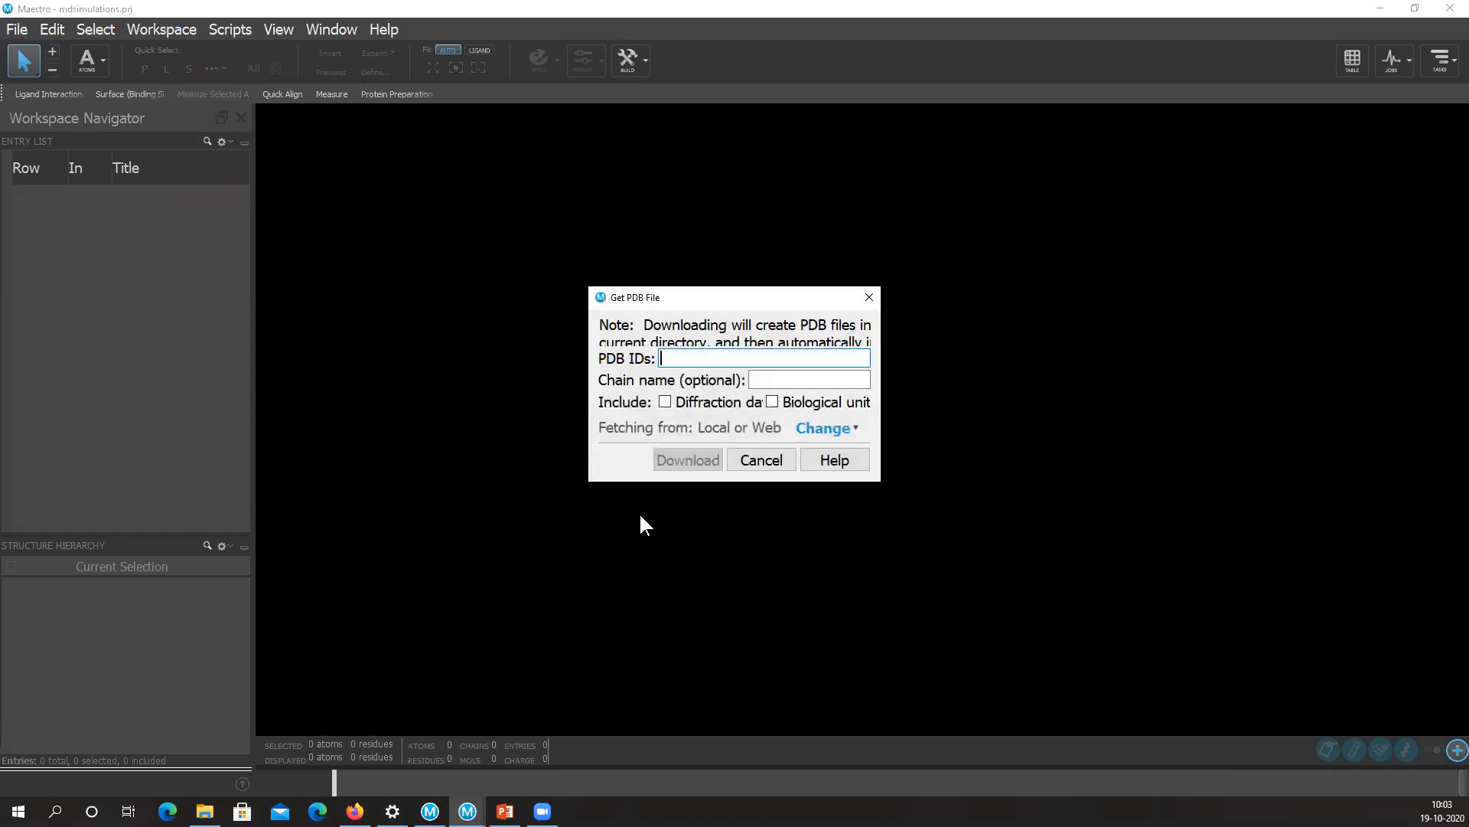
pyautogui.write('3')
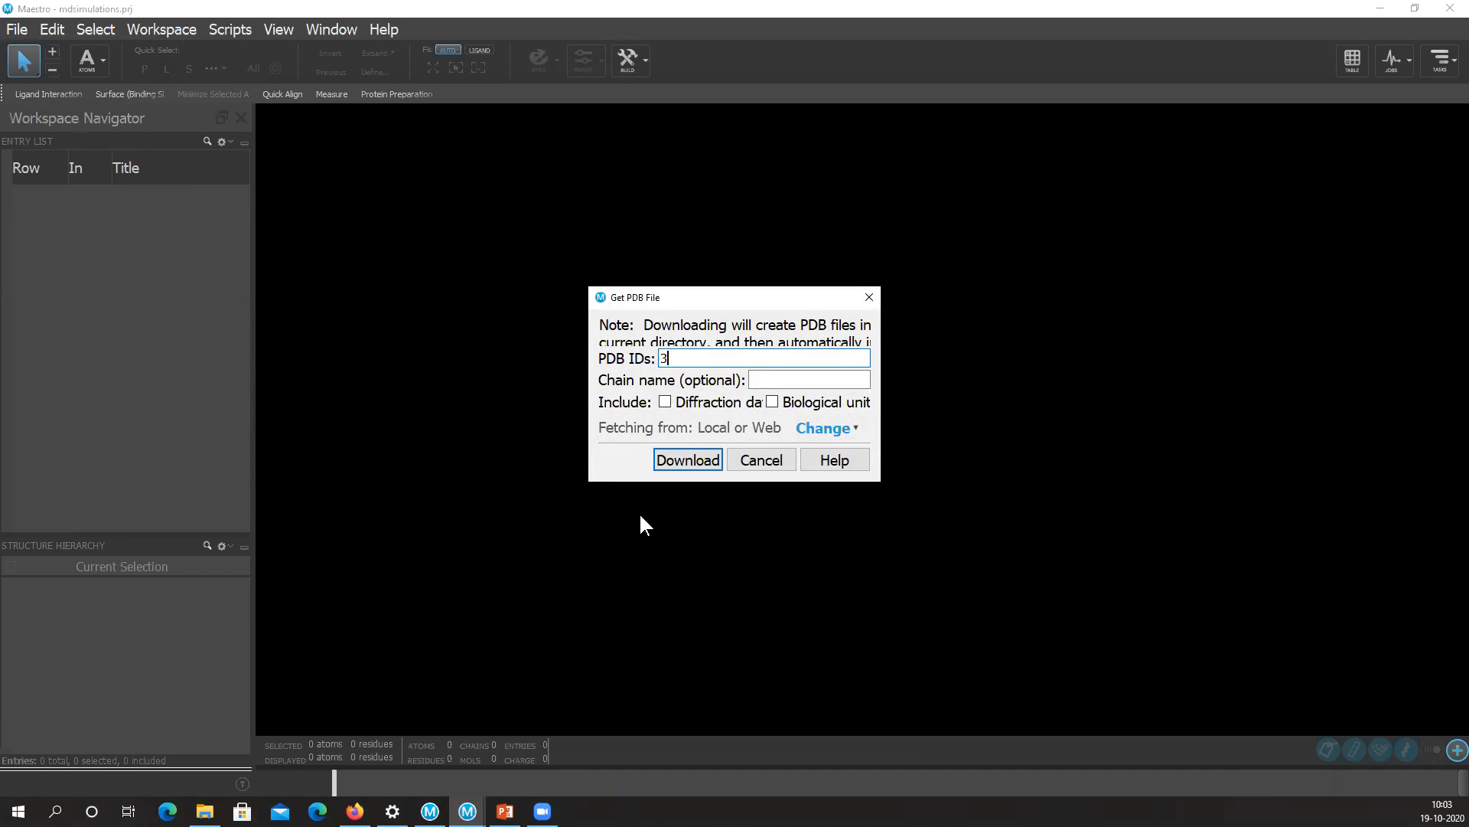
pyautogui.write('lau')
pyautogui.click(688, 463)
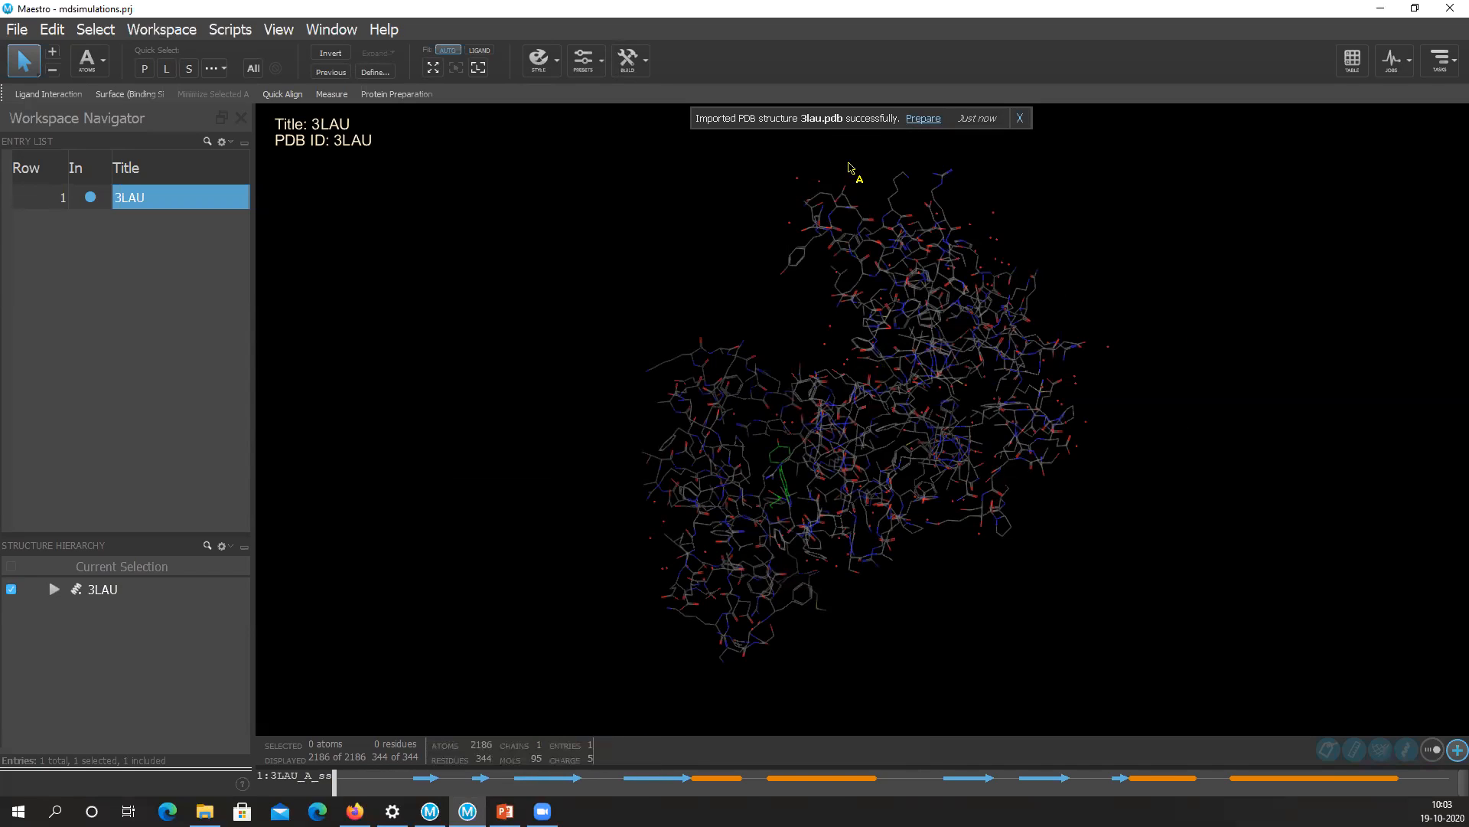
pyautogui.click(921, 119)
pyautogui.click(409, 95)
pyautogui.click(410, 94)
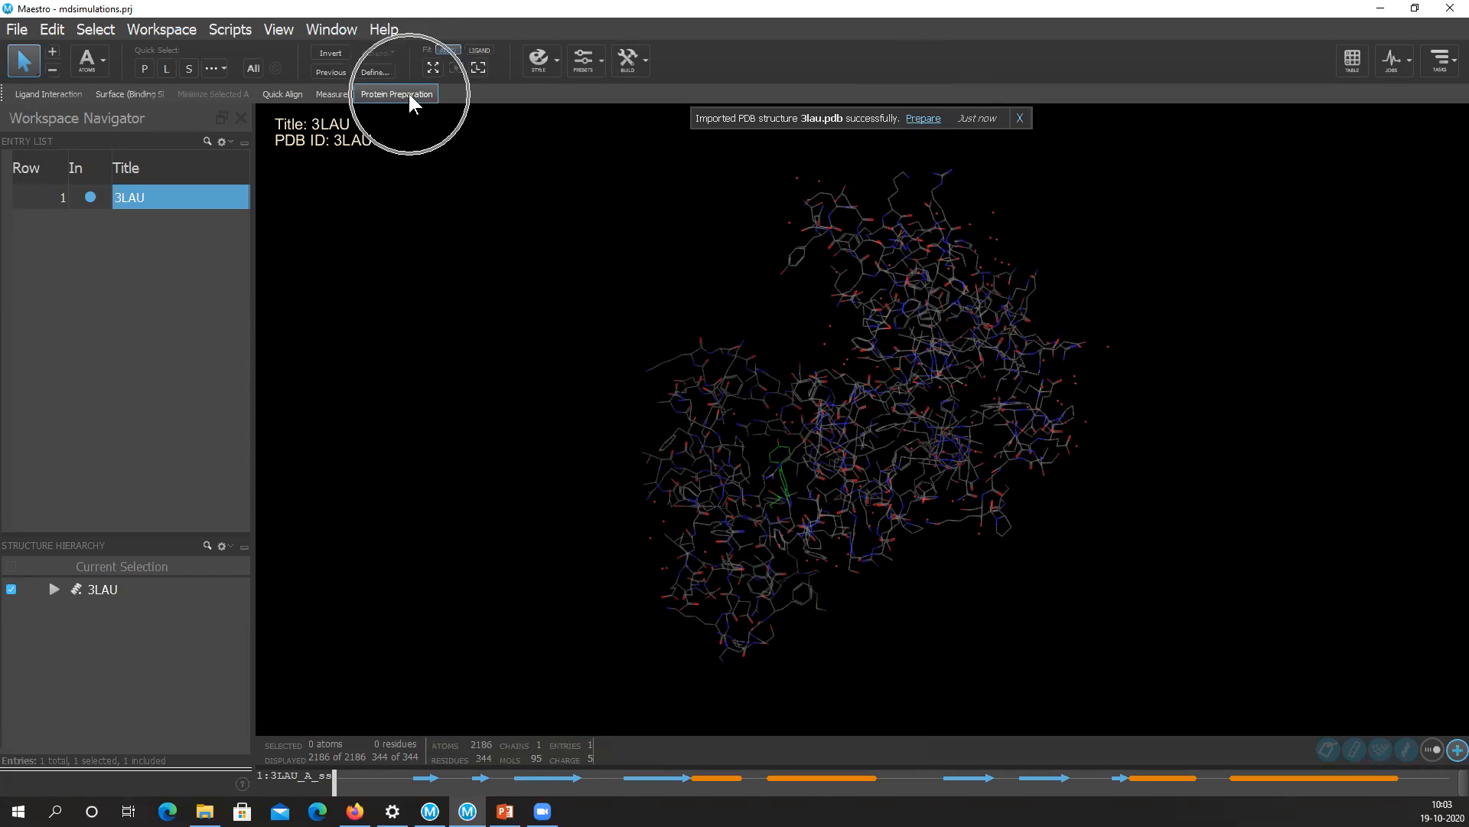
pyautogui.click(411, 97)
pyautogui.click(1448, 68)
pyautogui.moveTo(1151, 103)
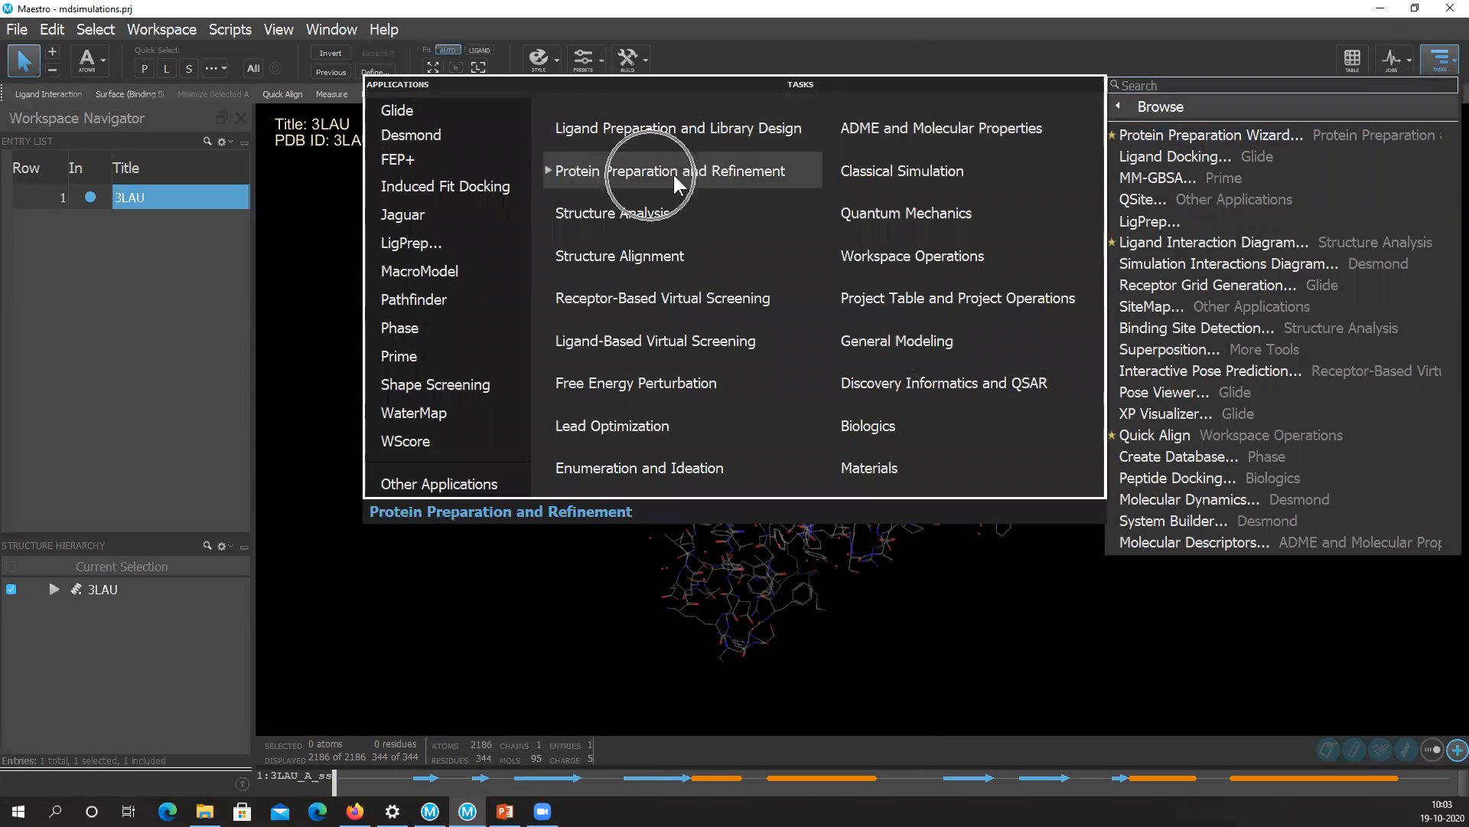
pyautogui.click(1018, 617)
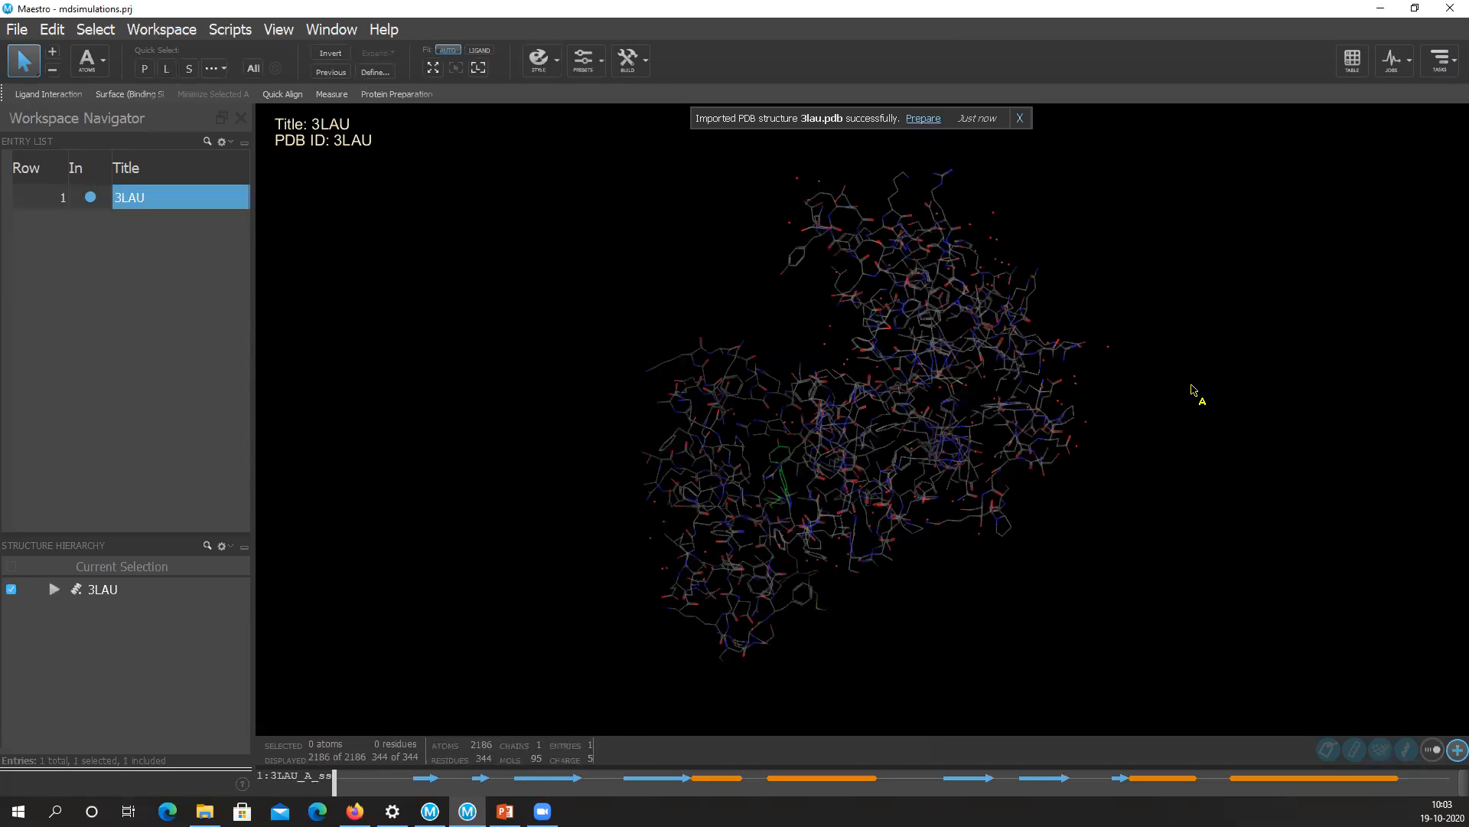
# Apply the Pretty (with solvent) display preset to the 3LAU structure.
pyautogui.click(594, 66)
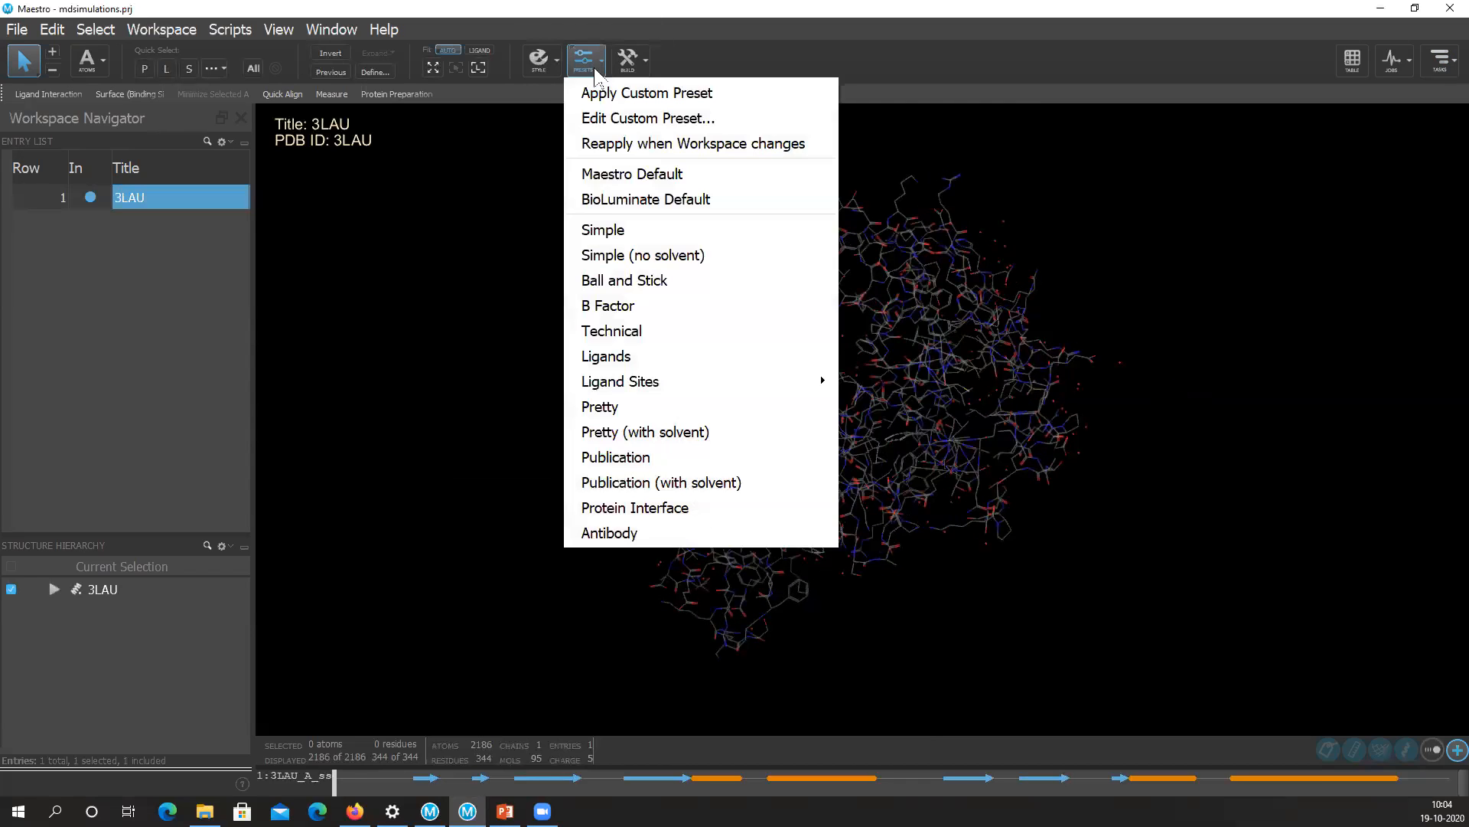
pyautogui.click(652, 434)
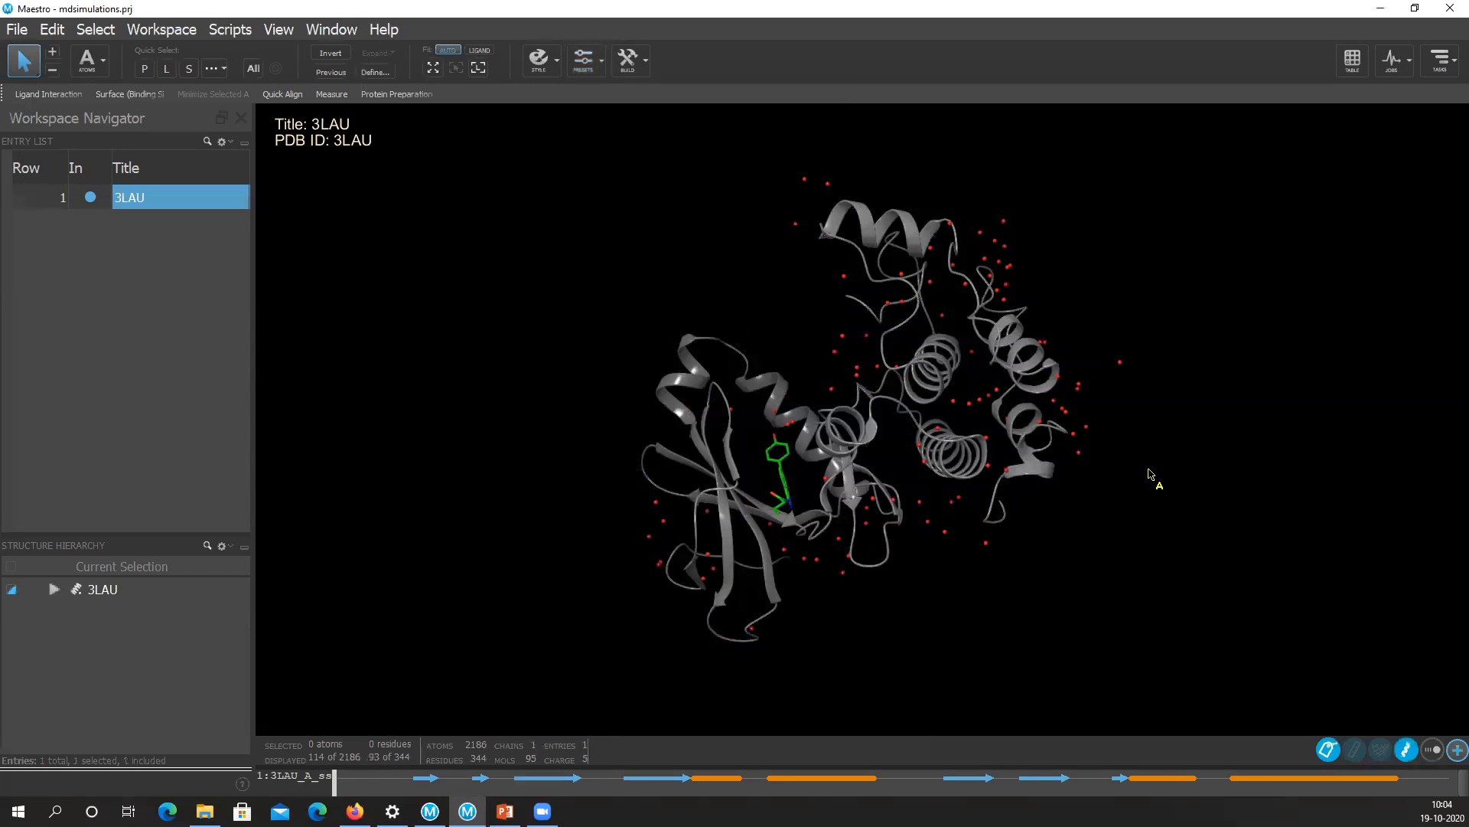
pyautogui.moveTo(1148, 457); pyautogui.dragTo(802, 377, button='middle')
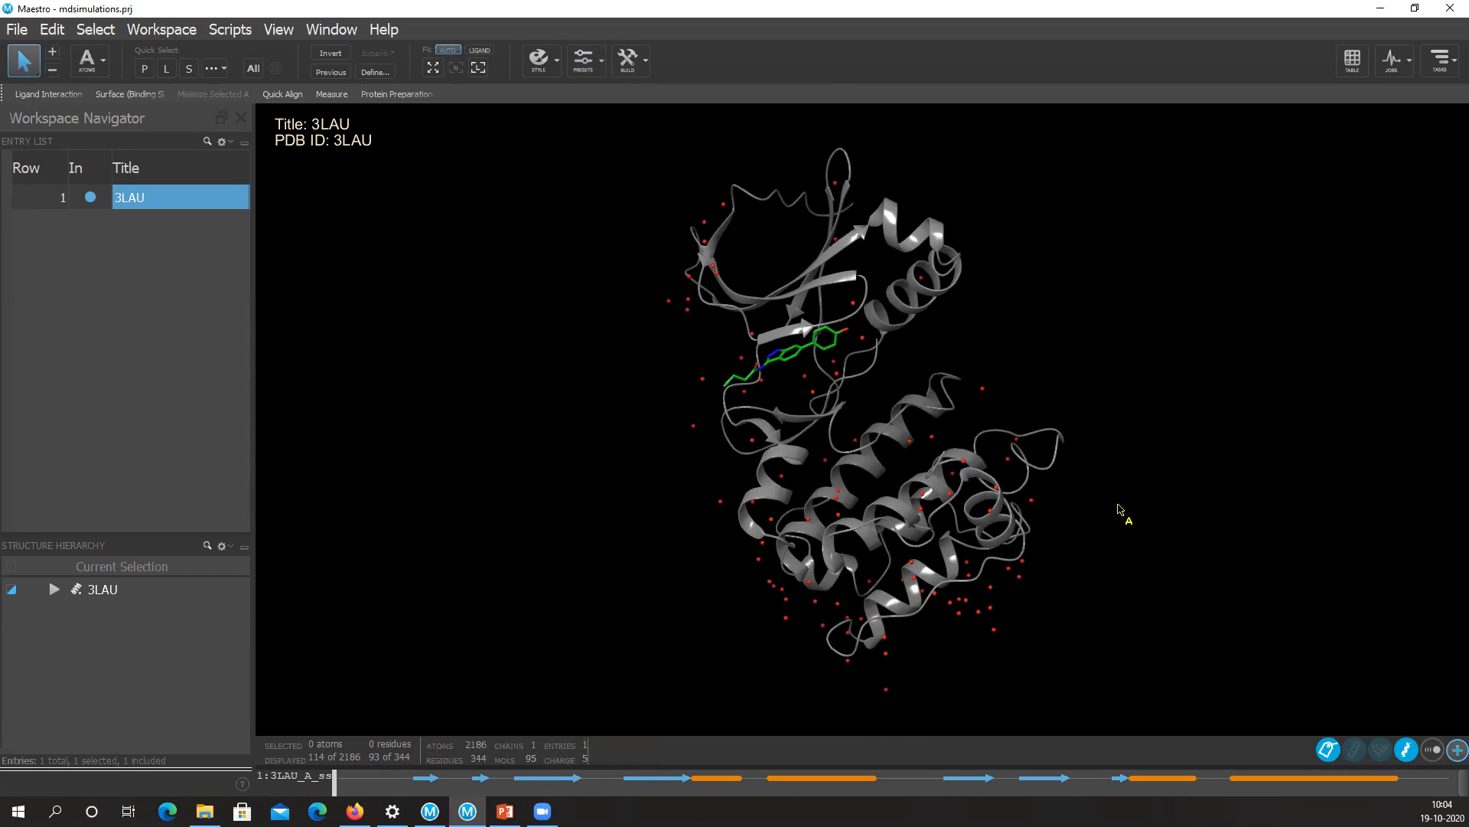
pyautogui.scroll(3, 1164, 492)
pyautogui.scroll(-1, 1164, 492)
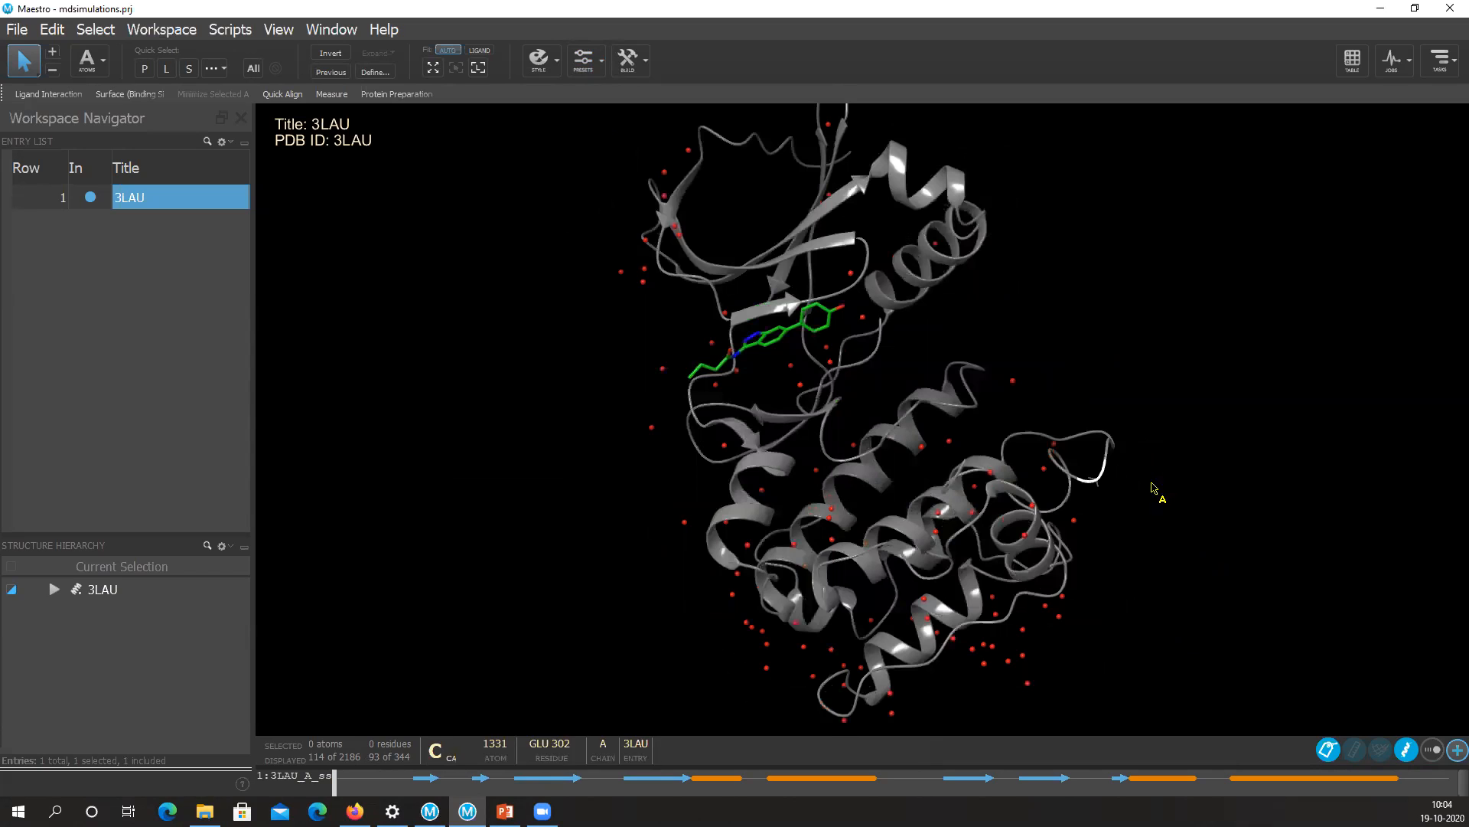
pyautogui.scroll(-1, 1140, 367)
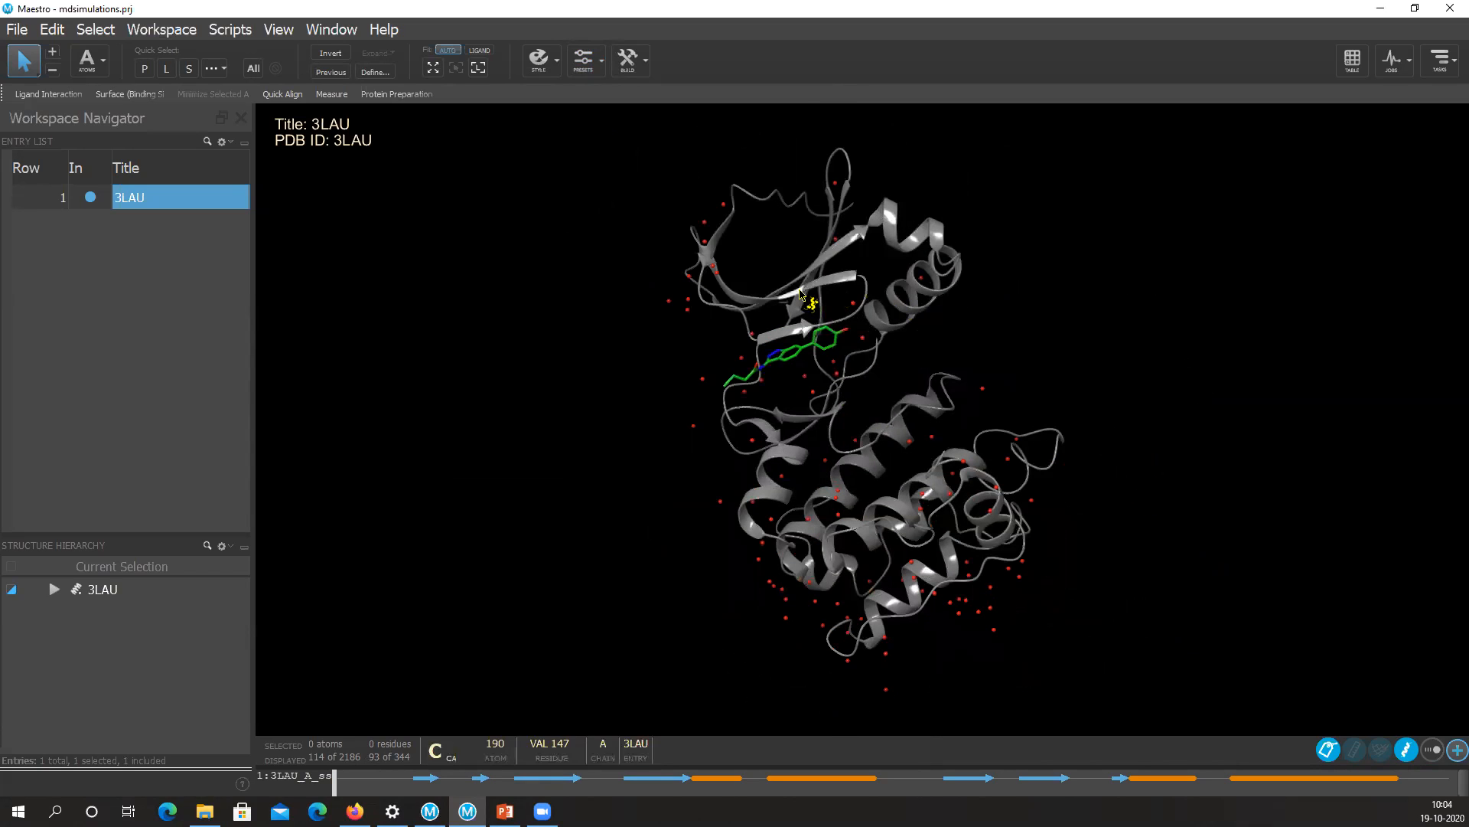
# In the Protein Preparation Wizard, enable converting selenomethionines to methionines, filling in missing side chains and loops using Prime, and capping termini.
pyautogui.click(401, 90)
pyautogui.click(401, 90)
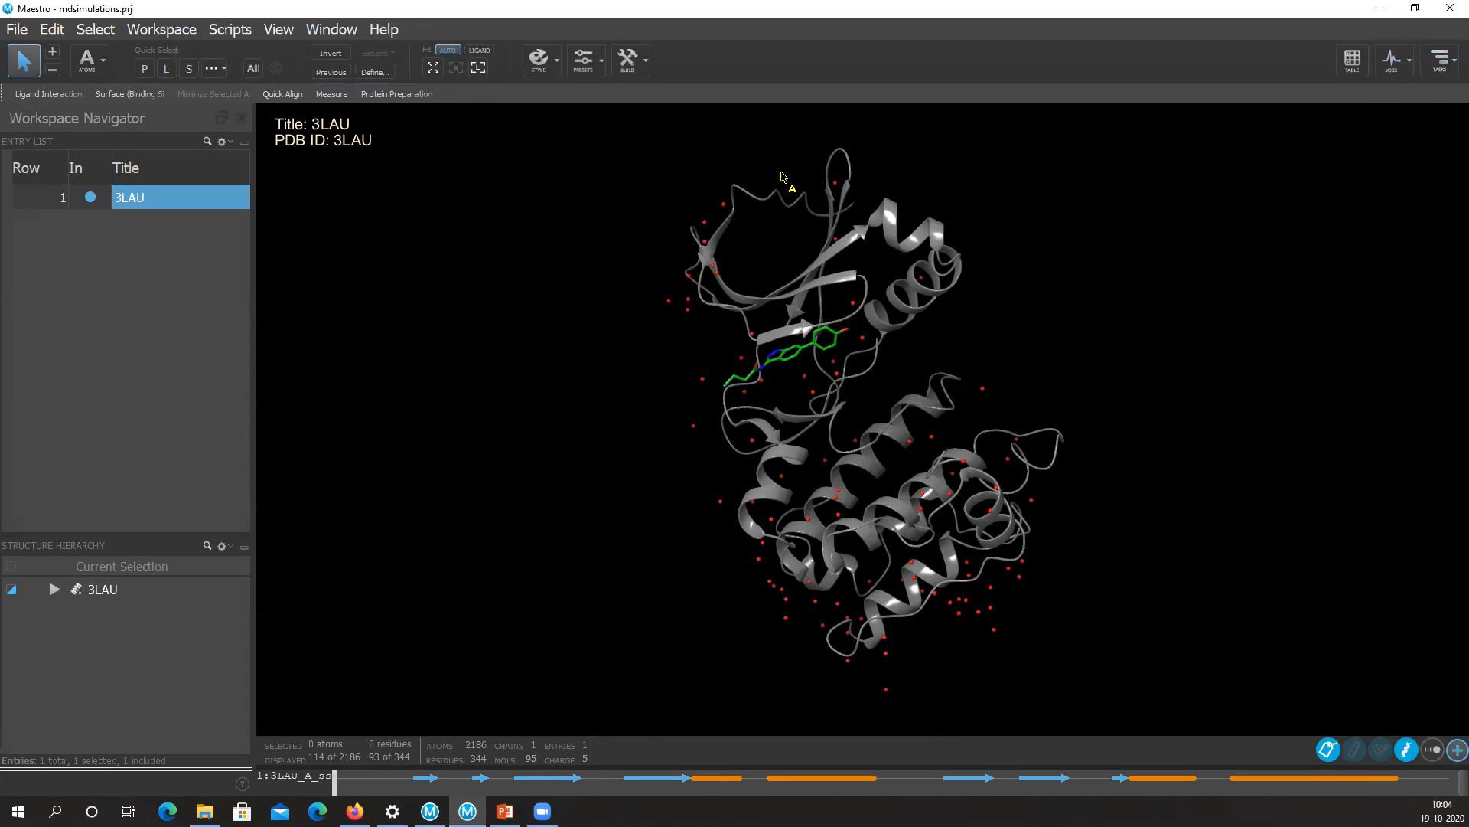
pyautogui.press('ctrl')
pyautogui.click(401, 93)
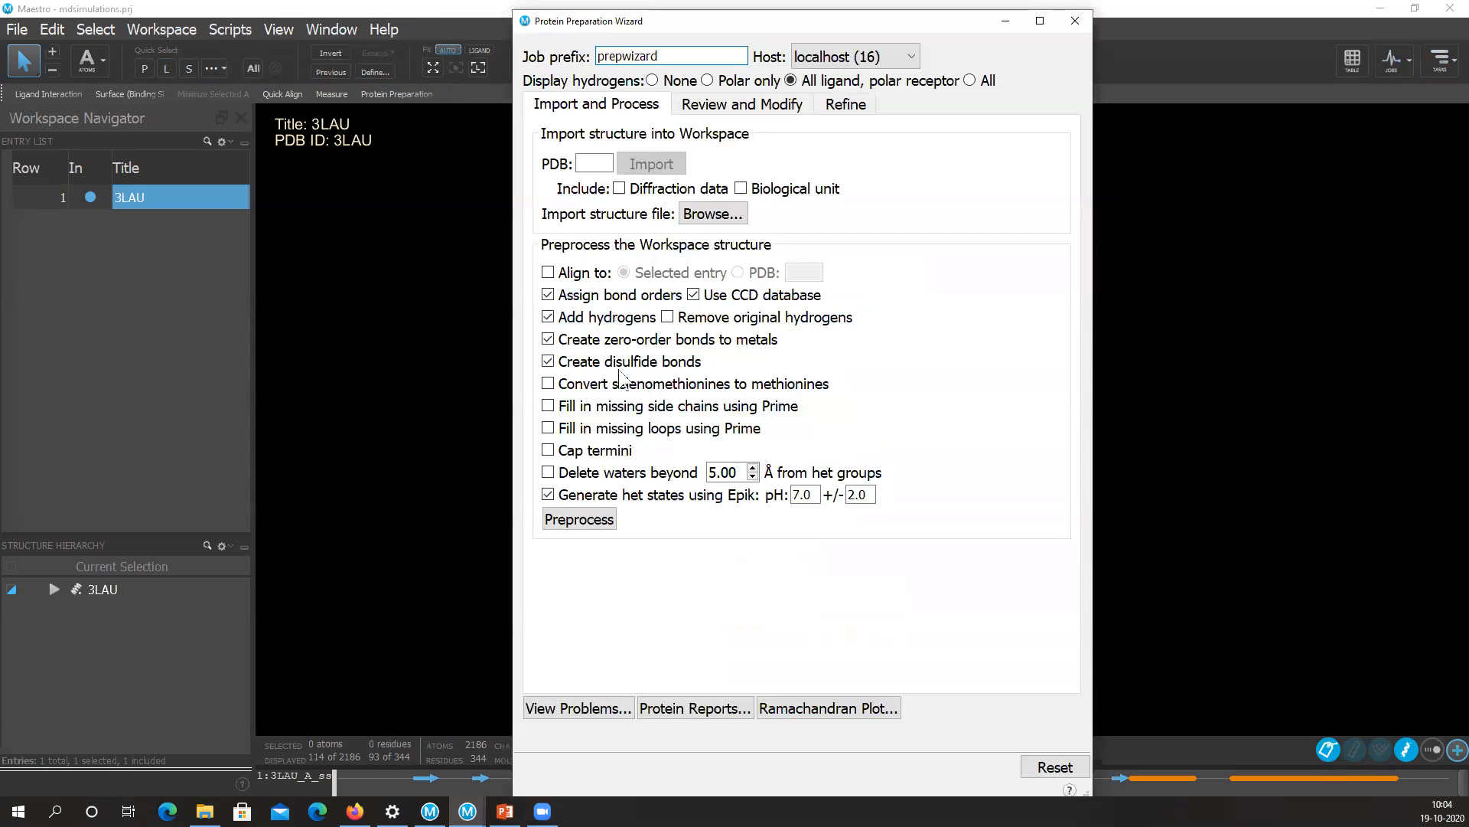
pyautogui.click(548, 384)
pyautogui.click(548, 405)
pyautogui.click(548, 427)
pyautogui.click(548, 450)
# Enable deletion of waters and set the distance to 0.00 Å from het groups.
pyautogui.click(548, 472)
pyautogui.click(711, 472)
pyautogui.write('0')
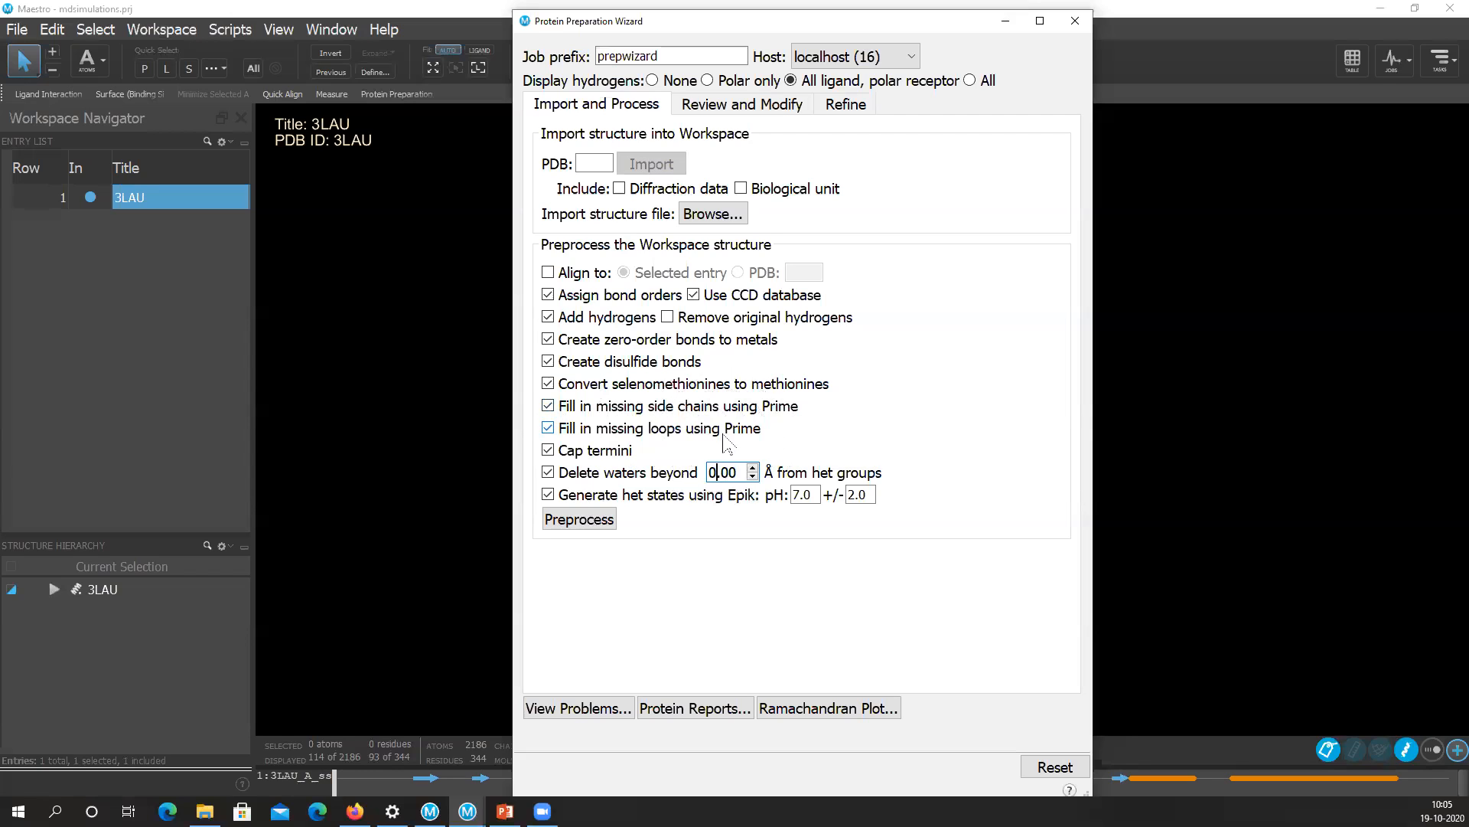
# Preprocess the 3LAU structure, agreeing to continue with filling the missing loops using Prime.
pyautogui.click(648, 494)
pyautogui.click(580, 523)
pyautogui.press('ctrl')
pyautogui.press('ctrl')
pyautogui.press('ctrl')
pyautogui.click(579, 519)
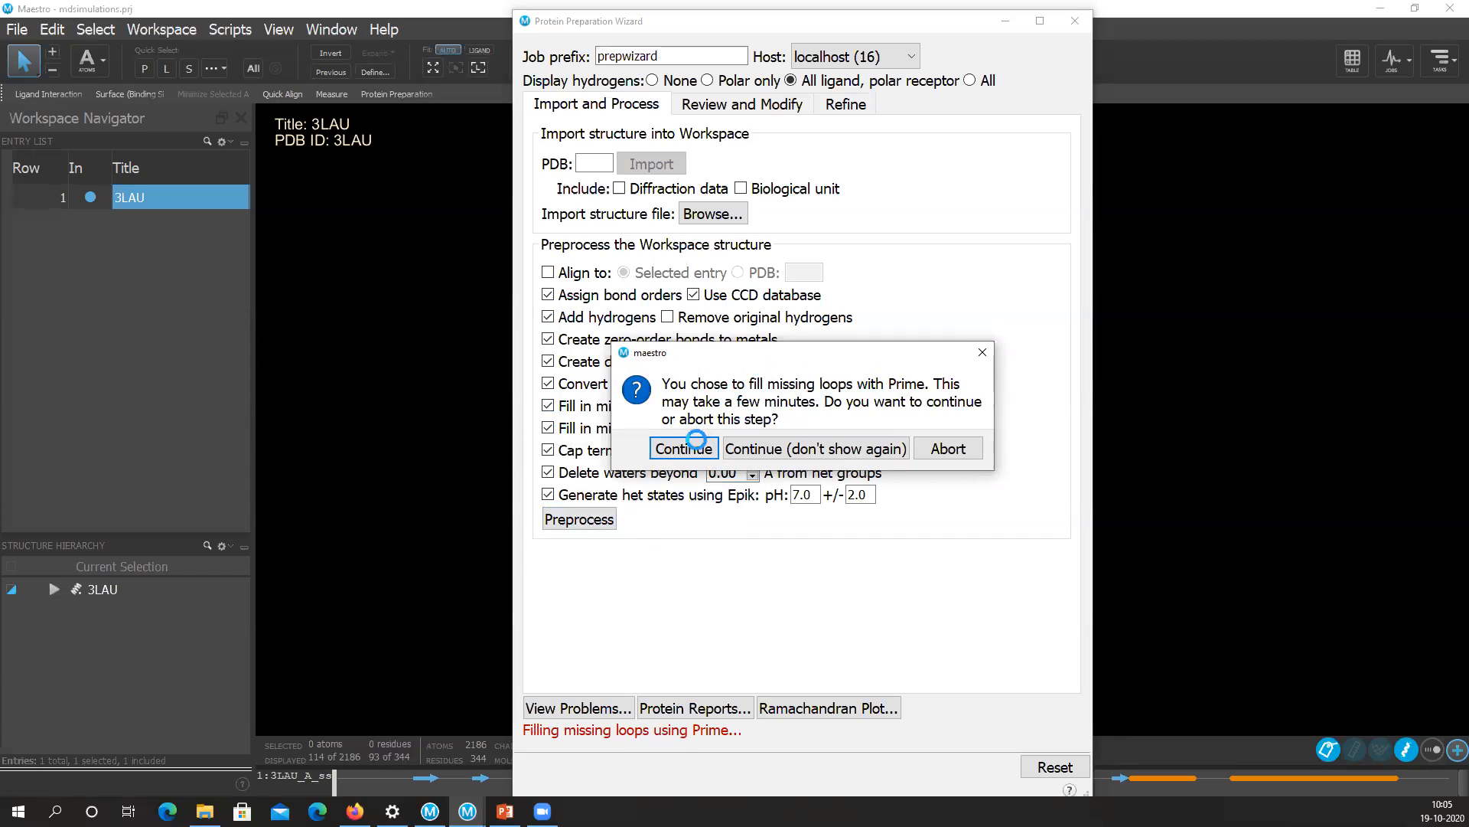
pyautogui.click(684, 448)
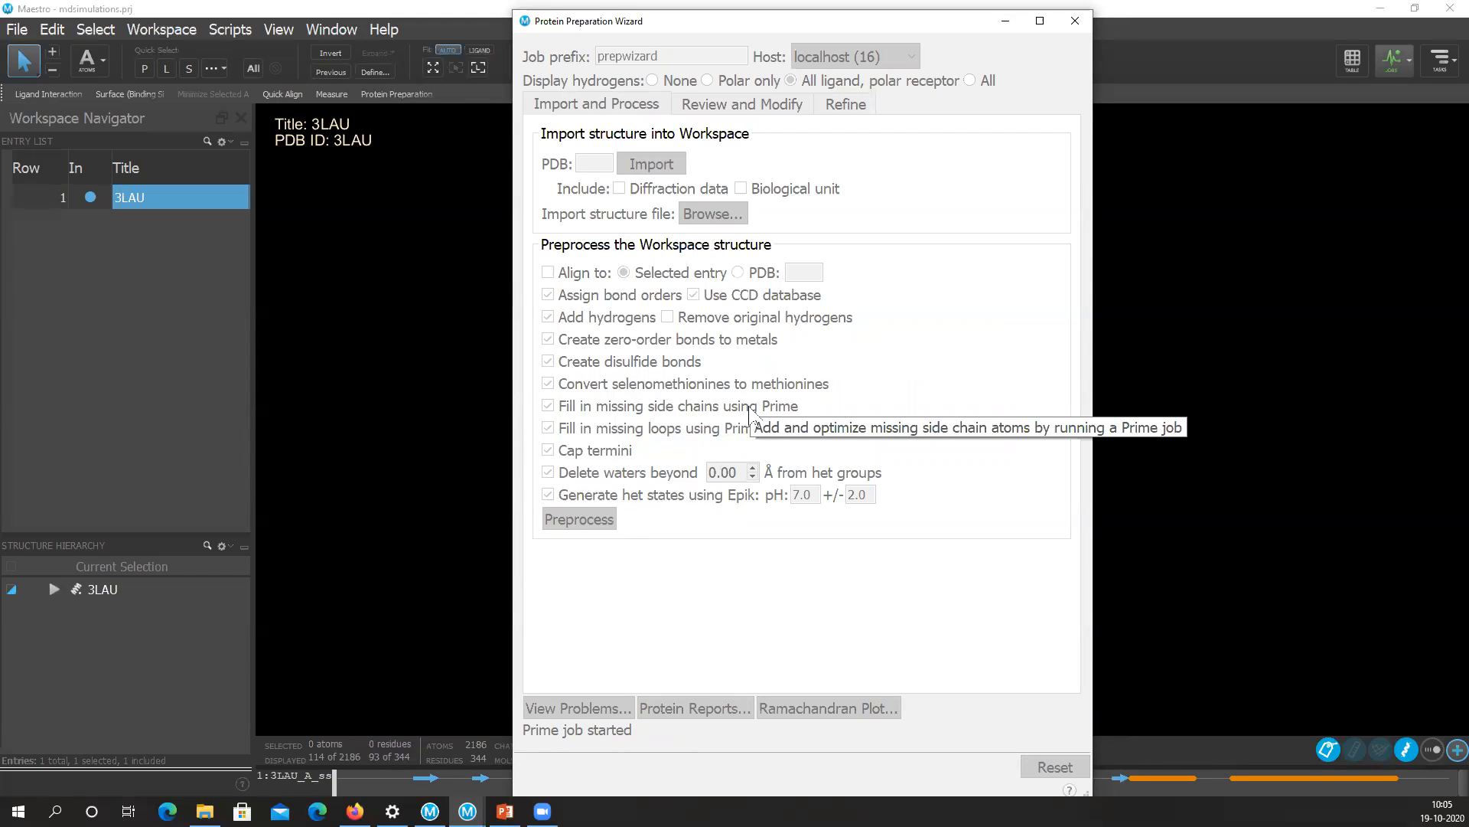
# Check the running jobs in the job monitor and view the details of the 3lau-missing-loops job.
pyautogui.press('ctrl')
pyautogui.press('ctrl')
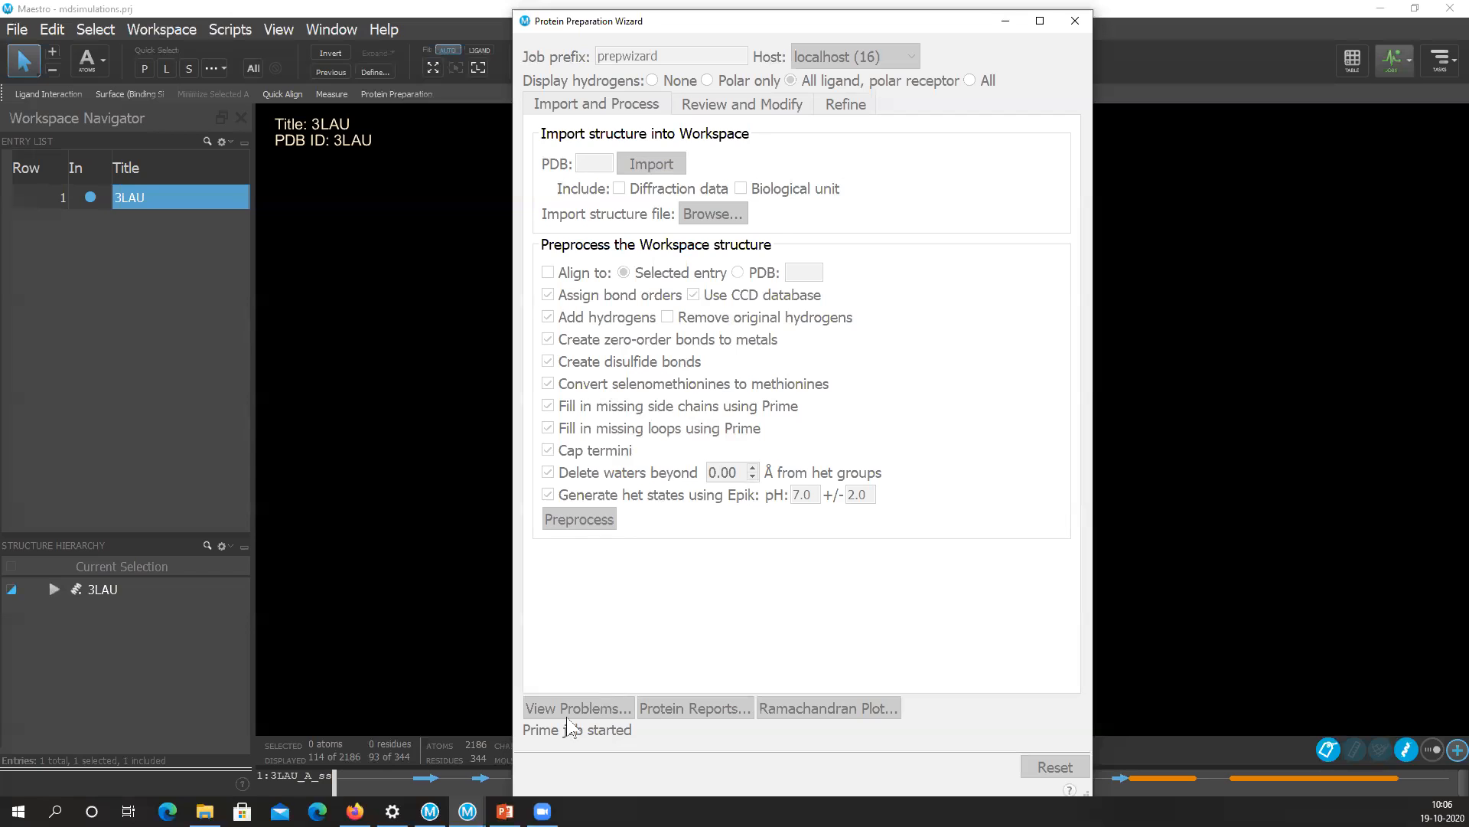
pyautogui.click(579, 736)
pyautogui.click(1402, 61)
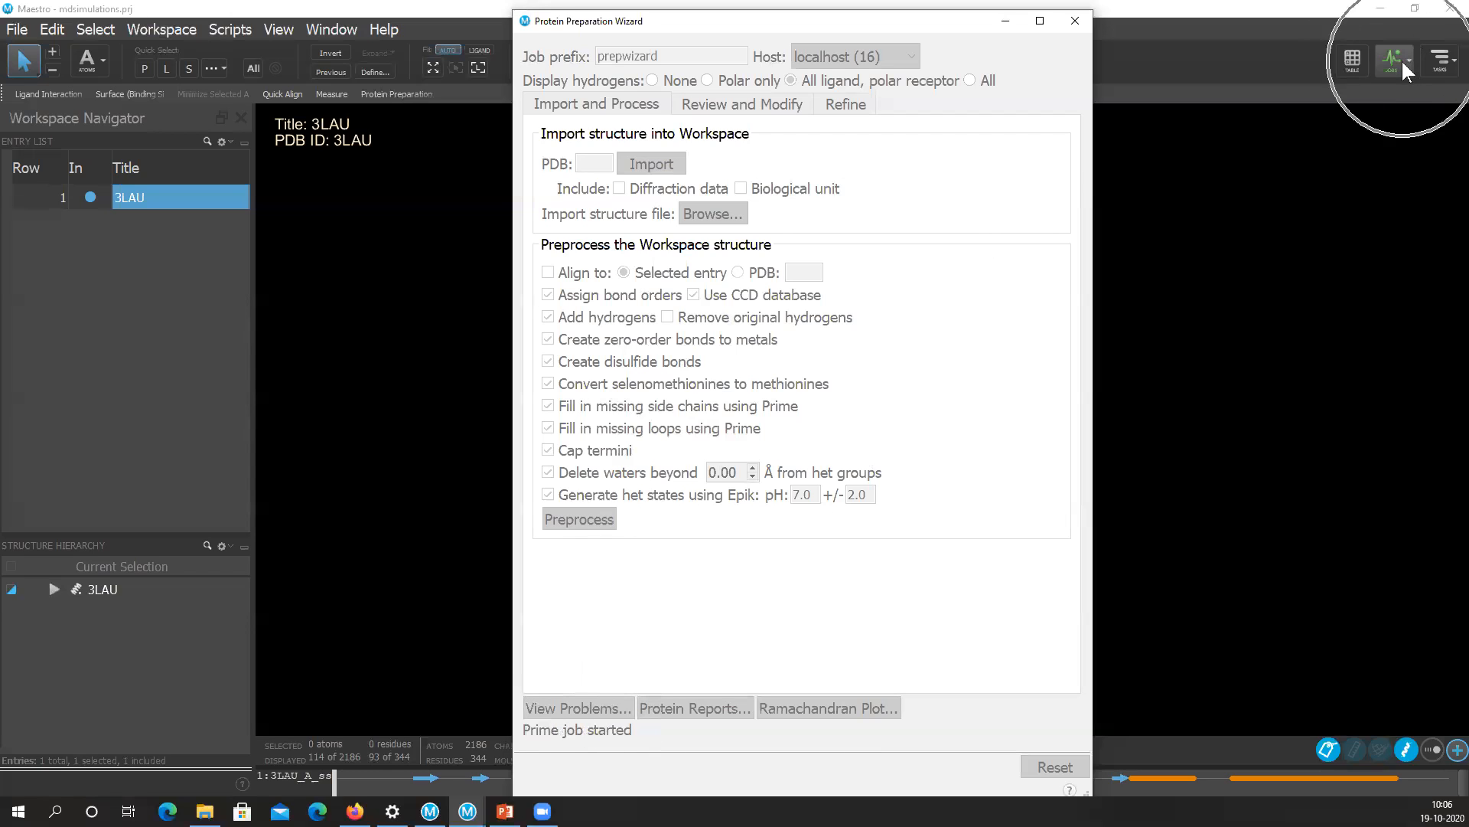
pyautogui.click(1402, 72)
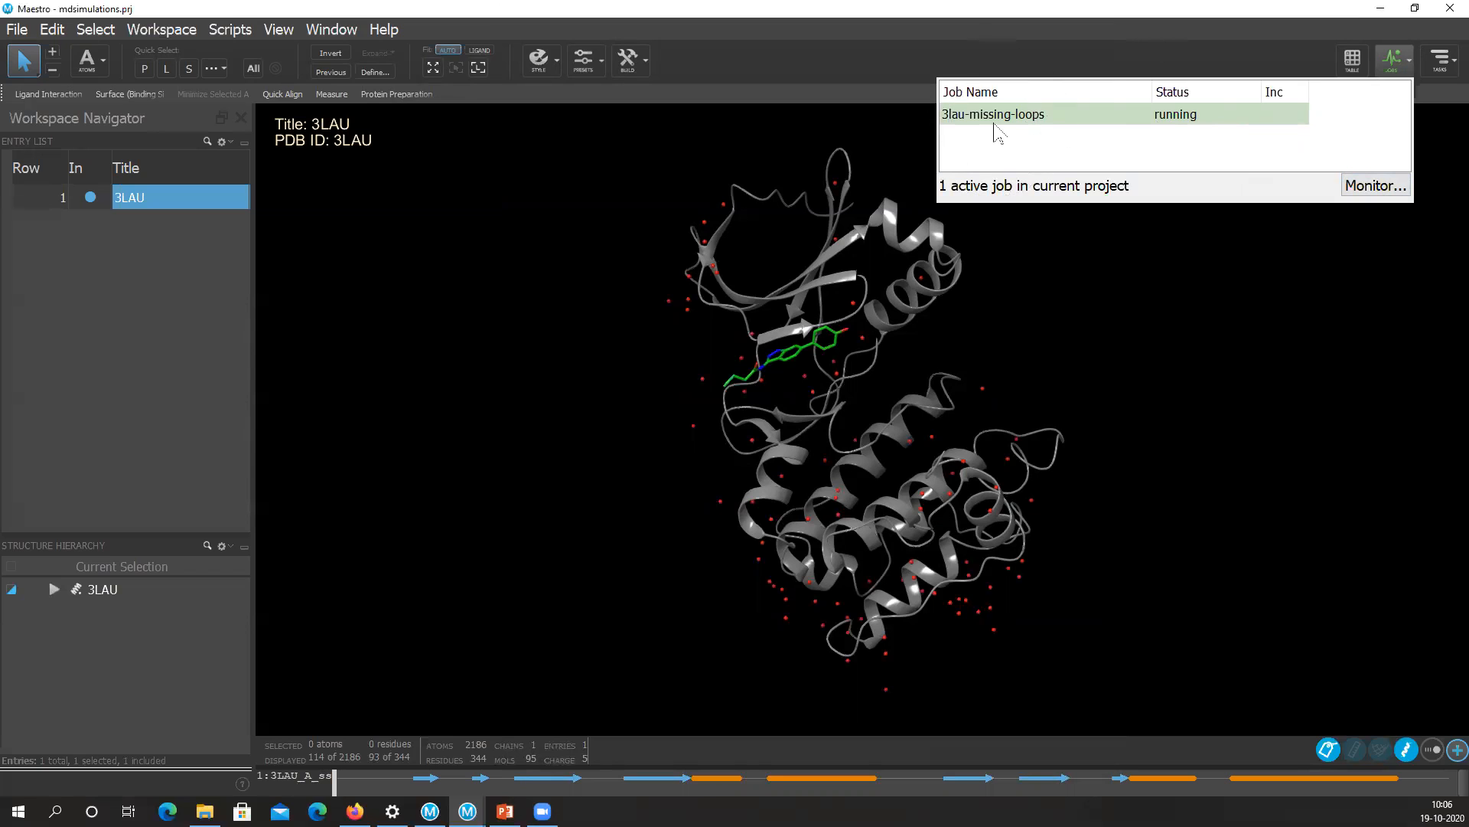
pyautogui.click(1370, 186)
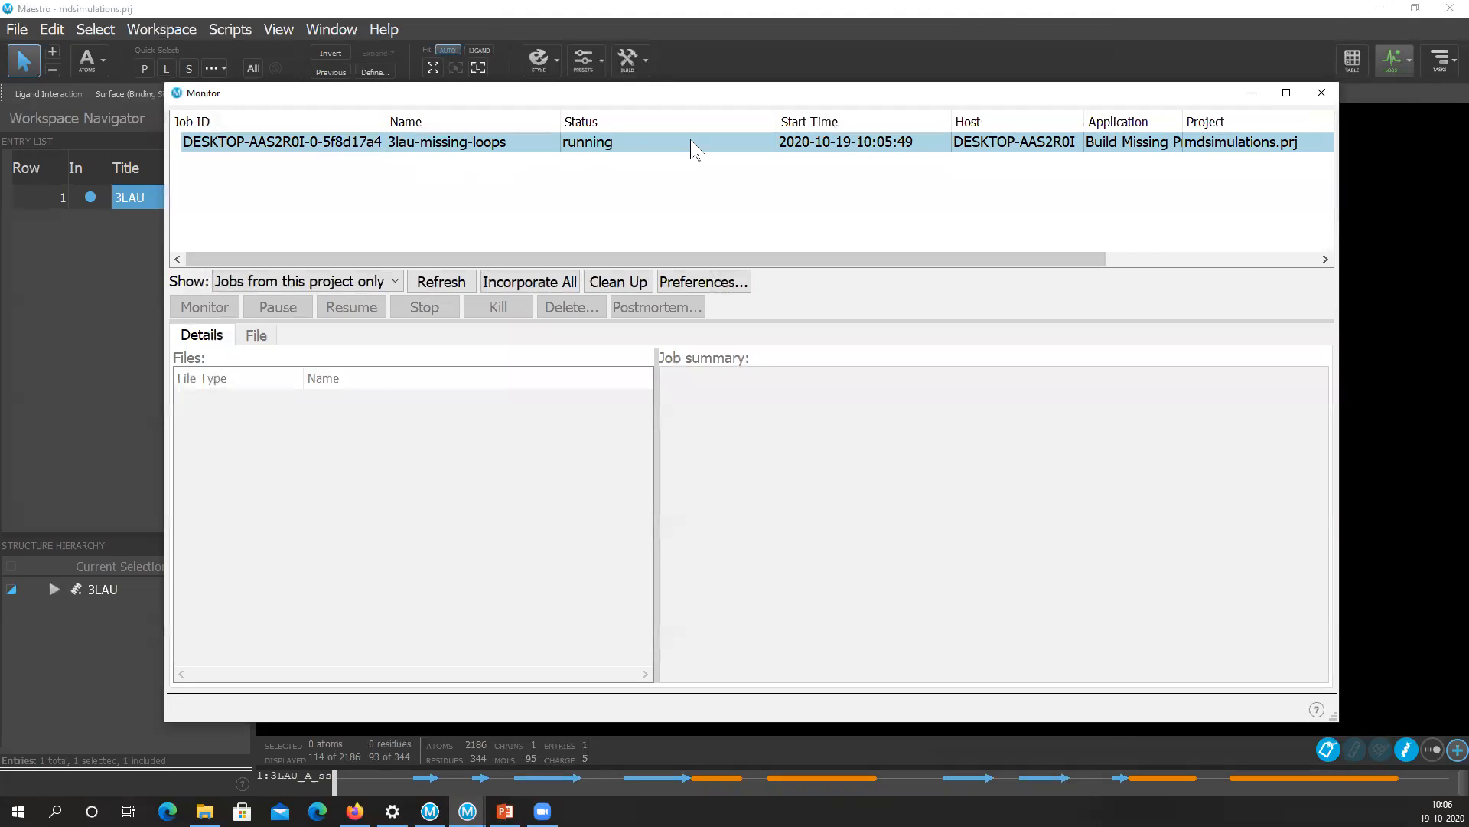
pyautogui.click(303, 147)
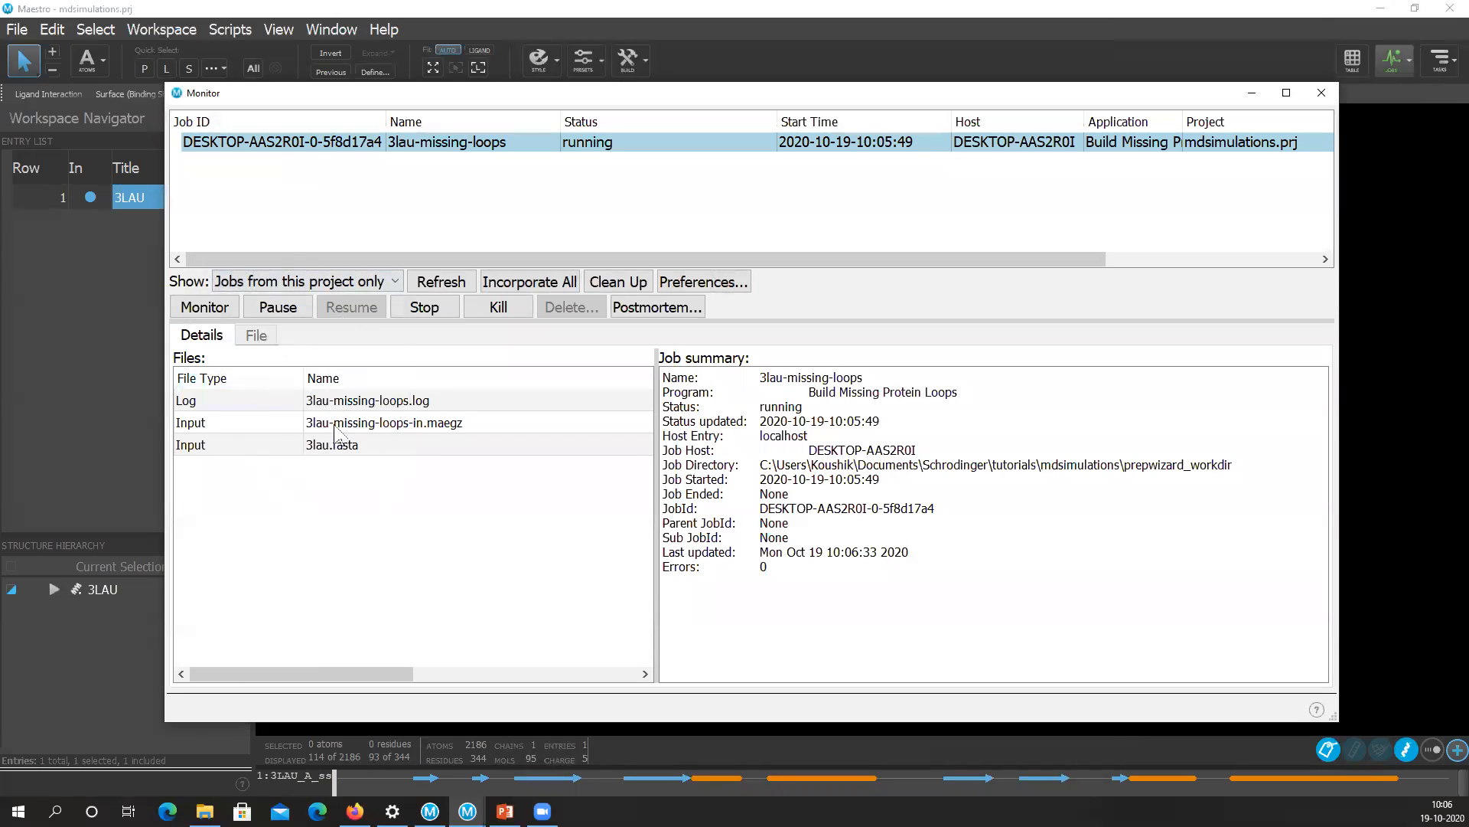
# Read the 3lau-missing-loops.log file, then close the job monitor and return to the Protein Preparation Wizard.
pyautogui.doubleClick(334, 400)
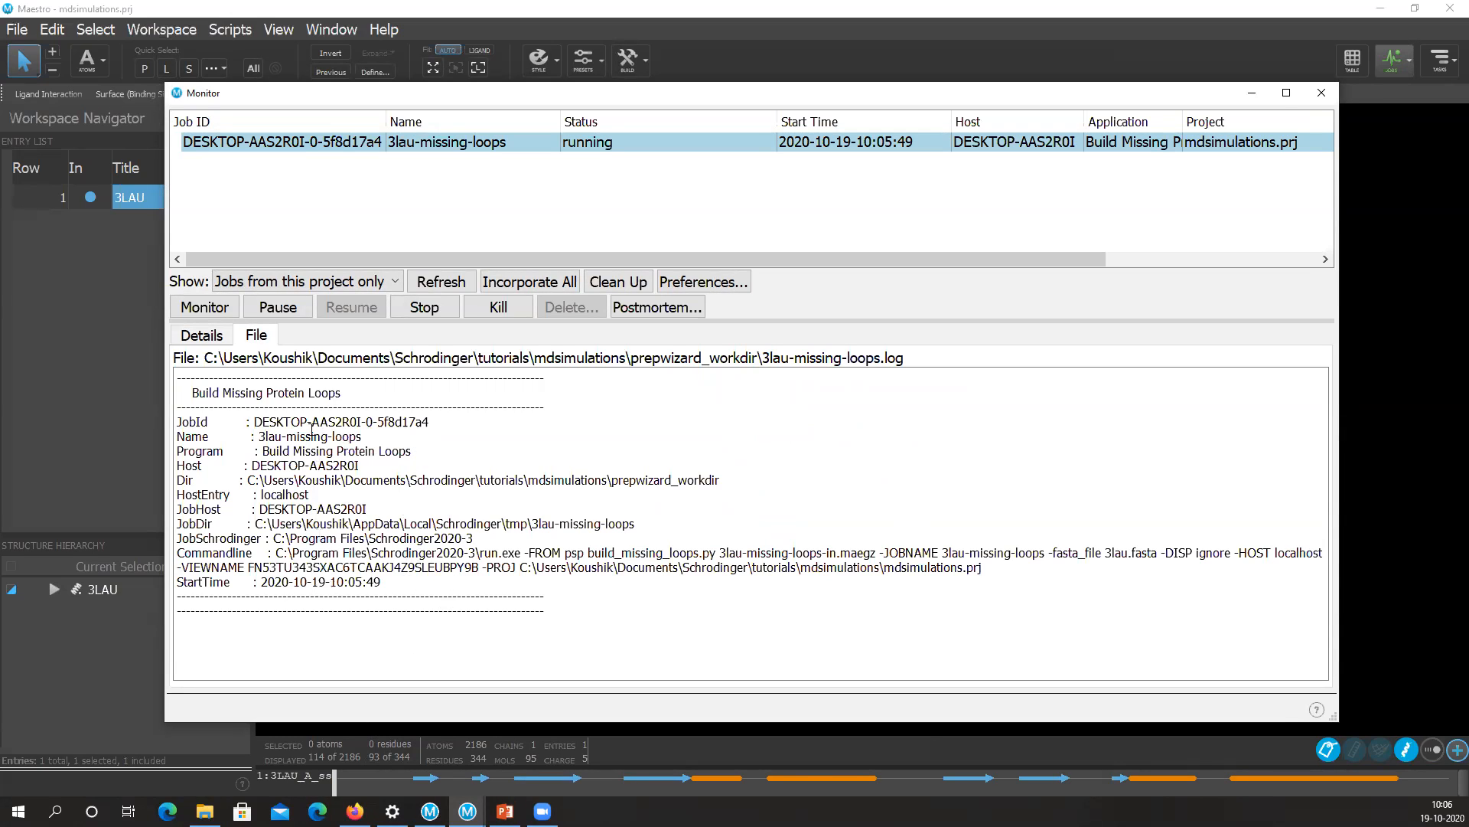
pyautogui.moveTo(255, 420); pyautogui.dragTo(406, 623)
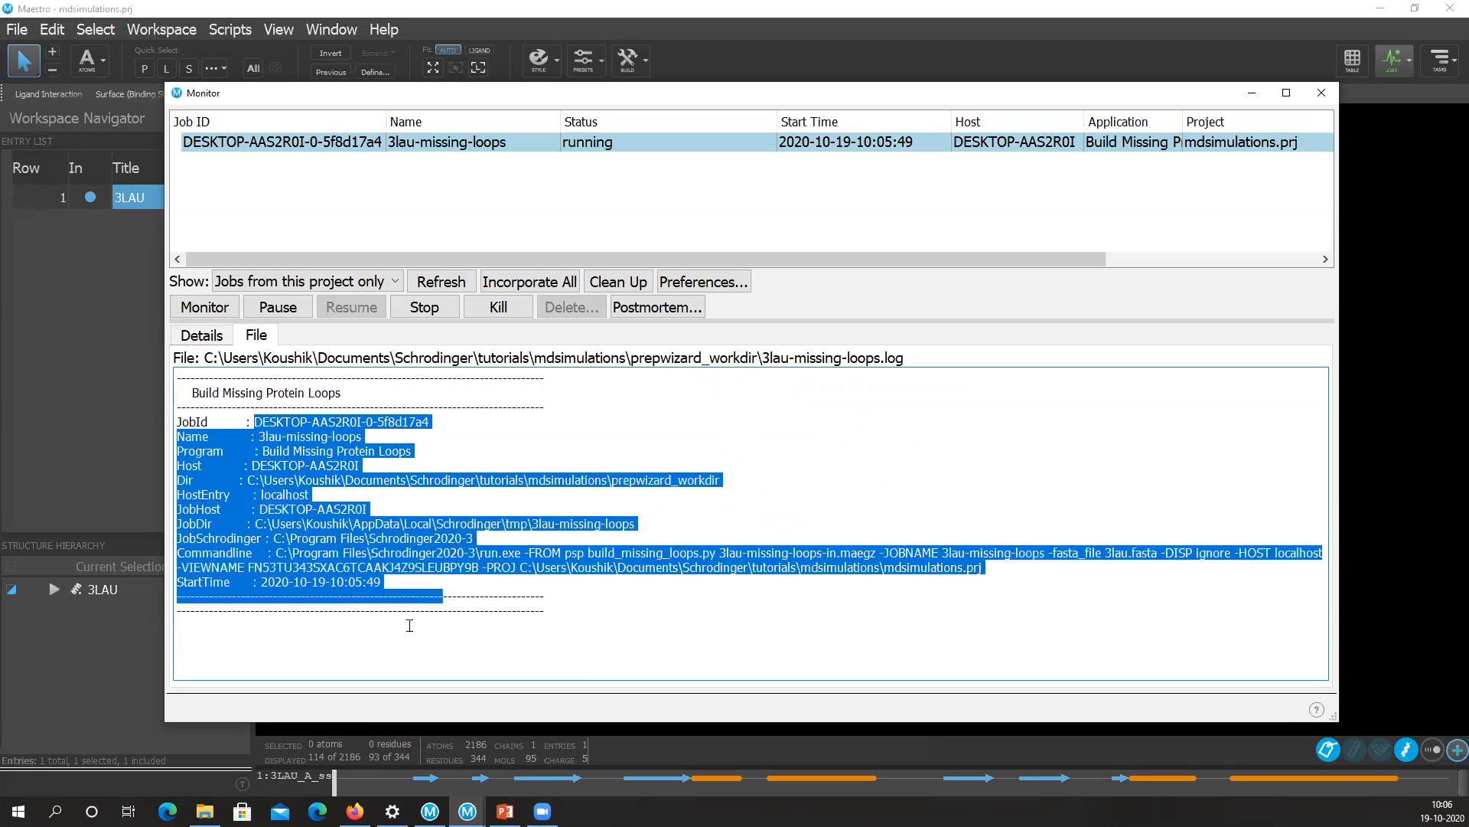
pyautogui.click(392, 632)
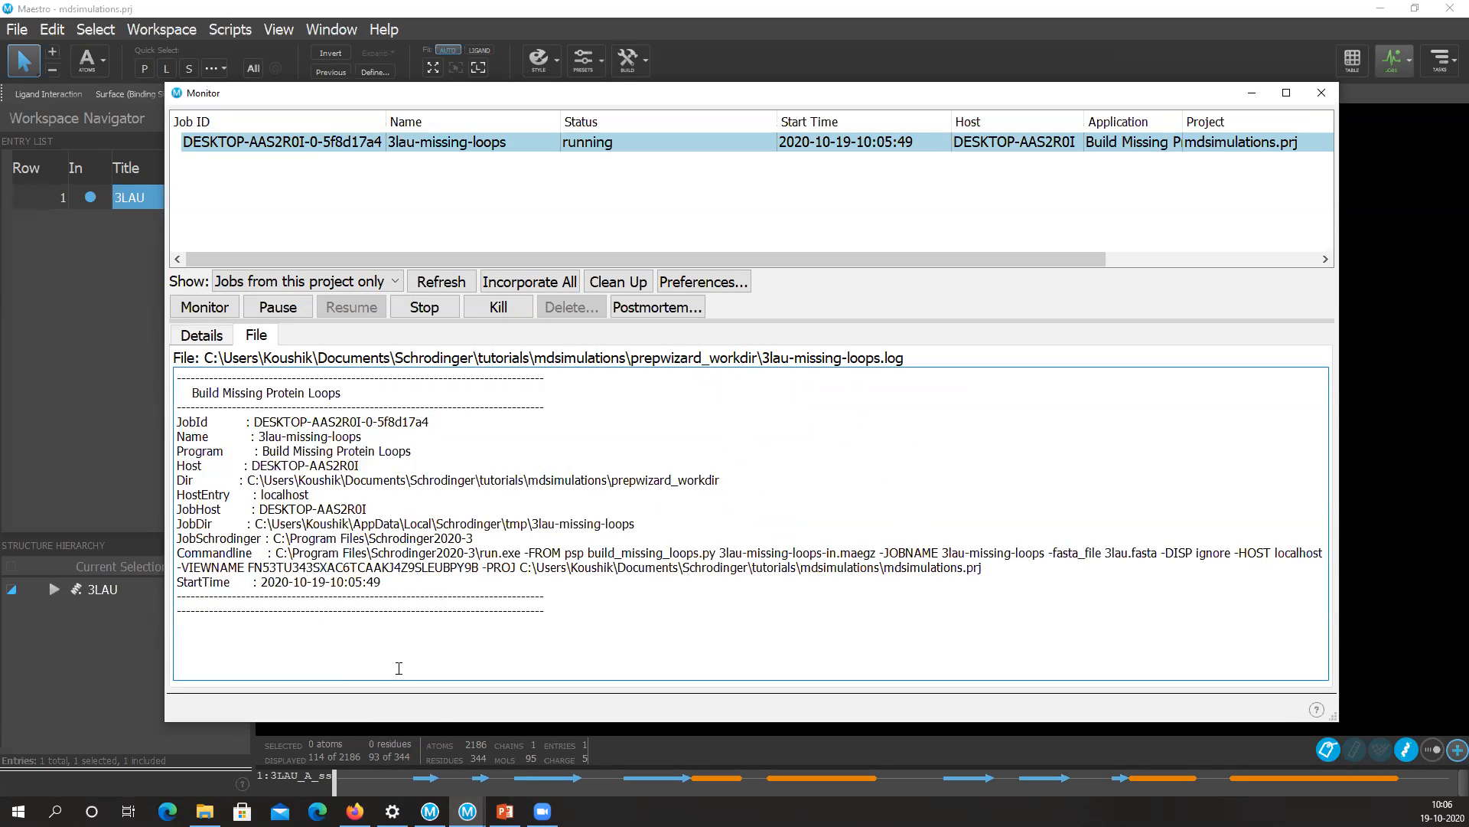
pyautogui.press('ctrl')
pyautogui.press('ctrl')
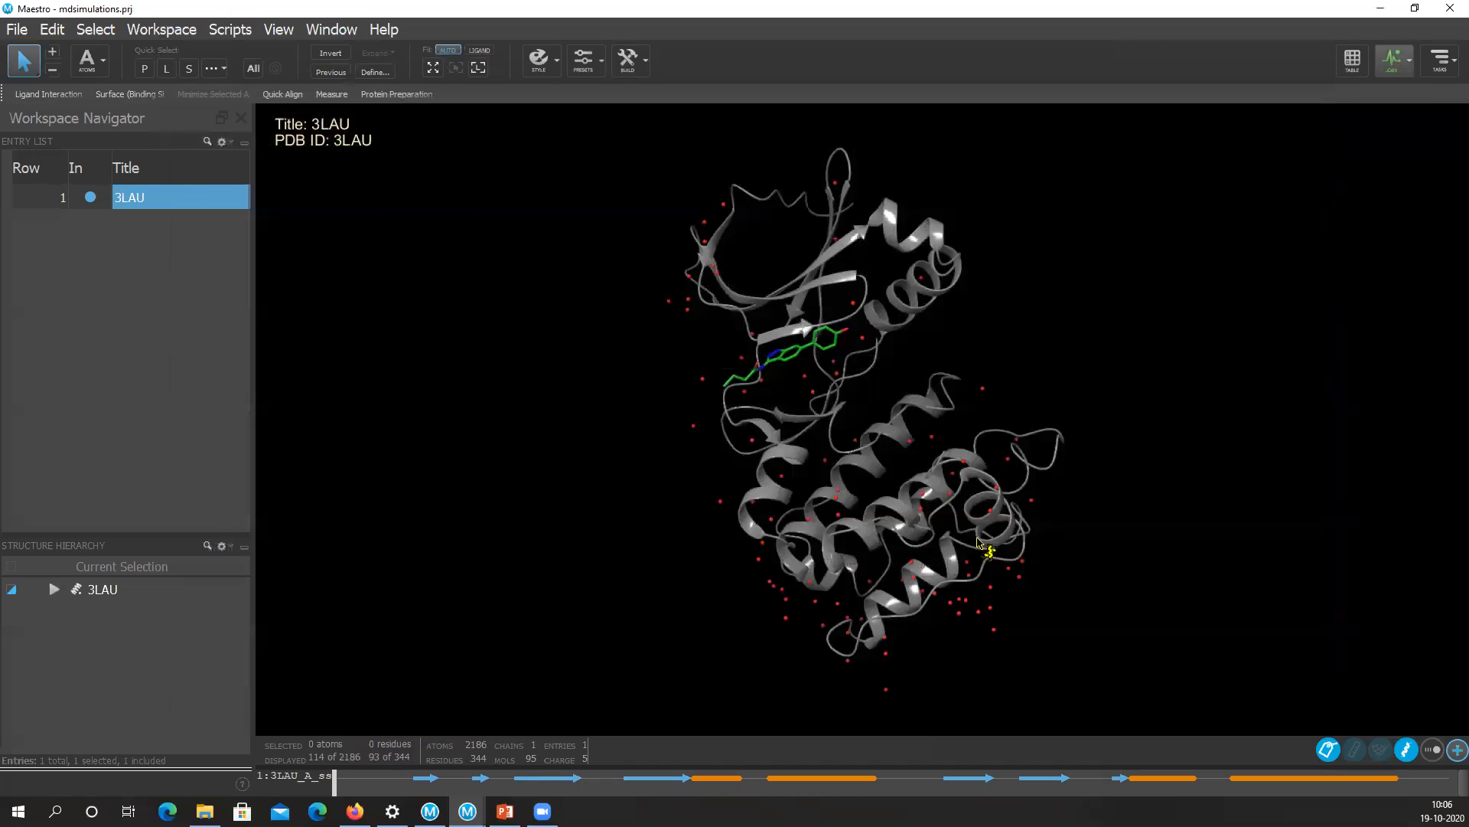
pyautogui.click(1320, 97)
pyautogui.moveTo(468, 810)
pyautogui.click(566, 727)
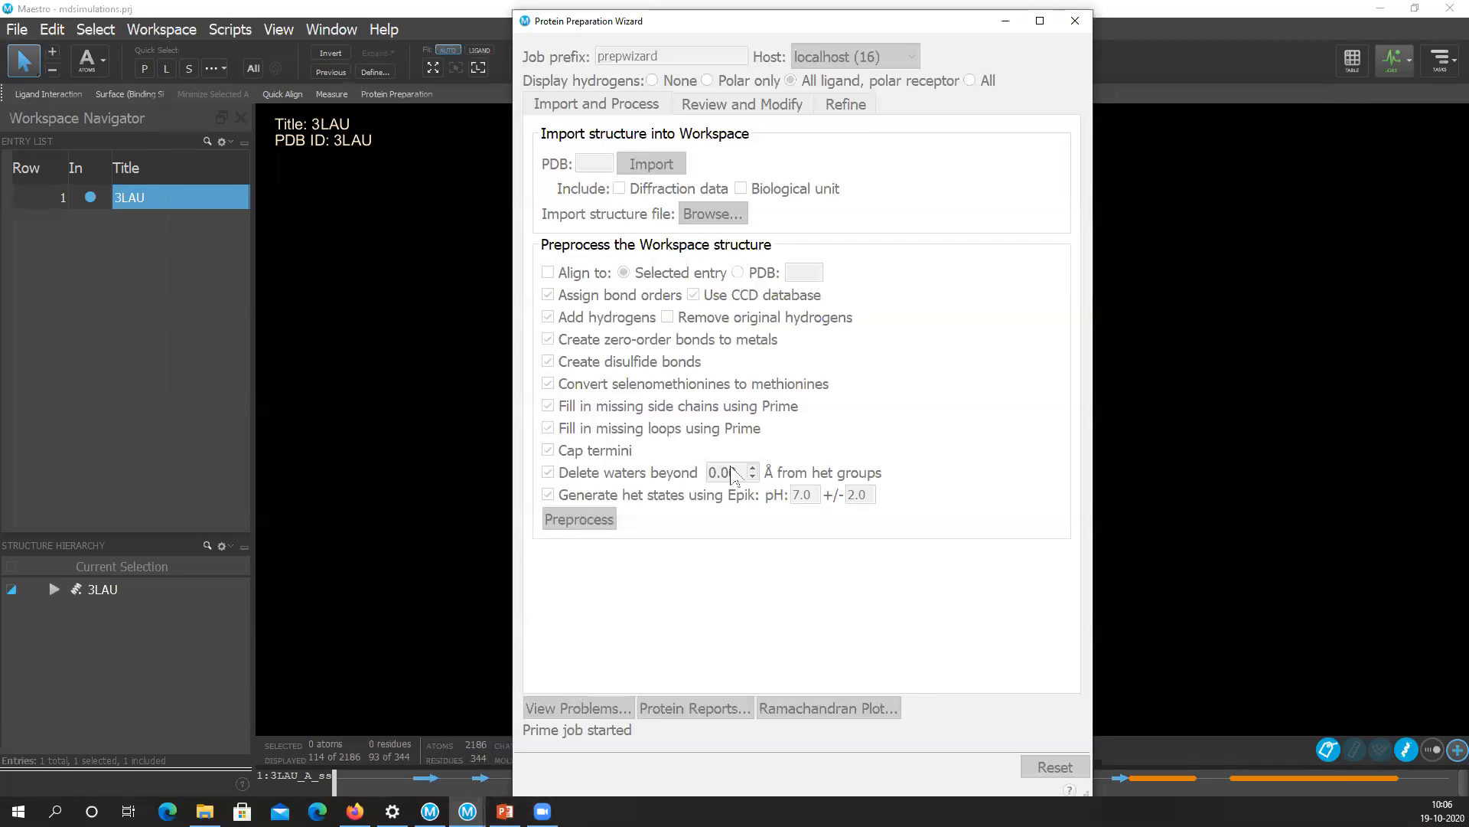
# Move the Protein Preparation Wizard aside to view the 3LAU structure while the preprocessing job runs.
pyautogui.doubleClick(786, 25)
pyautogui.doubleClick(857, 17)
pyautogui.moveTo(749, 32); pyautogui.dragTo(344, 33)
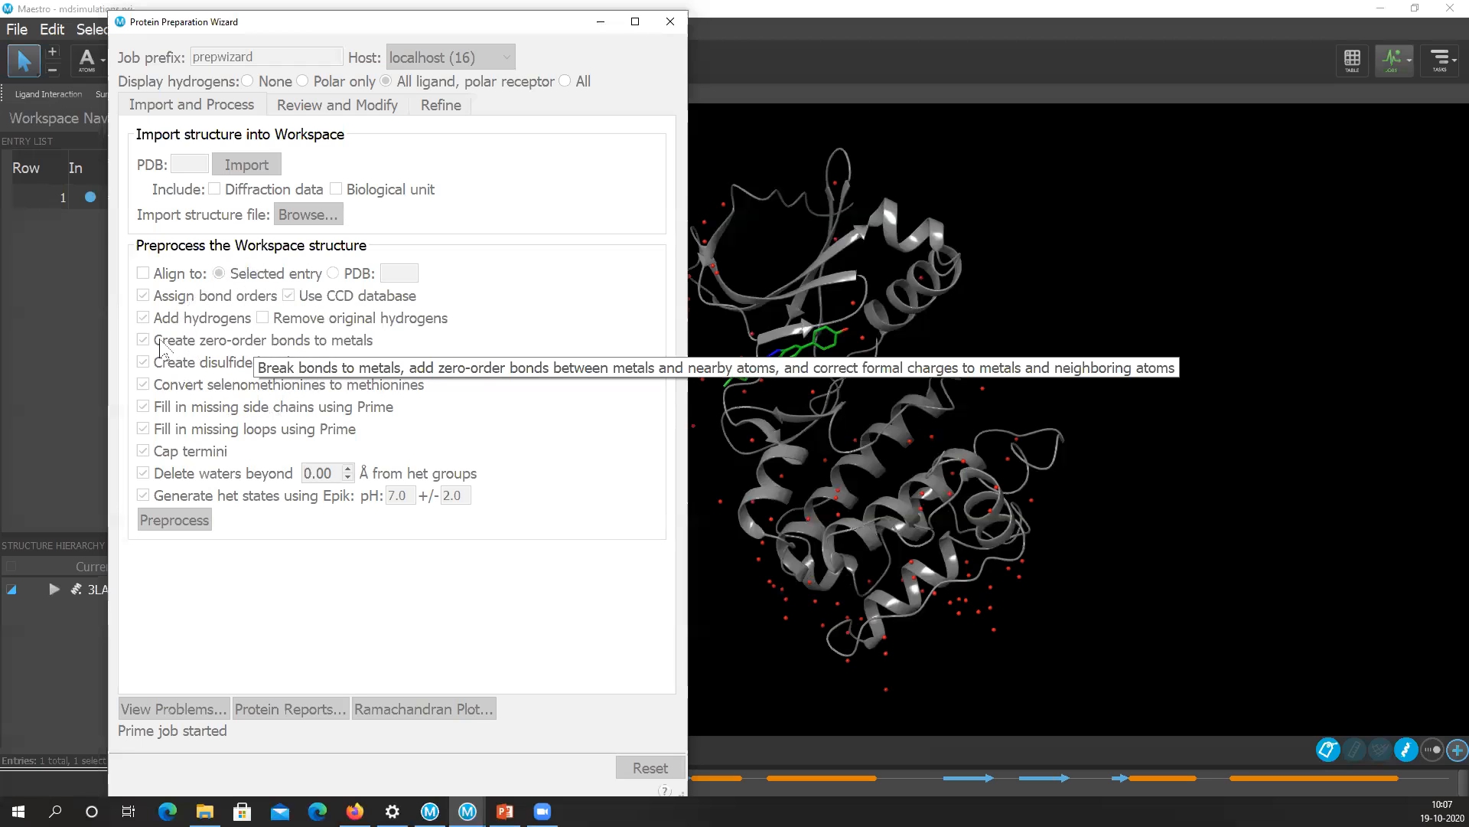
pyautogui.press('ctrl')
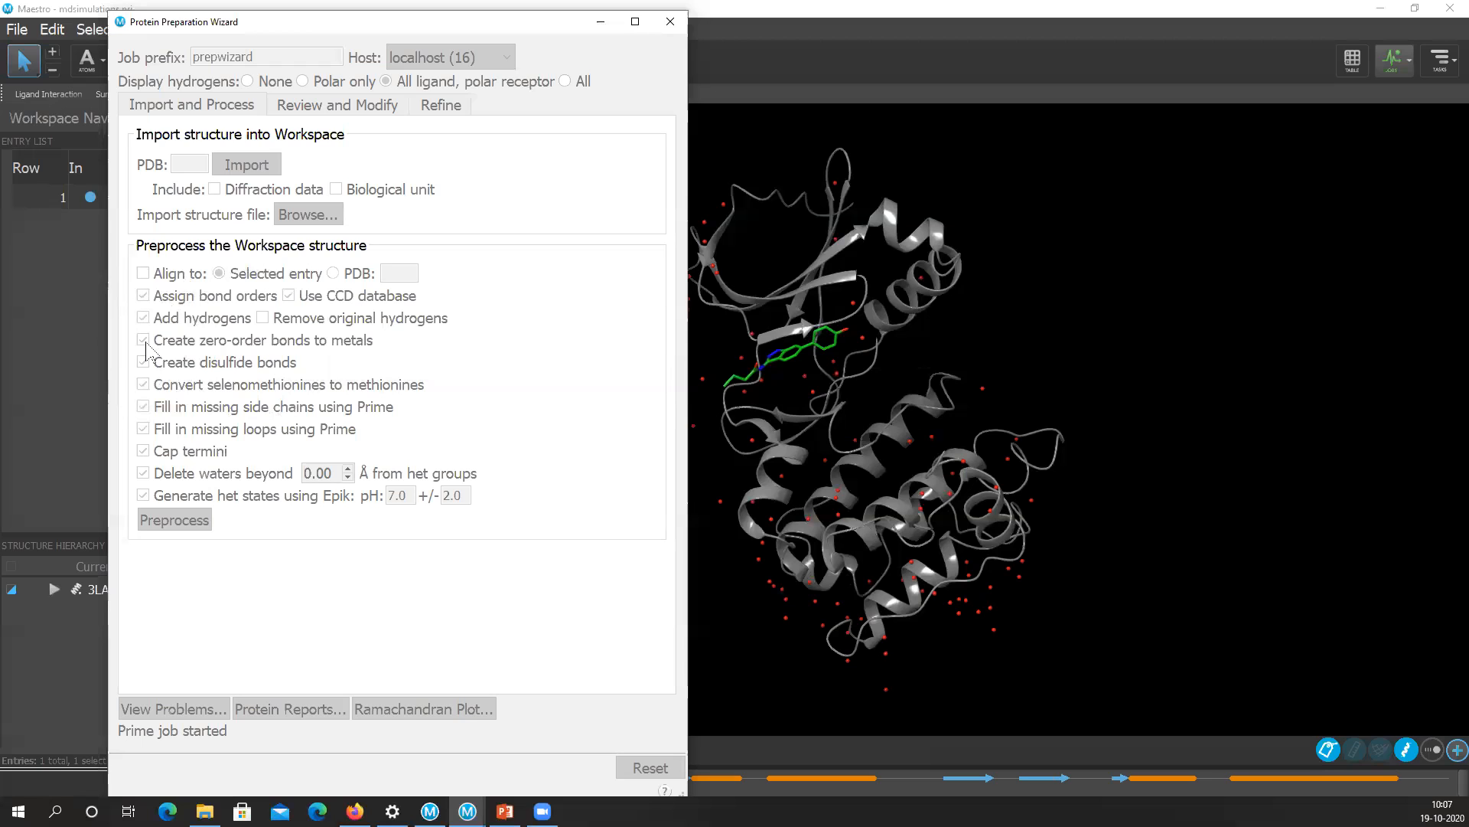
pyautogui.press('ctrl')
pyautogui.press('ctrl')
pyautogui.press('ctrl')
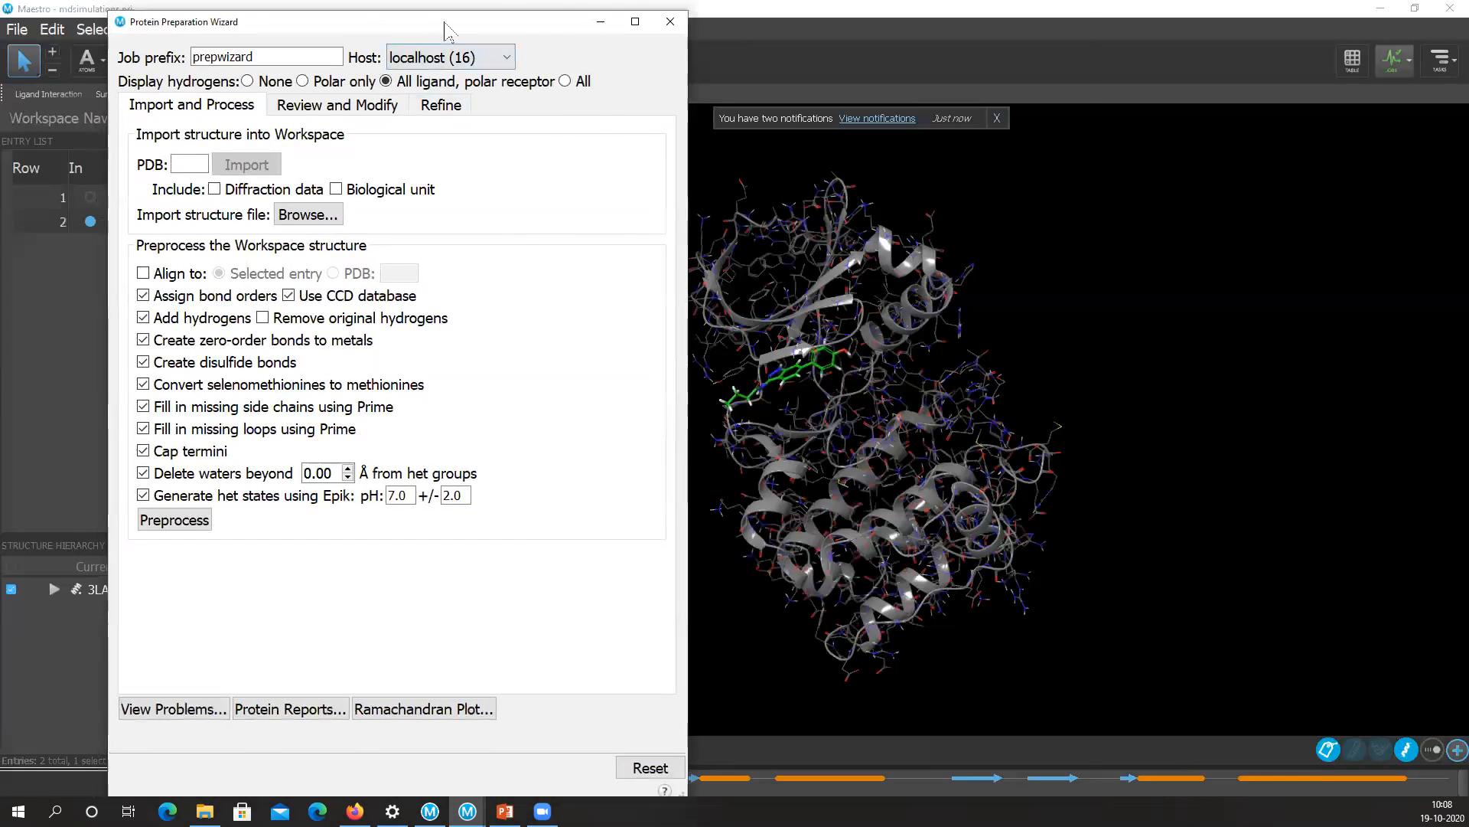
# Inspect the 3LAU - preprocessed entry, examining the protein and its bound ligand up close in the Workspace.
pyautogui.moveTo(445, 31); pyautogui.dragTo(843, 21)
pyautogui.click(153, 224)
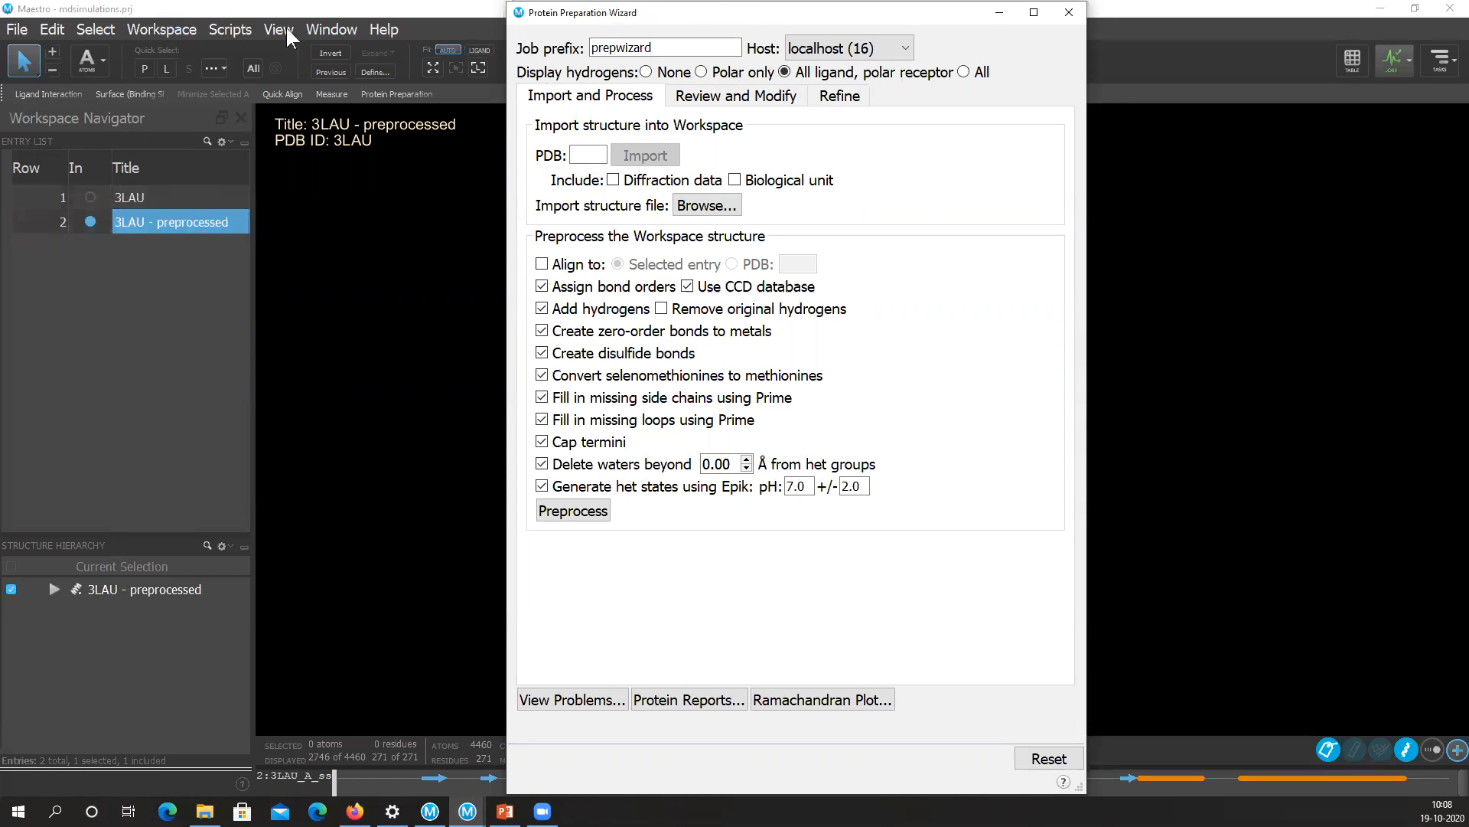
pyautogui.moveTo(286, 25); pyautogui.dragTo(286, 28)
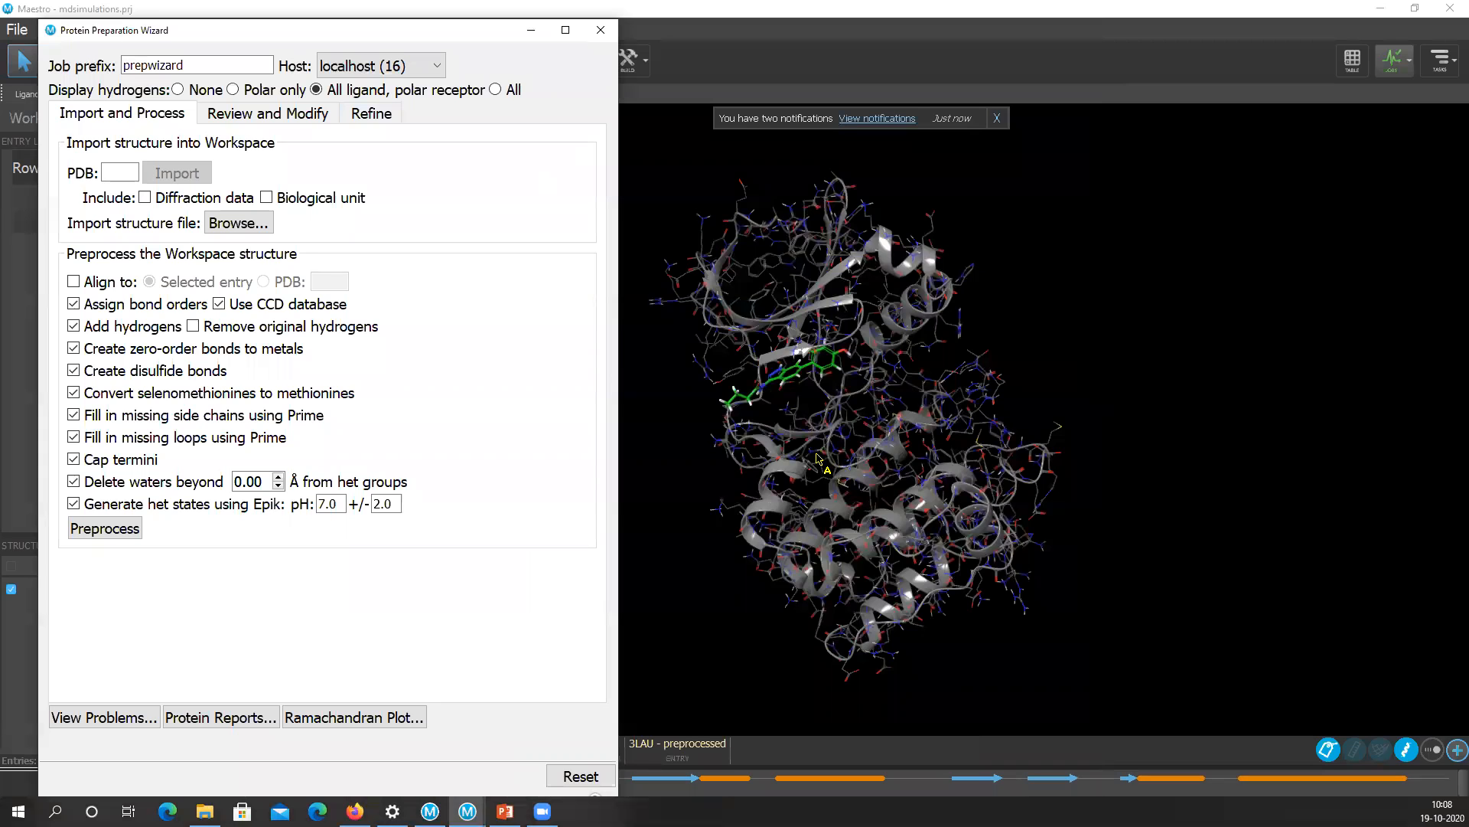
pyautogui.scroll(2, 819, 458)
pyautogui.click(1209, 314)
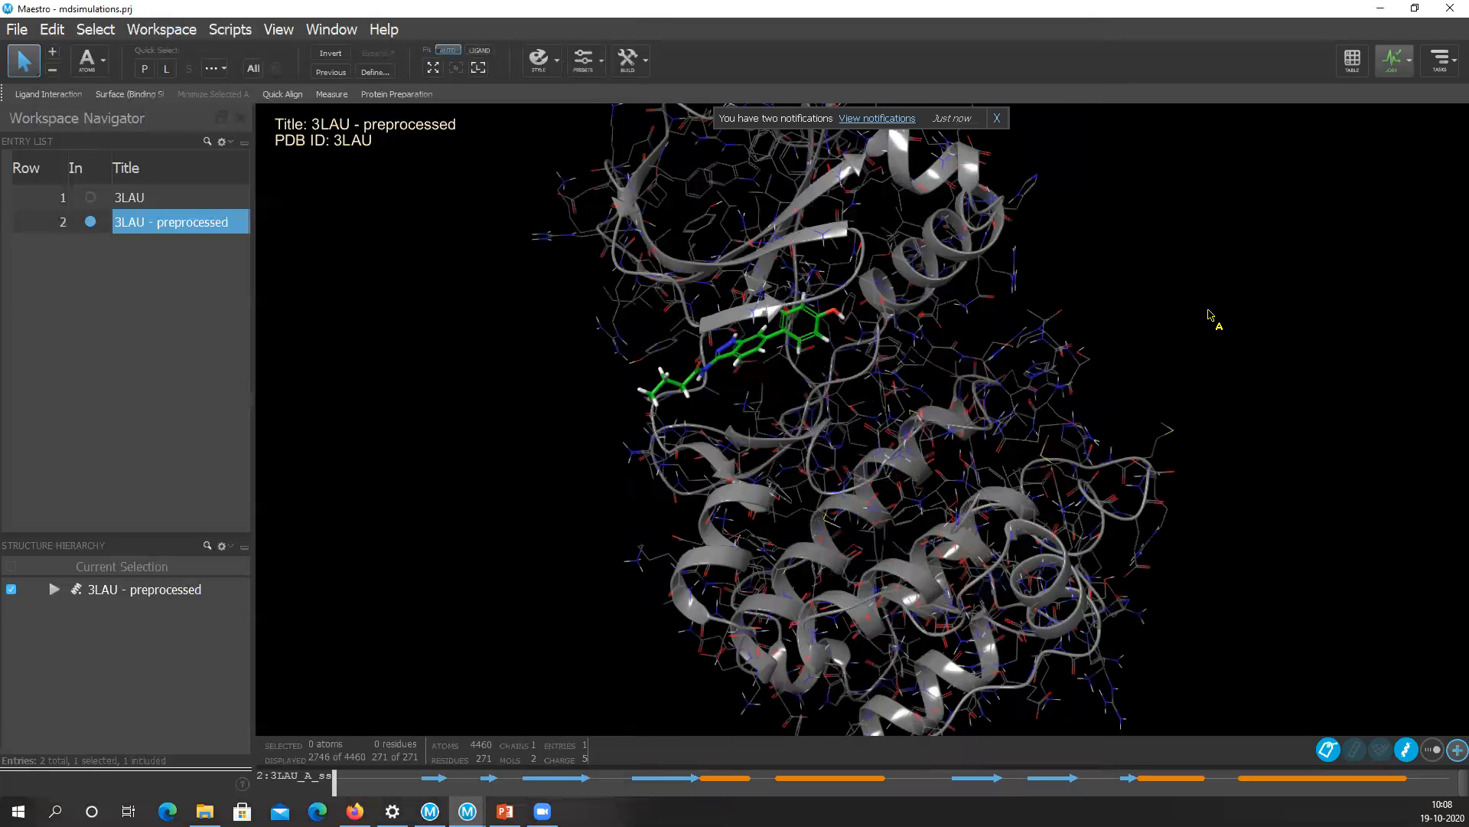
pyautogui.scroll(-2, 842, 253)
pyautogui.scroll(1, 842, 252)
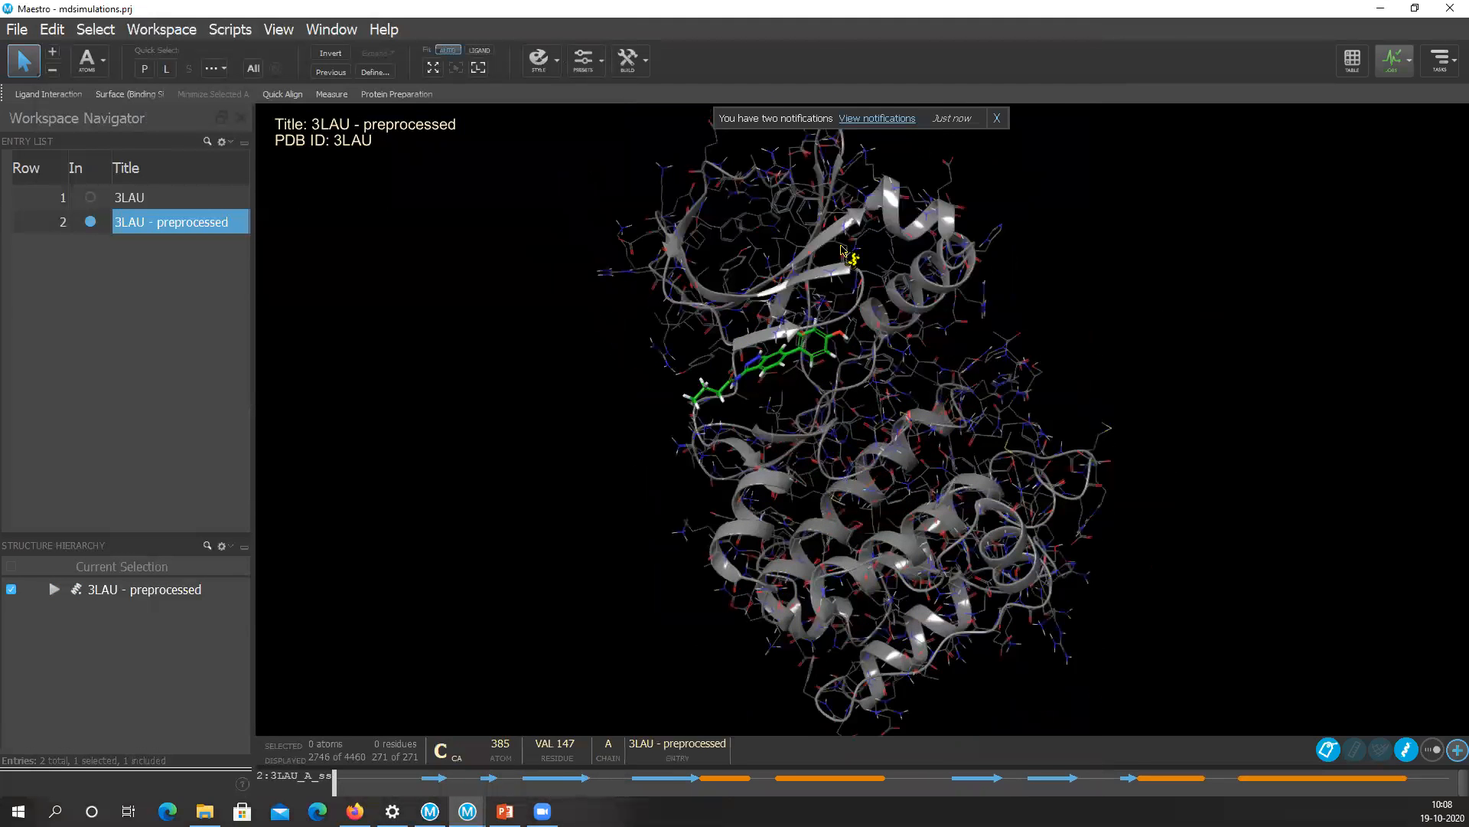
pyautogui.scroll(1, 695, 549)
pyautogui.scroll(3, 695, 549)
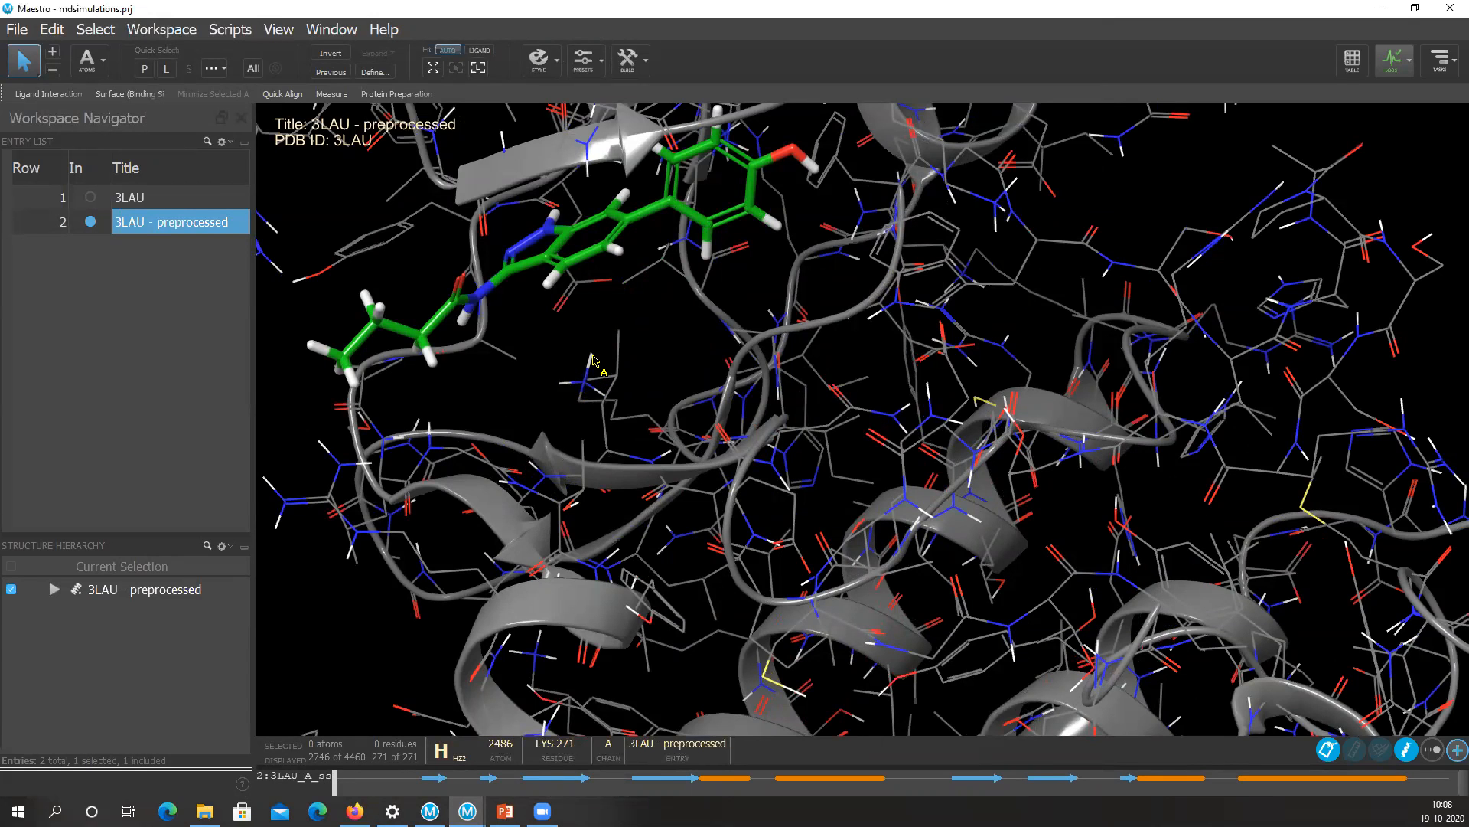
pyautogui.scroll(-2, 733, 396)
pyautogui.scroll(-8, 733, 397)
# Return to the Protein Preparation Wizard and review the chains and het groups listed for the preprocessed structure.
pyautogui.moveTo(467, 811)
pyautogui.click(428, 737)
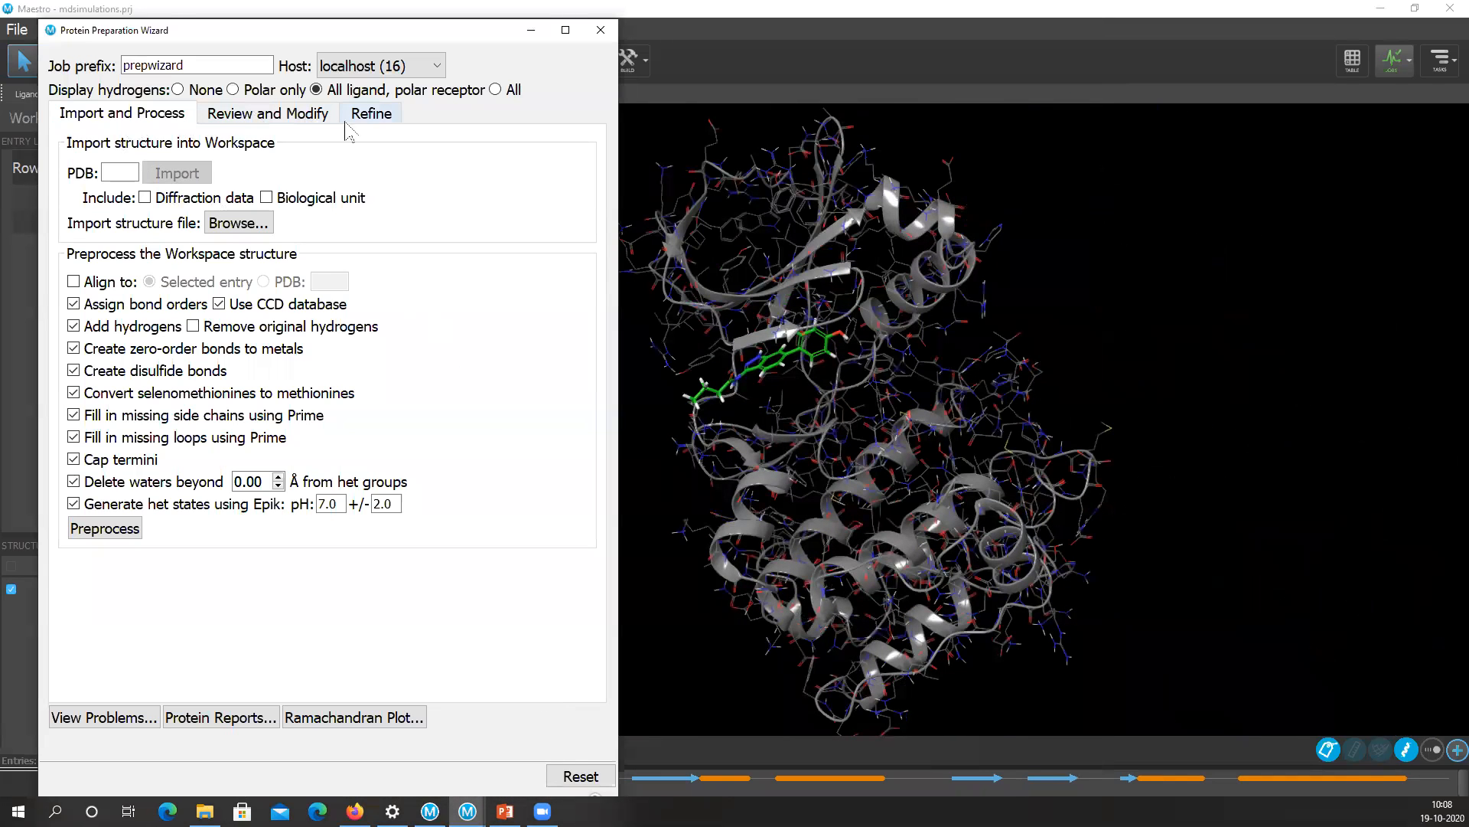
pyautogui.click(313, 117)
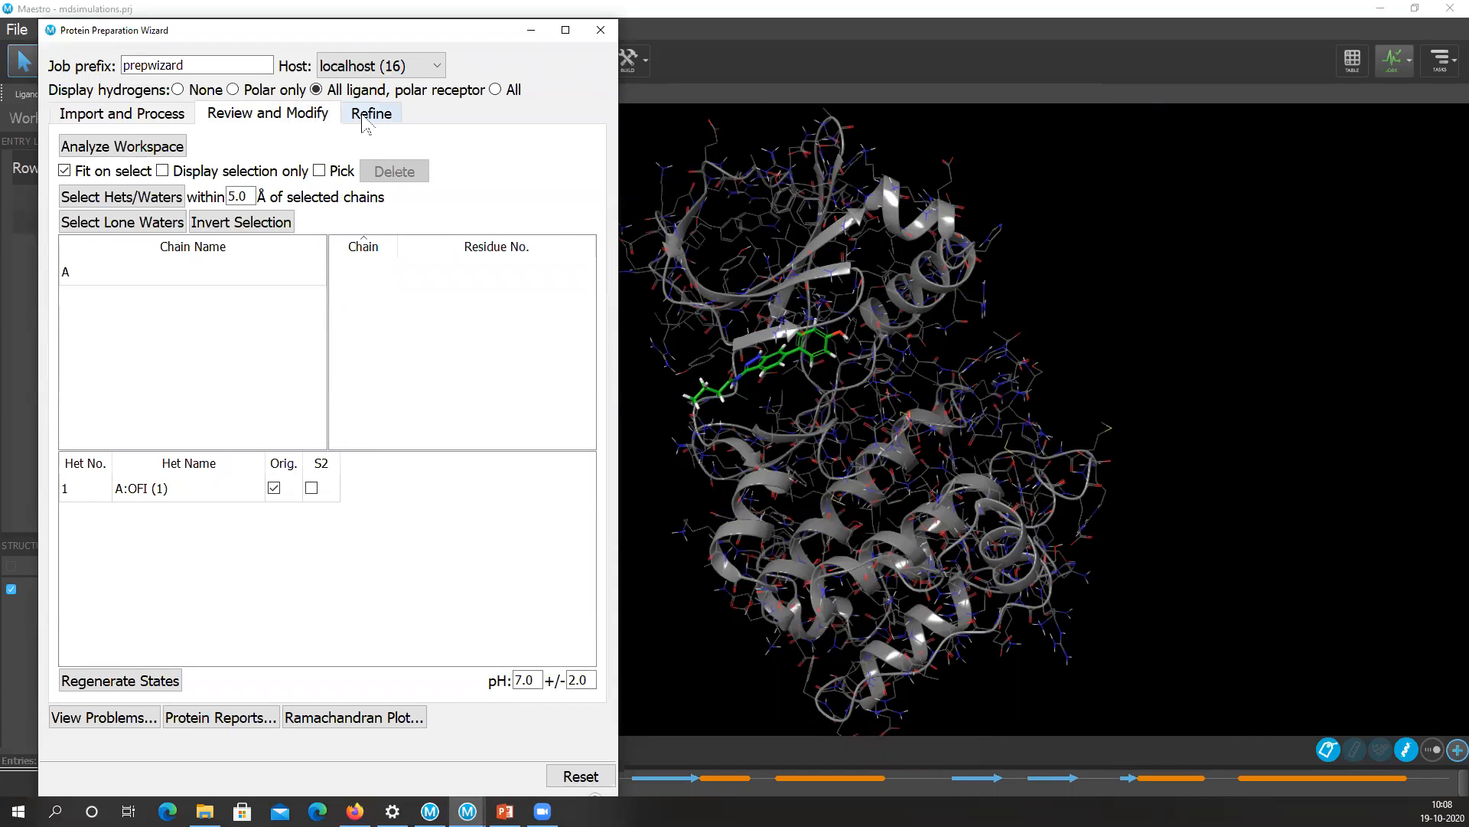
pyautogui.press('ctrl')
pyautogui.press('ctrl')
# Optimize the H-bond assignment of the preprocessed structure with sampled water orientations and PROPKA at pH 7.0.
pyautogui.click(371, 115)
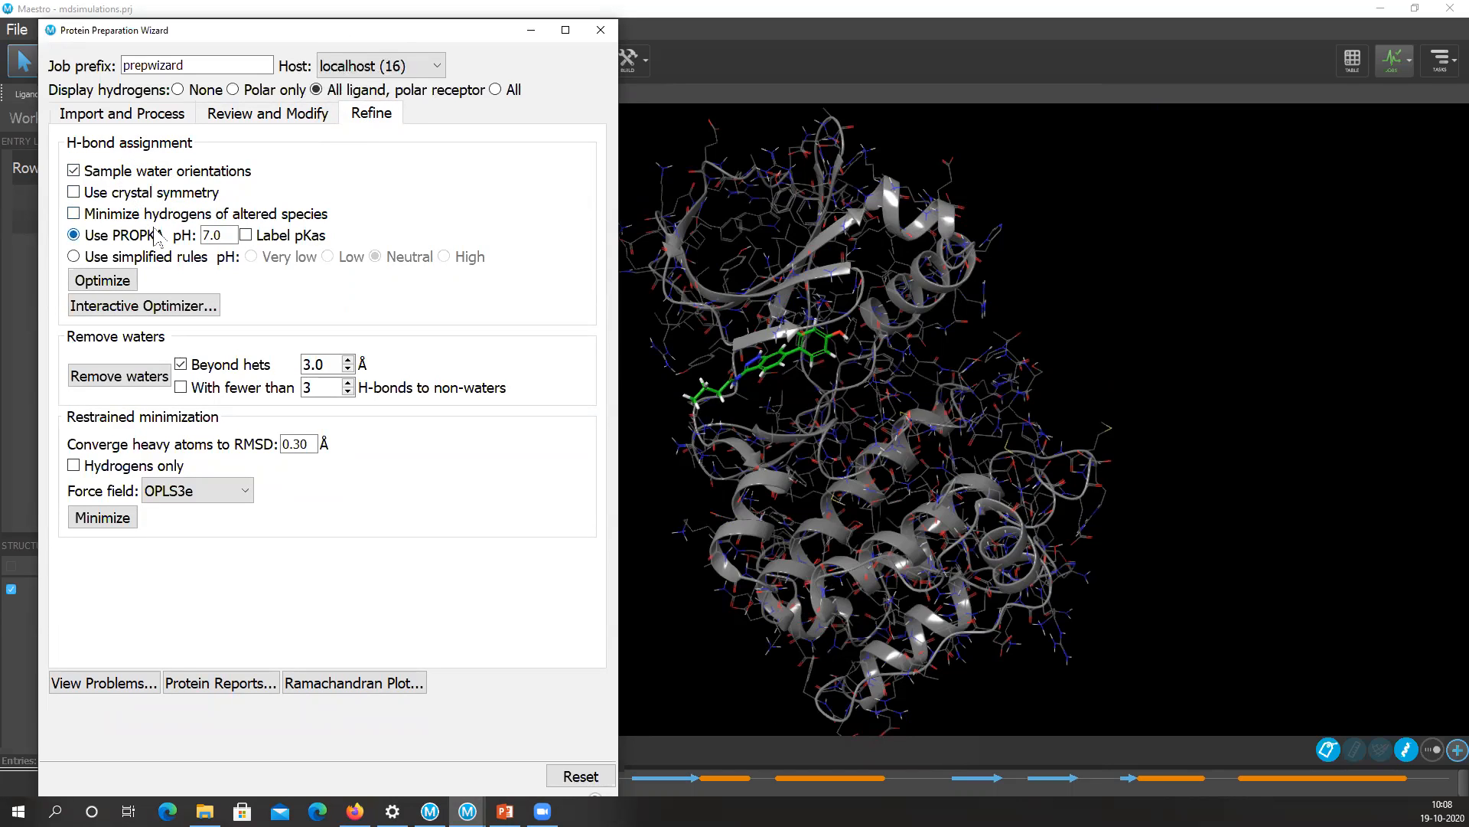
pyautogui.click(102, 281)
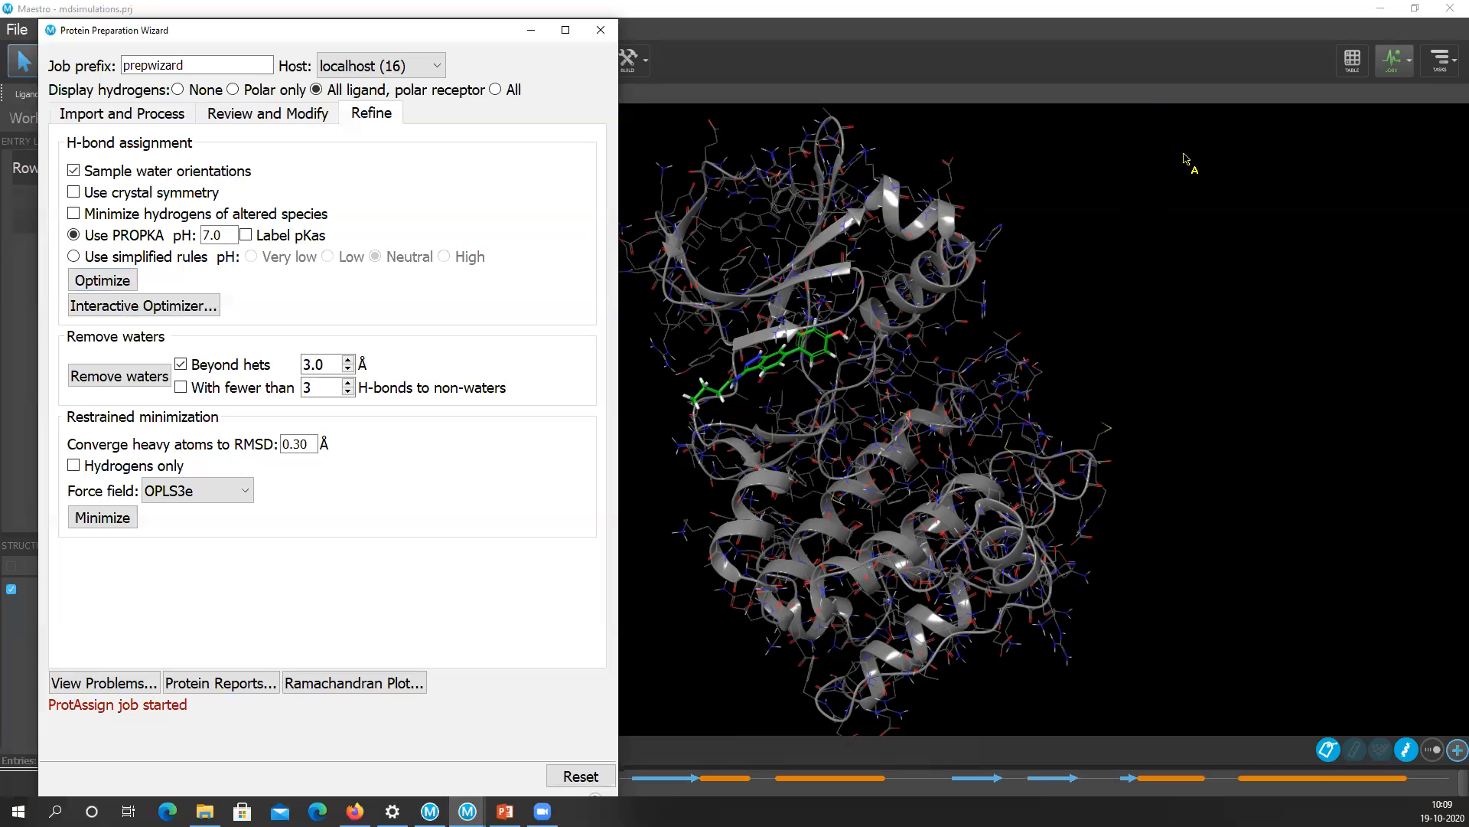
pyautogui.click(1402, 66)
pyautogui.press('ctrl')
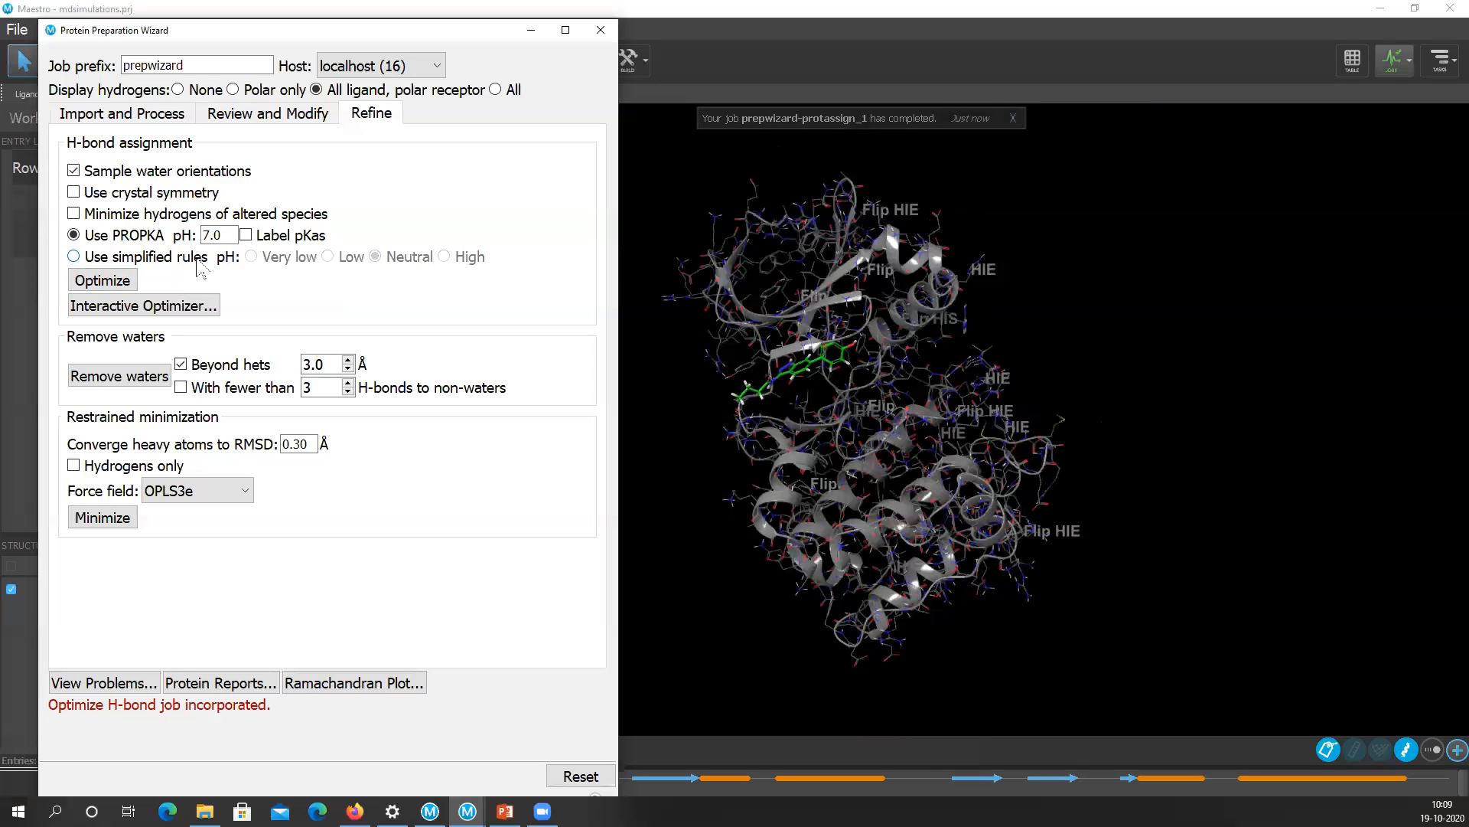
# Bring the Workspace forward and inspect the 3LAU - hbond-opt entry in the entry list.
pyautogui.click(159, 307)
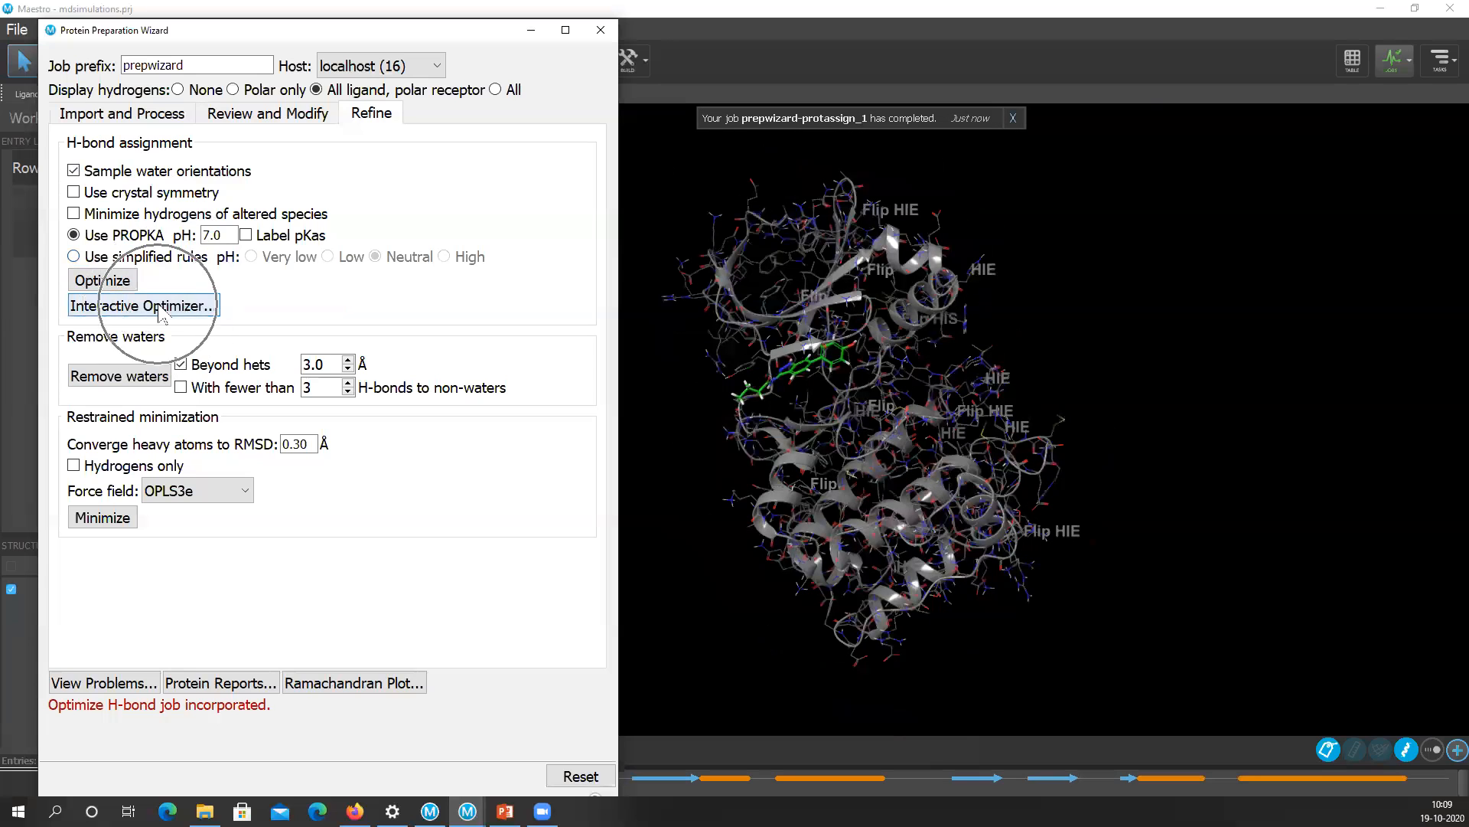
pyautogui.moveTo(420, 33); pyautogui.dragTo(422, 34)
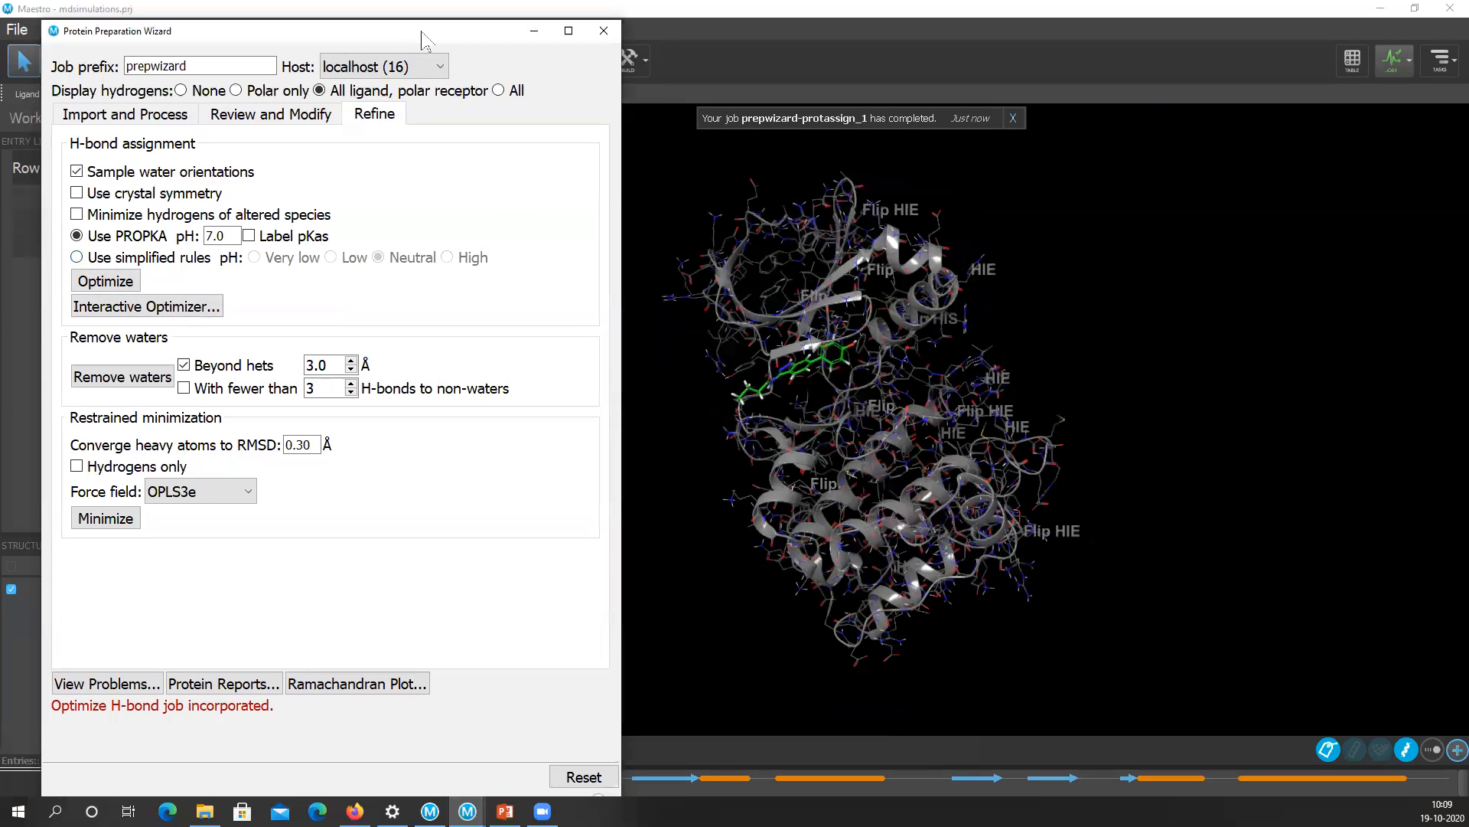
pyautogui.moveTo(988, 2); pyautogui.dragTo(988, 3)
pyautogui.doubleClick(989, 4)
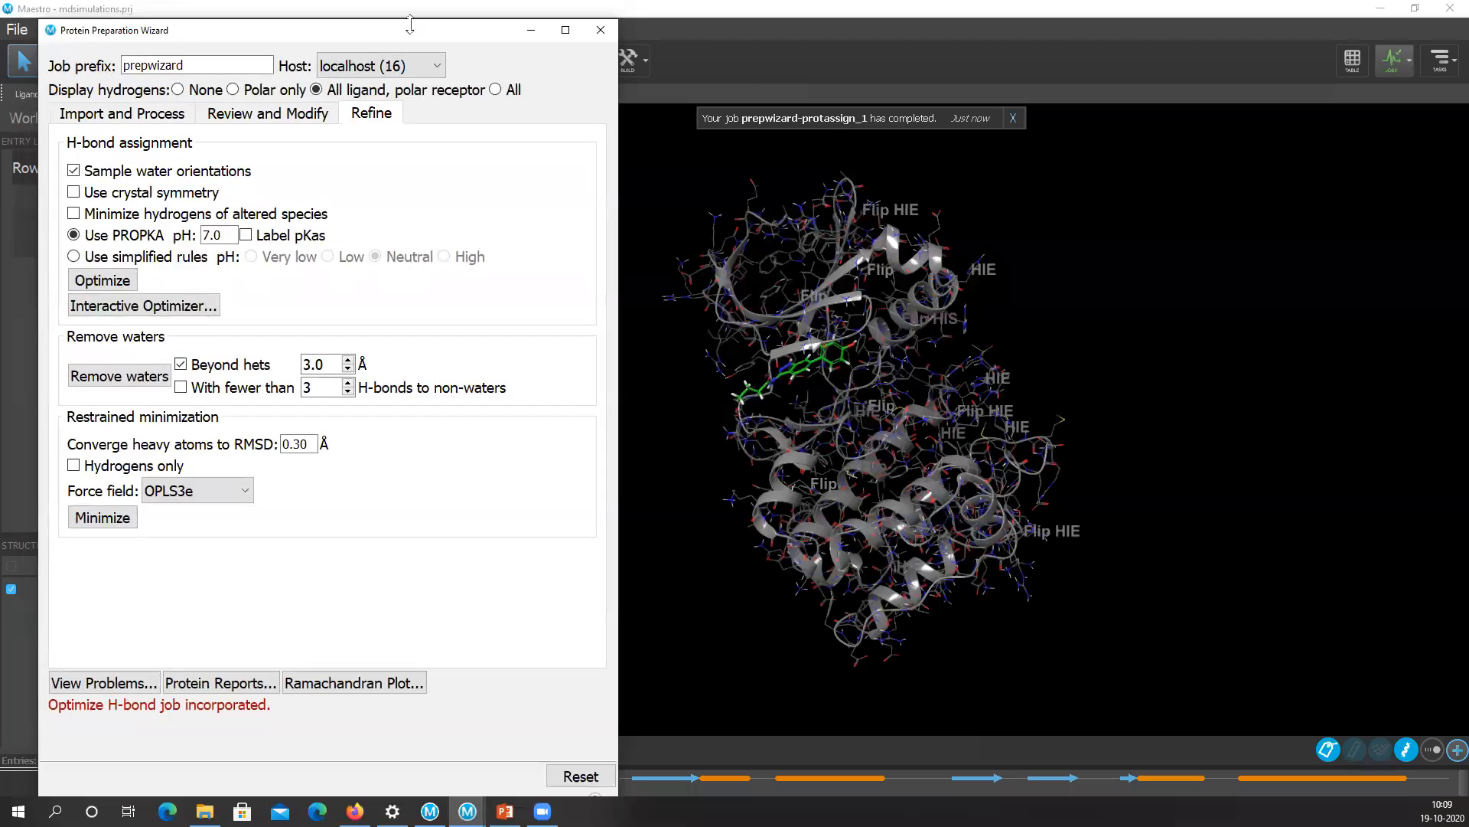
pyautogui.click(405, 15)
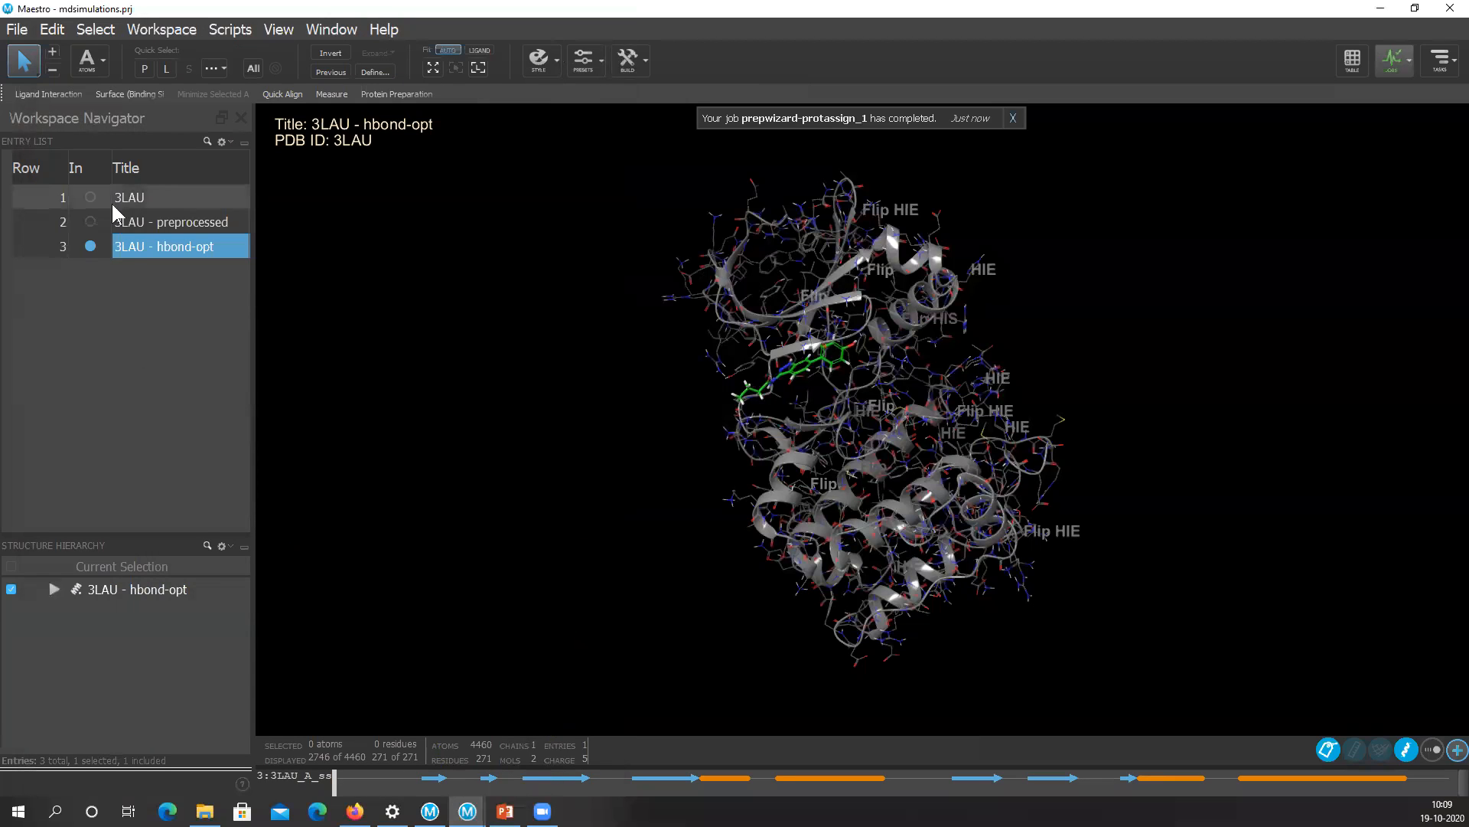
pyautogui.click(127, 245)
pyautogui.click(127, 245)
pyautogui.click(187, 248)
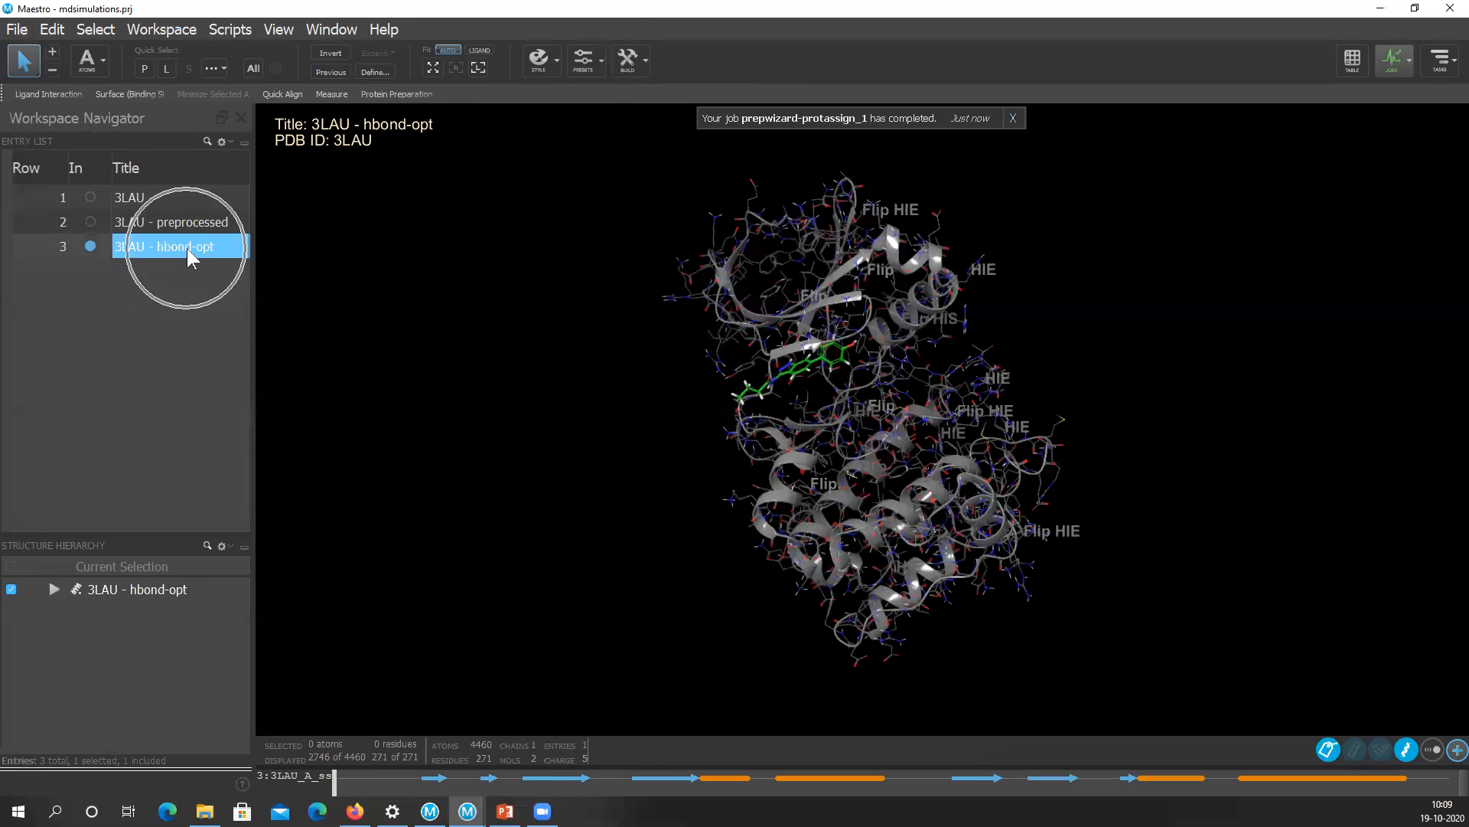
# Hide the flip and protonation-state labels shown on the H-bond-optimized structure in the Workspace.
pyautogui.moveTo(467, 809)
pyautogui.click(545, 746)
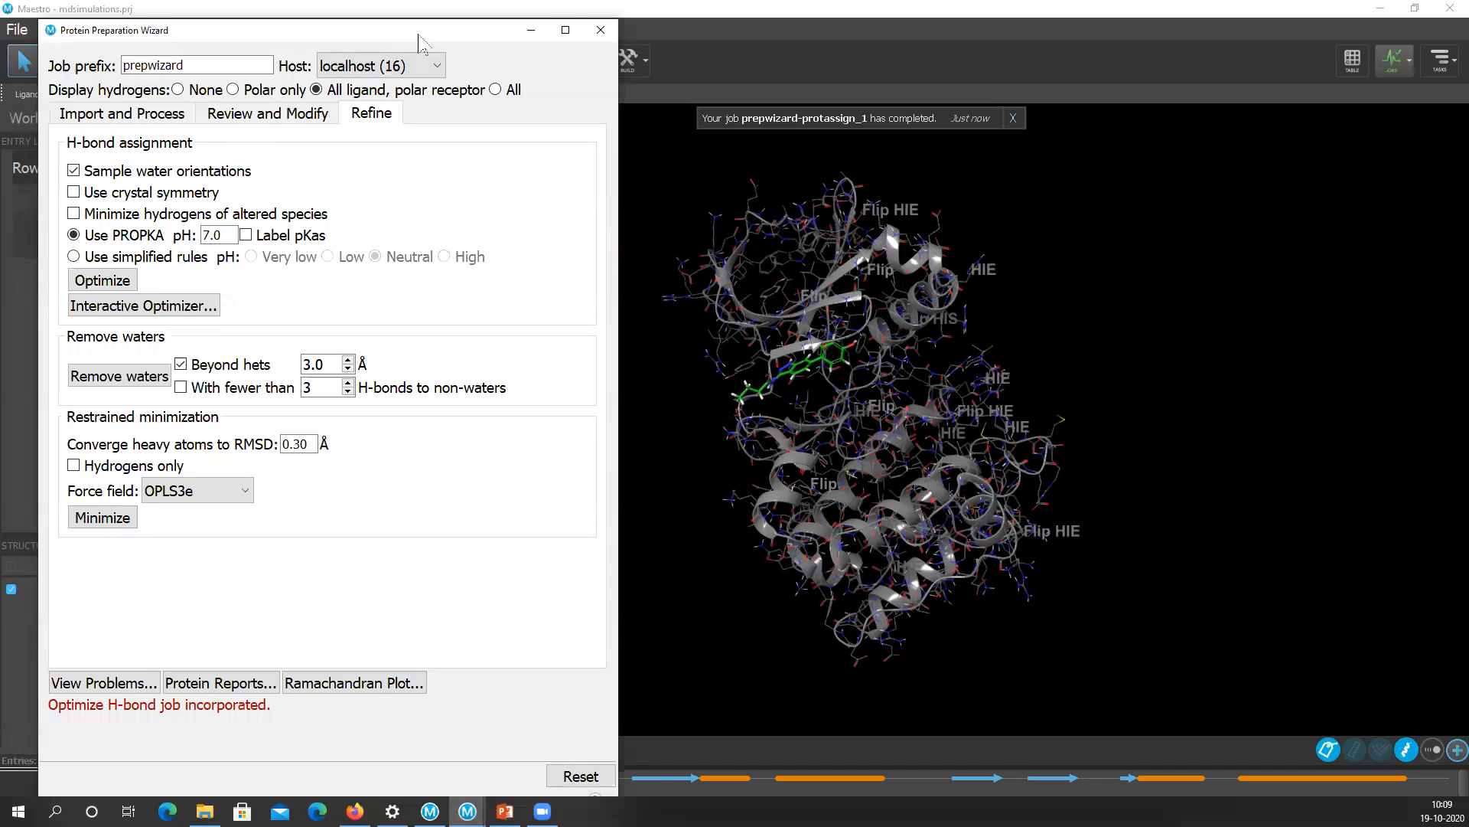
pyautogui.moveTo(398, 42); pyautogui.dragTo(435, 44)
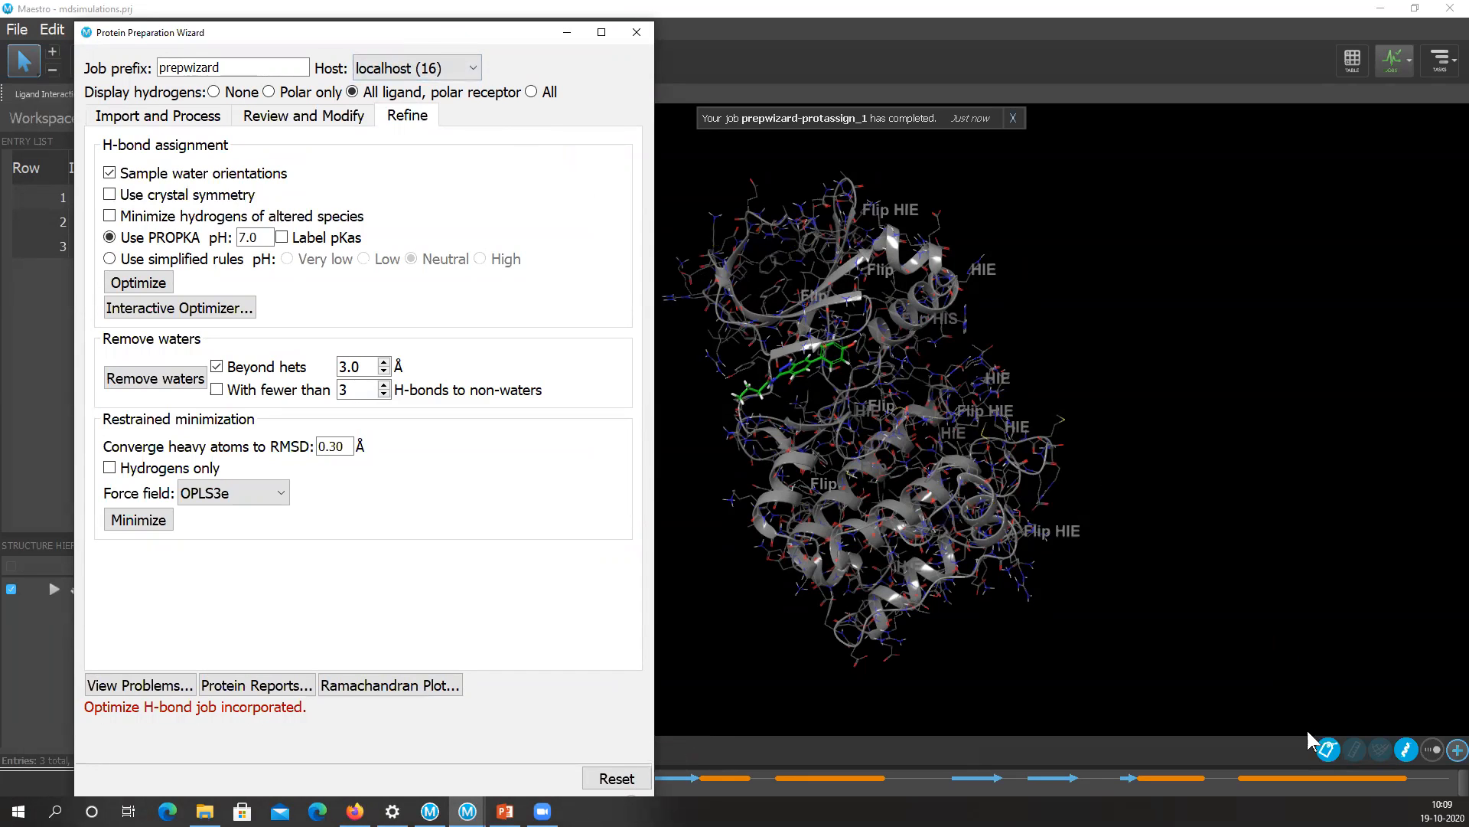
pyautogui.click(1328, 750)
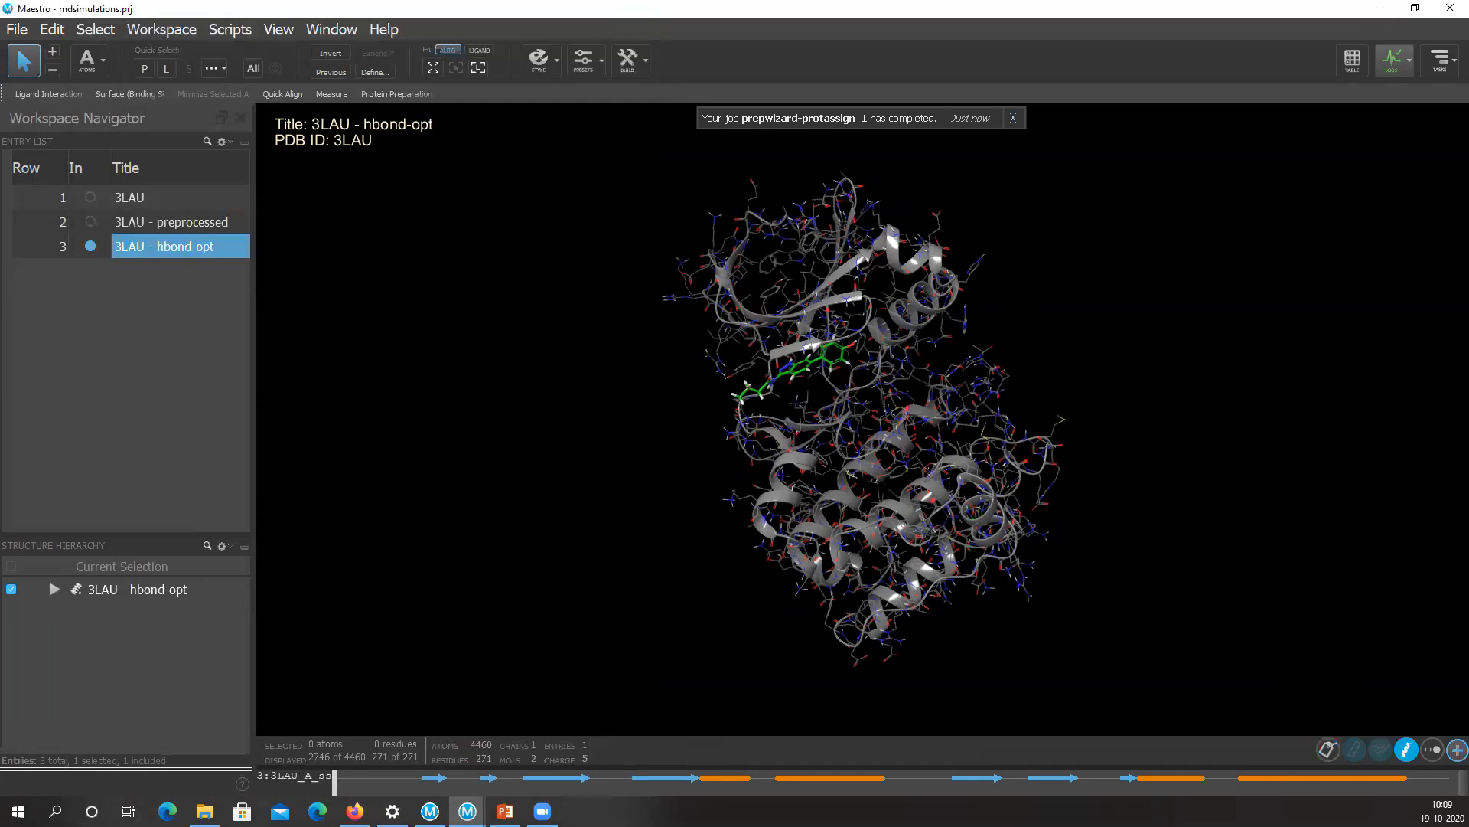
# Remove waters beyond 3.0 Å from hets and those with fewer than 3 H-bonds to non-waters.
pyautogui.moveTo(468, 810)
pyautogui.click(540, 758)
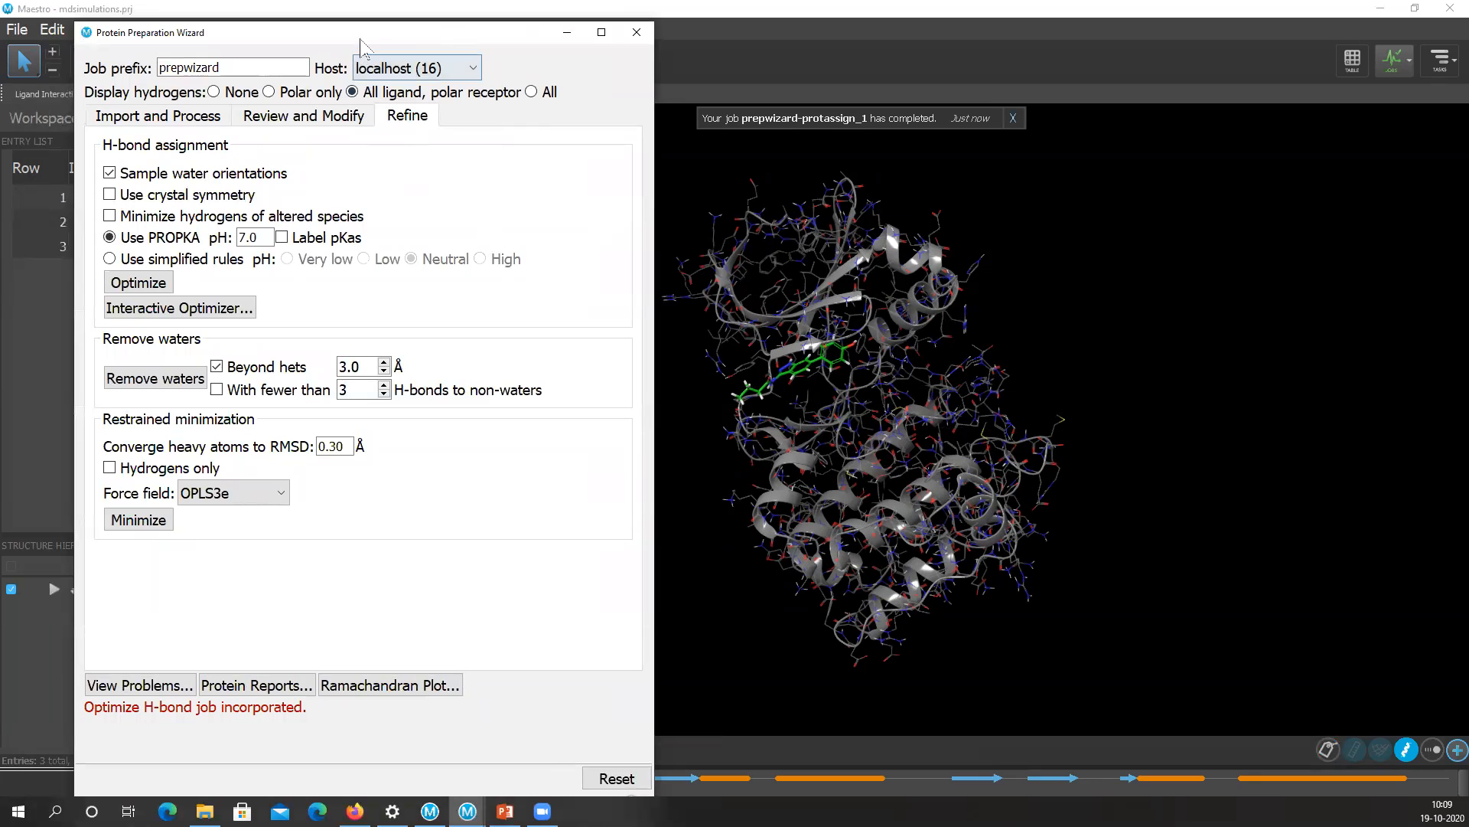
pyautogui.moveTo(366, 38); pyautogui.dragTo(816, 18)
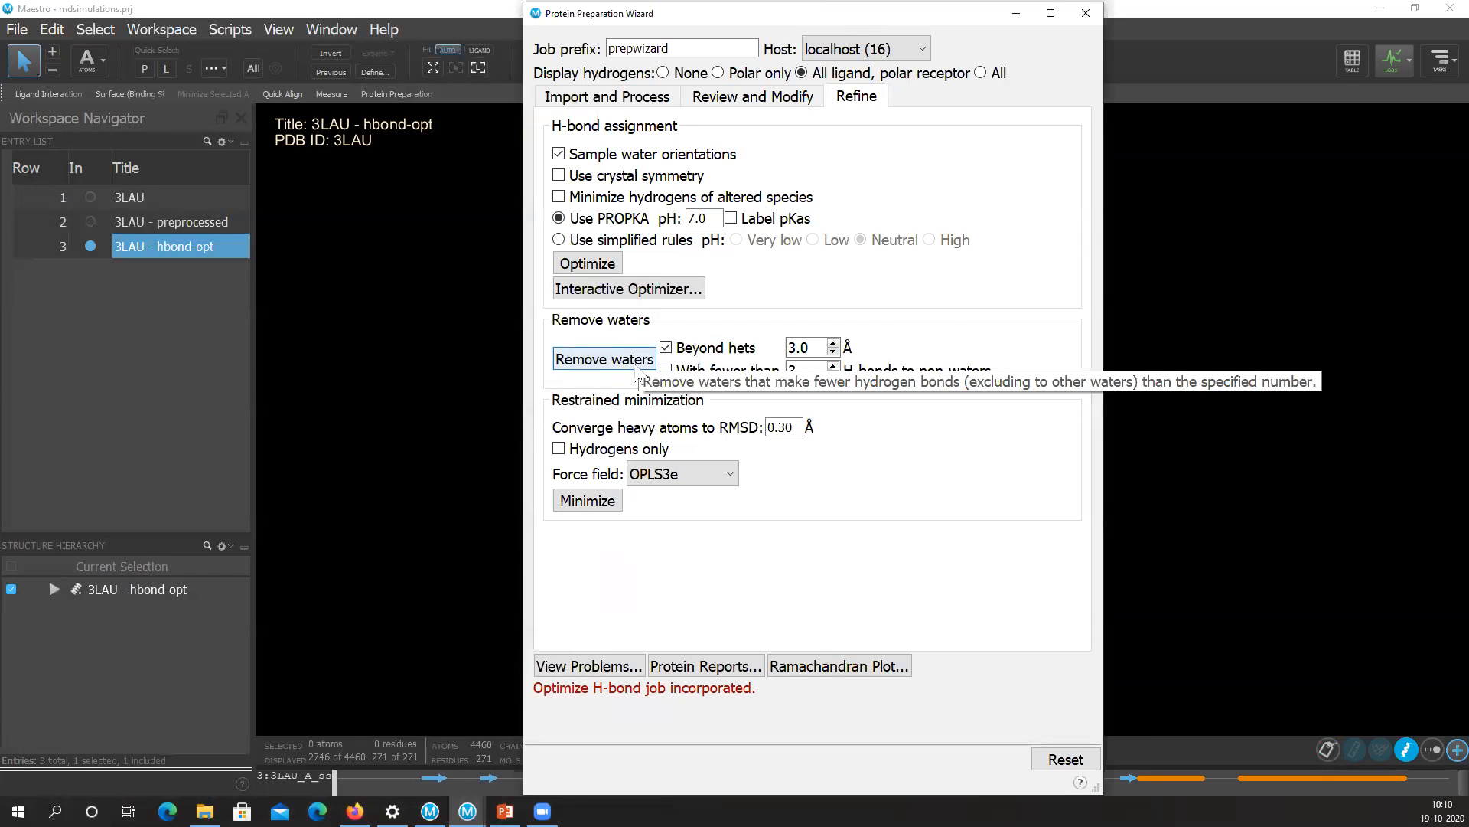
pyautogui.click(665, 371)
pyautogui.click(614, 356)
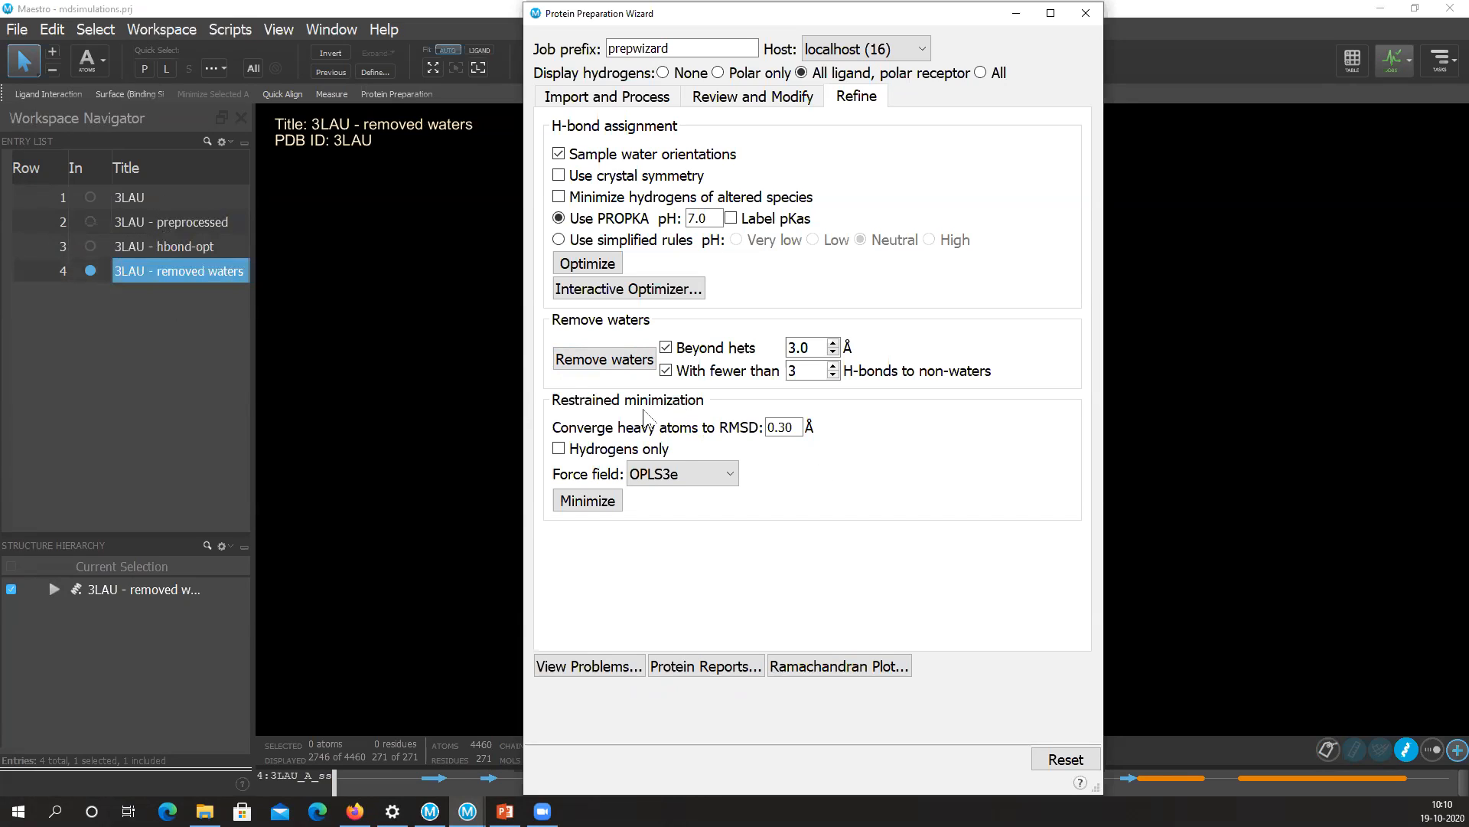
# Run the restrained minimization with the OPLS3e force field, converging heavy atoms to an RMSD of 0.30 Å.
pyautogui.press('ctrl')
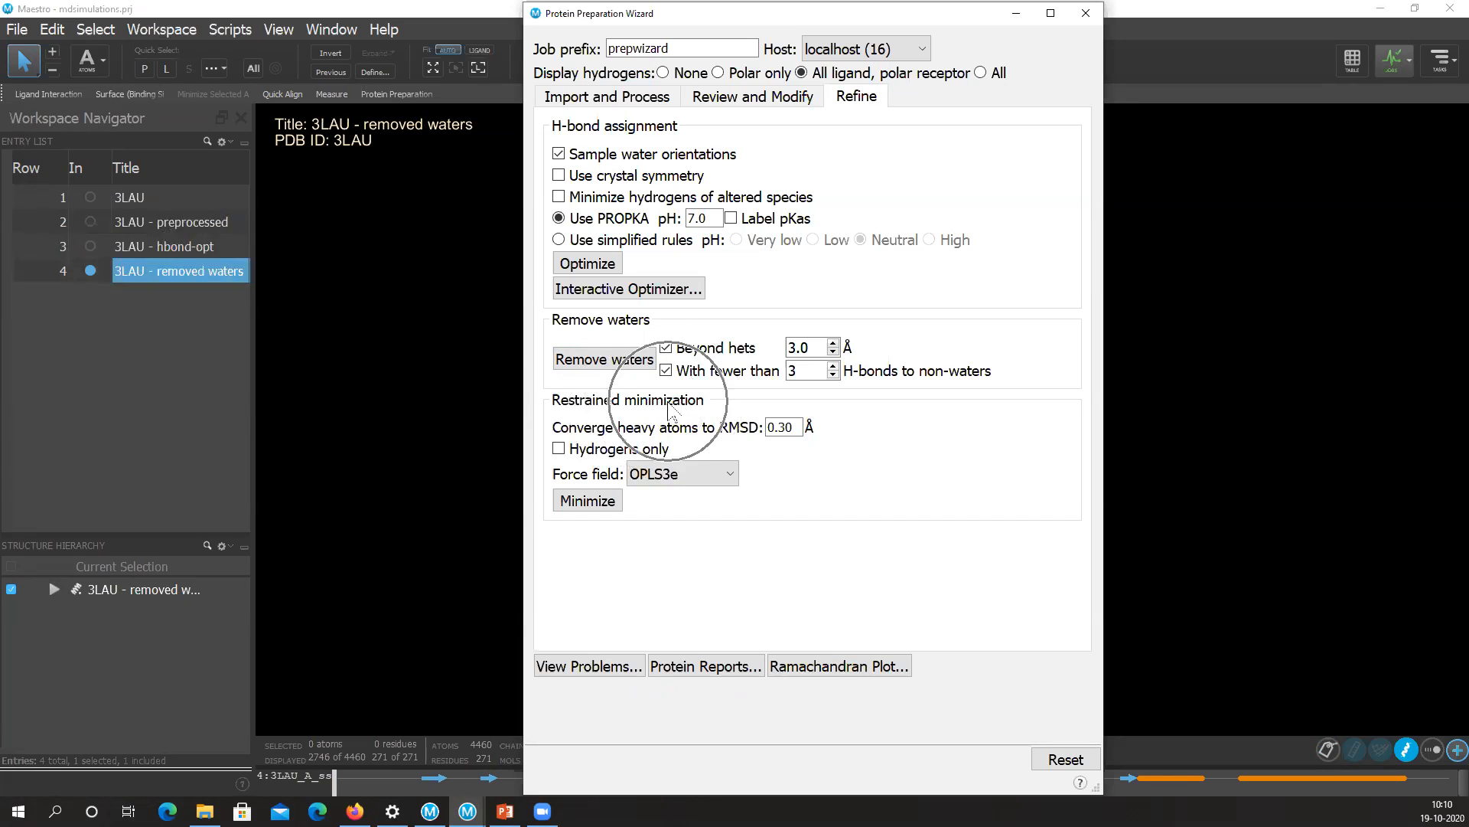
pyautogui.click(714, 478)
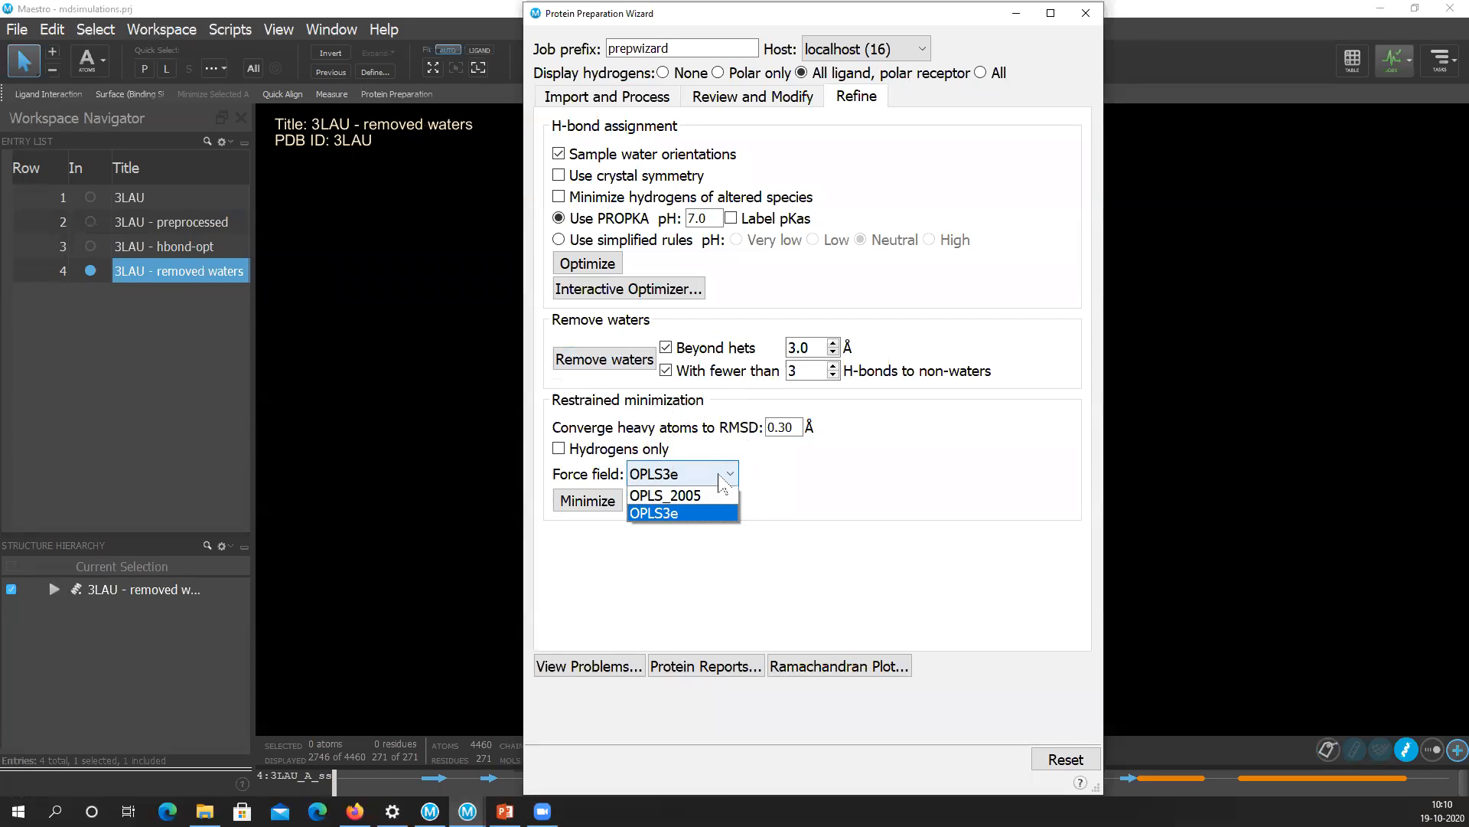
pyautogui.click(715, 515)
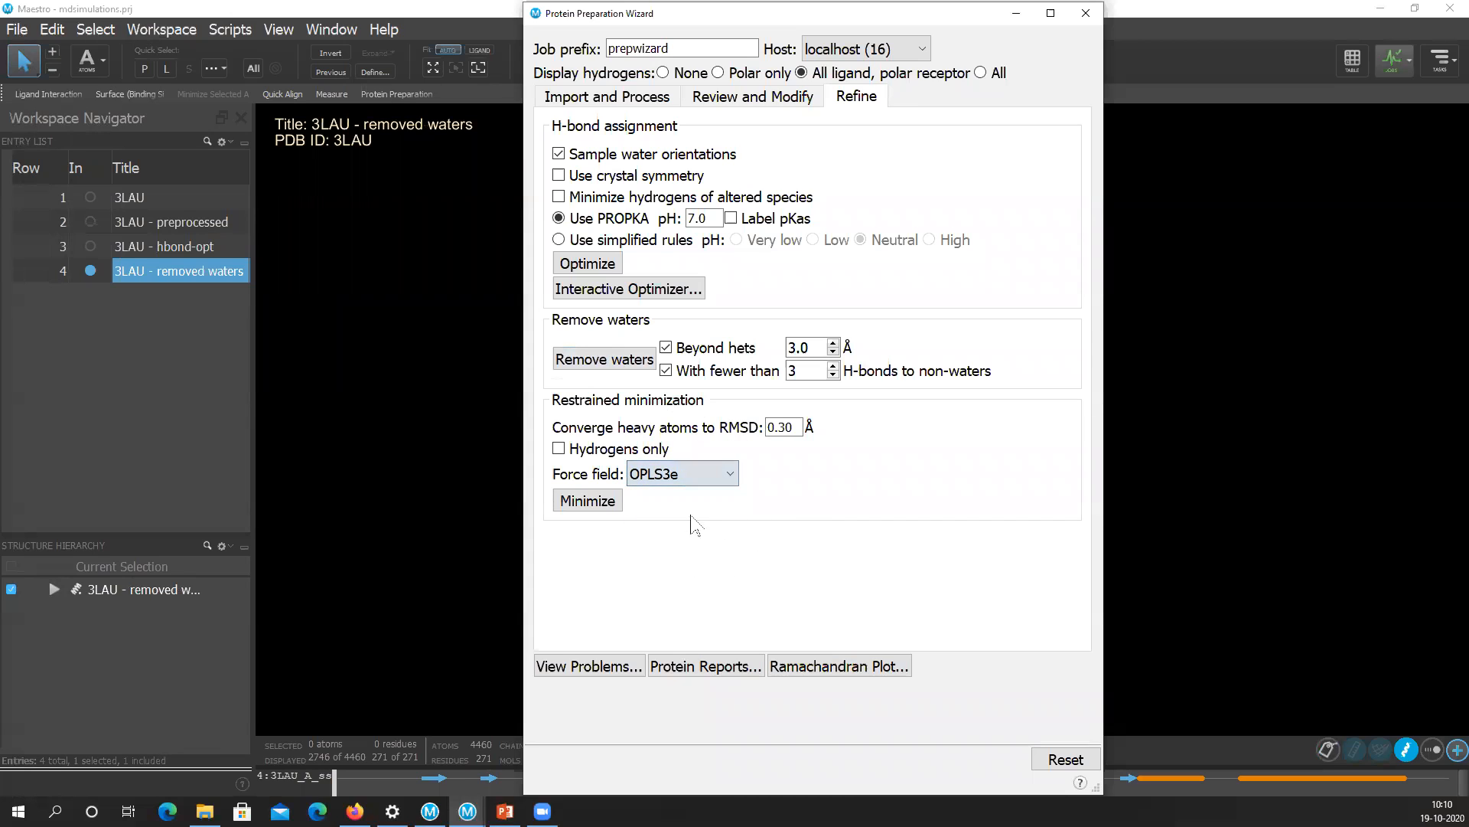
pyautogui.click(610, 502)
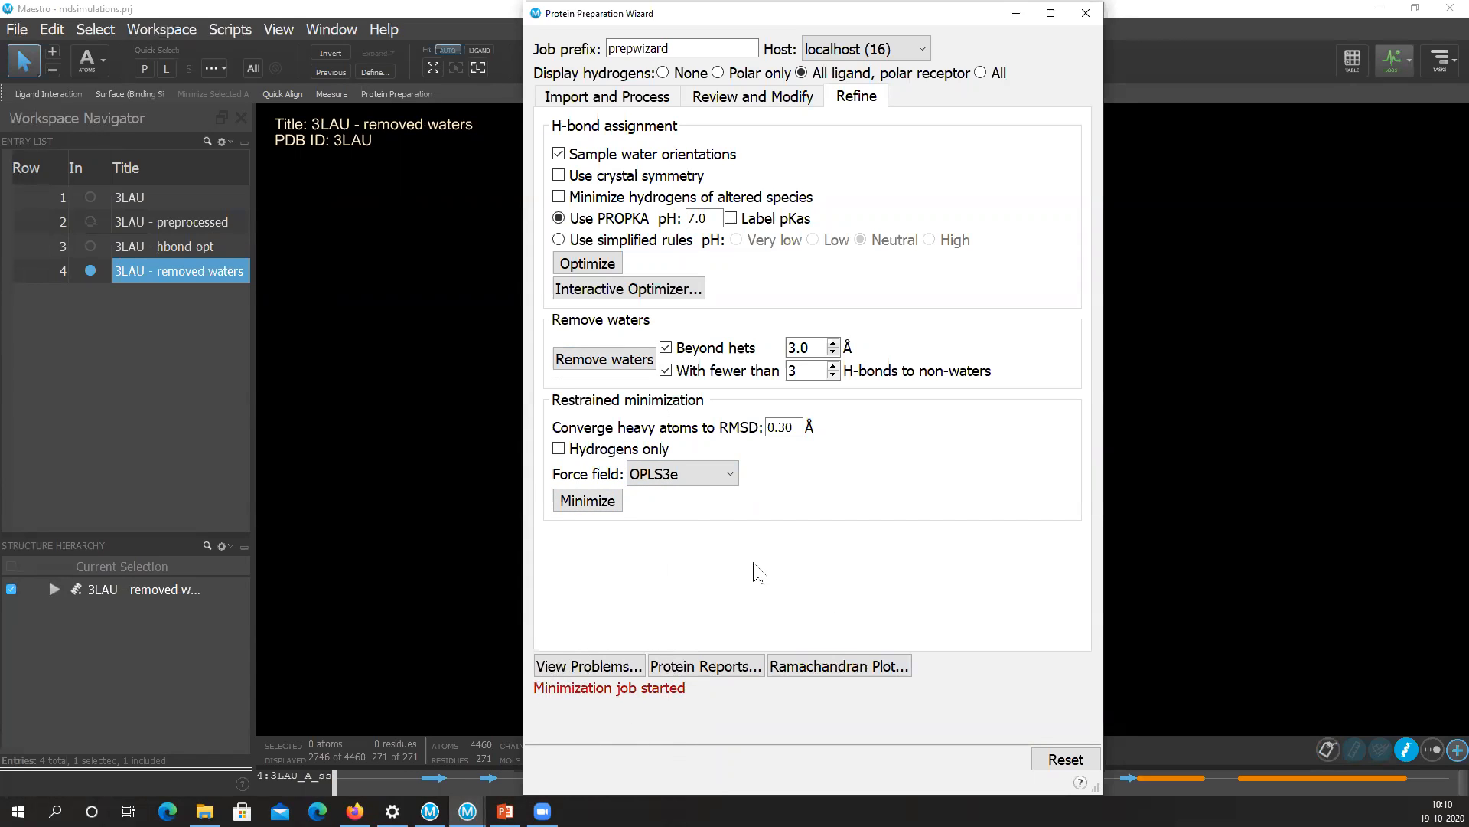
# Check the prepwizard-impref_1 job in the job monitor and read its prepwizard-impref_1.log file.
pyautogui.click(1387, 68)
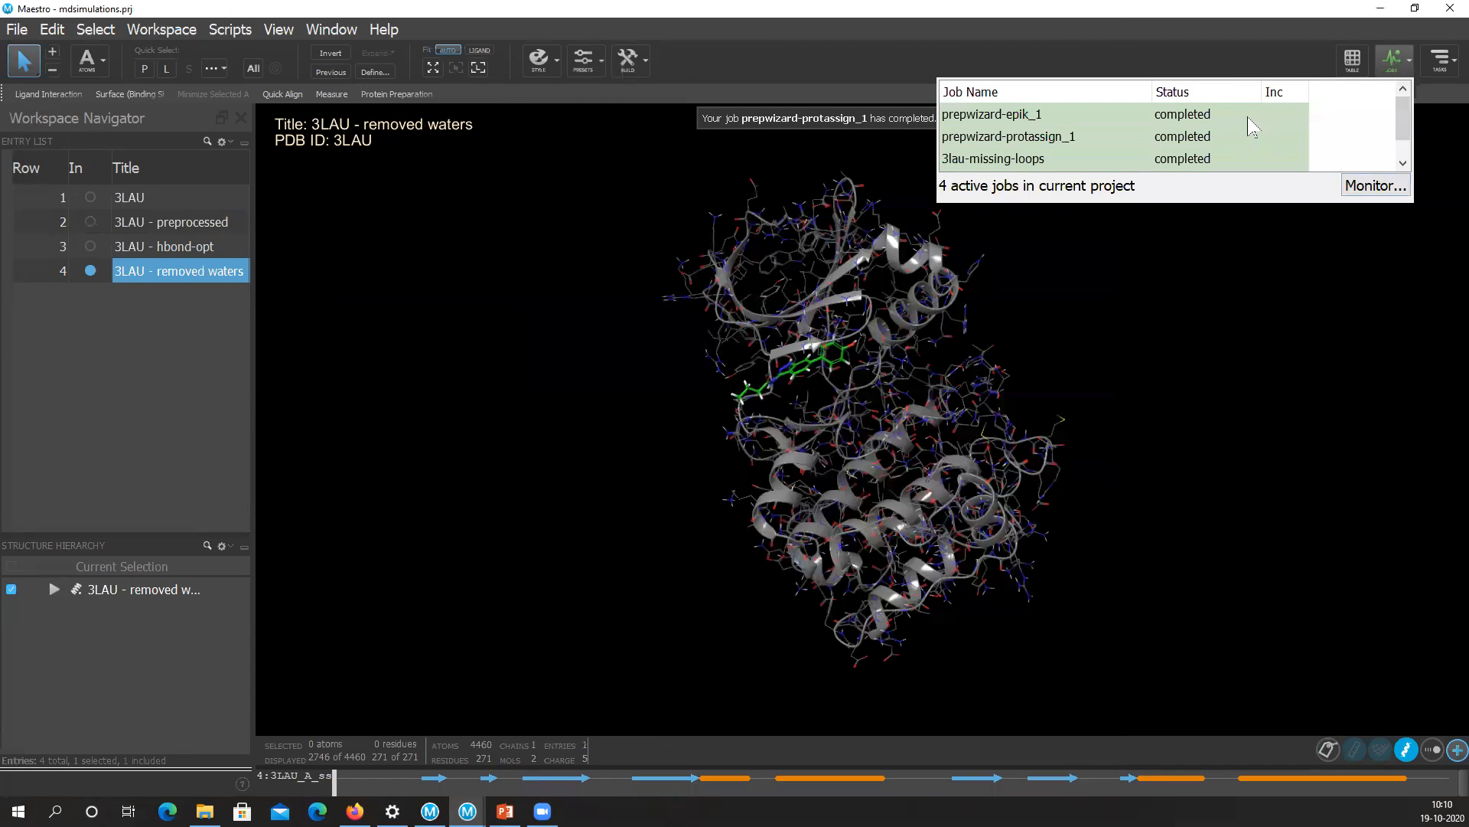
pyautogui.click(1374, 185)
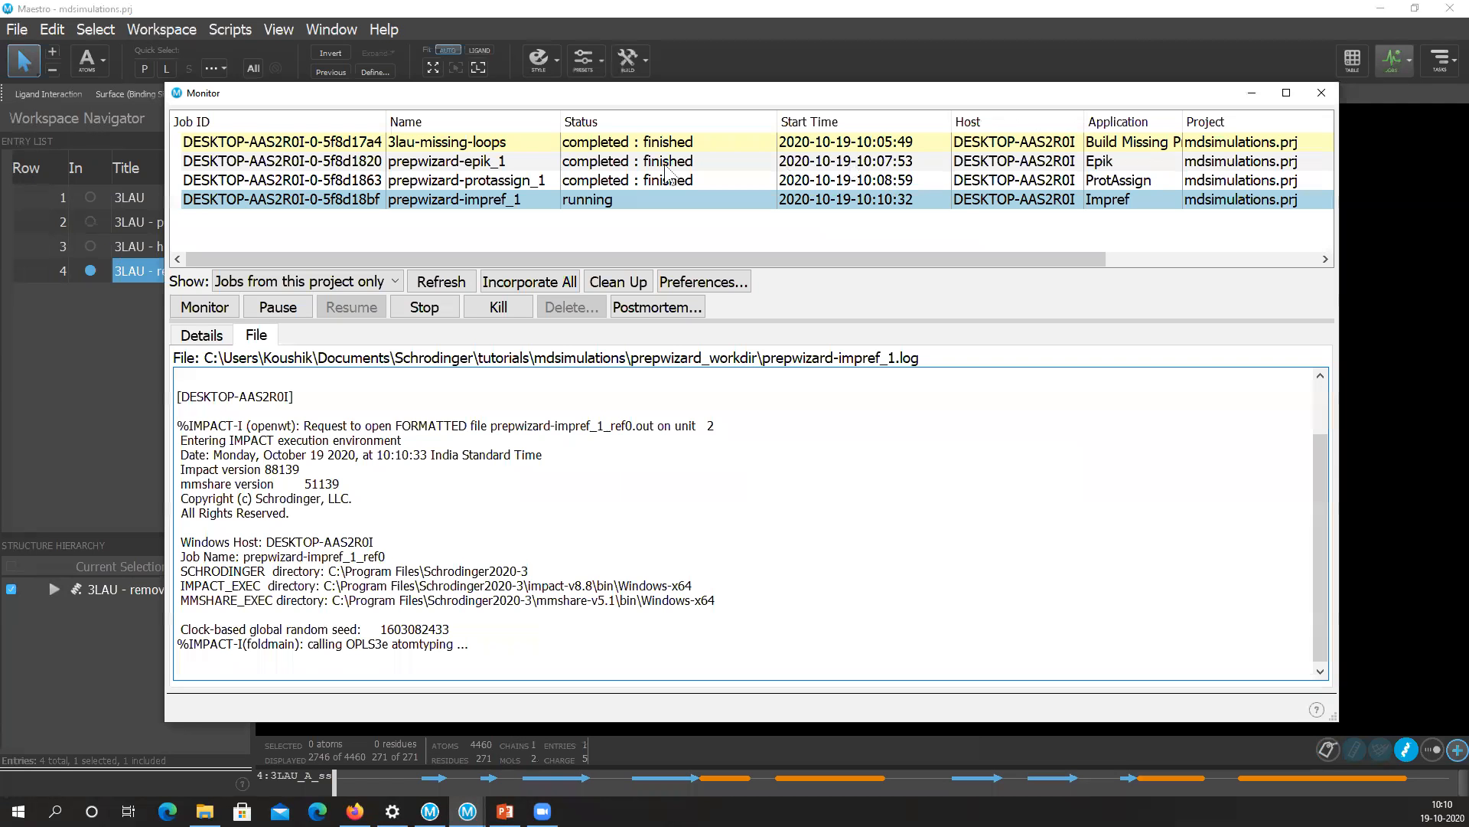
pyautogui.click(595, 202)
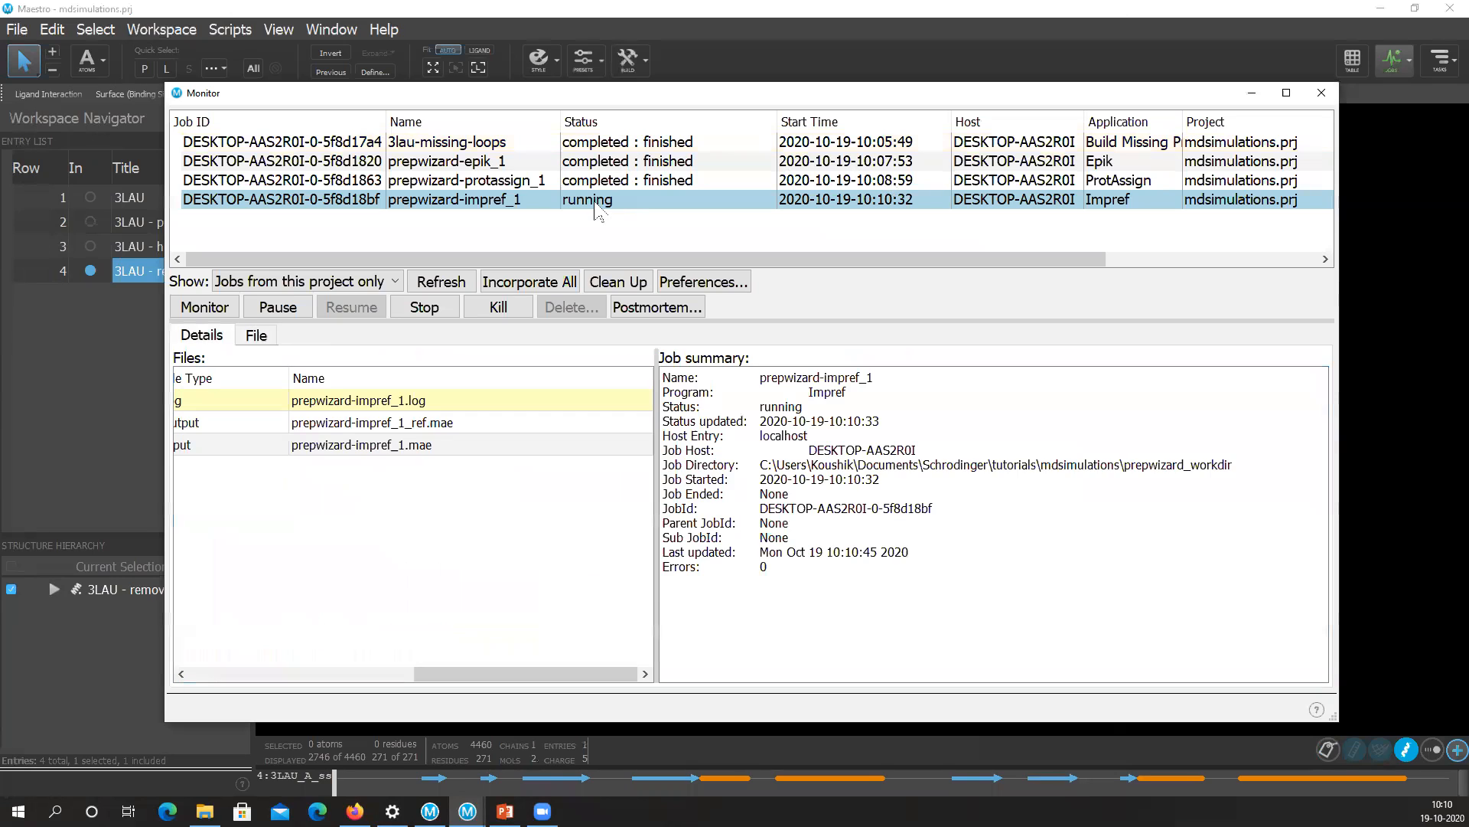
pyautogui.doubleClick(385, 404)
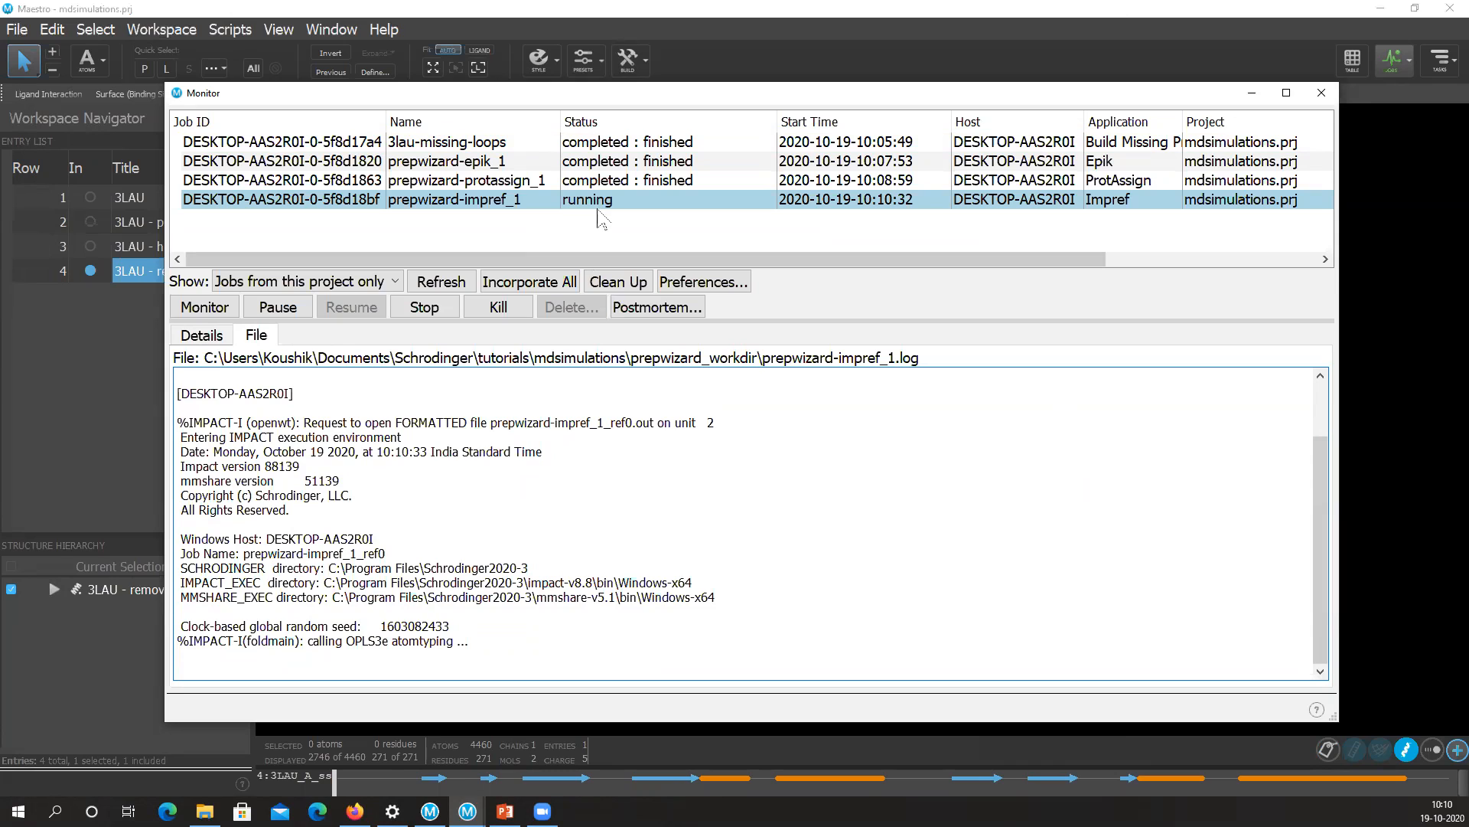
# View the postmortem archive options for the minimization job, dismiss them without creating an archive, and close the job monitor.
pyautogui.click(640, 309)
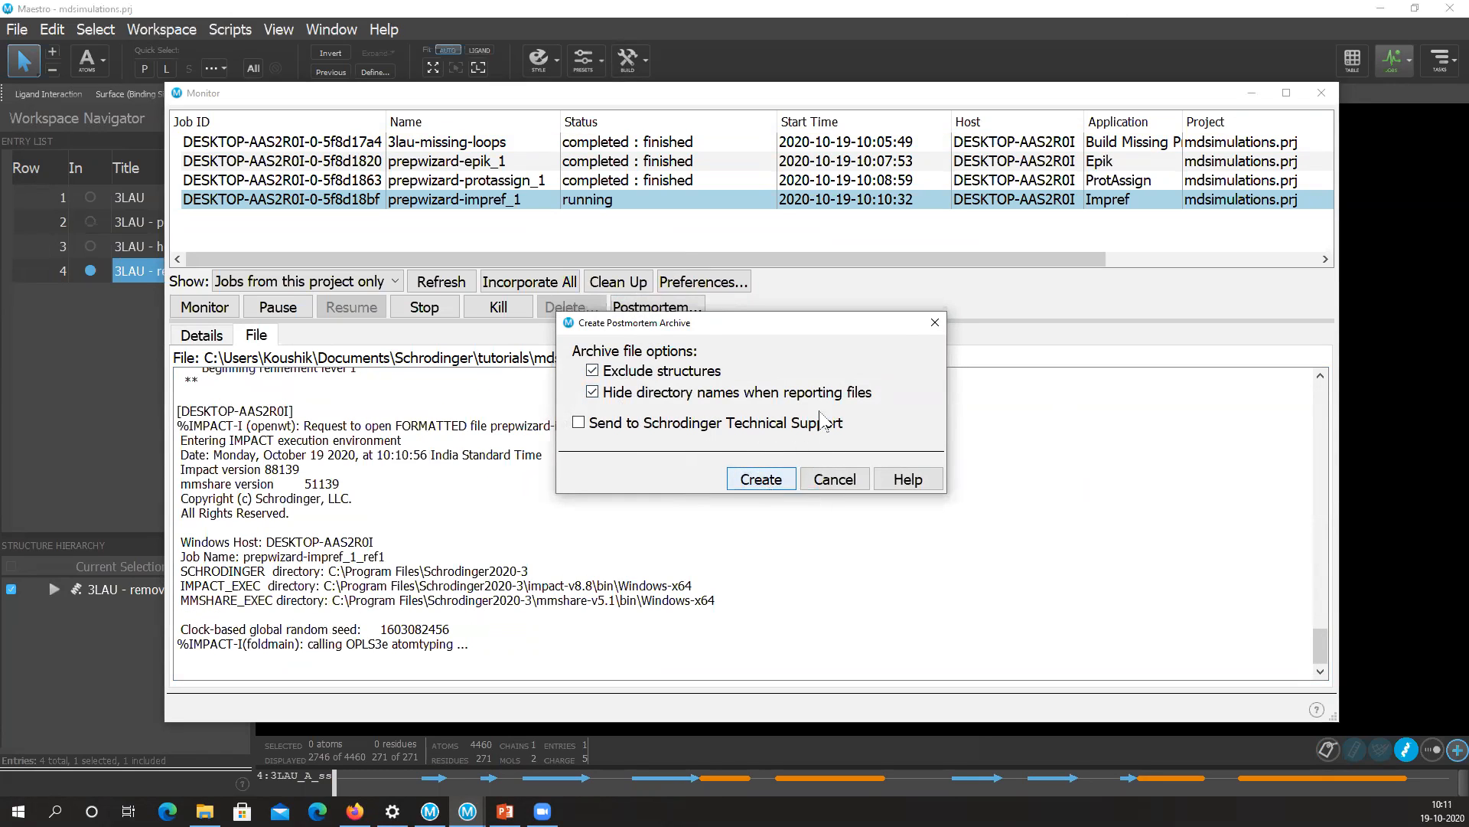
pyautogui.click(846, 487)
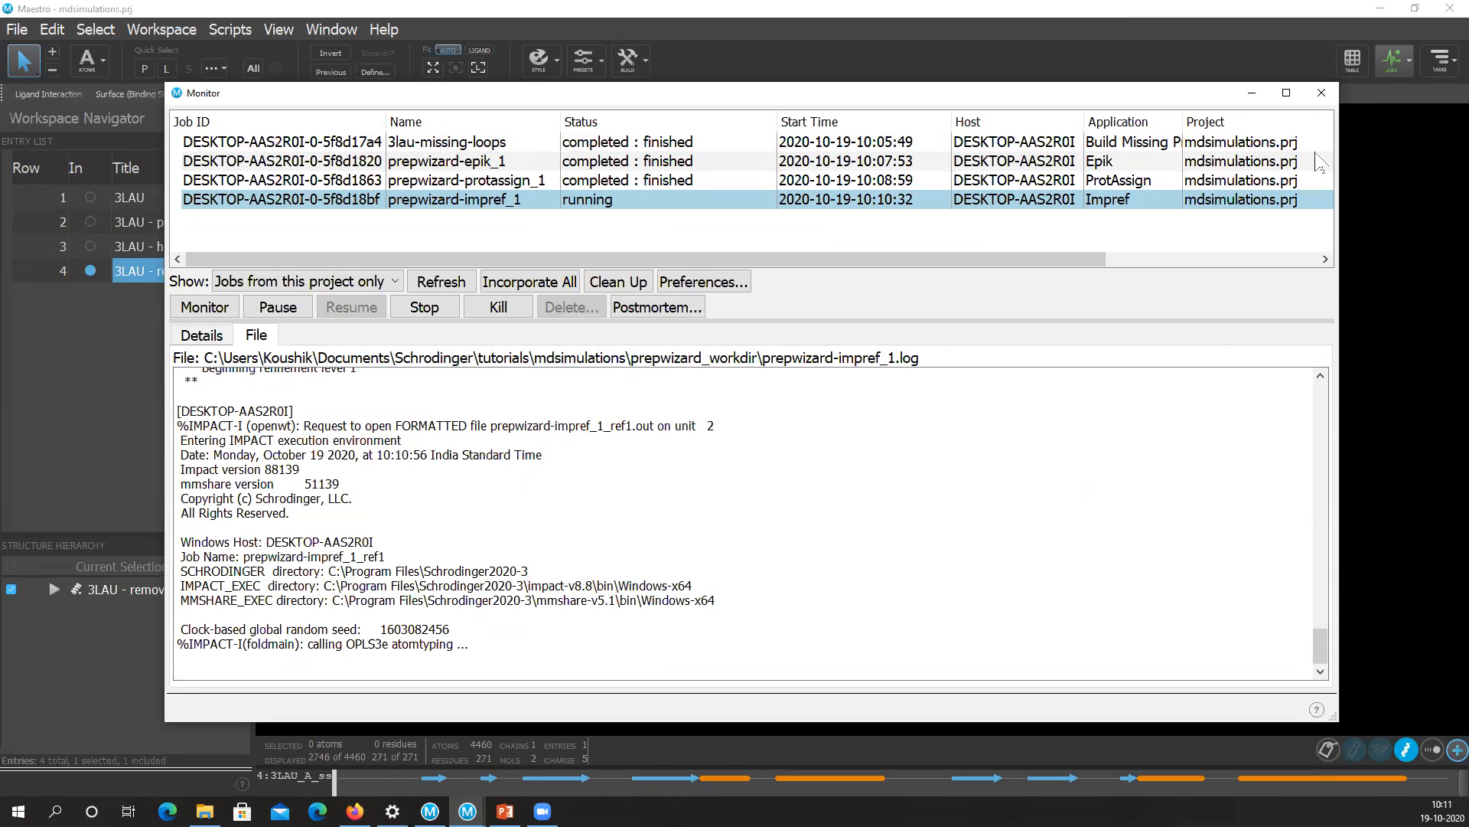
pyautogui.click(1321, 95)
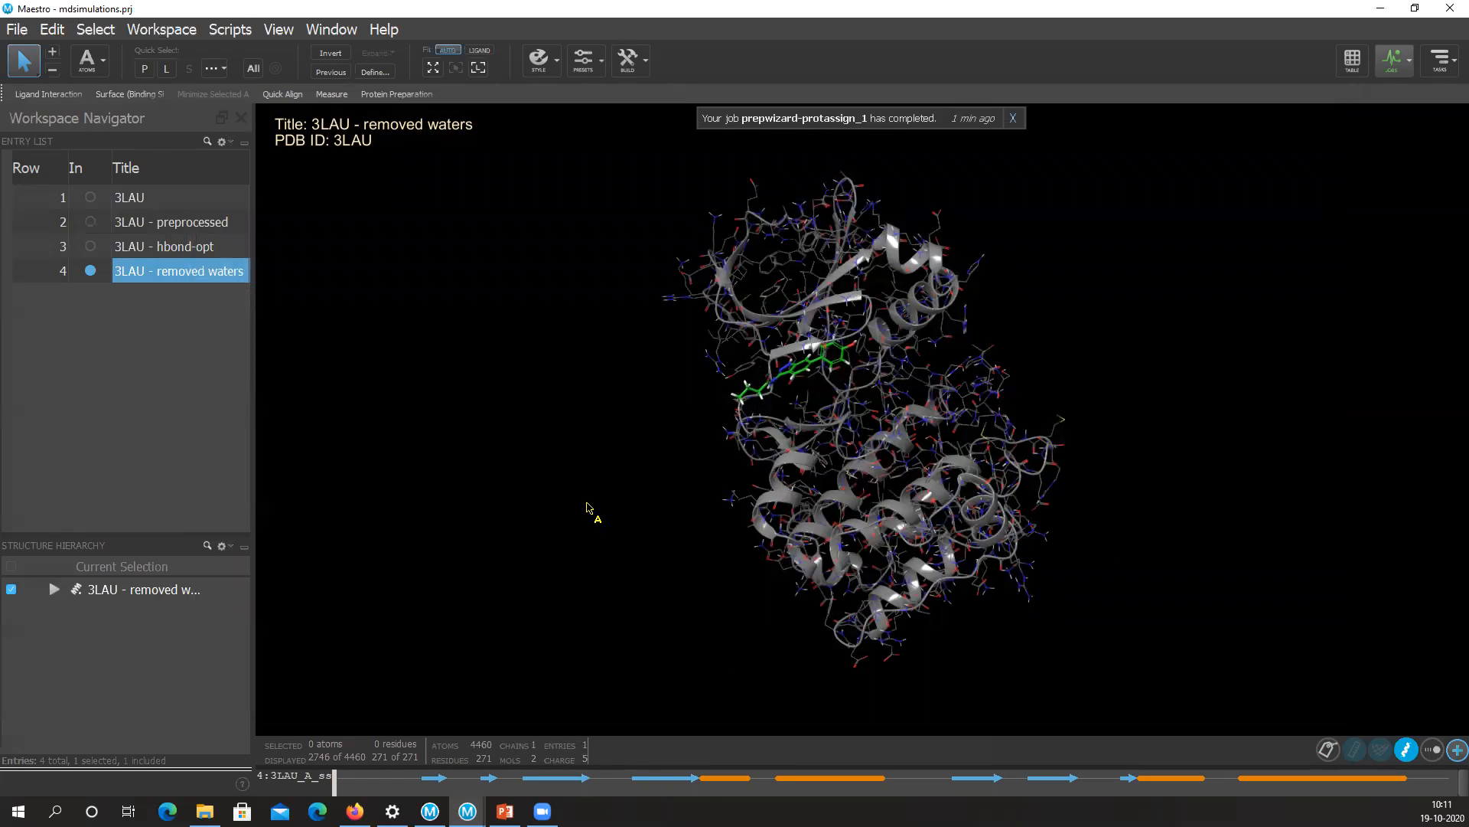
# Return to the Protein Preparation Wizard to check the restrained minimization section, and close the wizard.
pyautogui.moveTo(467, 810)
pyautogui.click(555, 731)
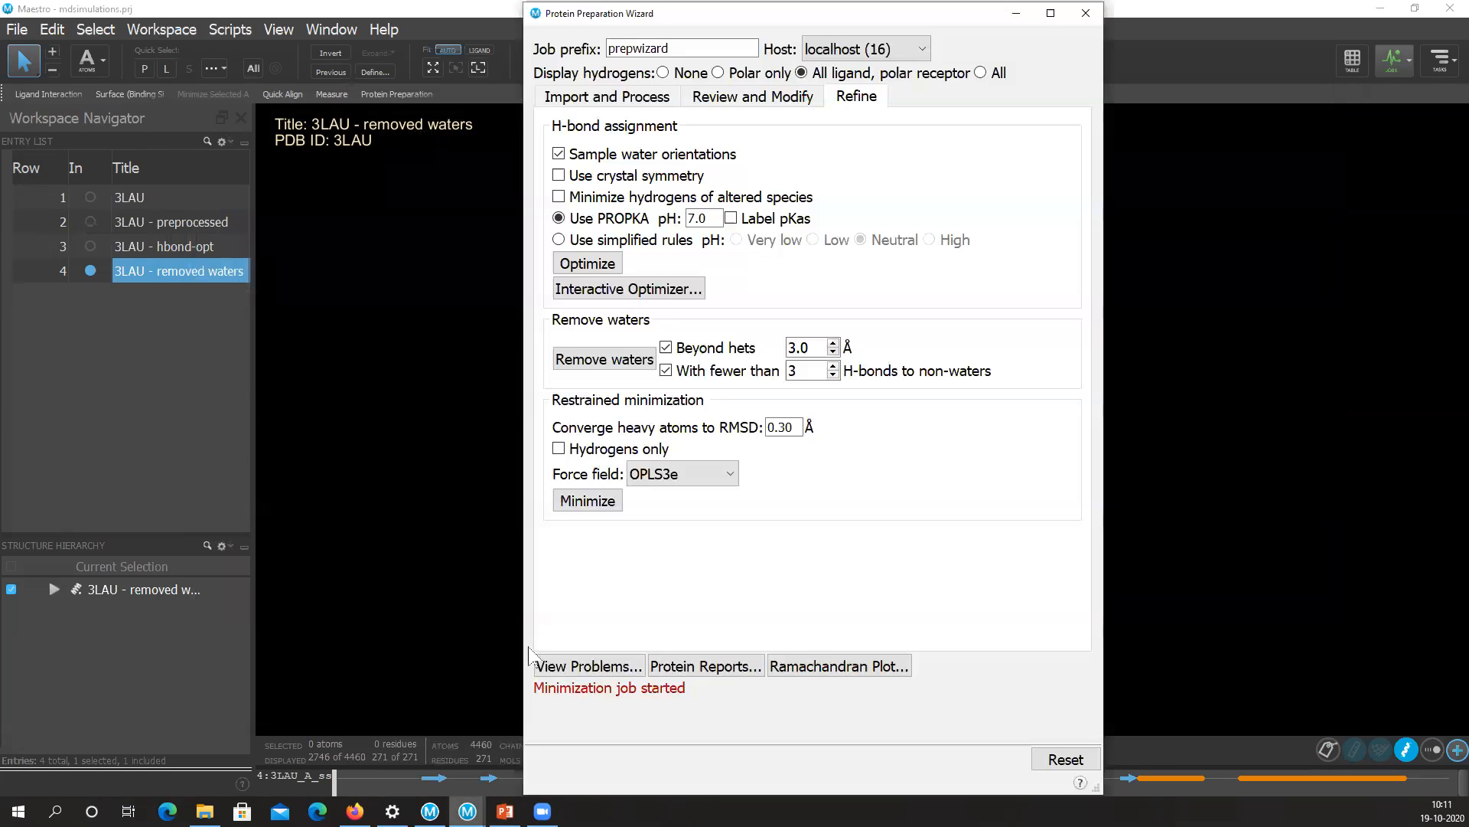
pyautogui.click(595, 510)
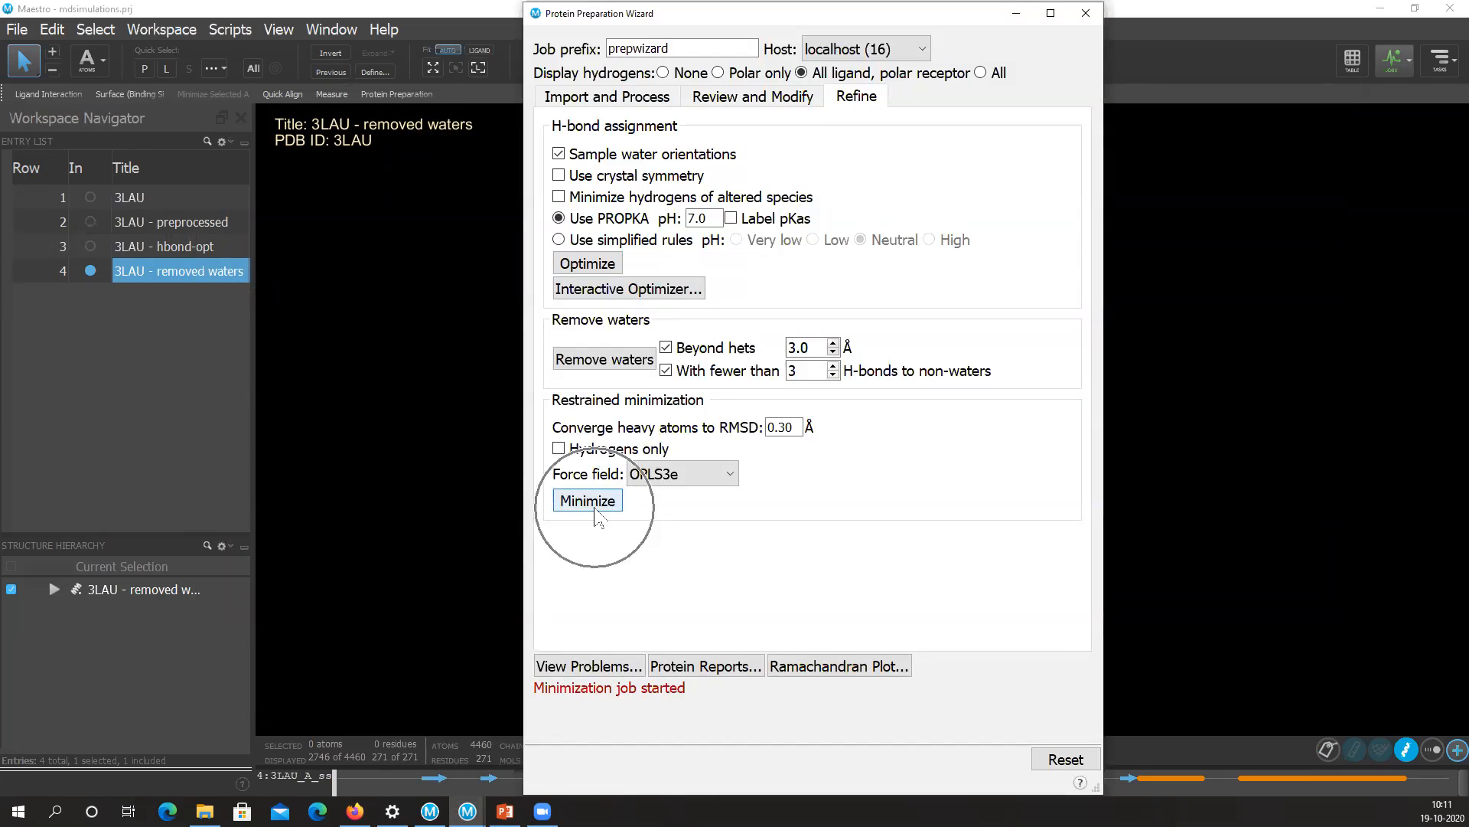
pyautogui.press('ctrl')
pyautogui.press('ctrl')
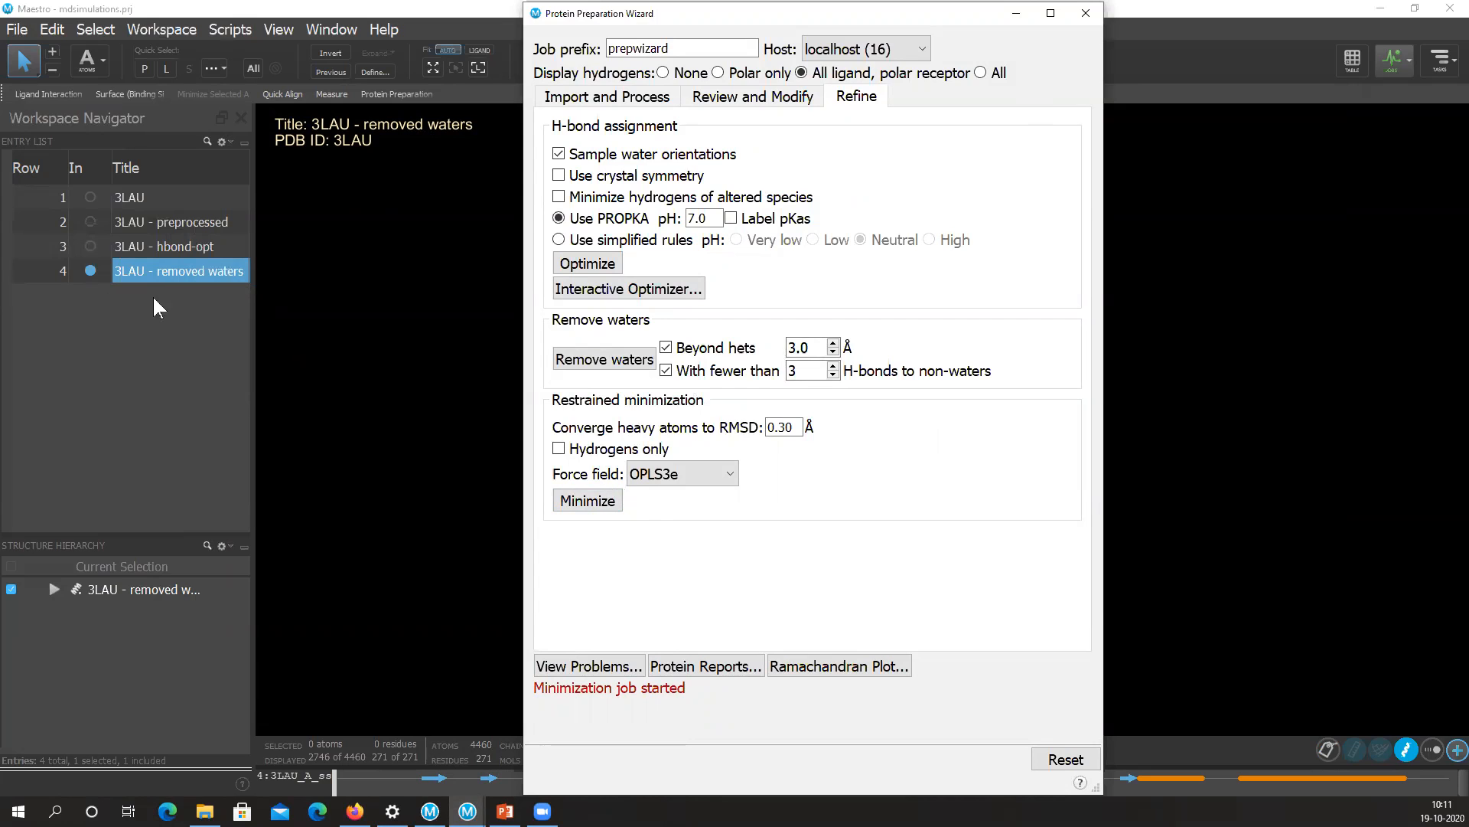
pyautogui.click(1086, 13)
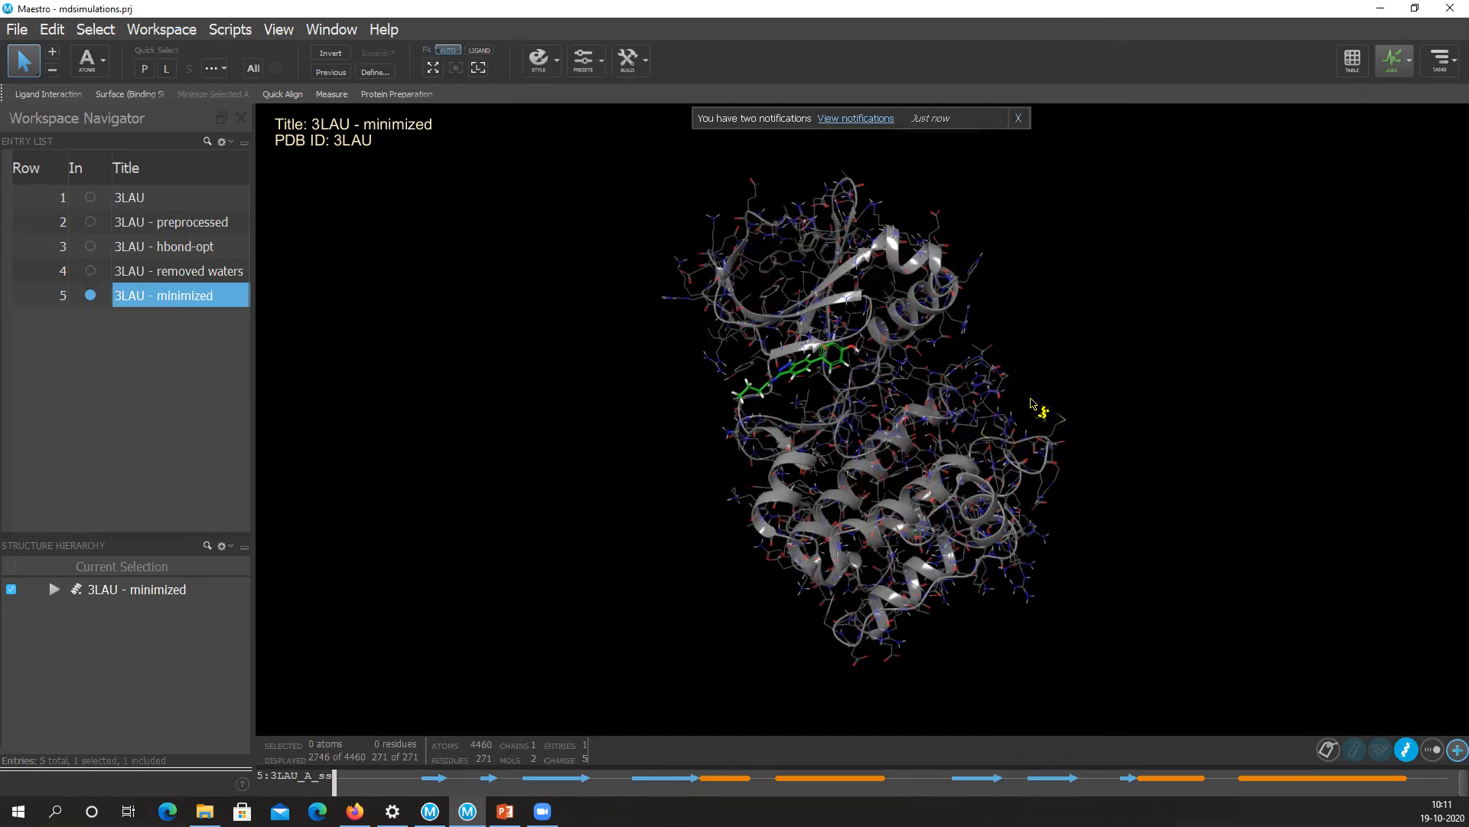
# Select the 3LAU - minimized entry and examine its structure in the workspace.
pyautogui.click(159, 297)
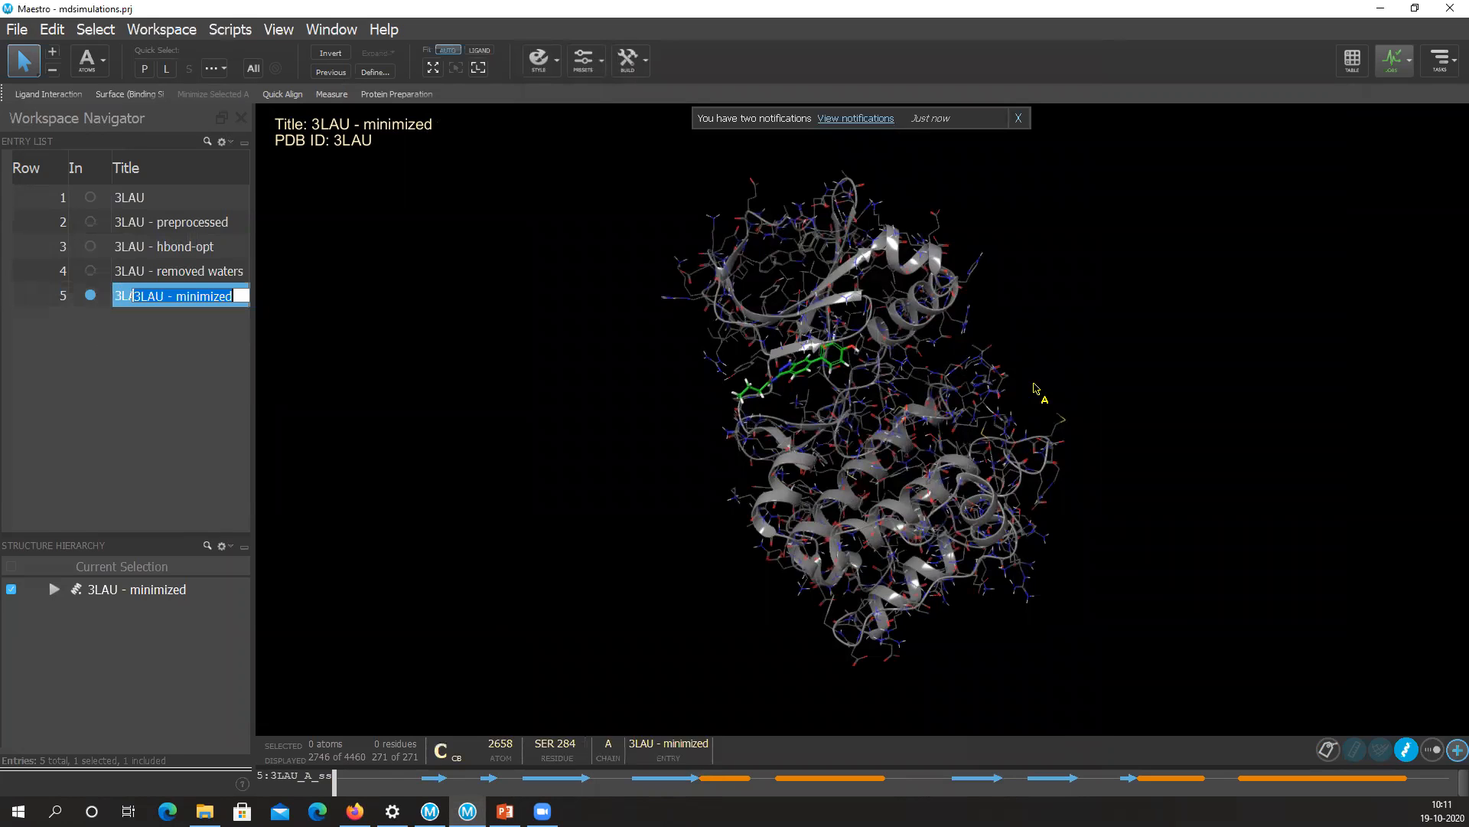
pyautogui.moveTo(1115, 329); pyautogui.dragTo(282, 272, button='middle')
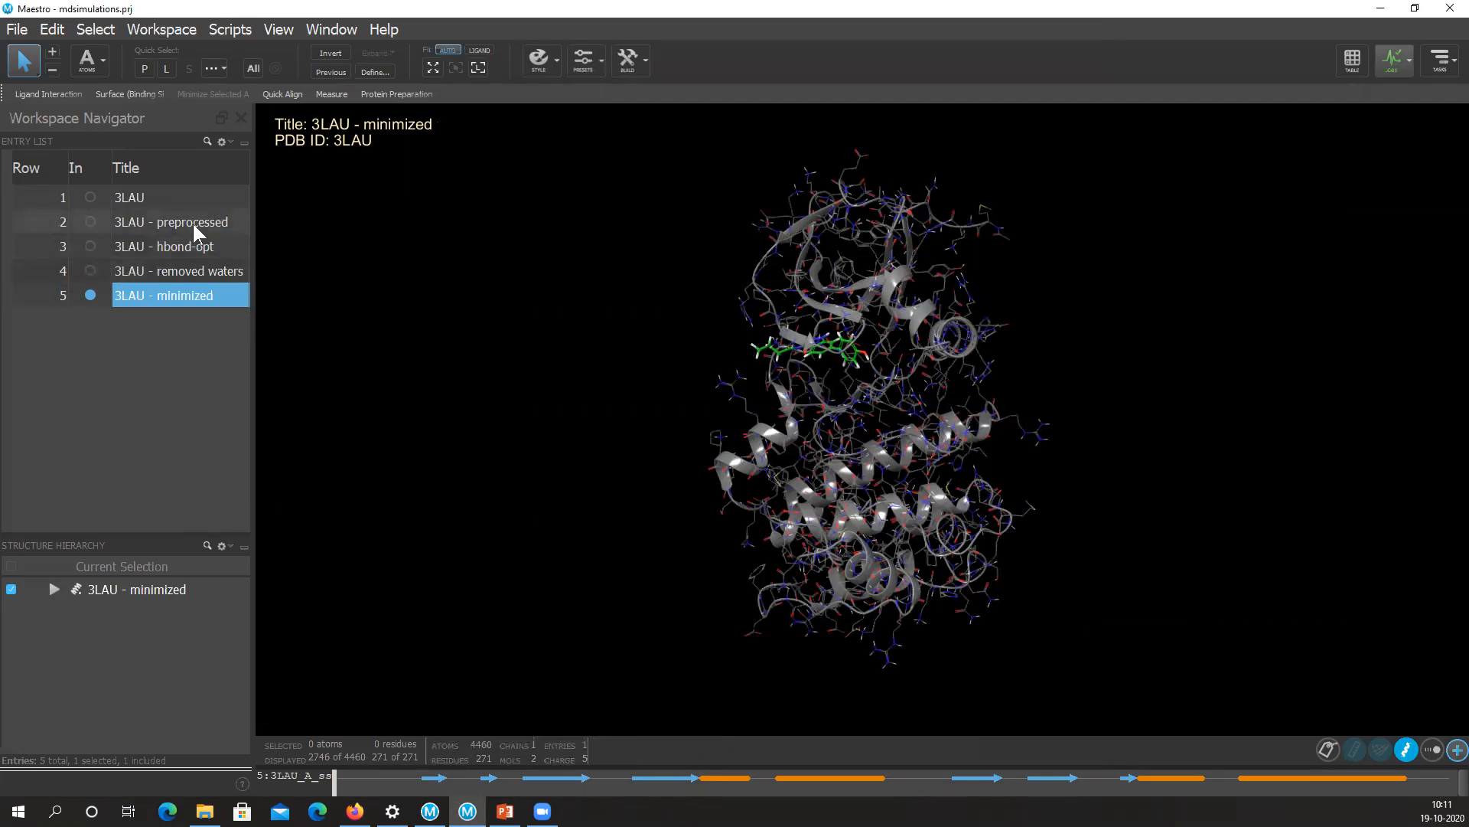
pyautogui.click(190, 246)
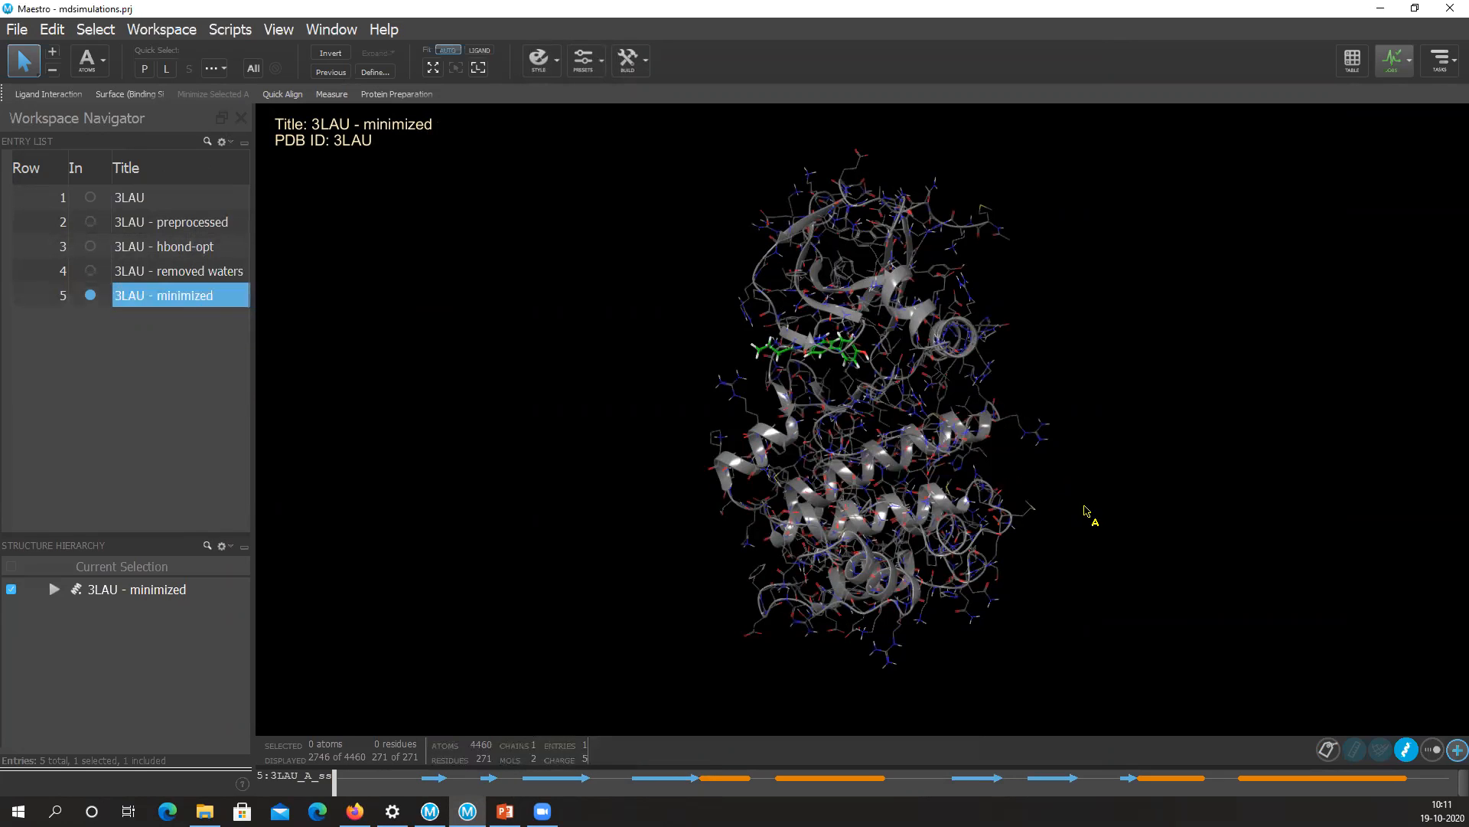
pyautogui.scroll(2, 1061, 496)
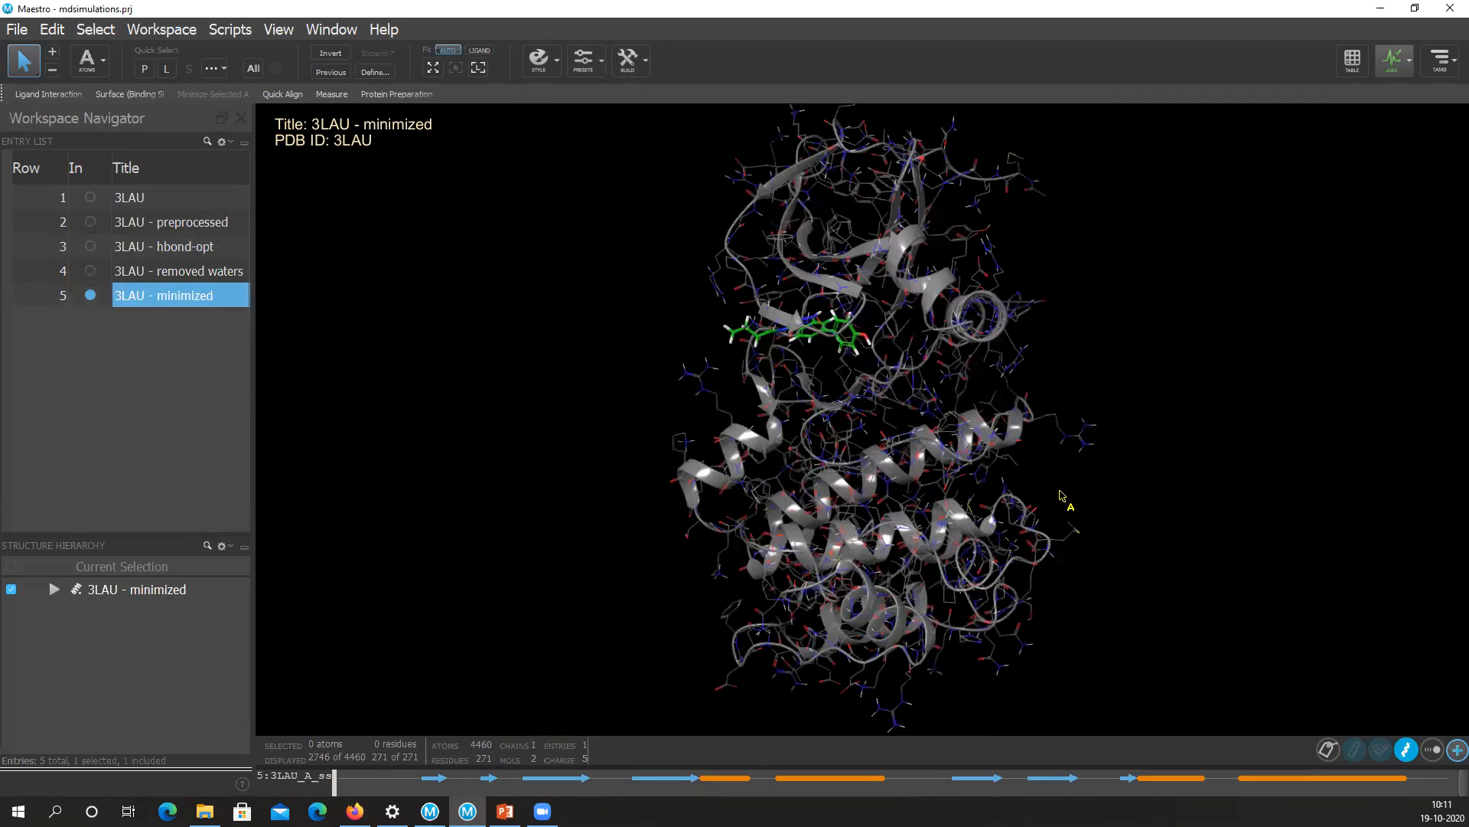
pyautogui.scroll(-2, 1061, 496)
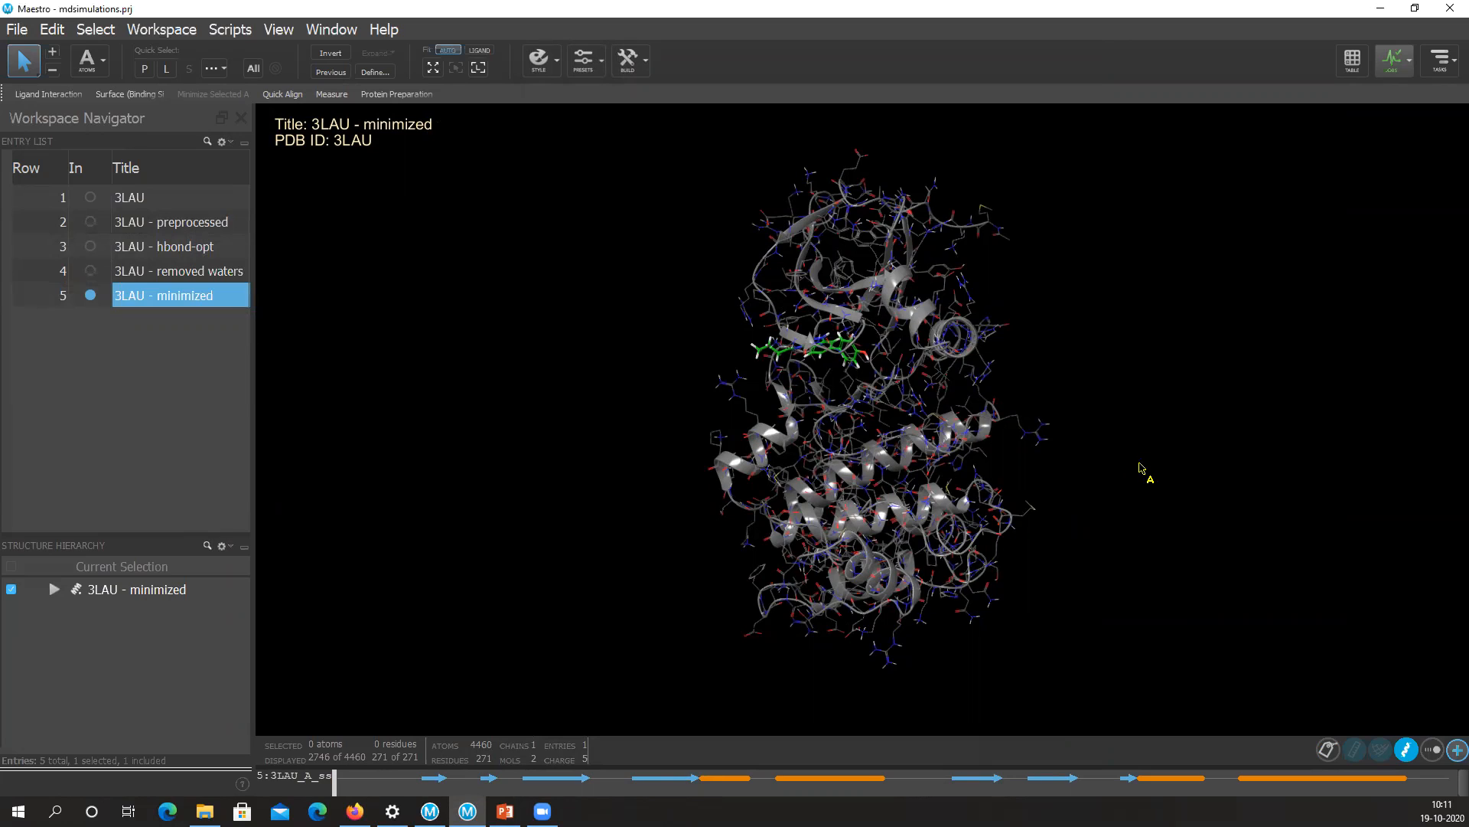
pyautogui.click(179, 298)
# Open the System Builder from the Desmond applications and place its window so that all settings are visible.
pyautogui.click(1442, 61)
pyautogui.click(1148, 106)
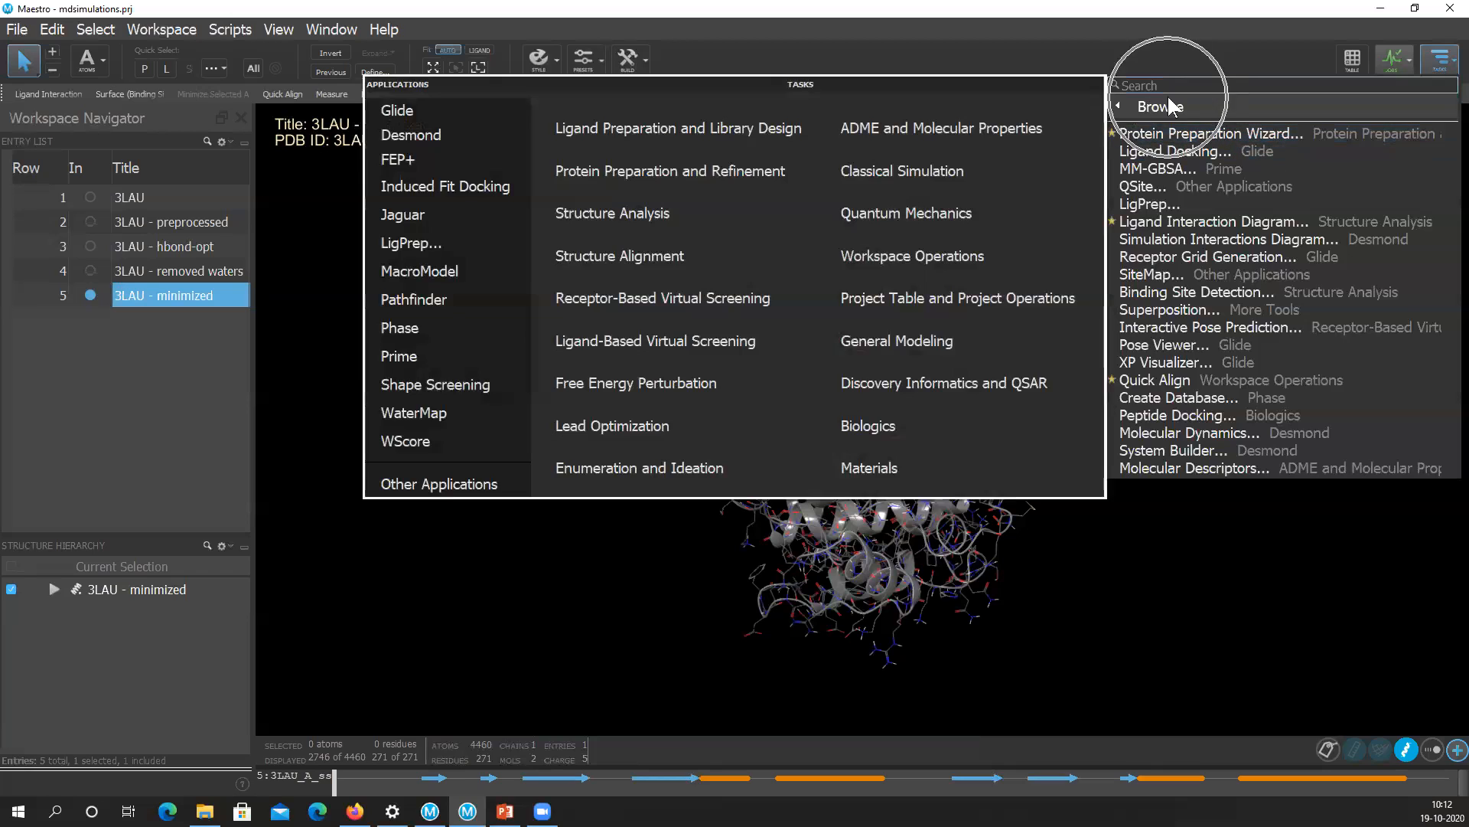
pyautogui.click(427, 134)
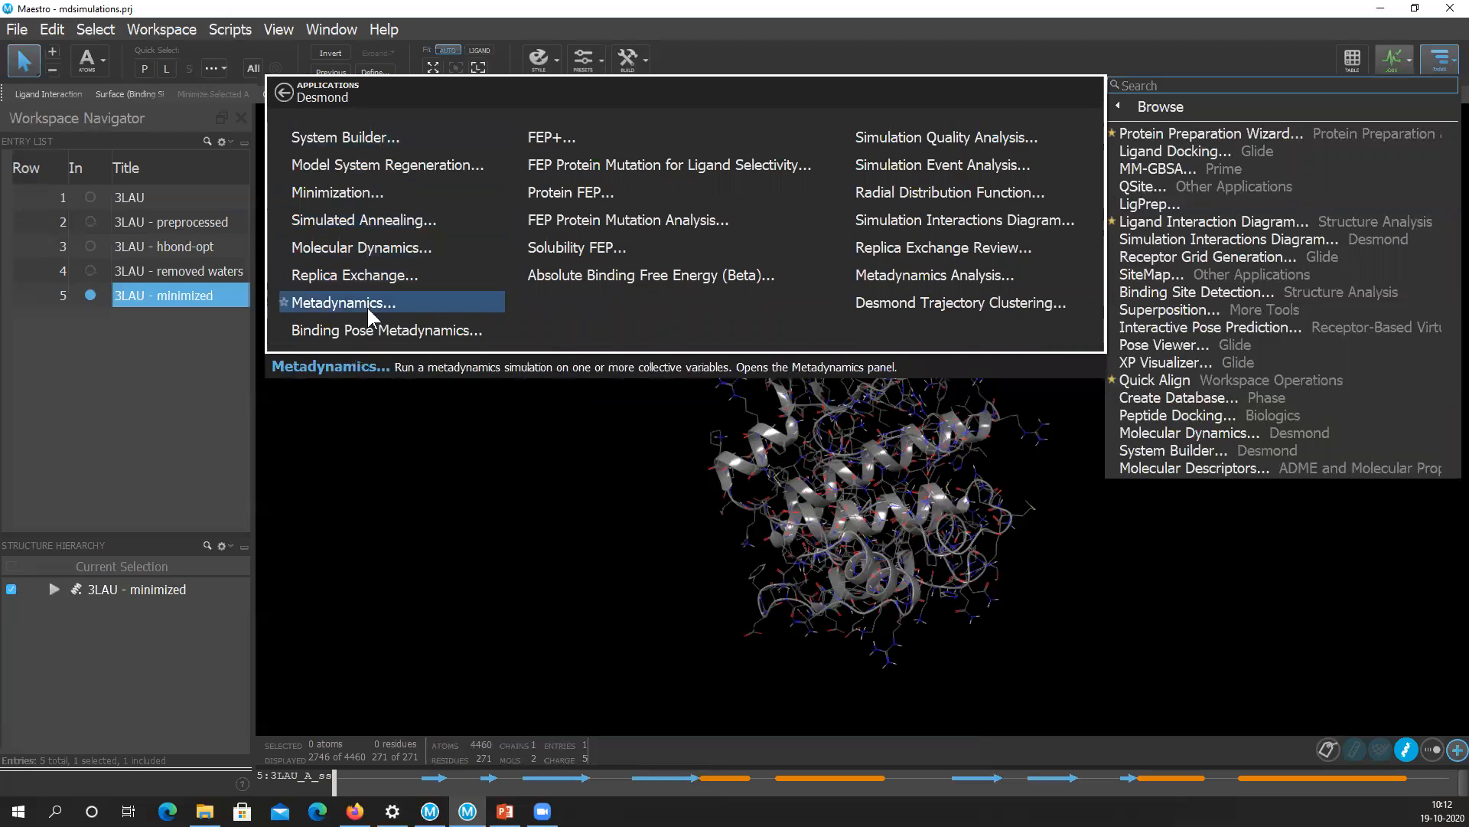
pyautogui.click(381, 136)
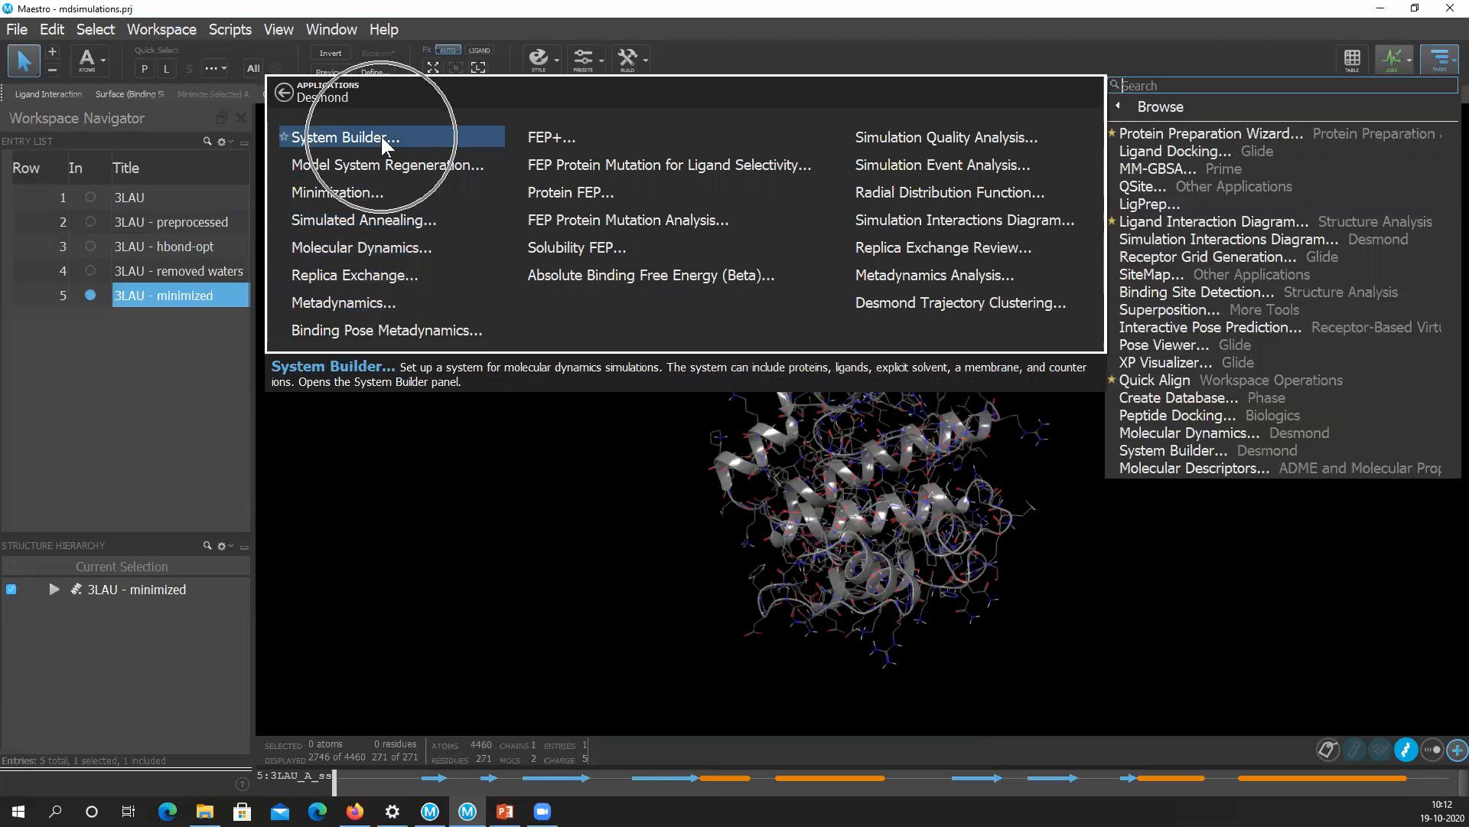
pyautogui.press('ctrl')
pyautogui.press('ctrl')
pyautogui.press('ctrl')
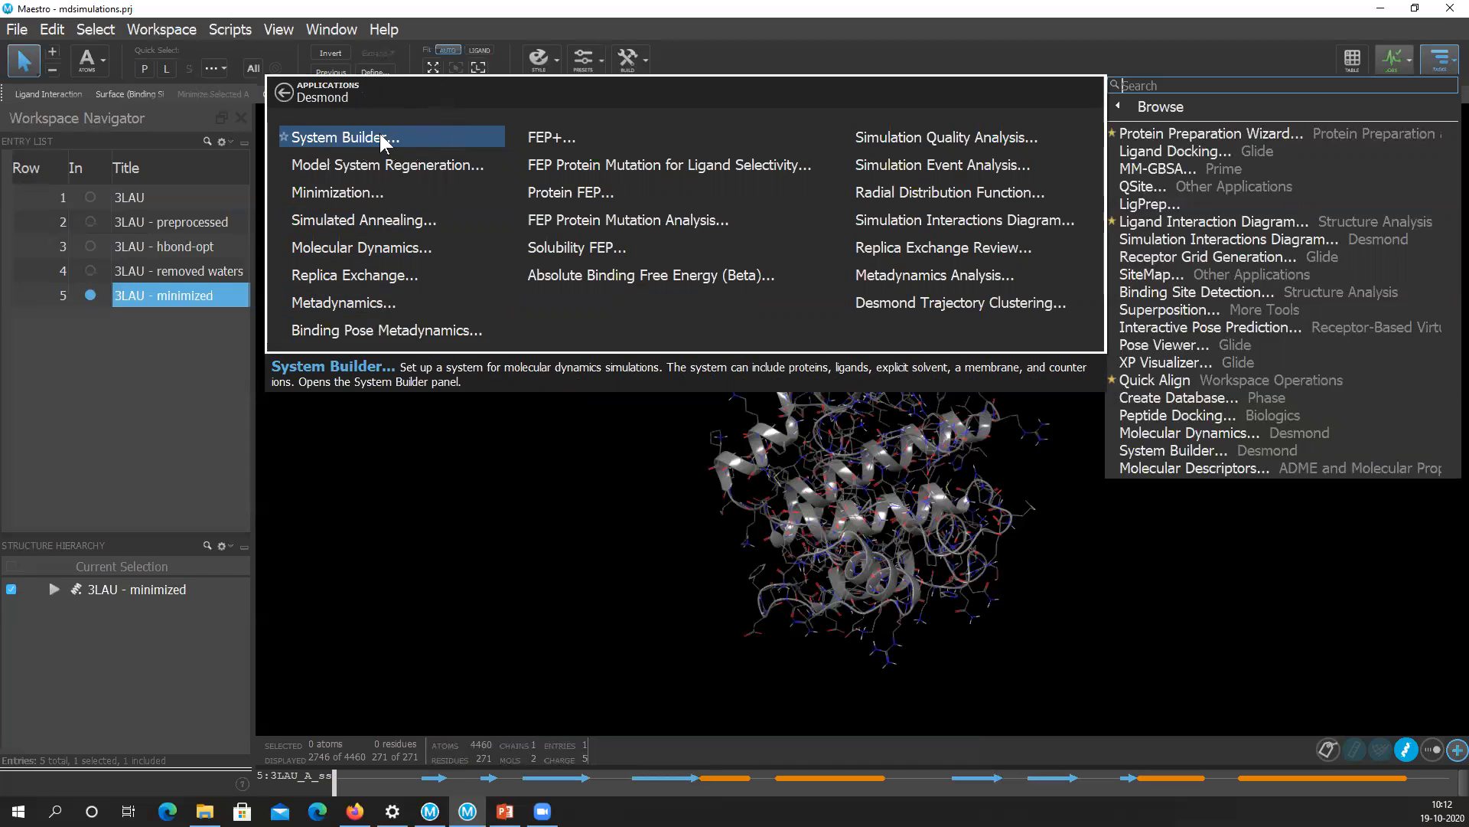
pyautogui.click(381, 139)
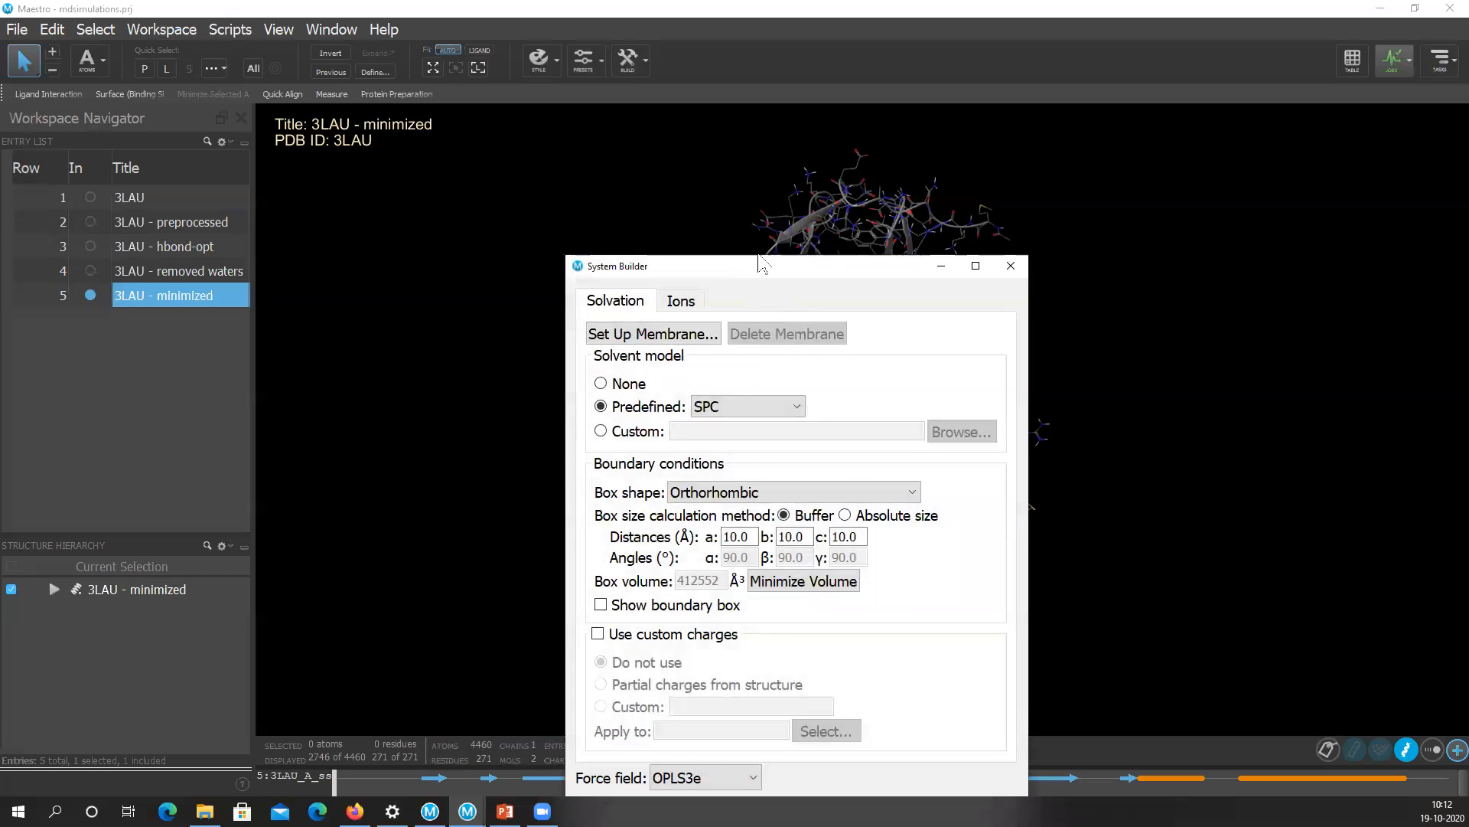
pyautogui.moveTo(763, 264); pyautogui.dragTo(758, 107)
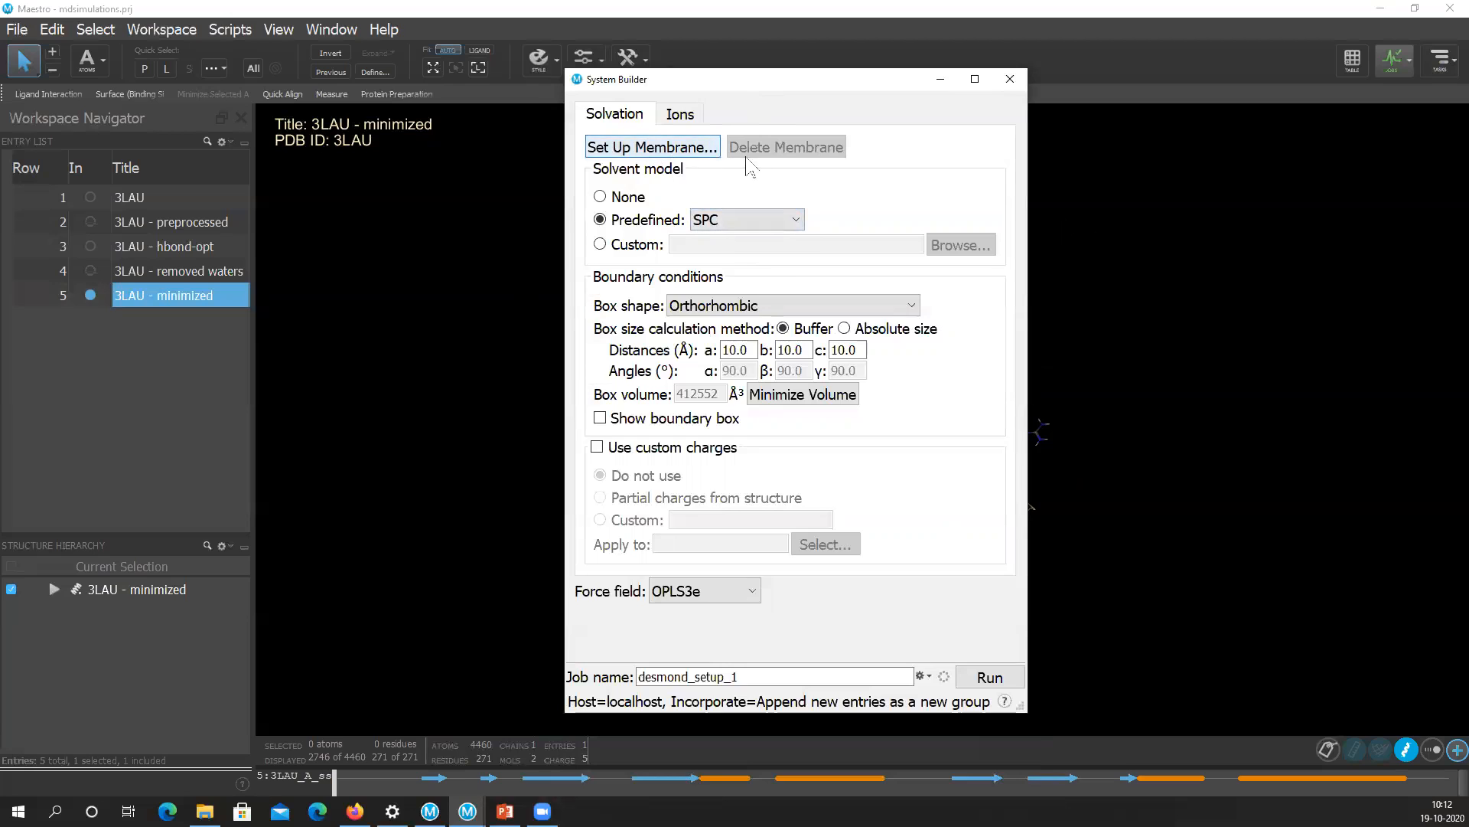
# View the membrane setup options without adding a membrane, and set the predefined solvent model to TIP3P.
pyautogui.click(652, 153)
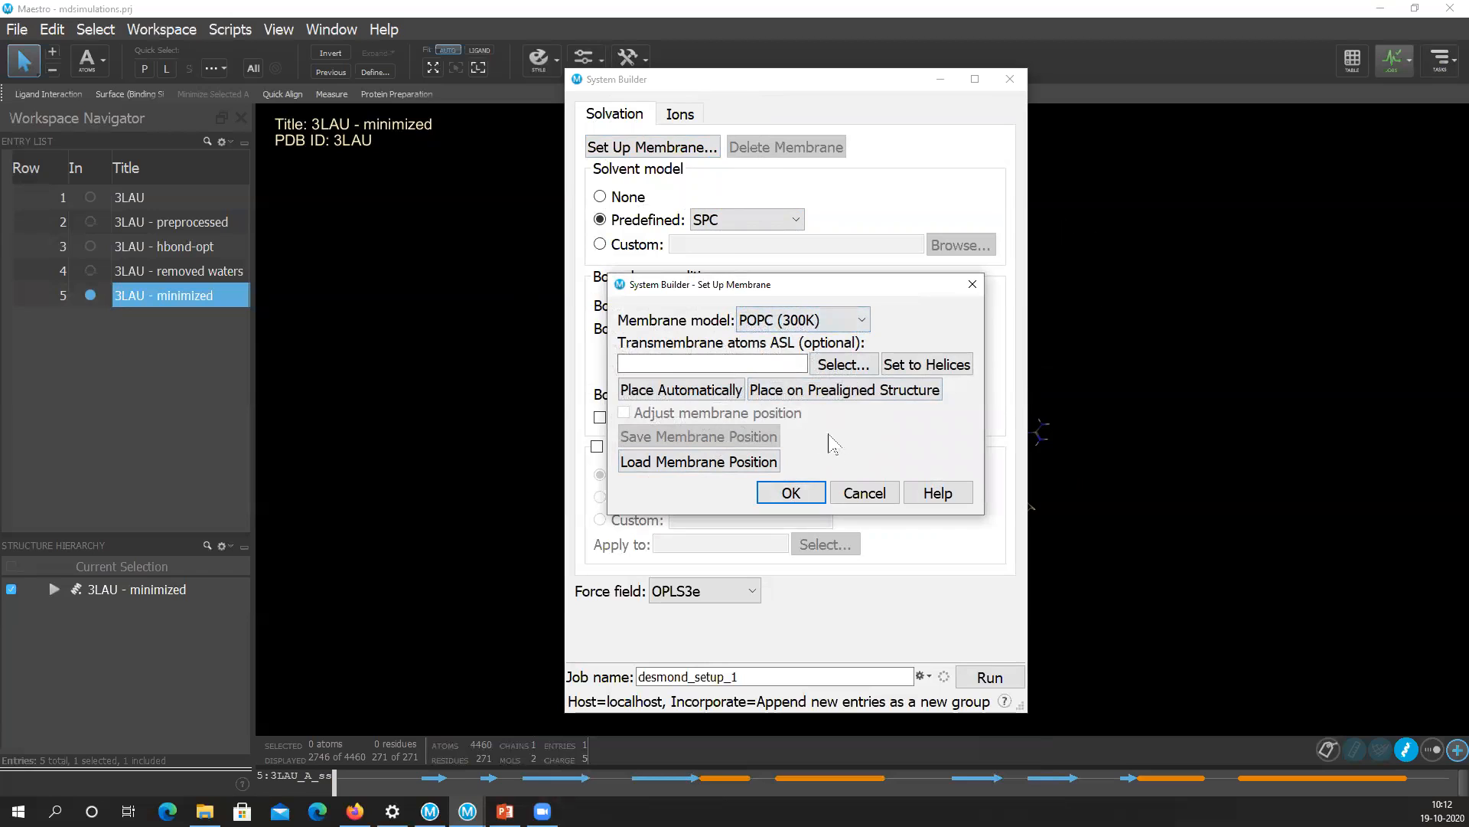
pyautogui.click(857, 493)
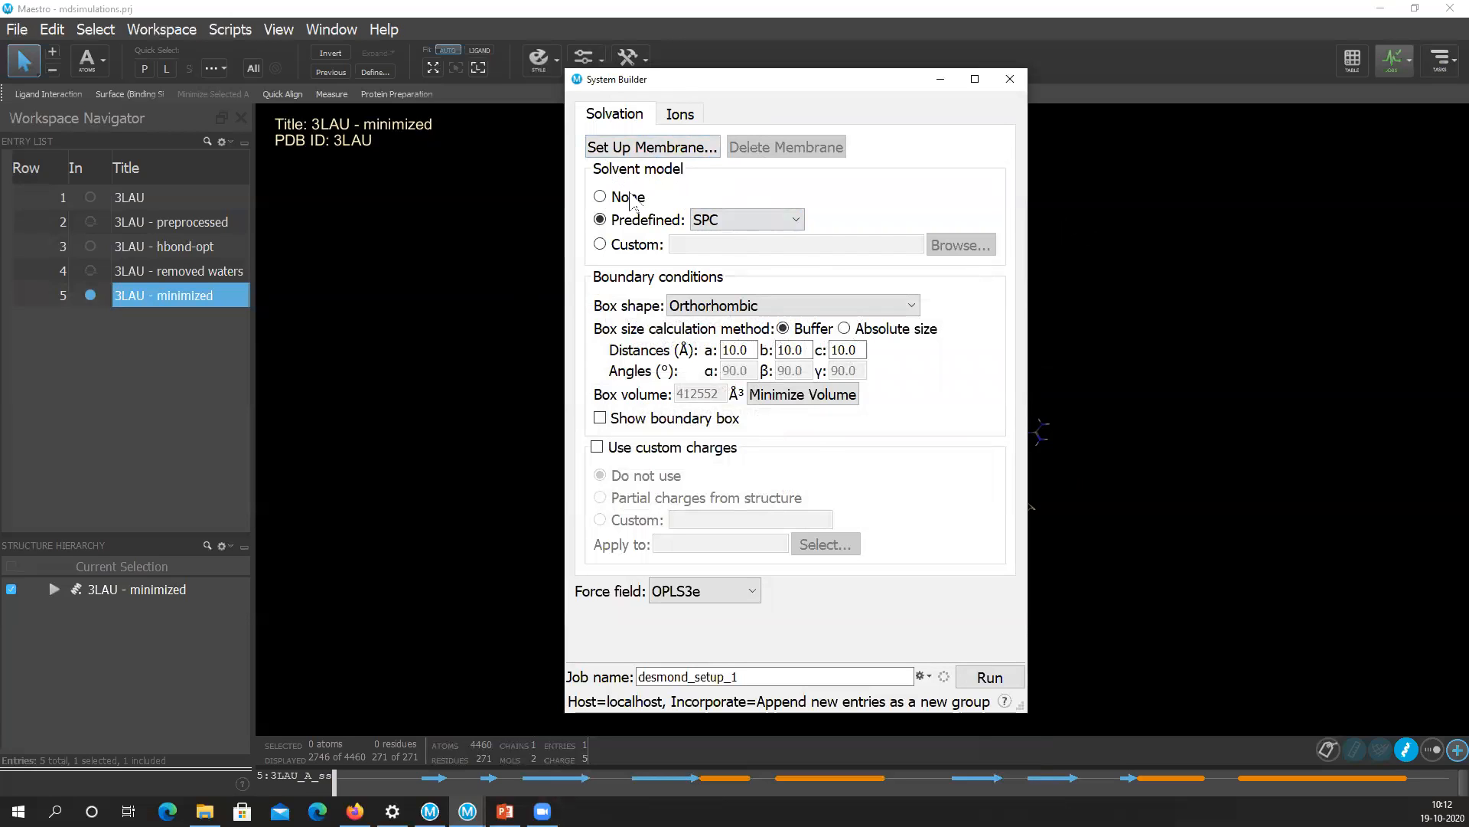
pyautogui.click(763, 221)
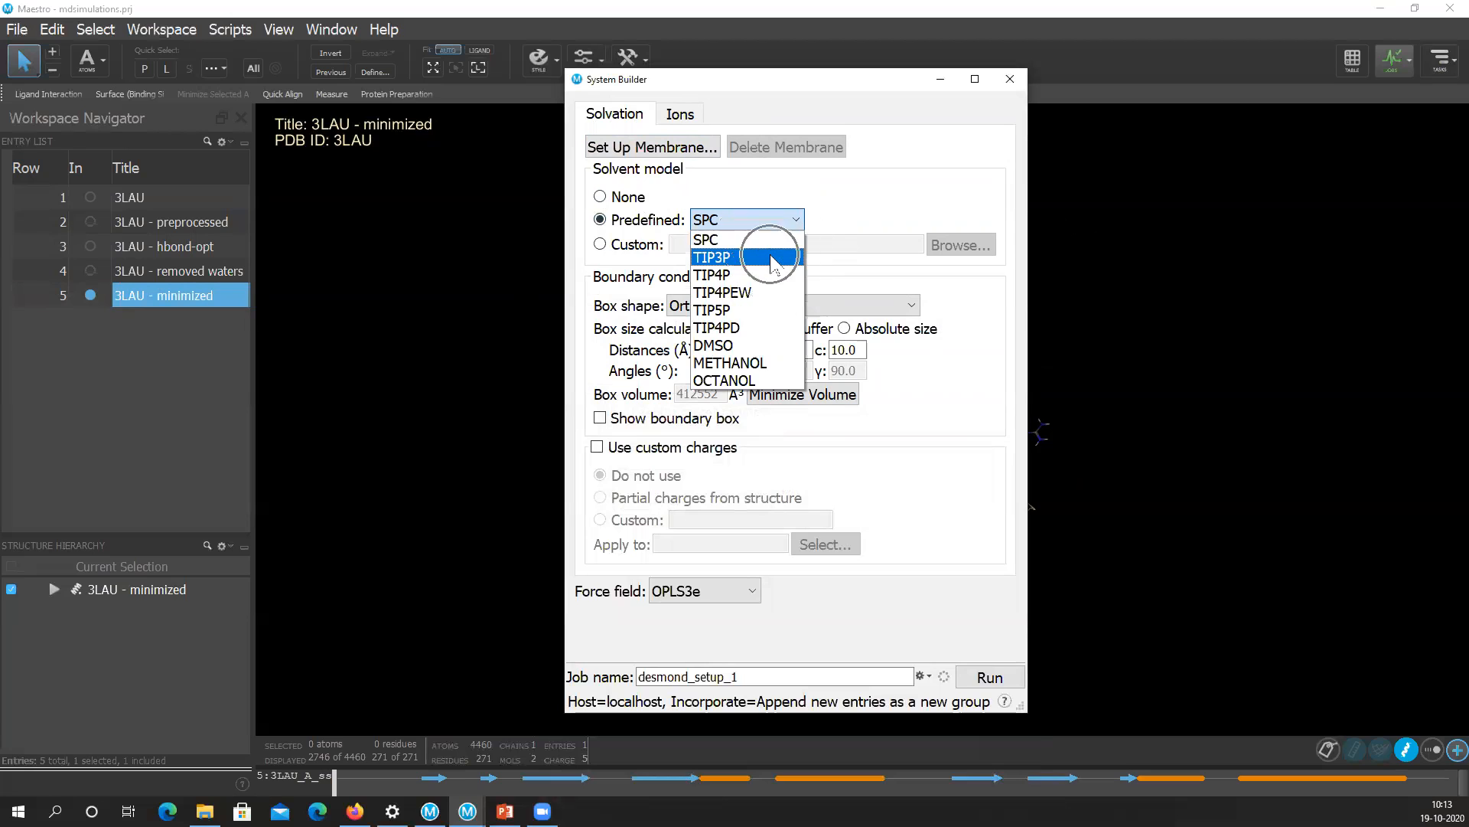
pyautogui.click(771, 259)
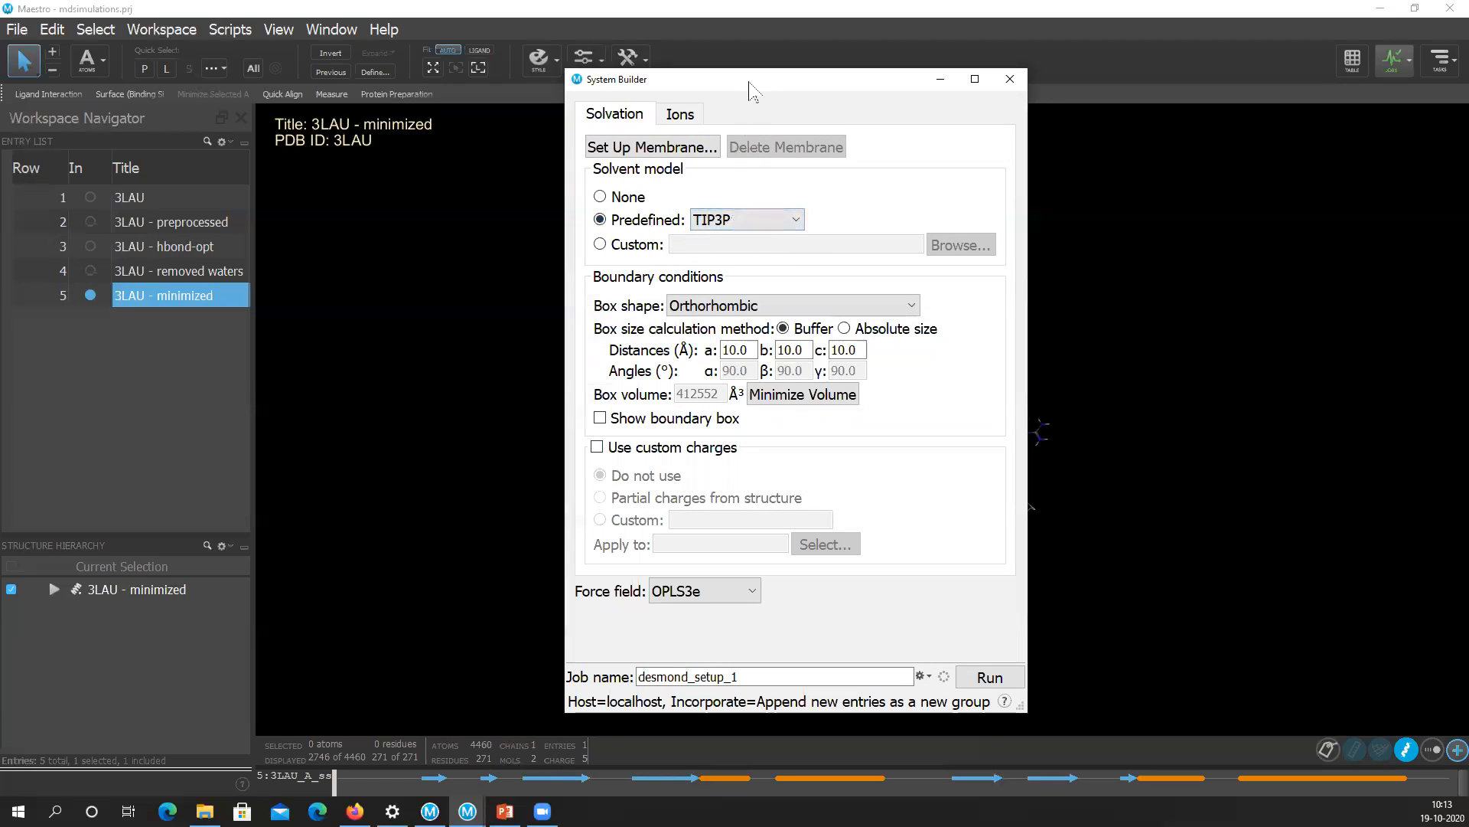
# Choose the Orthorhombic box shape and show the boundary box around the protein.
pyautogui.moveTo(750, 87); pyautogui.dragTo(342, 68)
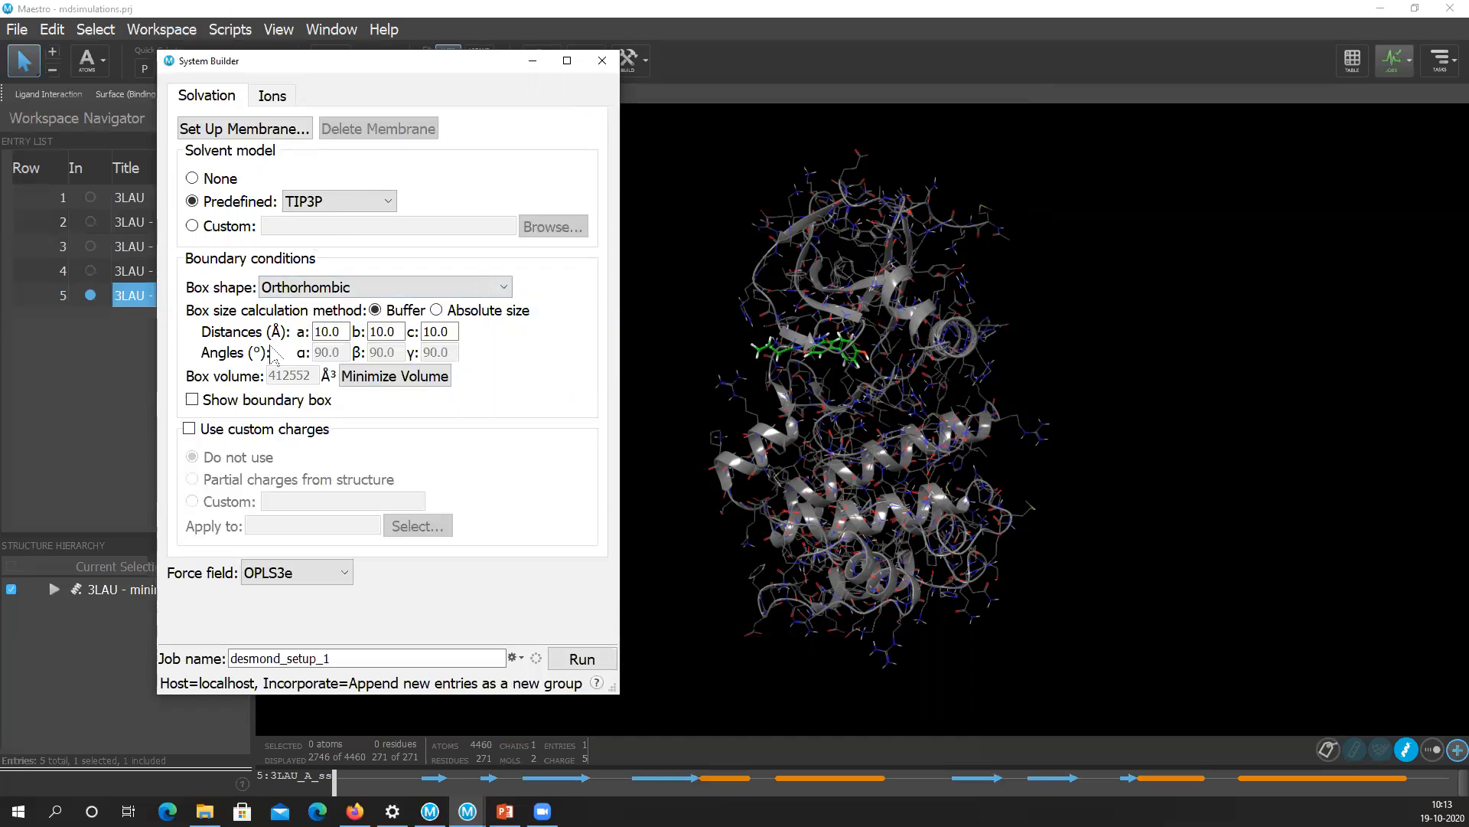
pyautogui.click(301, 297)
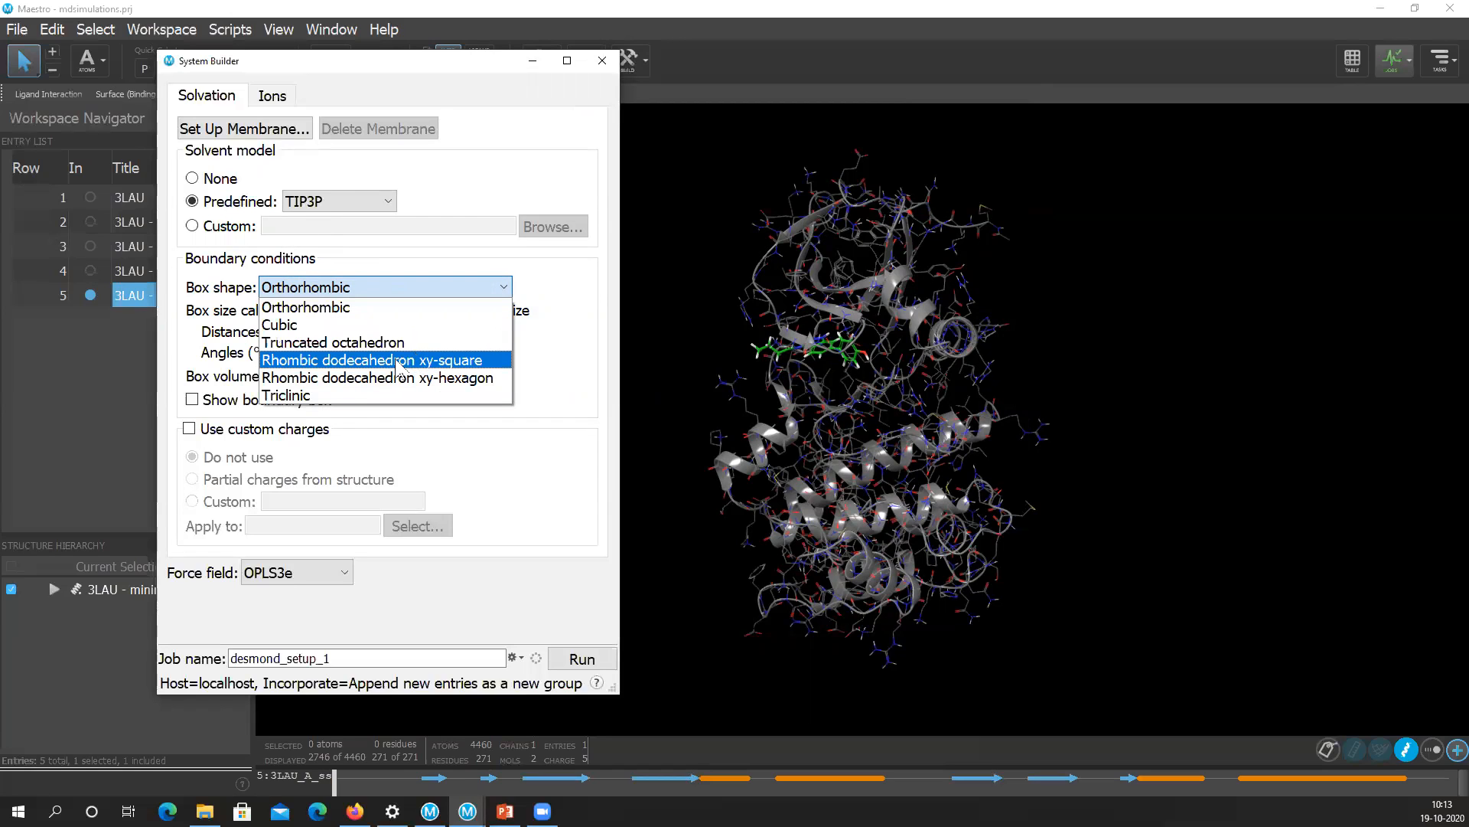
pyautogui.click(332, 309)
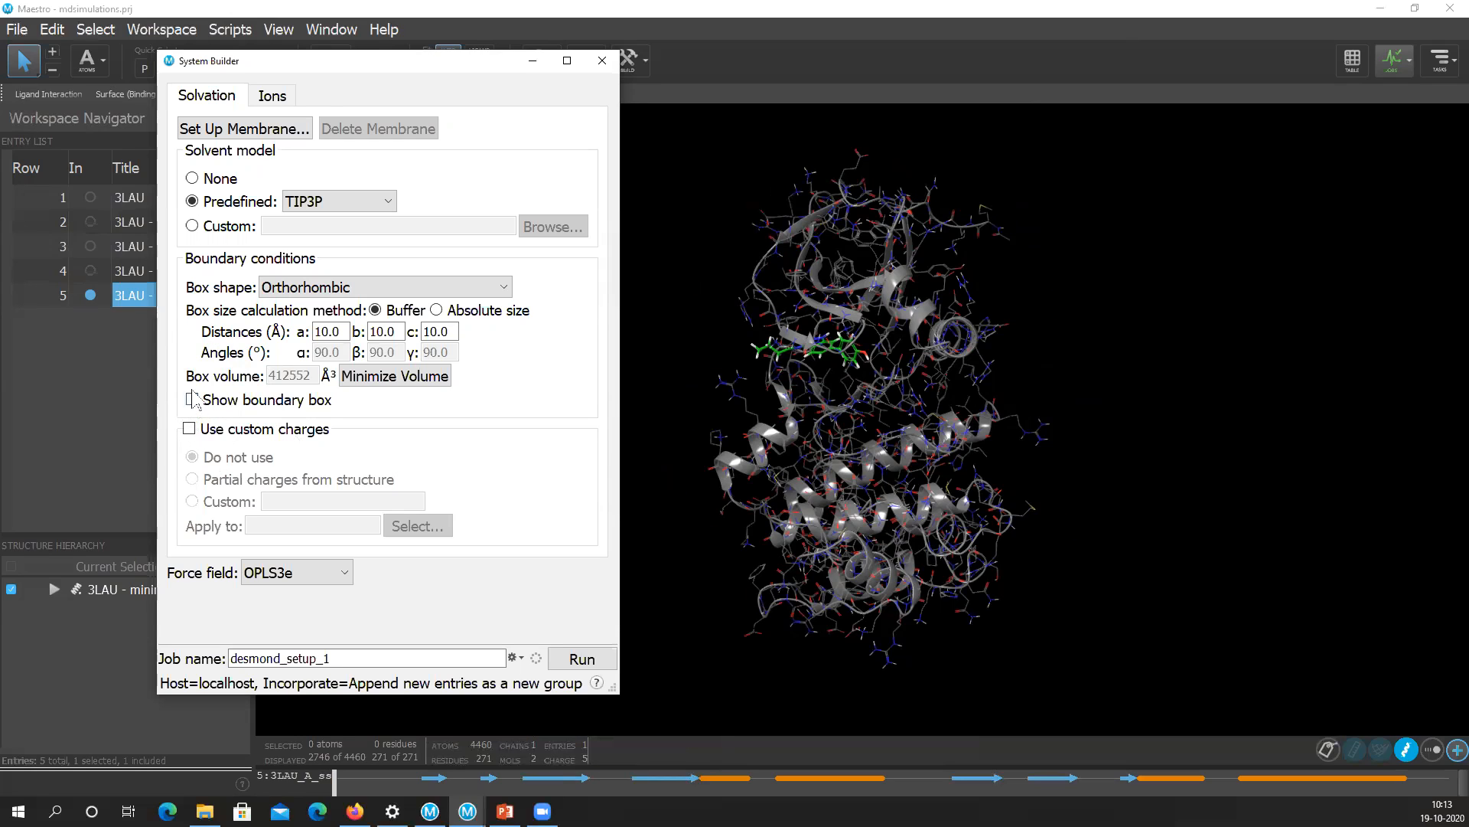
pyautogui.moveTo(326, 69); pyautogui.dragTo(216, 75)
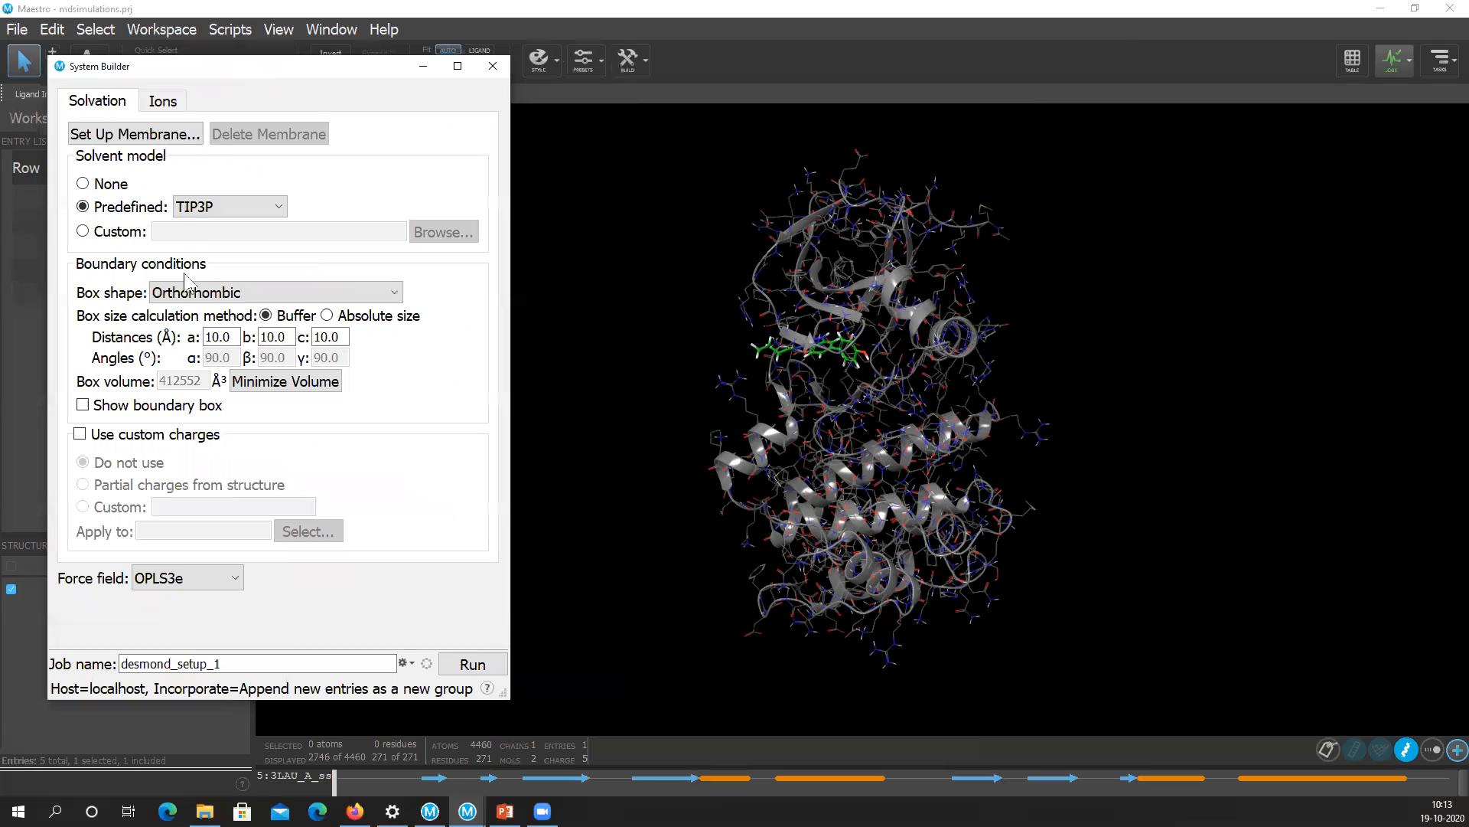
pyautogui.click(82, 406)
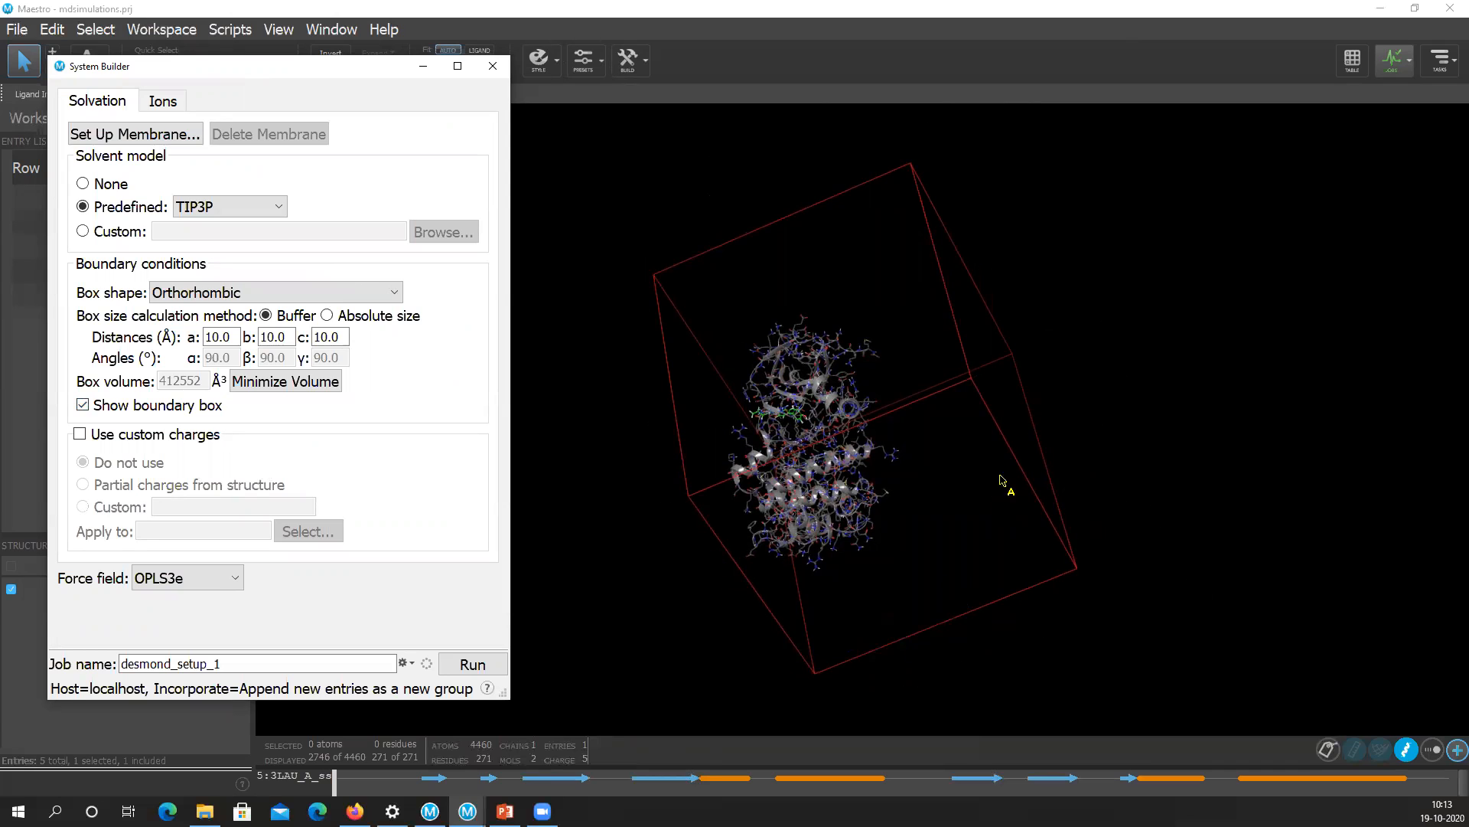
pyautogui.moveTo(1169, 416); pyautogui.dragTo(1092, 530, button='middle')
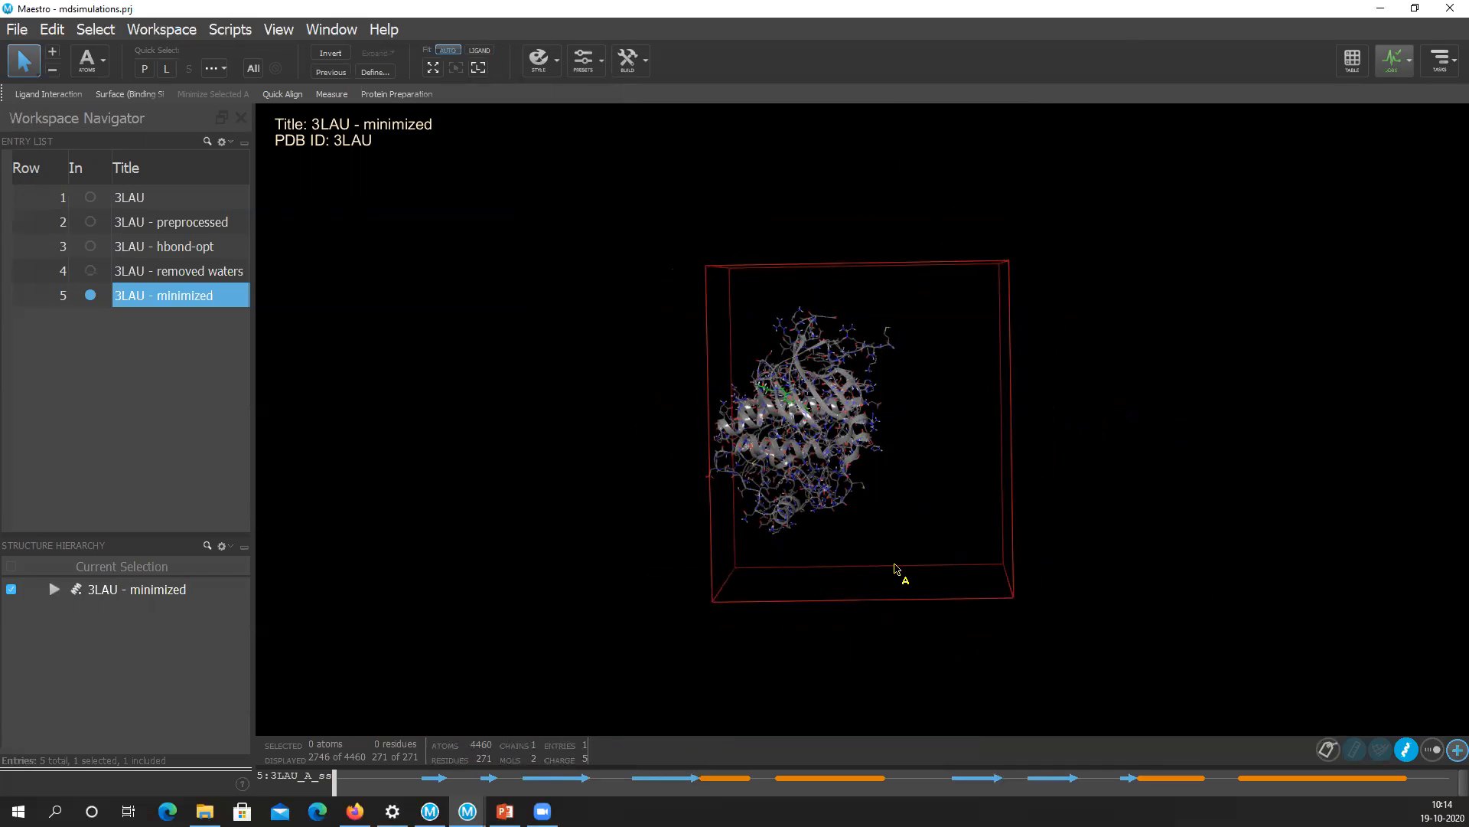
# Minimize the volume of the solvation box and check how it encloses the protein.
pyautogui.moveTo(467, 811)
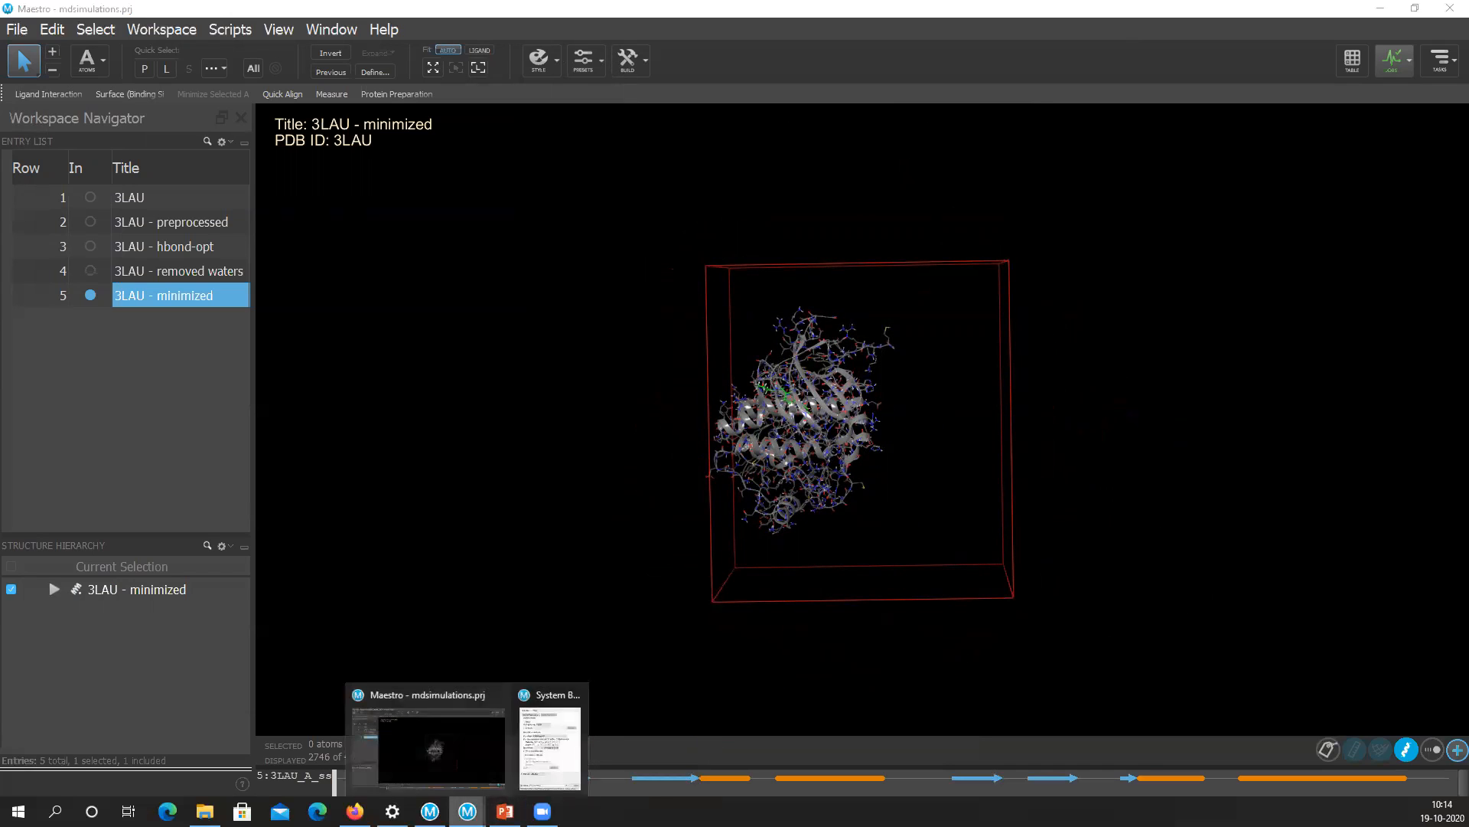
pyautogui.click(541, 754)
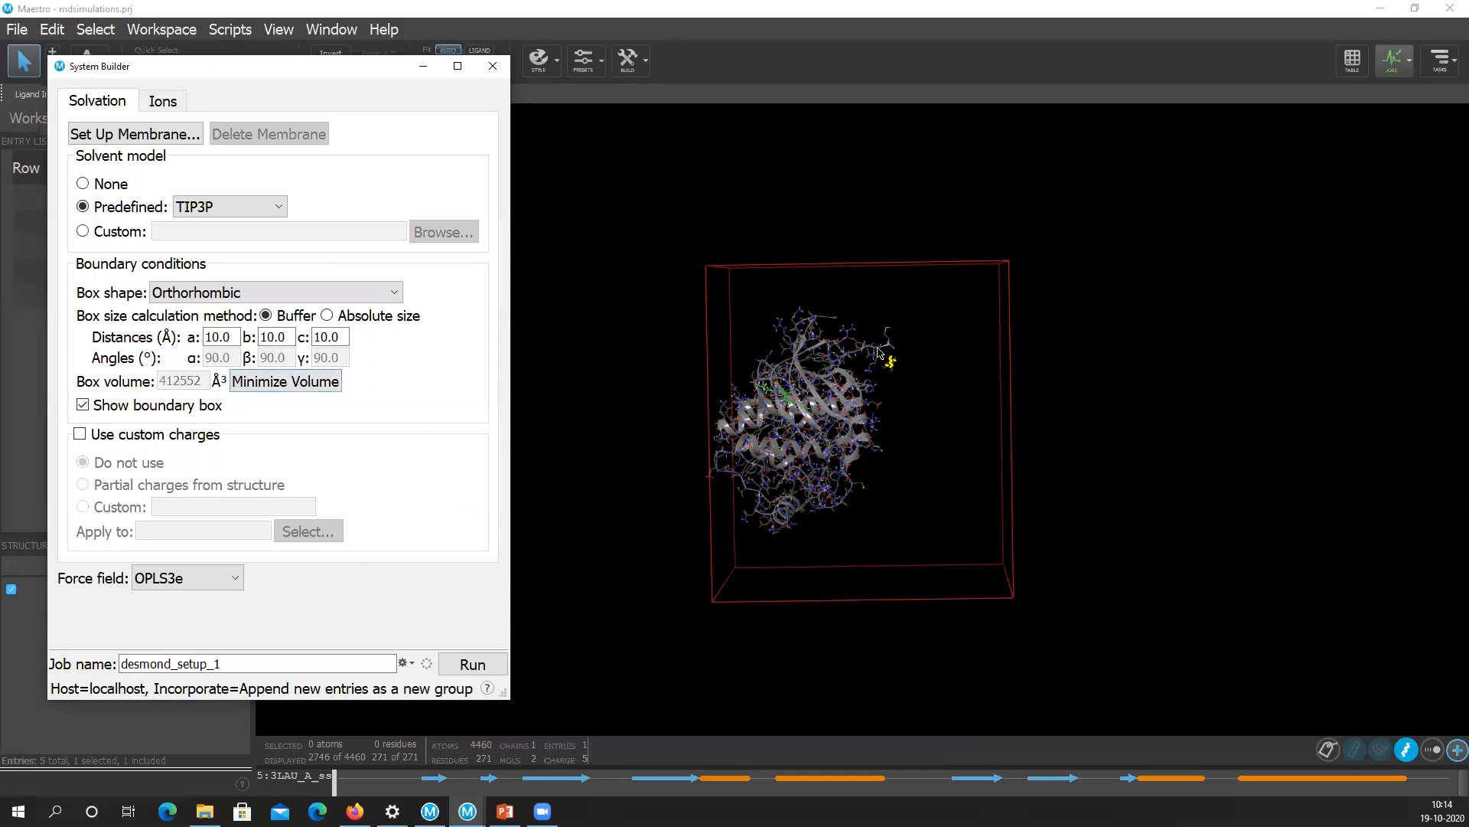
pyautogui.click(274, 381)
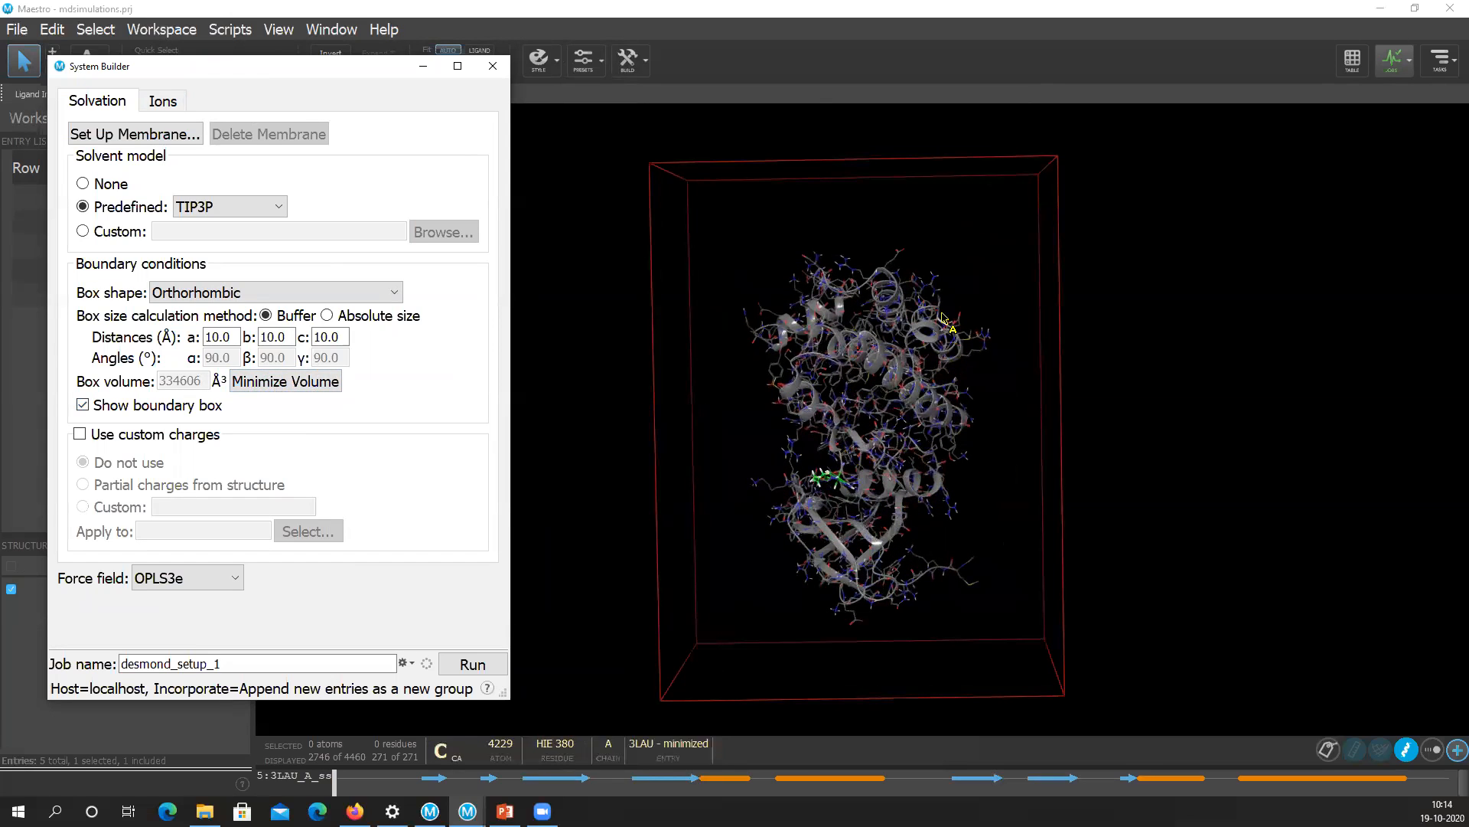
pyautogui.moveTo(1015, 452); pyautogui.dragTo(558, 772, button='middle')
pyautogui.moveTo(467, 811)
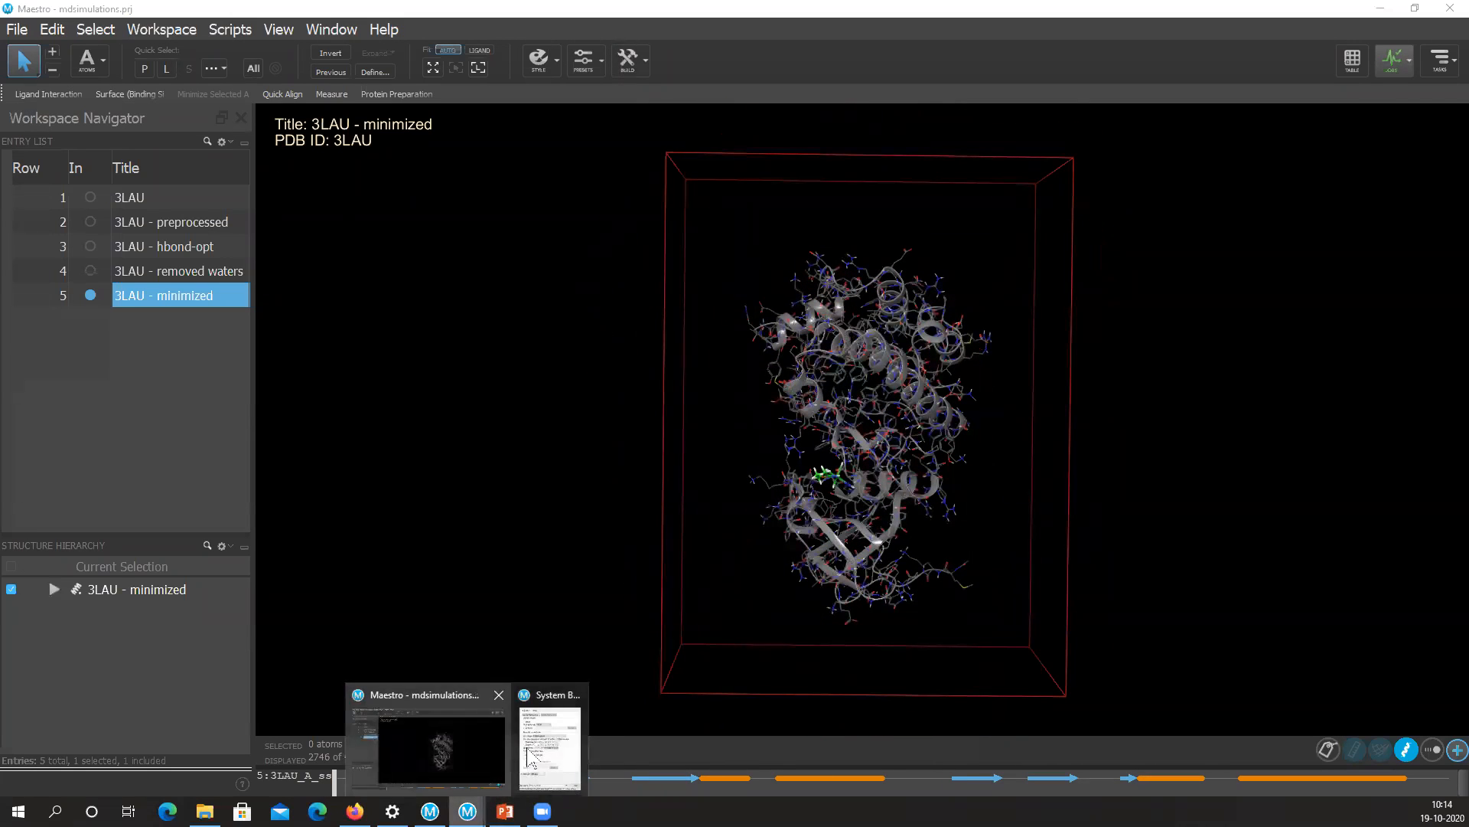
pyautogui.click(536, 746)
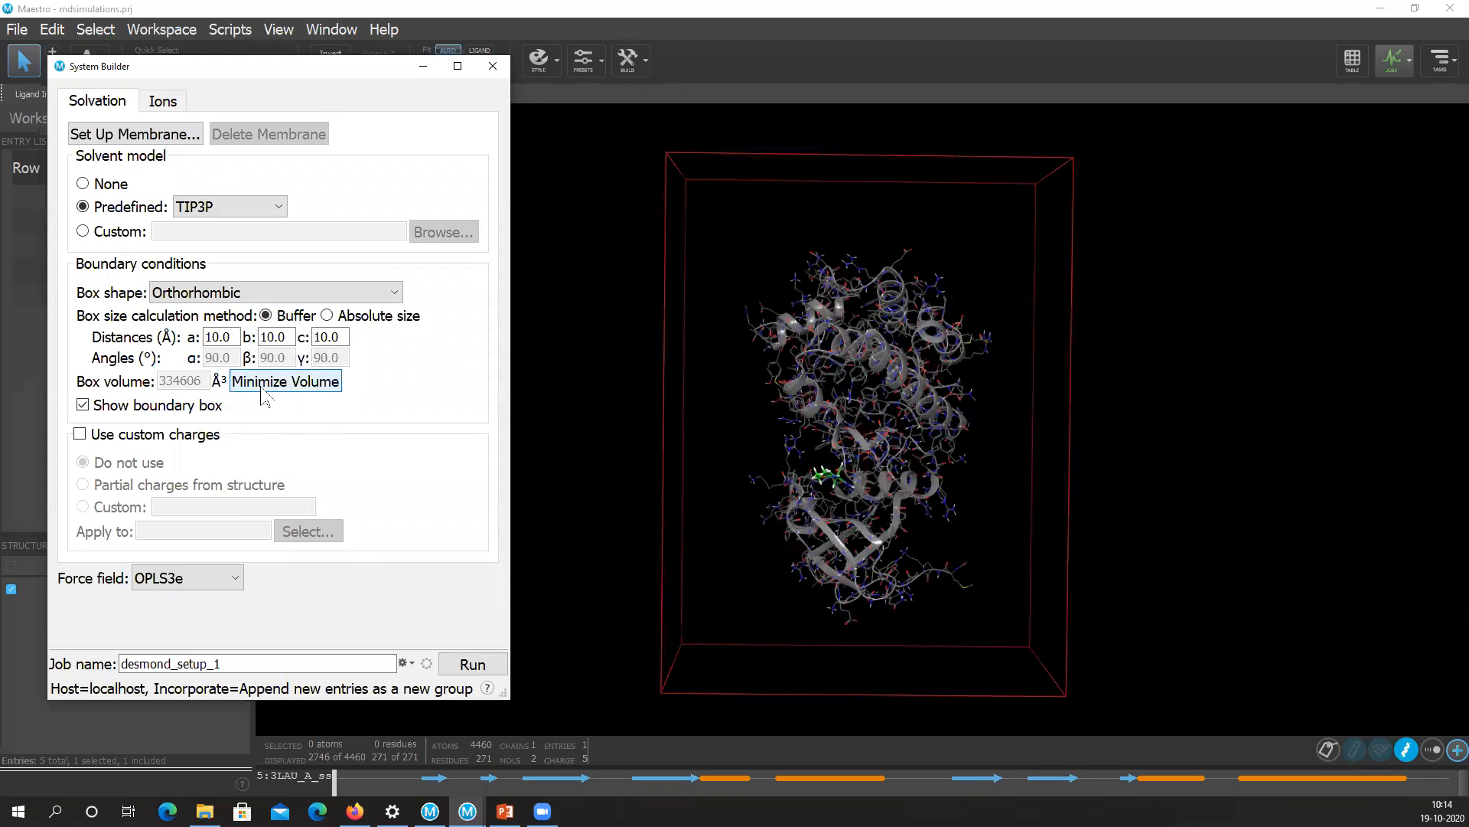
# Neutralize the system with a recalculated number of Cl- ions and add Na+/Cl- salt at 0.15 M.
pyautogui.click(163, 102)
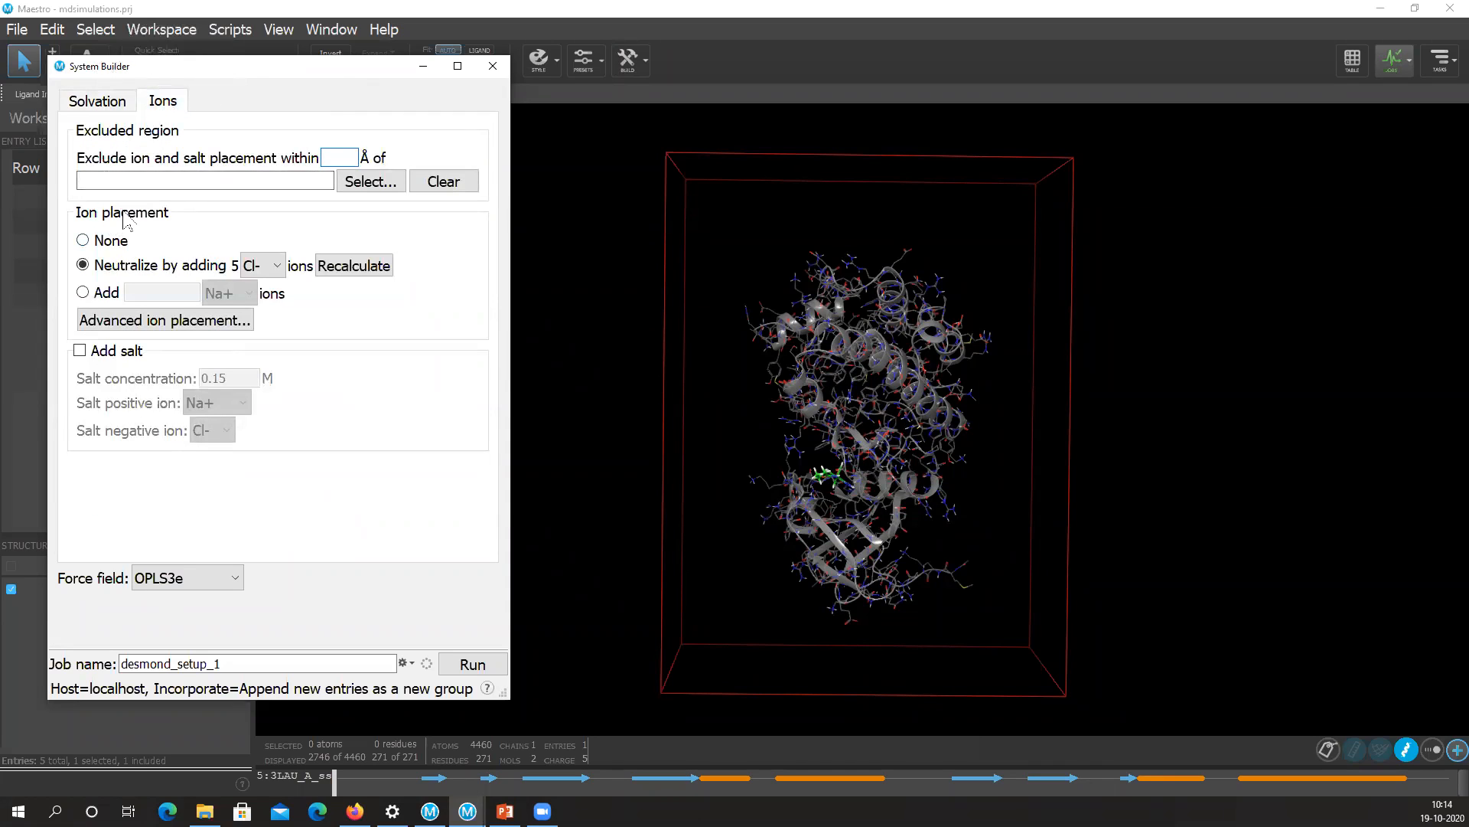
pyautogui.click(115, 268)
pyautogui.click(357, 270)
pyautogui.click(81, 352)
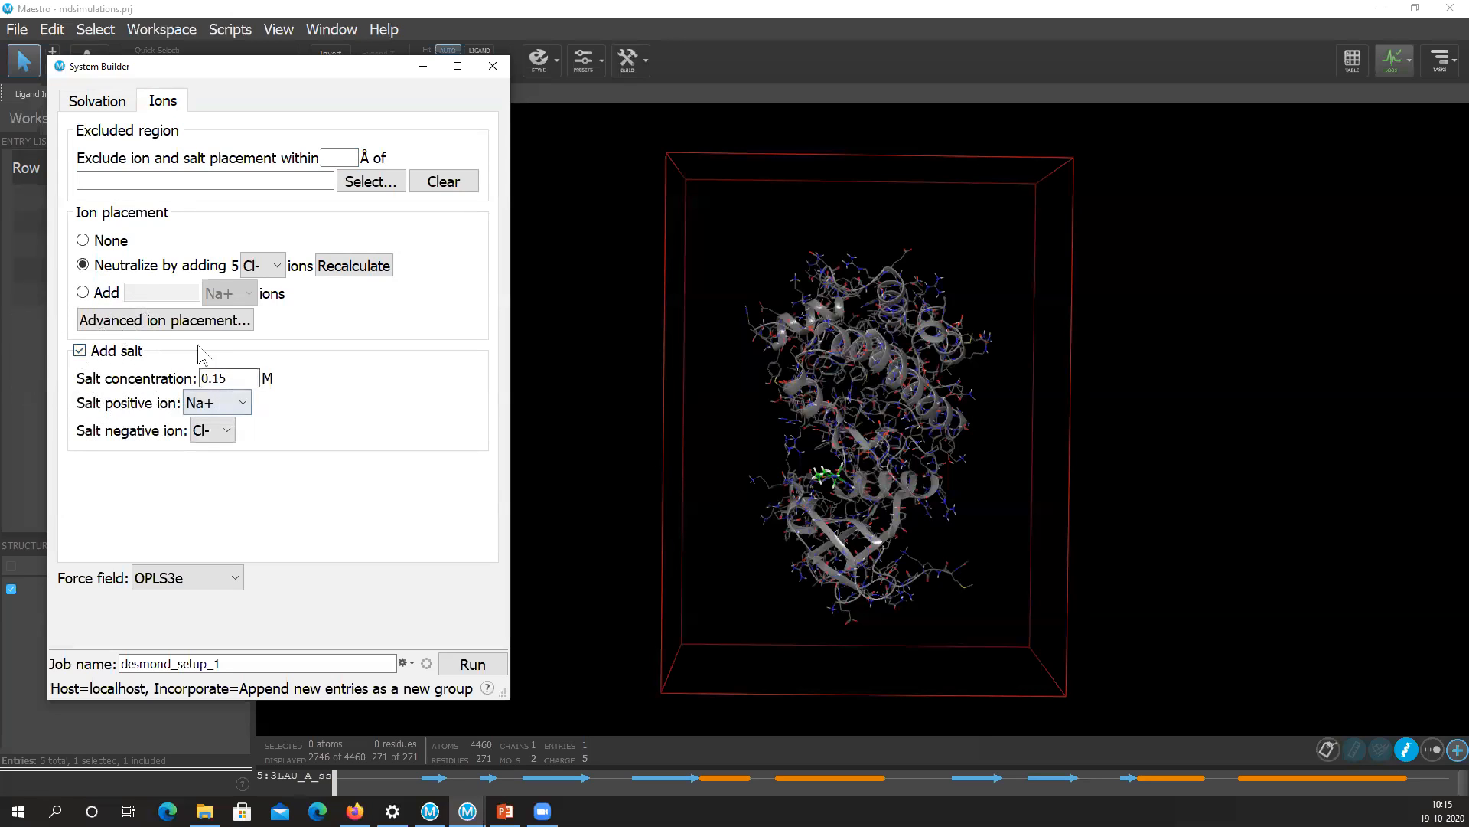
pyautogui.click(243, 381)
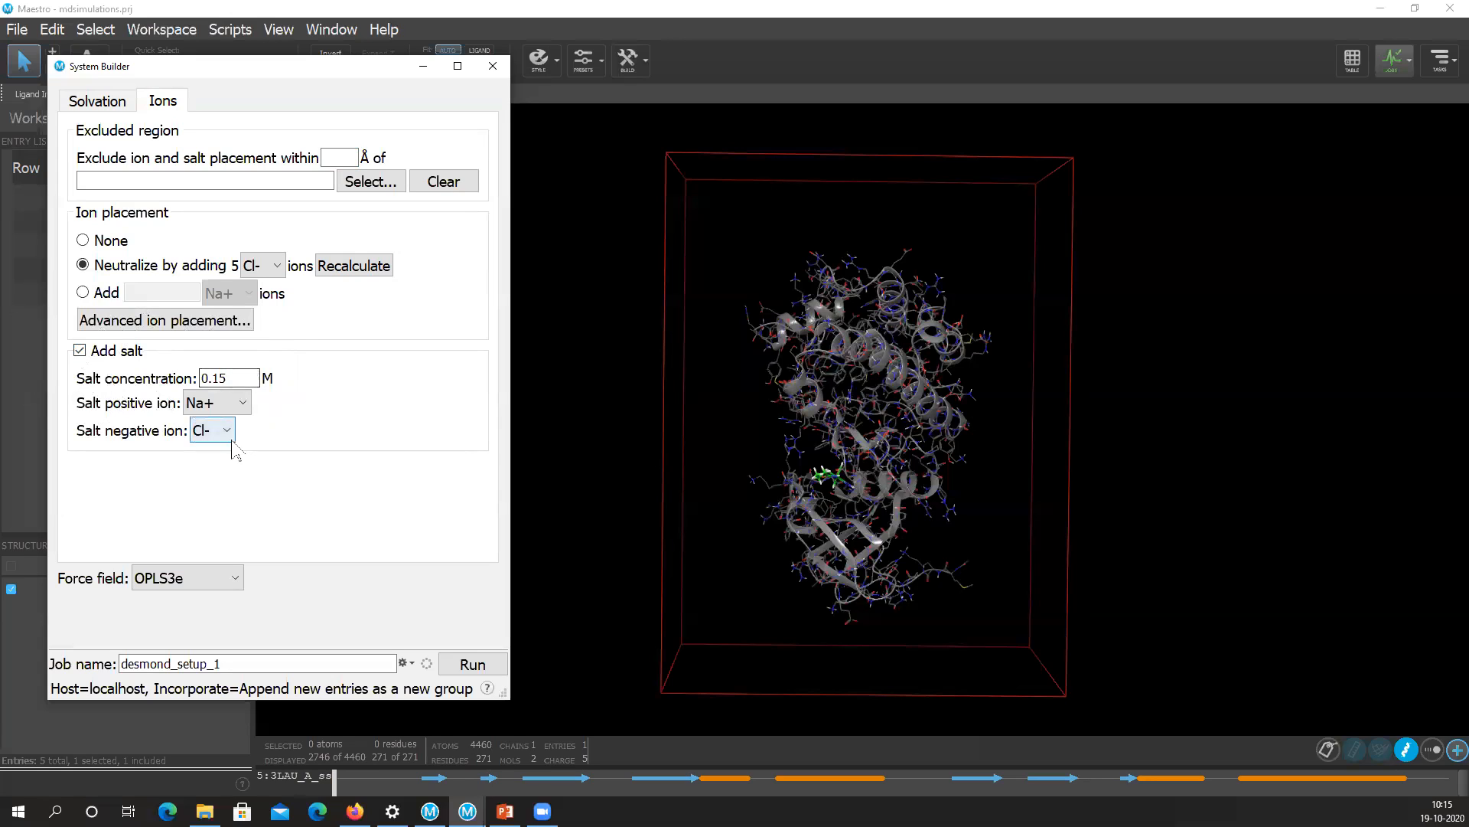
# Choose OPLS3e as the system's force field and go back to the solvation settings.
pyautogui.click(230, 582)
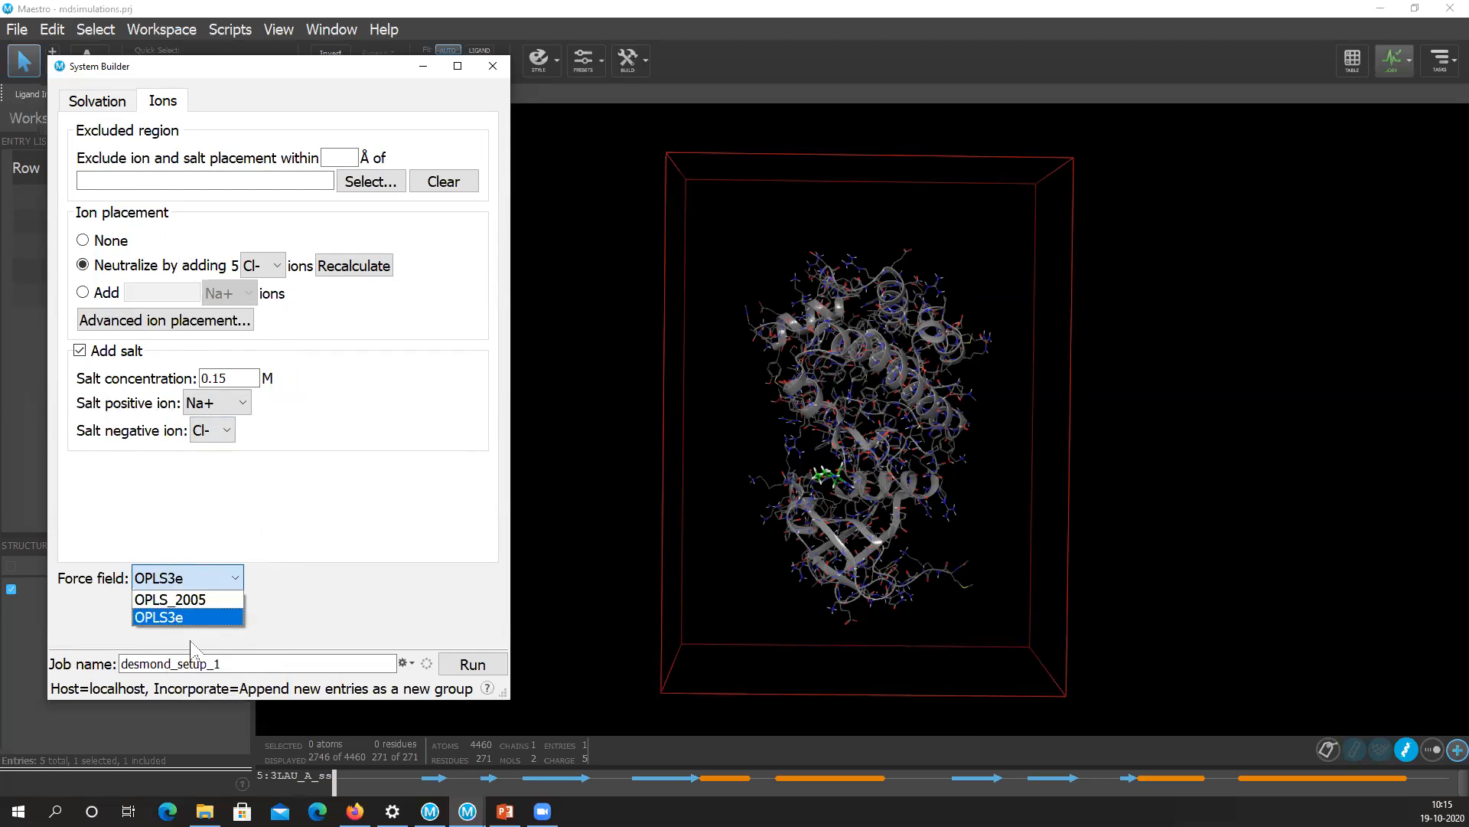
pyautogui.click(197, 618)
pyautogui.click(84, 101)
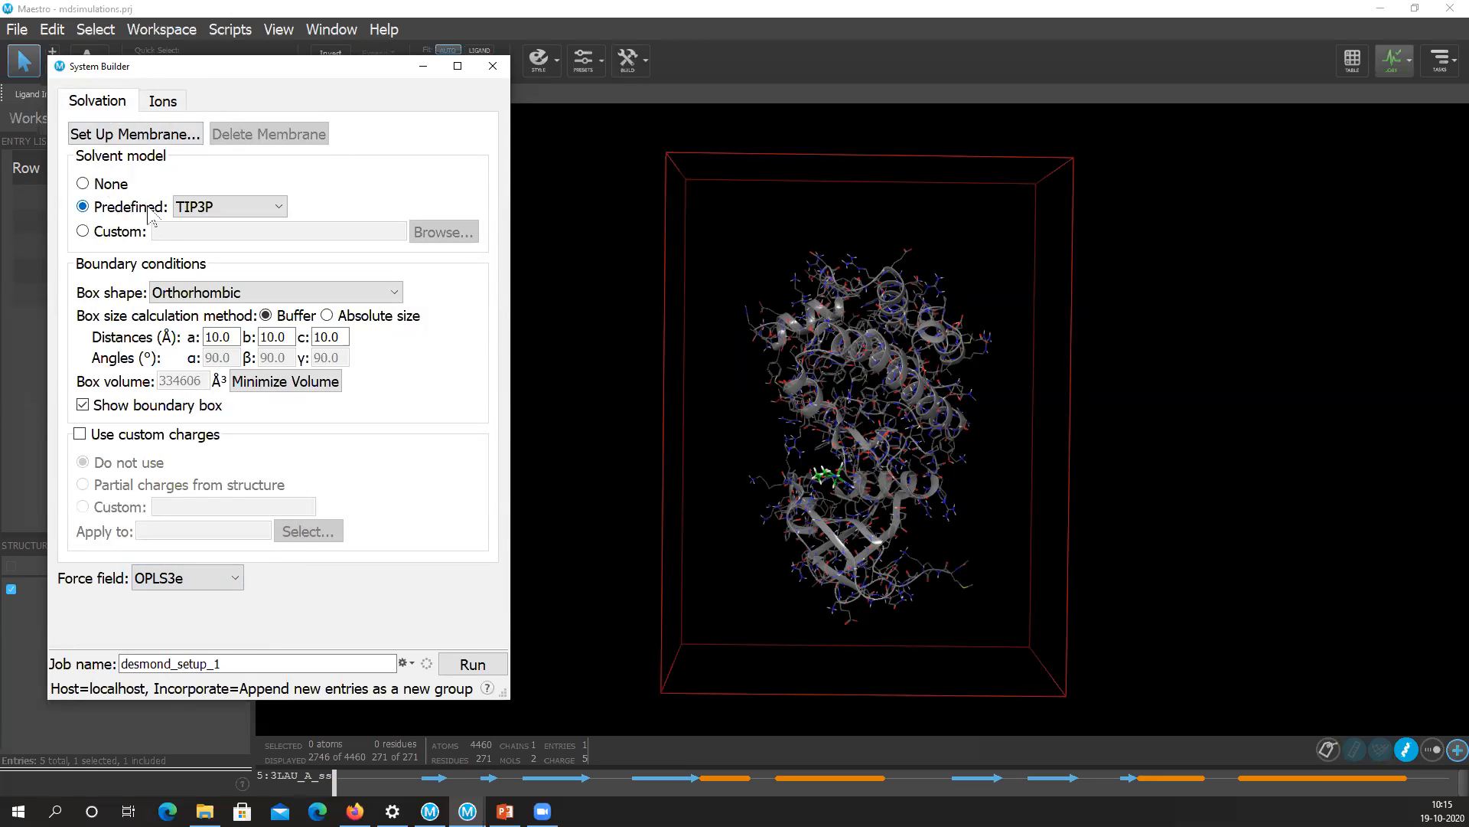
# Keep TIP3P as the predefined solvent and Orthorhombic as the box shape, and review the ion and salt settings.
pyautogui.click(218, 211)
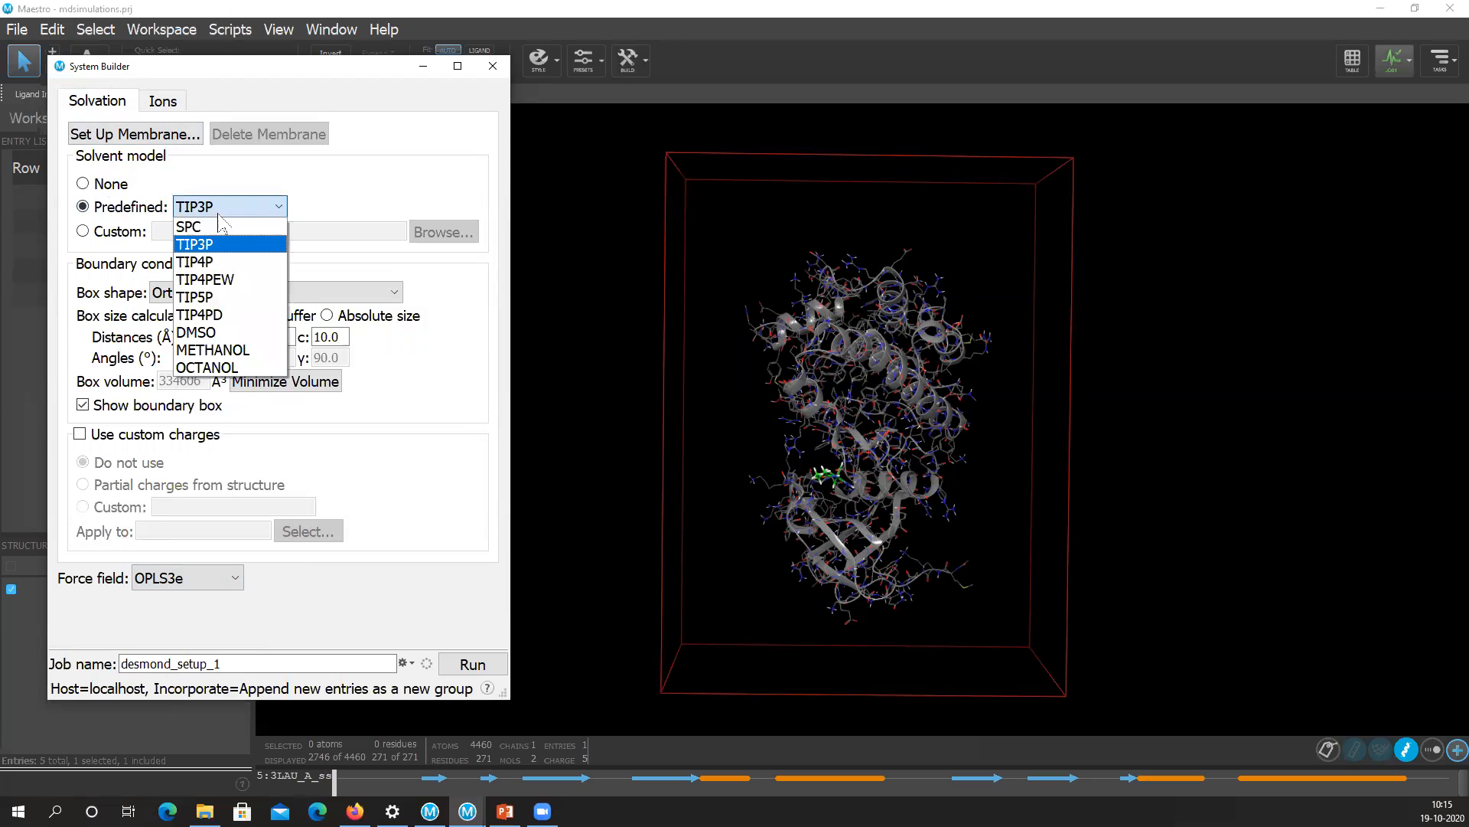
pyautogui.click(224, 245)
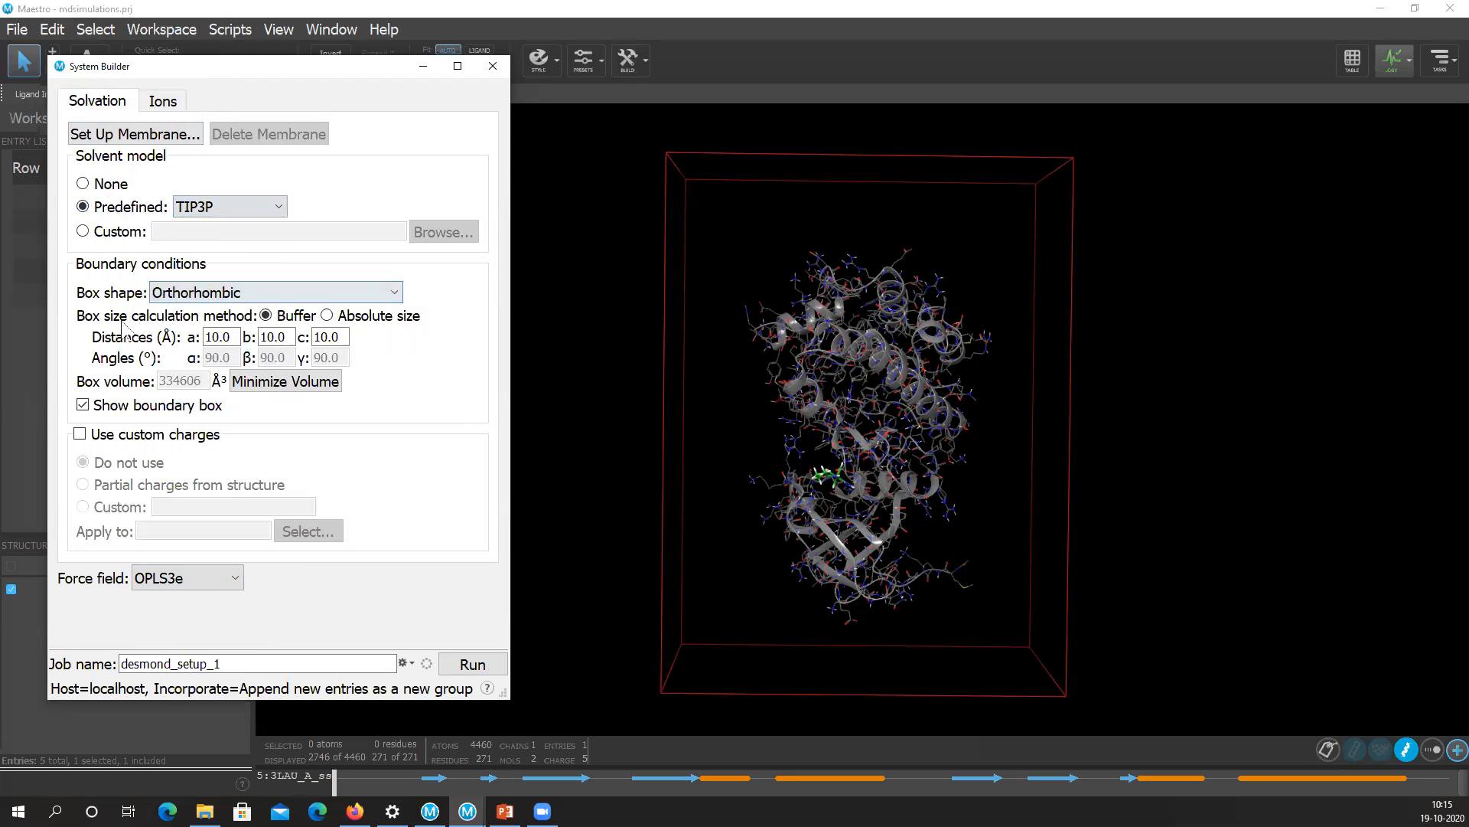
pyautogui.click(213, 294)
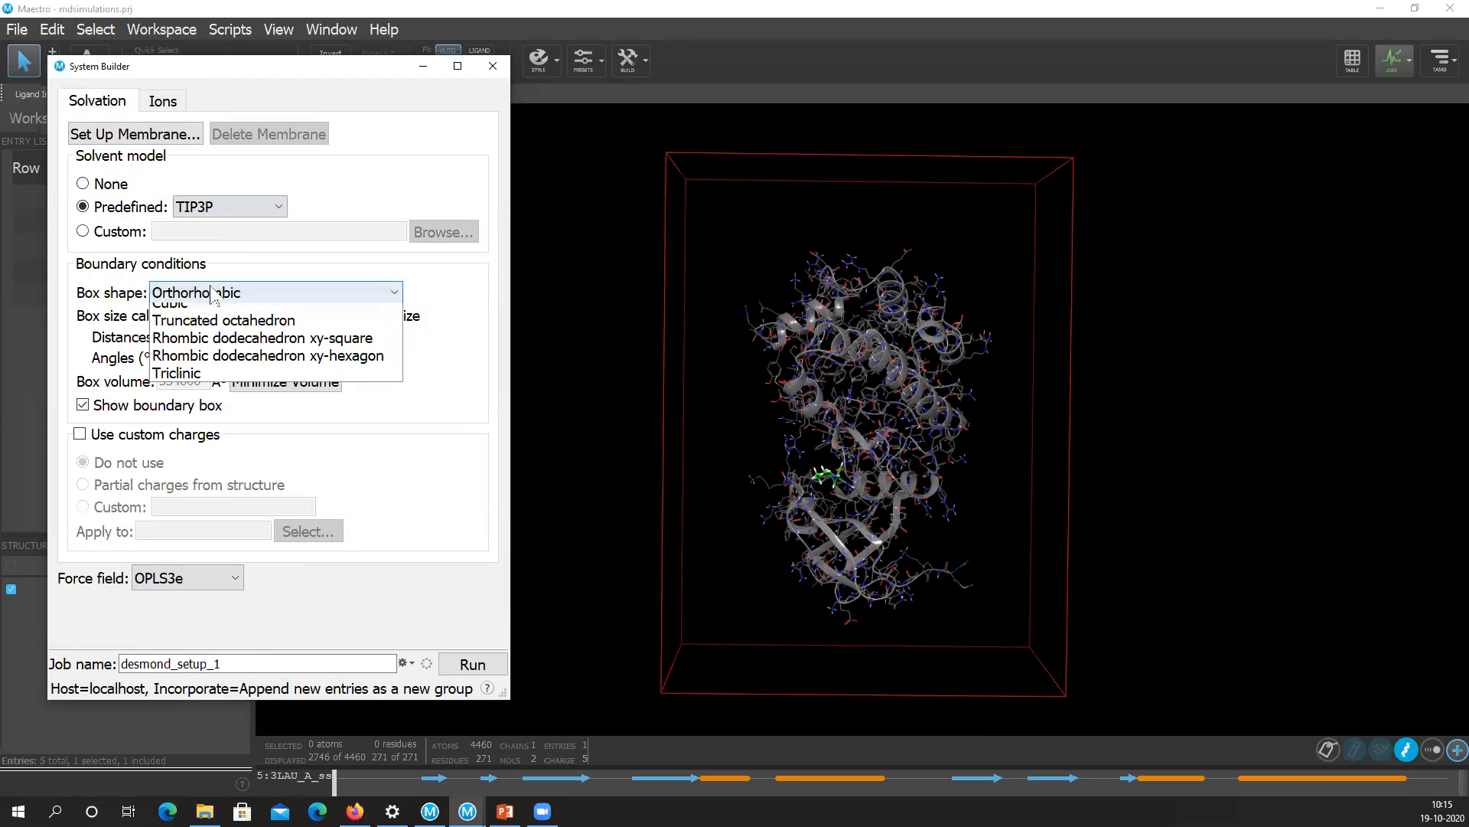
pyautogui.click(212, 295)
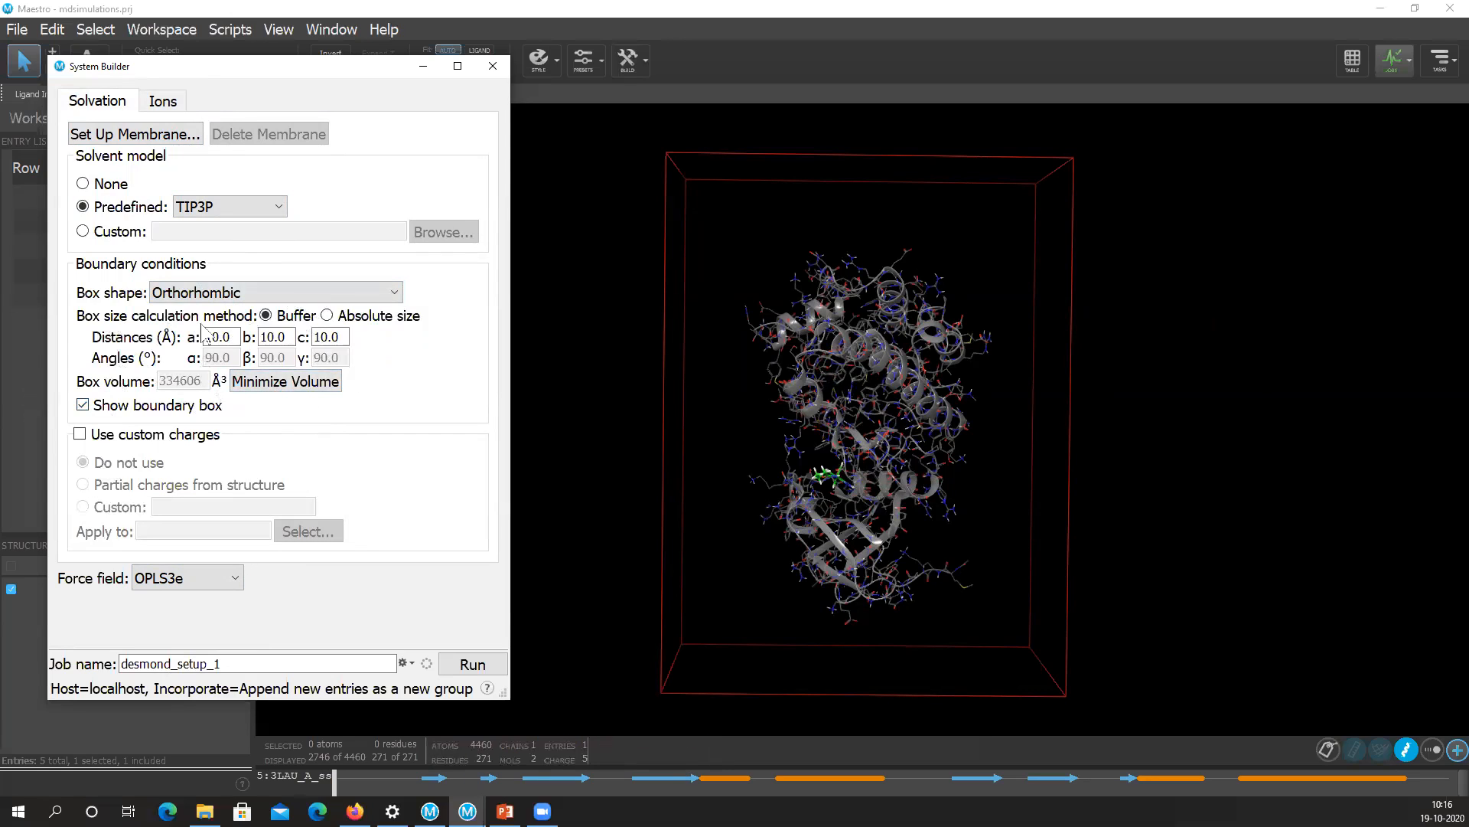
pyautogui.click(162, 104)
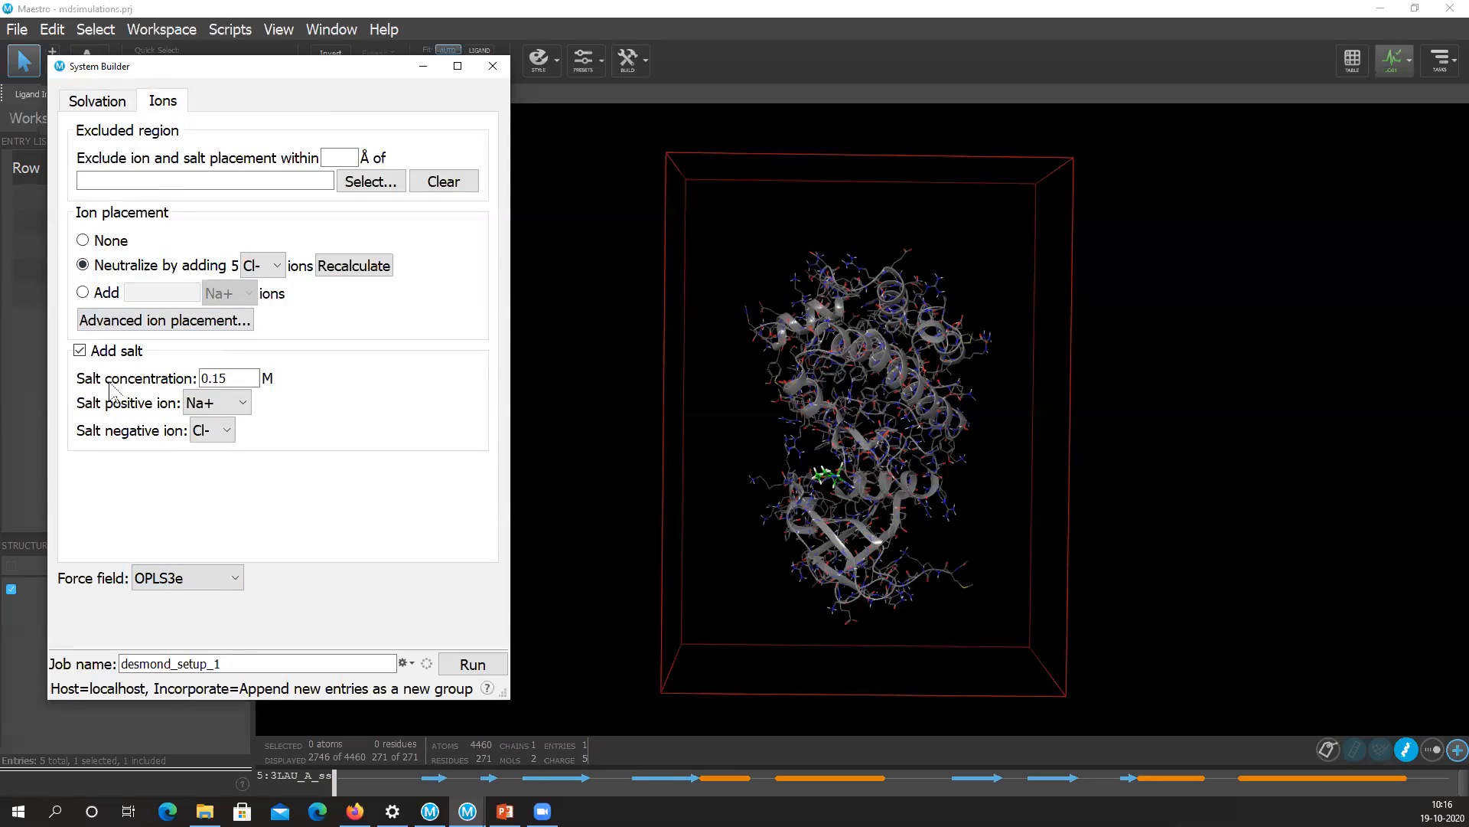
# Run the desmond_setup_1 system-building job and close the System Builder.
pyautogui.click(472, 667)
pyautogui.click(473, 666)
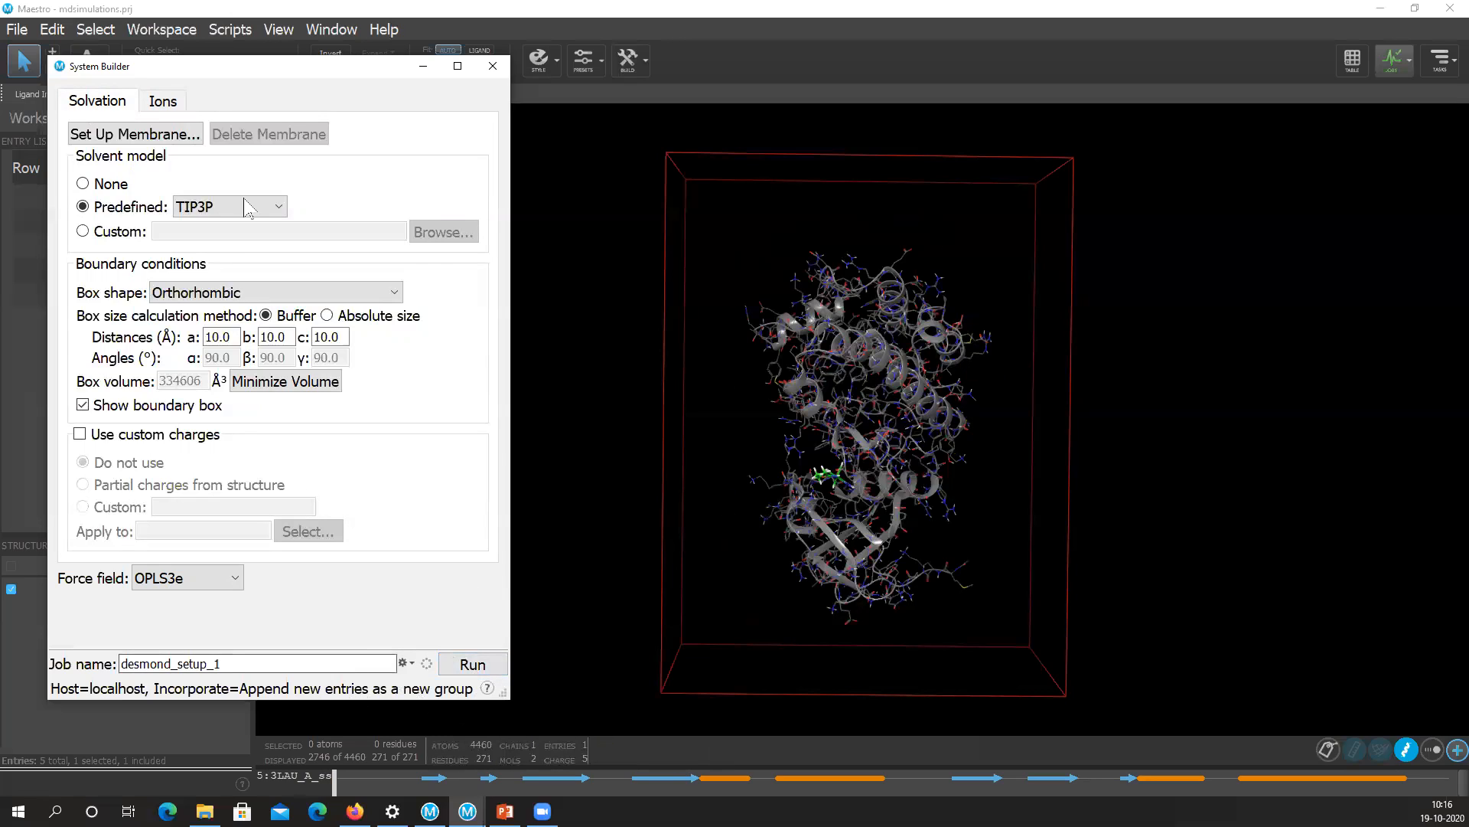
pyautogui.click(463, 663)
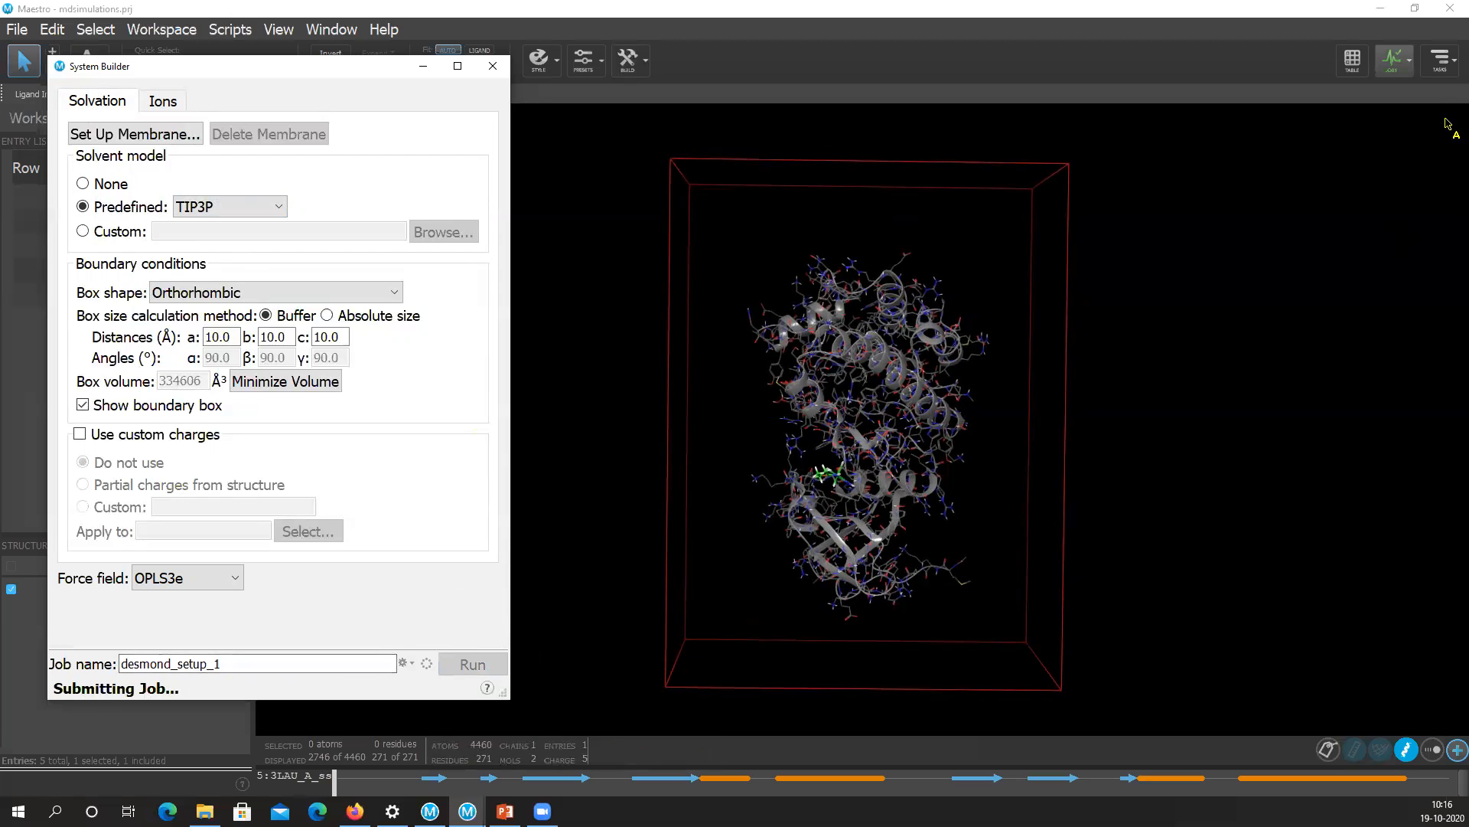
pyautogui.click(492, 67)
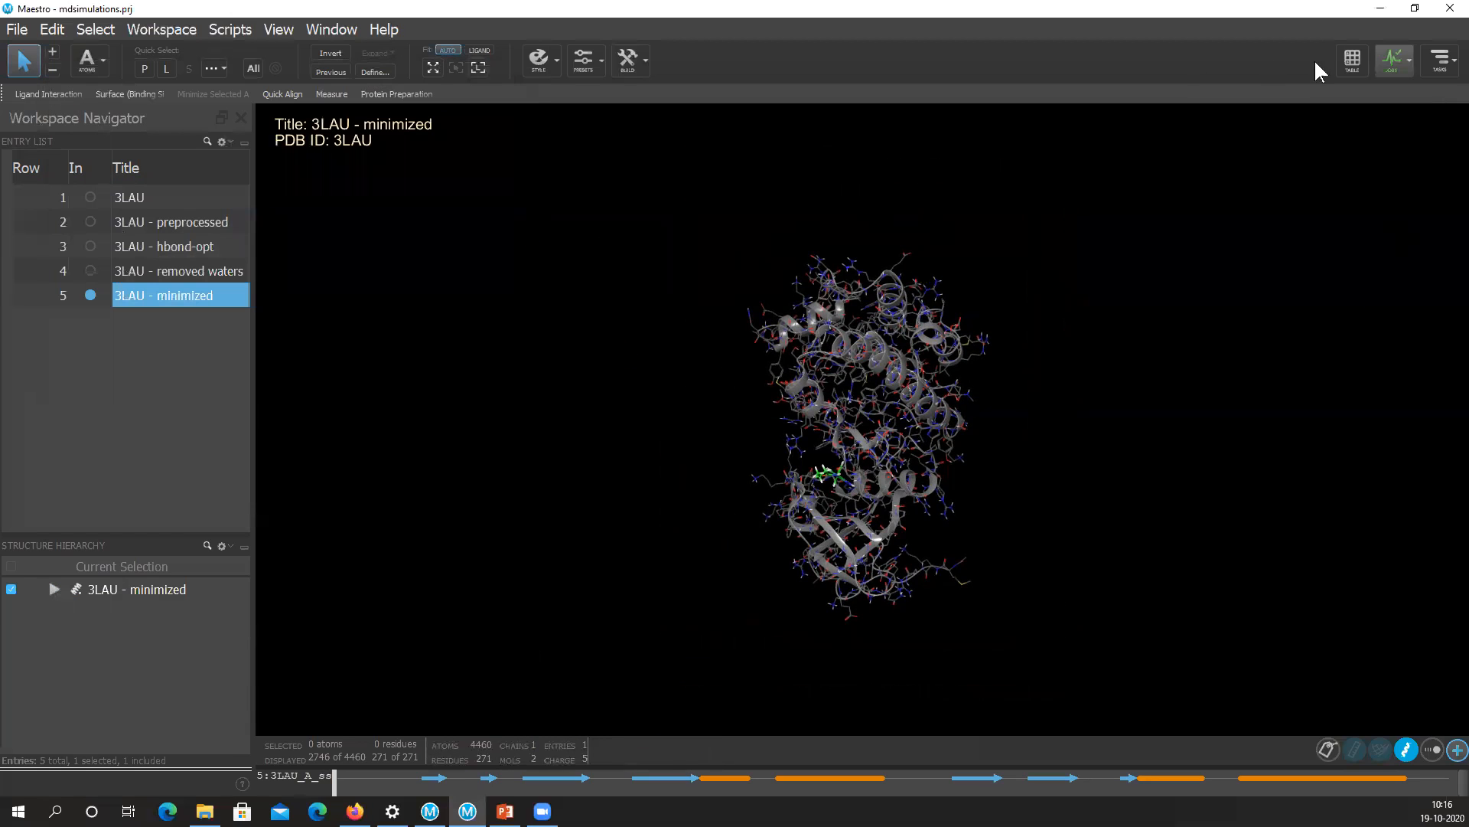
# Check the status of the desmond_setup_1 job and examine the minimized 3LAU protein and its ligand from different angles.
pyautogui.click(1394, 63)
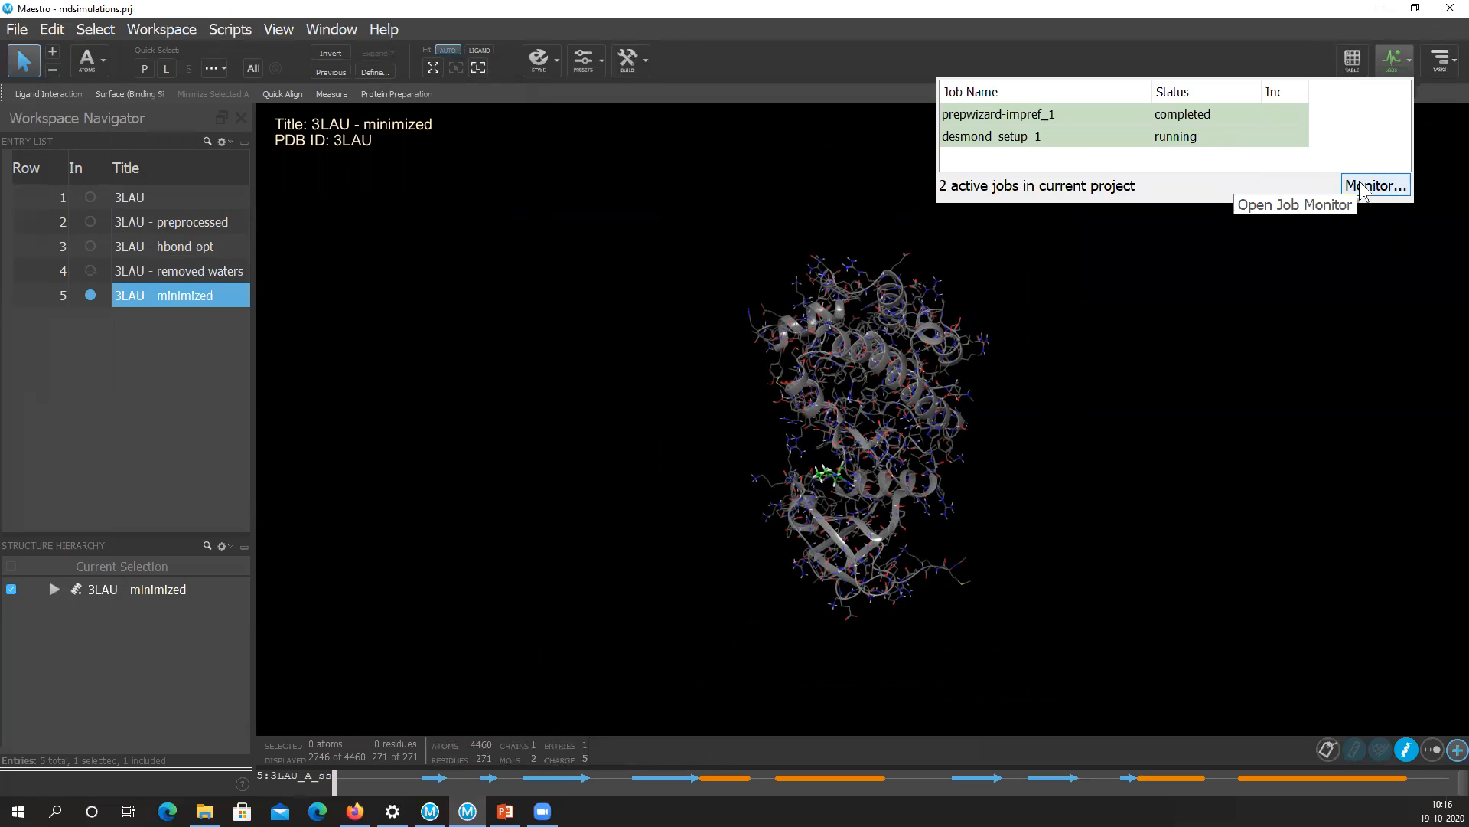
pyautogui.click(1196, 440)
pyautogui.moveTo(1011, 322); pyautogui.dragTo(1115, 708, button='middle')
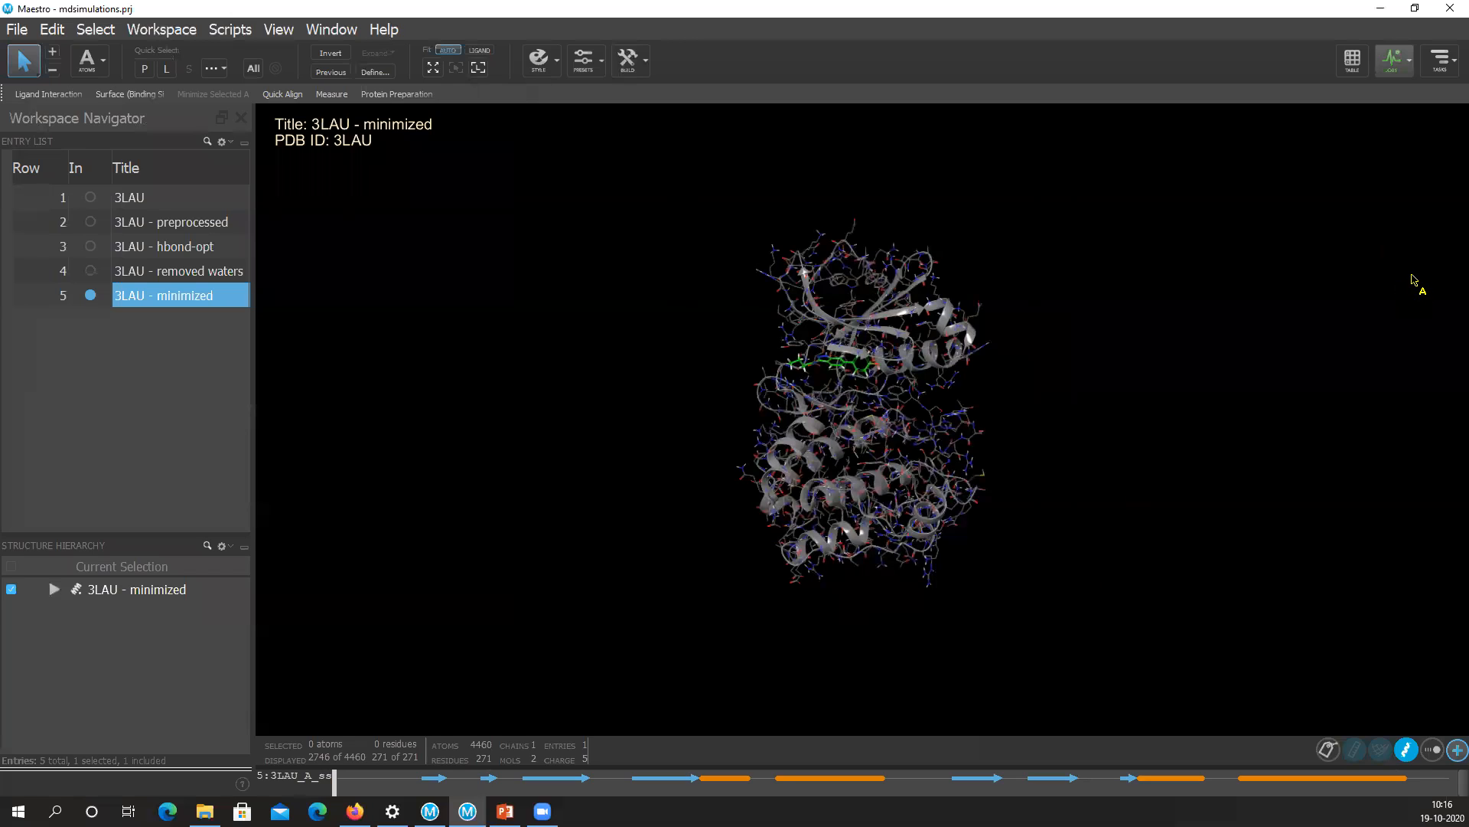
pyautogui.click(1070, 412)
pyautogui.scroll(2, 1037, 469)
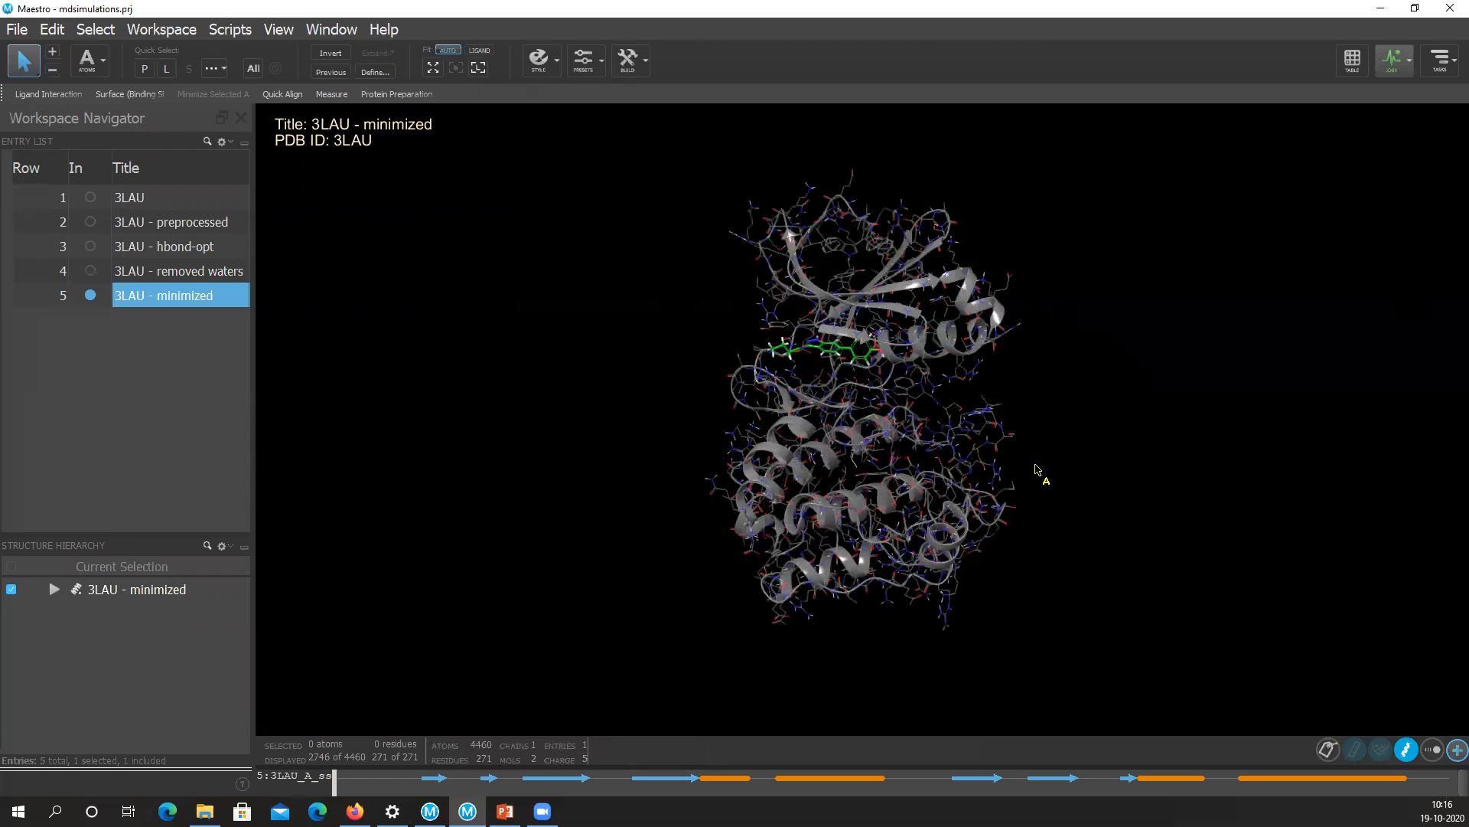
pyautogui.scroll(2, 1037, 469)
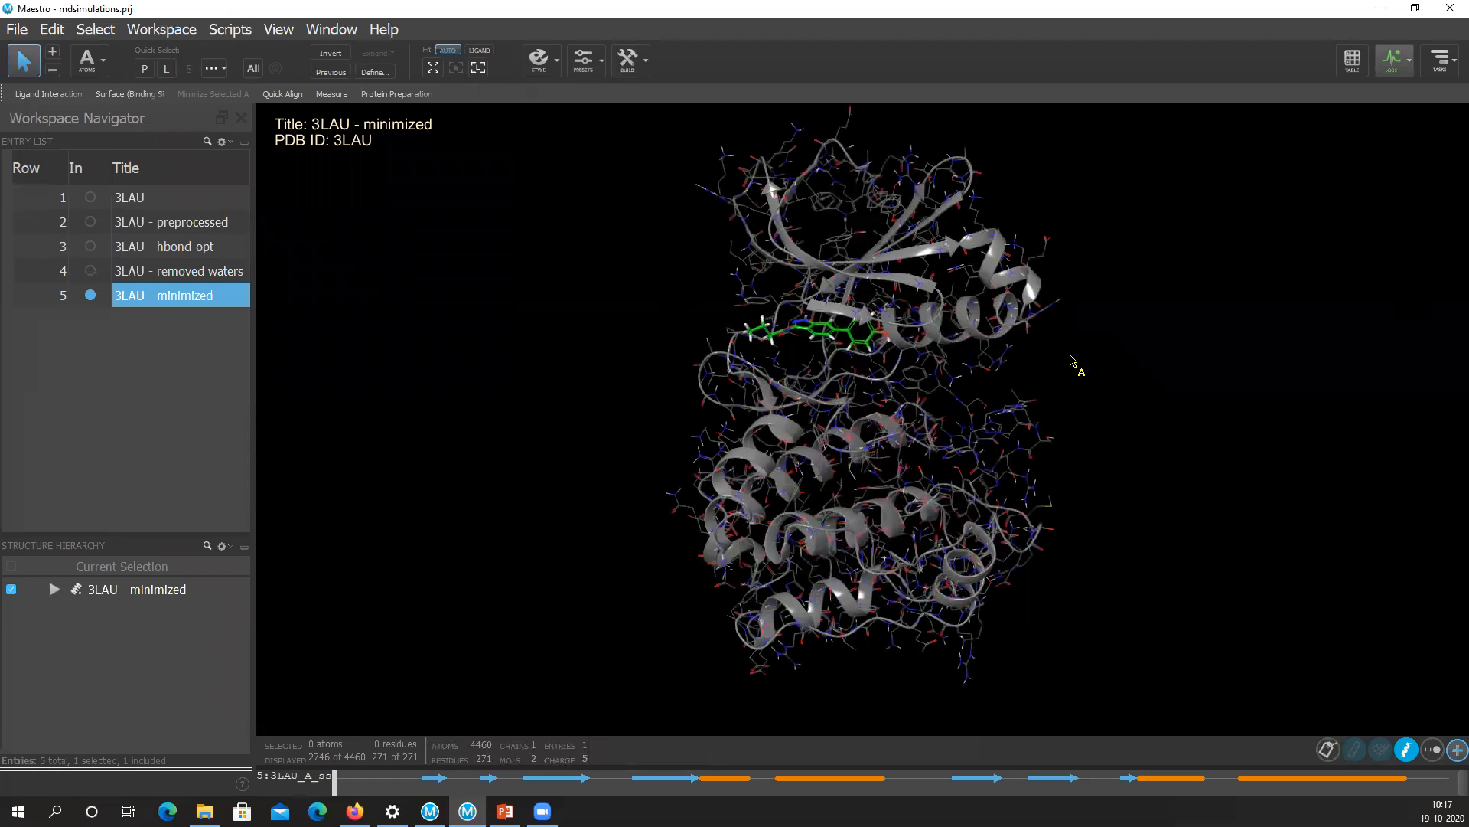
pyautogui.moveTo(1125, 307); pyautogui.dragTo(1189, 454, button='middle')
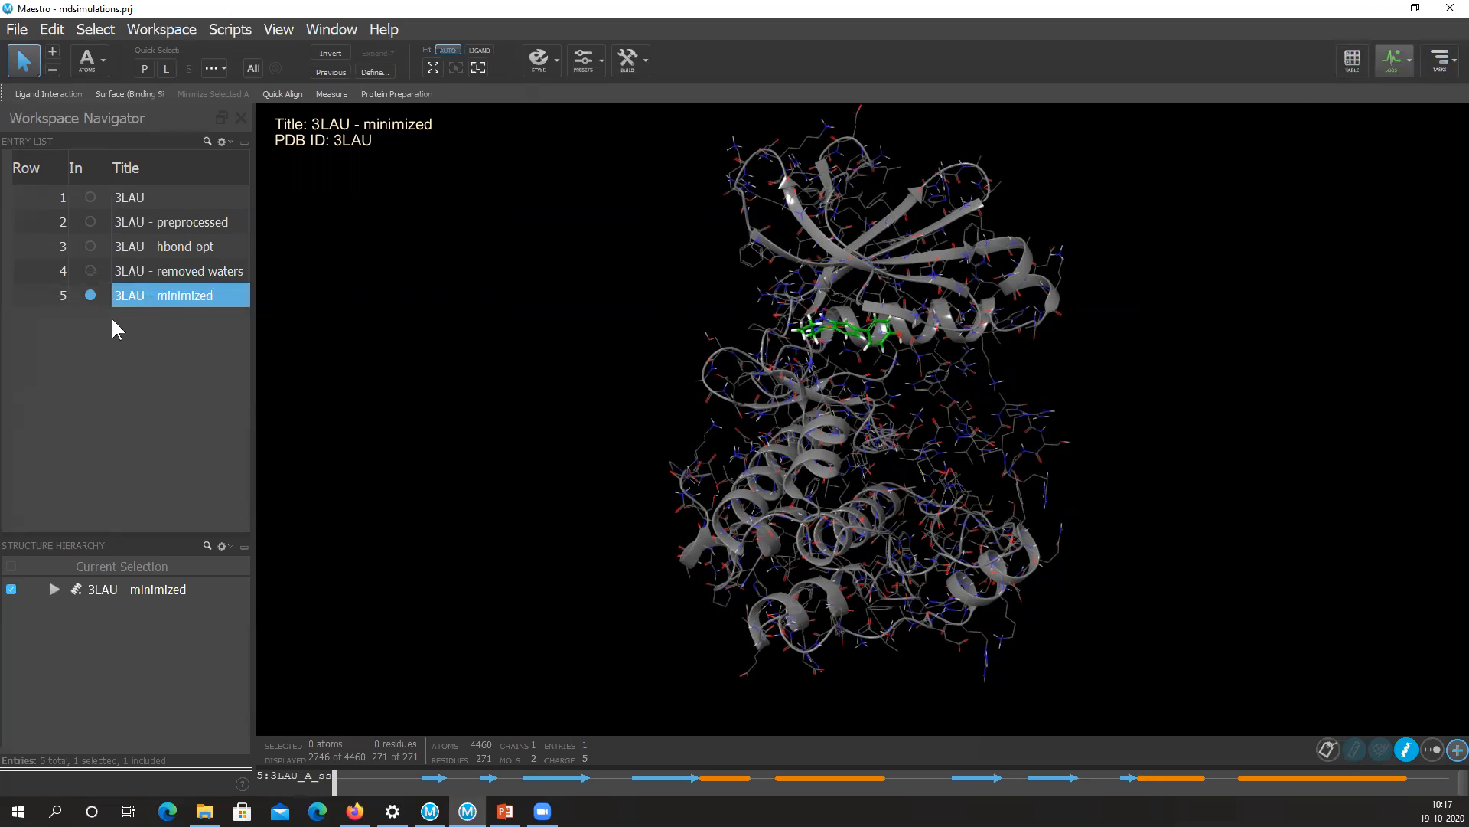
pyautogui.press('ctrl')
pyautogui.press('ctrl')
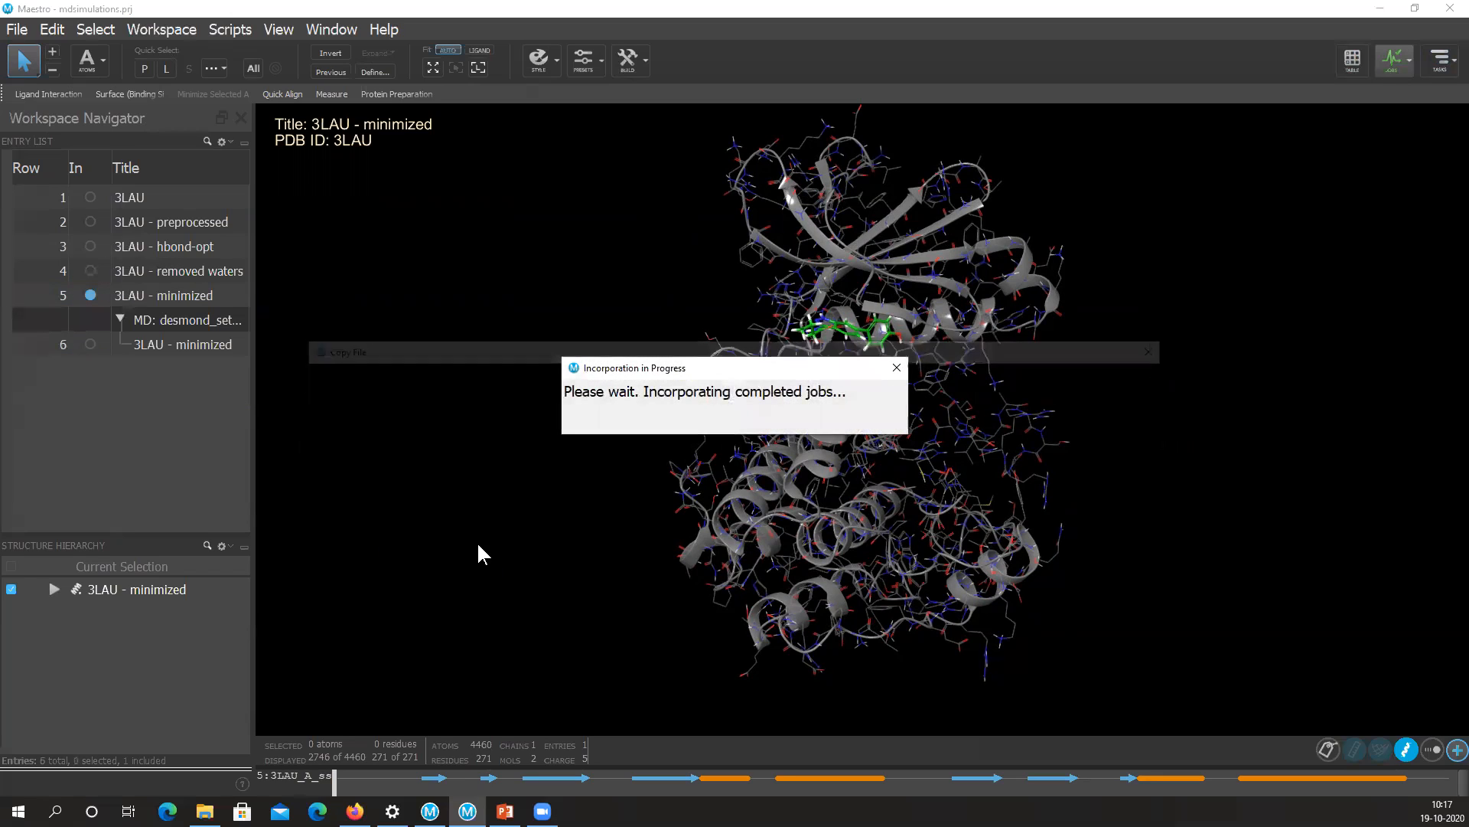
# Display the solvated 3LAU entry from the desmond_setup_1 group in the workspace and examine the water box around the protein.
pyautogui.click(90, 344)
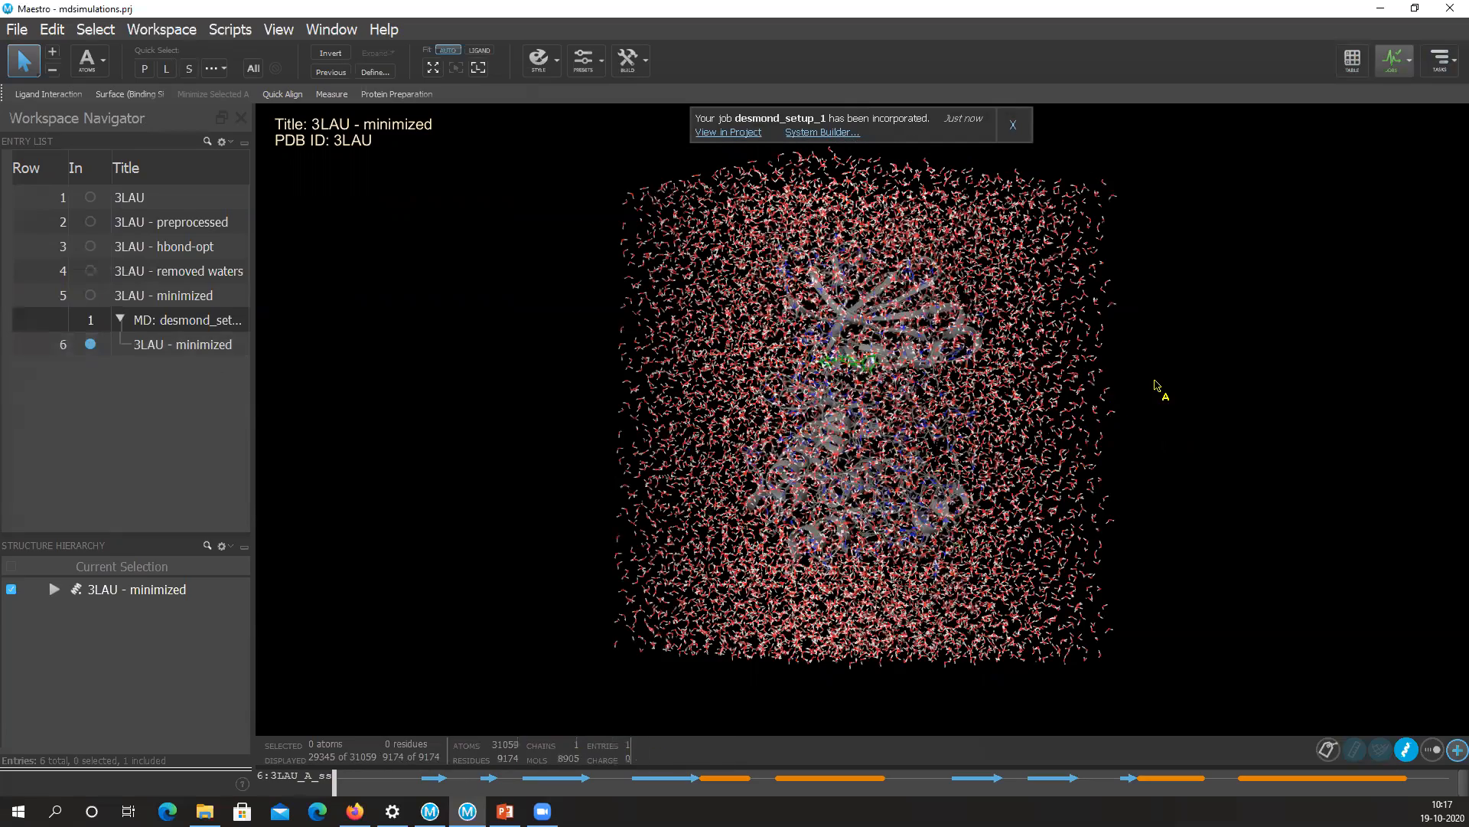
pyautogui.moveTo(1134, 400); pyautogui.dragTo(852, 472, button='middle')
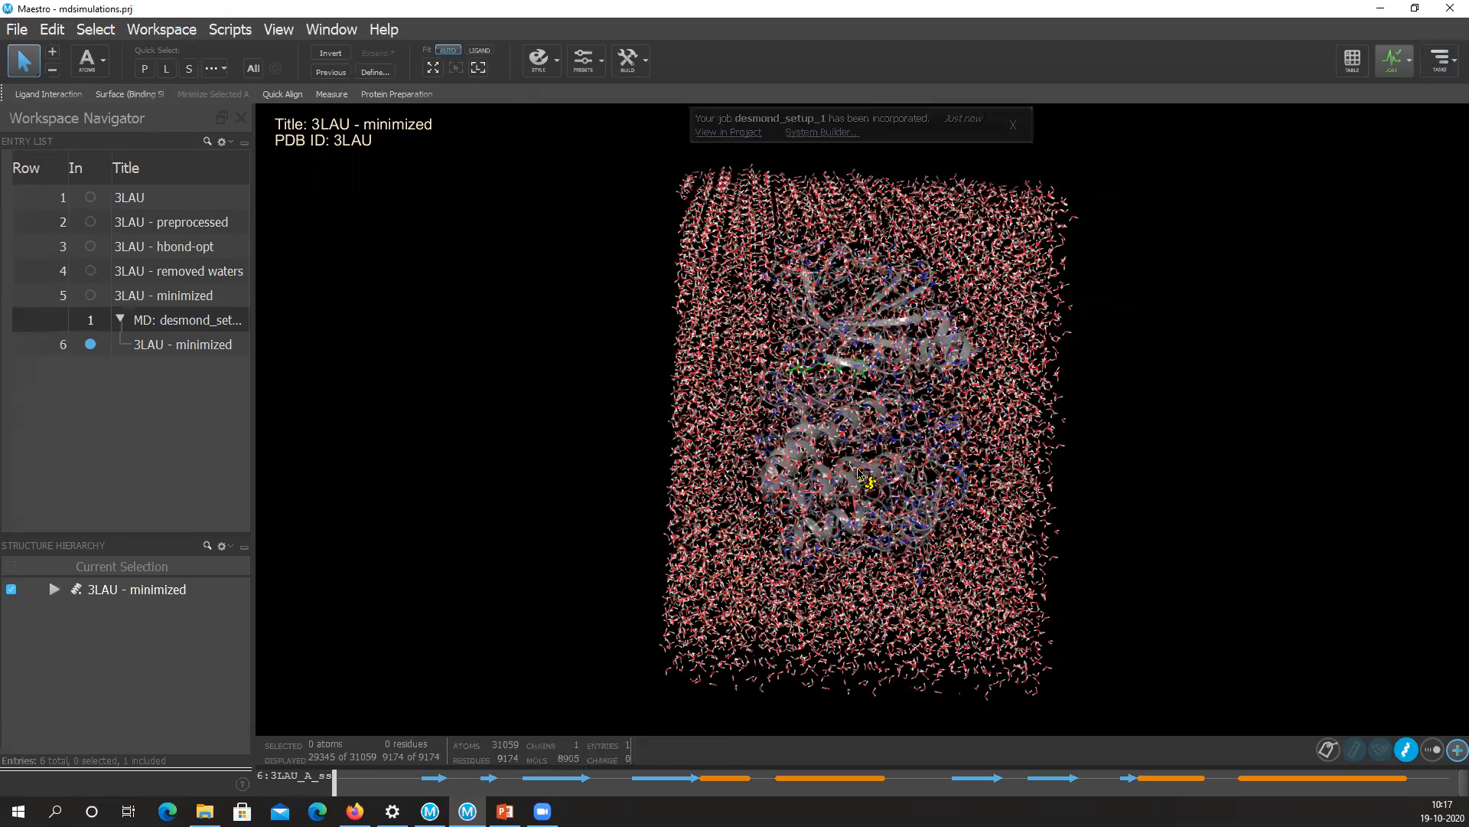
pyautogui.scroll(2, 830, 389)
pyautogui.scroll(3, 832, 389)
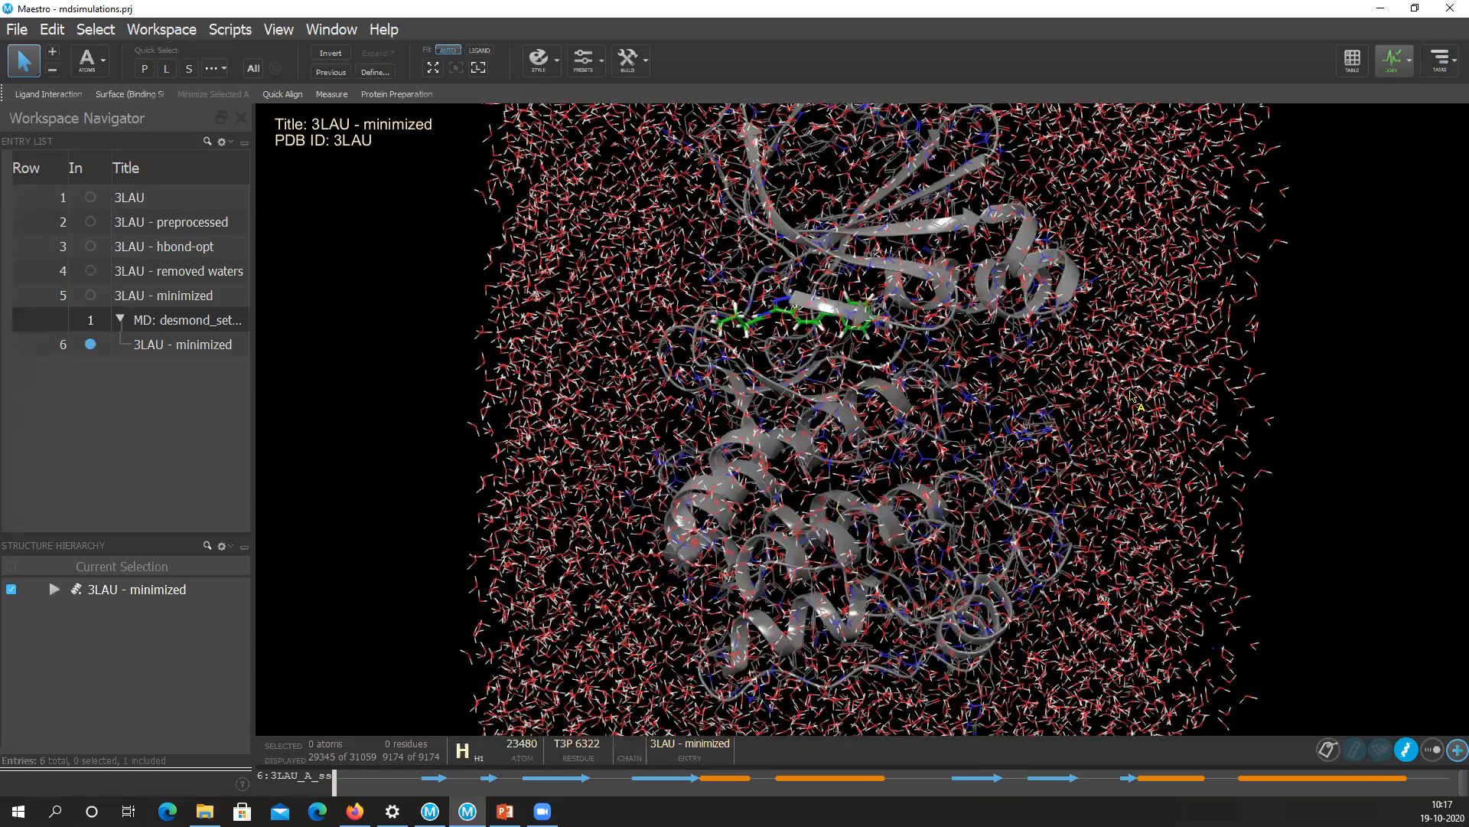
pyautogui.scroll(-4, 1003, 429)
pyautogui.moveTo(903, 531); pyautogui.dragTo(1063, 527, button='middle')
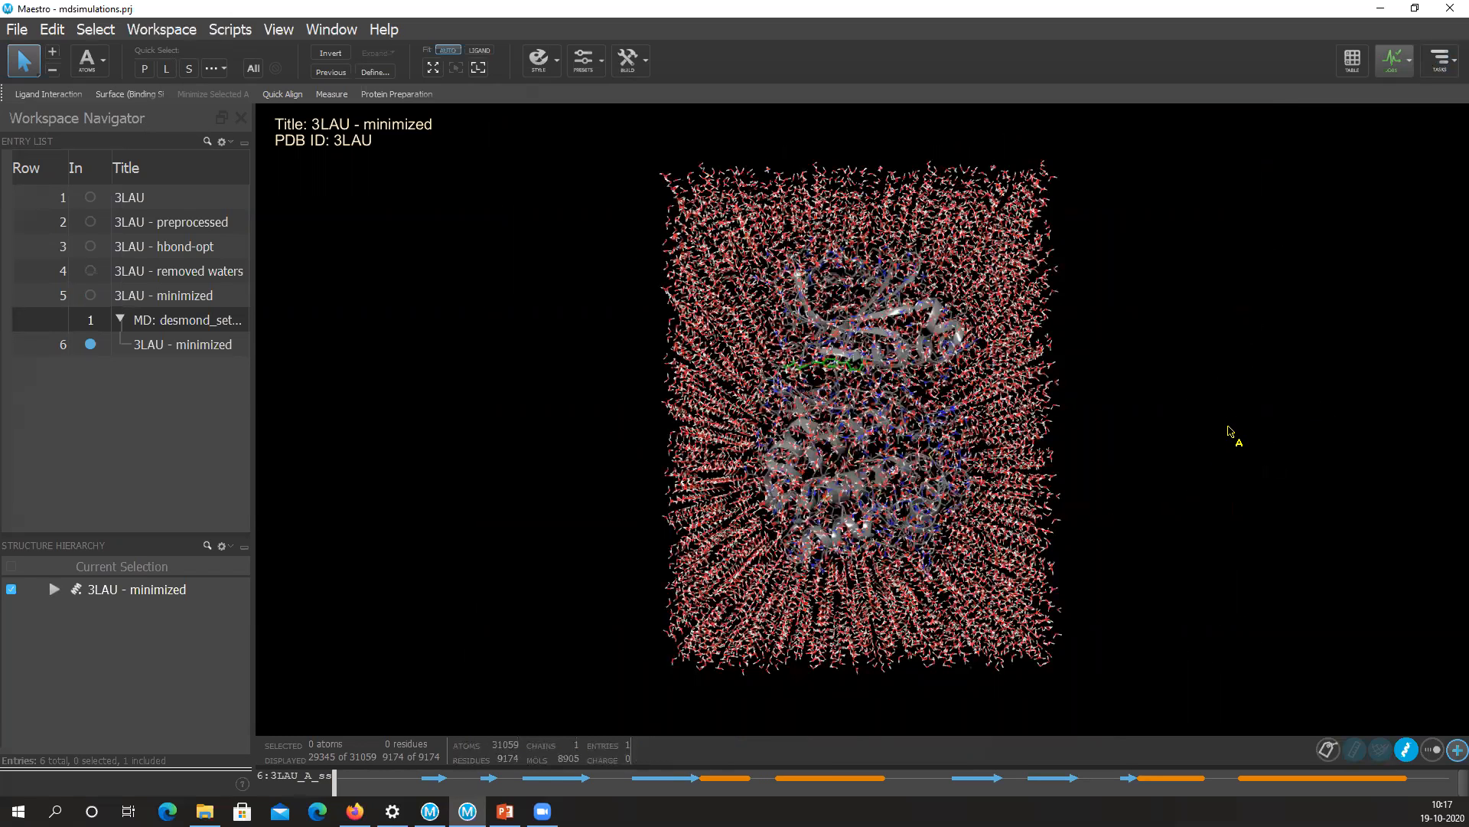
# Open Desmond's Molecular Dynamics setup for the solvated system.
pyautogui.click(1445, 75)
pyautogui.click(1200, 104)
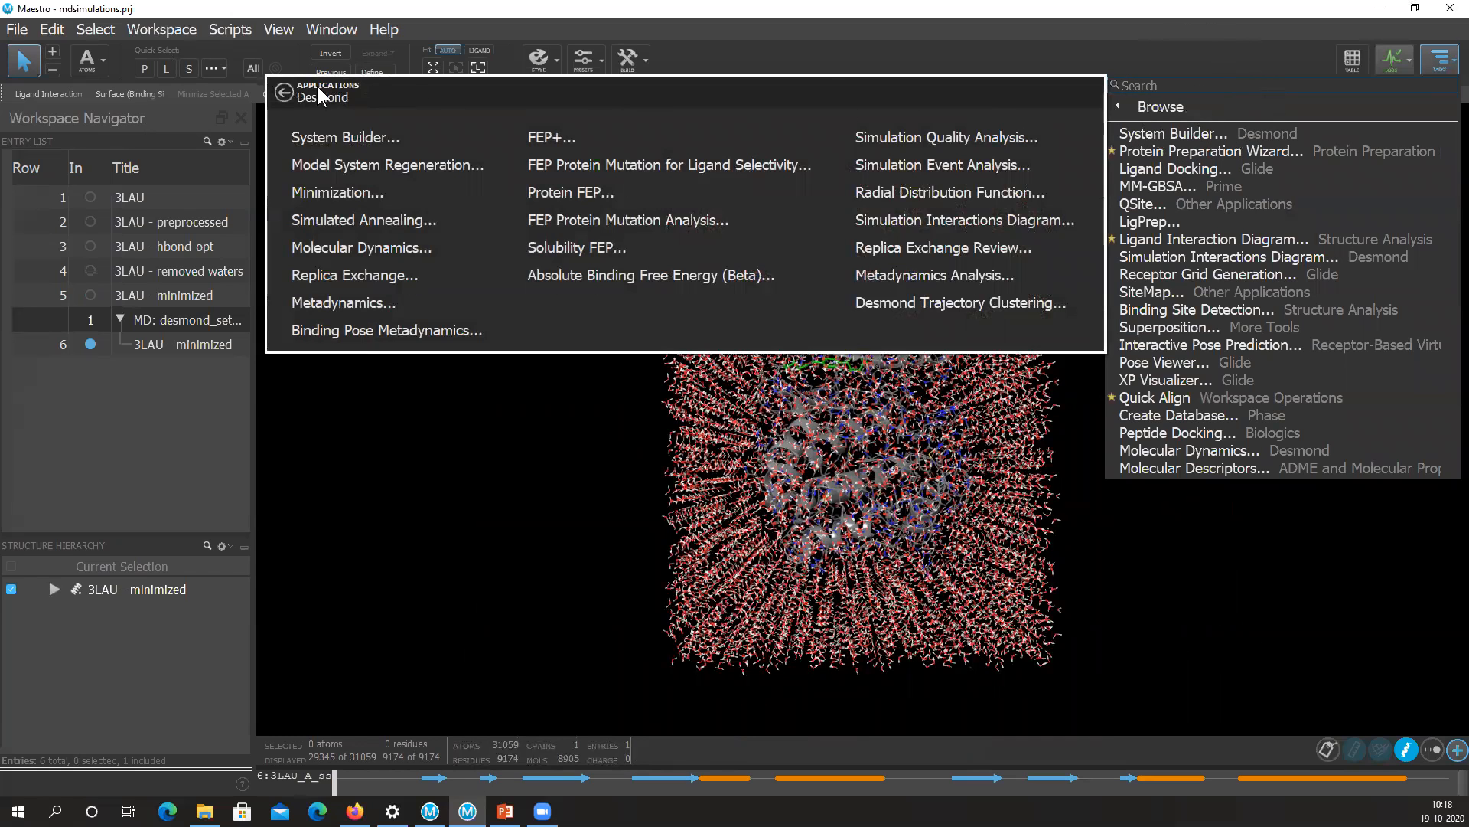
pyautogui.click(1157, 109)
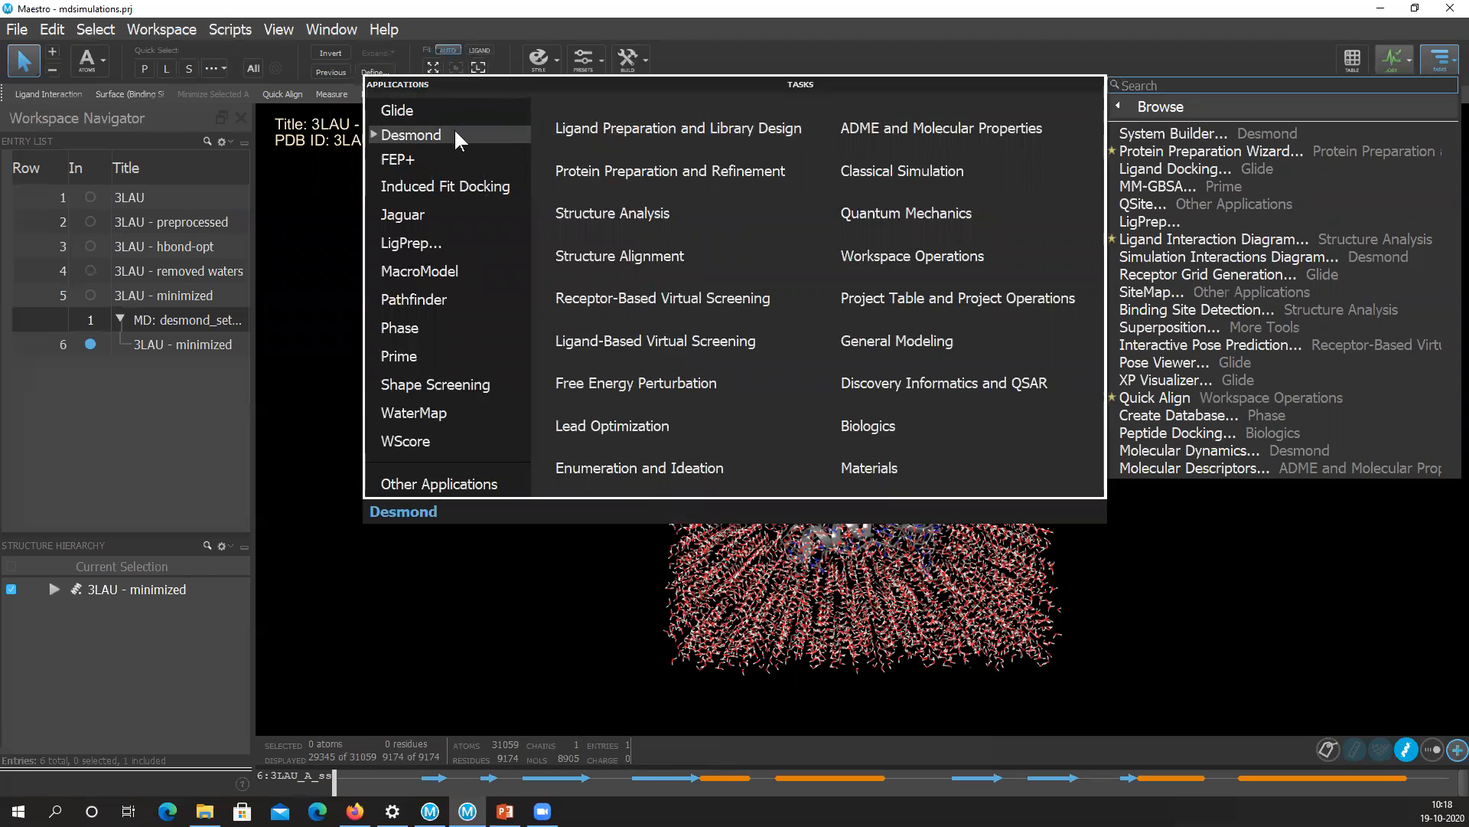
pyautogui.click(455, 136)
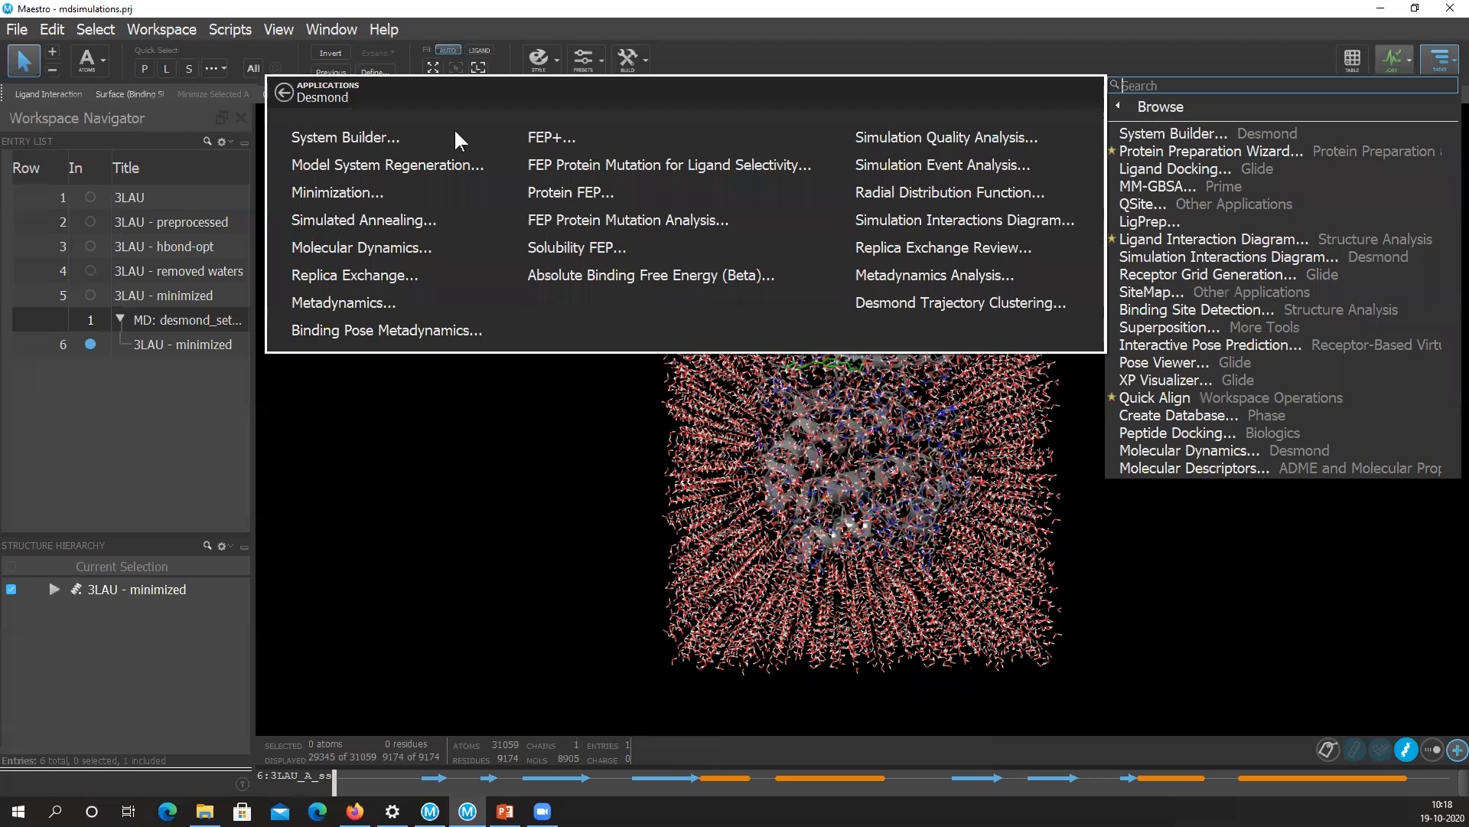
pyautogui.click(408, 251)
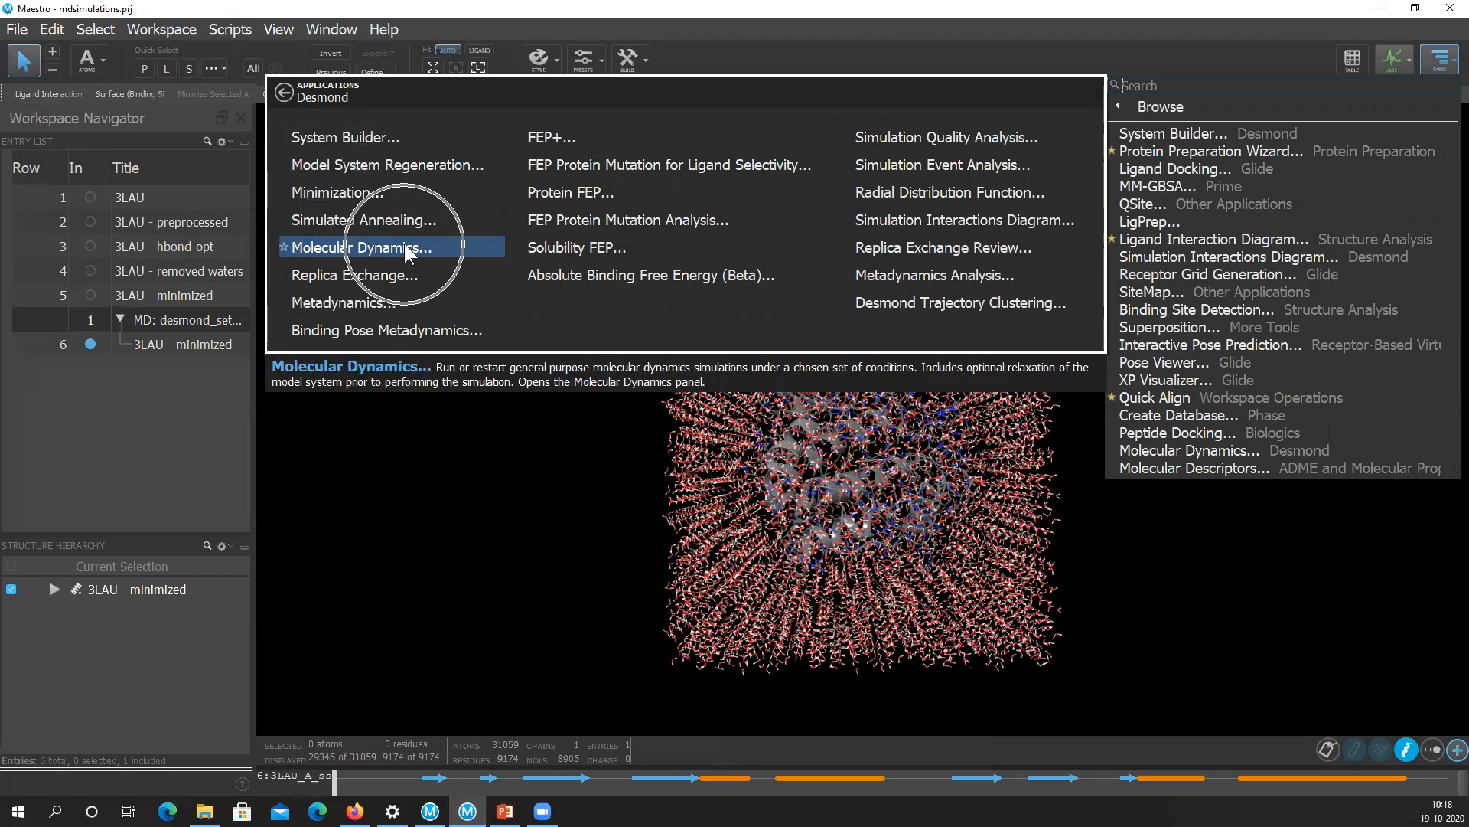
pyautogui.click(408, 251)
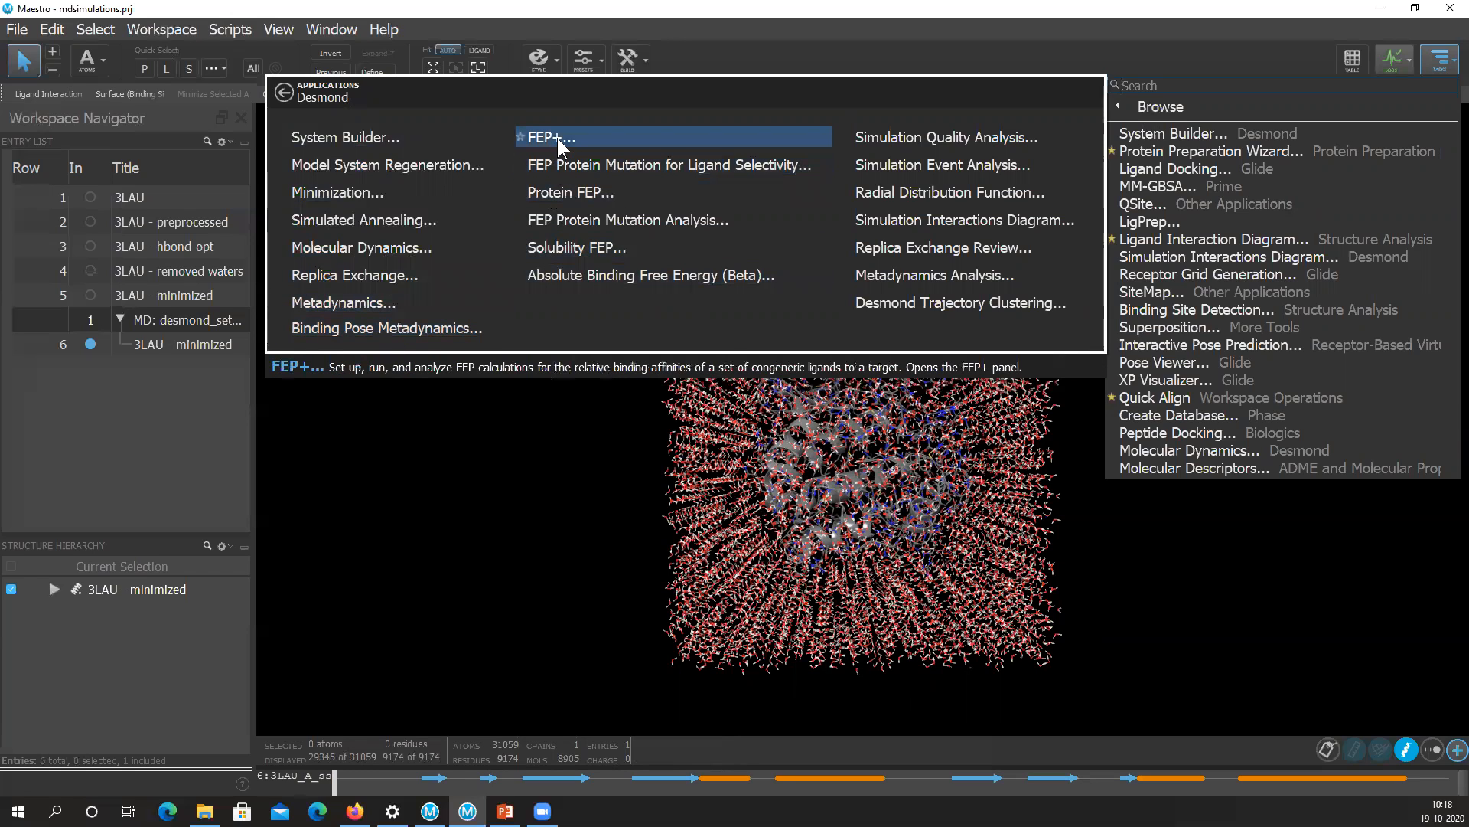
pyautogui.click(376, 244)
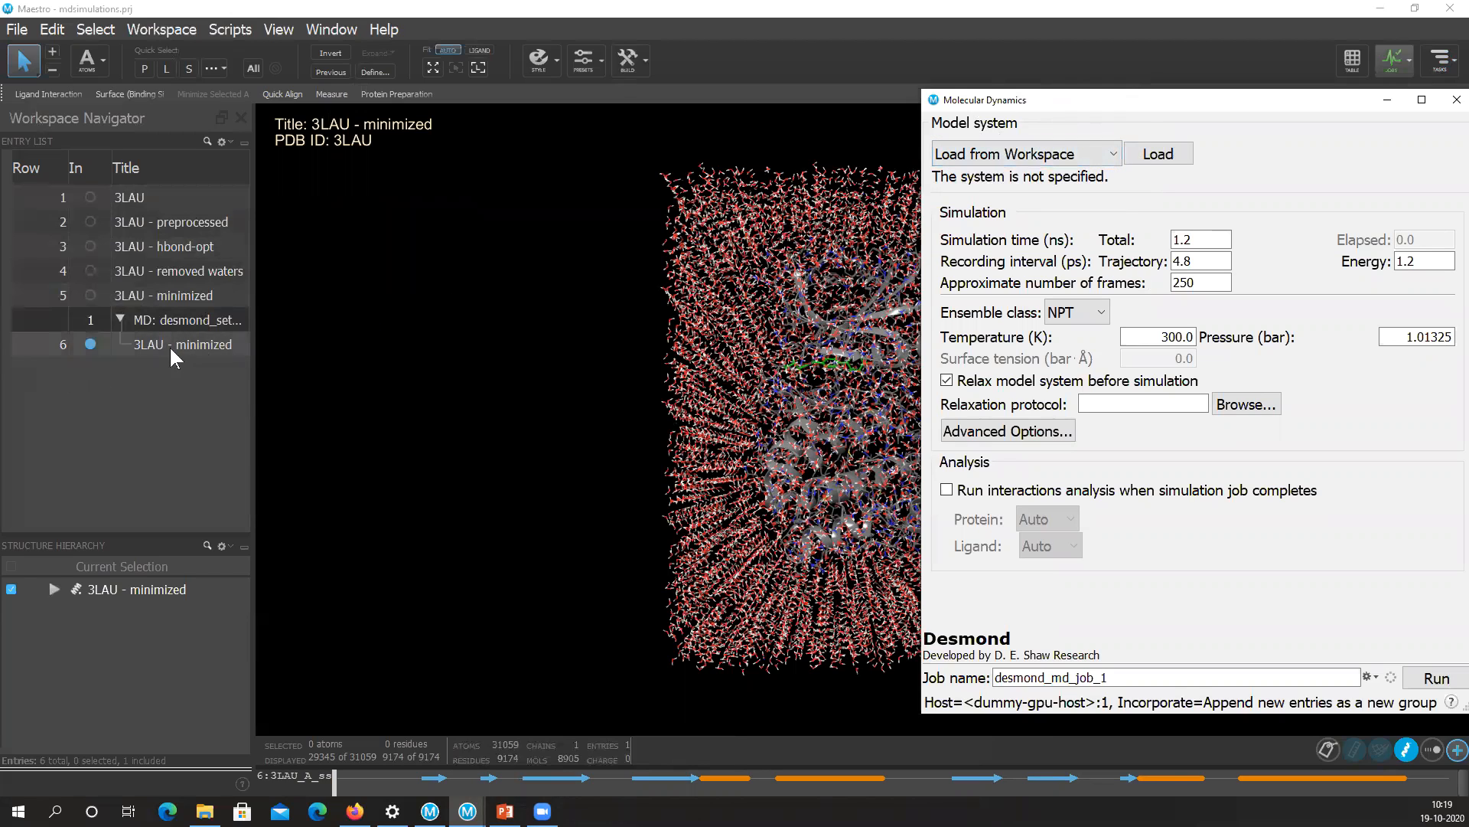
# Load the solvated 3LAU system from the workspace as the simulation's model system and move the dialog off the structure.
pyautogui.click(1111, 156)
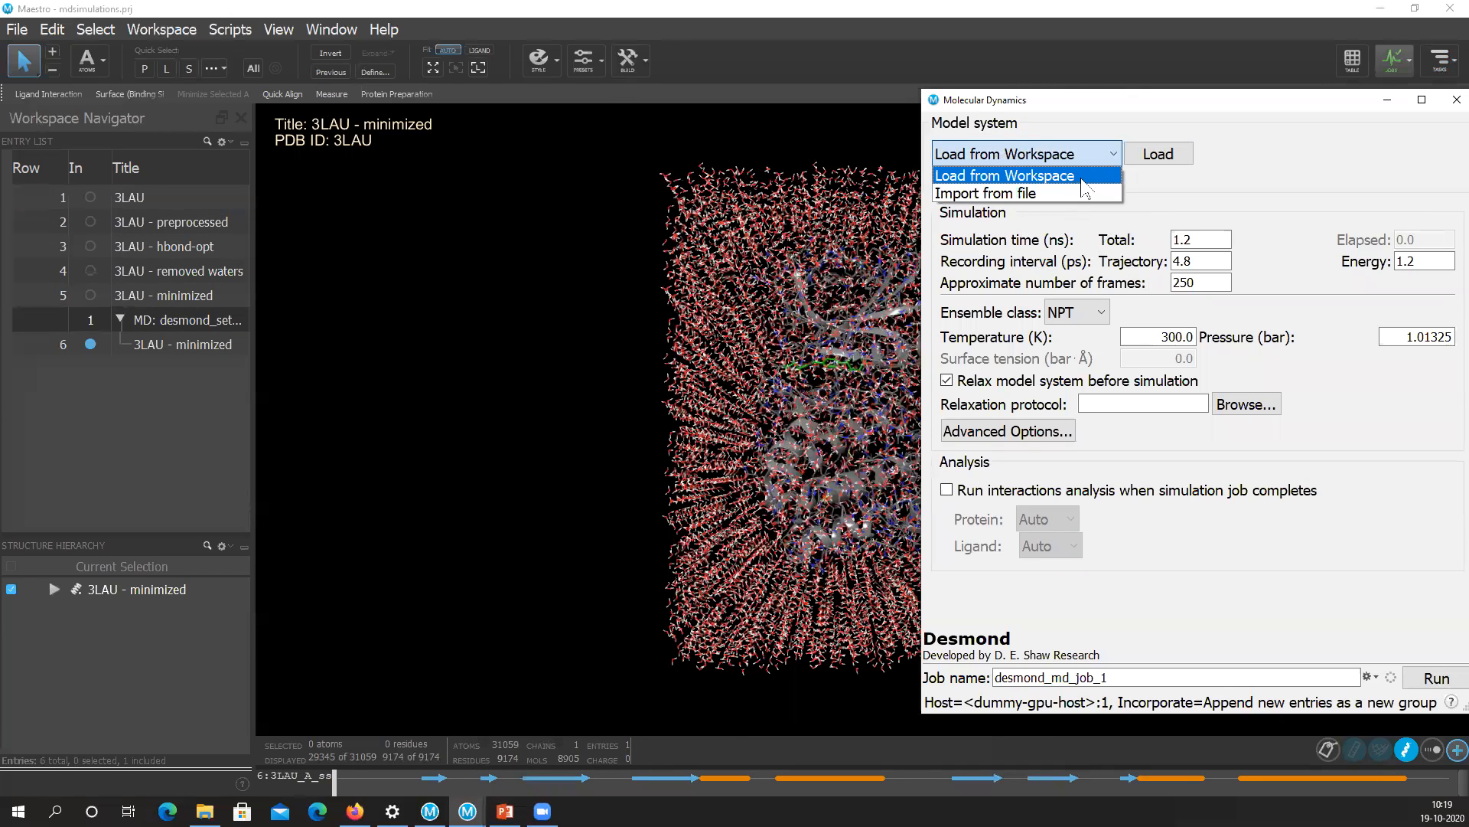
pyautogui.click(1082, 180)
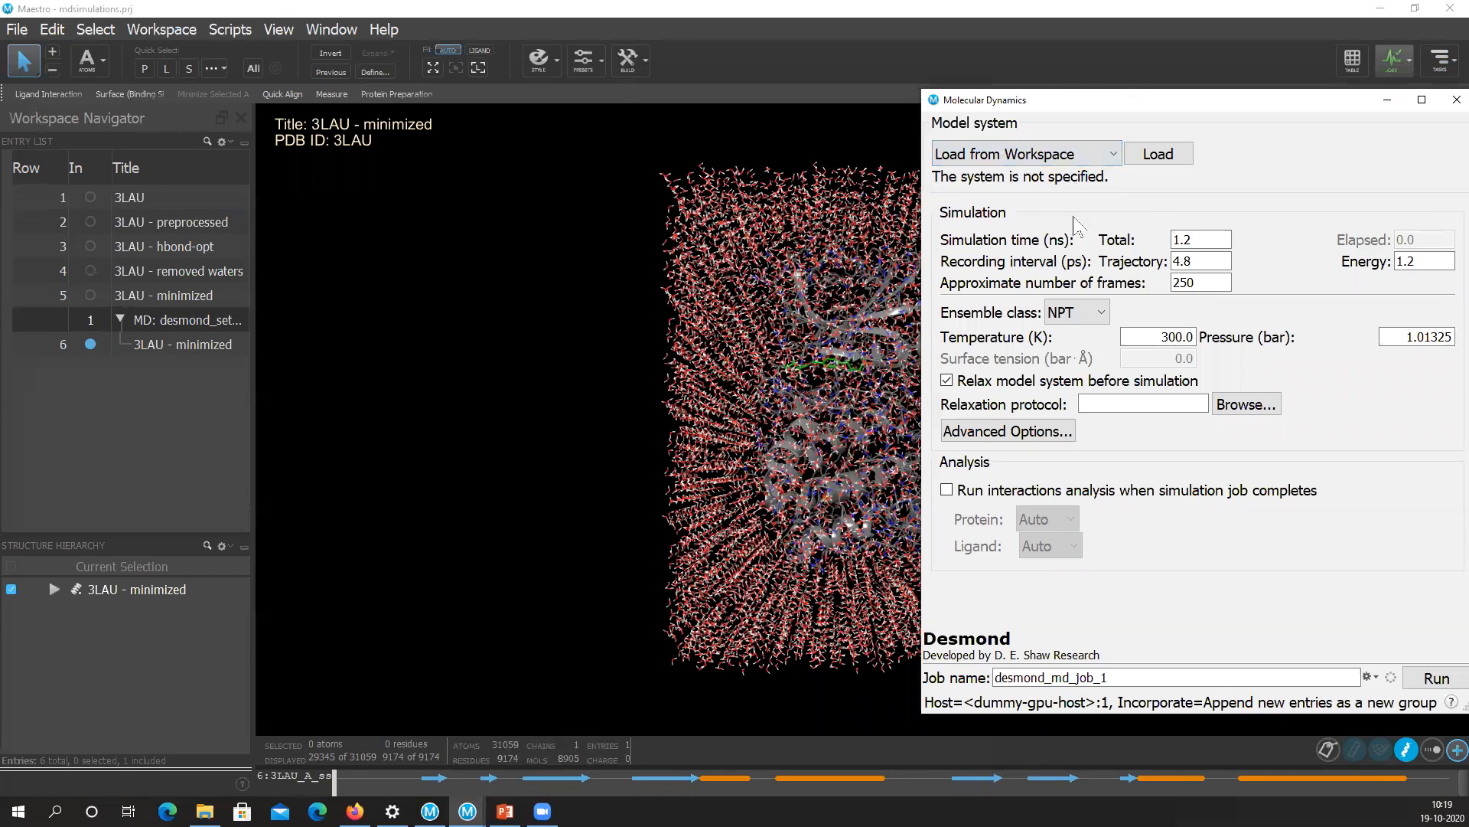
pyautogui.click(1160, 163)
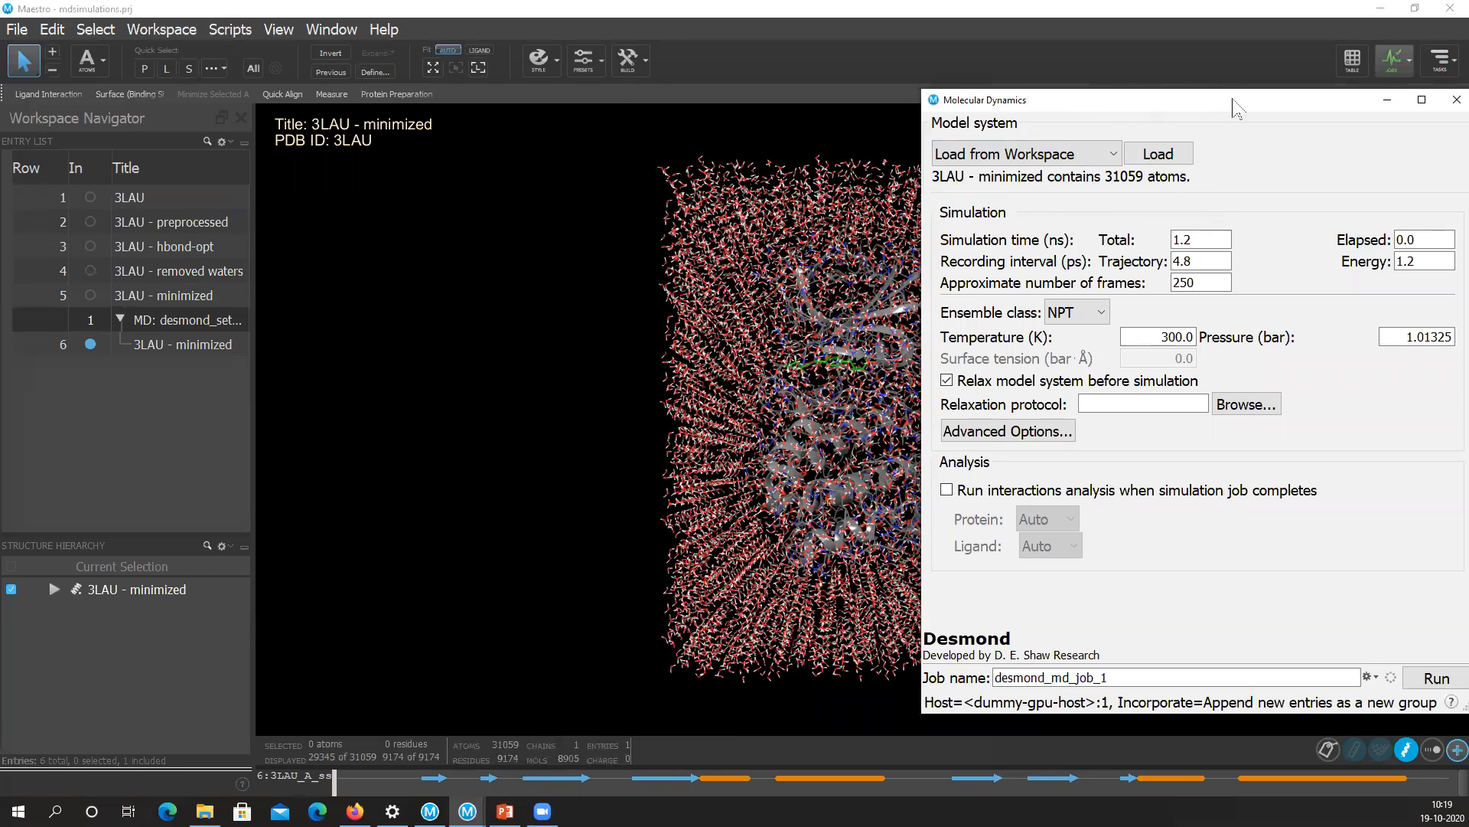
pyautogui.moveTo(1235, 107); pyautogui.dragTo(403, 121)
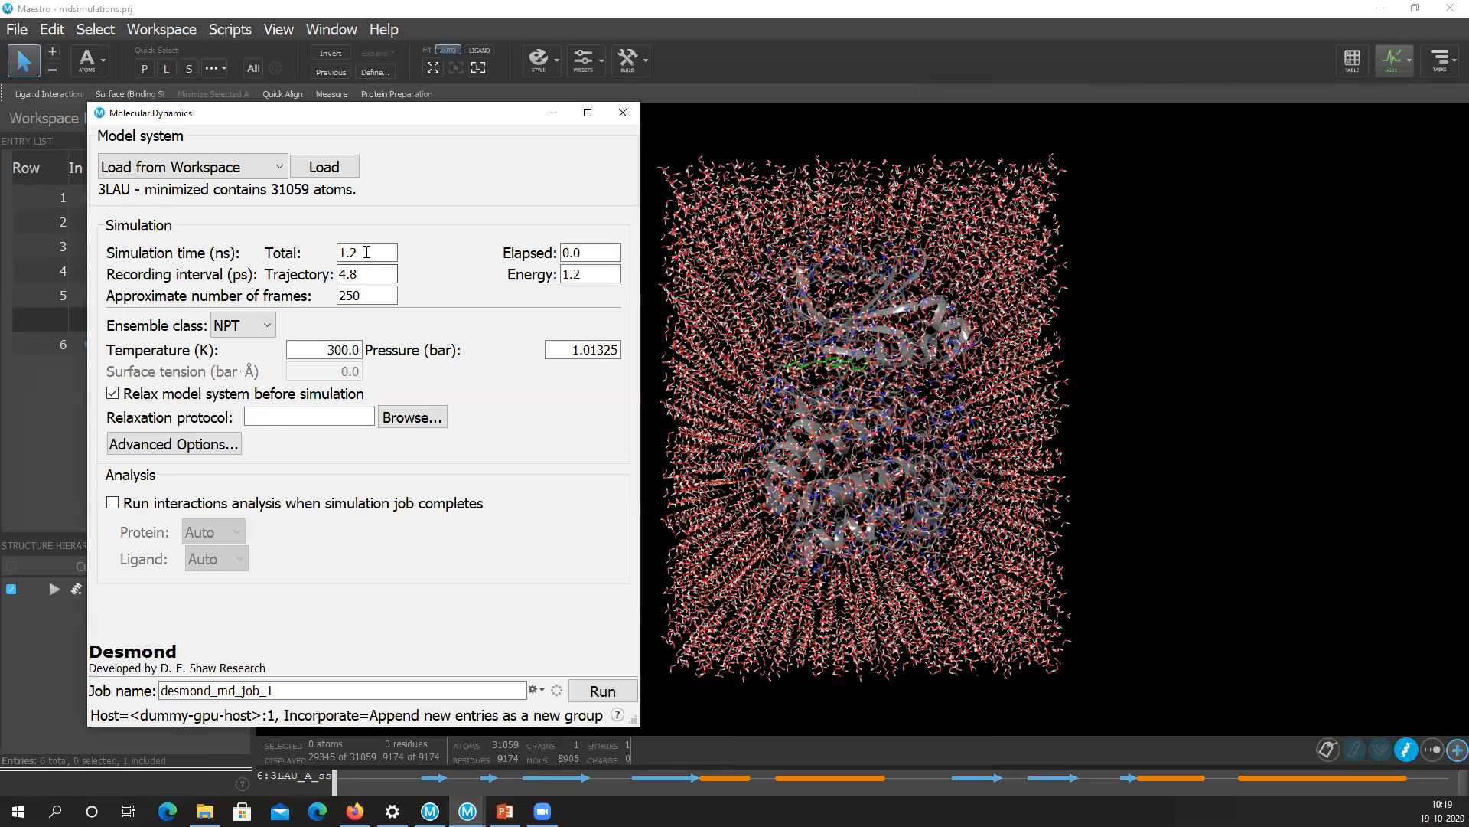
# Set the total simulation time to 10 ns and the energy recording interval to 10 ps.
pyautogui.click(367, 252)
pyautogui.doubleClick(367, 252)
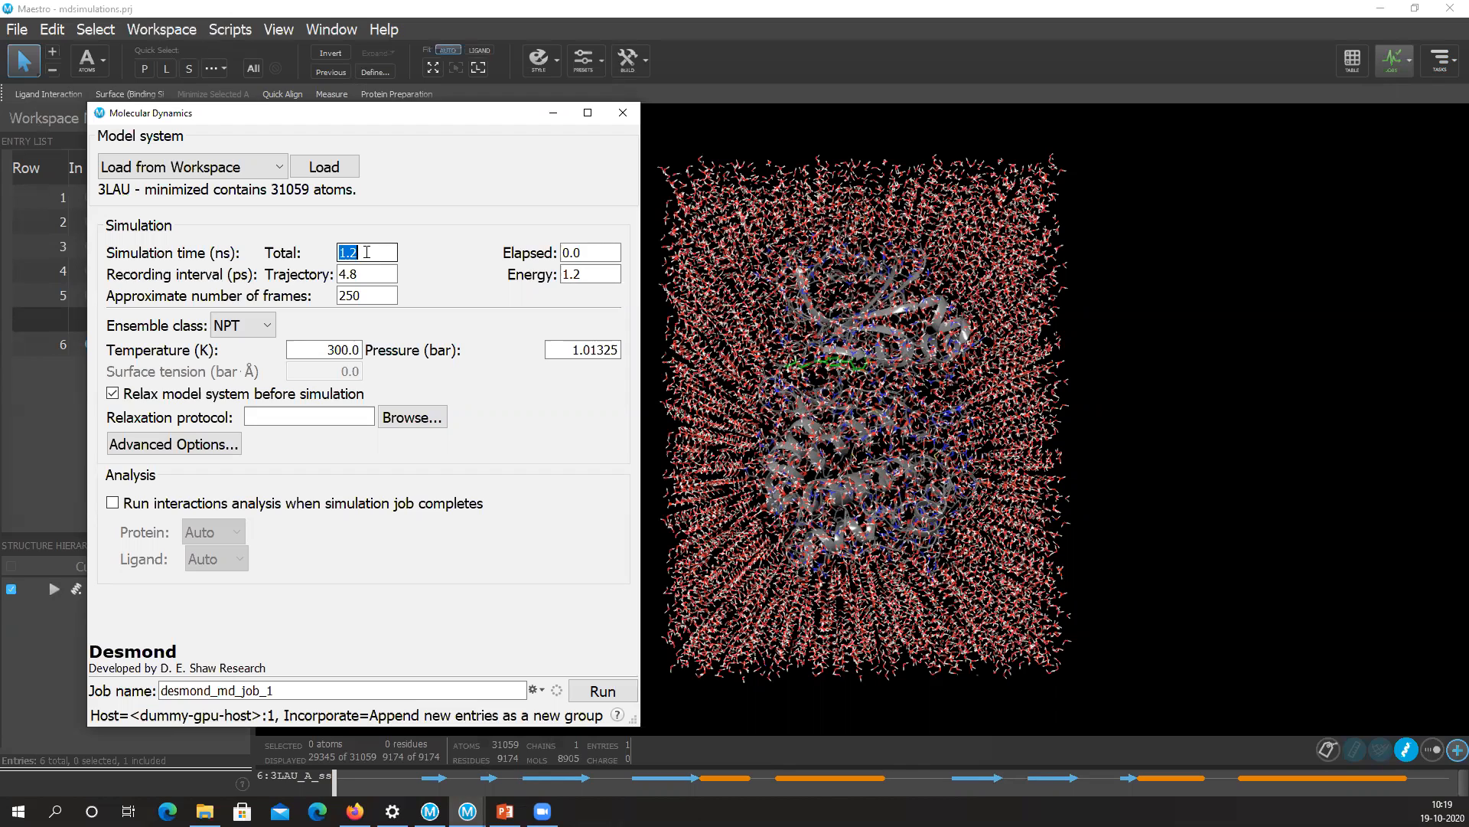
pyautogui.write('10')
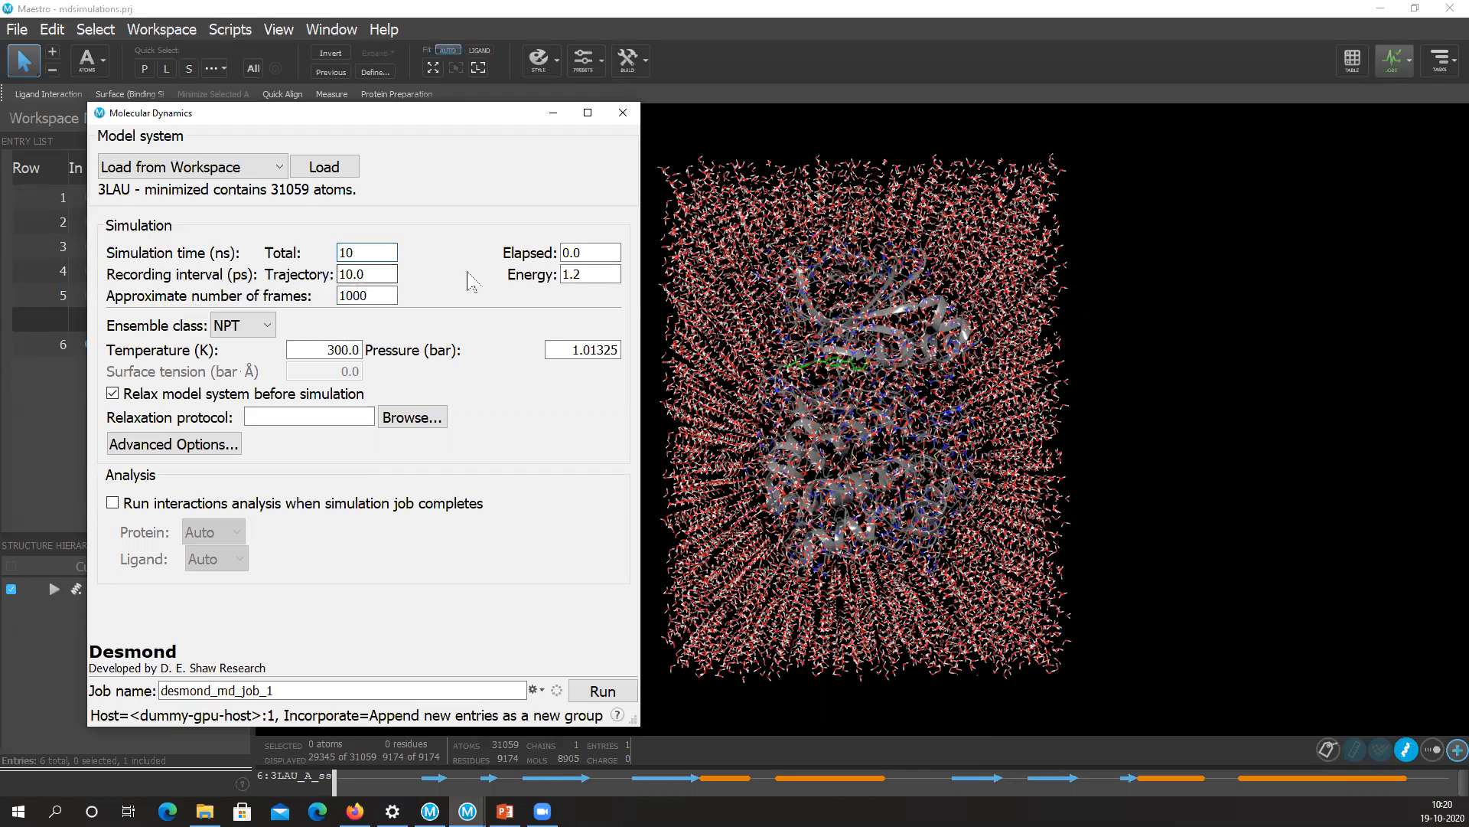
pyautogui.doubleClick(587, 277)
pyautogui.write('10')
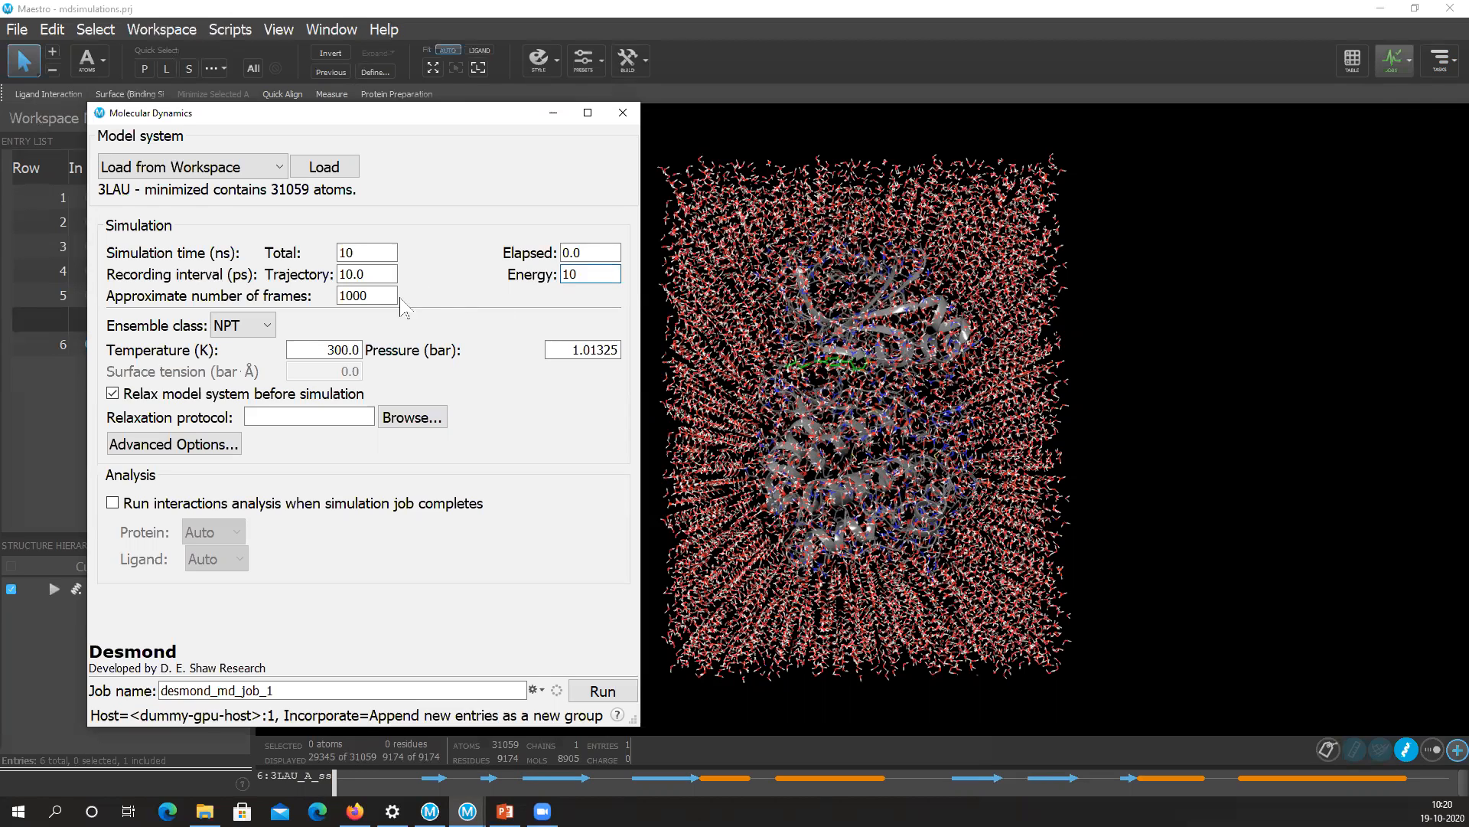
pyautogui.click(375, 277)
pyautogui.click(372, 276)
pyautogui.click(375, 275)
# Choose NPT as the ensemble class and review the simulation's temperature and pressure values.
pyautogui.click(264, 327)
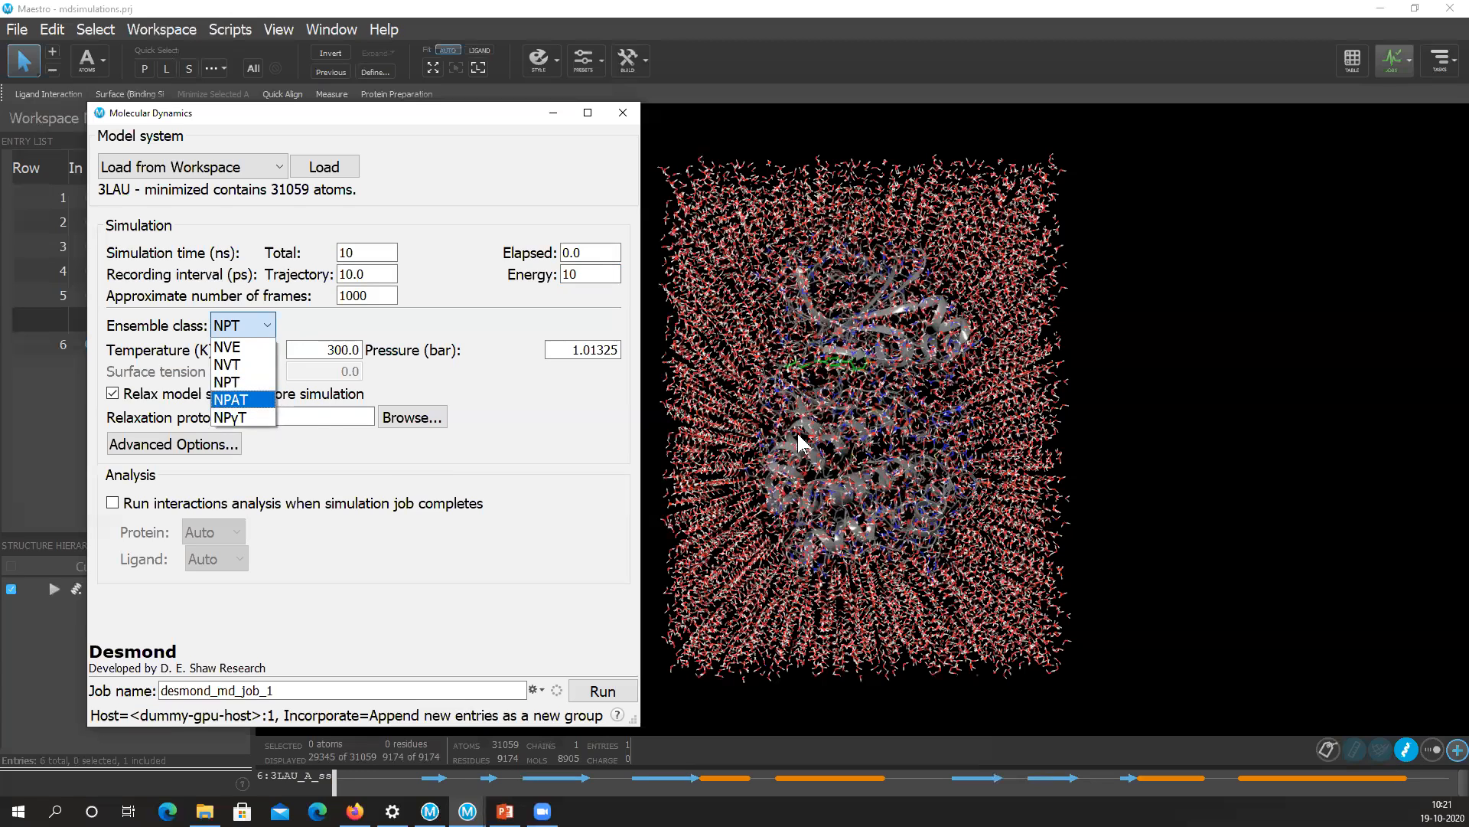
pyautogui.click(256, 382)
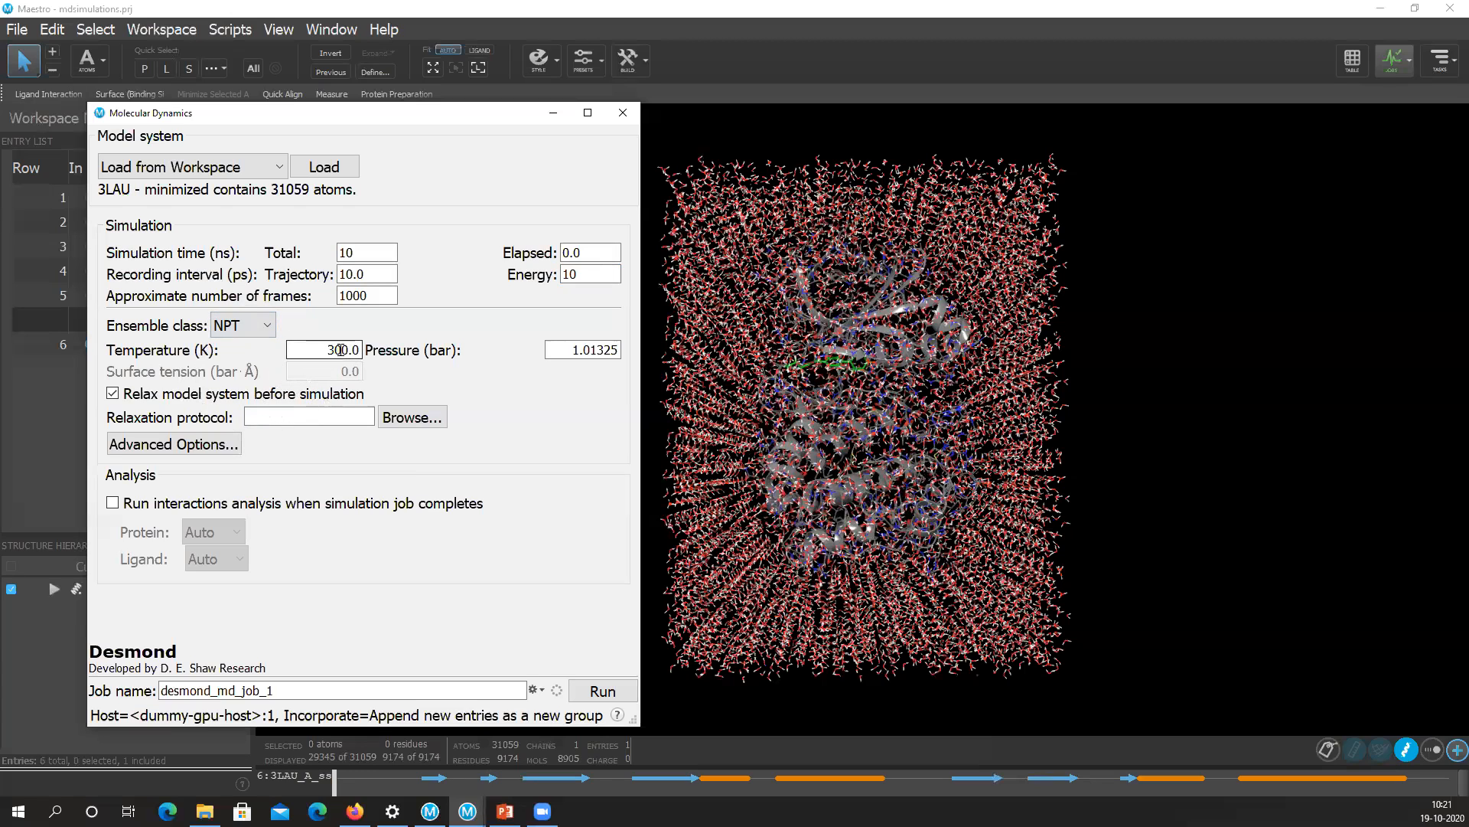
pyautogui.click(604, 349)
pyautogui.press('ctrl')
pyautogui.press('ctrl')
pyautogui.press('ctrl')
pyautogui.press('ctrl')
pyautogui.press('ctrl')
# Open the simulation's advanced options and review the RESPA integrator time steps and the ensemble's thermostat and barostat settings.
pyautogui.click(145, 447)
pyautogui.press('ctrl')
pyautogui.press('ctrl')
pyautogui.press('ctrl')
pyautogui.press('ctrl')
pyautogui.press('ctrl')
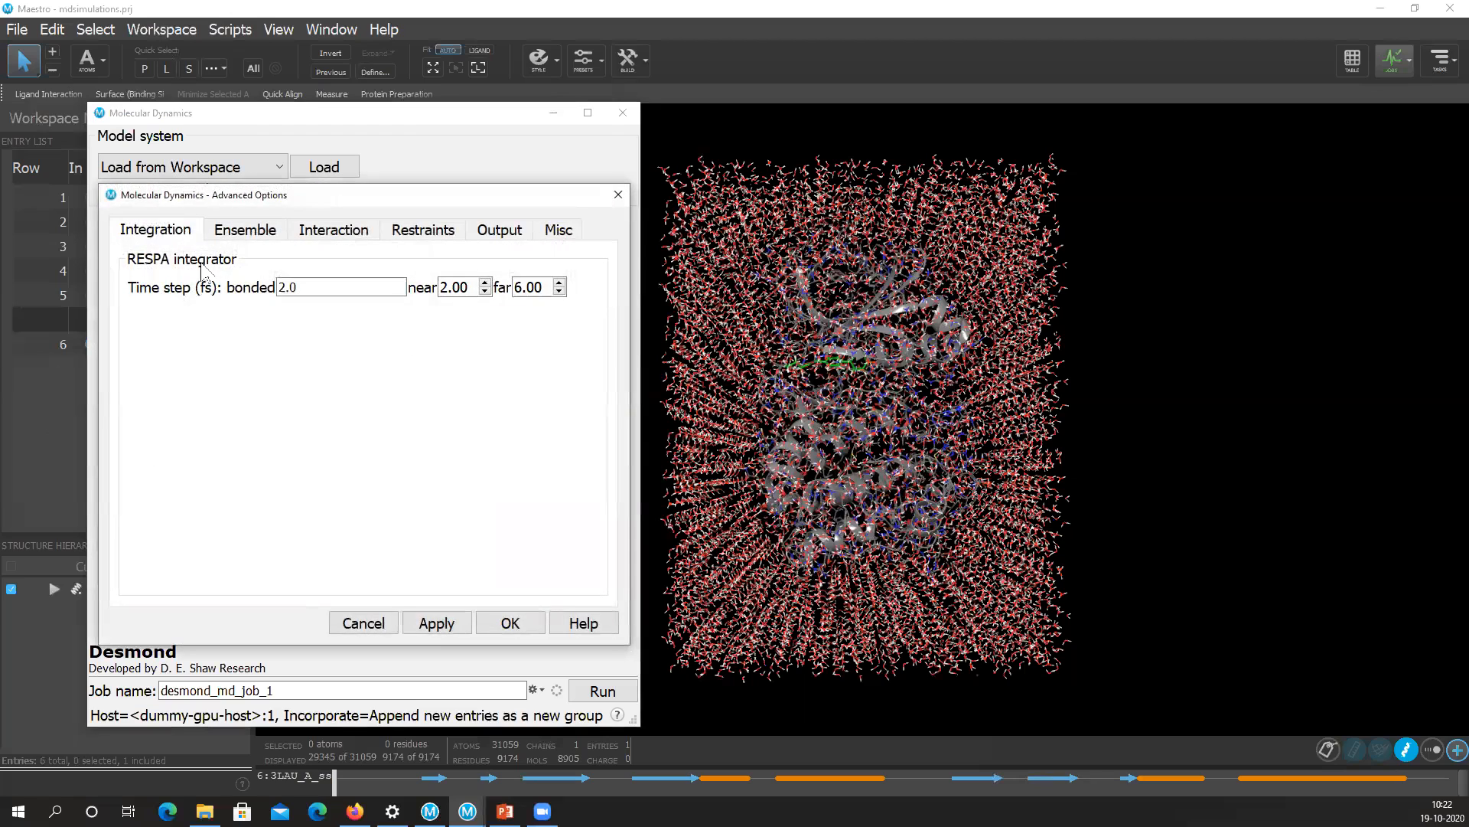
pyautogui.press('ctrl')
pyautogui.press('ctrl')
pyautogui.click(252, 239)
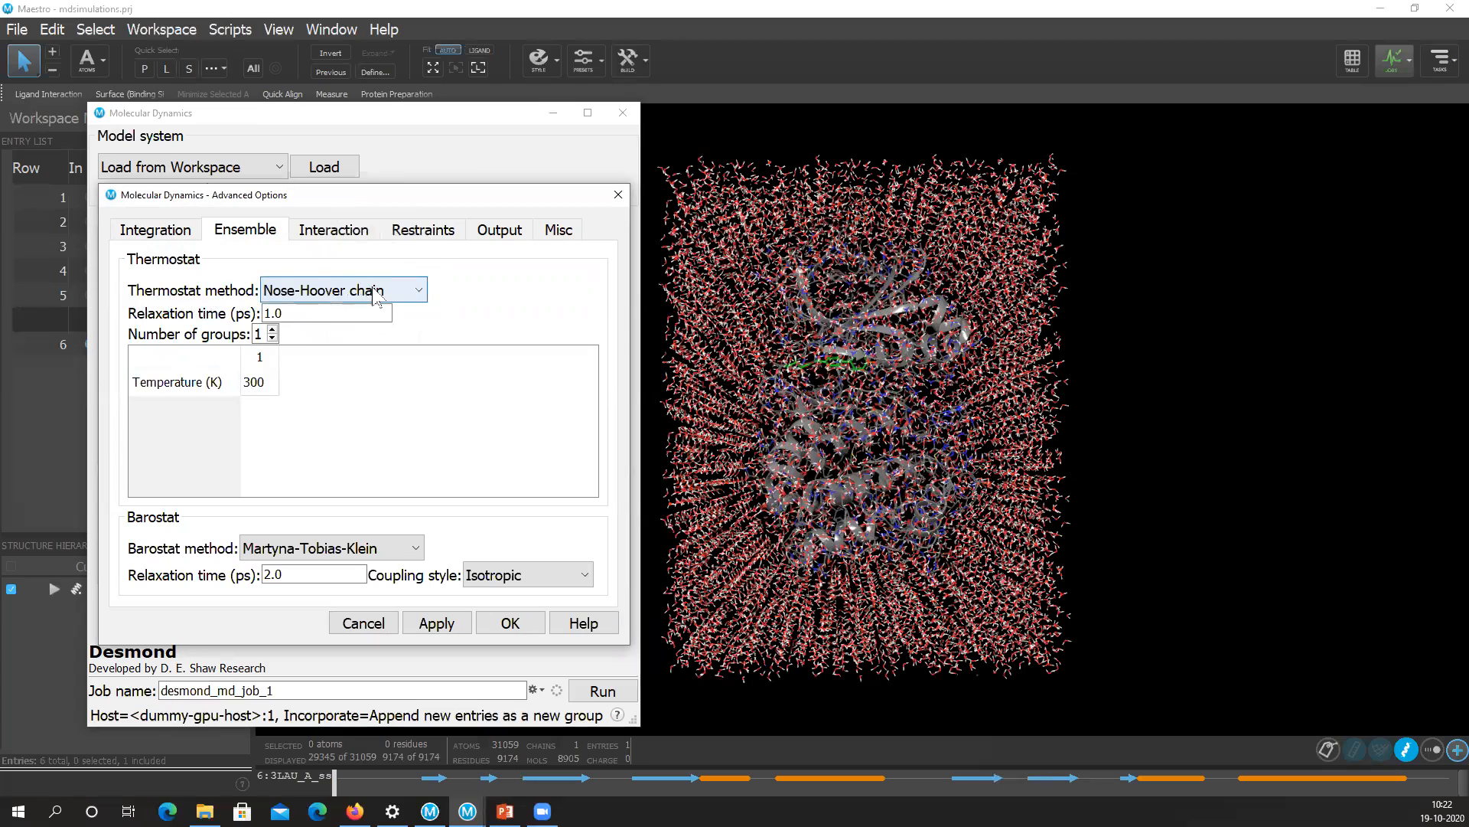
# Check the available thermostat and barostat methods, choosing Nose-Hoover chain and Martyna-Tobias-Klein.
pyautogui.click(414, 292)
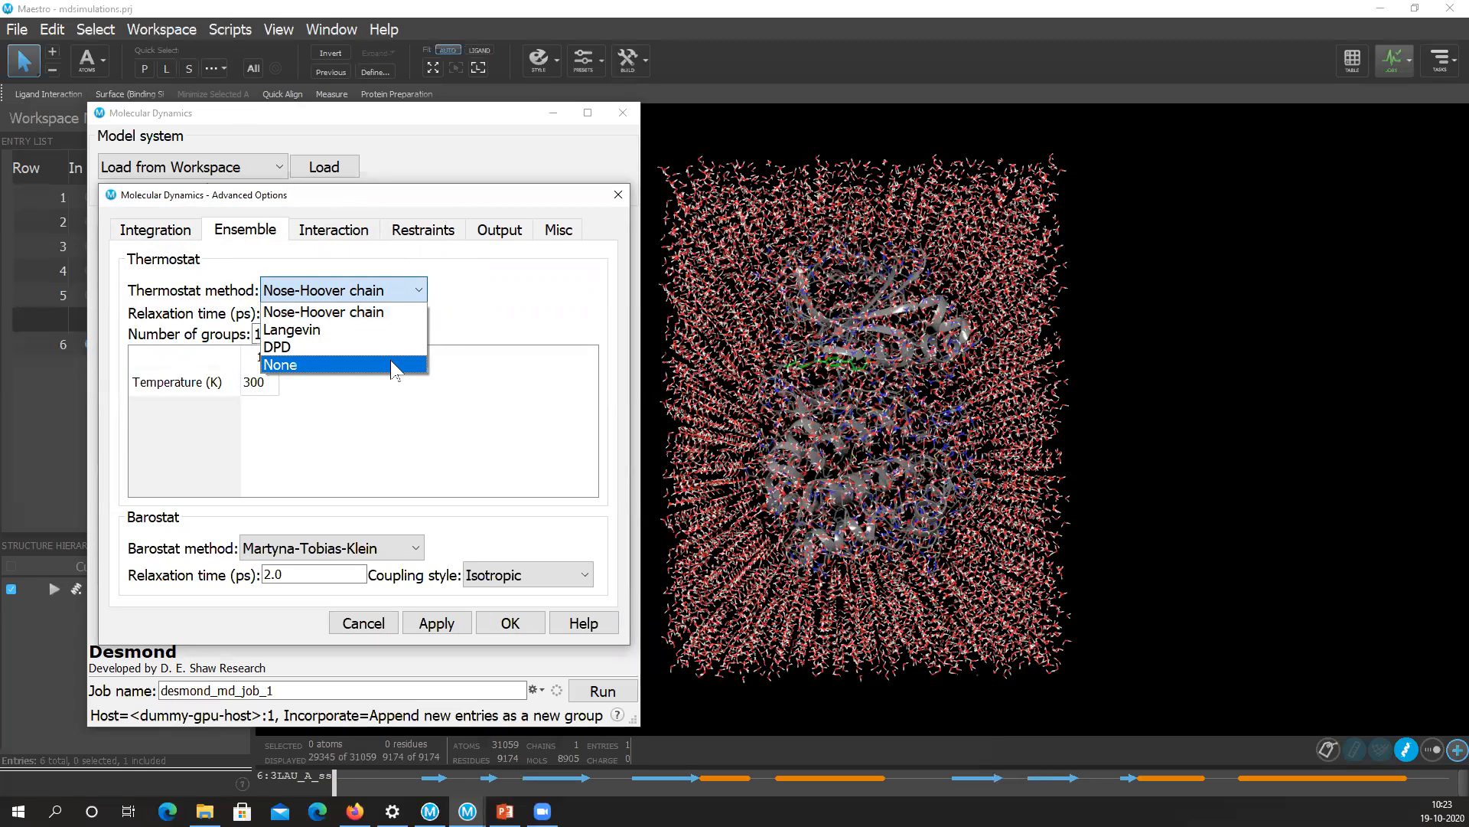
pyautogui.click(398, 320)
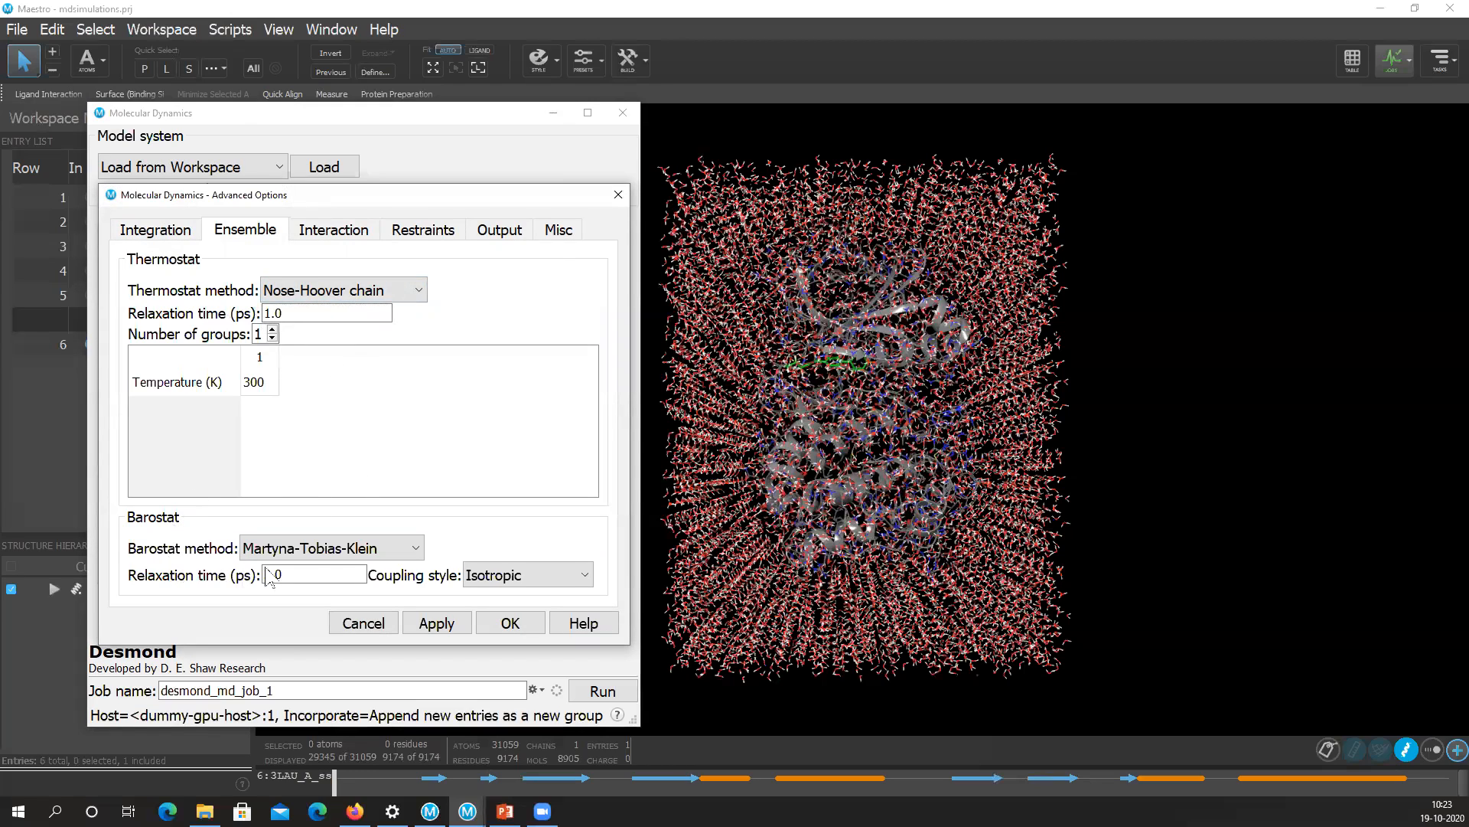
pyautogui.click(411, 550)
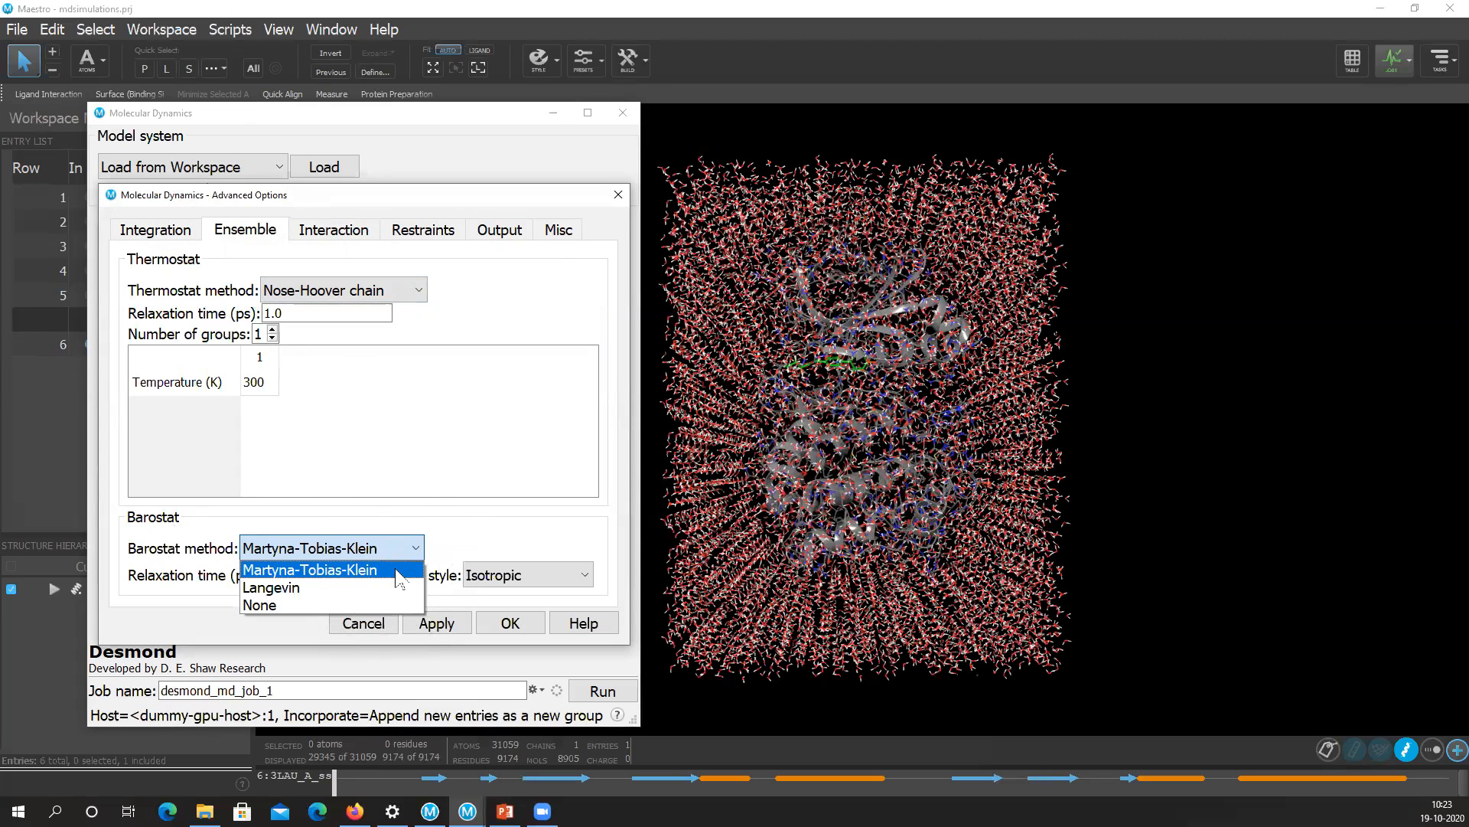
pyautogui.click(399, 576)
# Review the Coulombic interaction settings, choosing Cutoff as the short range method and checking the cutoff radius.
pyautogui.click(337, 239)
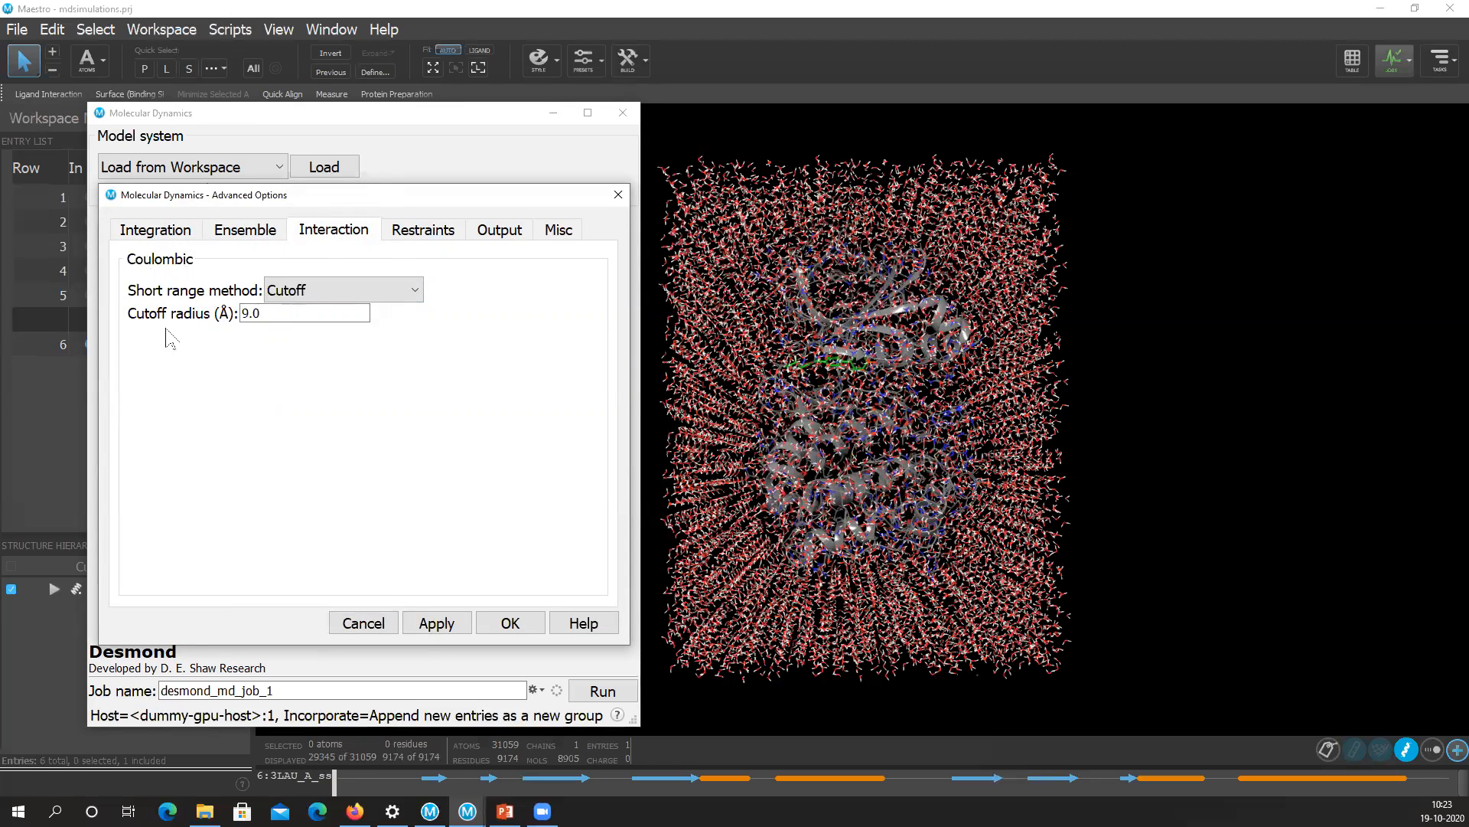
pyautogui.click(407, 299)
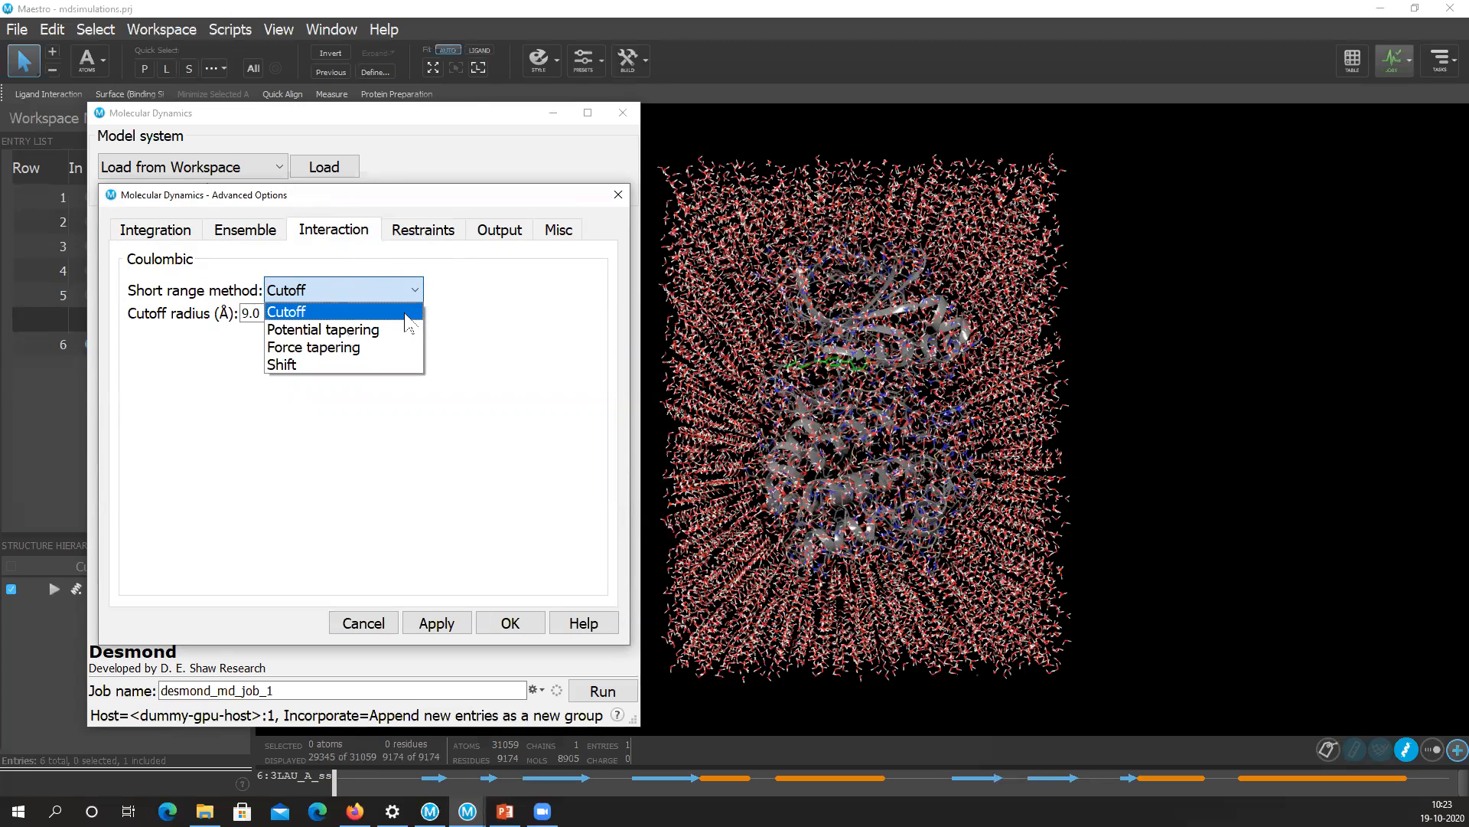
pyautogui.click(406, 313)
pyautogui.click(273, 313)
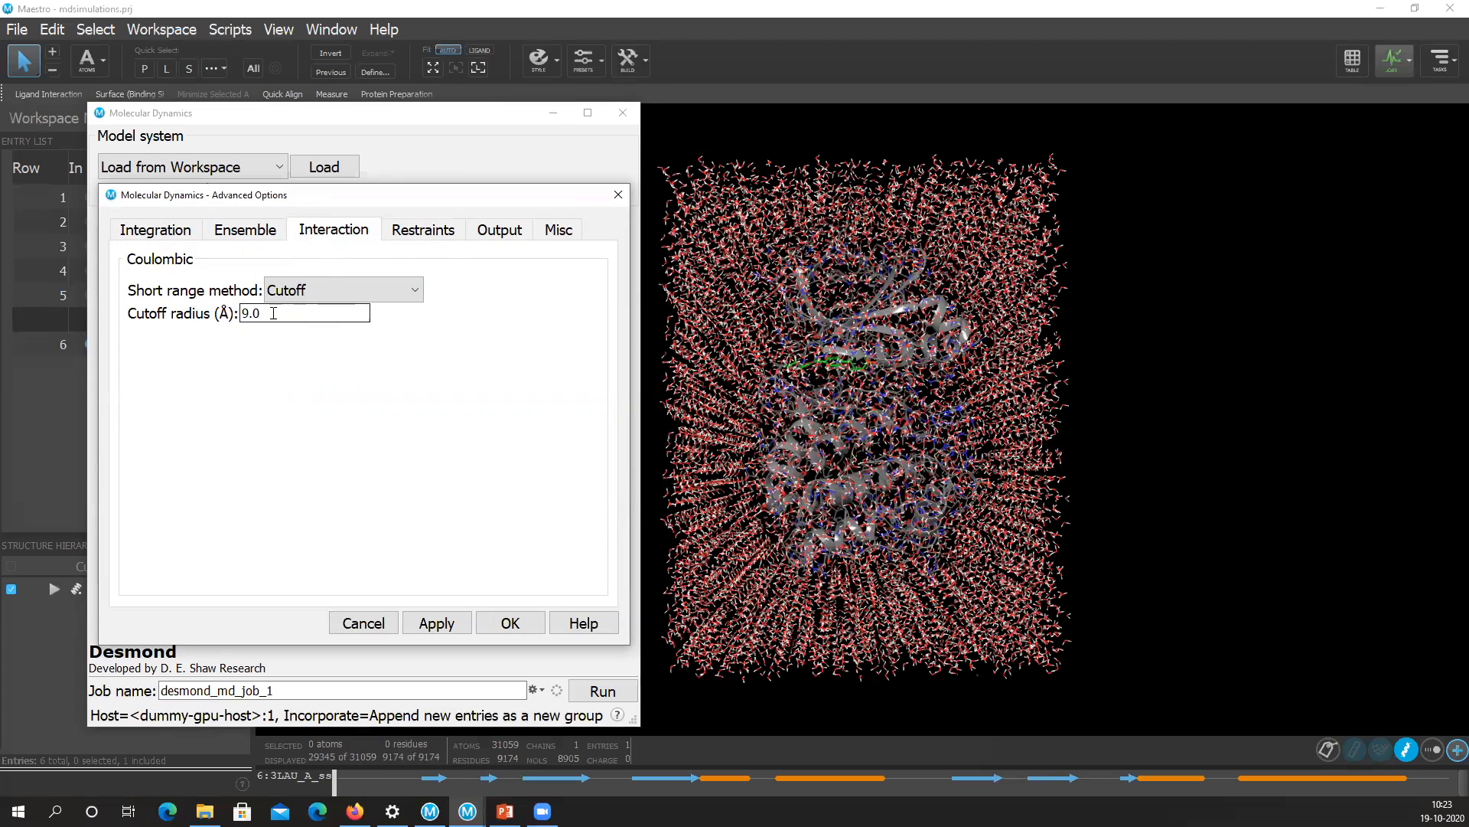
pyautogui.click(269, 310)
# Review the position restraints, the output file and checkpoint recording settings, and the seed and velocity randomization options.
pyautogui.click(412, 239)
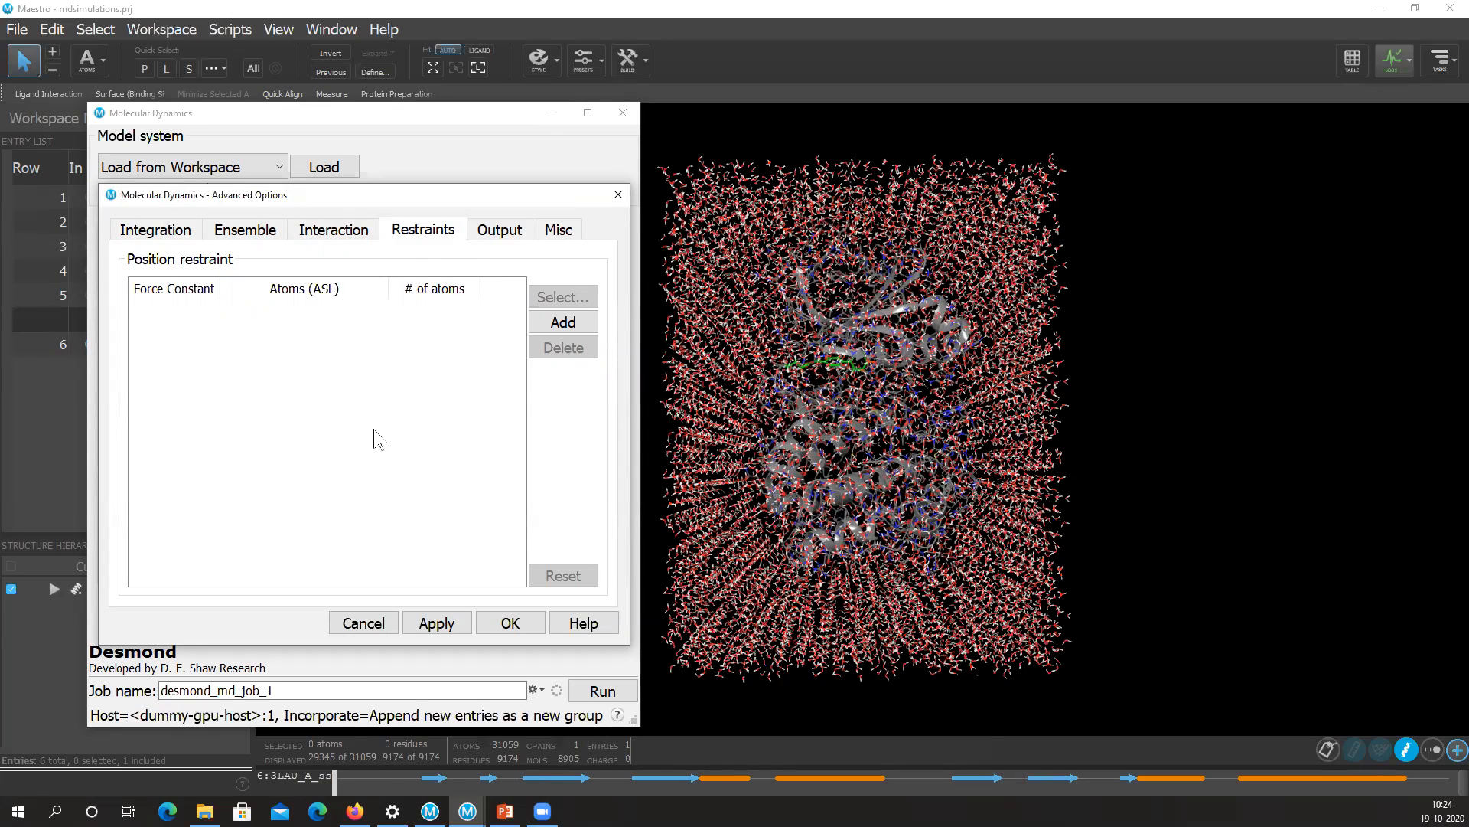
pyautogui.click(553, 329)
pyautogui.press('ctrl')
pyautogui.click(497, 231)
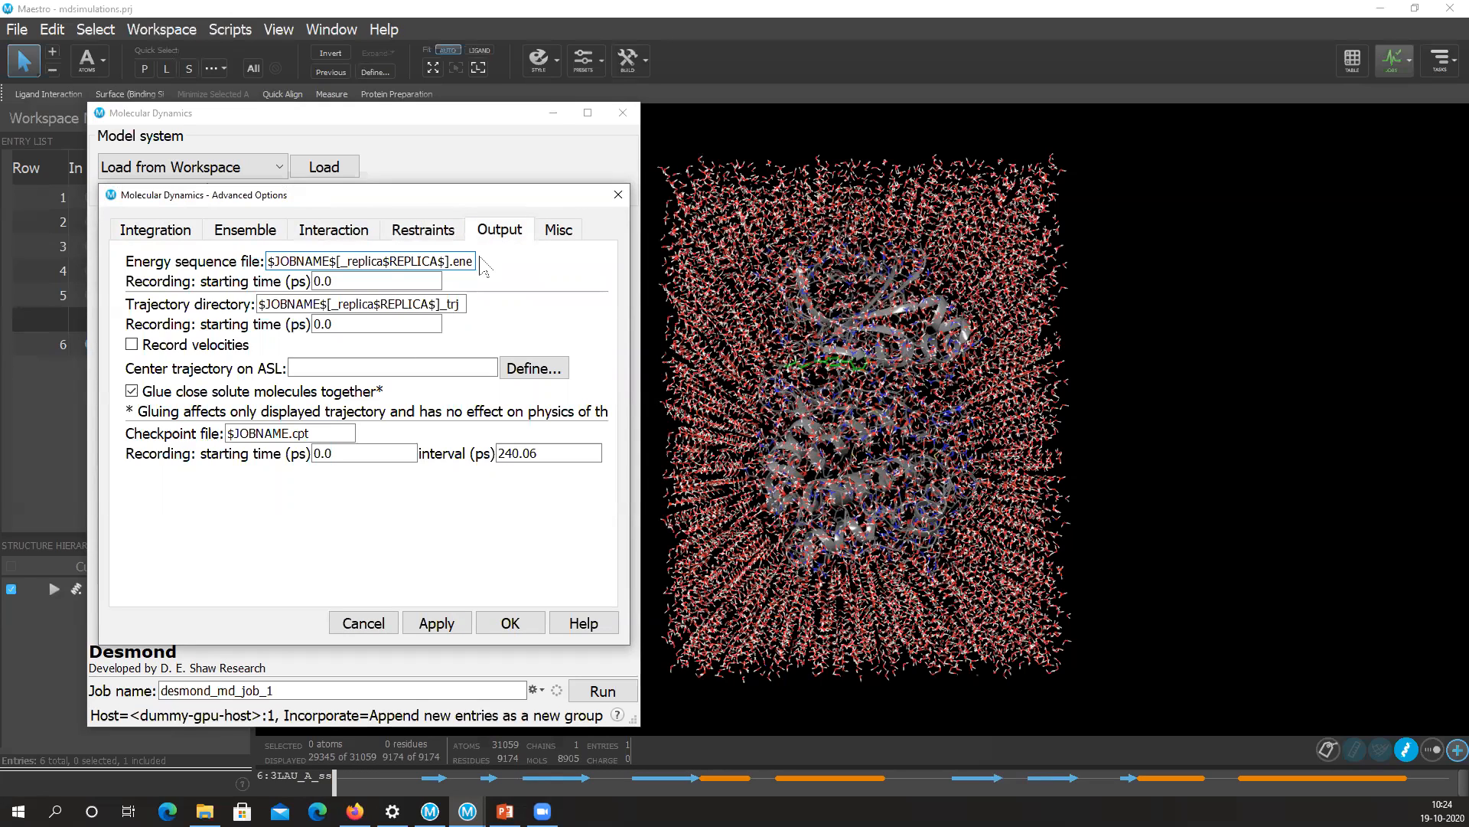
pyautogui.press('ctrl')
pyautogui.press('ctrl')
pyautogui.press('ctrl')
pyautogui.press('ctrl')
pyautogui.click(558, 231)
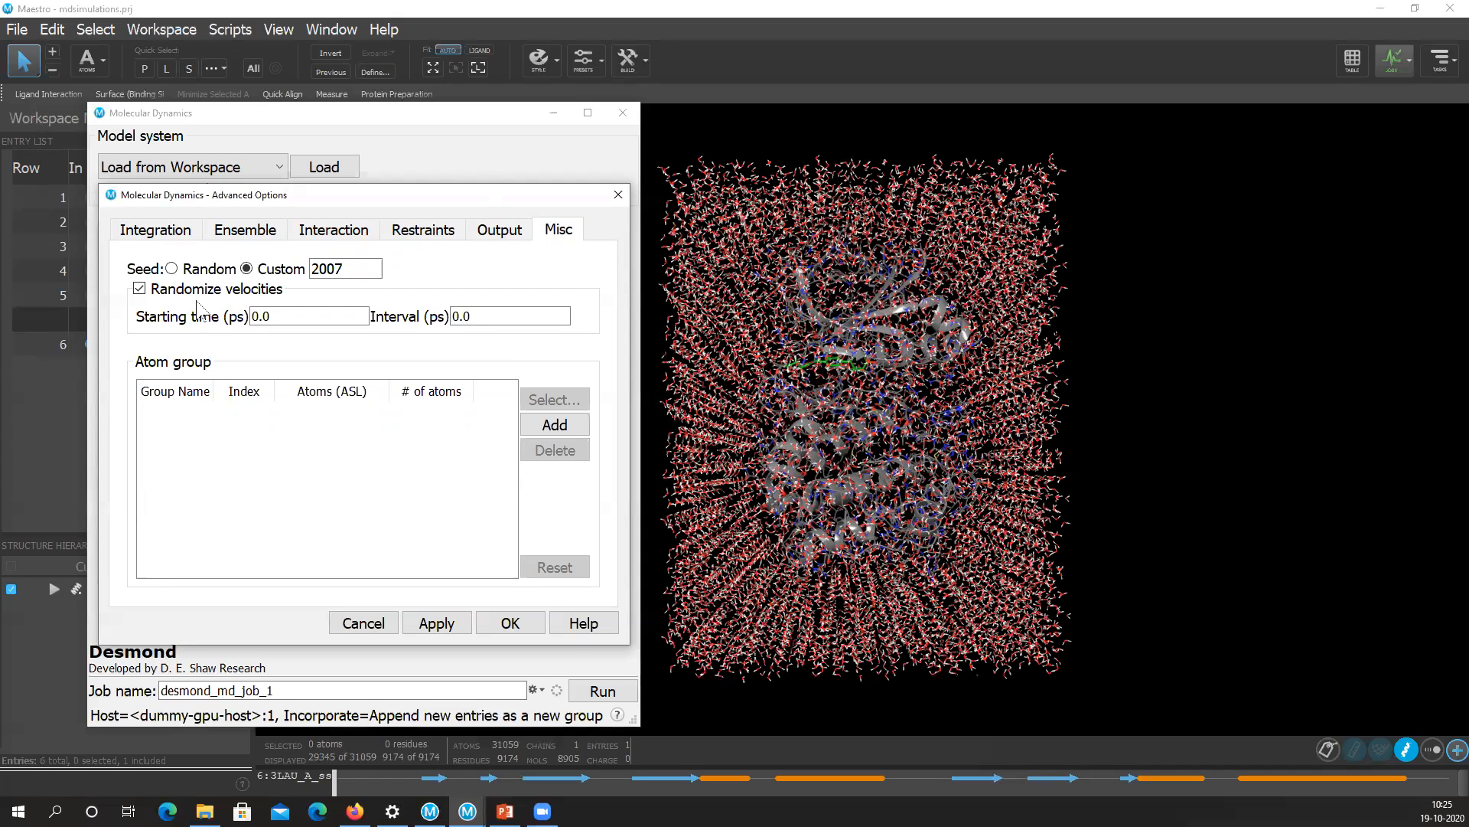
# Move the advanced options off the simulation dialog, recheck its settings from integration through miscellaneous, and cancel it.
pyautogui.moveTo(583, 197); pyautogui.dragTo(1281, 177)
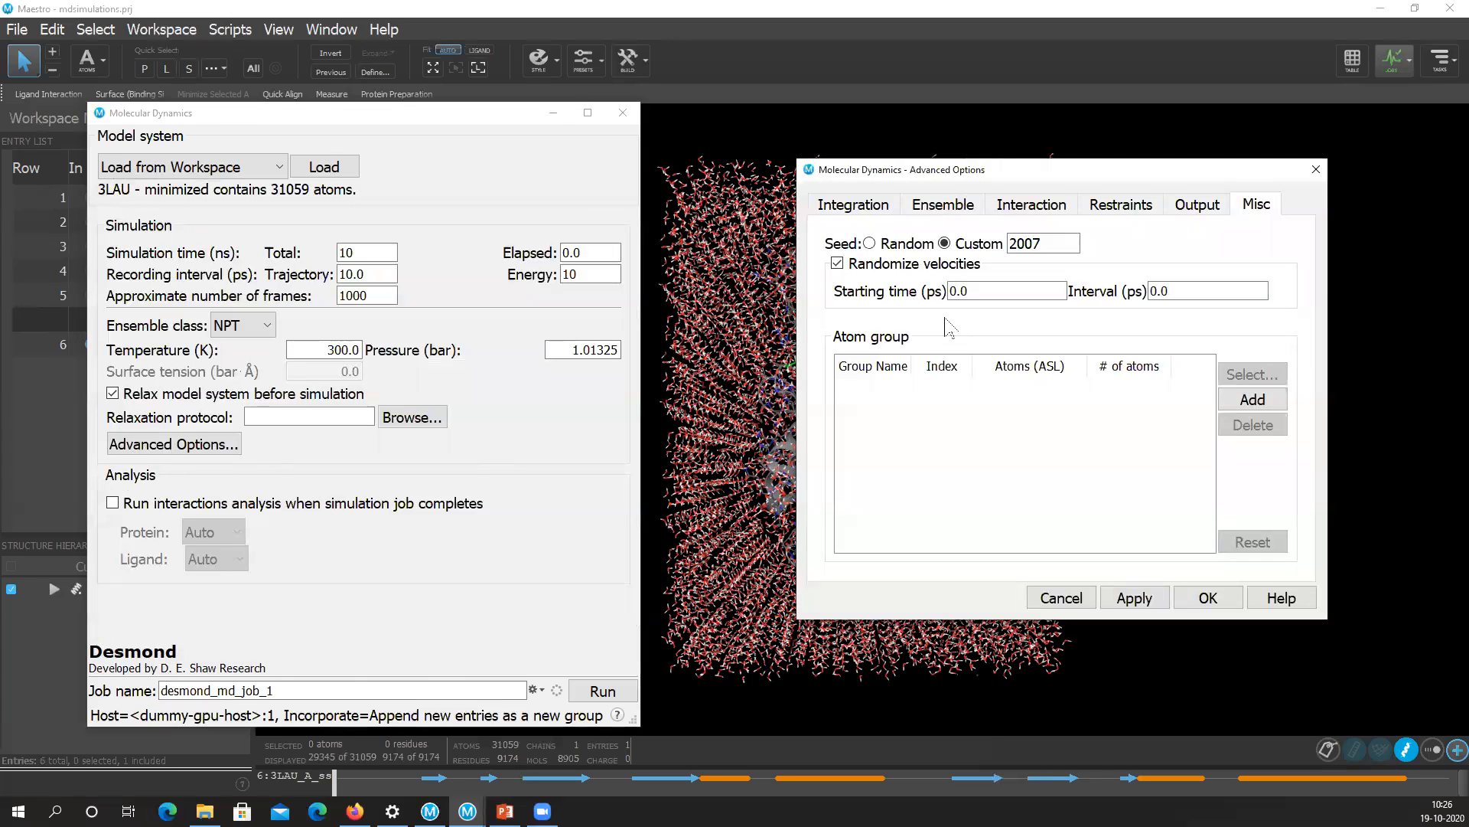
pyautogui.click(857, 207)
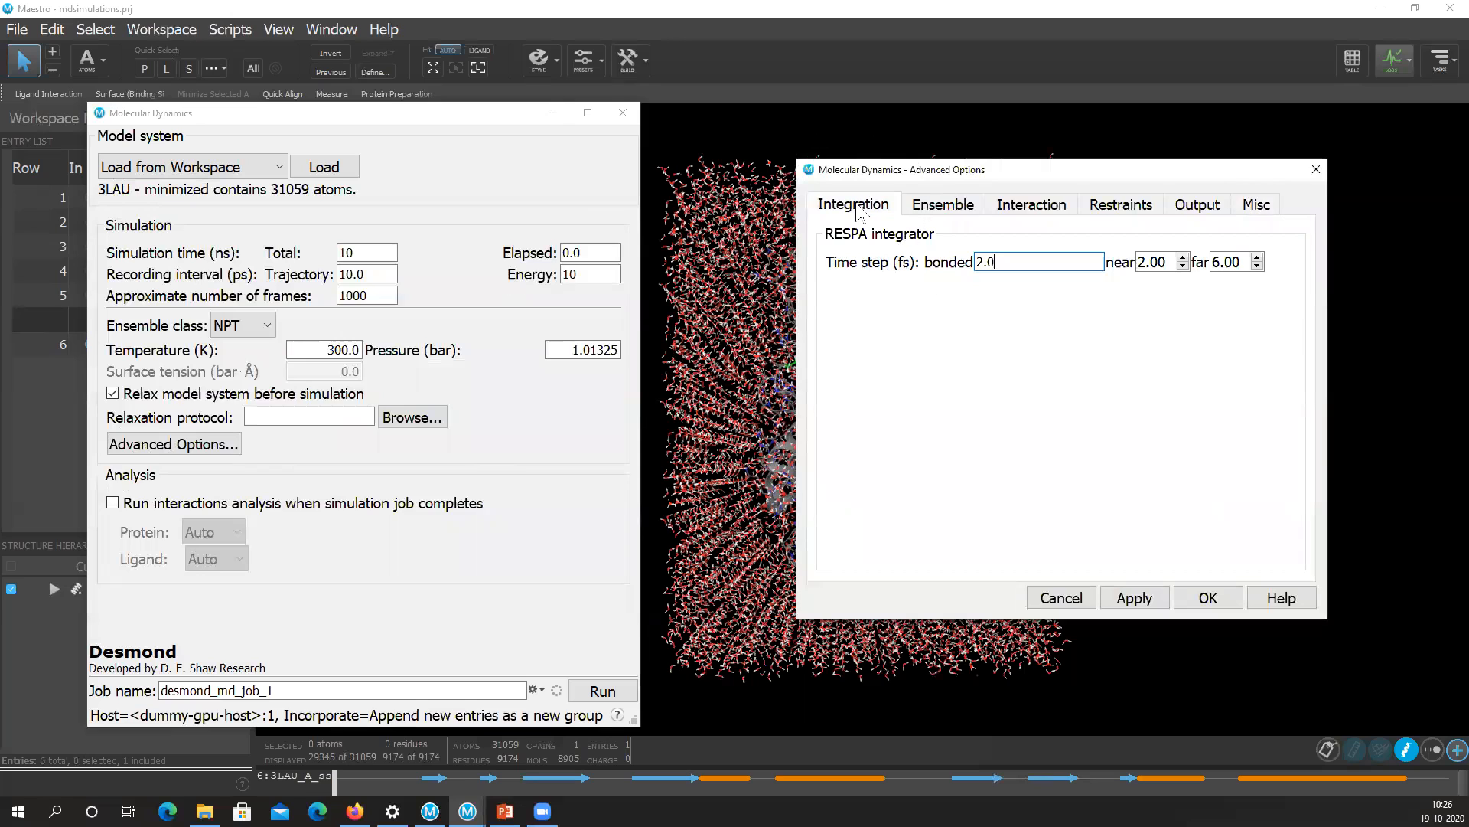
pyautogui.click(946, 206)
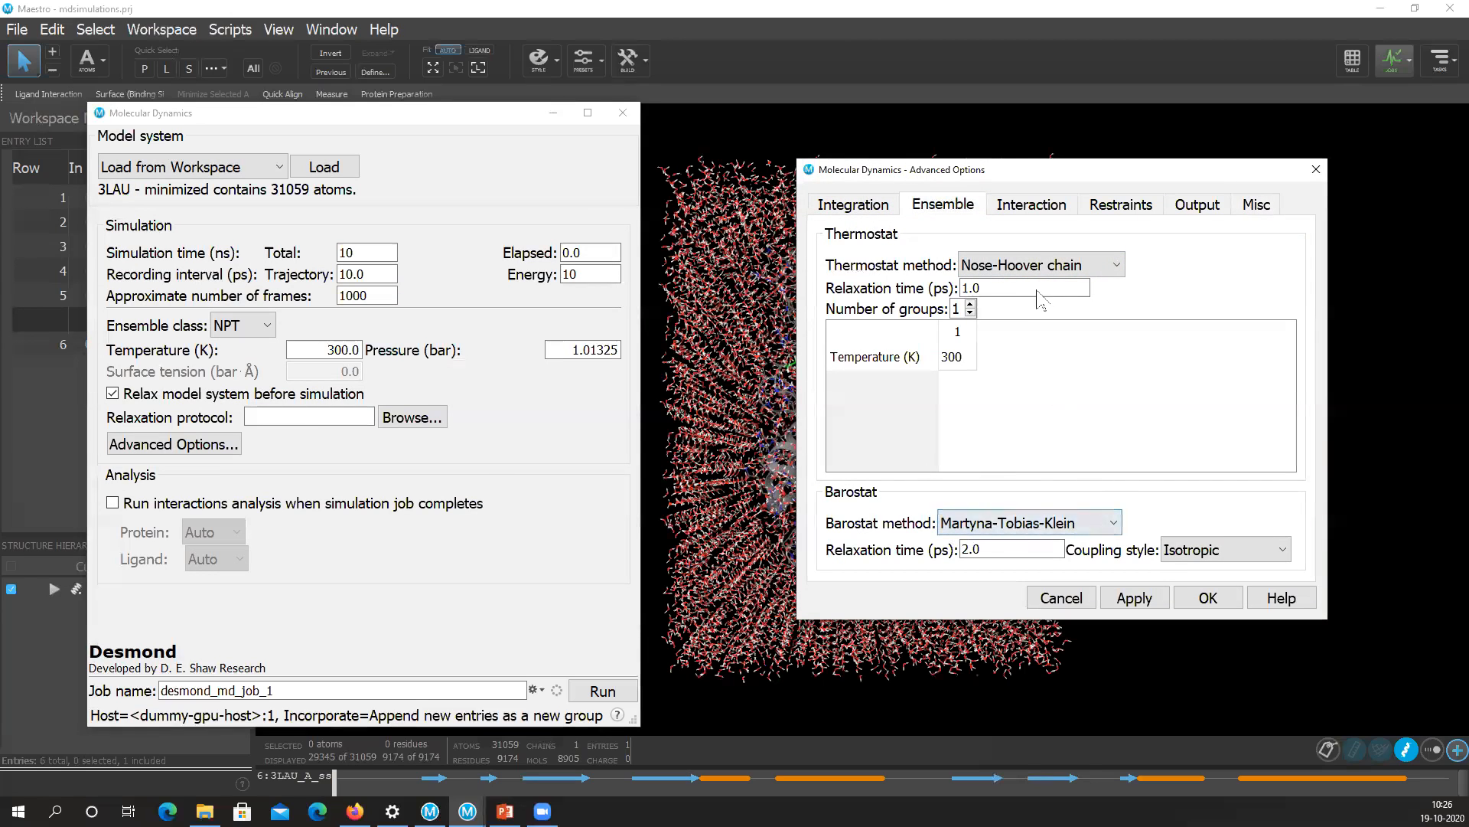
pyautogui.click(1029, 205)
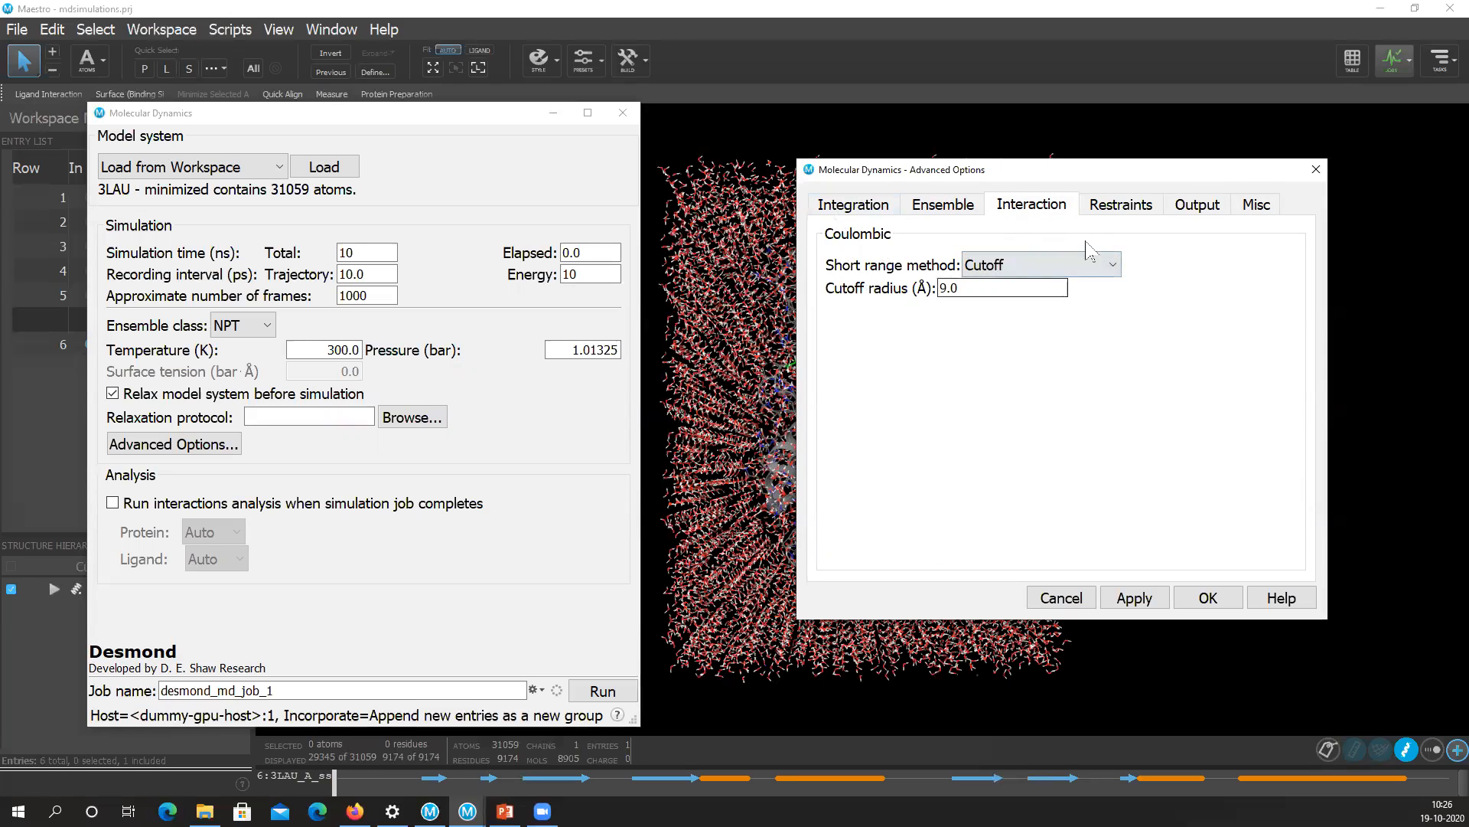
pyautogui.click(1108, 205)
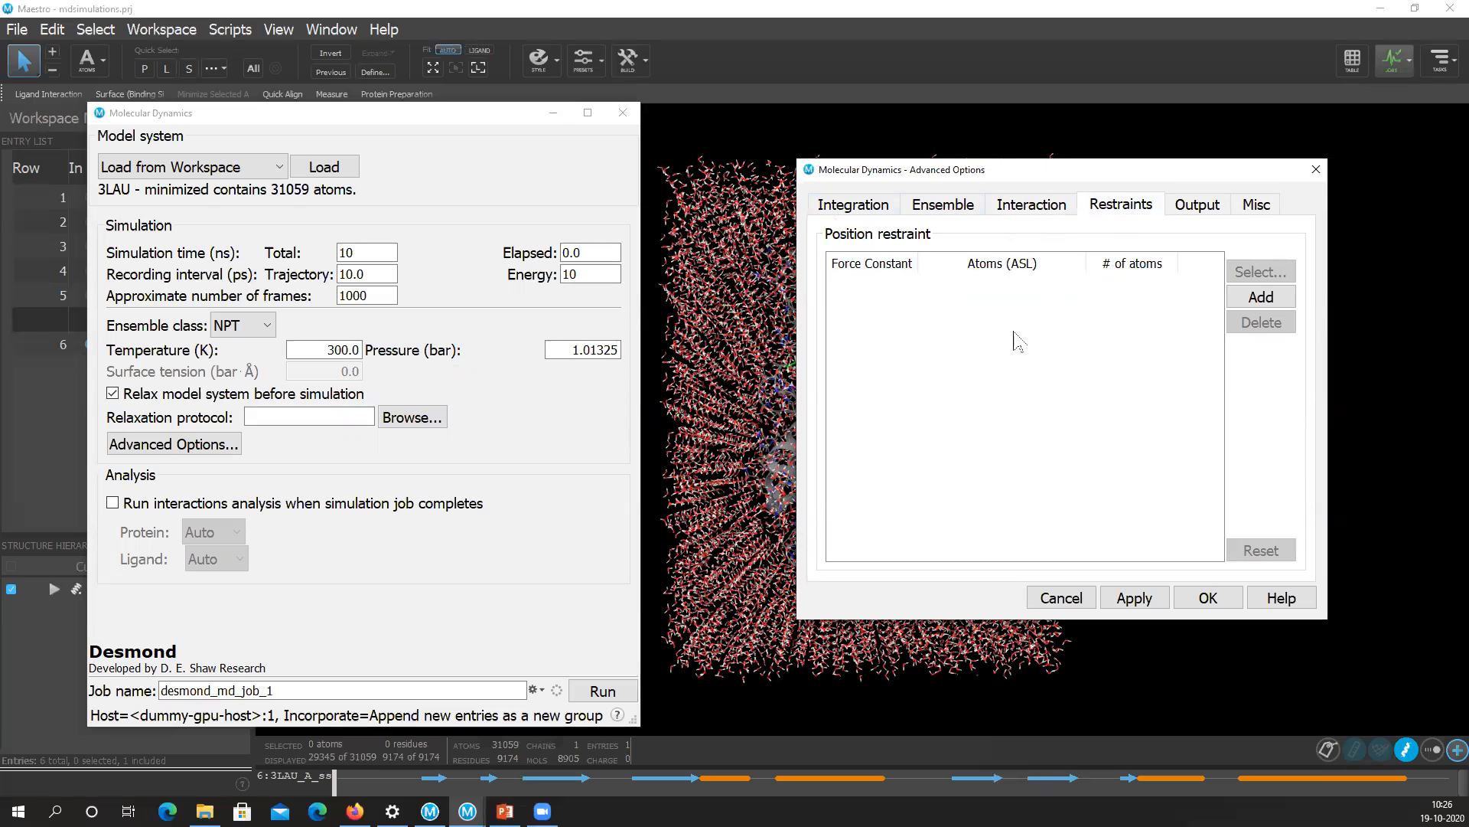
pyautogui.click(1194, 205)
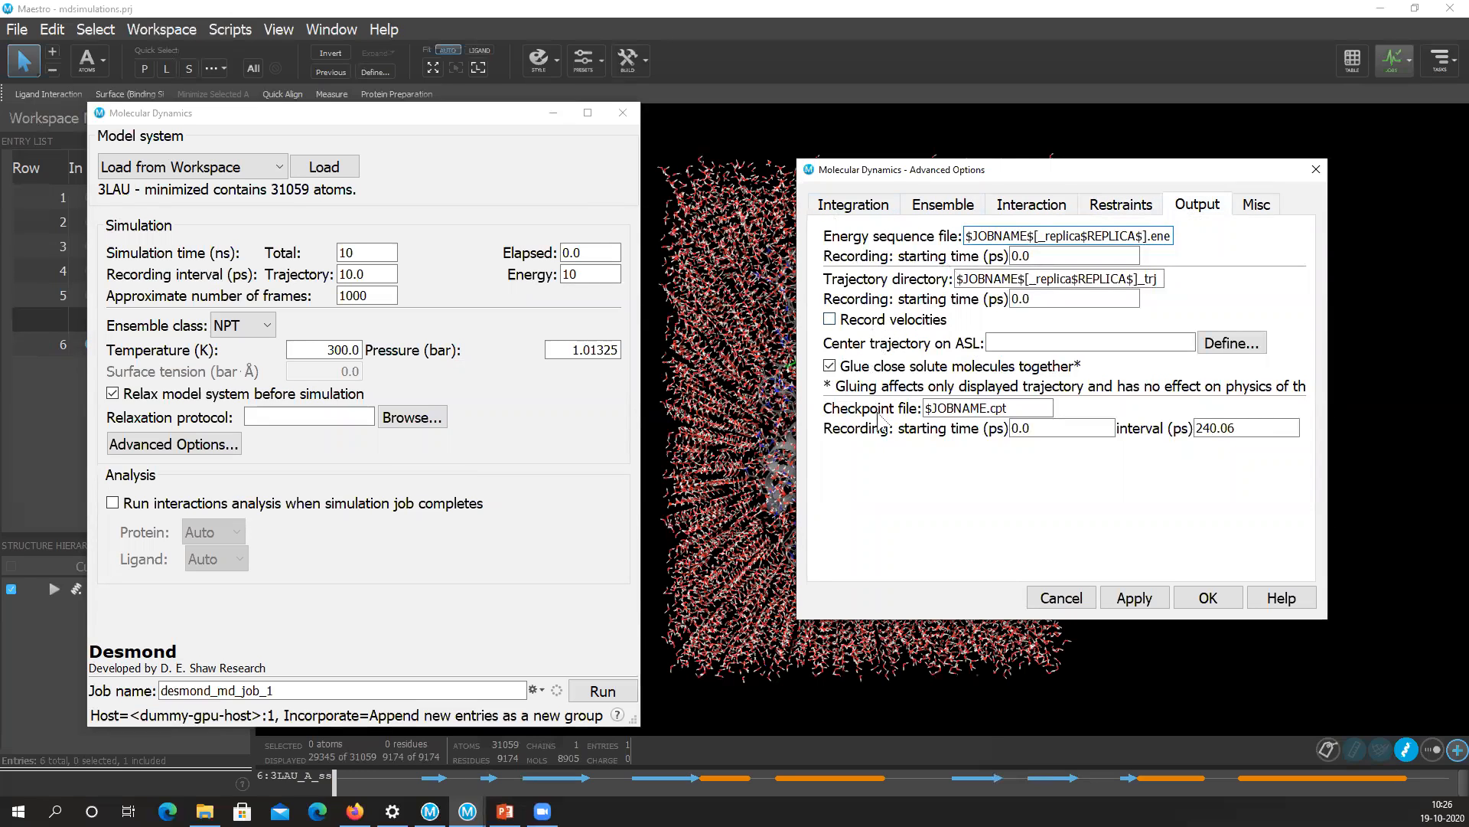
pyautogui.click(915, 440)
pyautogui.click(1243, 214)
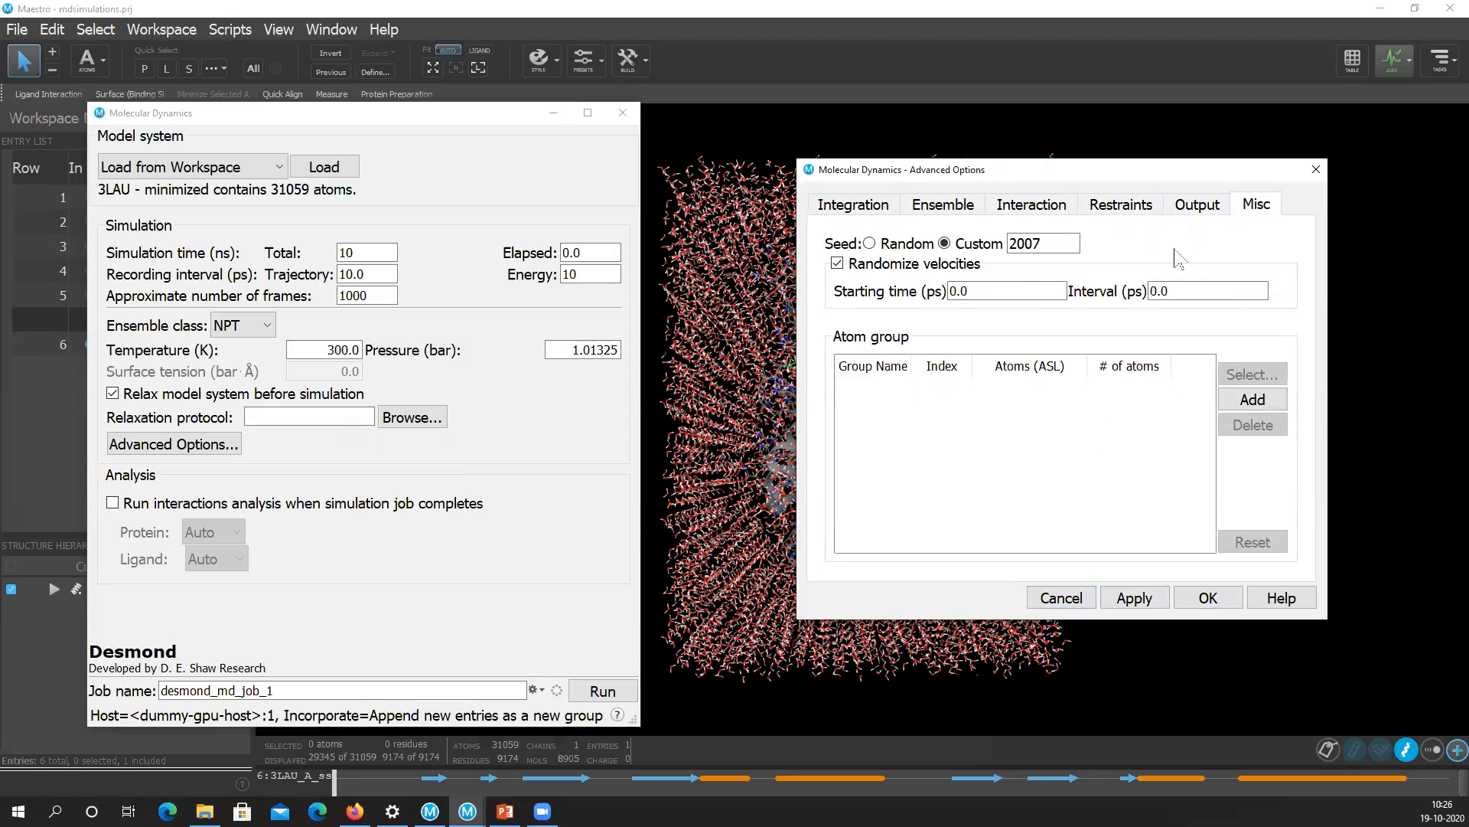
pyautogui.click(1072, 600)
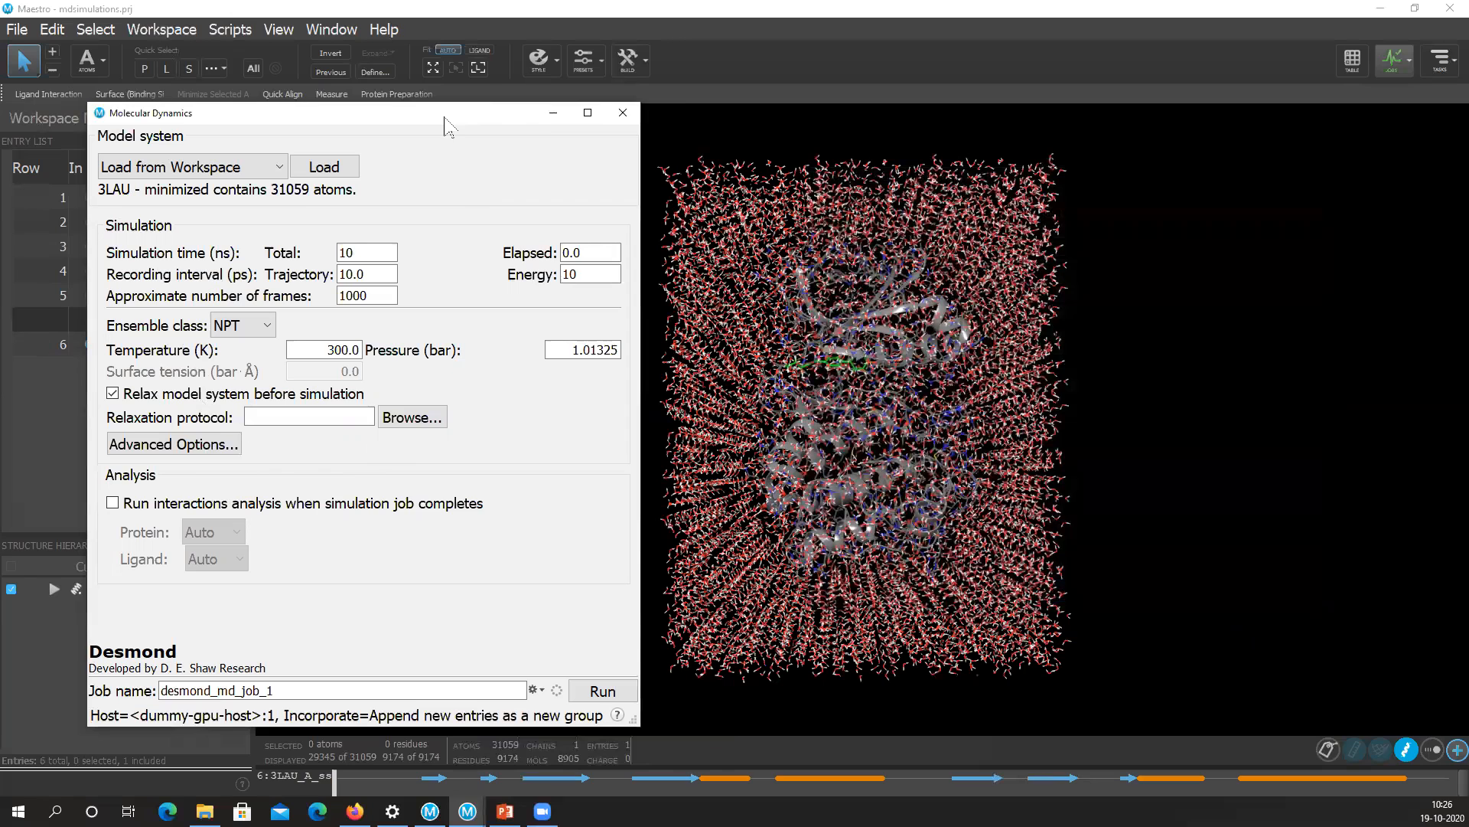
# Try enabling the interactions analysis on job completion, inspect its protein and ligand choices, and disable it again.
pyautogui.moveTo(446, 125); pyautogui.dragTo(491, 86)
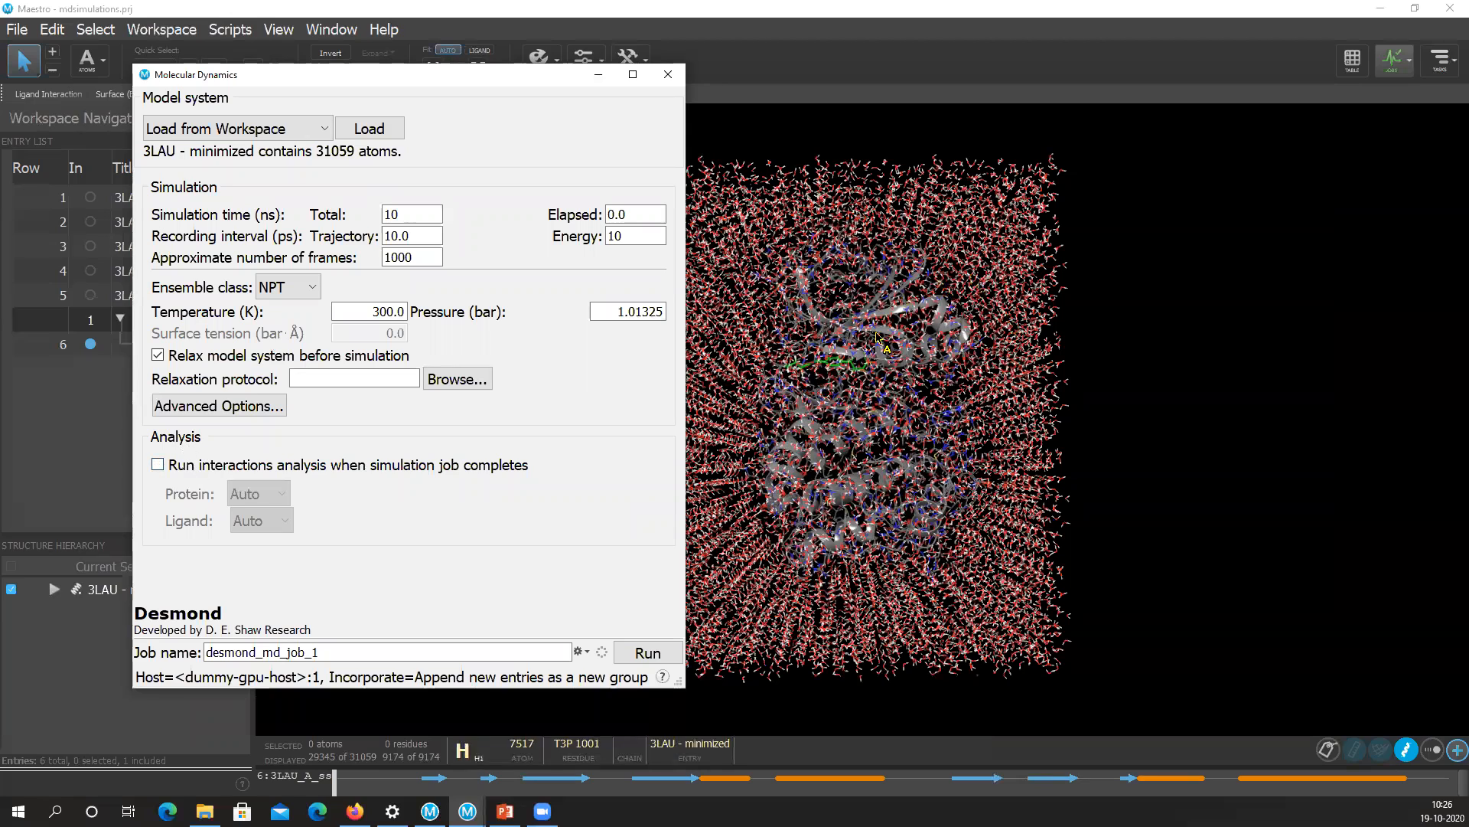
pyautogui.click(158, 464)
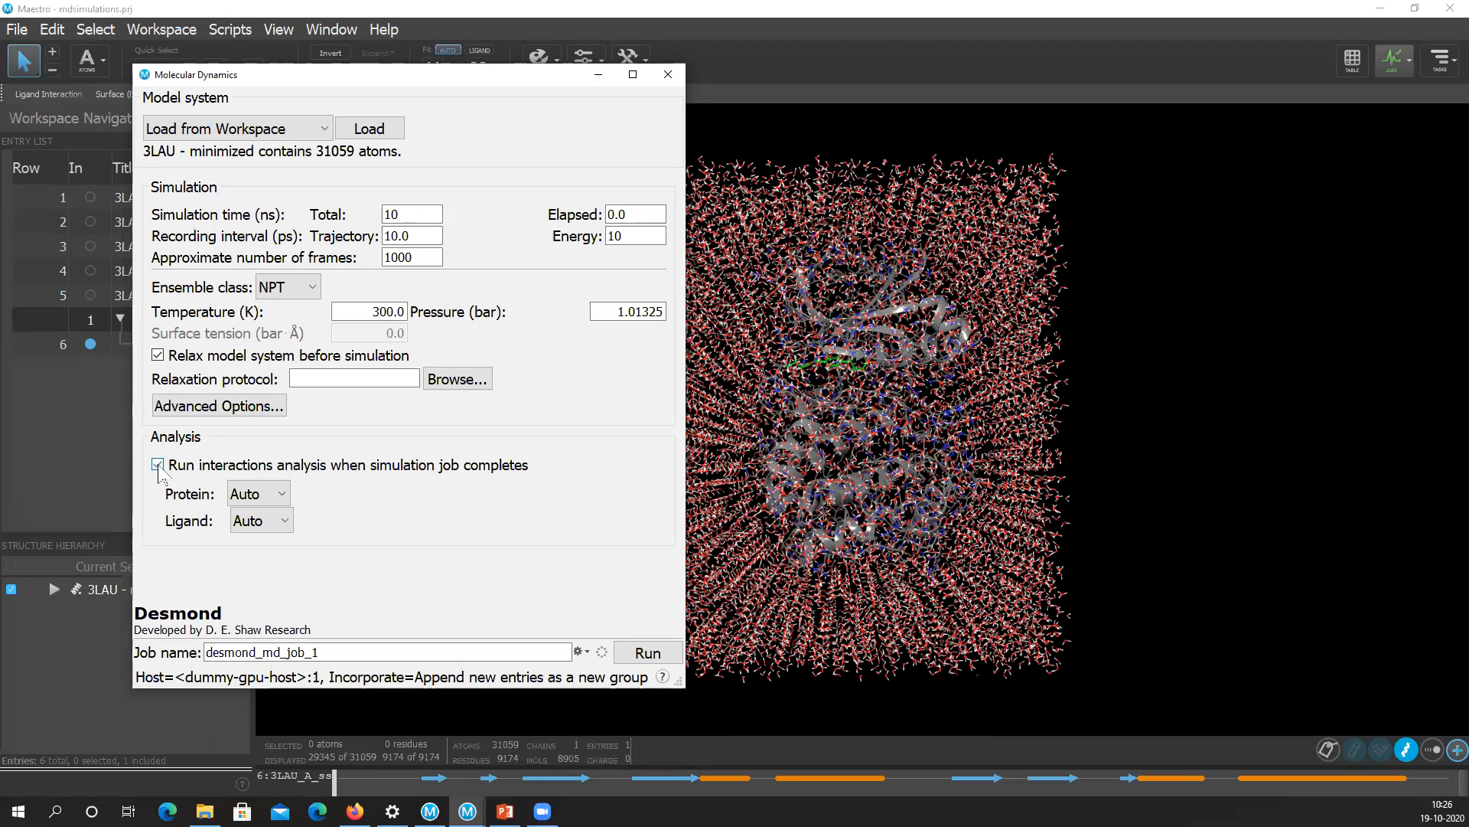
pyautogui.press('ctrl')
pyautogui.press('ctrl')
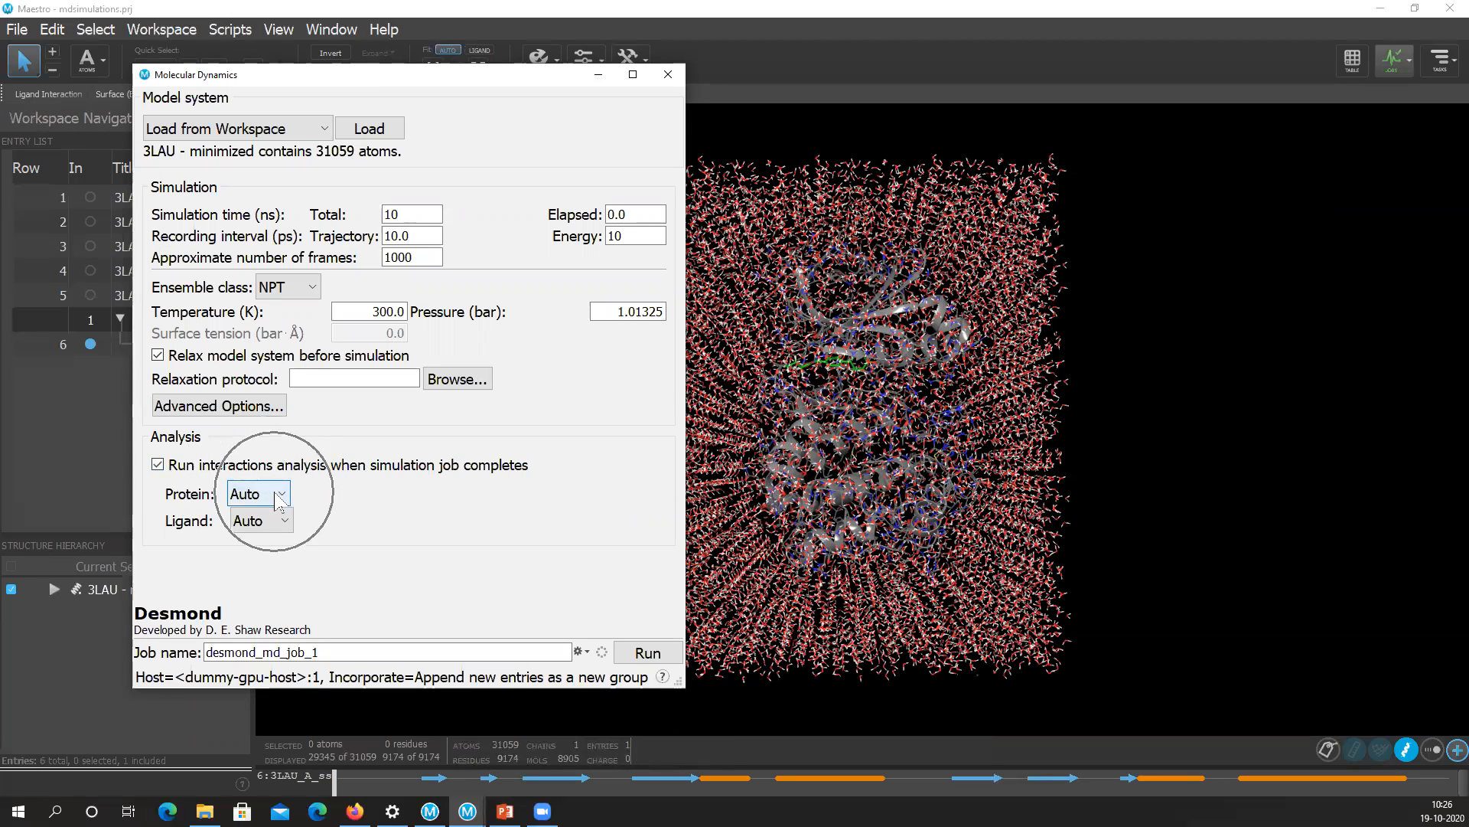
pyautogui.click(284, 525)
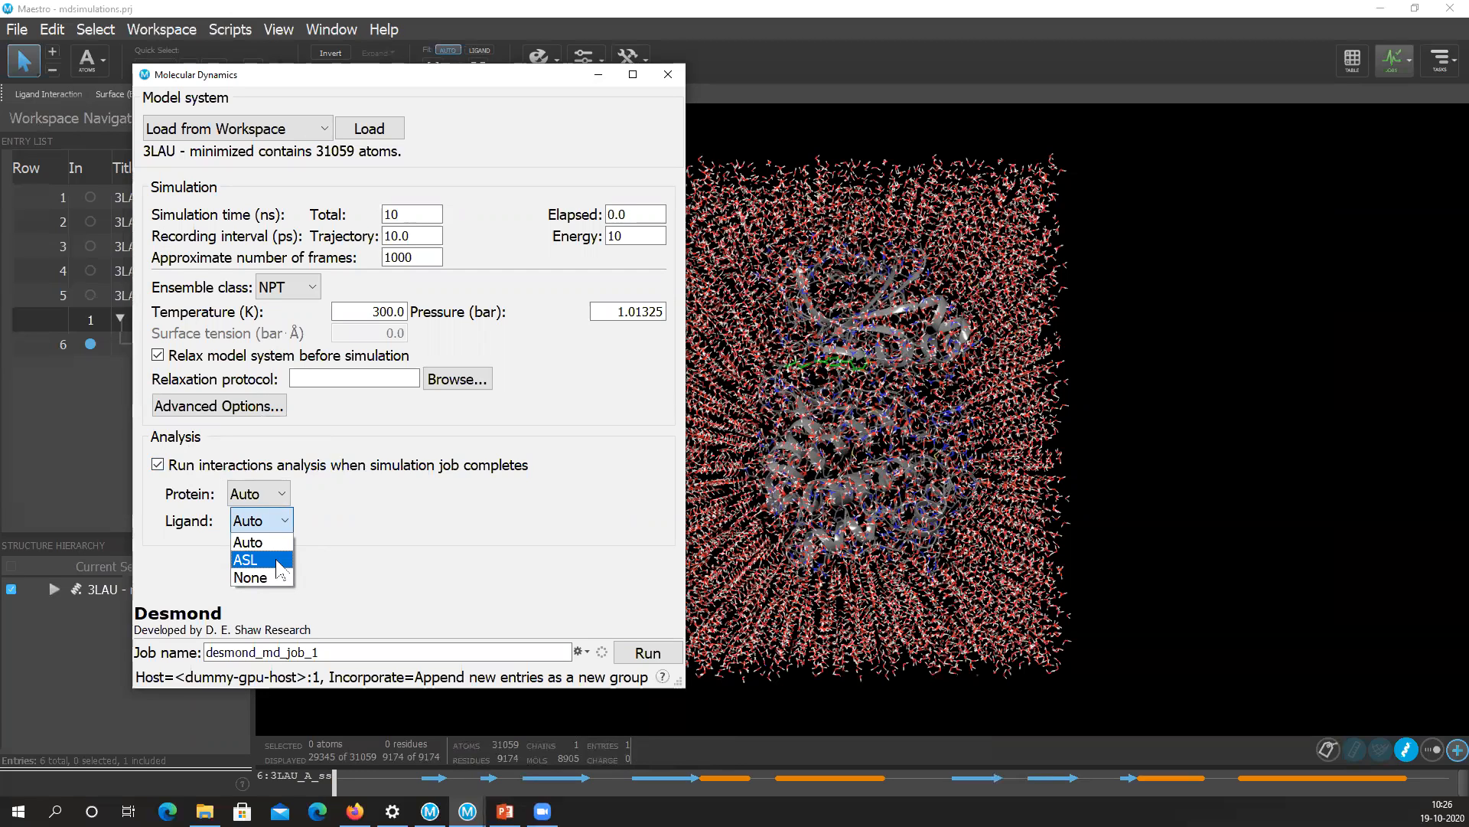
pyautogui.click(279, 494)
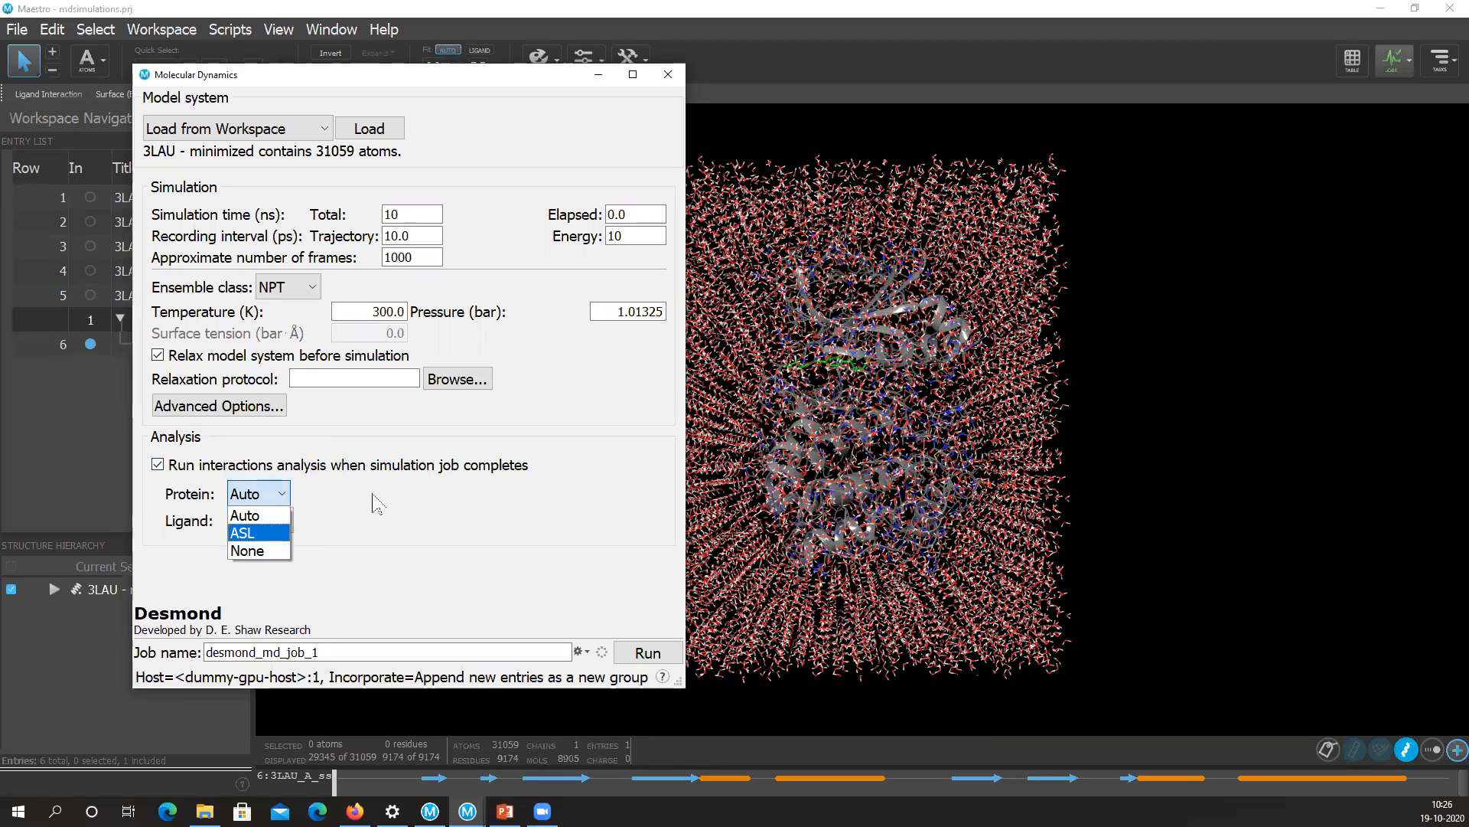
pyautogui.click(380, 506)
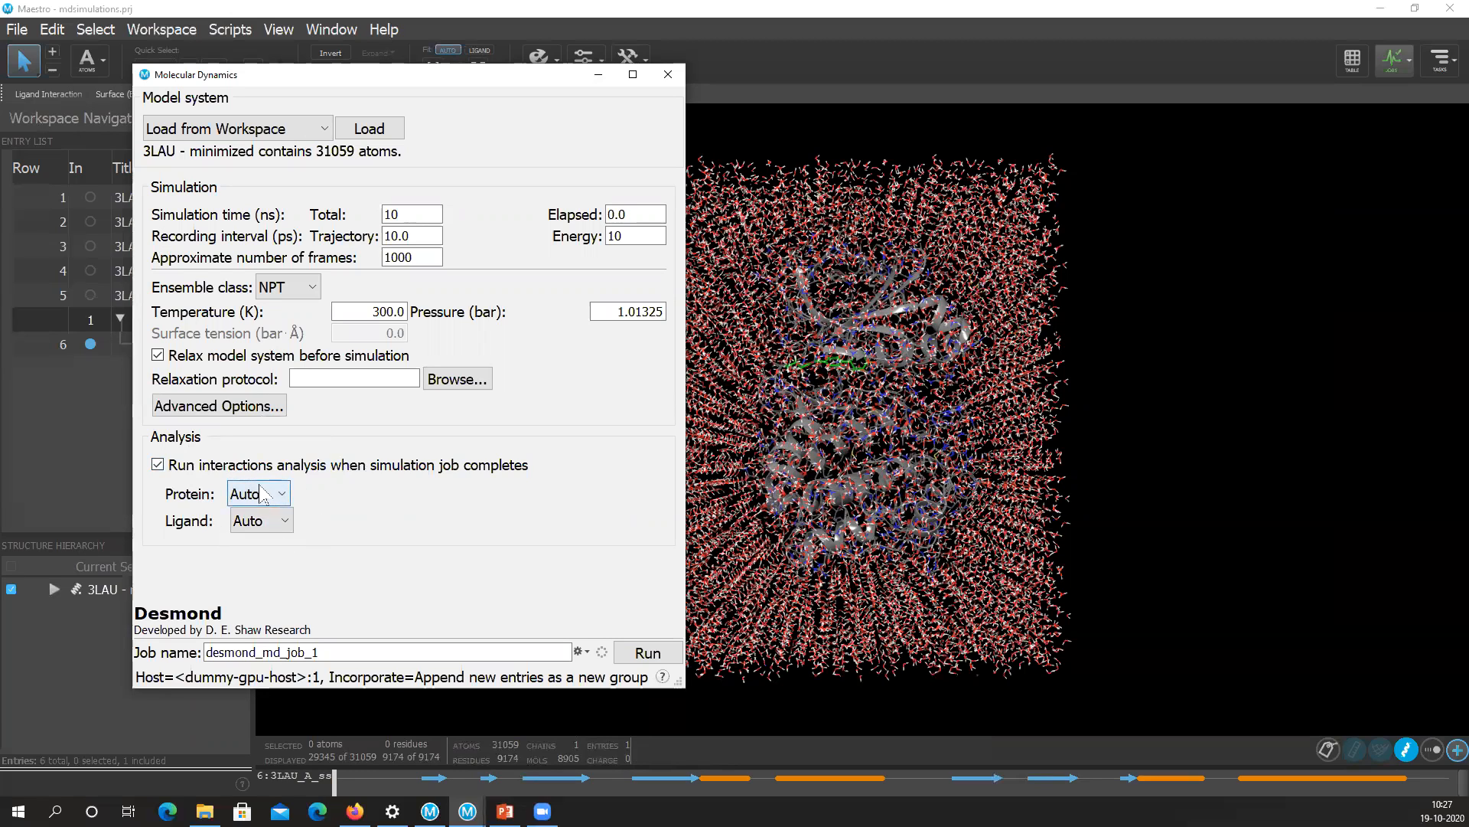
pyautogui.click(158, 465)
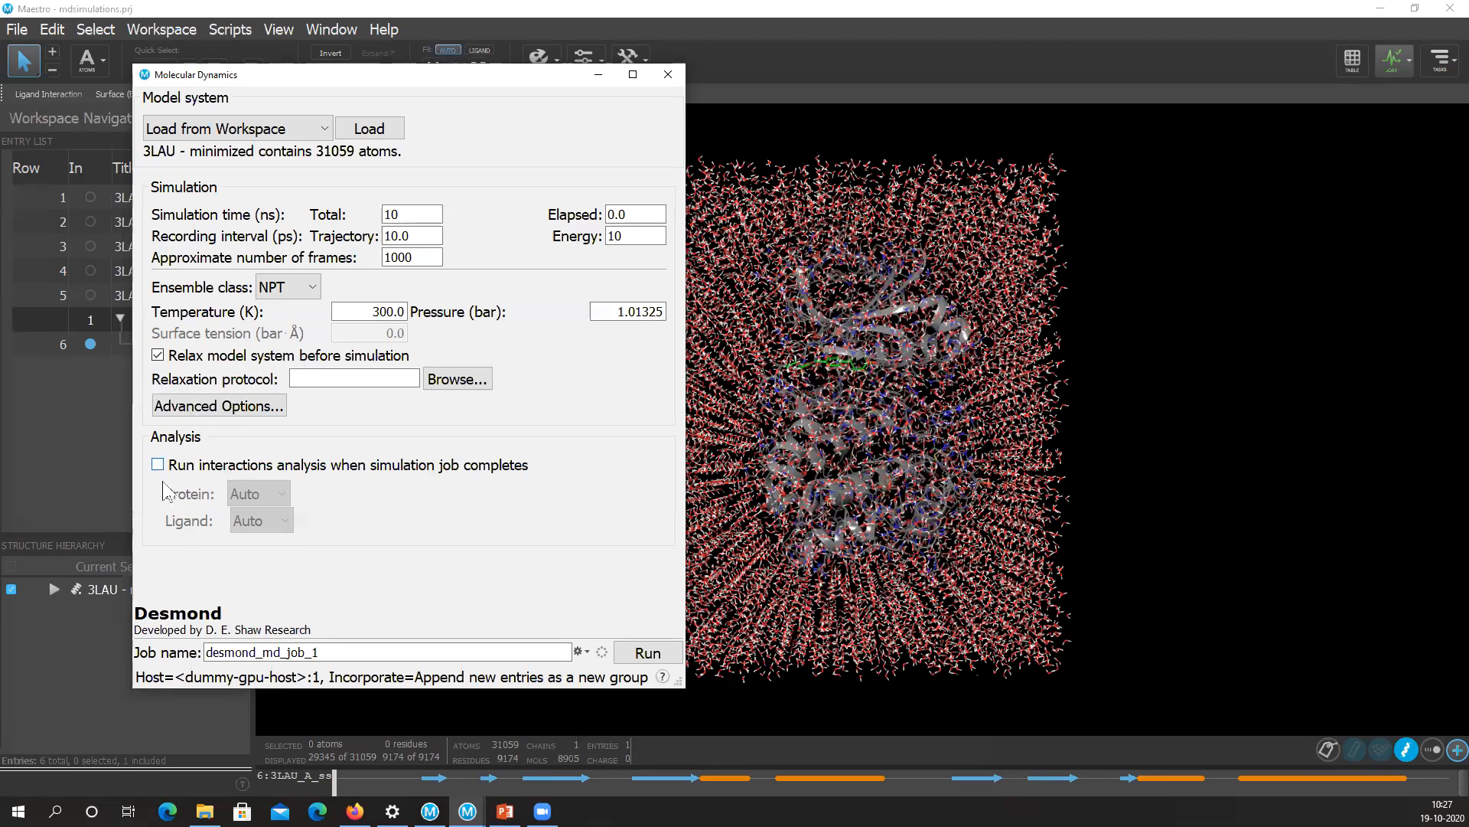
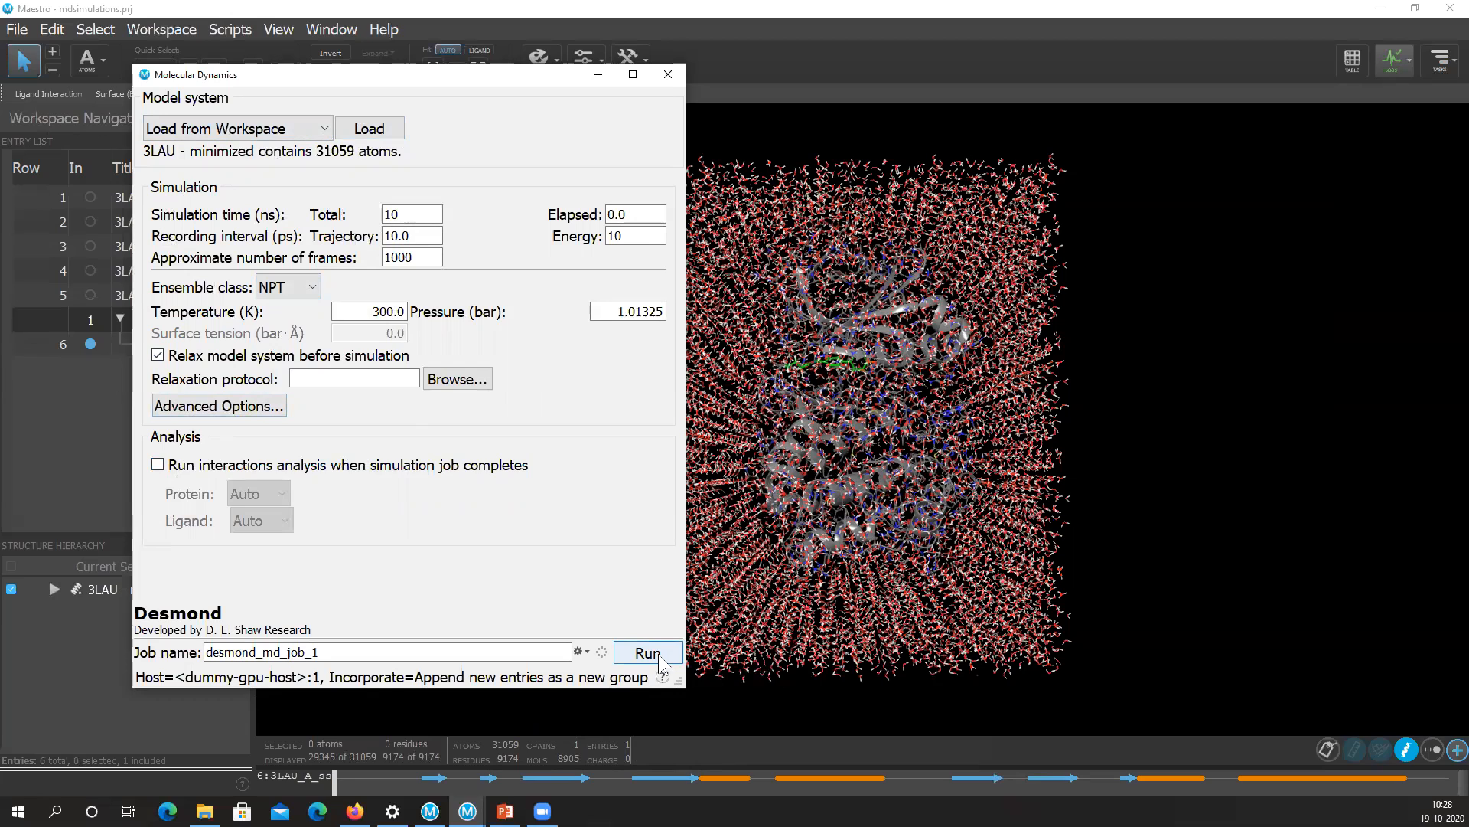
# Examine the options for running desmond_md_job_1, including its job settings and writing the job files.
pyautogui.click(648, 653)
pyautogui.click(587, 652)
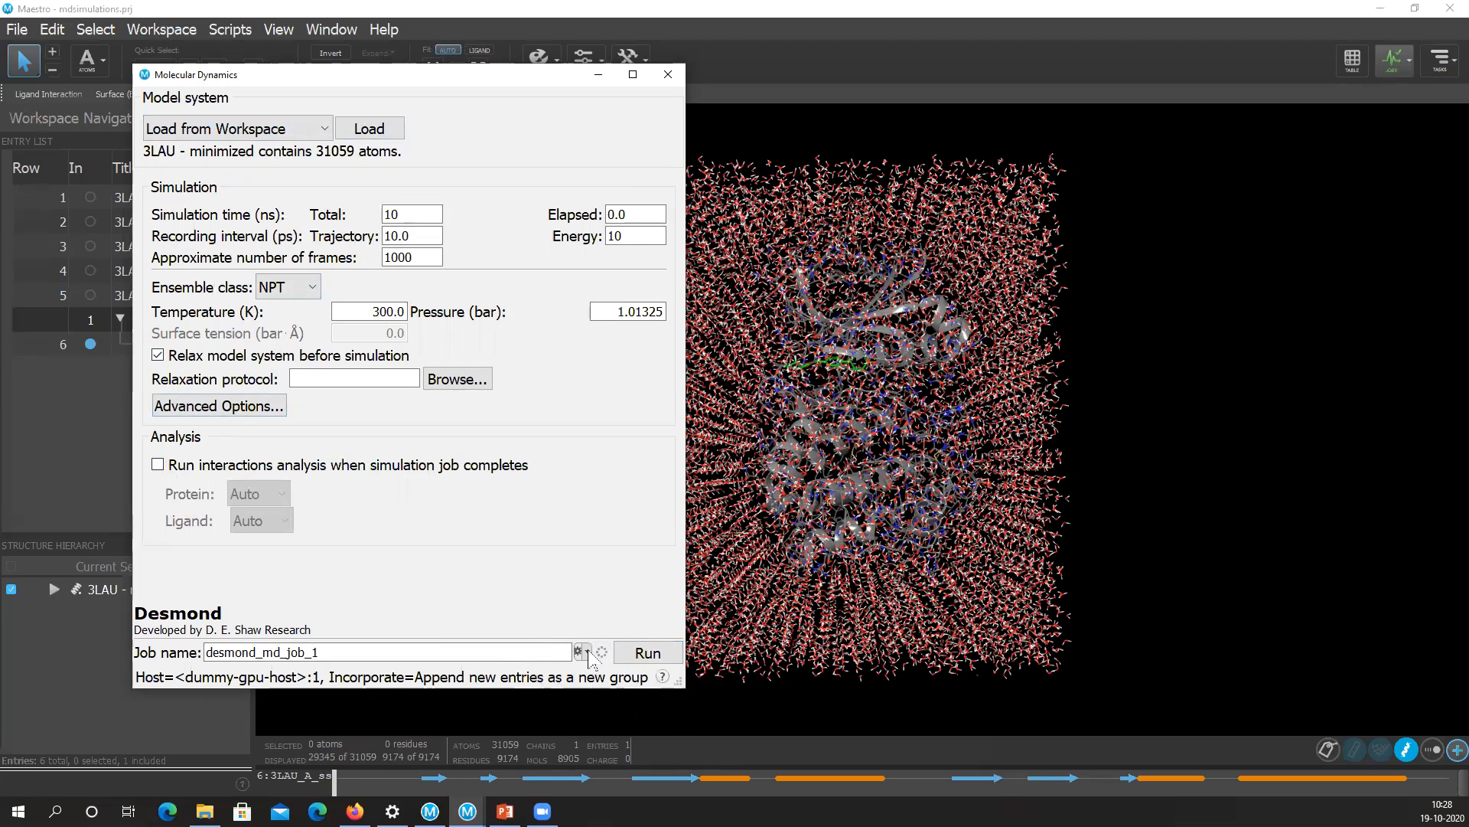
pyautogui.press('ctrl')
pyautogui.press('ctrl')
pyautogui.click(587, 652)
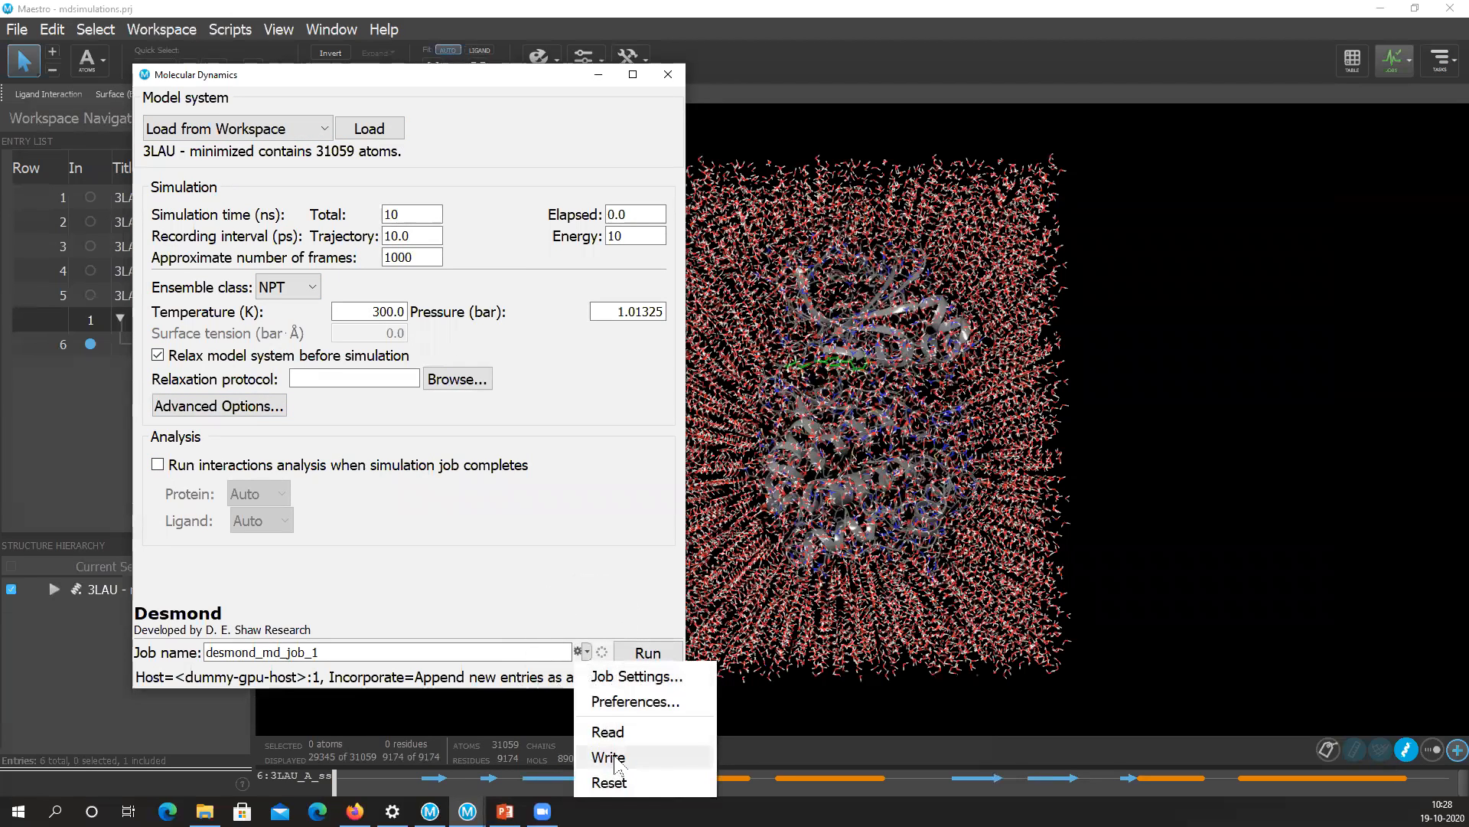
pyautogui.press('ctrl')
pyautogui.click(604, 579)
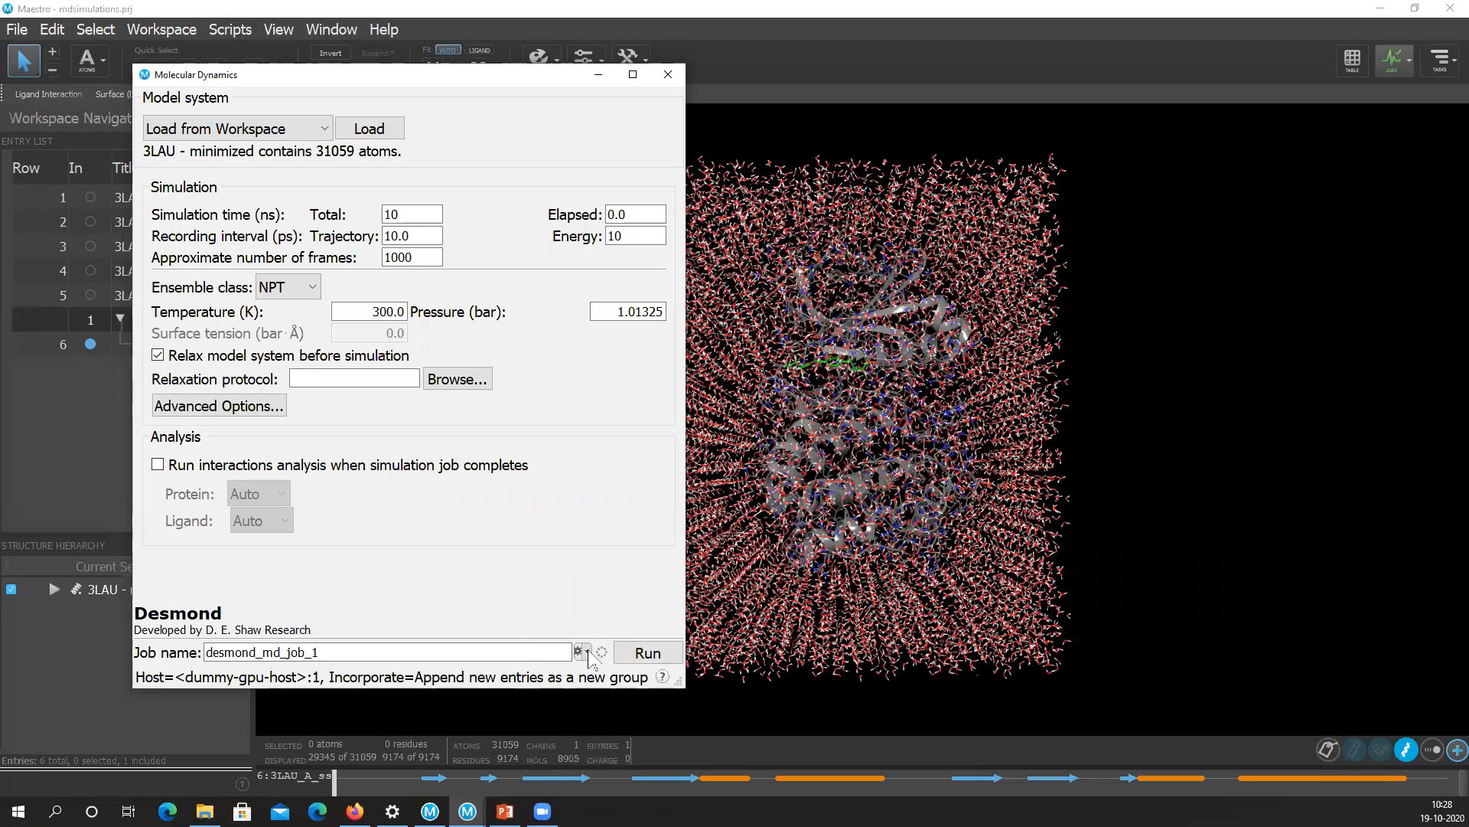
pyautogui.click(587, 652)
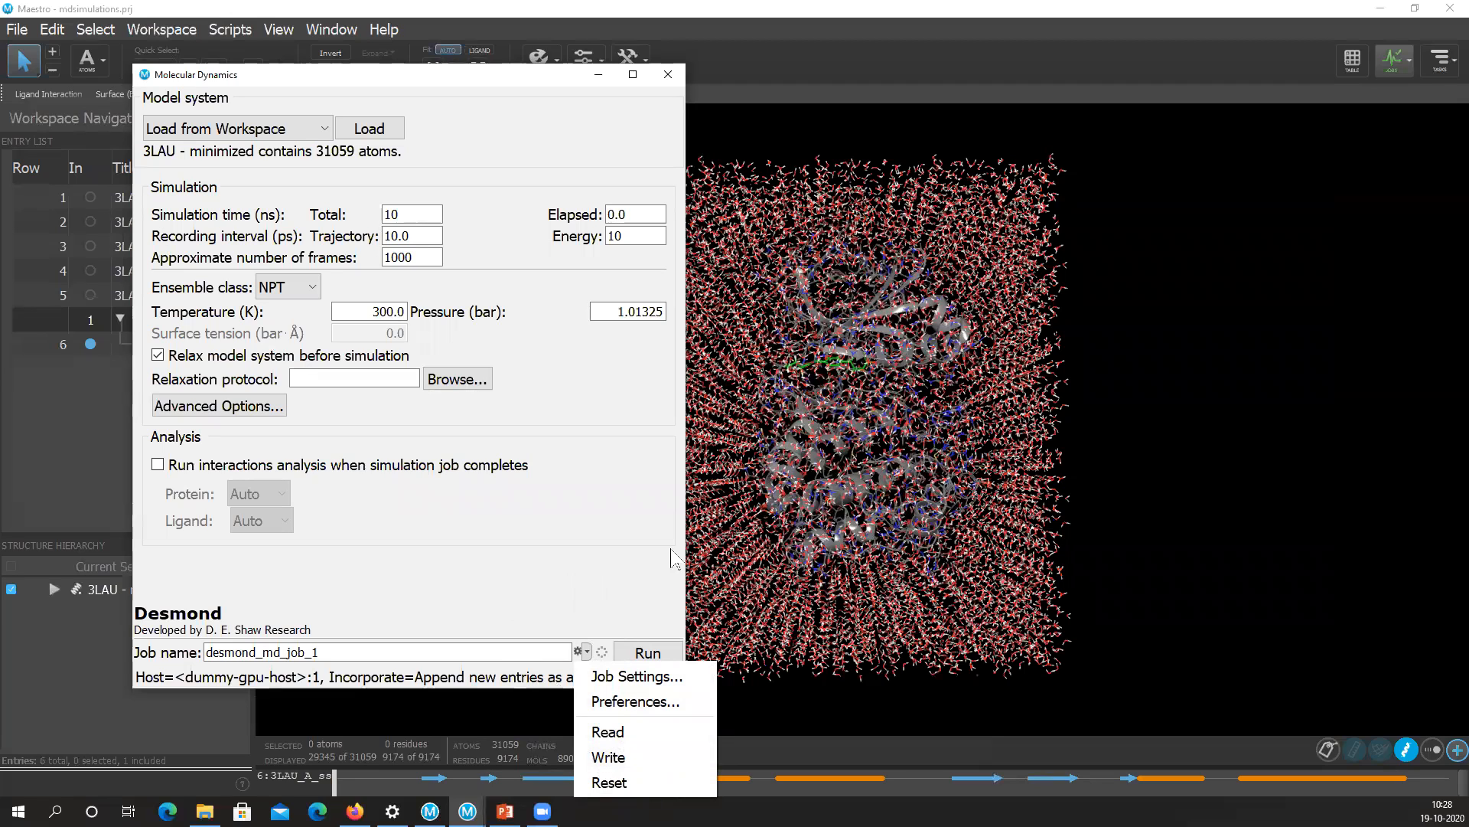
pyautogui.click(642, 553)
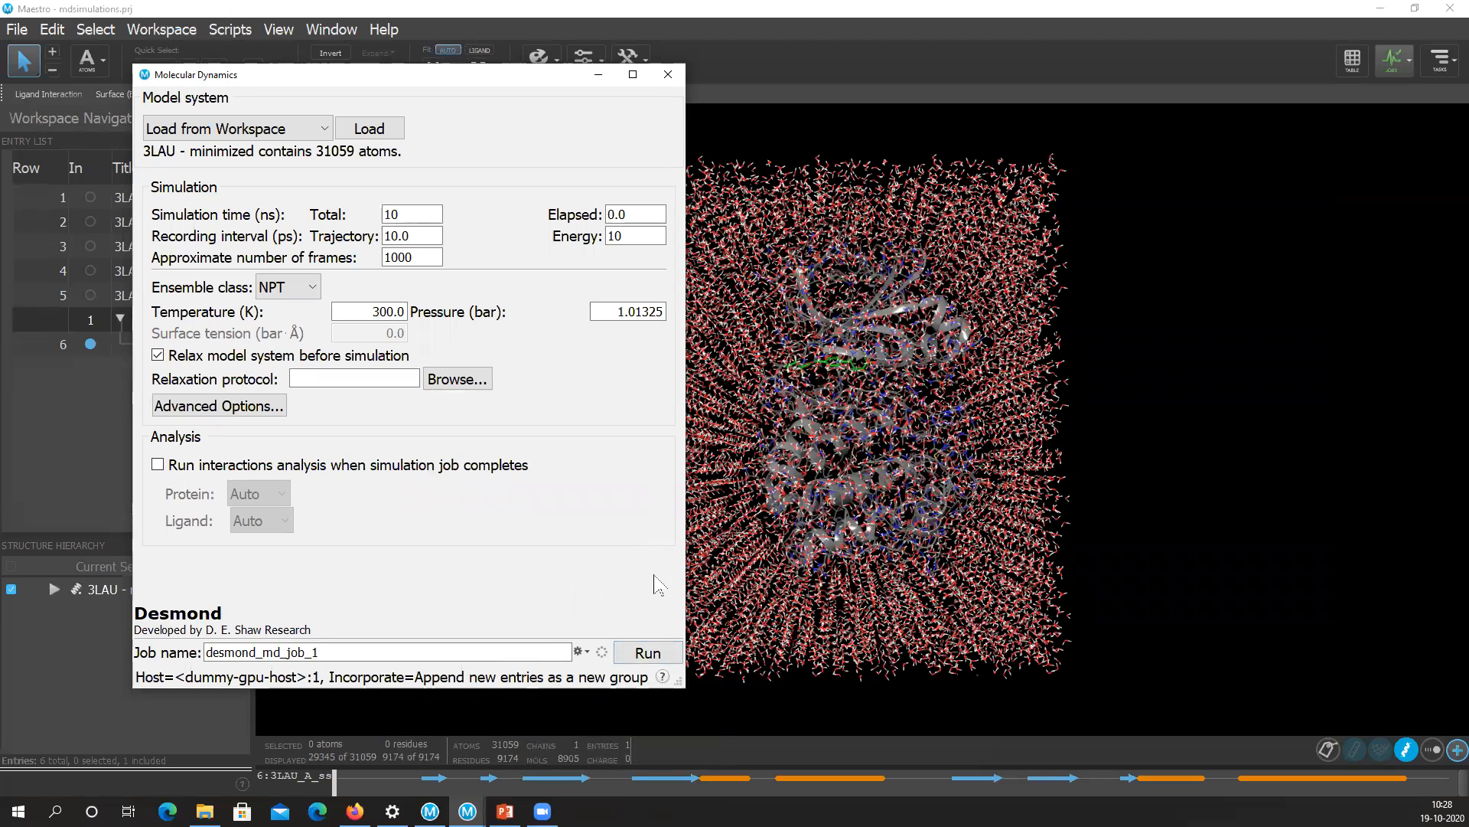
# Close the molecular dynamics setup and browse to the Desmond-MD-3LAU workshop folder for importing structures.
pyautogui.click(668, 75)
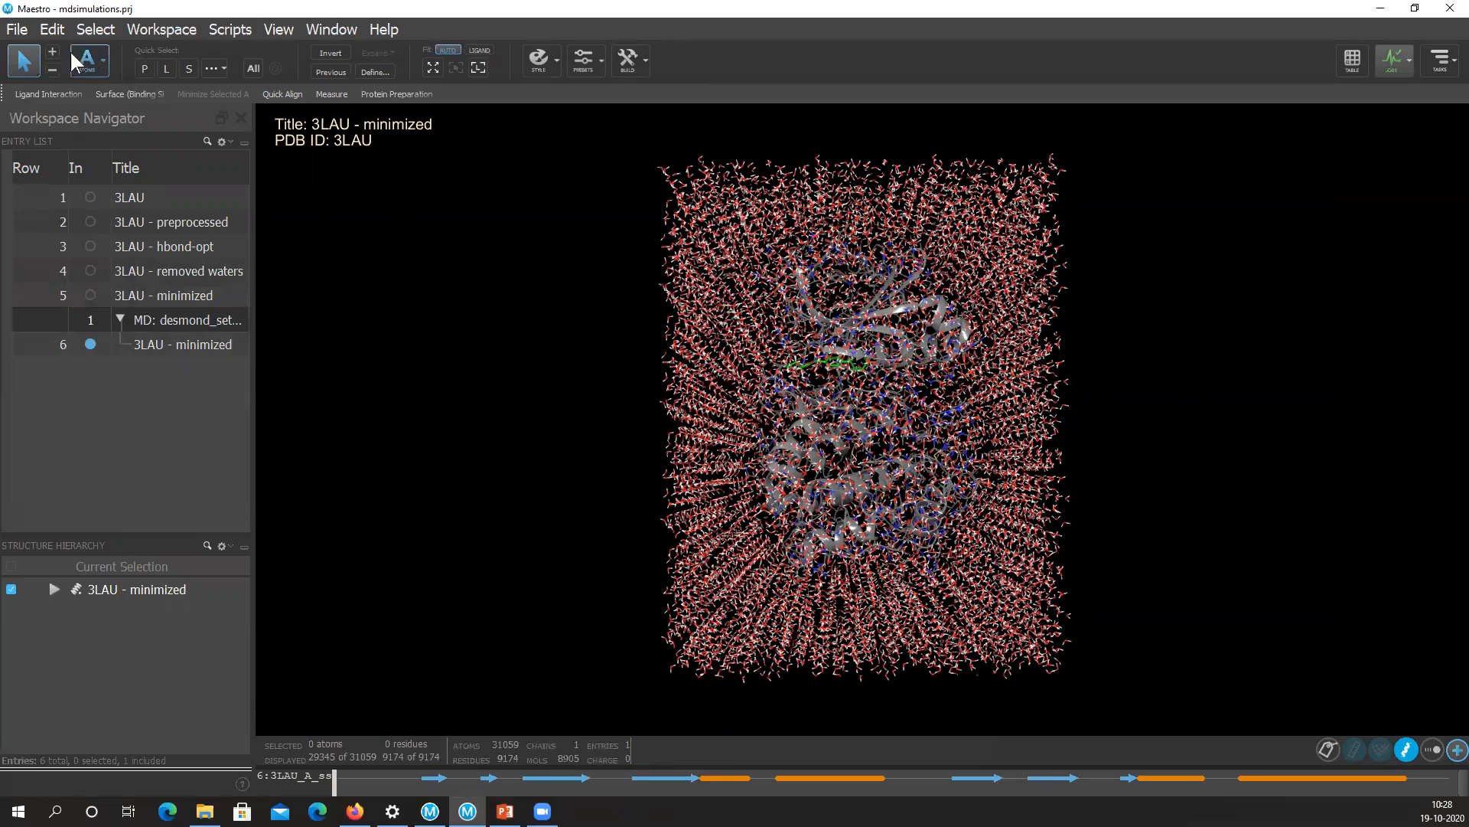
pyautogui.click(25, 34)
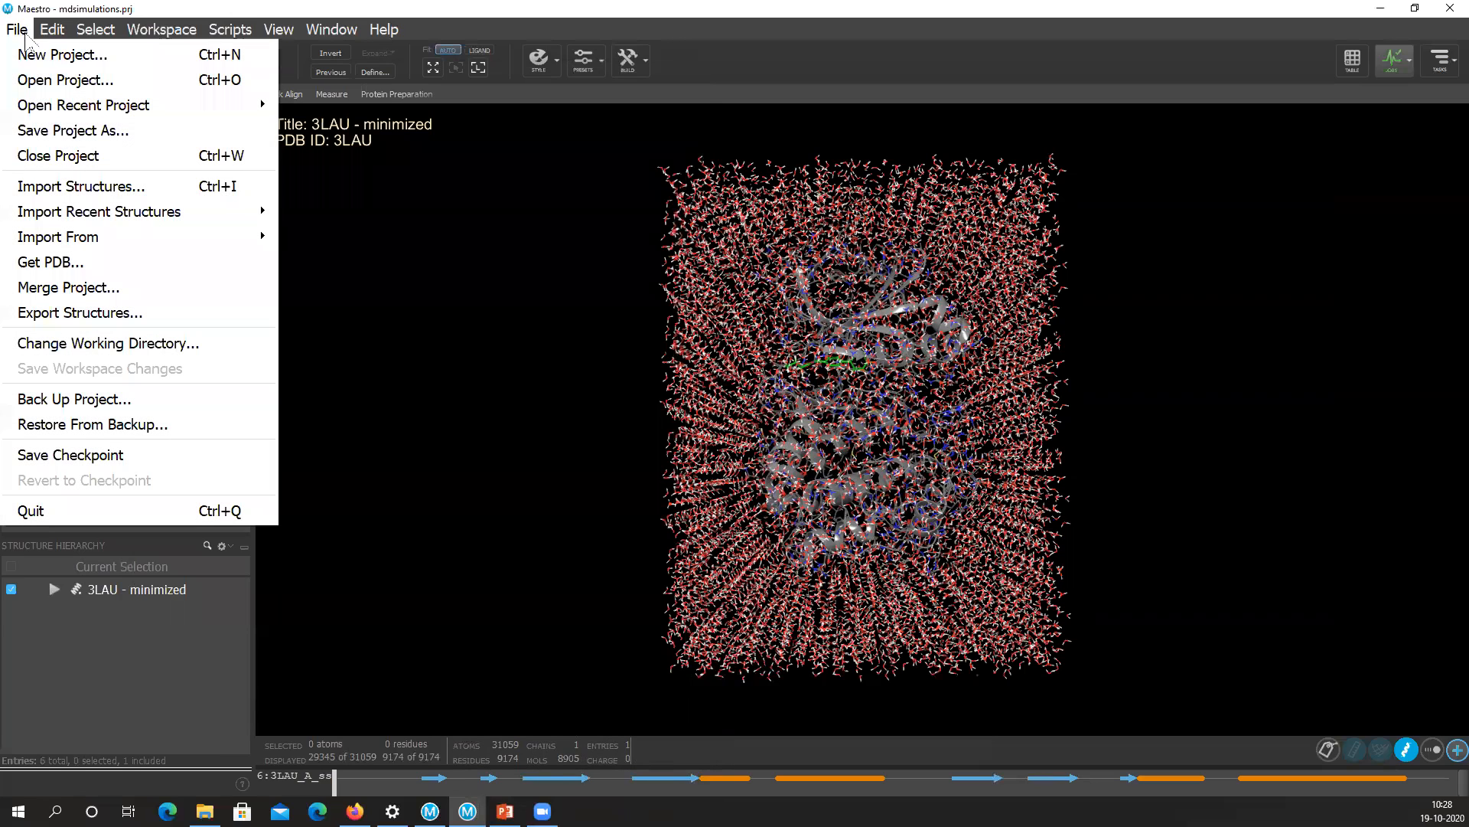
pyautogui.click(125, 192)
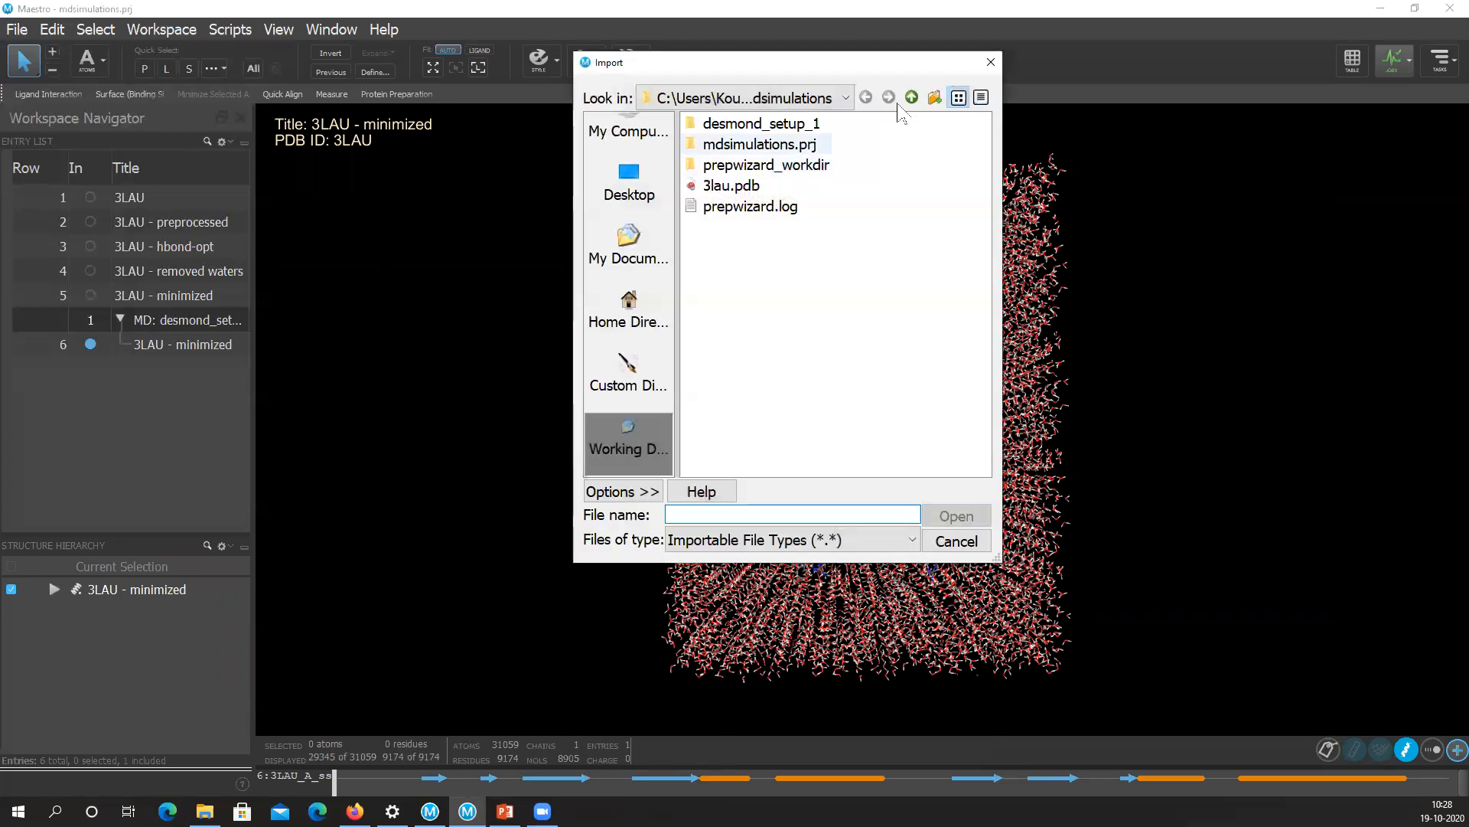
pyautogui.click(911, 98)
pyautogui.click(911, 98)
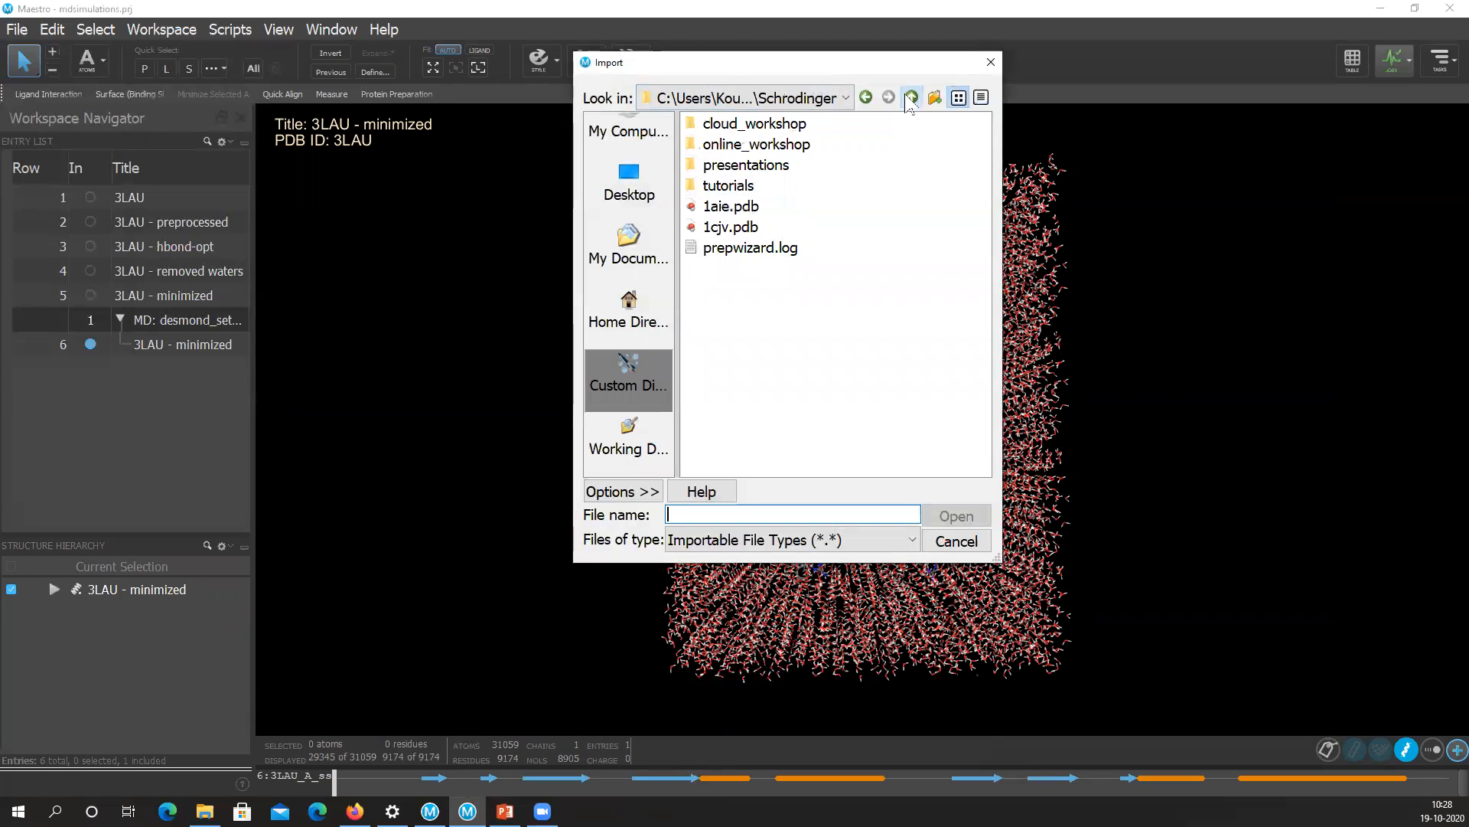
pyautogui.doubleClick(752, 124)
pyautogui.doubleClick(752, 124)
pyautogui.doubleClick(752, 124)
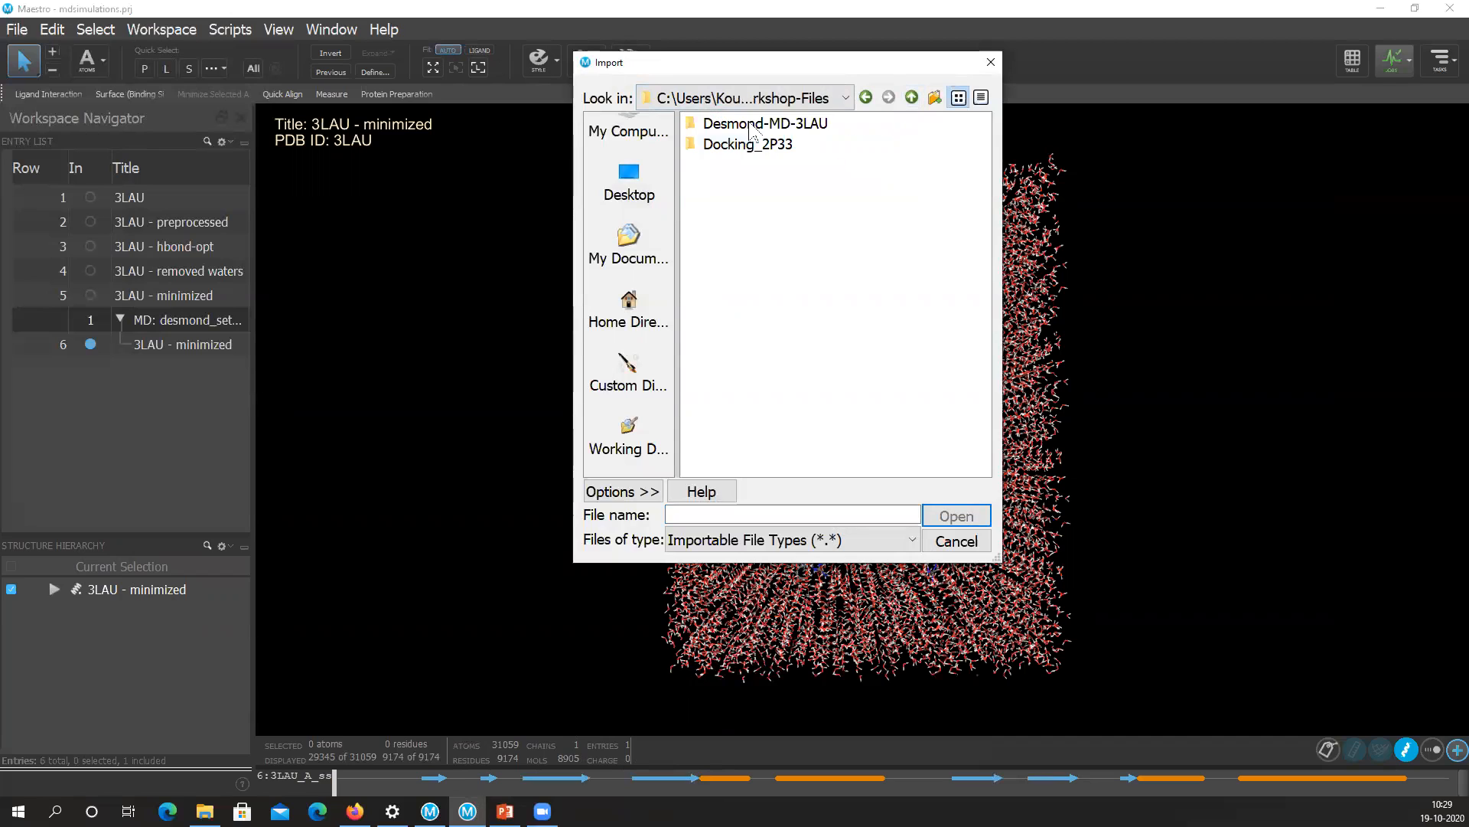
pyautogui.doubleClick(751, 124)
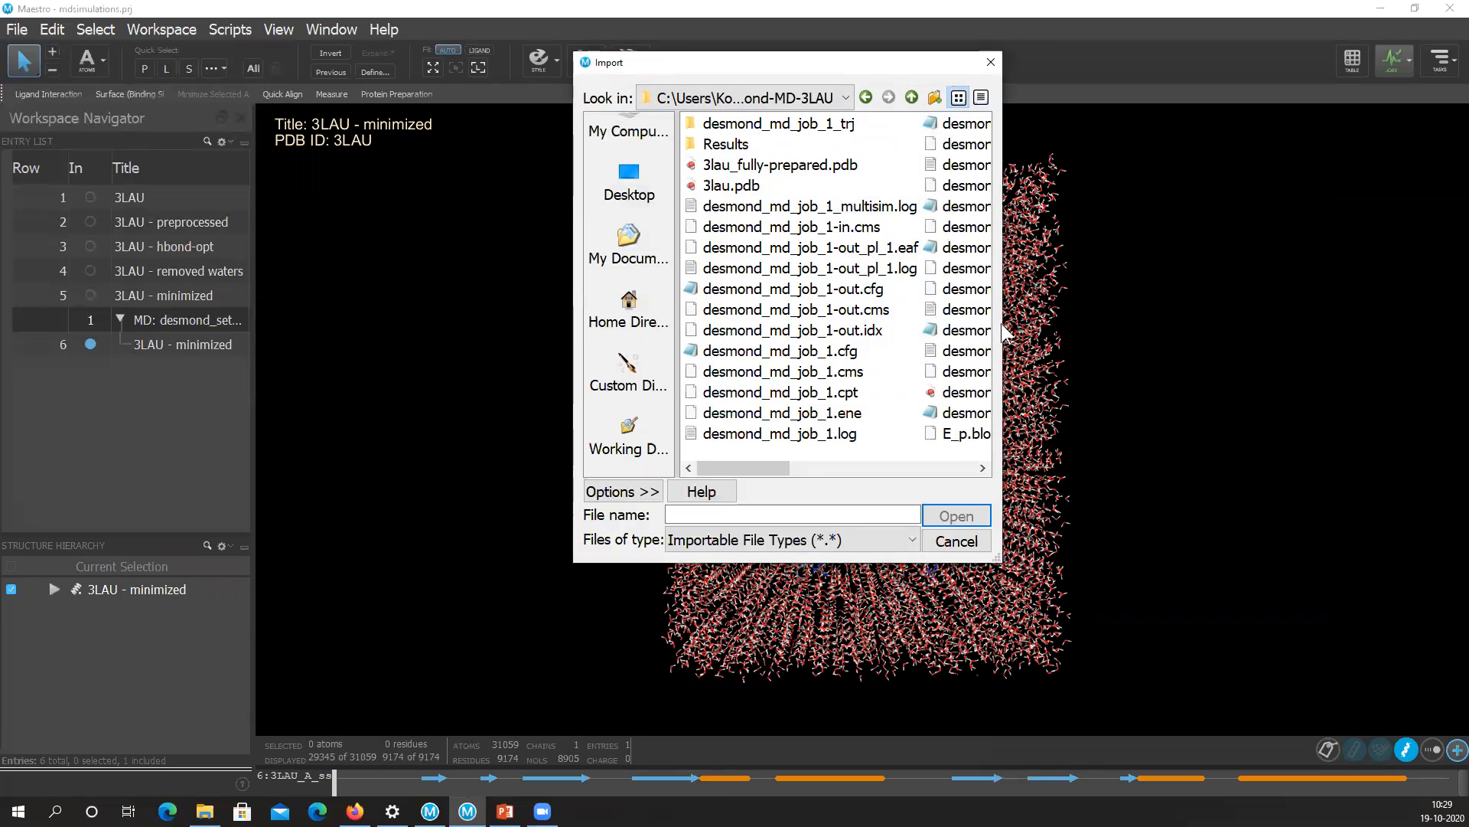
# Import the simulation output structure desmond_md_job_1-out.cms, widening the file dialog to show all files.
pyautogui.moveTo(1001, 322); pyautogui.dragTo(1352, 322)
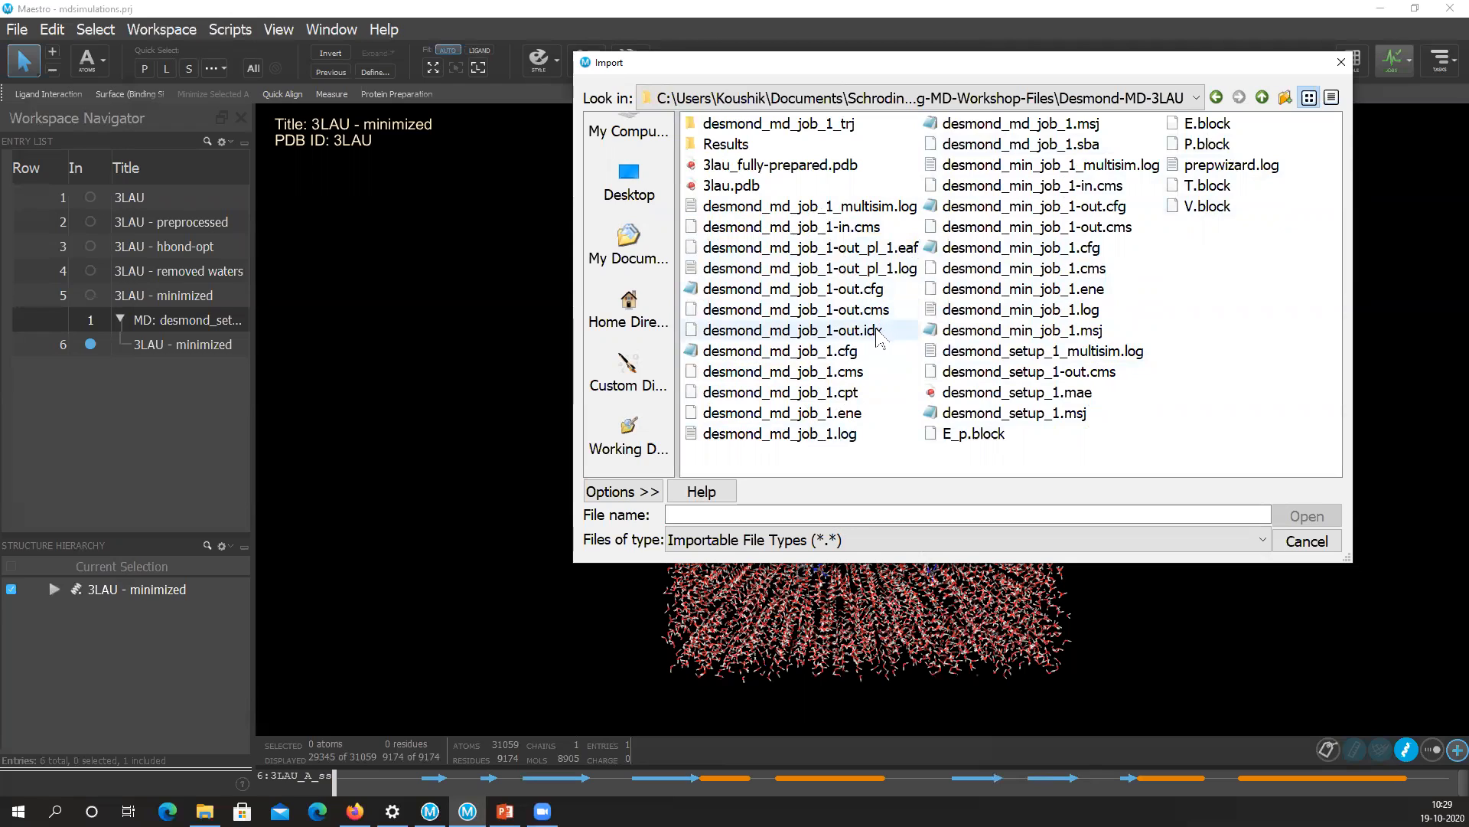
pyautogui.press('ctrl')
pyautogui.press('ctrl')
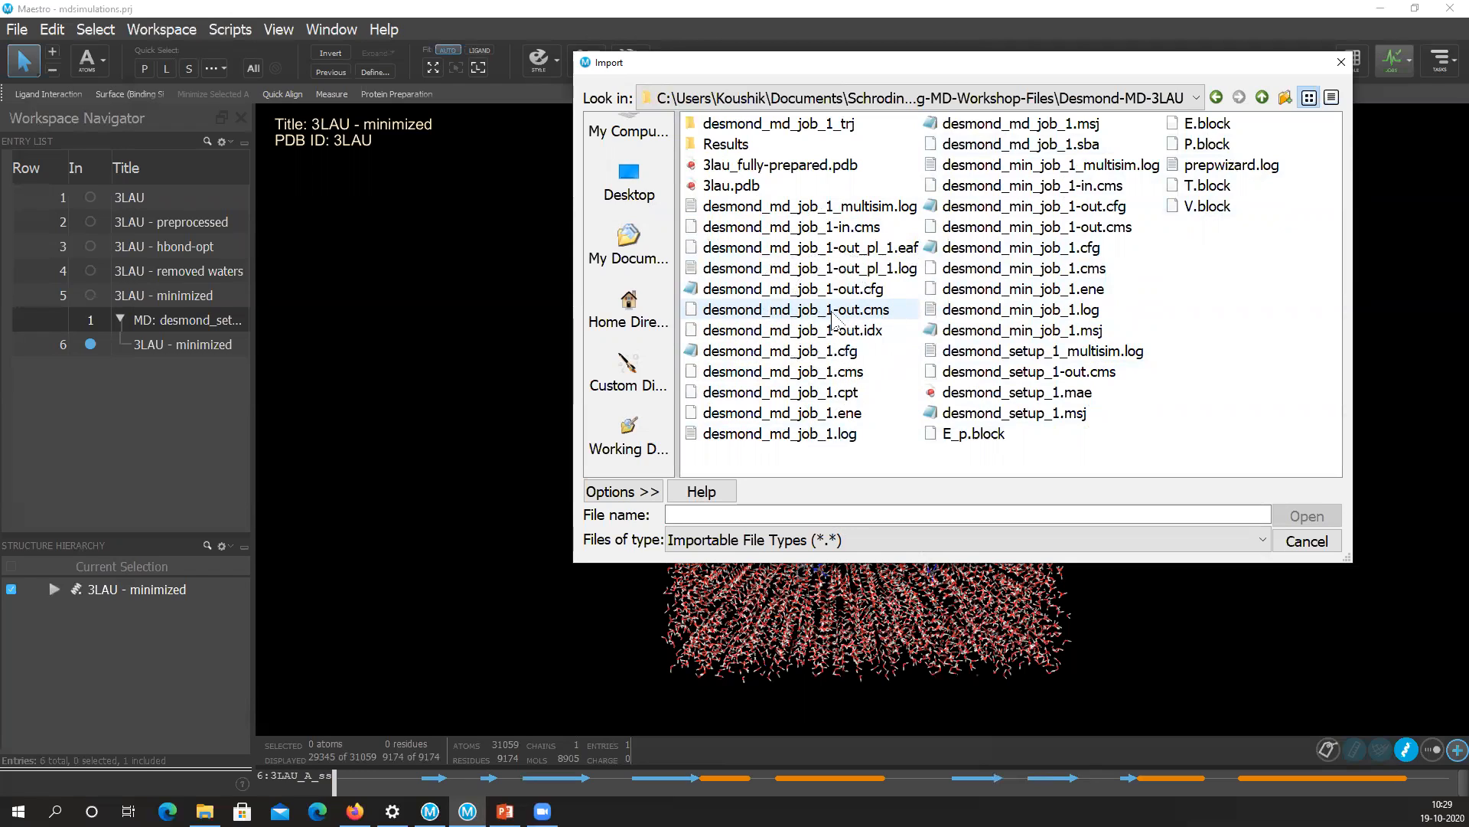
pyautogui.press('ctrl')
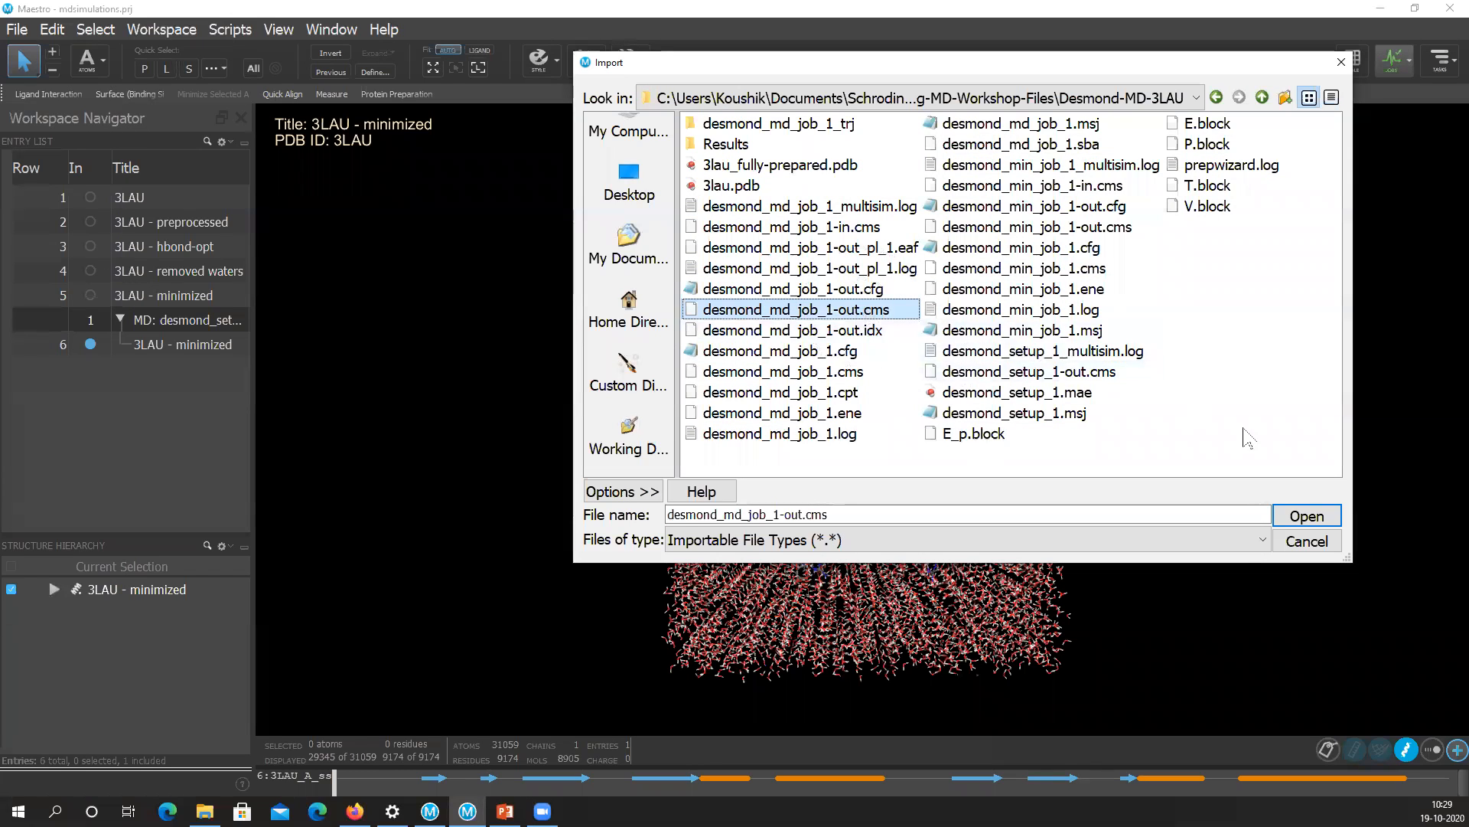
pyautogui.click(1300, 520)
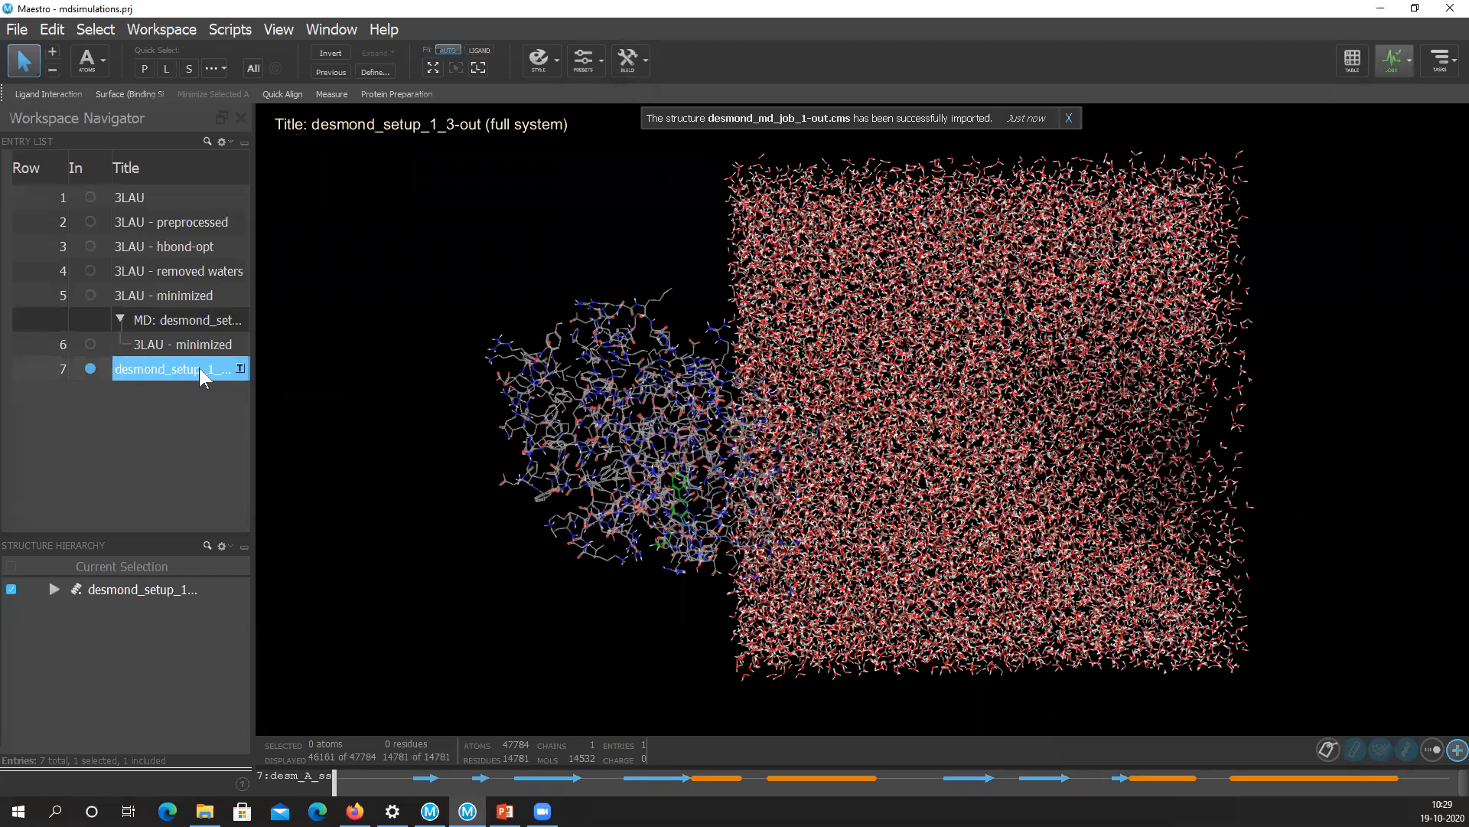
# Load the trajectory of the imported desmond_setup_1_3-out full system entry.
pyautogui.click(240, 369)
pyautogui.click(240, 369)
pyautogui.click(240, 368)
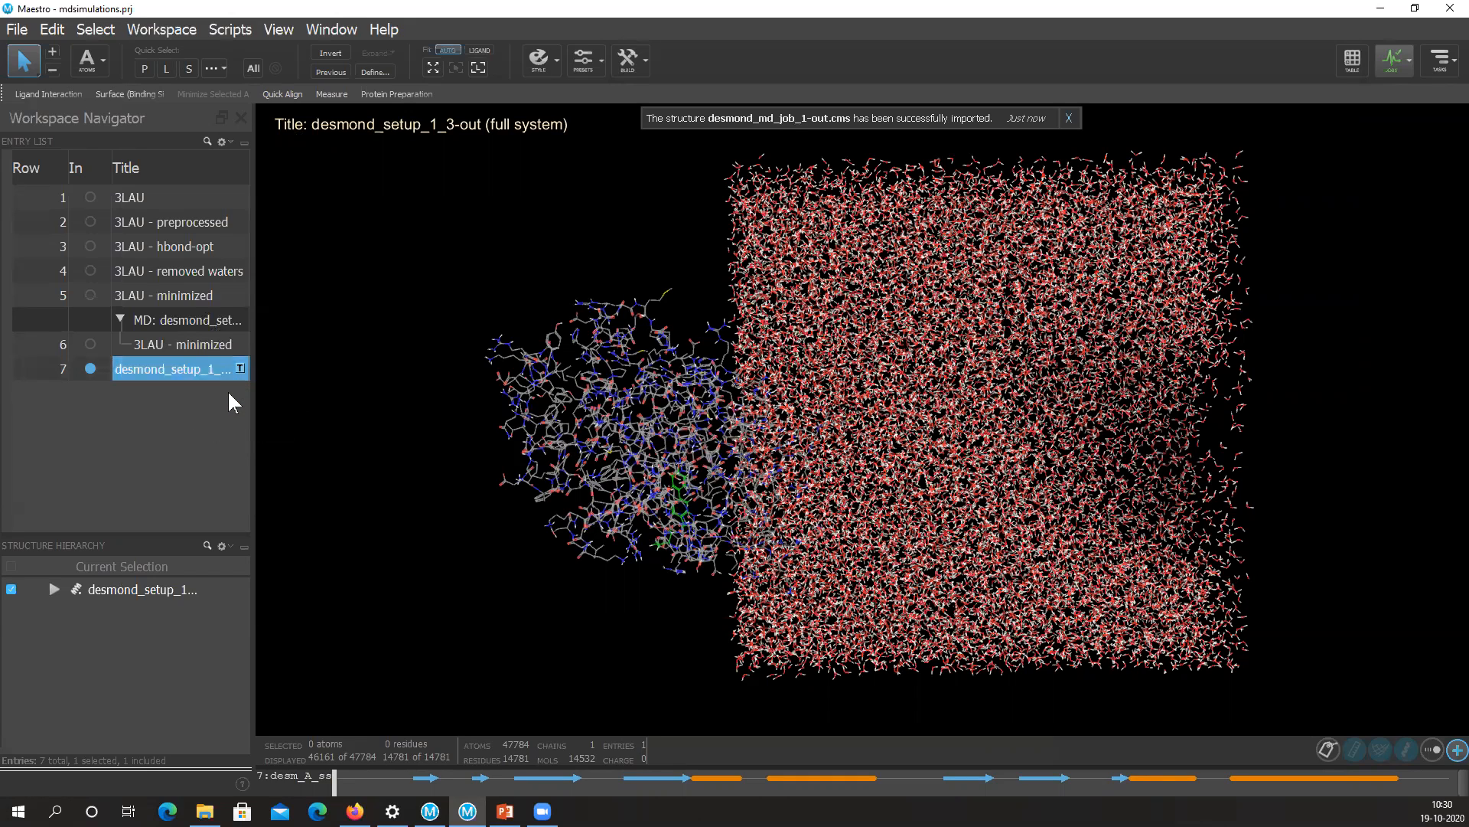
pyautogui.click(240, 369)
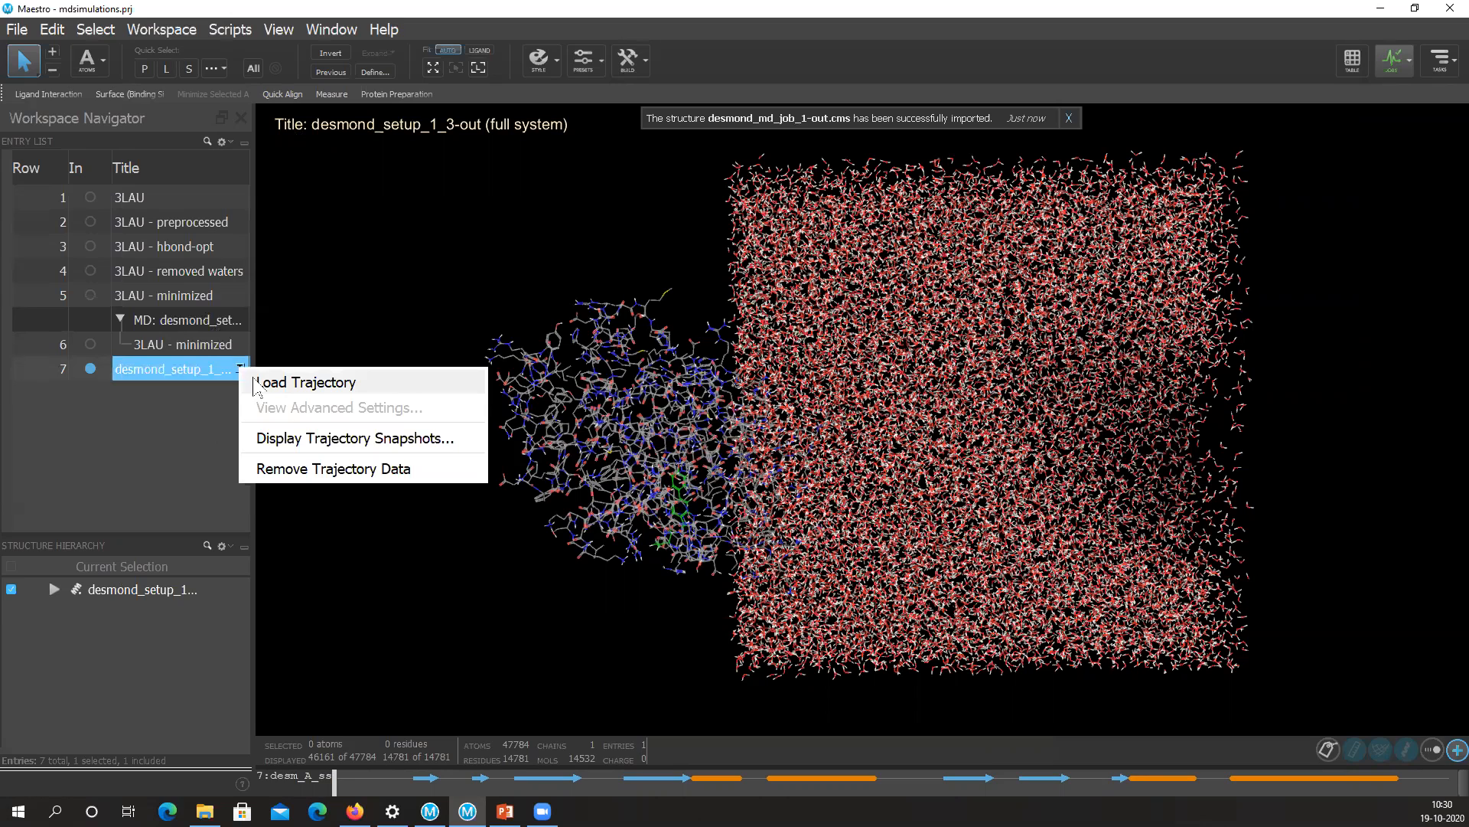
pyautogui.click(258, 384)
pyautogui.click(261, 386)
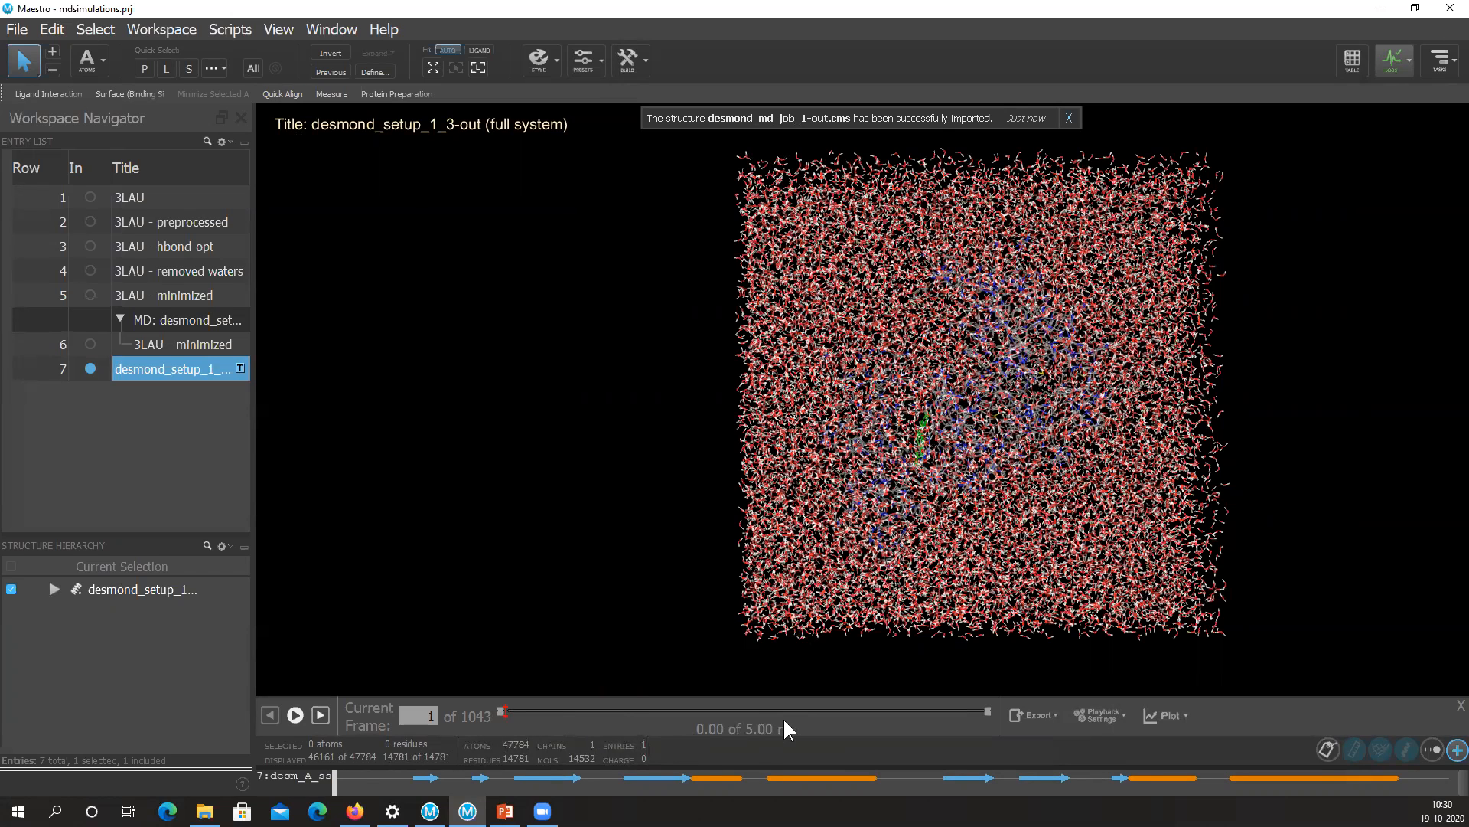
# Play the solvated system's trajectory, inspect the moving protein and water box up close, and pause it.
pyautogui.moveTo(993, 369)
pyautogui.mouseDown(button='middle')
pyautogui.moveTo(903, 399)
pyautogui.moveTo(1018, 360)
pyautogui.moveTo(991, 385)
pyautogui.mouseUp(button='middle')
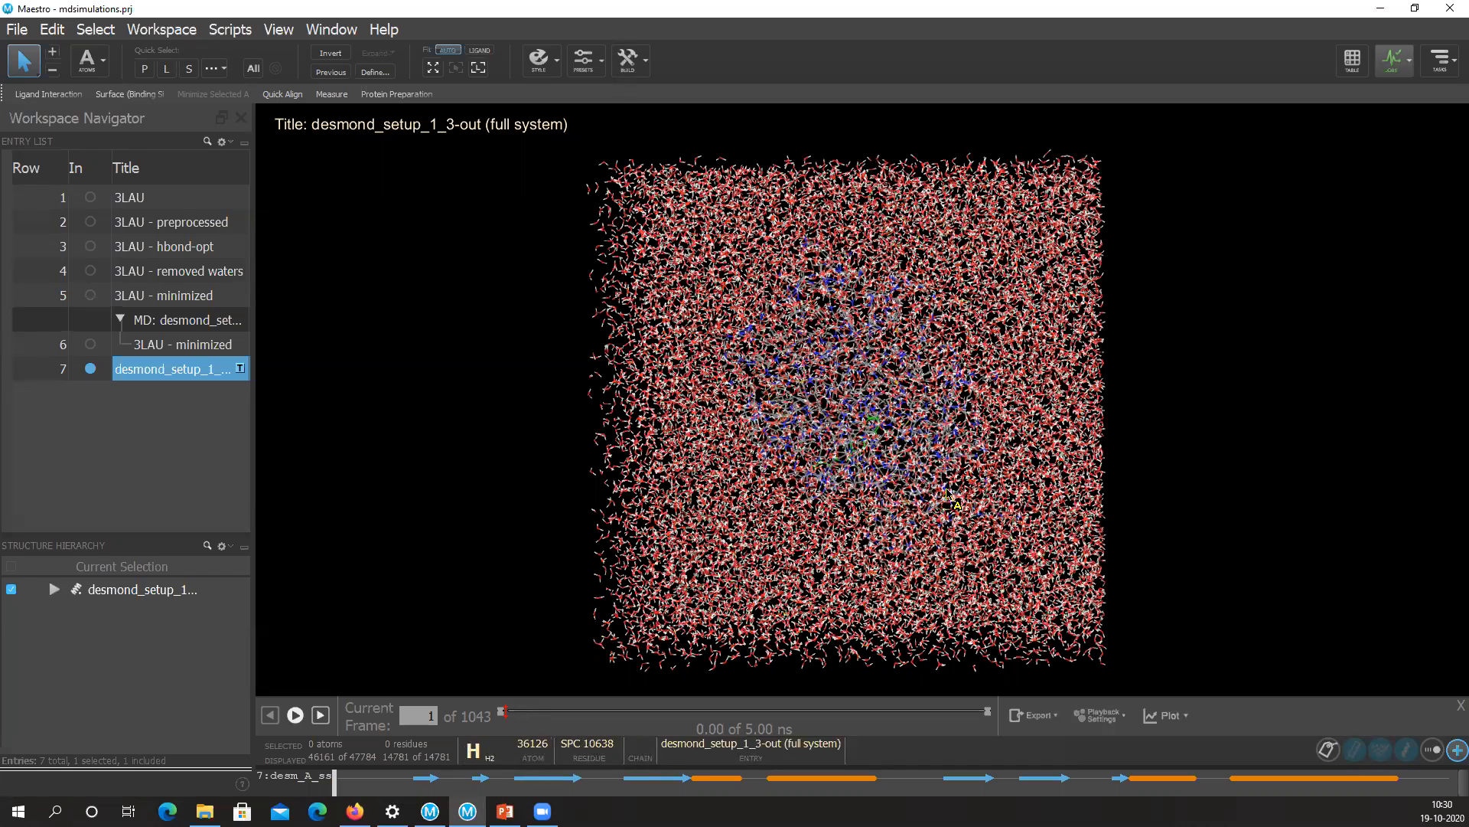
pyautogui.click(296, 715)
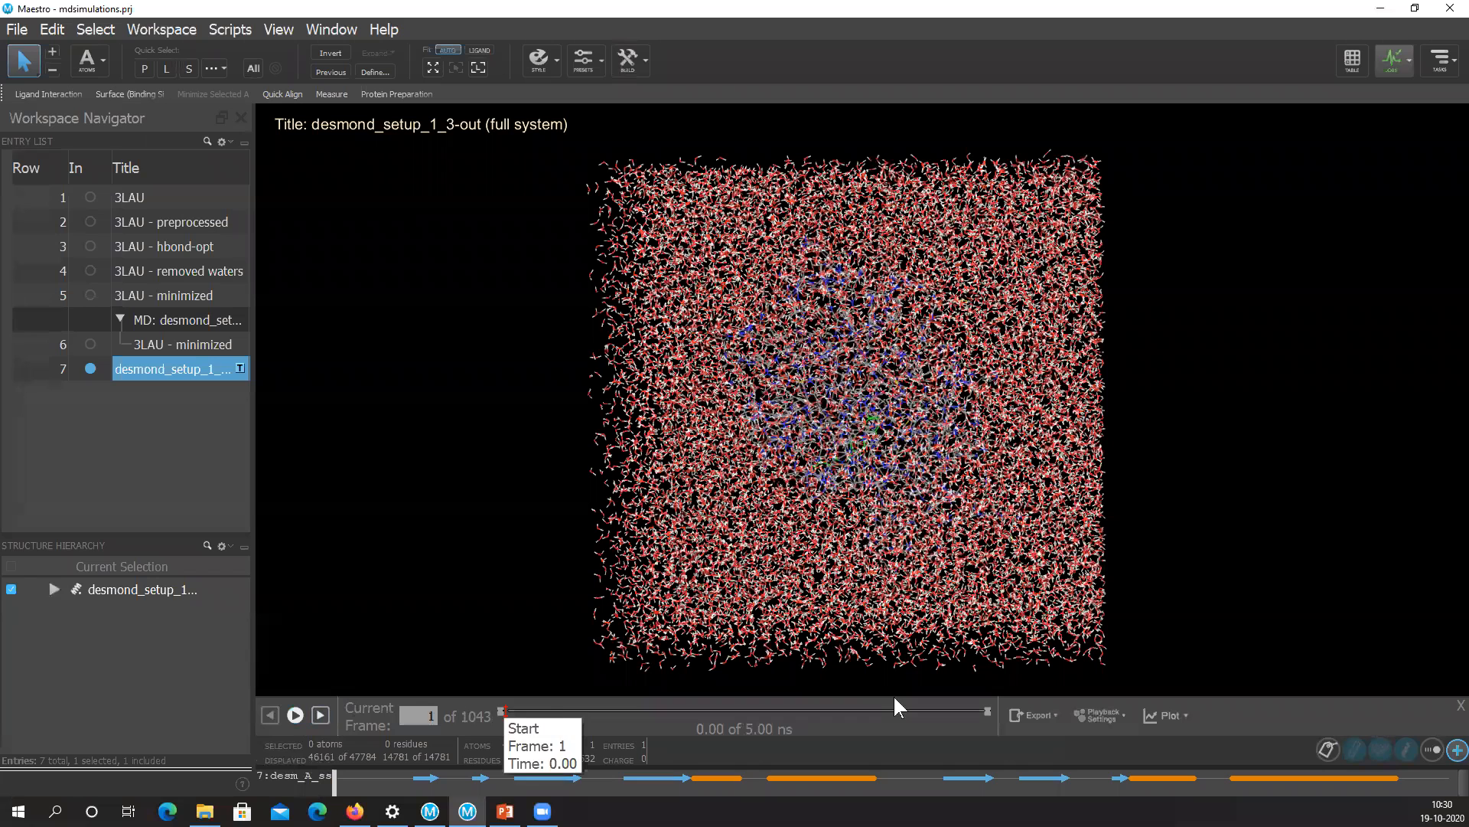
pyautogui.click(296, 715)
pyautogui.click(296, 715)
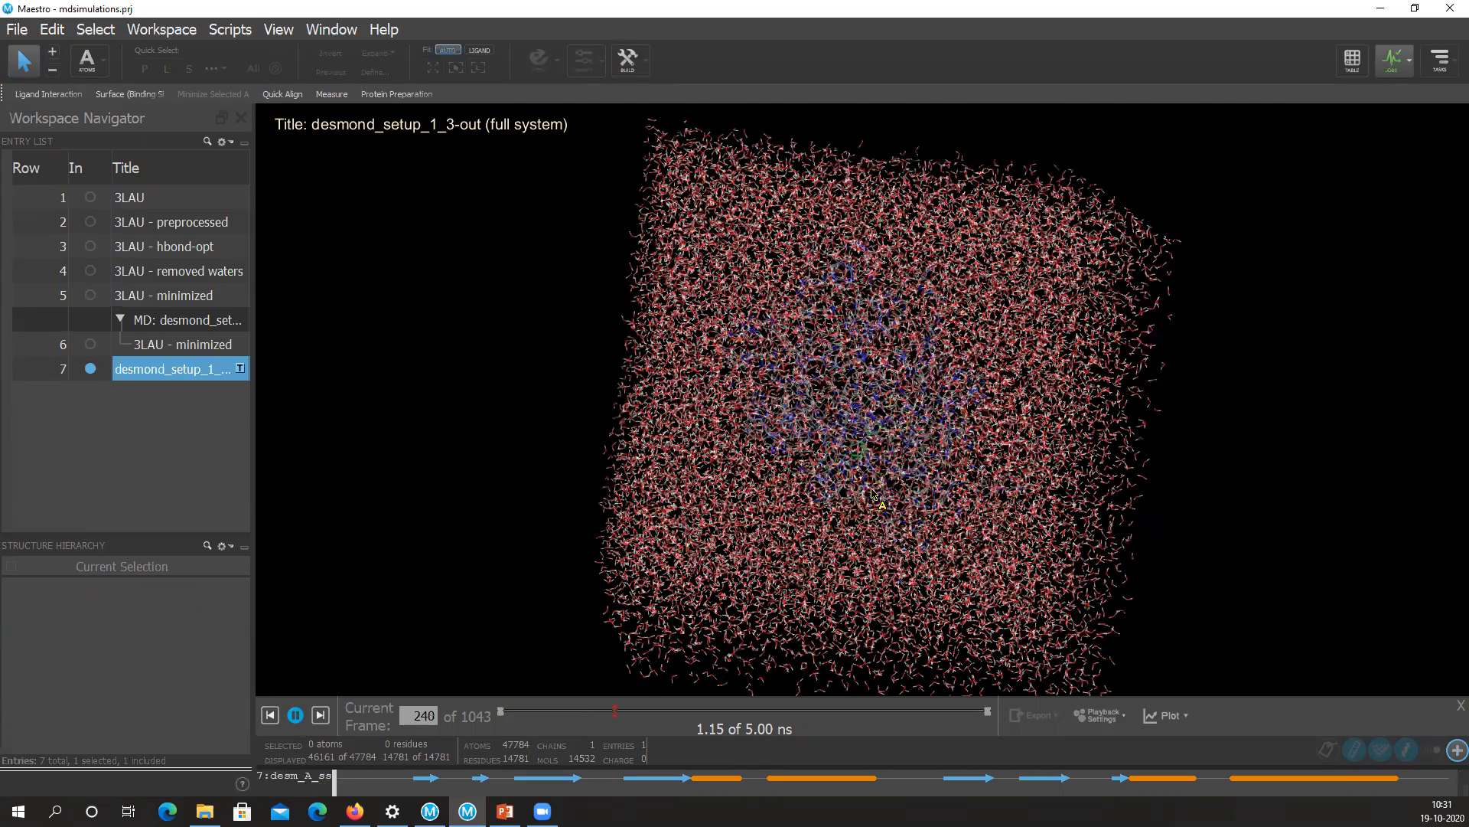
pyautogui.scroll(3, 872, 496)
pyautogui.scroll(3, 796, 321)
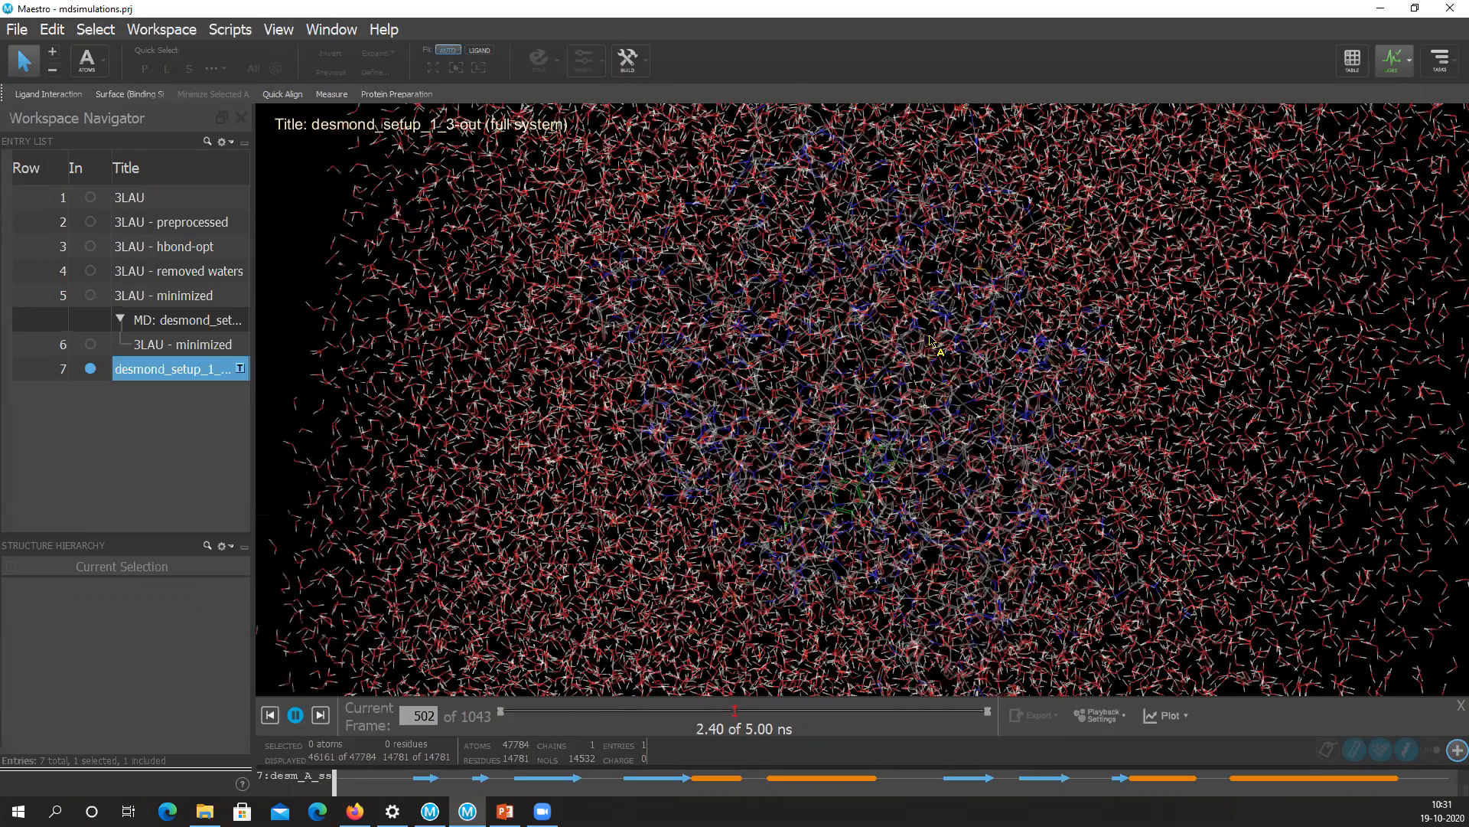
pyautogui.scroll(-4, 806, 330)
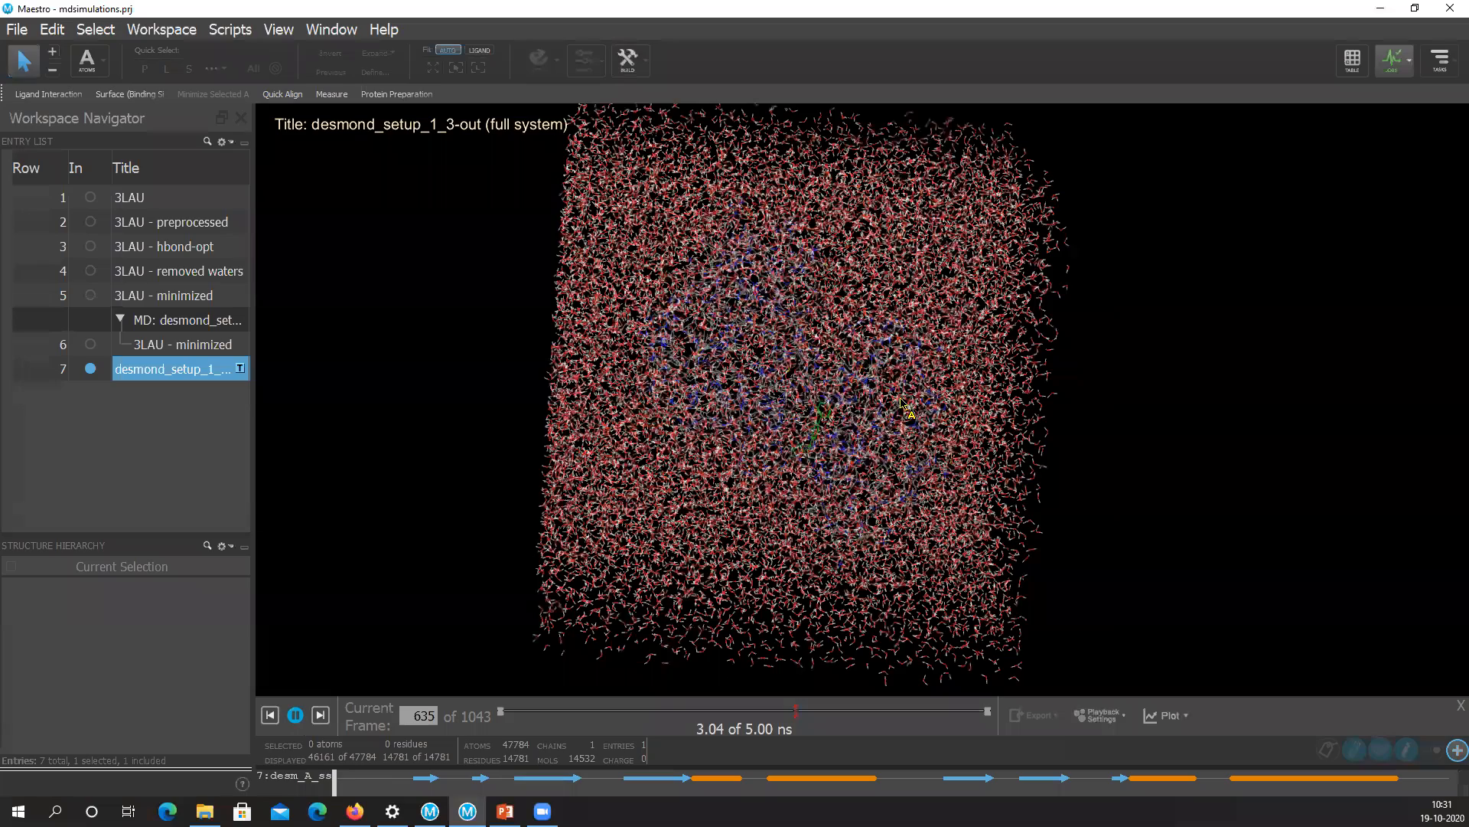
pyautogui.click(295, 715)
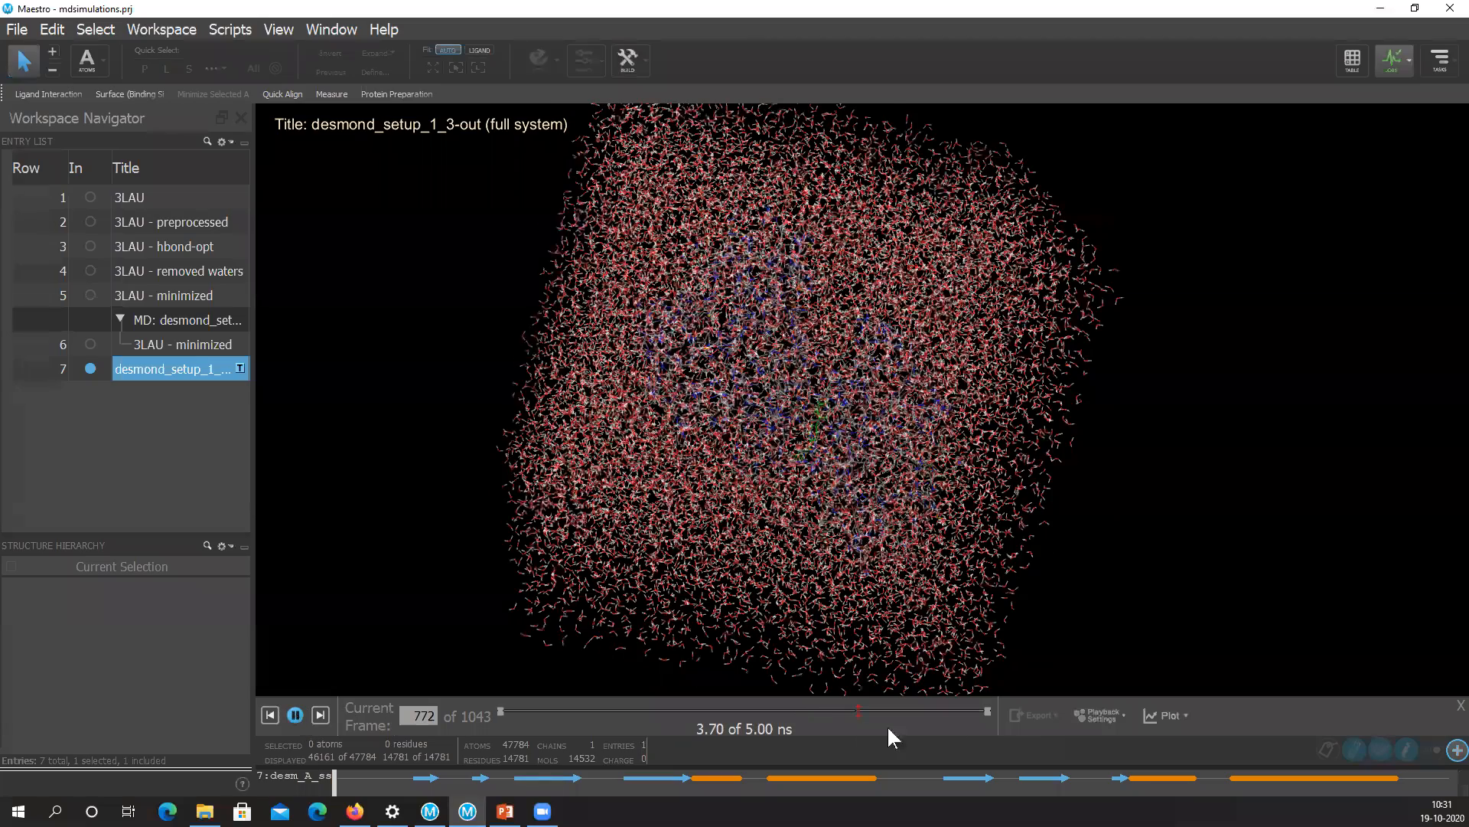
# Review the basic trajectory playback settings, including speed, step and smoothing, and play the trajectory again.
pyautogui.click(1100, 715)
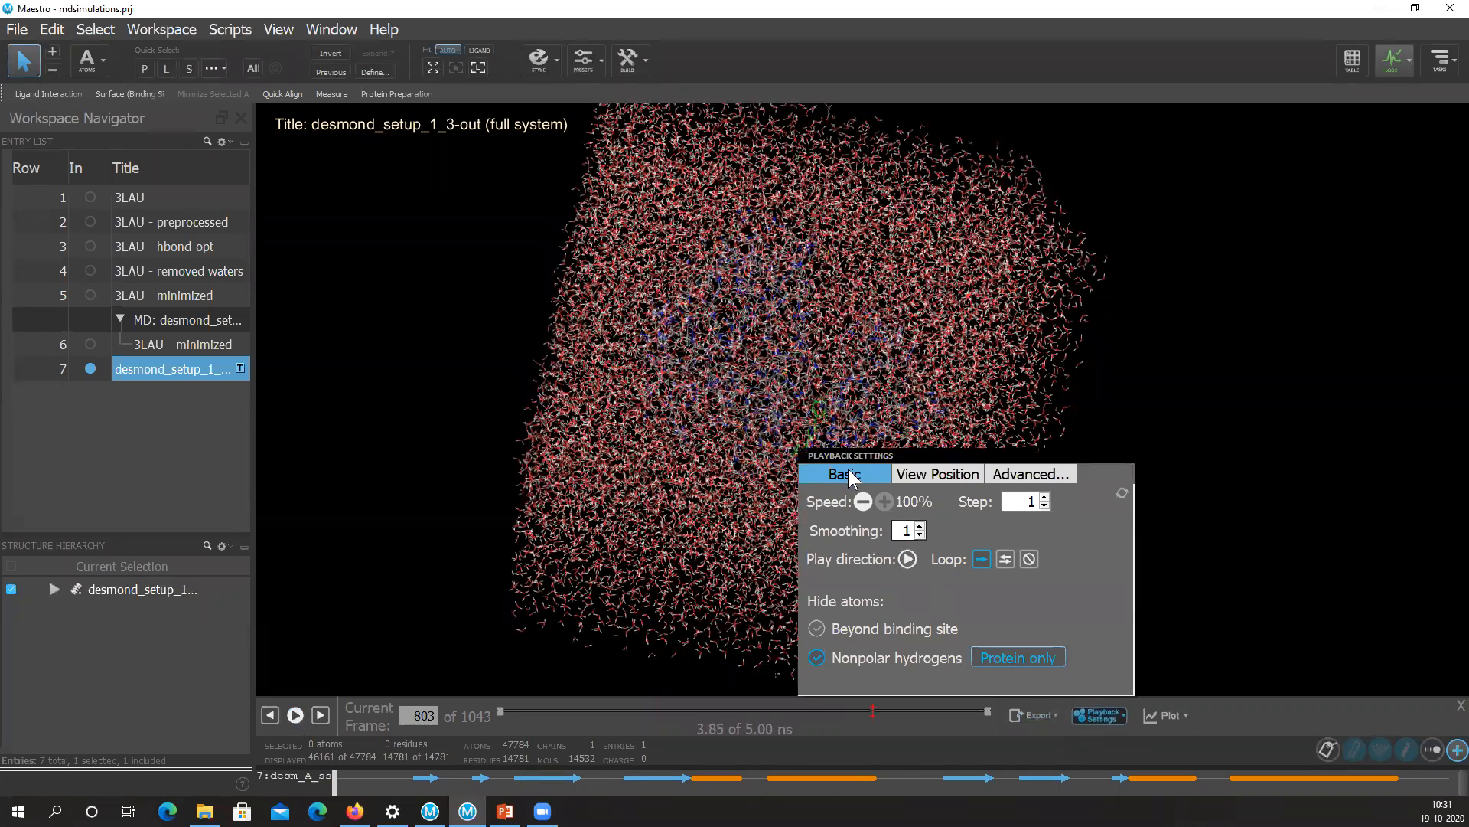
pyautogui.click(845, 470)
pyautogui.click(1234, 502)
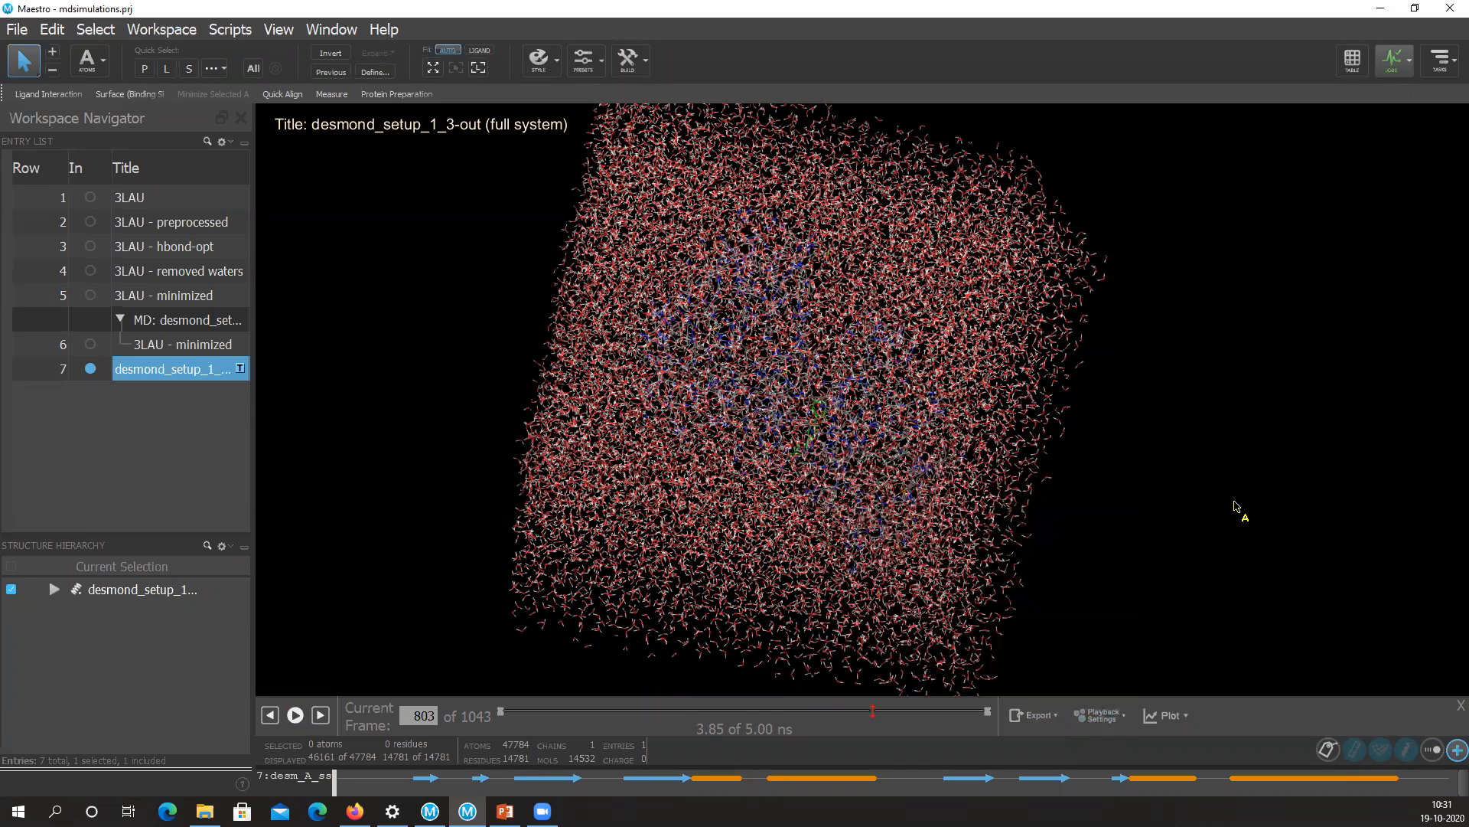
pyautogui.click(297, 713)
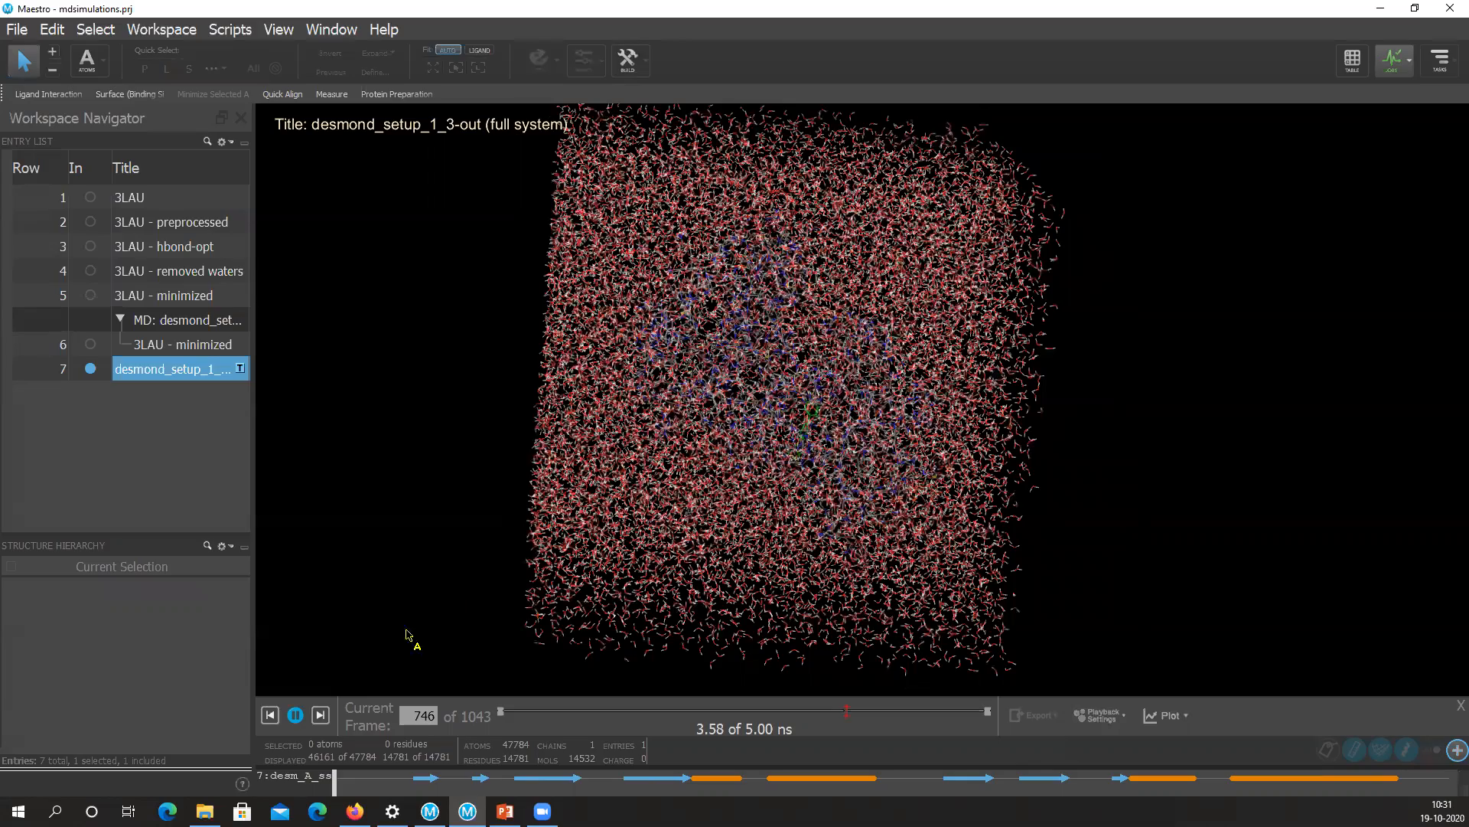
pyautogui.click(295, 716)
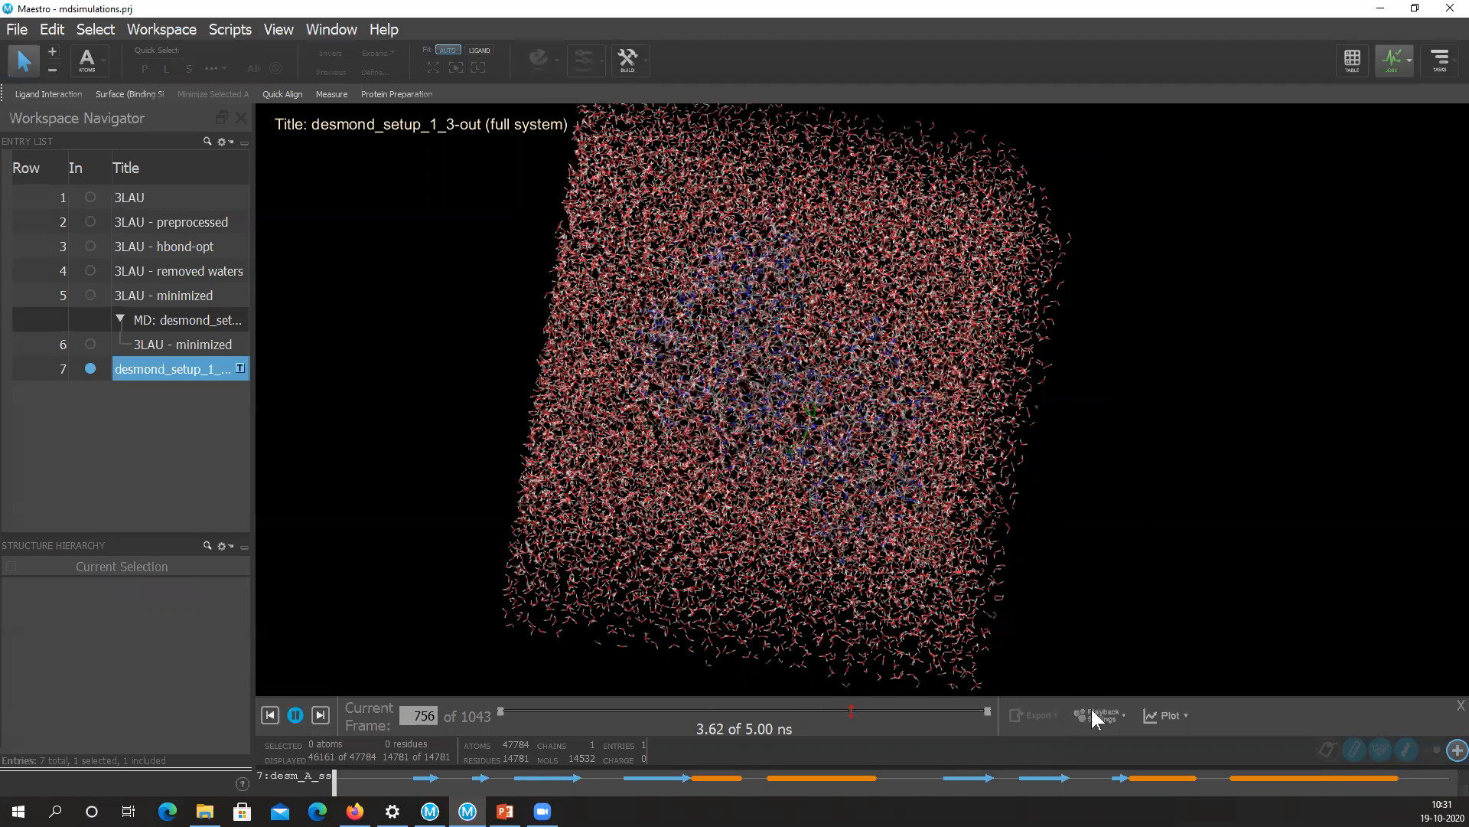
# Set the playback step to 5 and the smoothing to 5, then run the trajectory with these settings and pause it.
pyautogui.click(1099, 715)
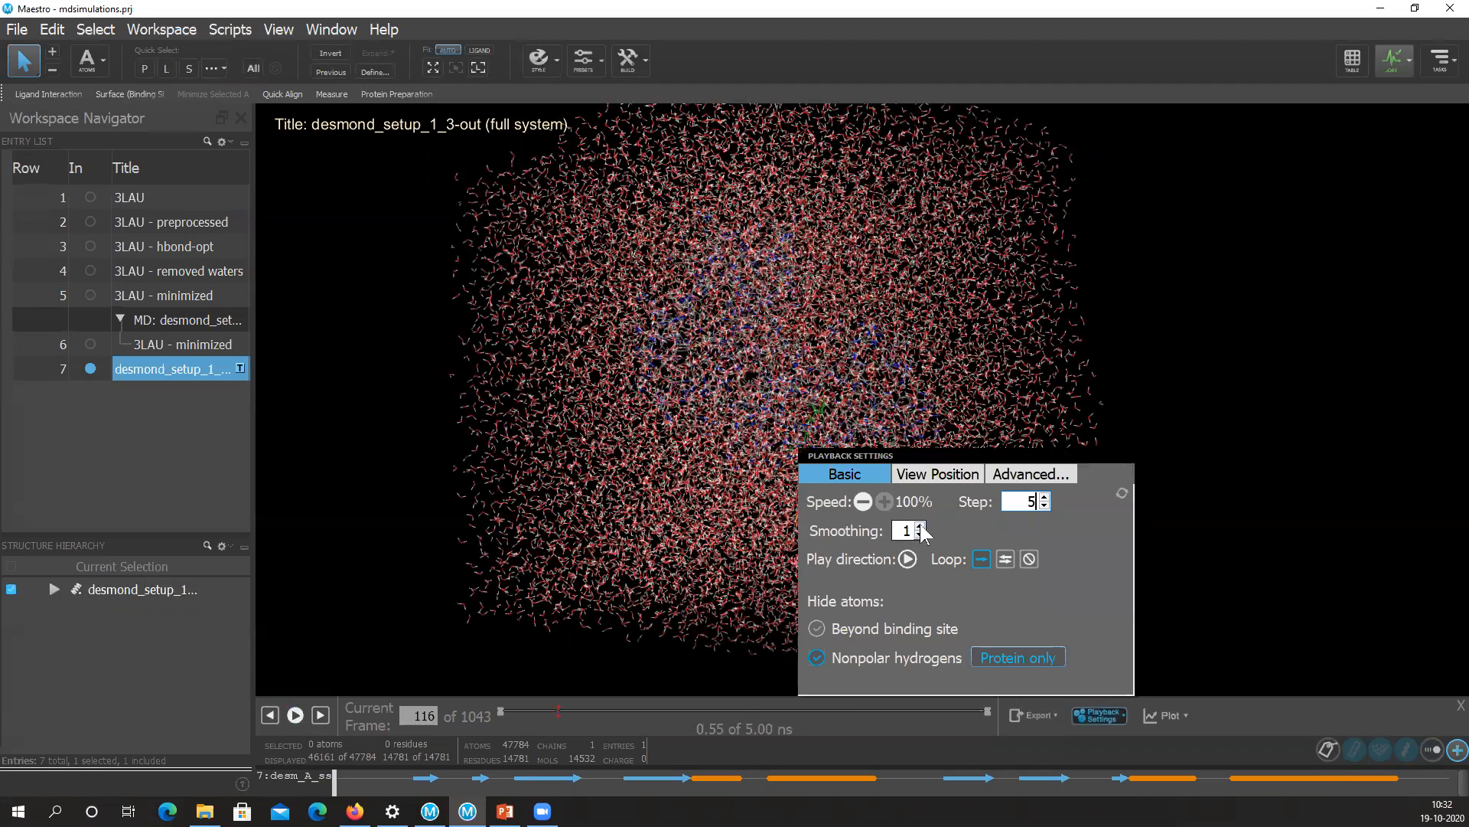
pyautogui.click(920, 527)
pyautogui.click(920, 527)
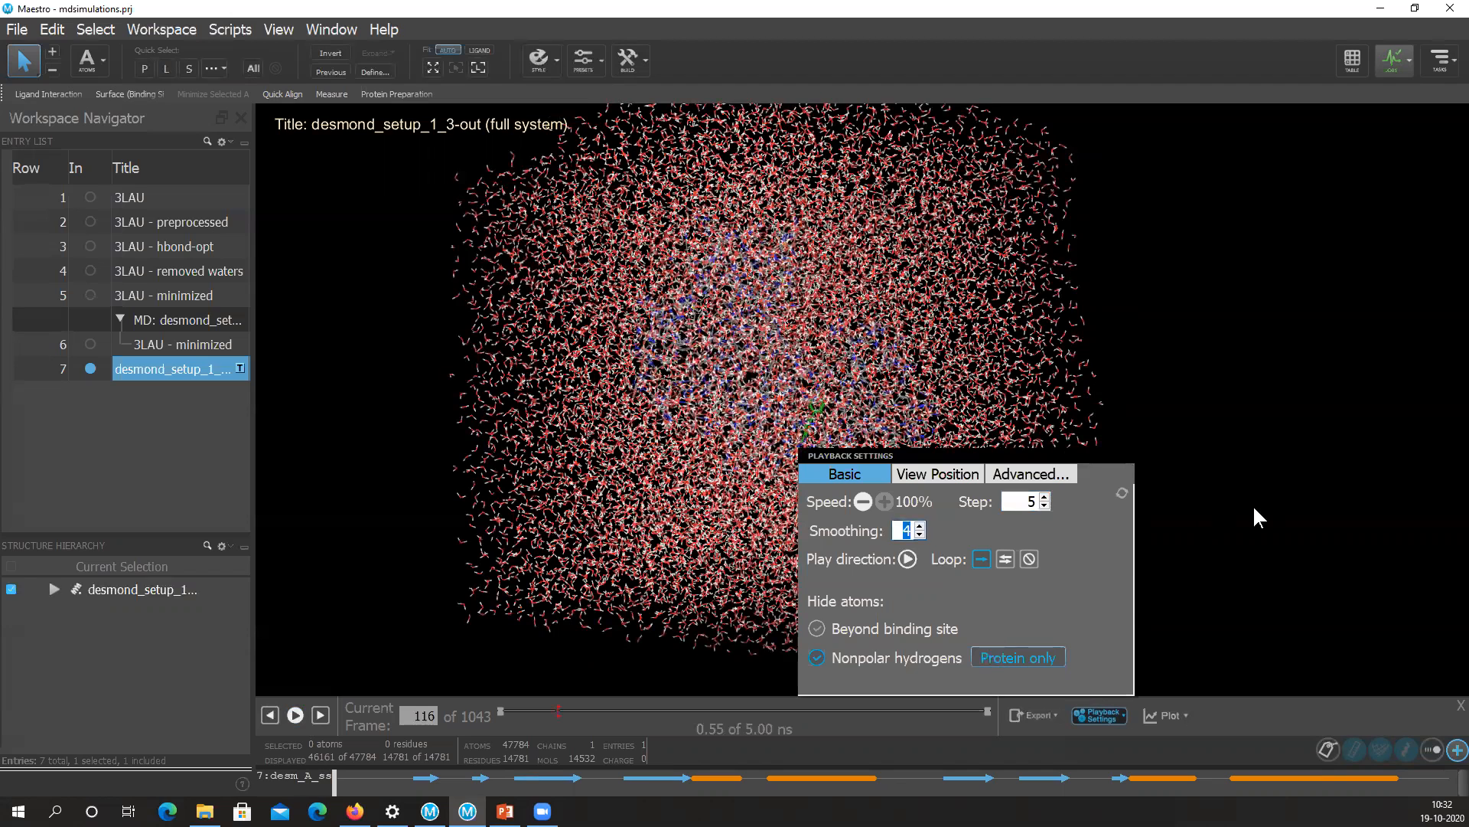
pyautogui.click(920, 526)
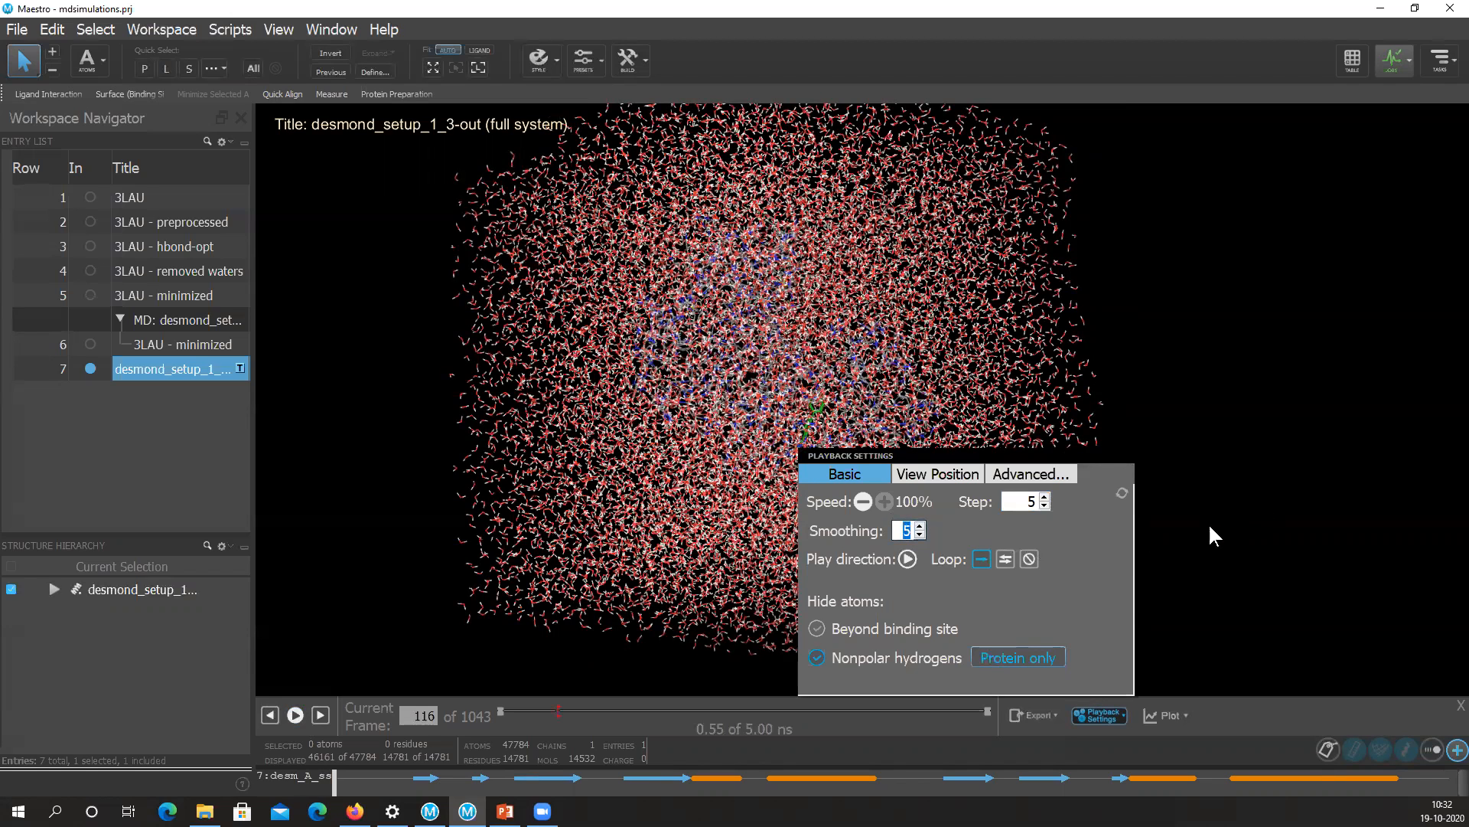
pyautogui.click(1210, 531)
pyautogui.click(295, 715)
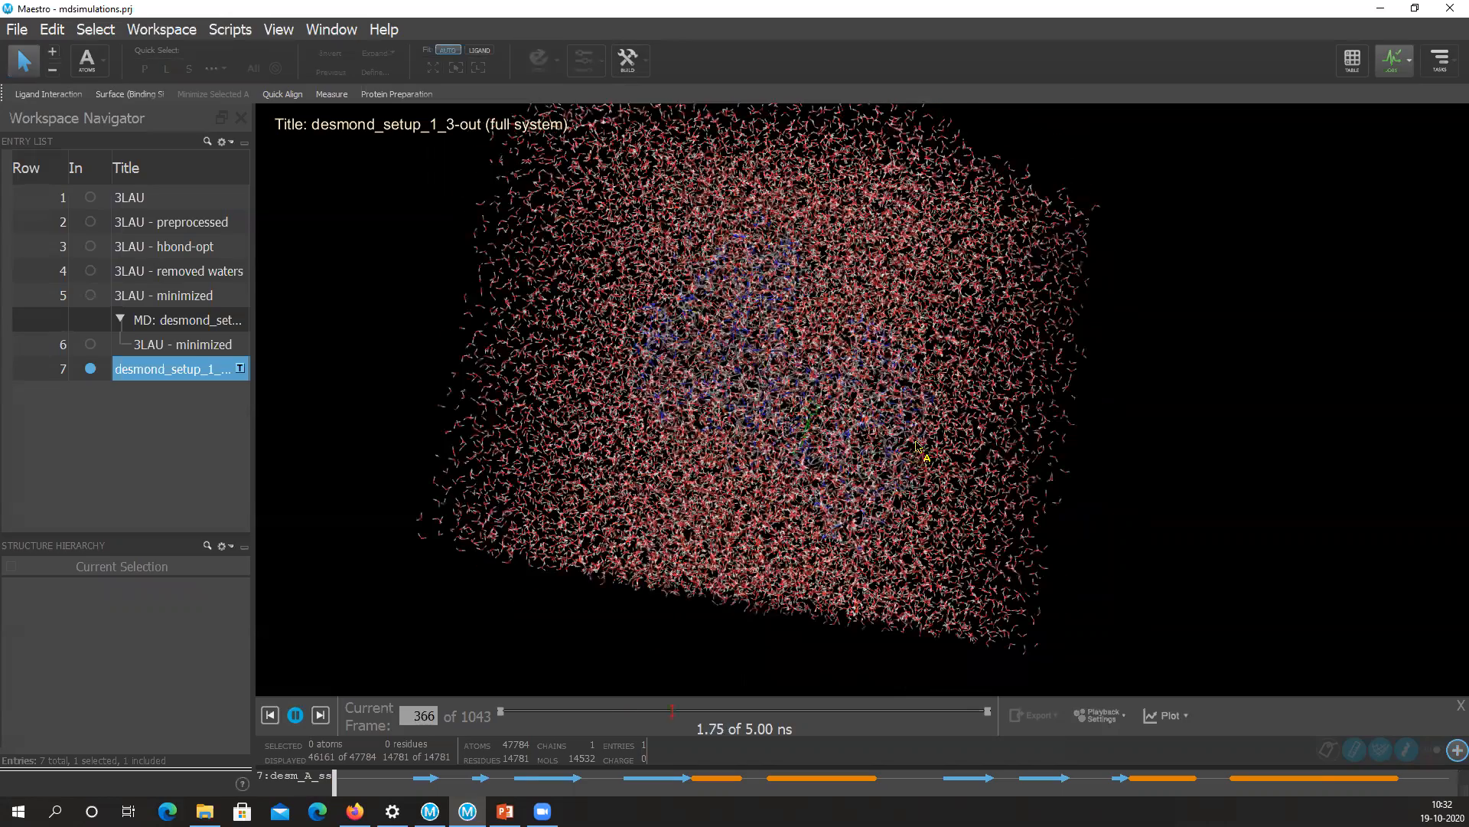
pyautogui.click(296, 715)
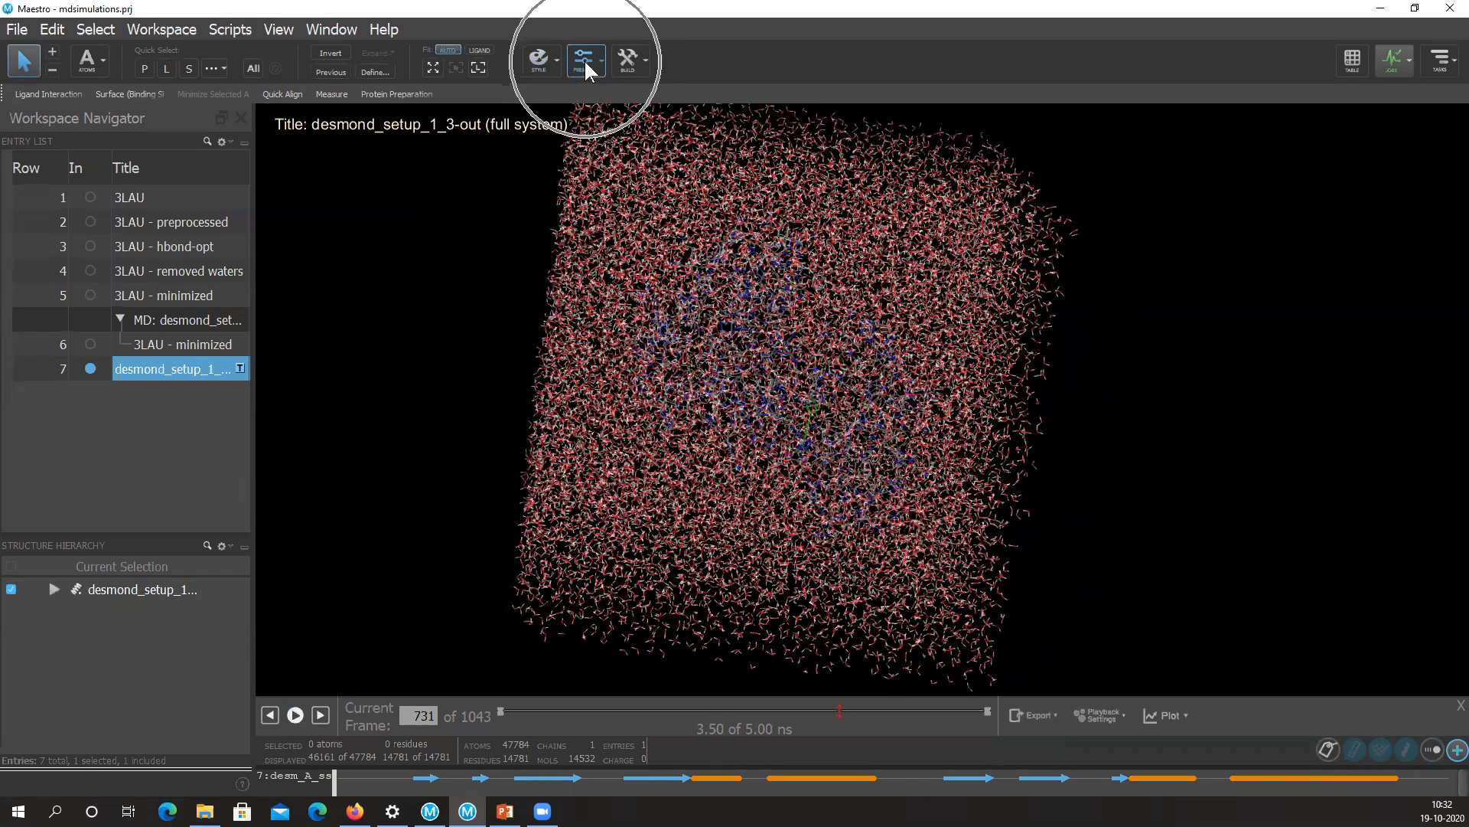
# Apply the display preset that shows the protein as colored ribbons with the ligand and labeled binding-site residues.
pyautogui.click(585, 58)
pyautogui.click(585, 58)
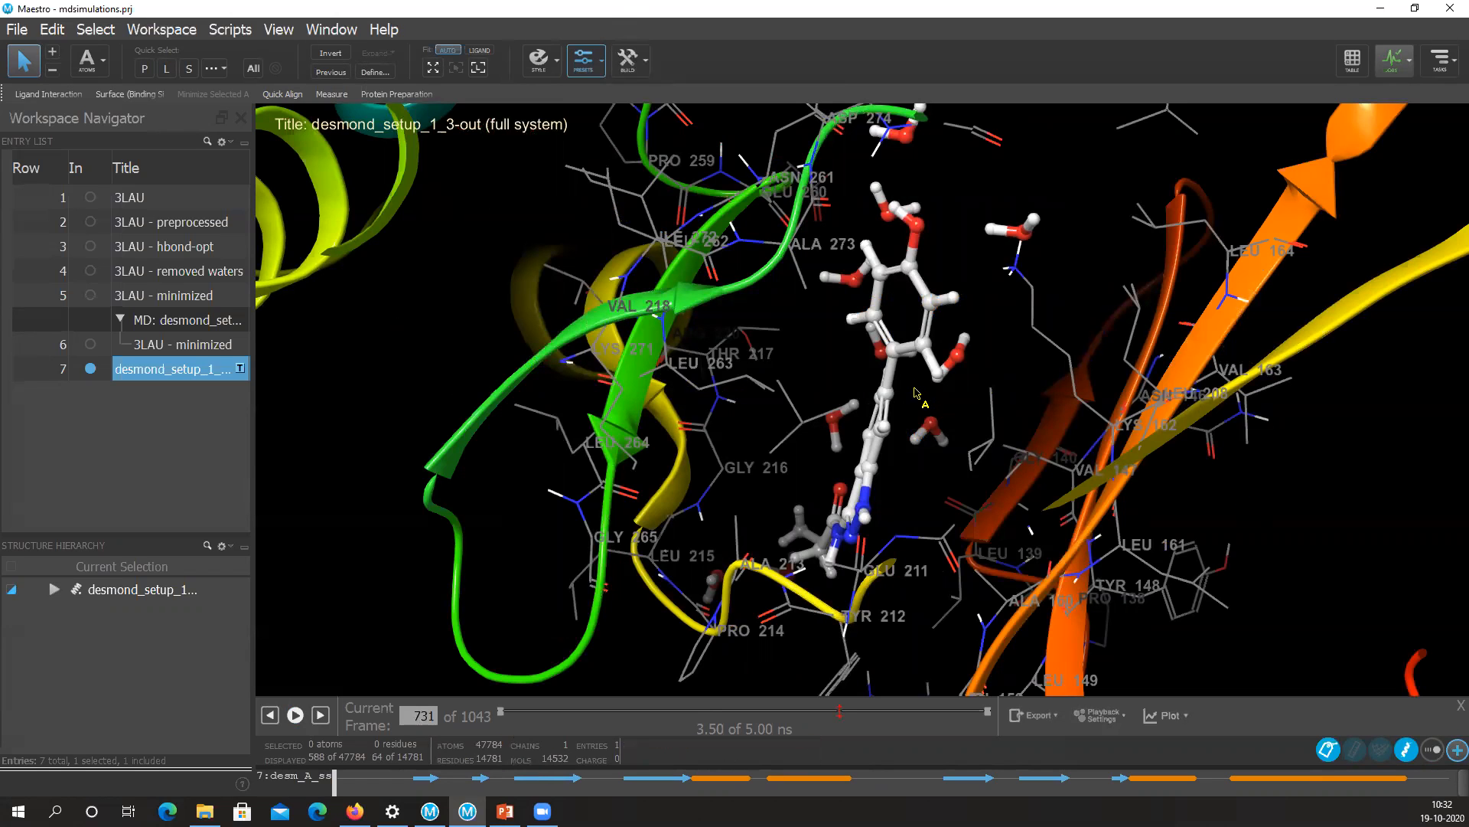
pyautogui.scroll(-3, 915, 393)
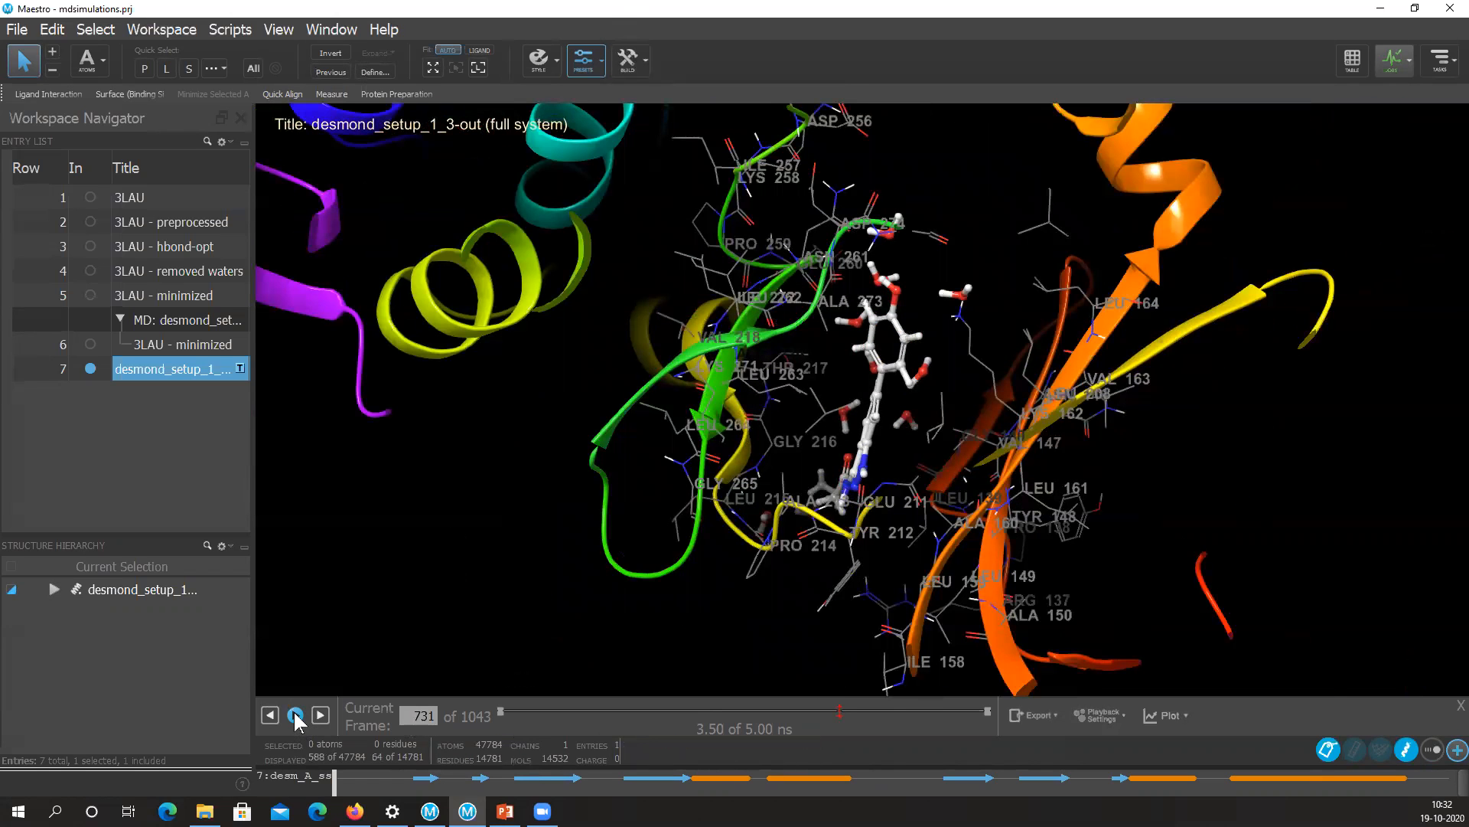
# Play the Desmond trajectory, inspect the ligand and its surrounding binding-site residues up close, and pause the playback.
pyautogui.click(295, 717)
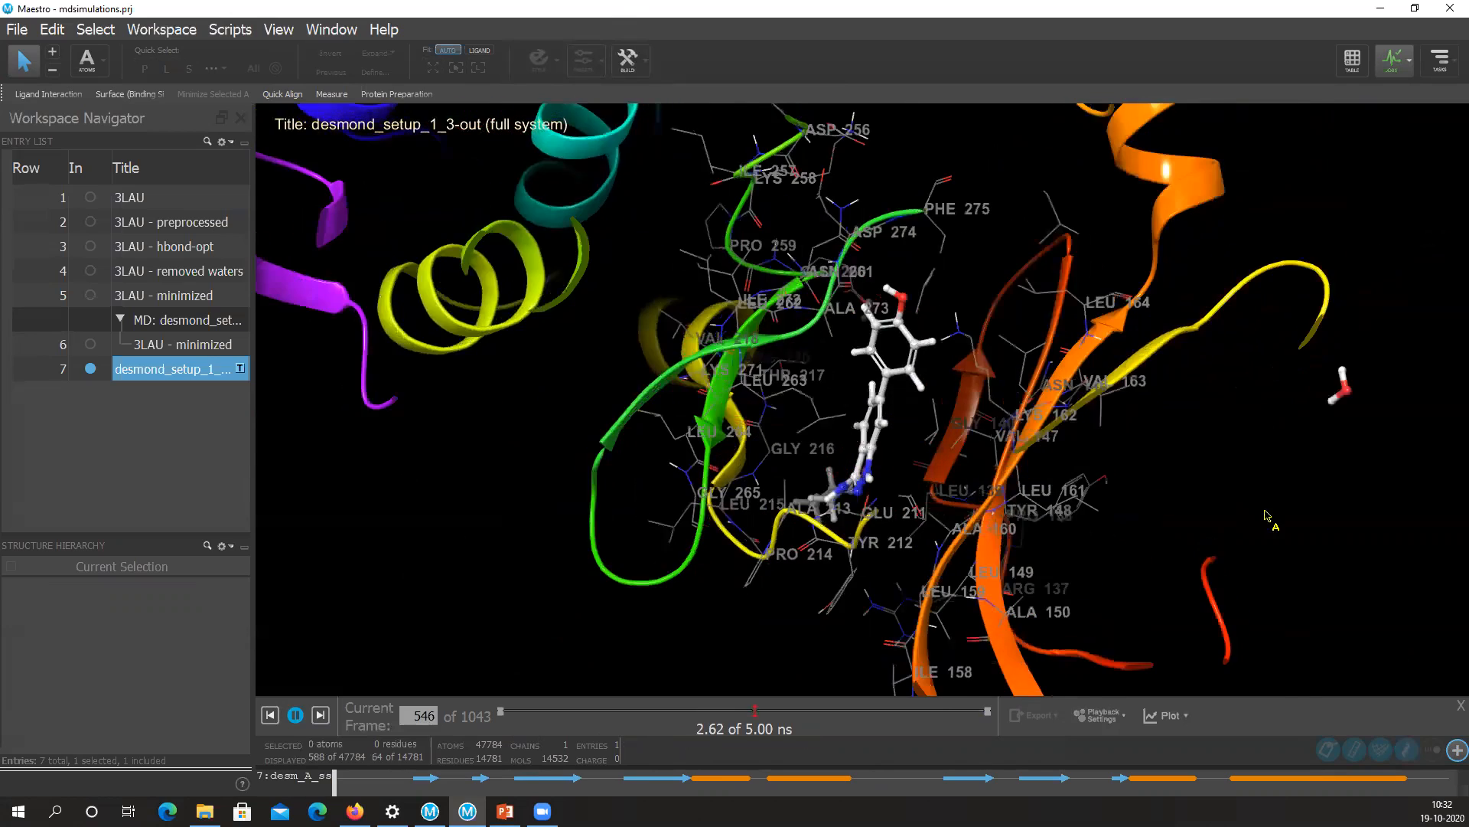
pyautogui.scroll(2, 1266, 515)
pyautogui.scroll(2, 998, 237)
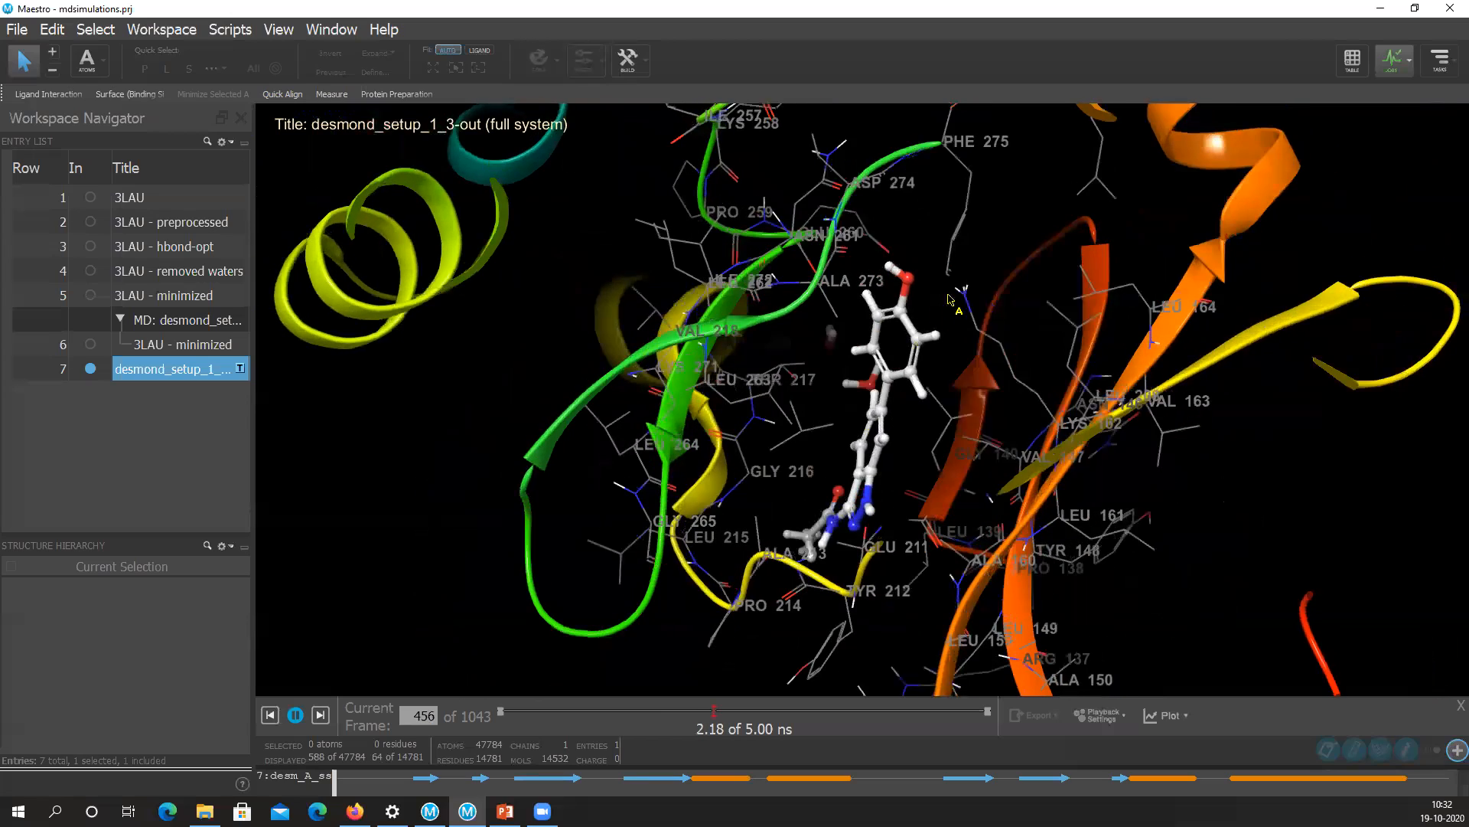
pyautogui.click(296, 718)
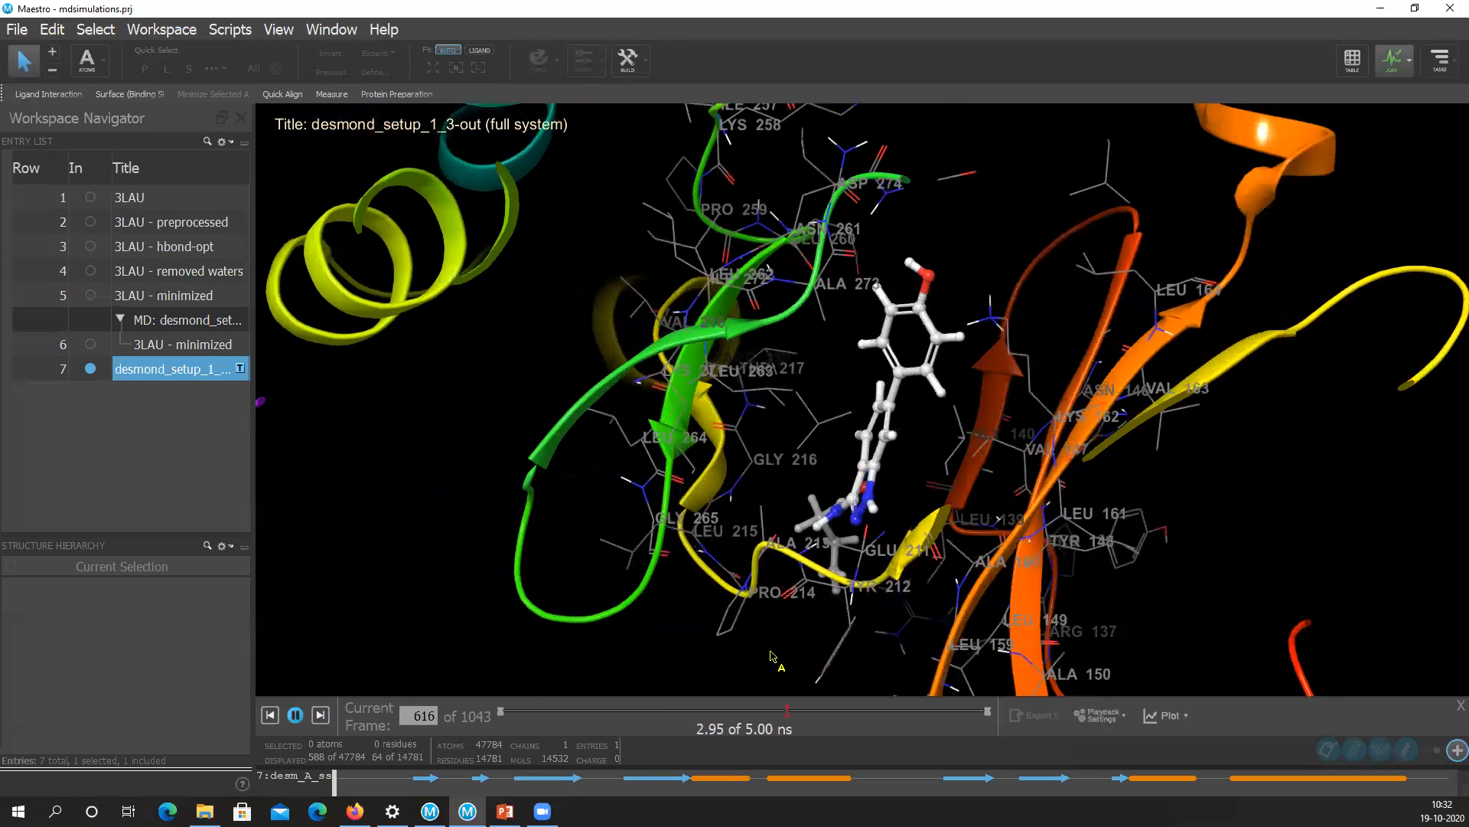
# In the advanced trajectory playback settings, restrict the display to atoms matching an ASL definition.
pyautogui.click(1100, 715)
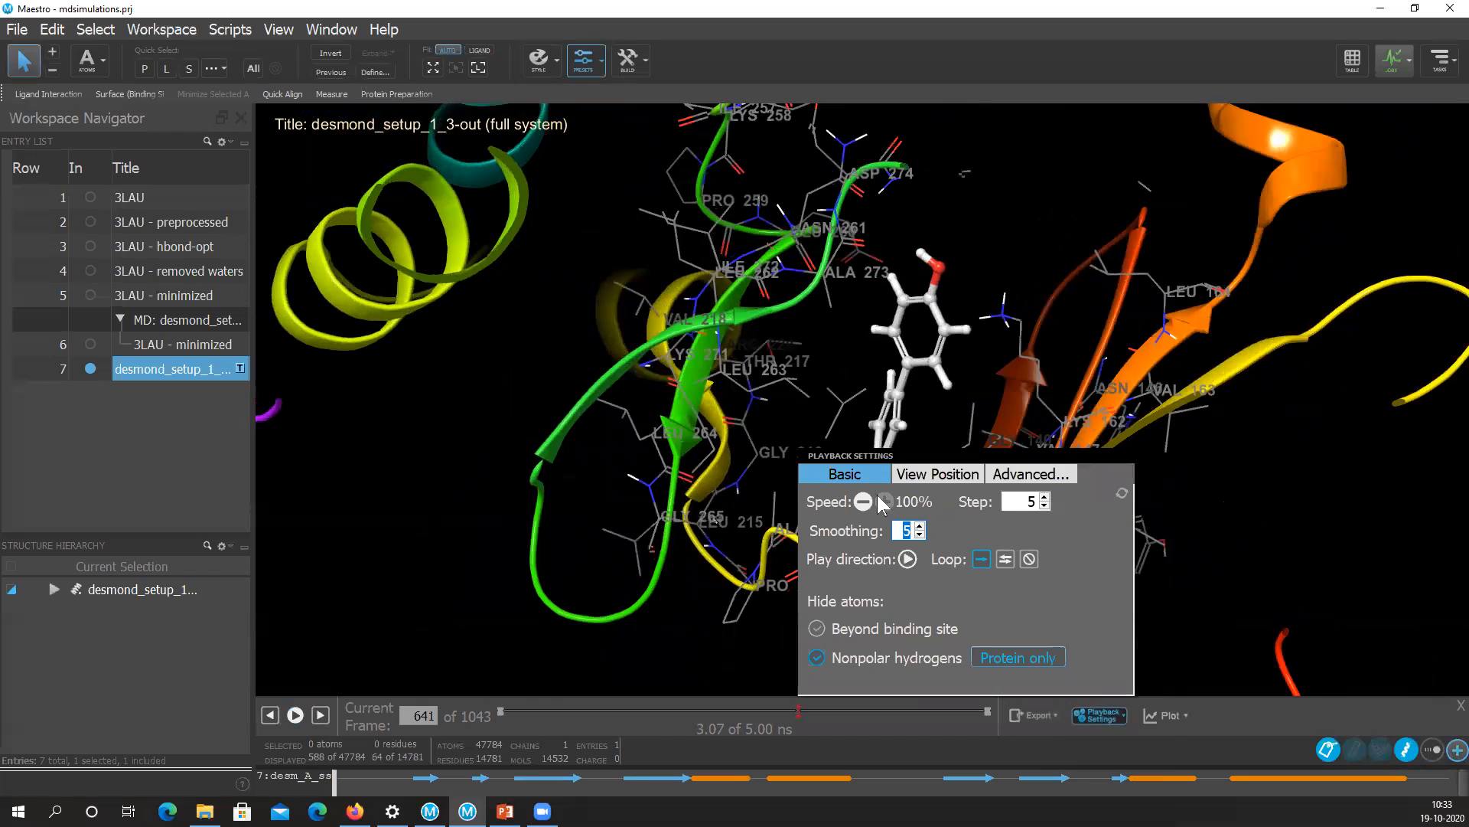
pyautogui.click(941, 478)
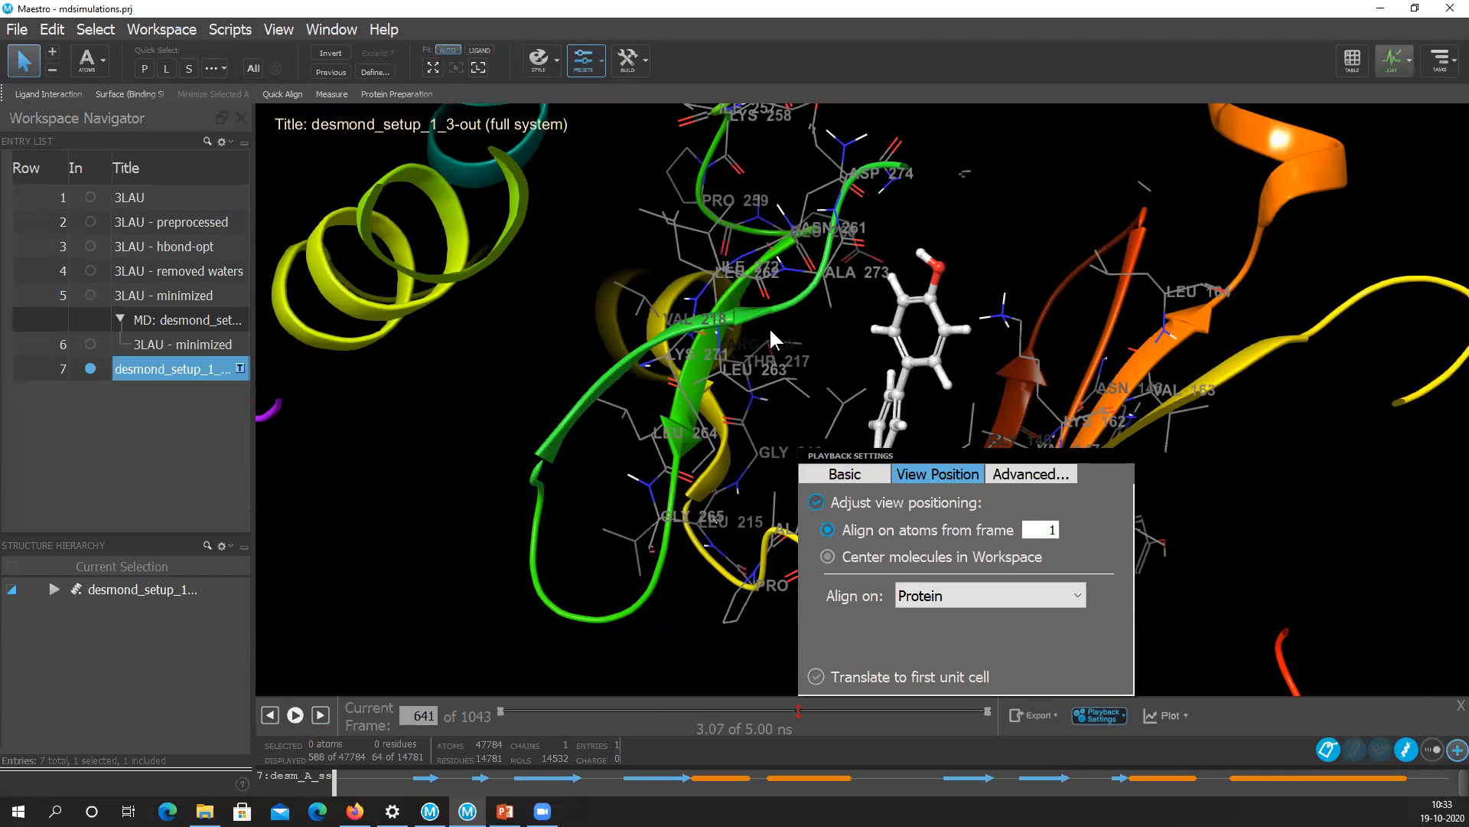
pyautogui.click(1027, 475)
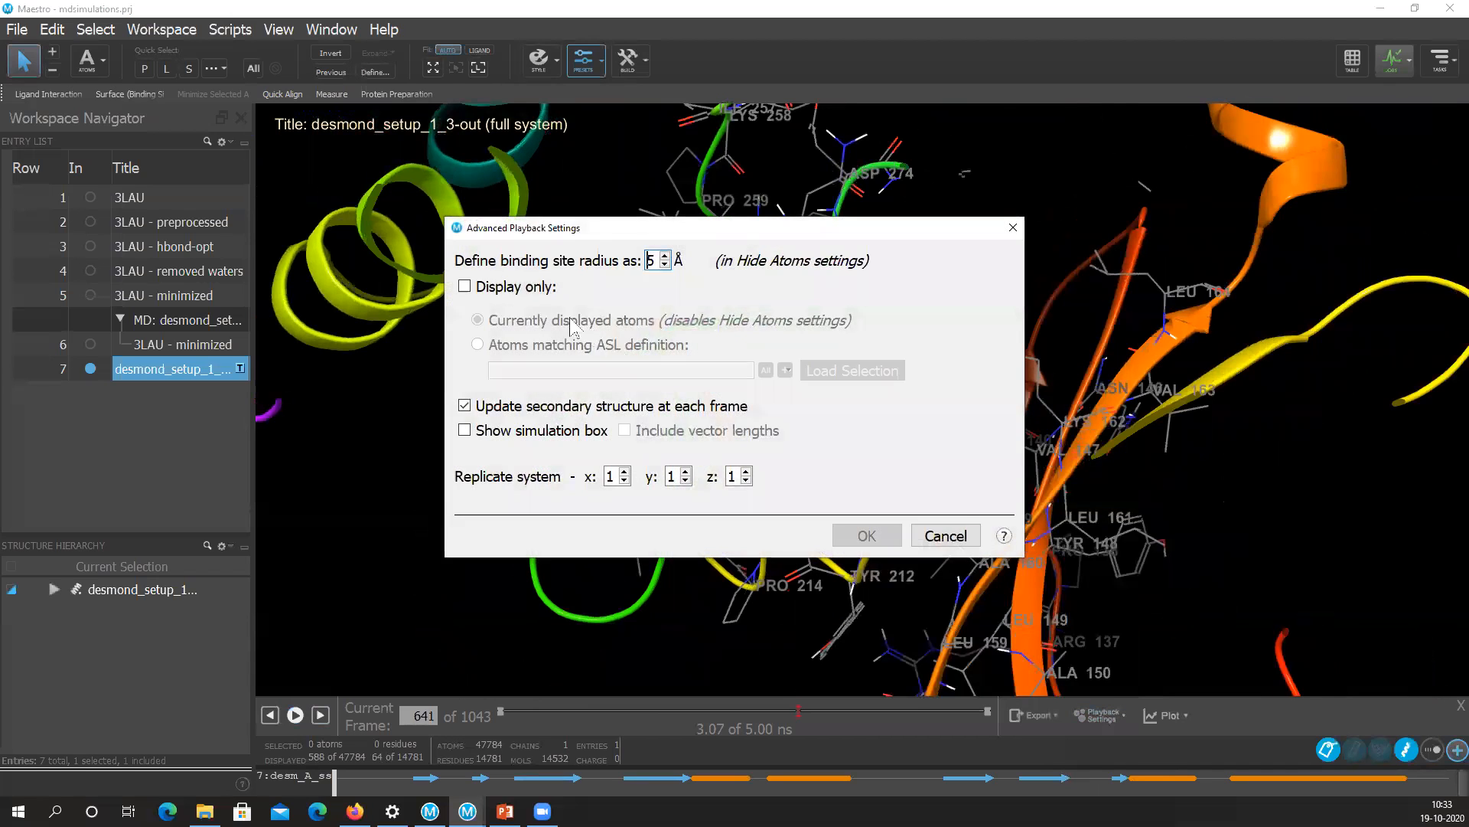
pyautogui.click(464, 287)
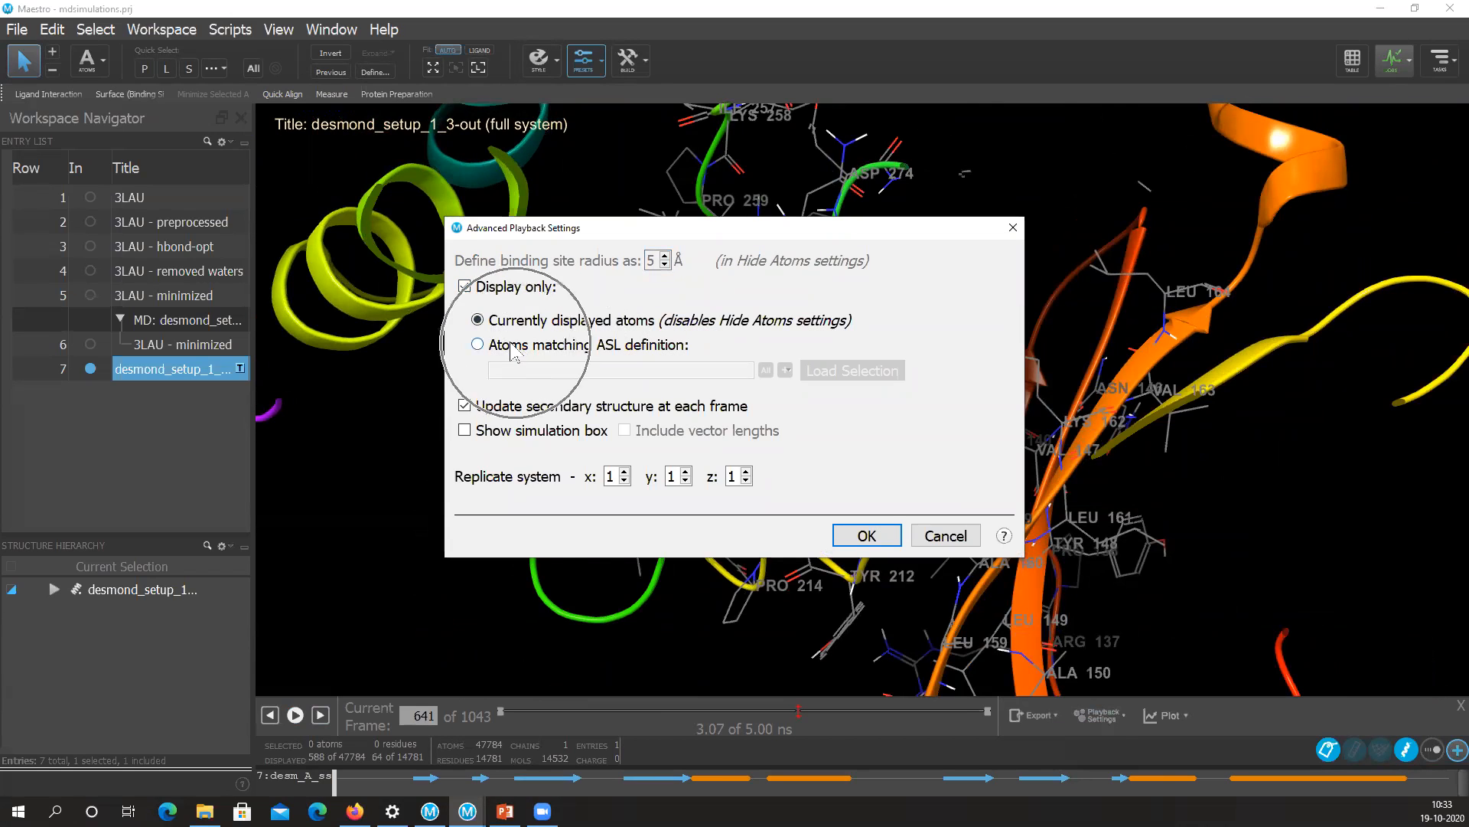
pyautogui.click(511, 348)
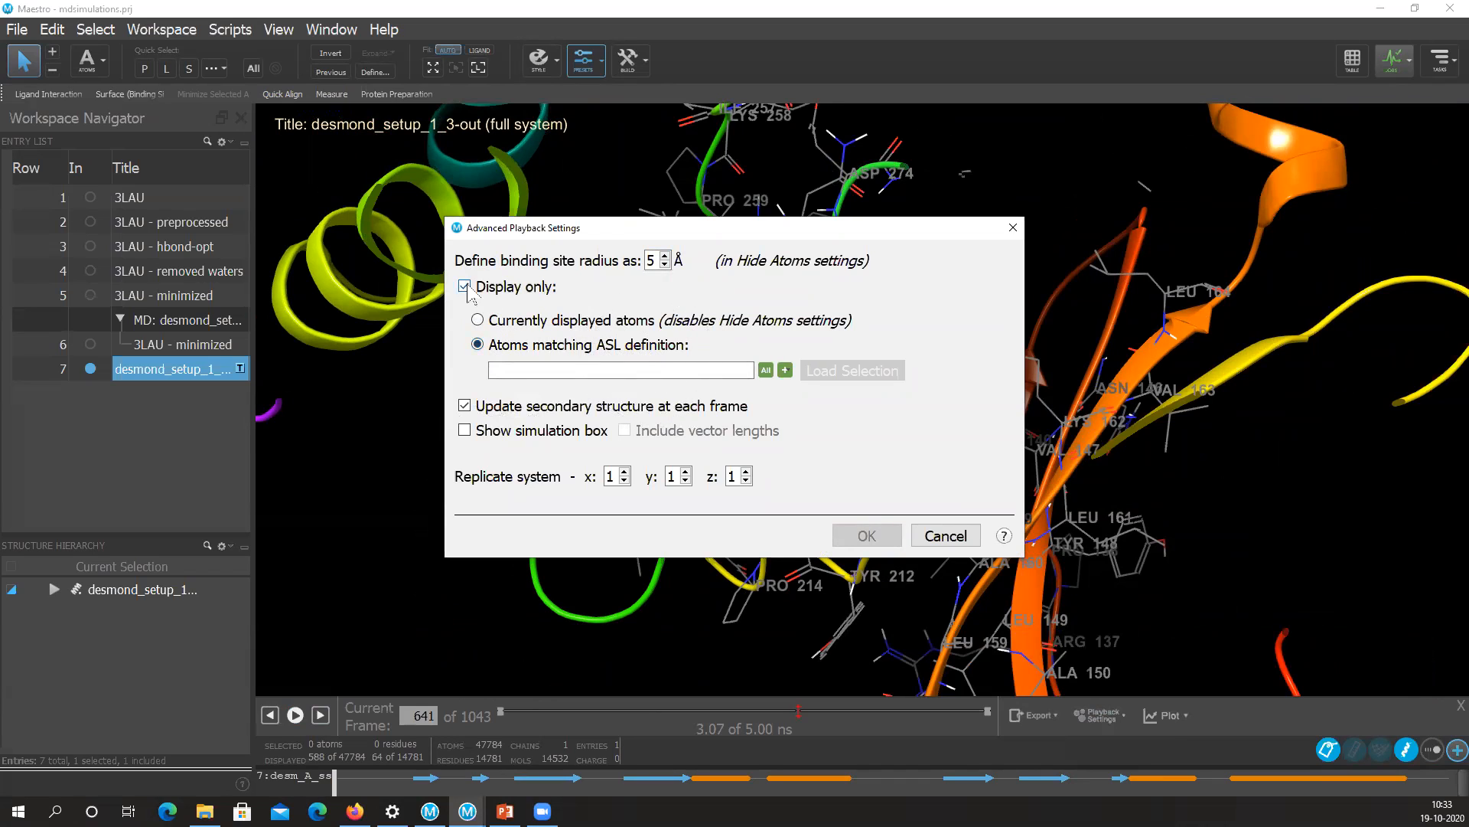
pyautogui.click(465, 288)
pyautogui.click(465, 288)
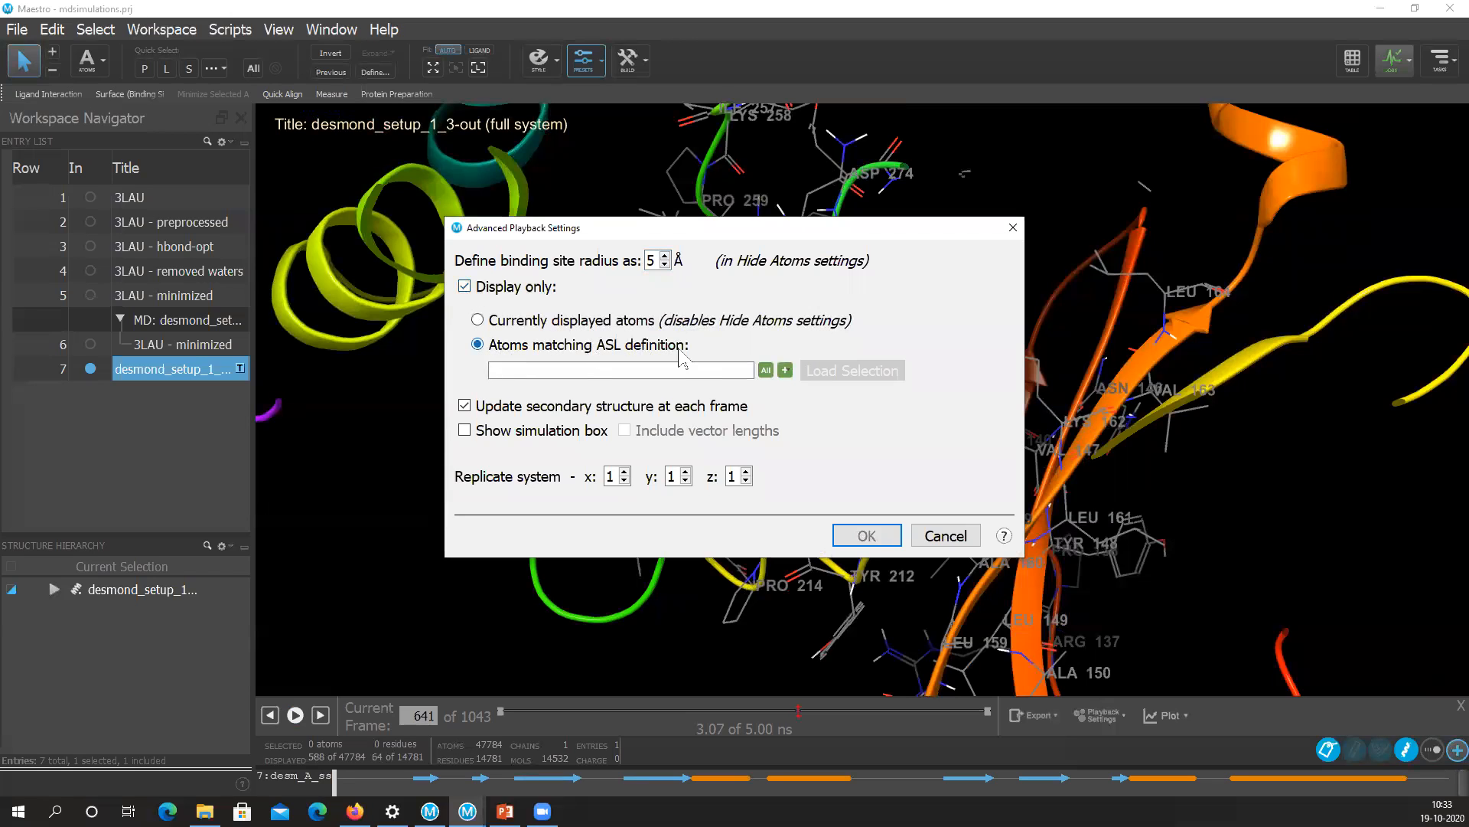
# Start an atom selection for the ASL definition and list the available residue types.
pyautogui.click(784, 372)
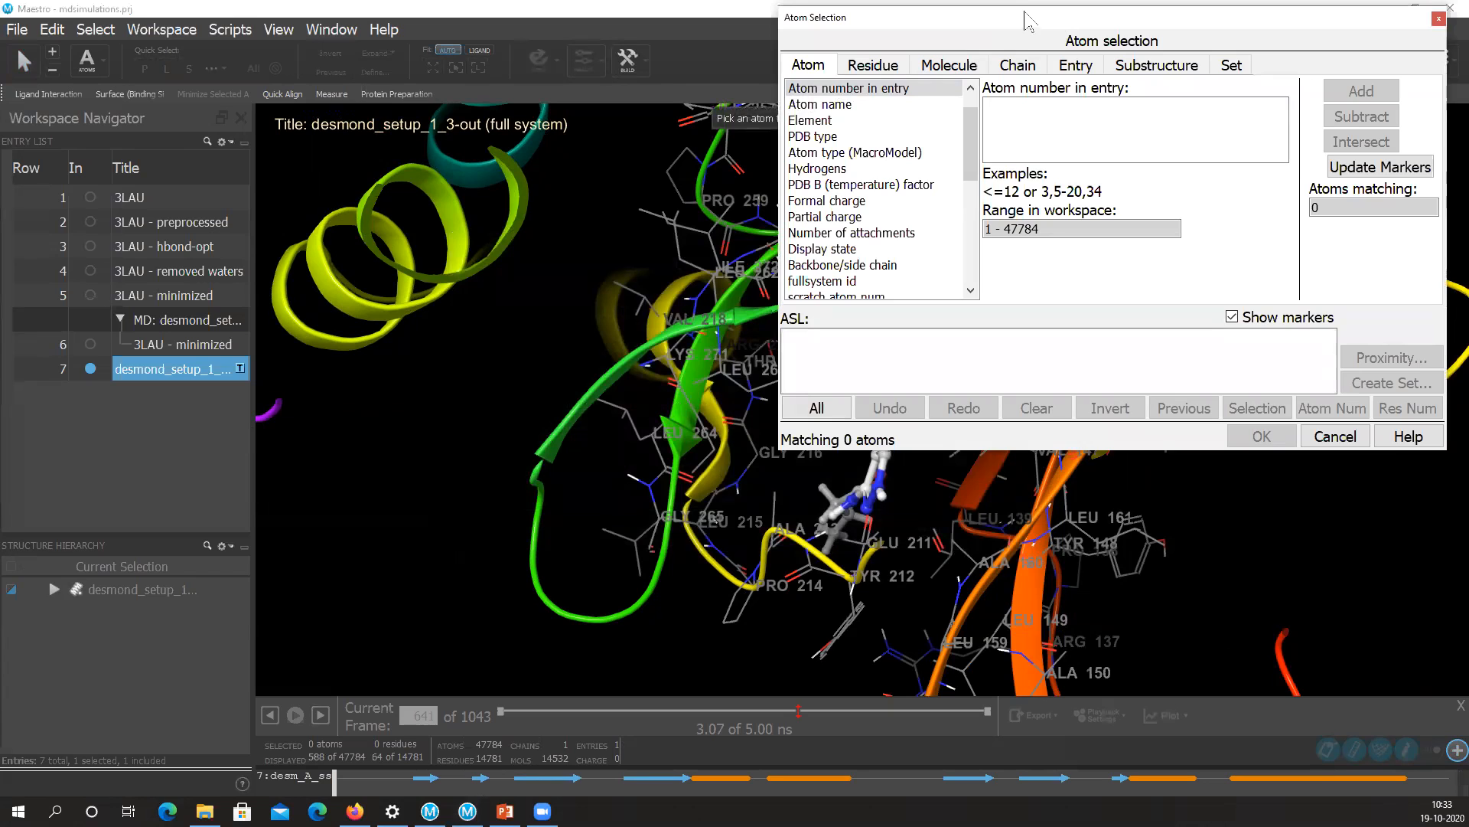
pyautogui.moveTo(1024, 30); pyautogui.dragTo(635, 115)
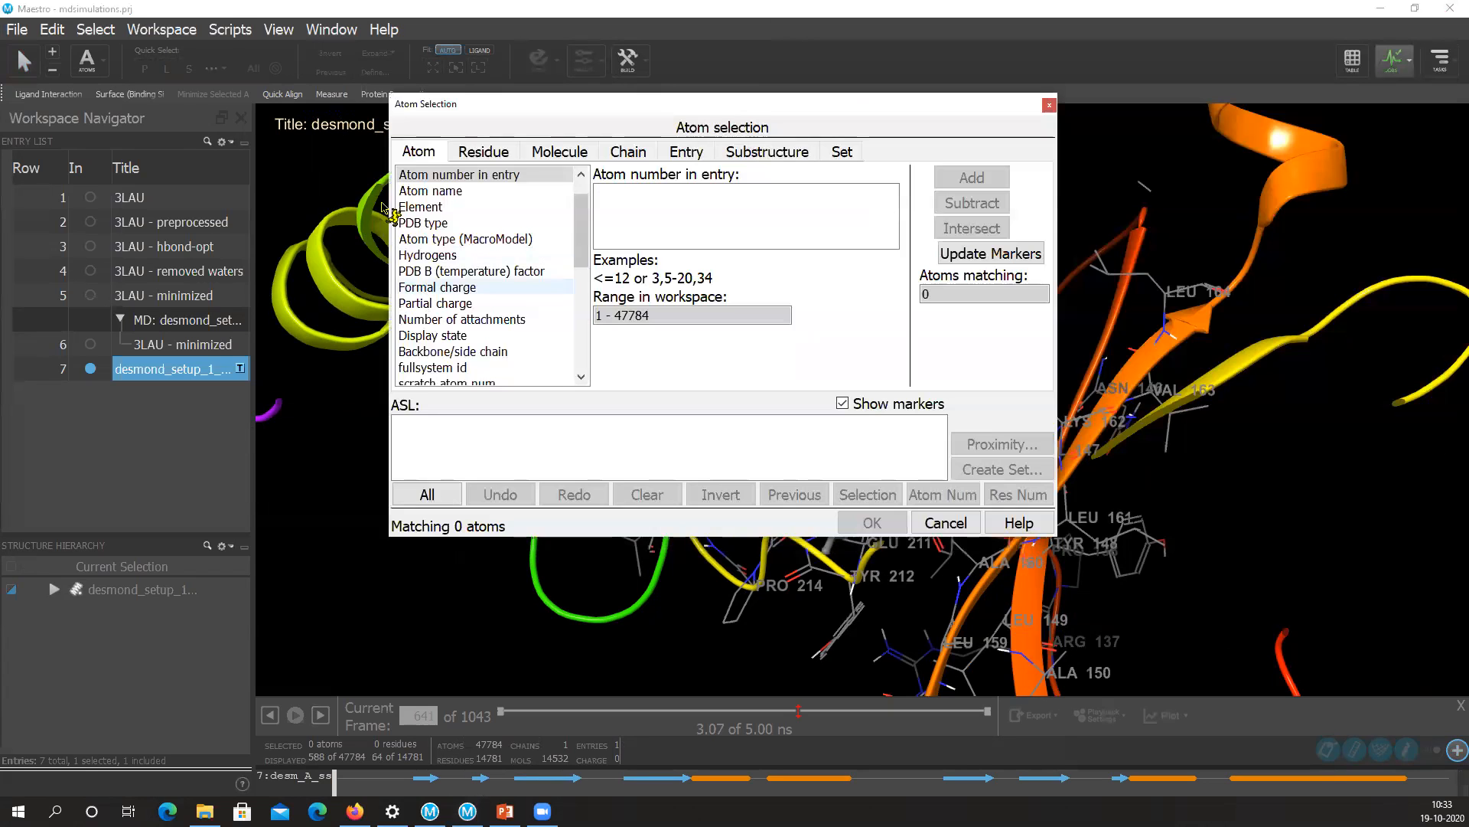
pyautogui.click(484, 153)
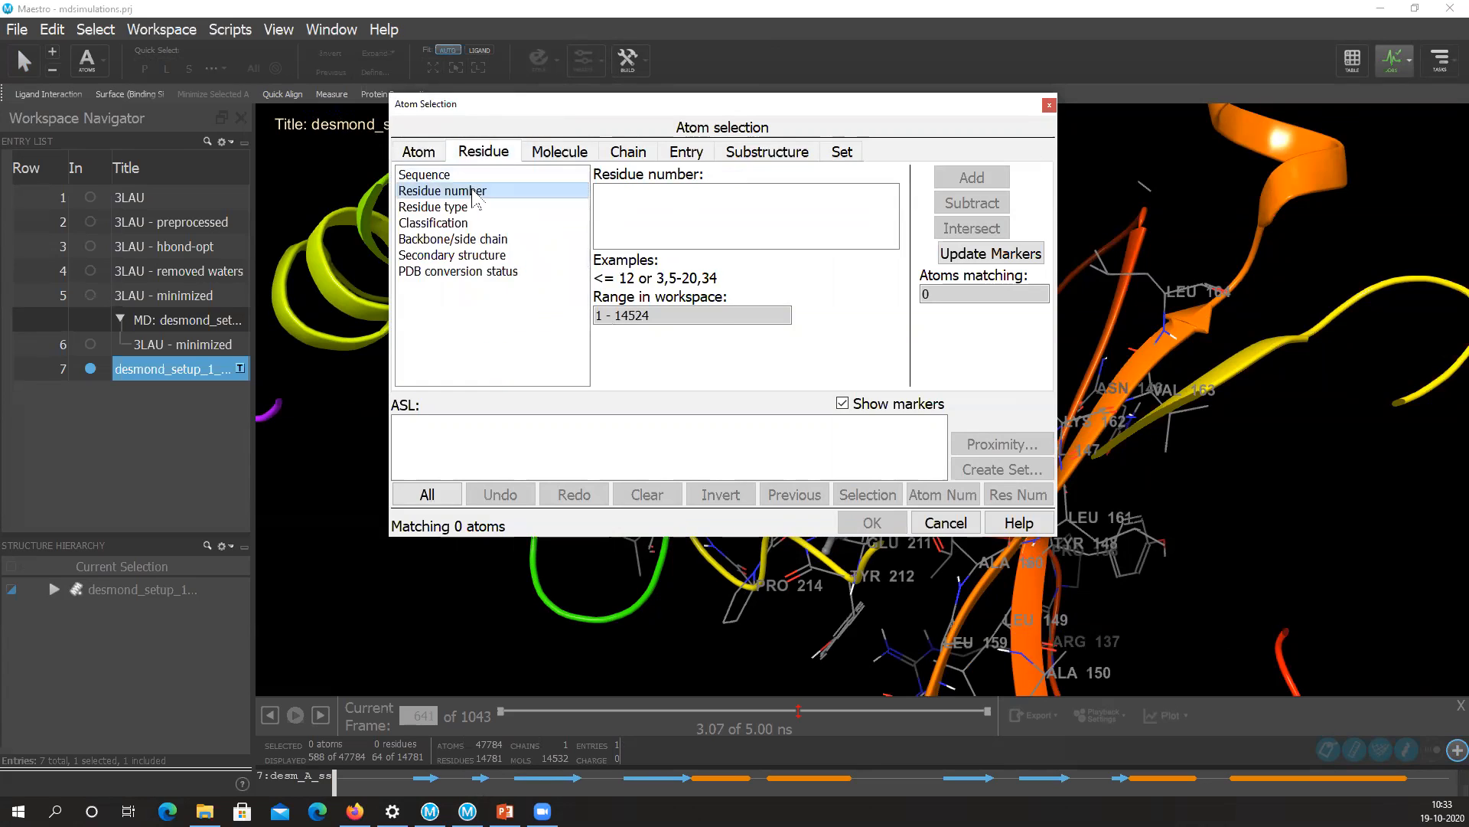
pyautogui.click(458, 208)
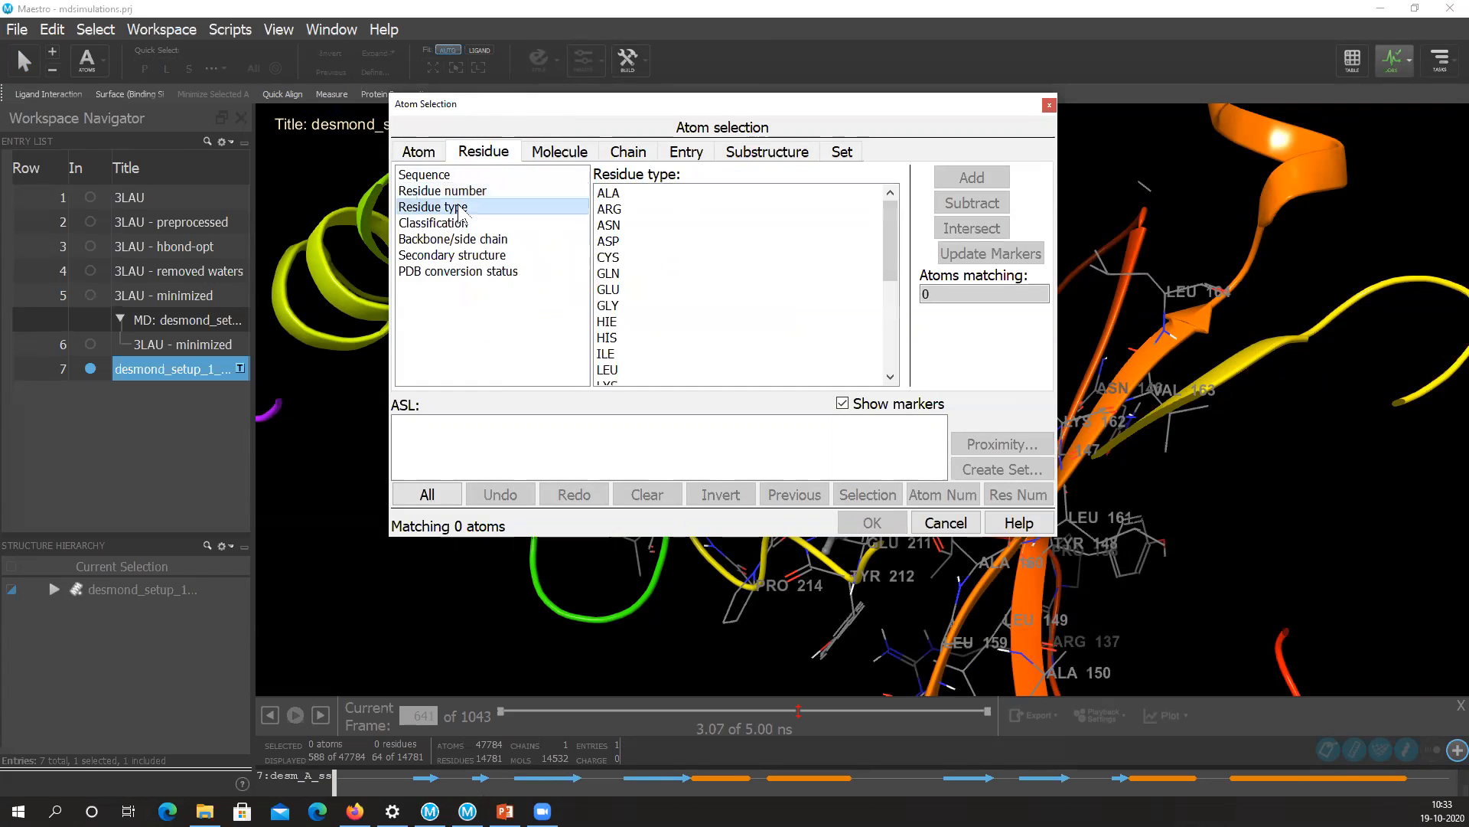
pyautogui.scroll(-4, 676, 284)
pyautogui.scroll(-1, 676, 280)
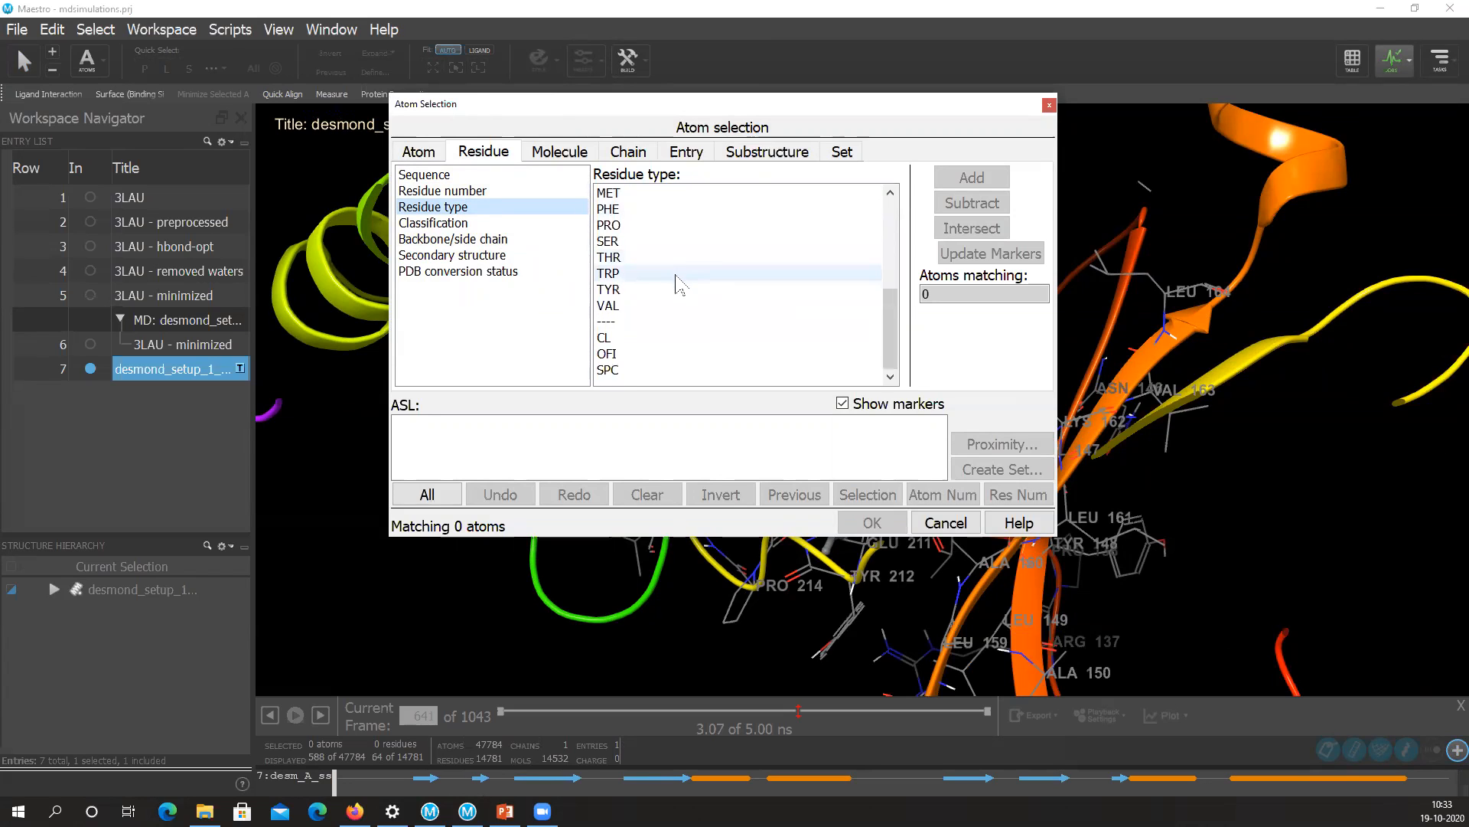
# Add residue type OFI to the atom selection and apply it as the playback's display filter.
pyautogui.press('ctrl')
pyautogui.press('ctrl')
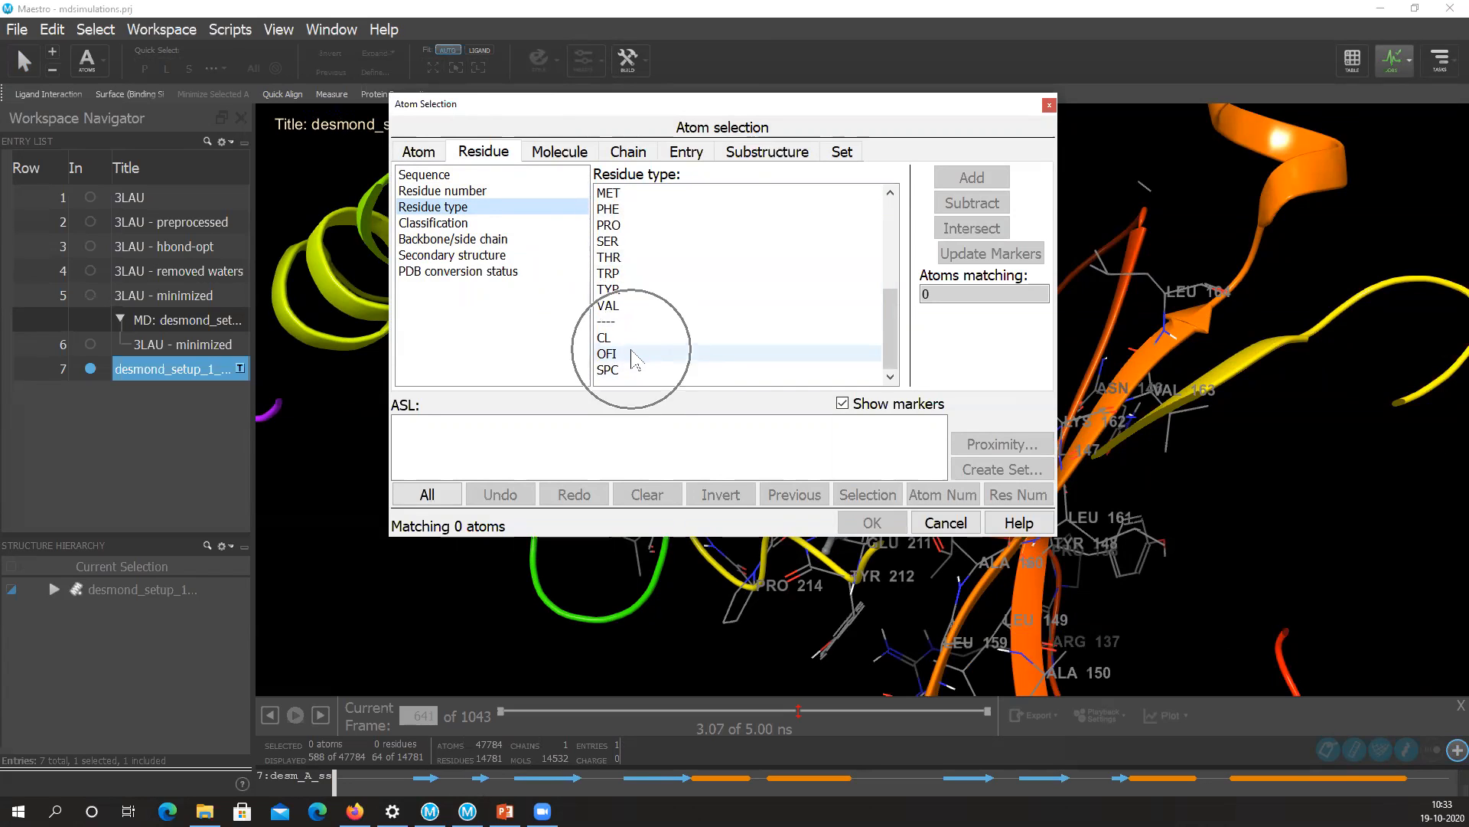
pyautogui.press('ctrl')
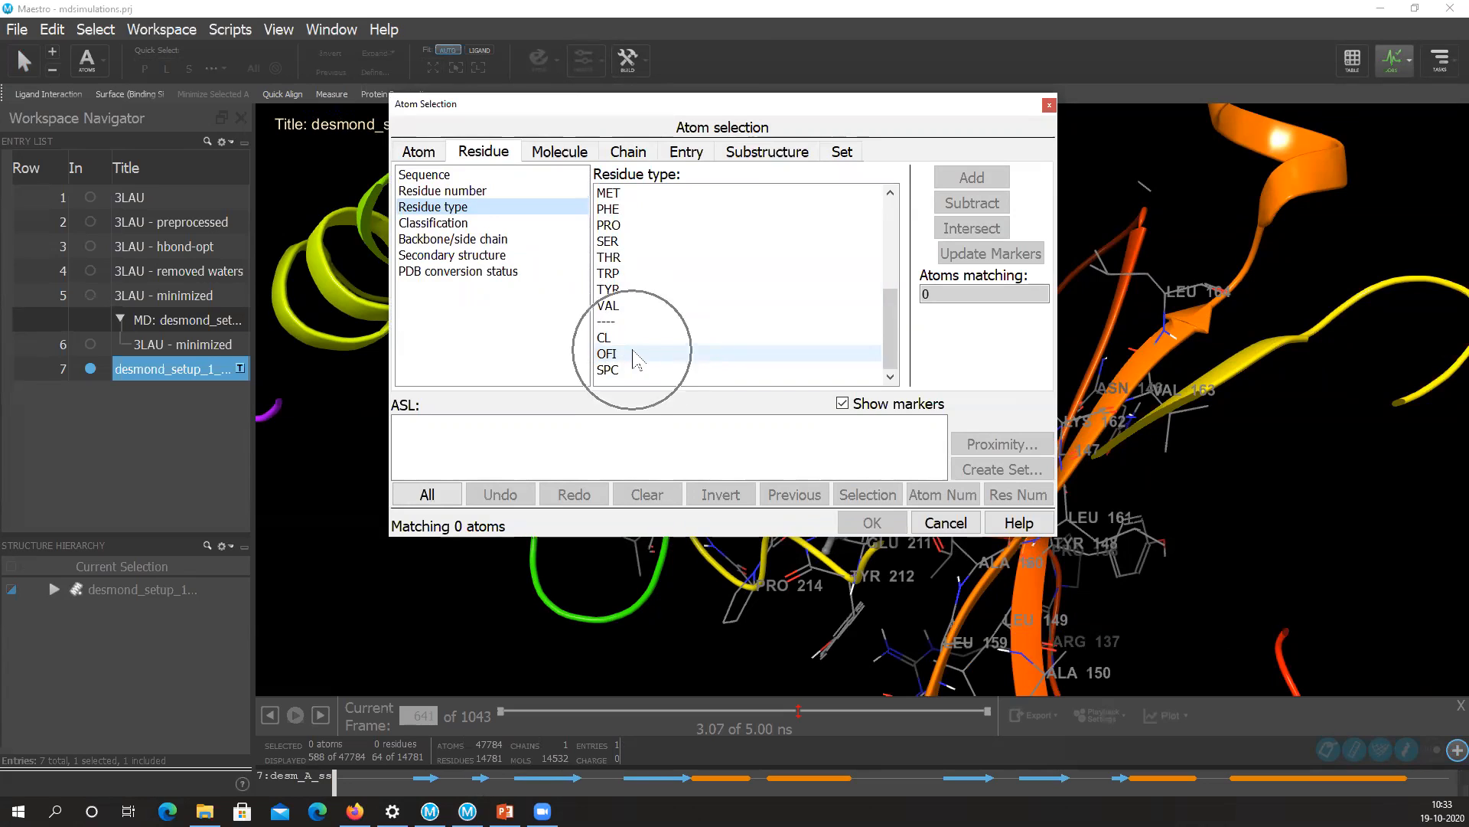
pyautogui.scroll(5, 643, 306)
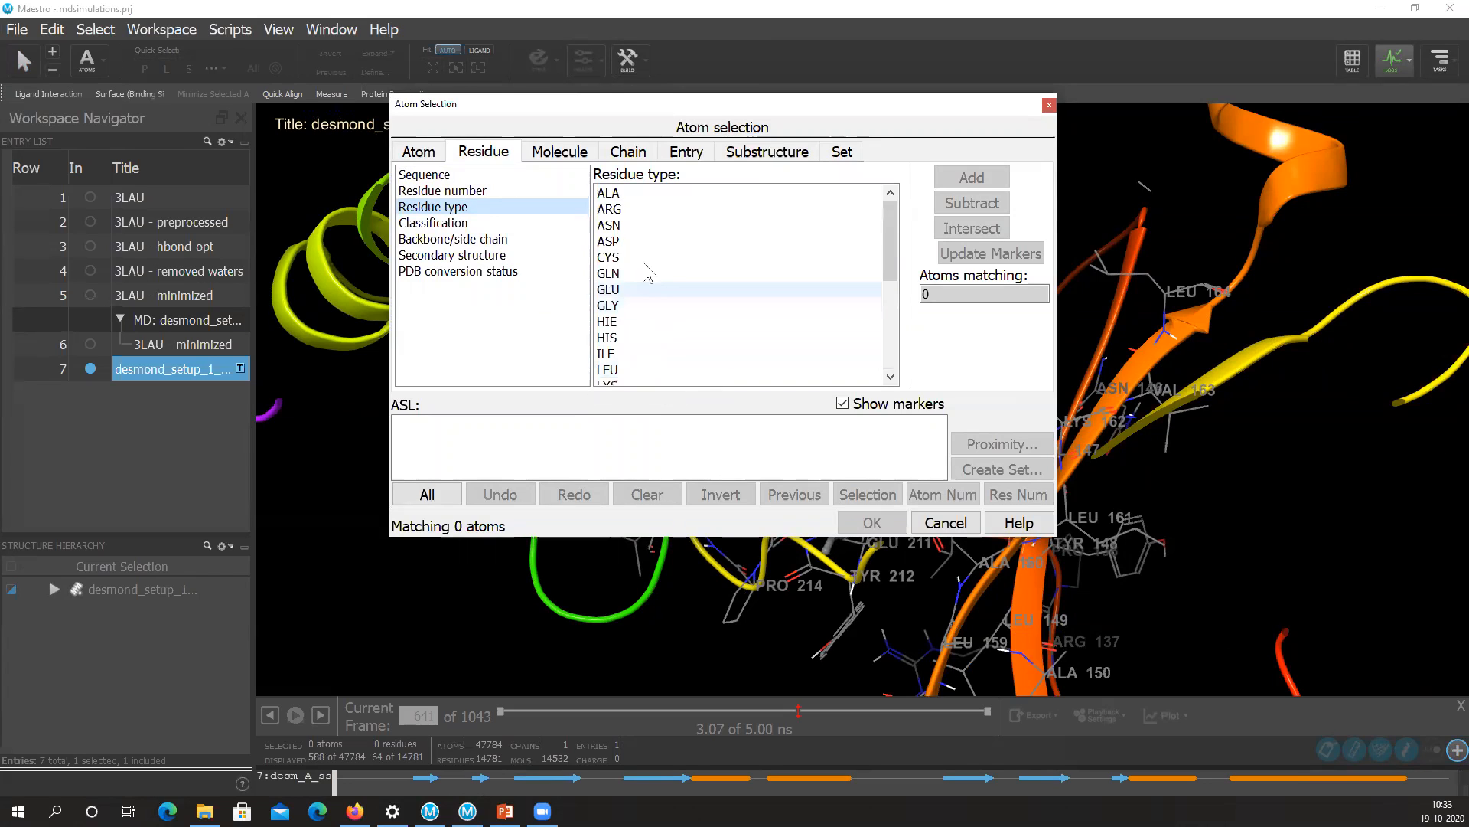
pyautogui.scroll(-5, 649, 324)
pyautogui.scroll(-1, 640, 340)
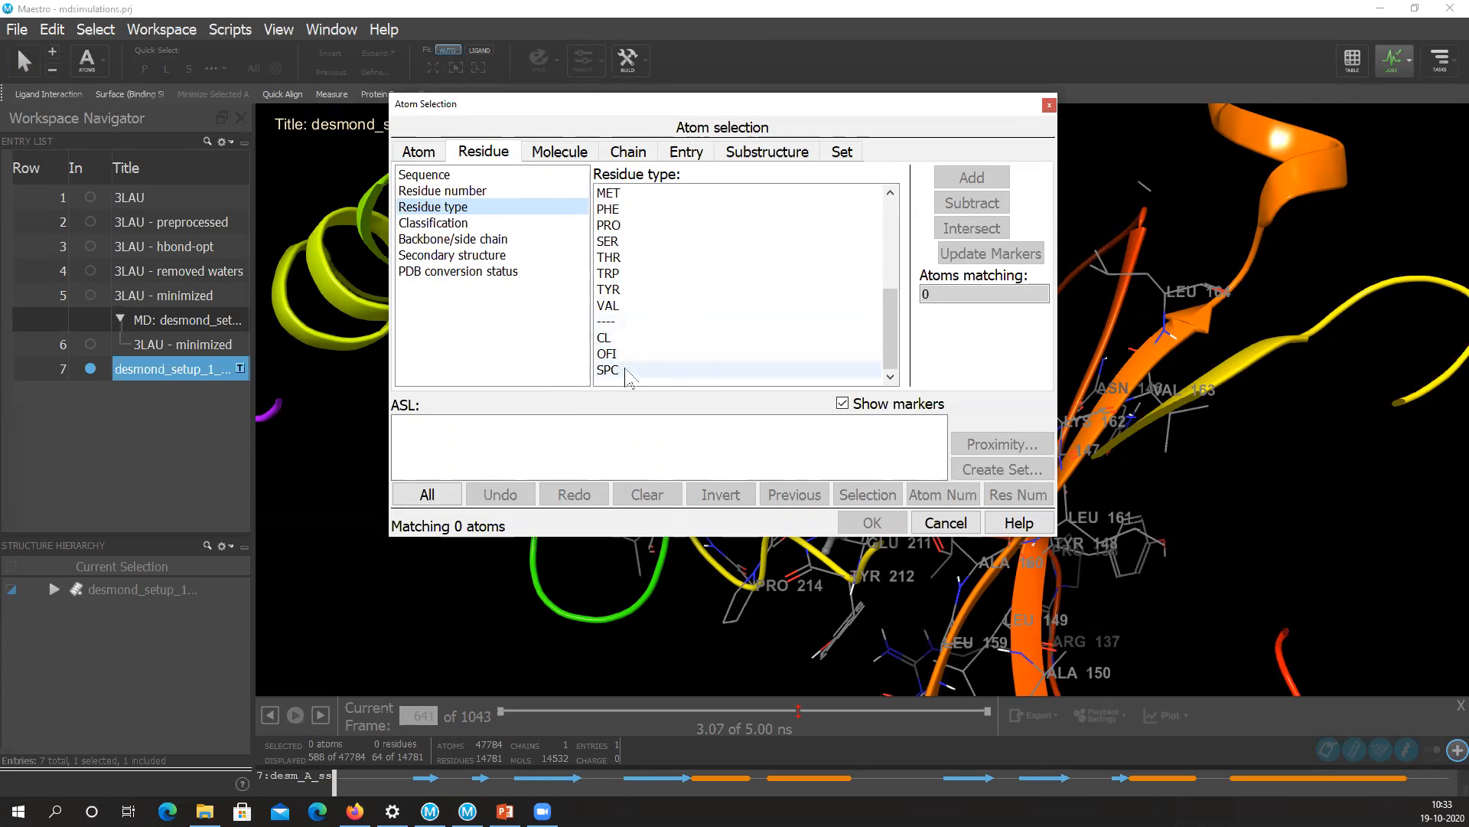
pyautogui.press('ctrl')
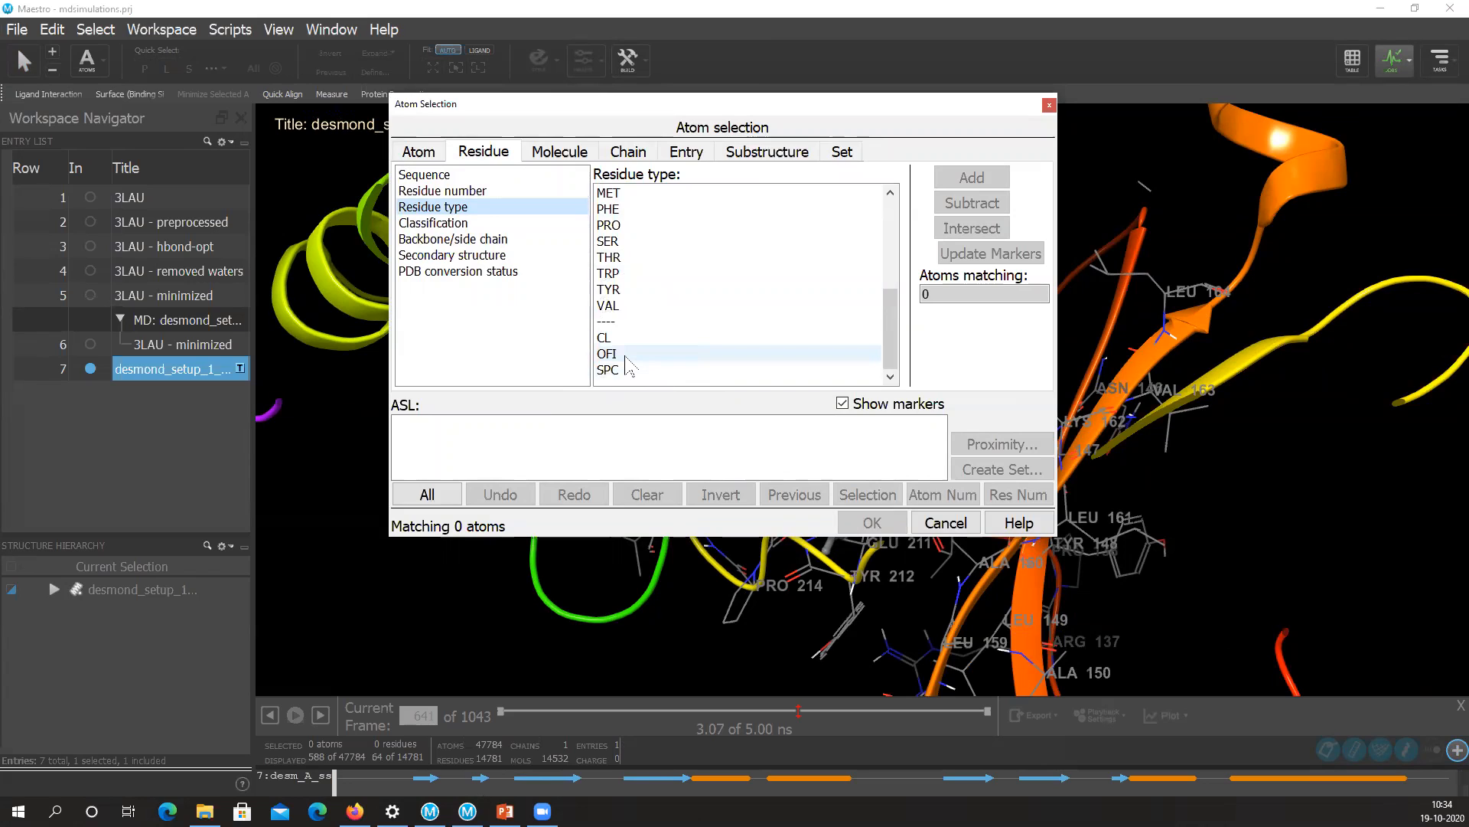
pyautogui.press('ctrl')
pyautogui.click(625, 355)
pyautogui.click(988, 181)
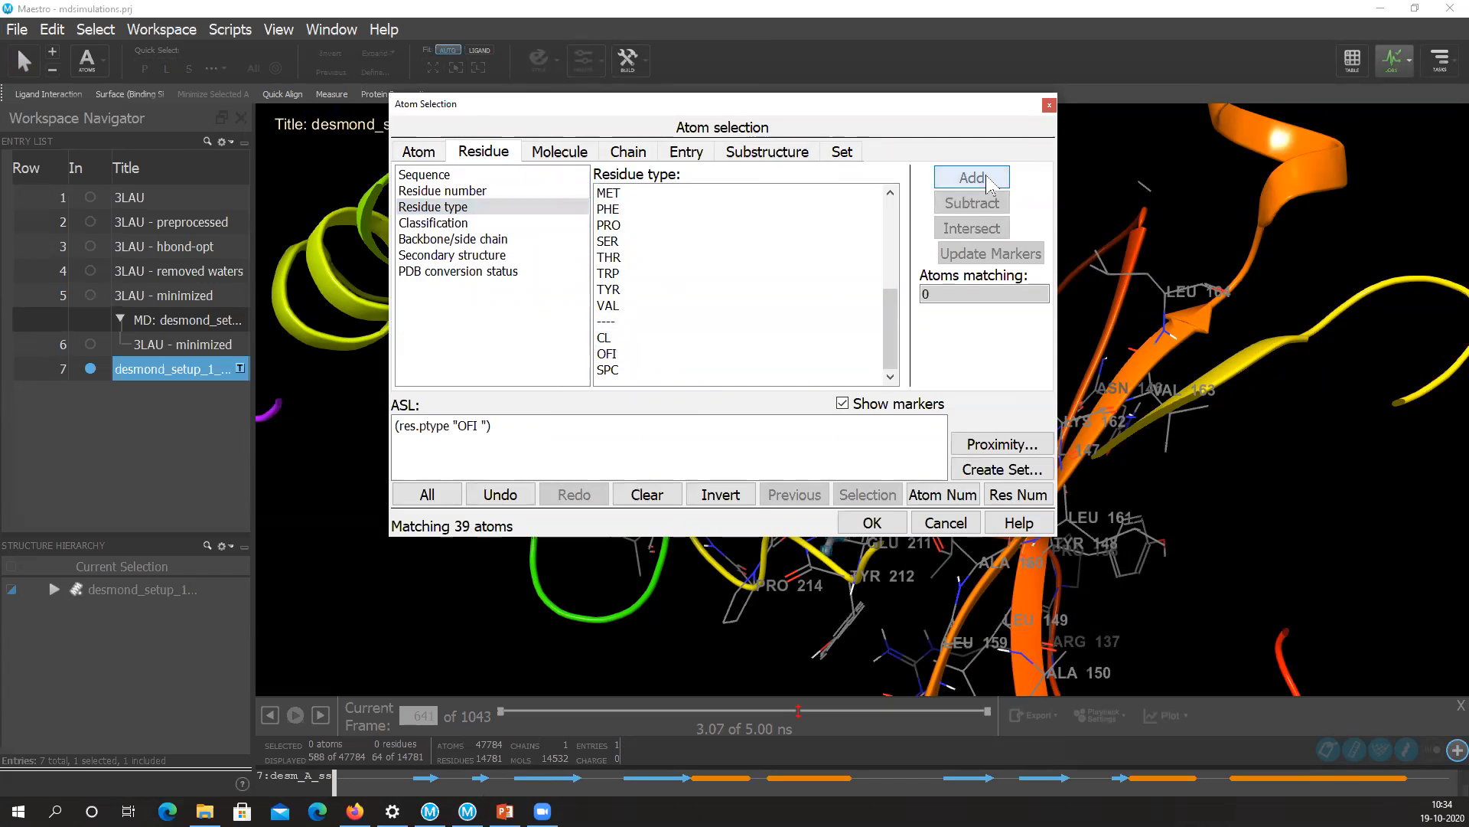
pyautogui.click(871, 524)
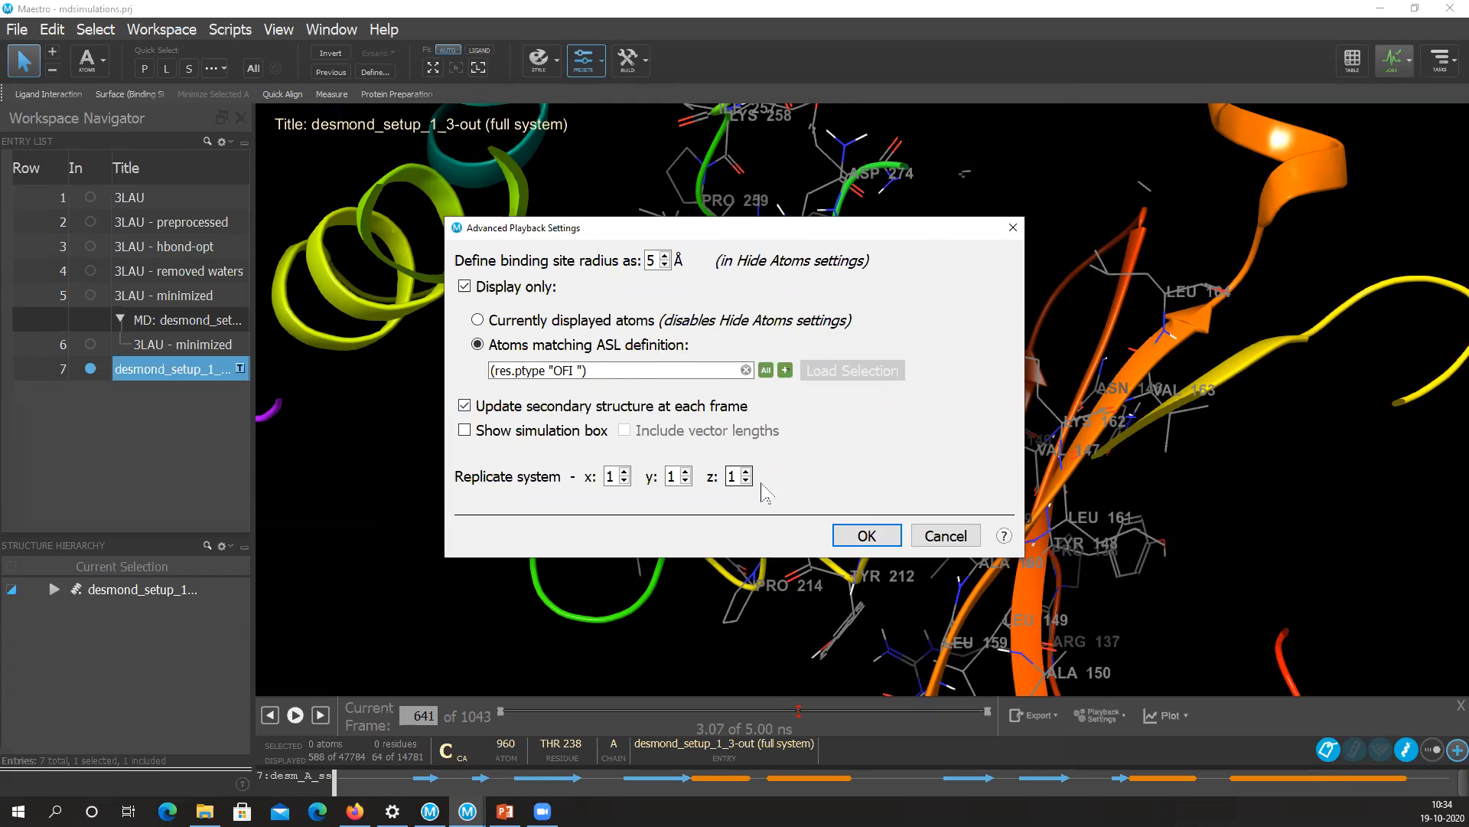
pyautogui.click(867, 535)
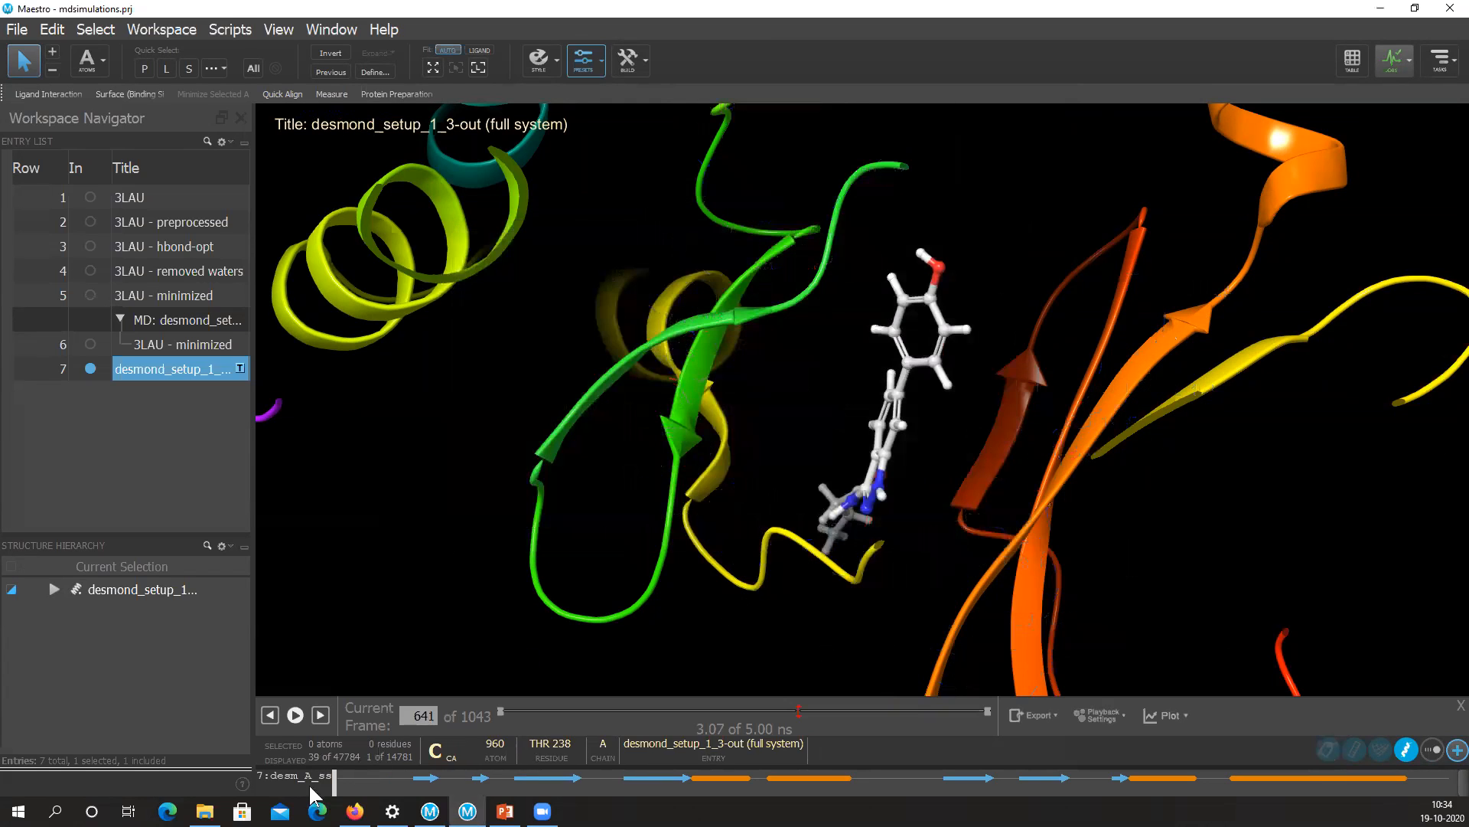
# Play the trajectory with only the ligand and protein ribbons displayed, viewing more of the protein.
pyautogui.click(294, 714)
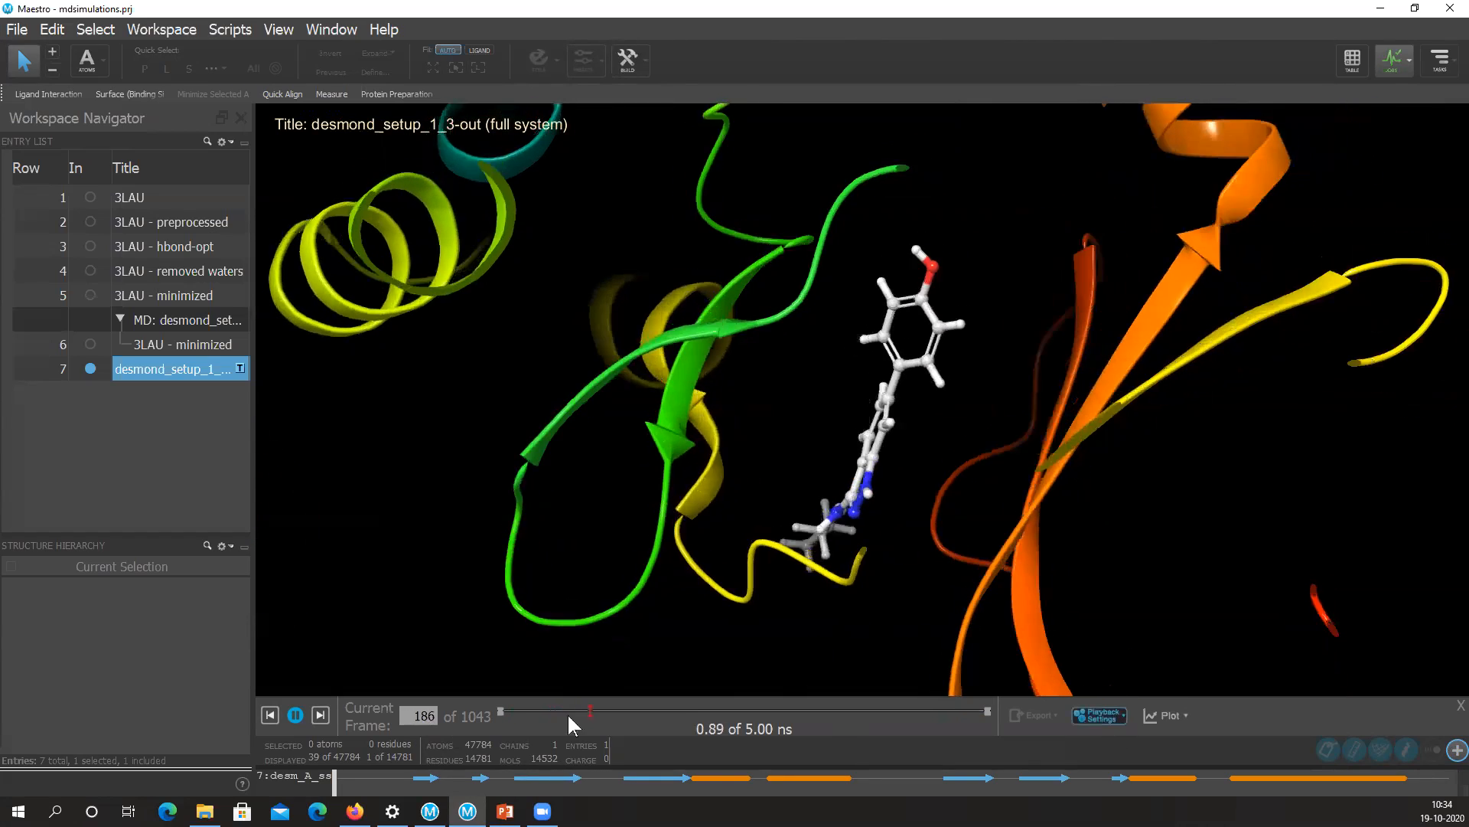
pyautogui.scroll(-5, 977, 376)
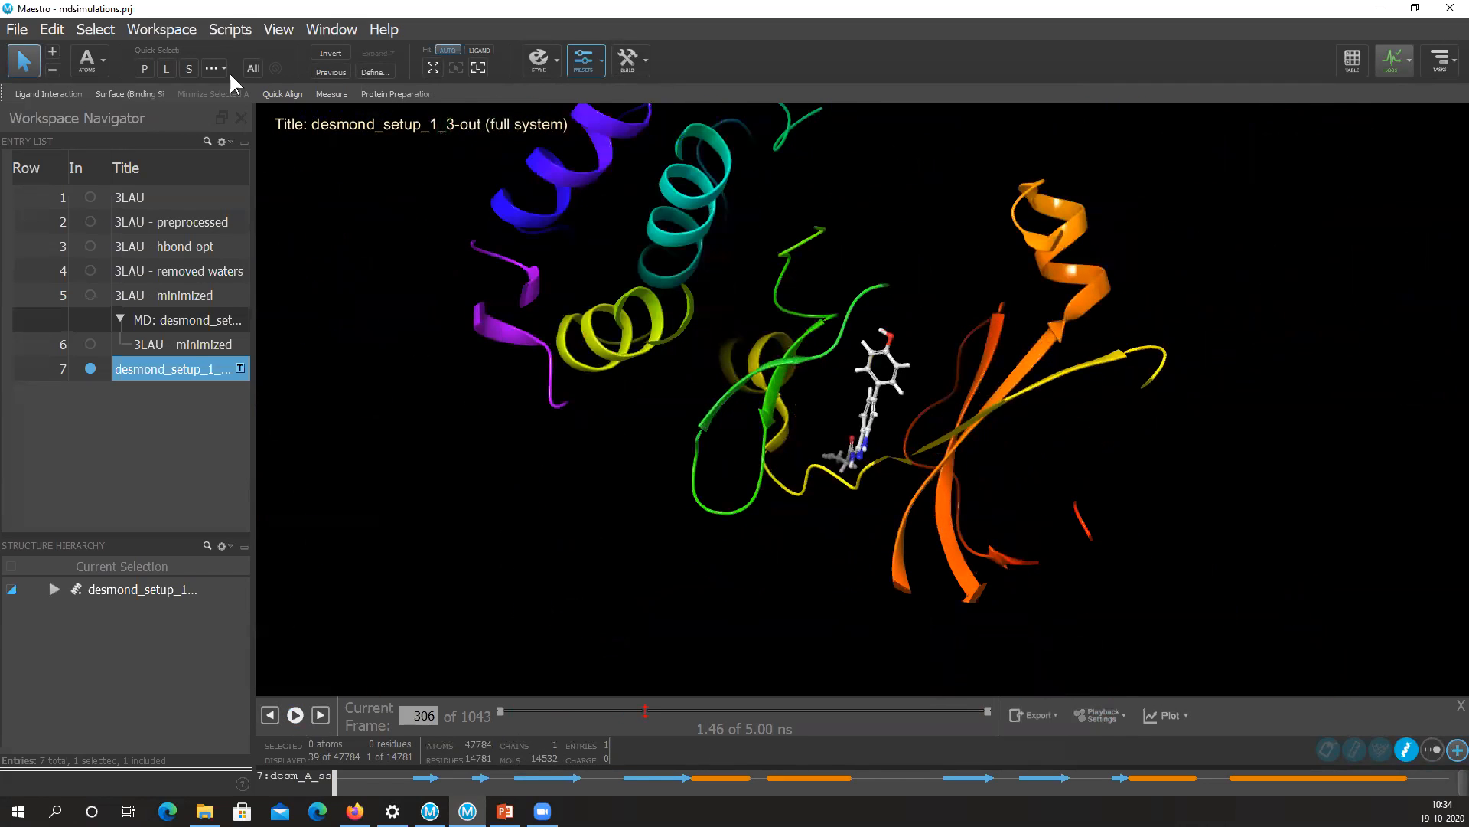
pyautogui.click(161, 29)
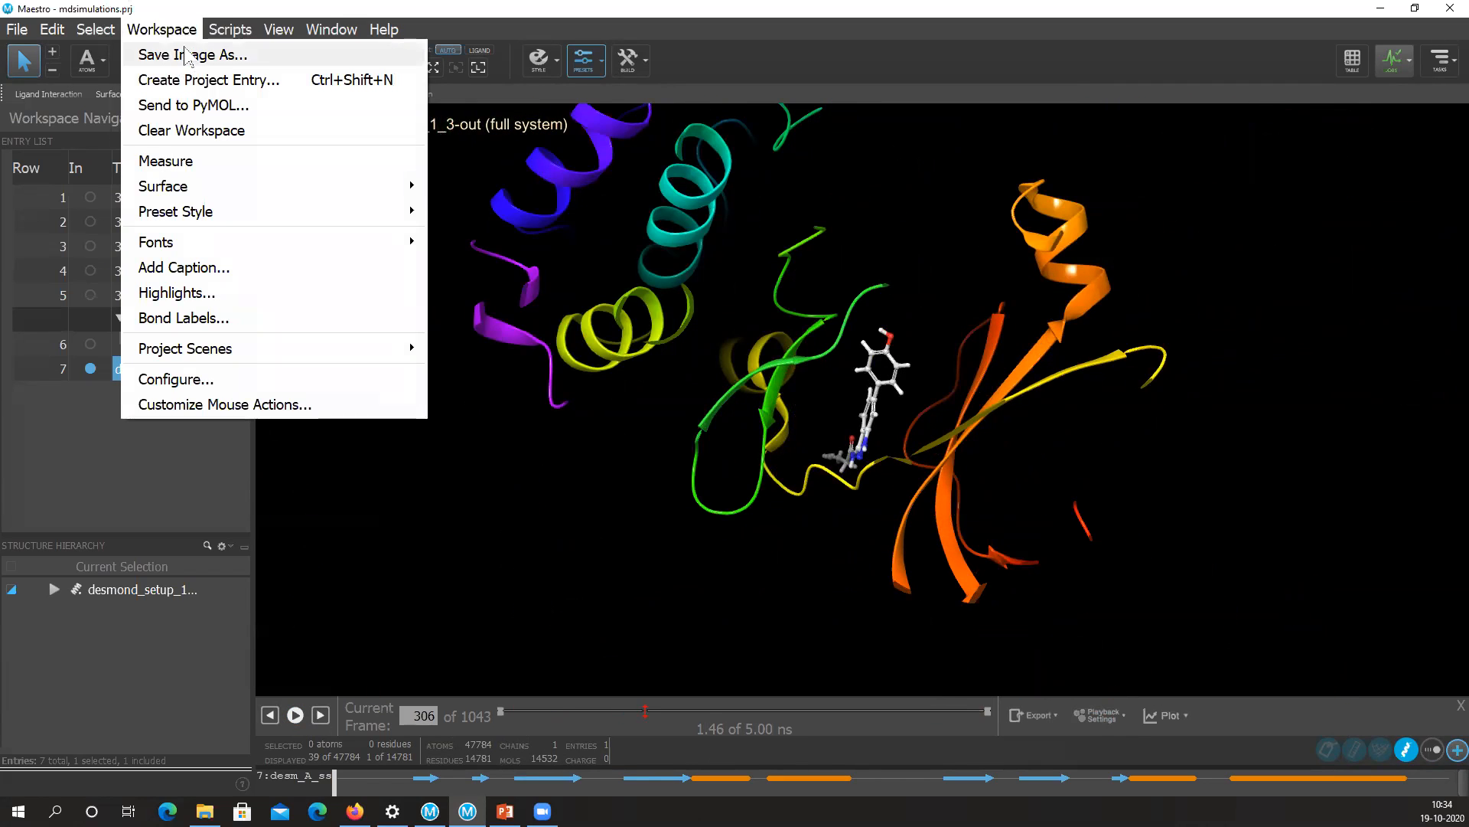
pyautogui.click(304, 57)
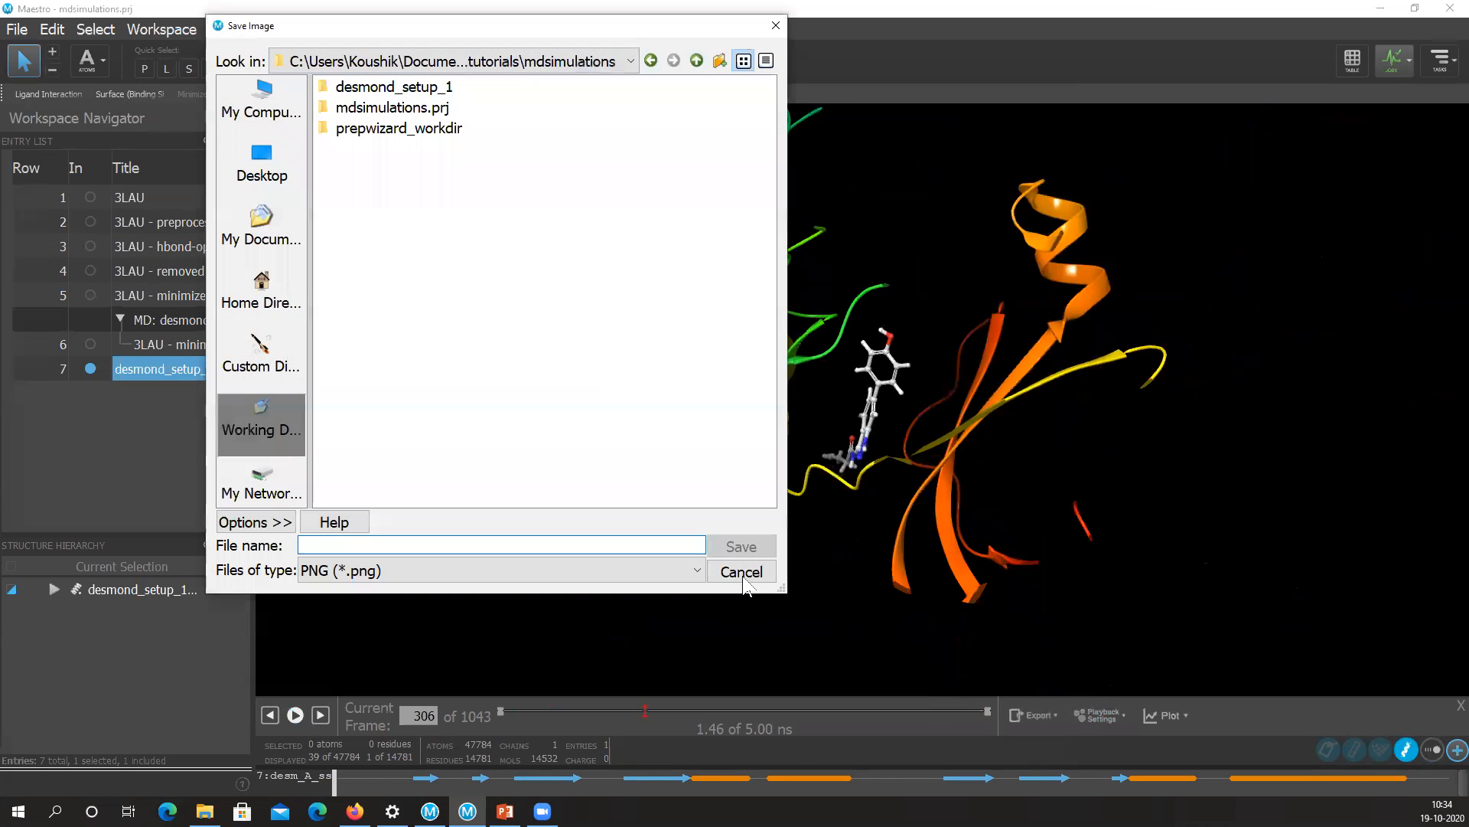
pyautogui.press('Escape')
# Apply the display preset to bring back the binding-site residues and waters around the ligand, and turn on the interaction lines.
pyautogui.scroll(5, 923, 430)
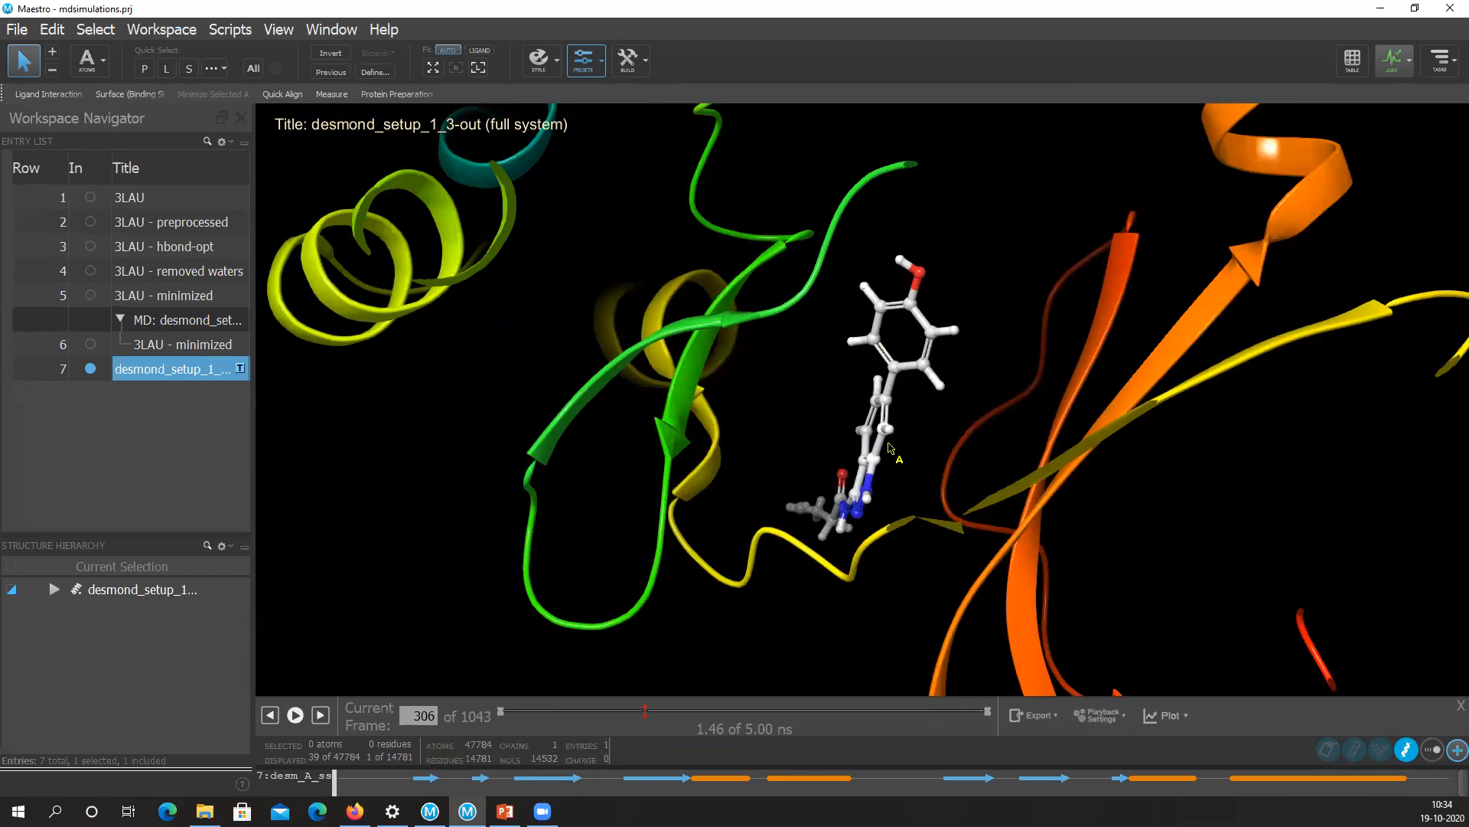
pyautogui.click(585, 61)
pyautogui.click(1033, 383)
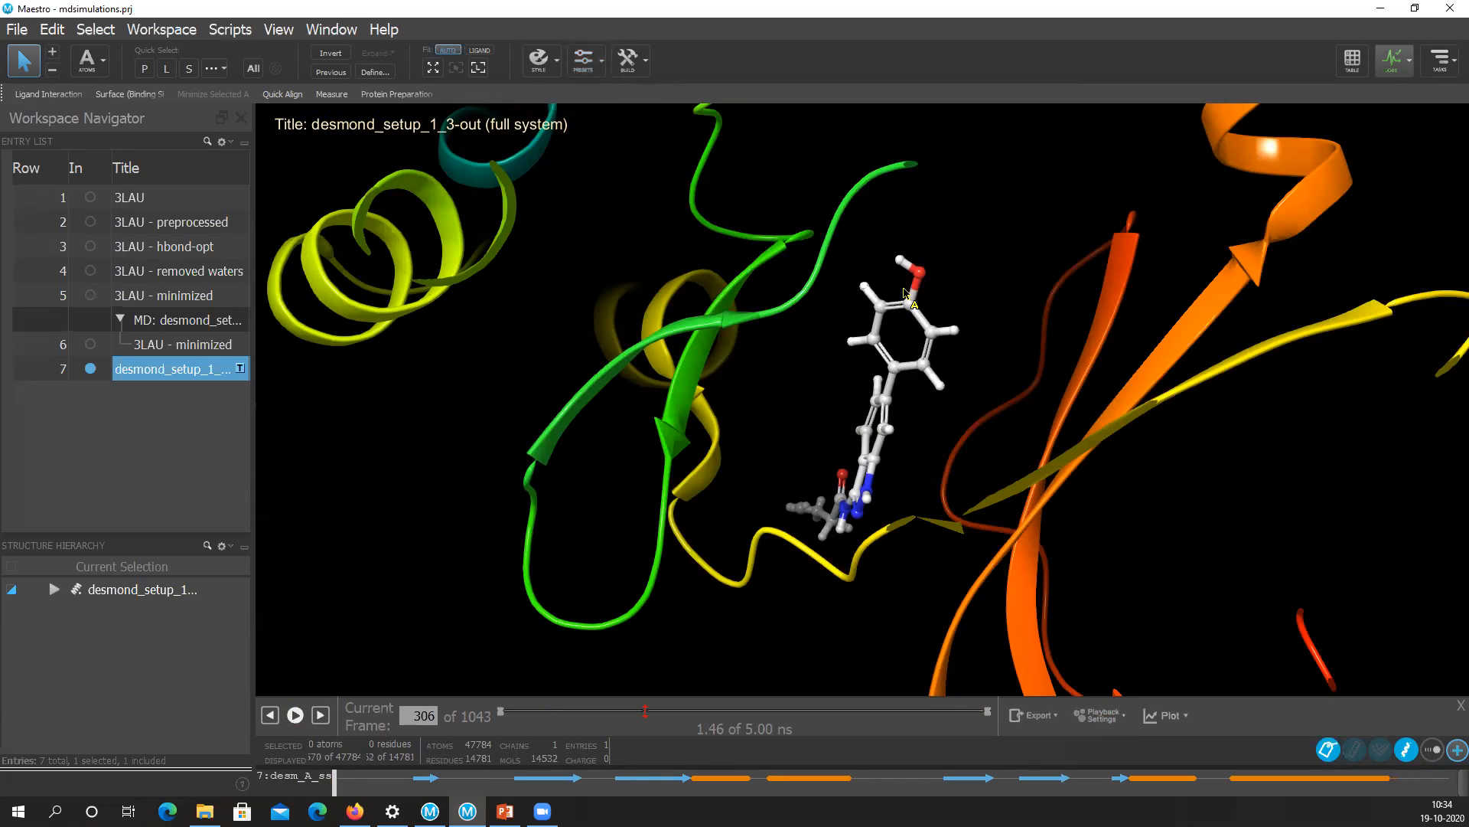
pyautogui.scroll(3, 804, 463)
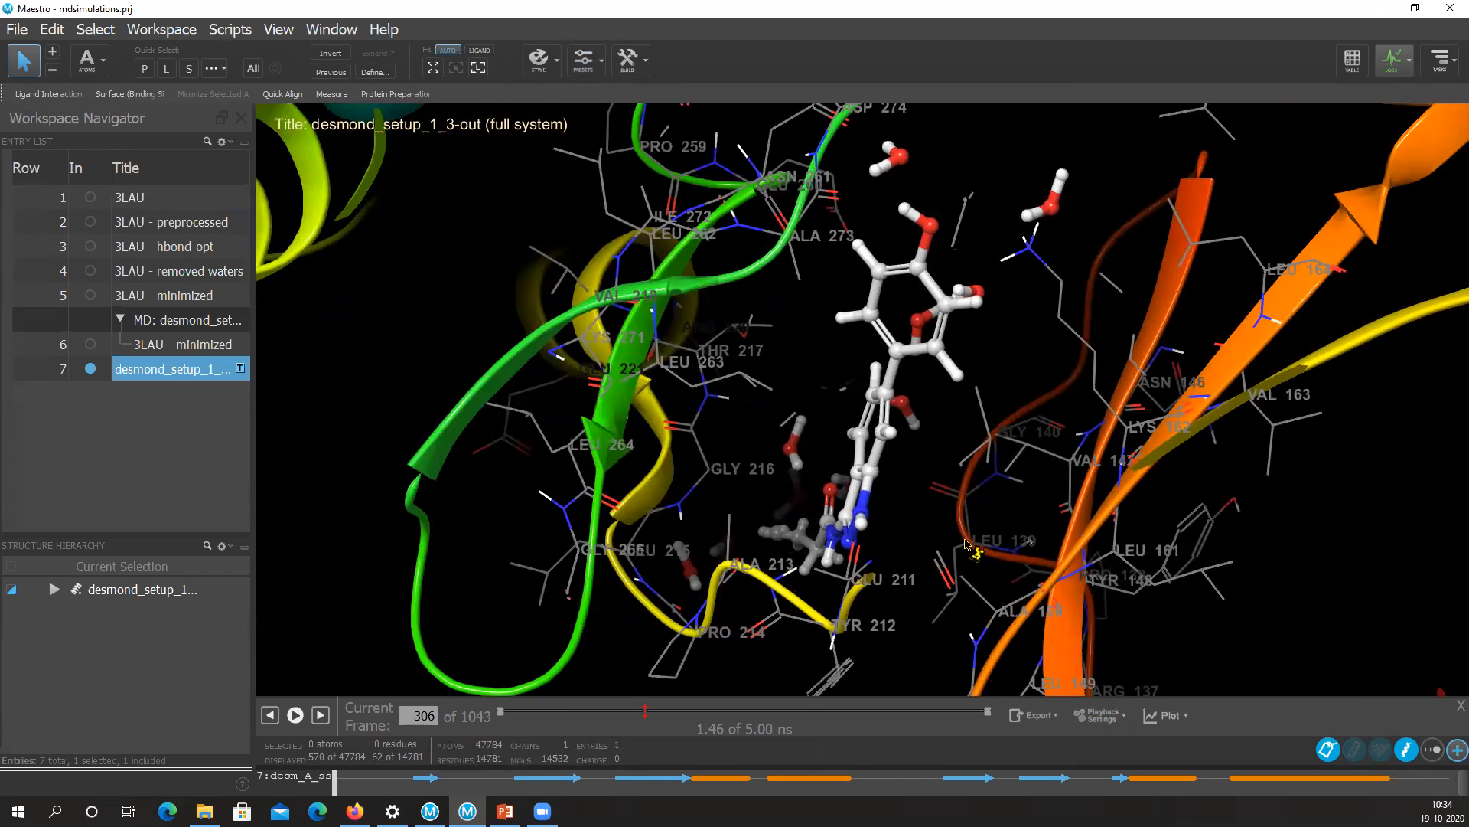
pyautogui.click(1431, 750)
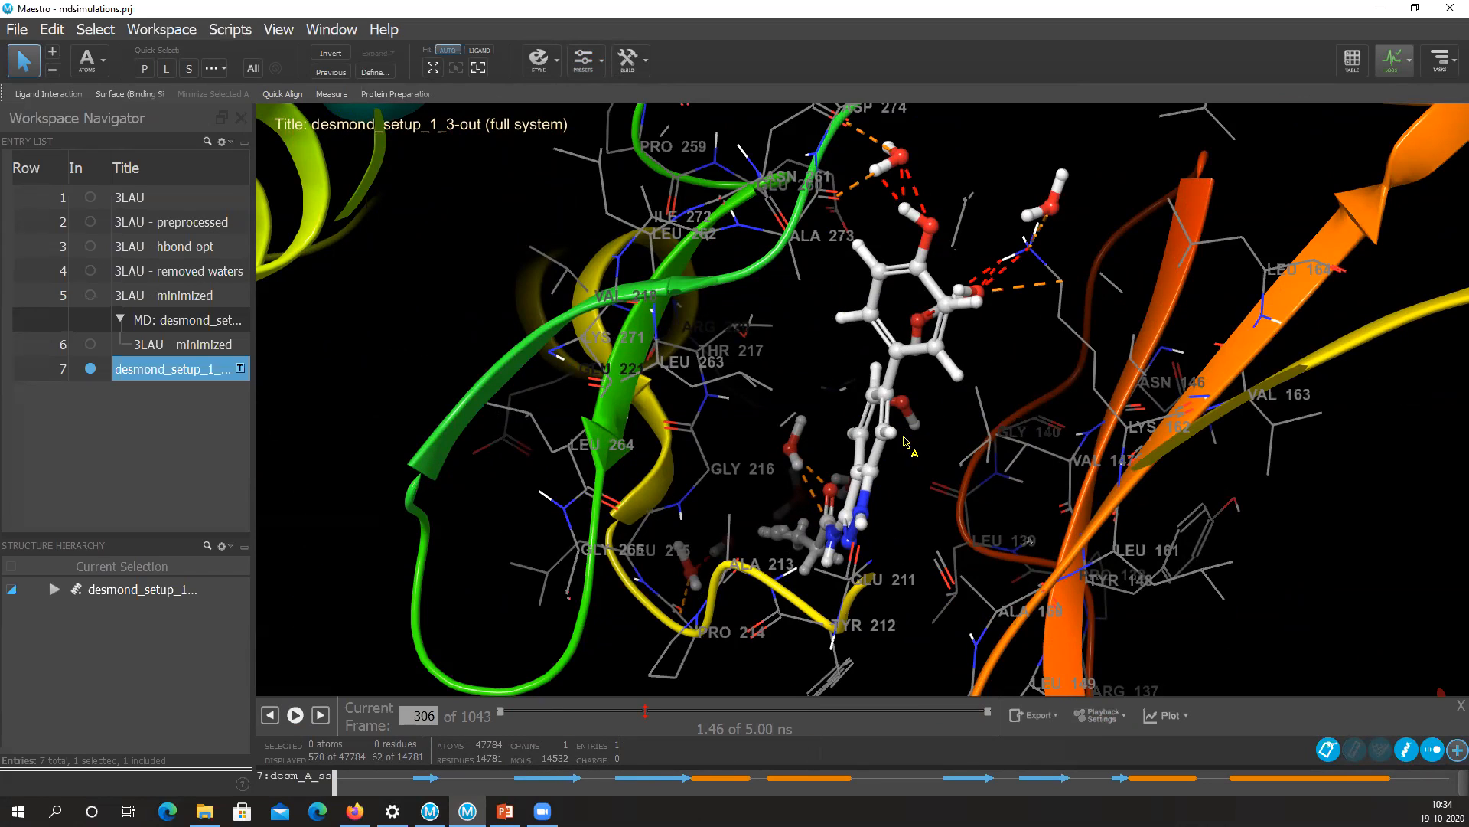
# Play the trajectory with the interaction lines shown to examine the ligand's contacts over time, and pause it.
pyautogui.click(295, 715)
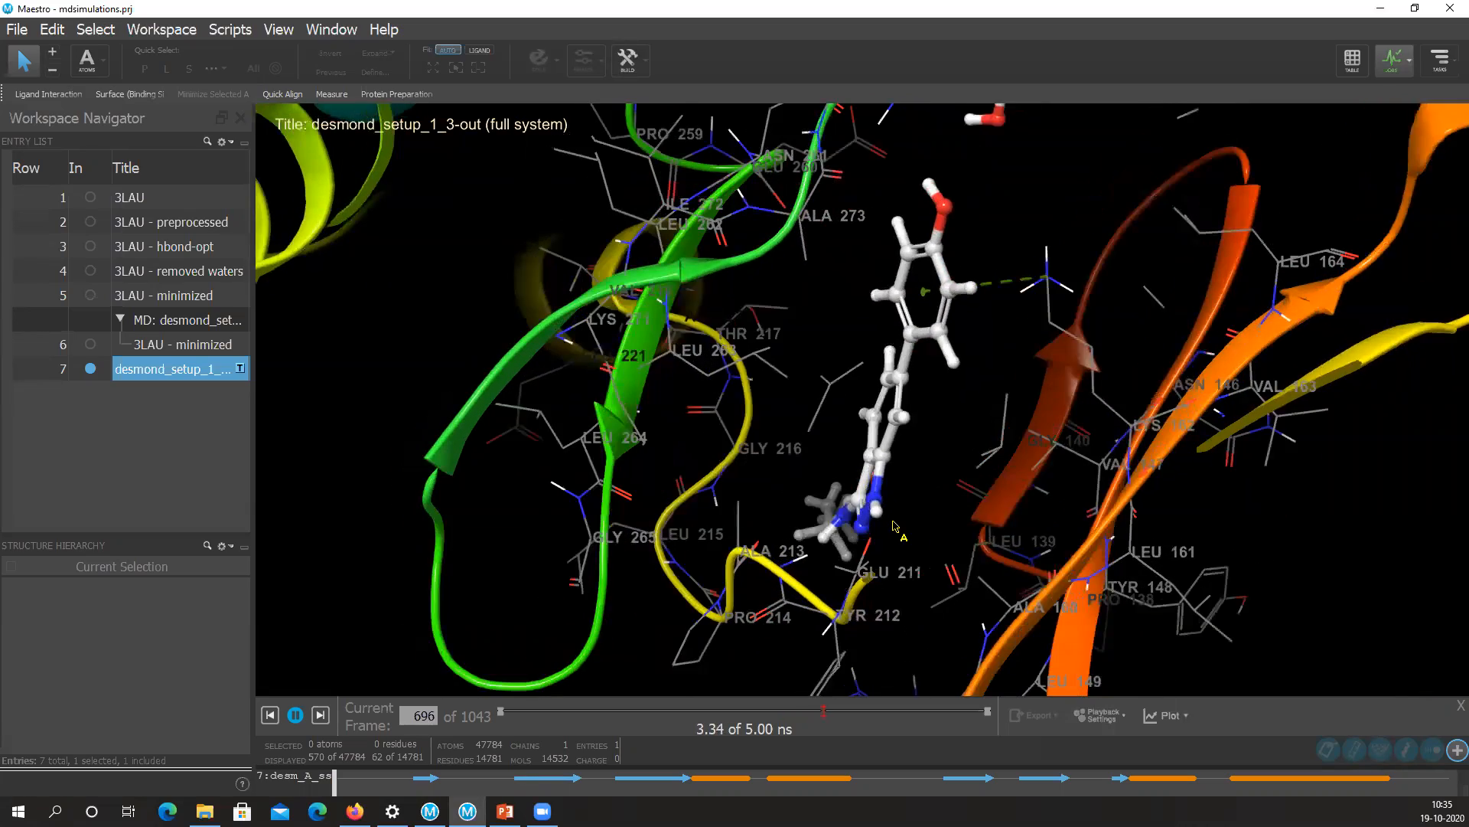
pyautogui.click(296, 714)
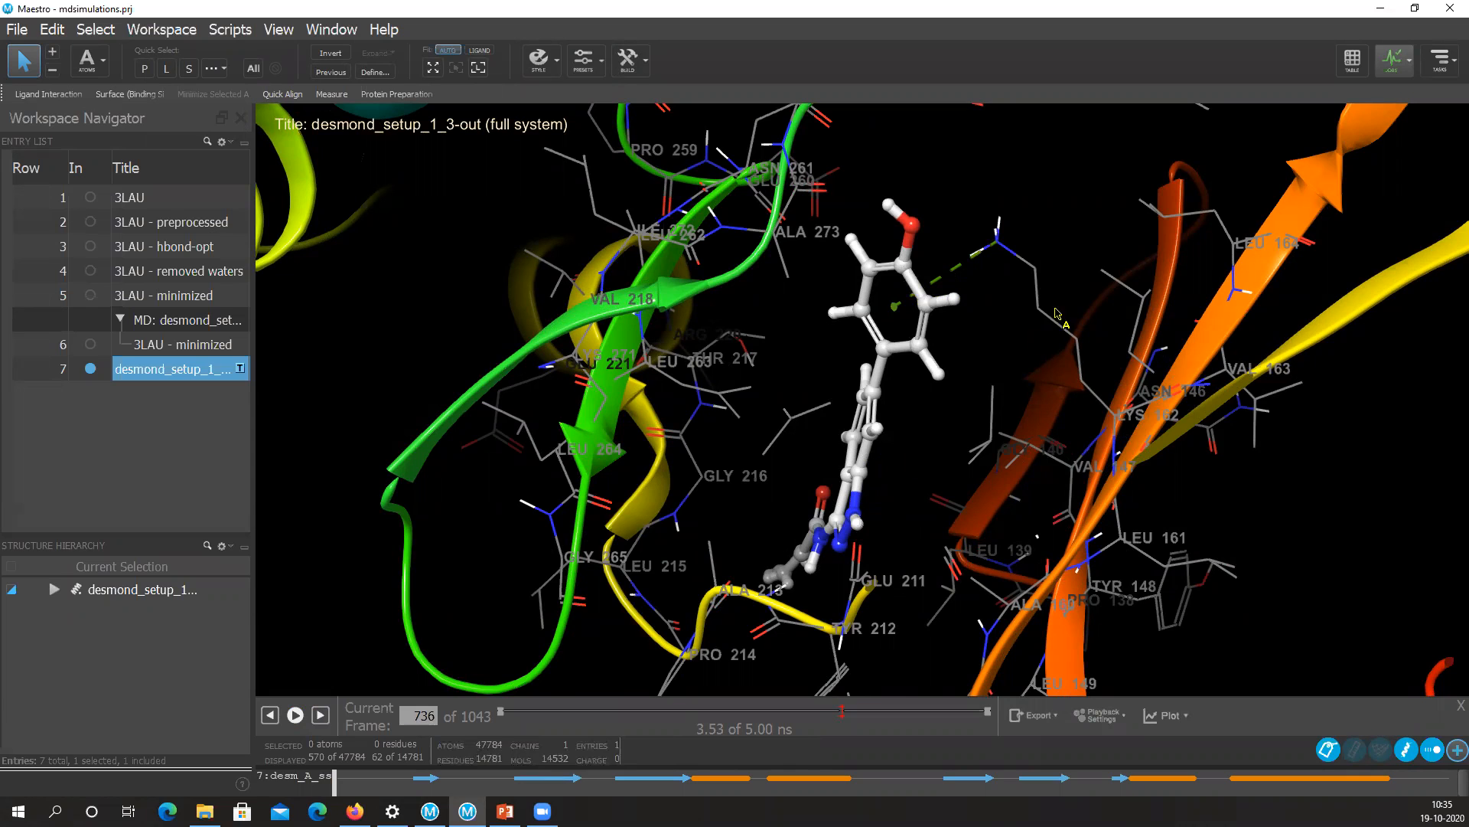
# Open Desmond's Simulation Interactions Diagram tool to analyse the trajectory.
pyautogui.click(1439, 63)
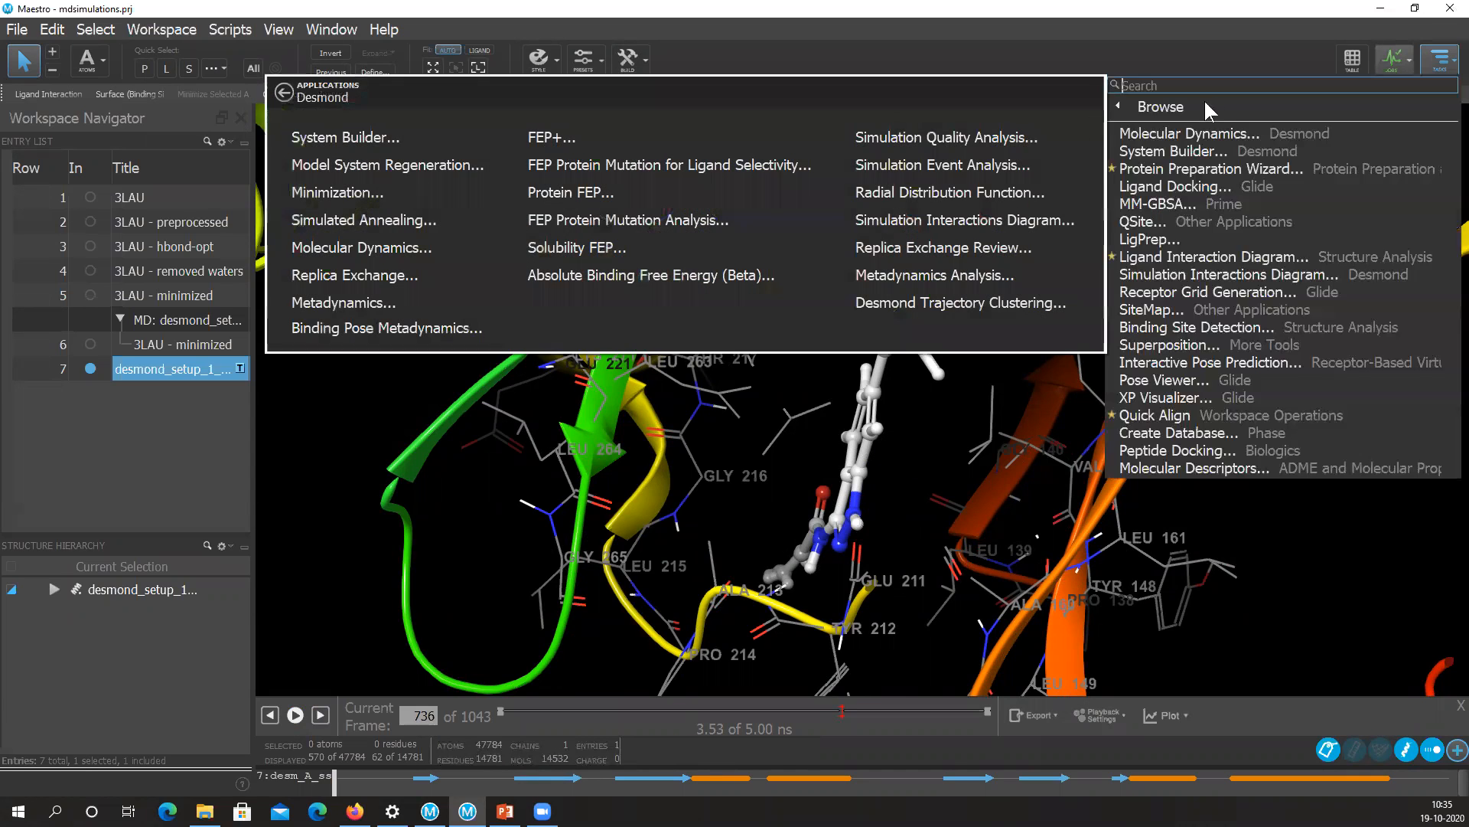
pyautogui.click(318, 88)
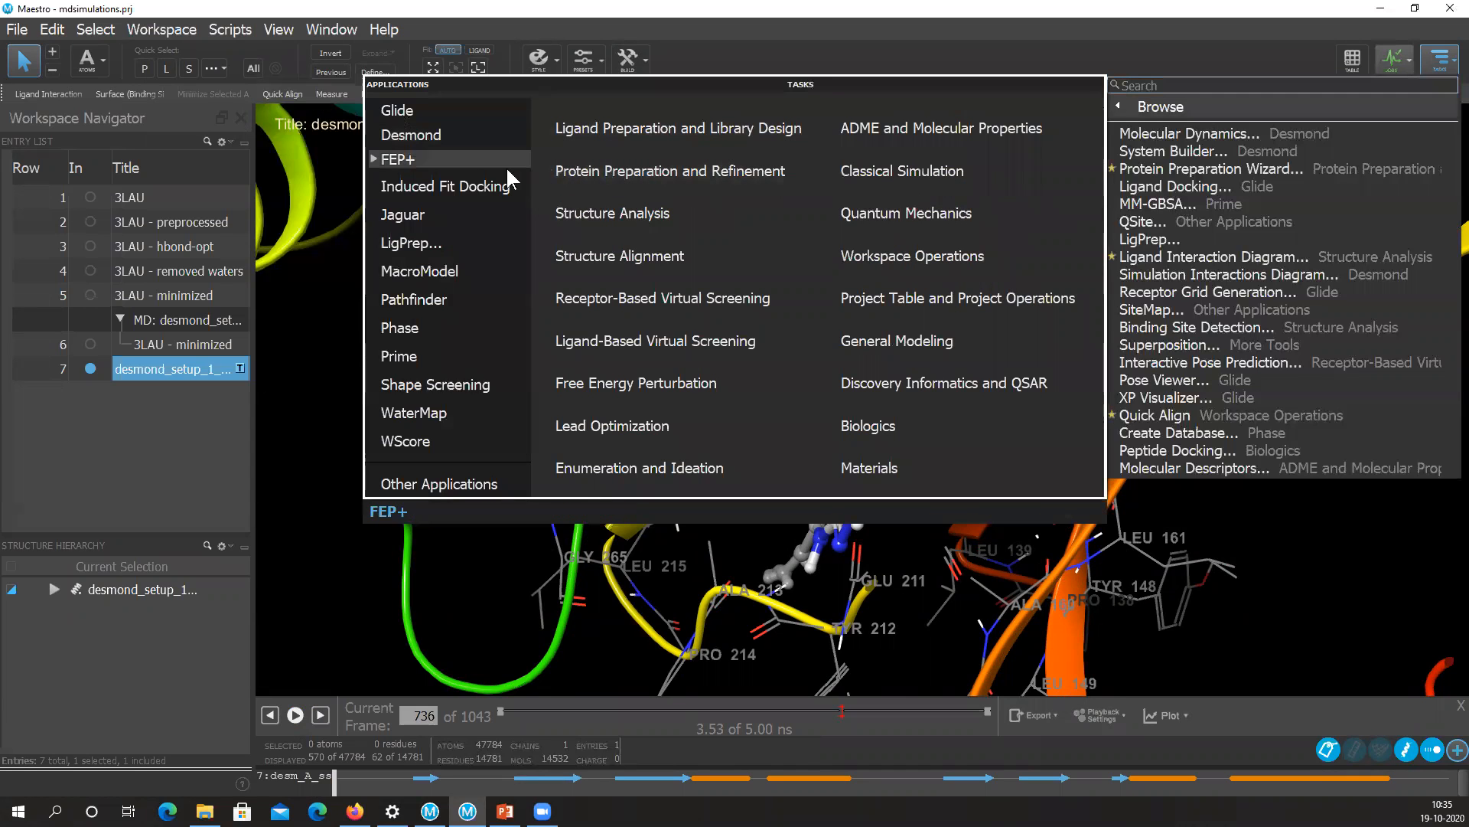
pyautogui.click(455, 135)
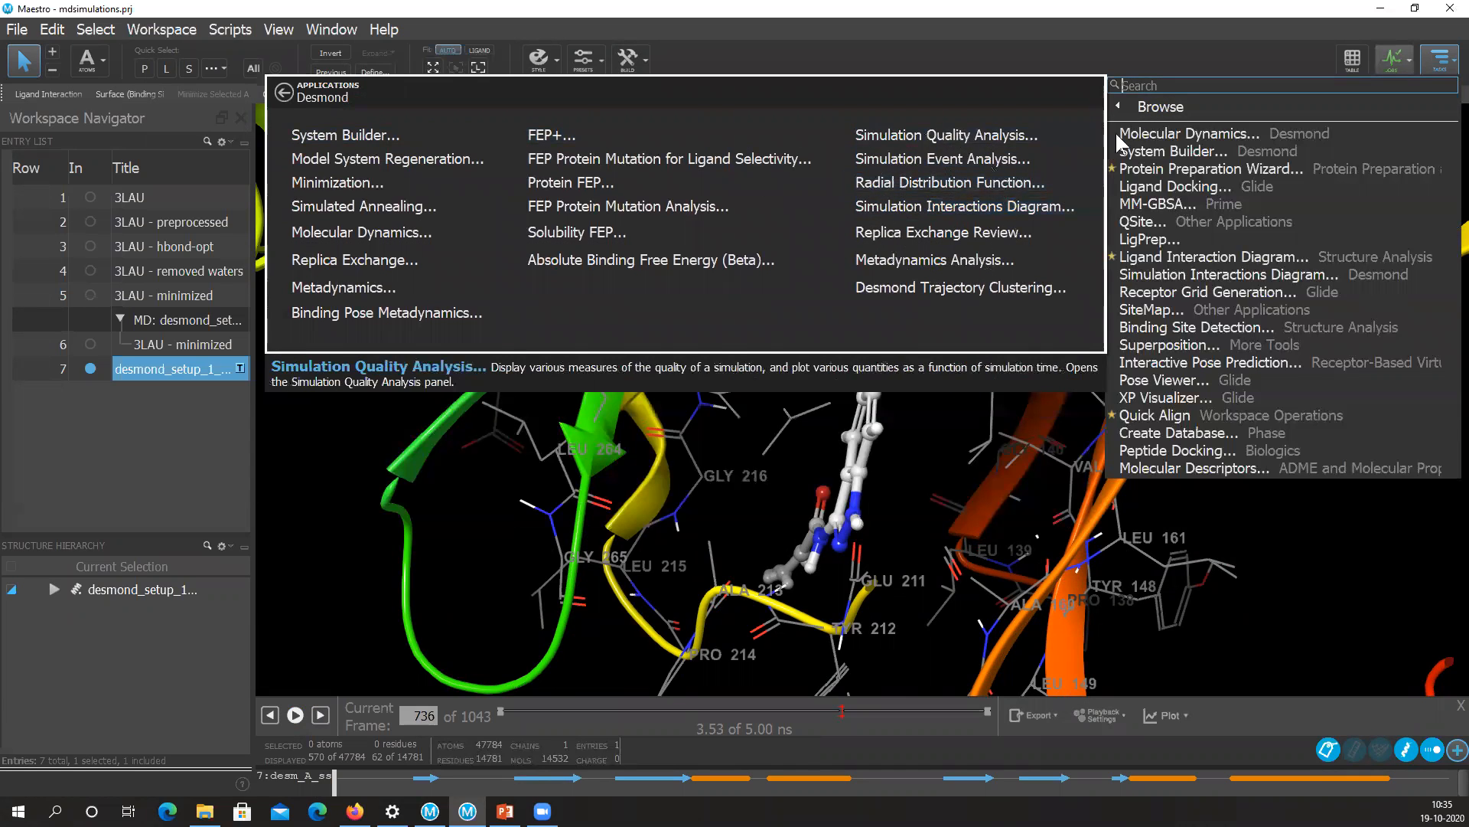
pyautogui.click(949, 208)
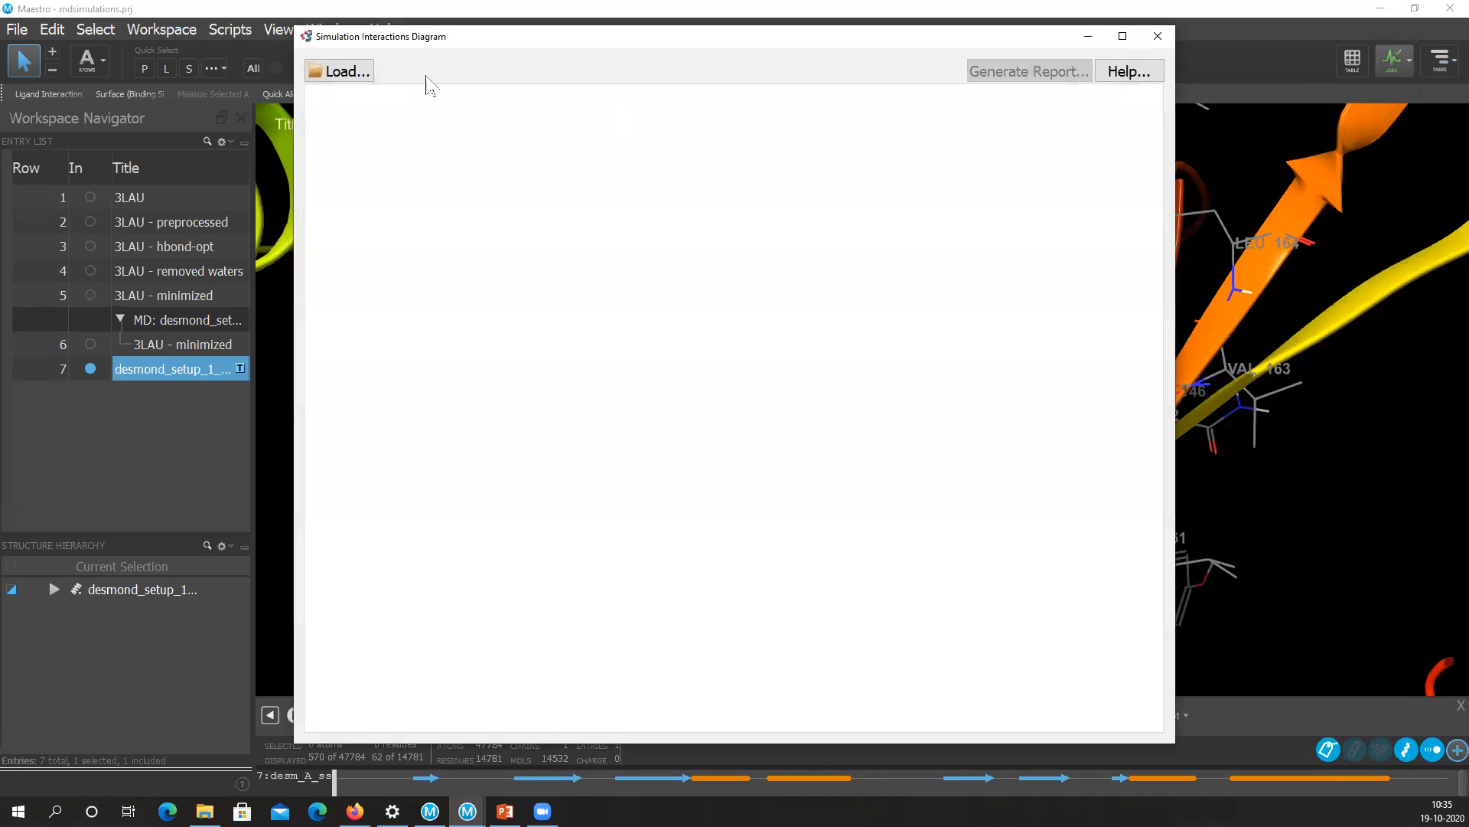
# Load the trajectory file desmond_md_job_1-out.cms from the Desmond-MD-3LAU folder into the interactions diagram.
pyautogui.click(341, 71)
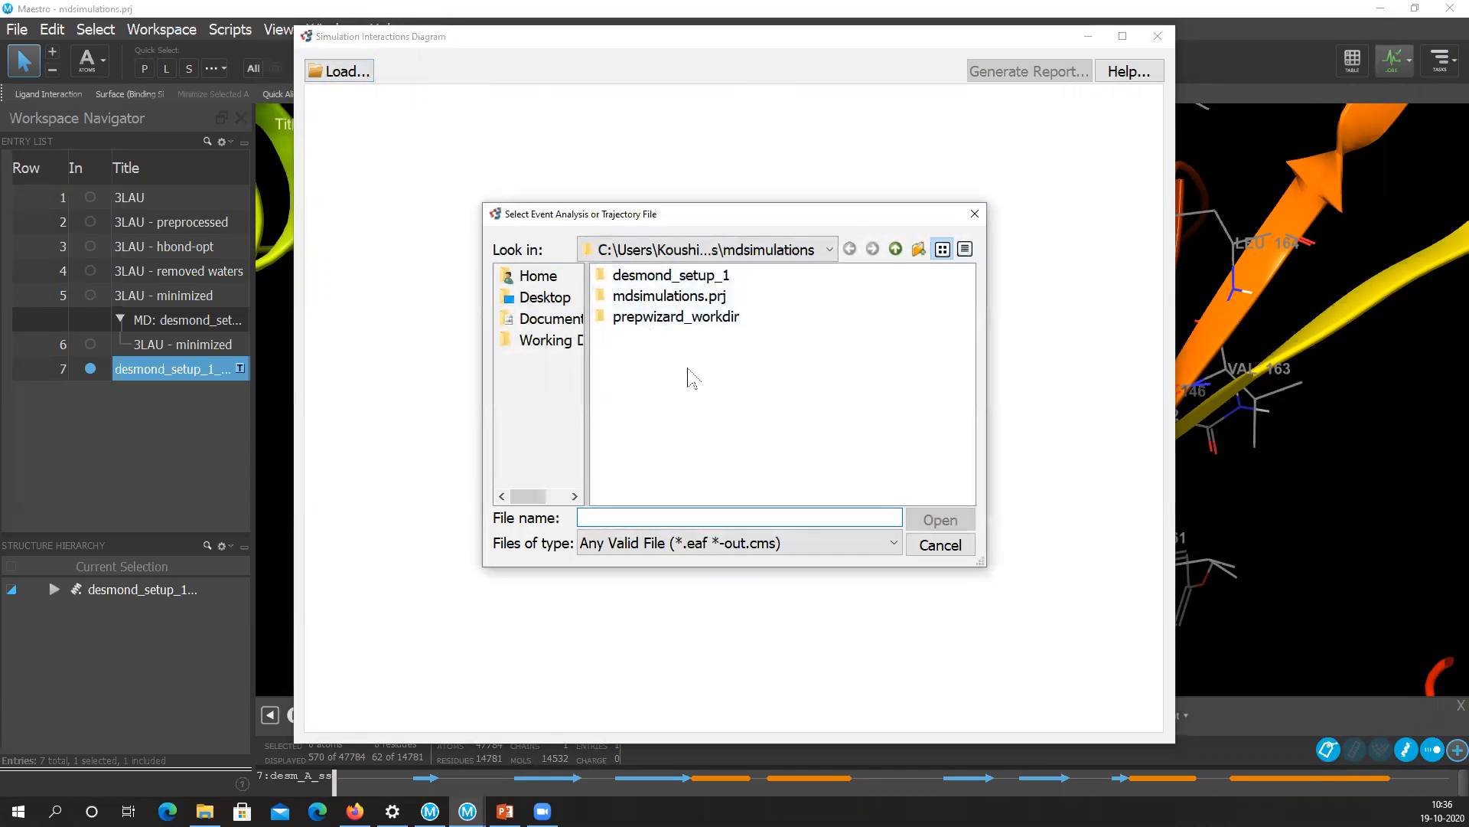
pyautogui.click(896, 249)
pyautogui.click(895, 249)
pyautogui.doubleClick(624, 275)
pyautogui.doubleClick(625, 276)
pyautogui.doubleClick(625, 275)
pyautogui.doubleClick(625, 276)
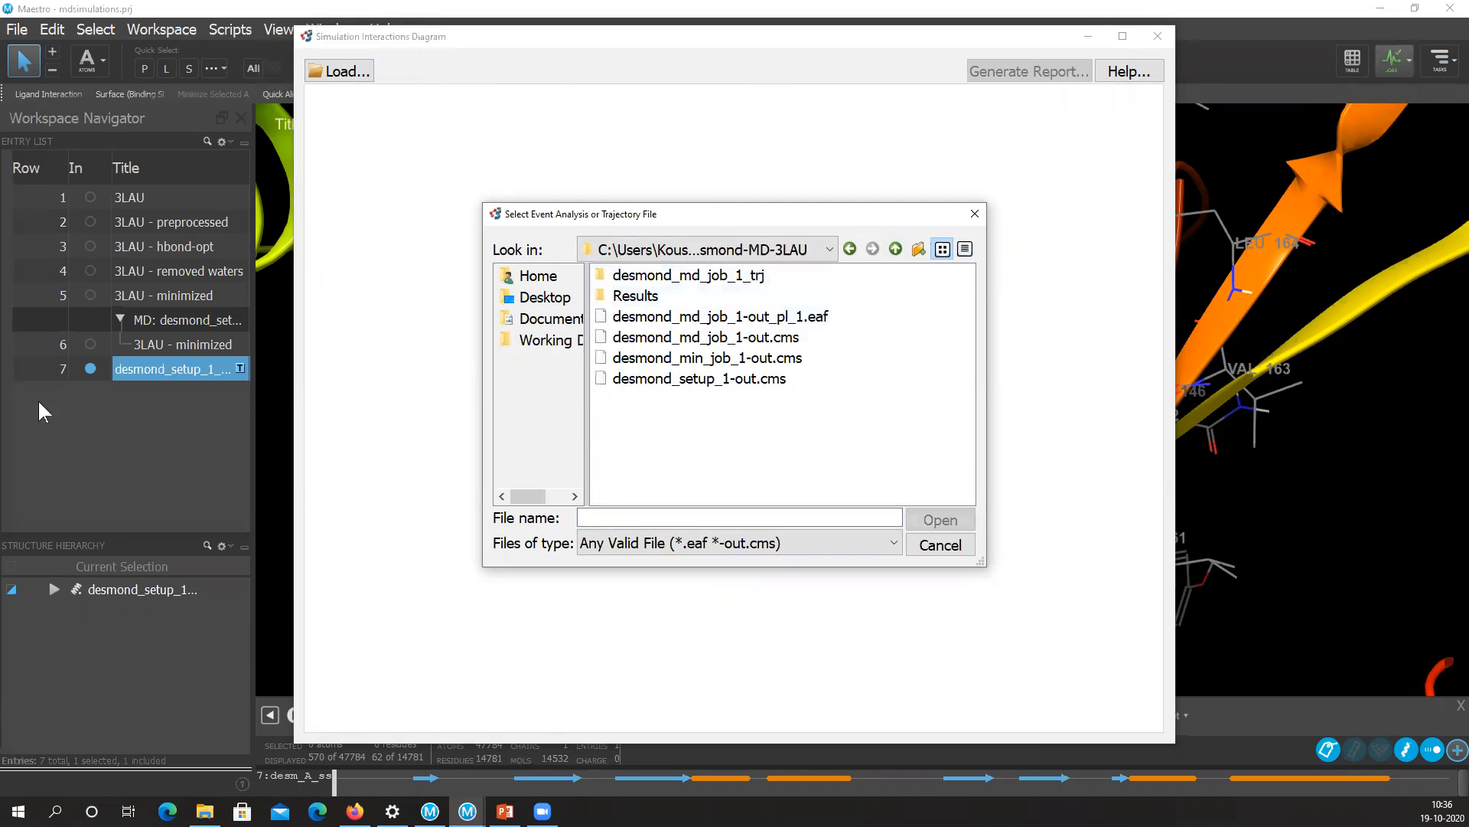
pyautogui.click(724, 340)
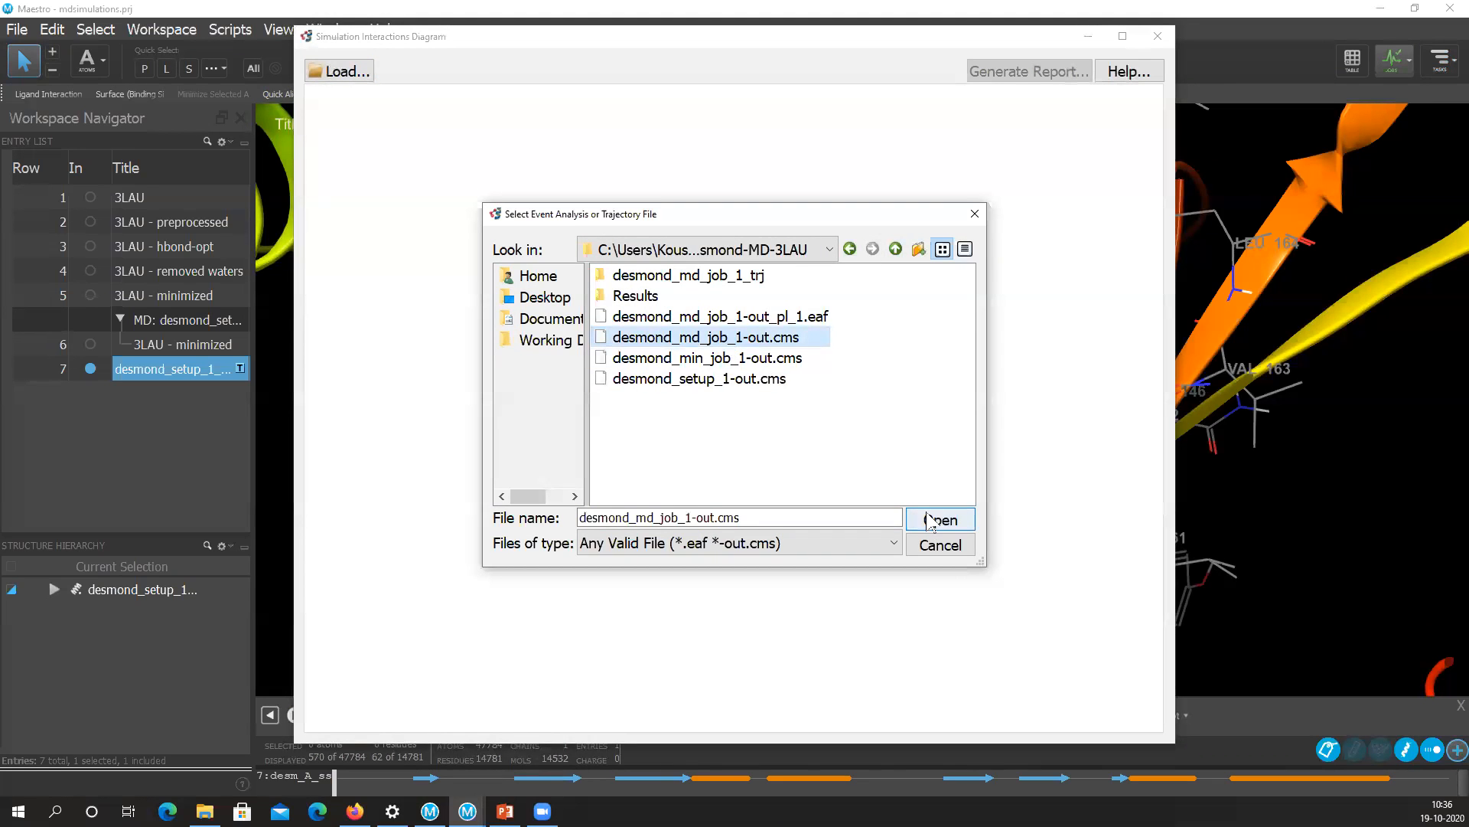
pyautogui.click(930, 520)
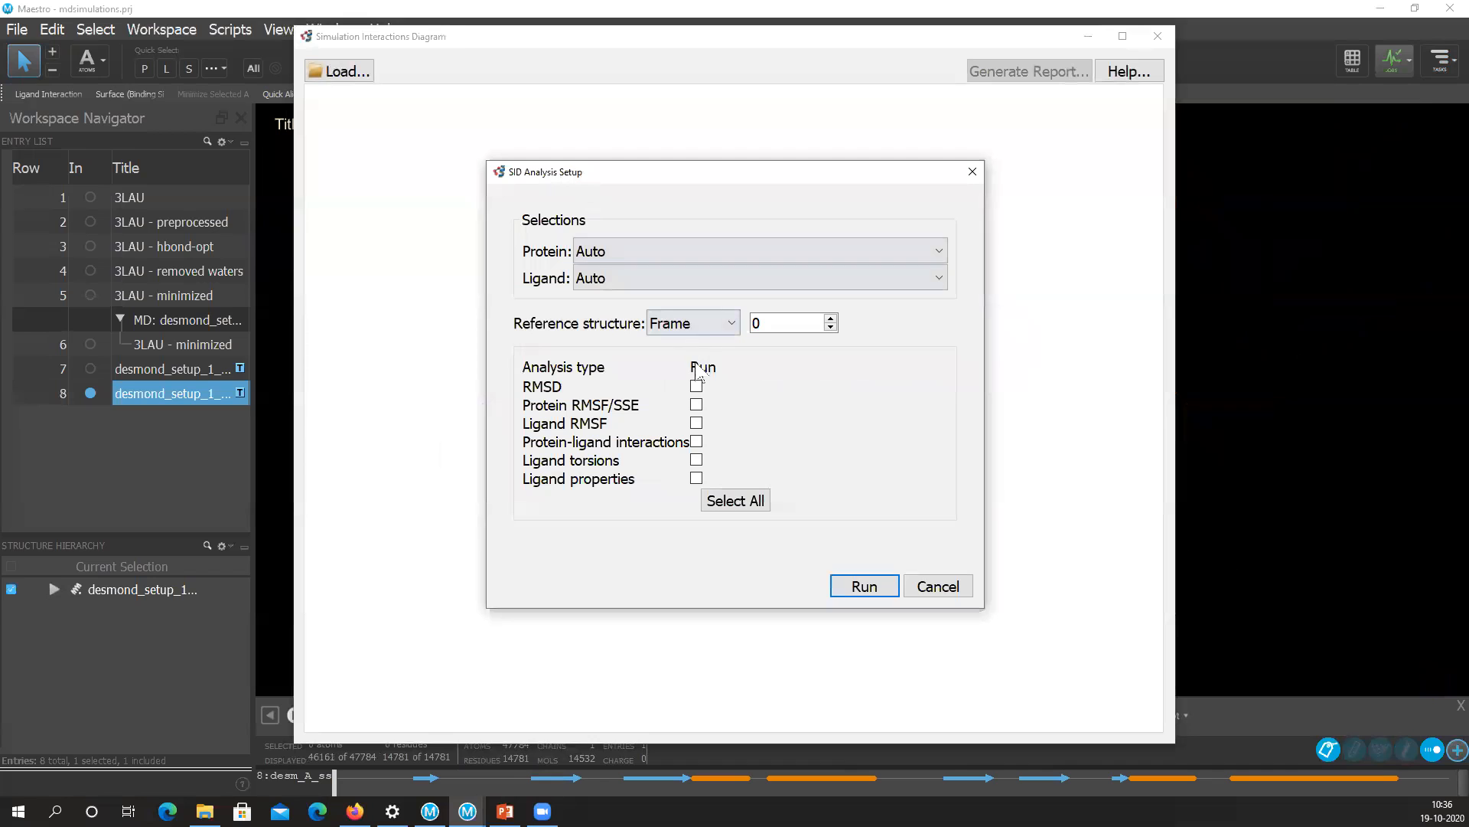
# Try an analysis setup with Auto protein and ligand selections, frame 0 as reference and all analysis types, and dismiss it.
pyautogui.click(623, 253)
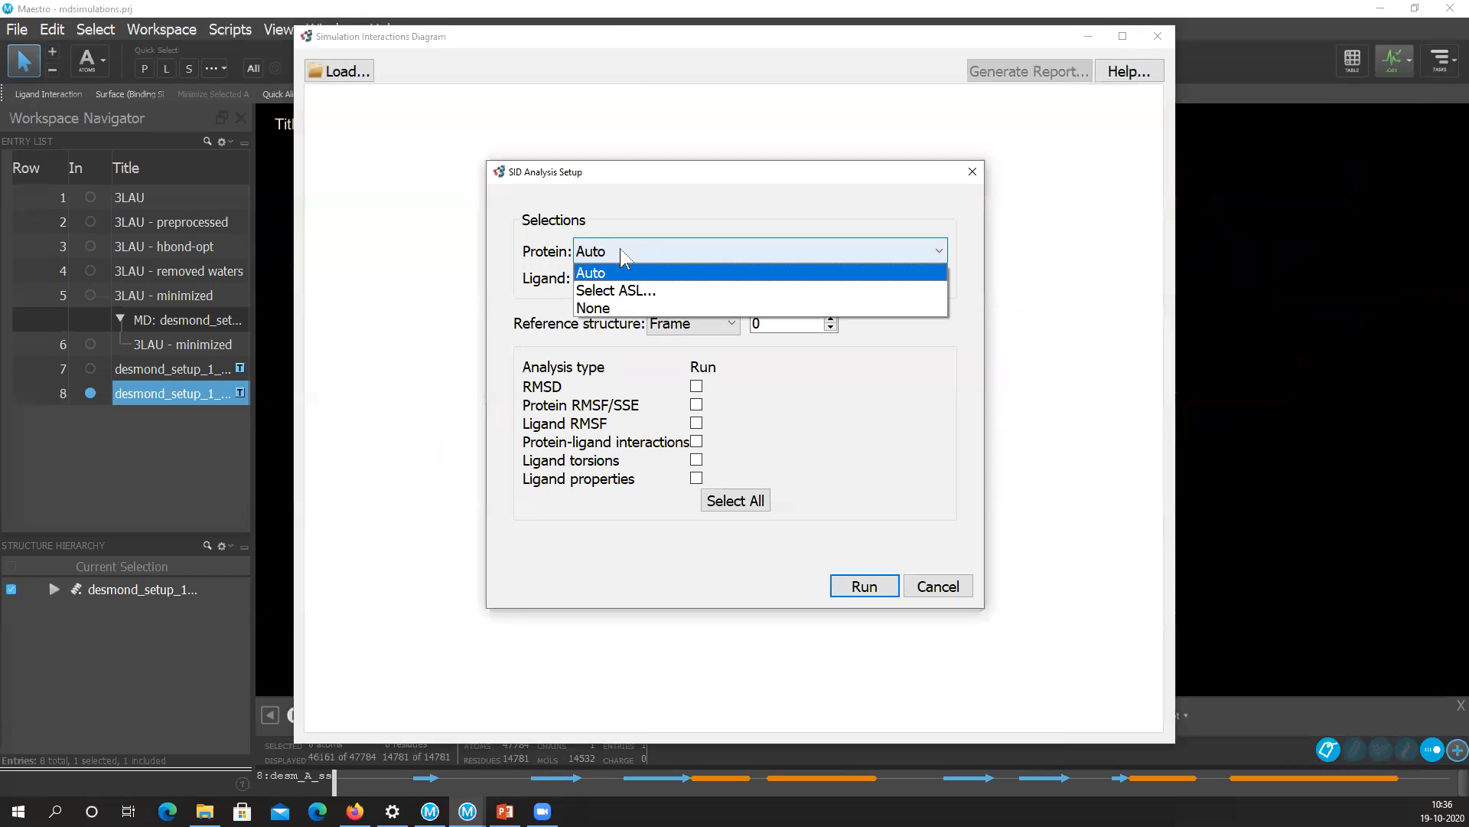
pyautogui.click(656, 274)
pyautogui.click(655, 278)
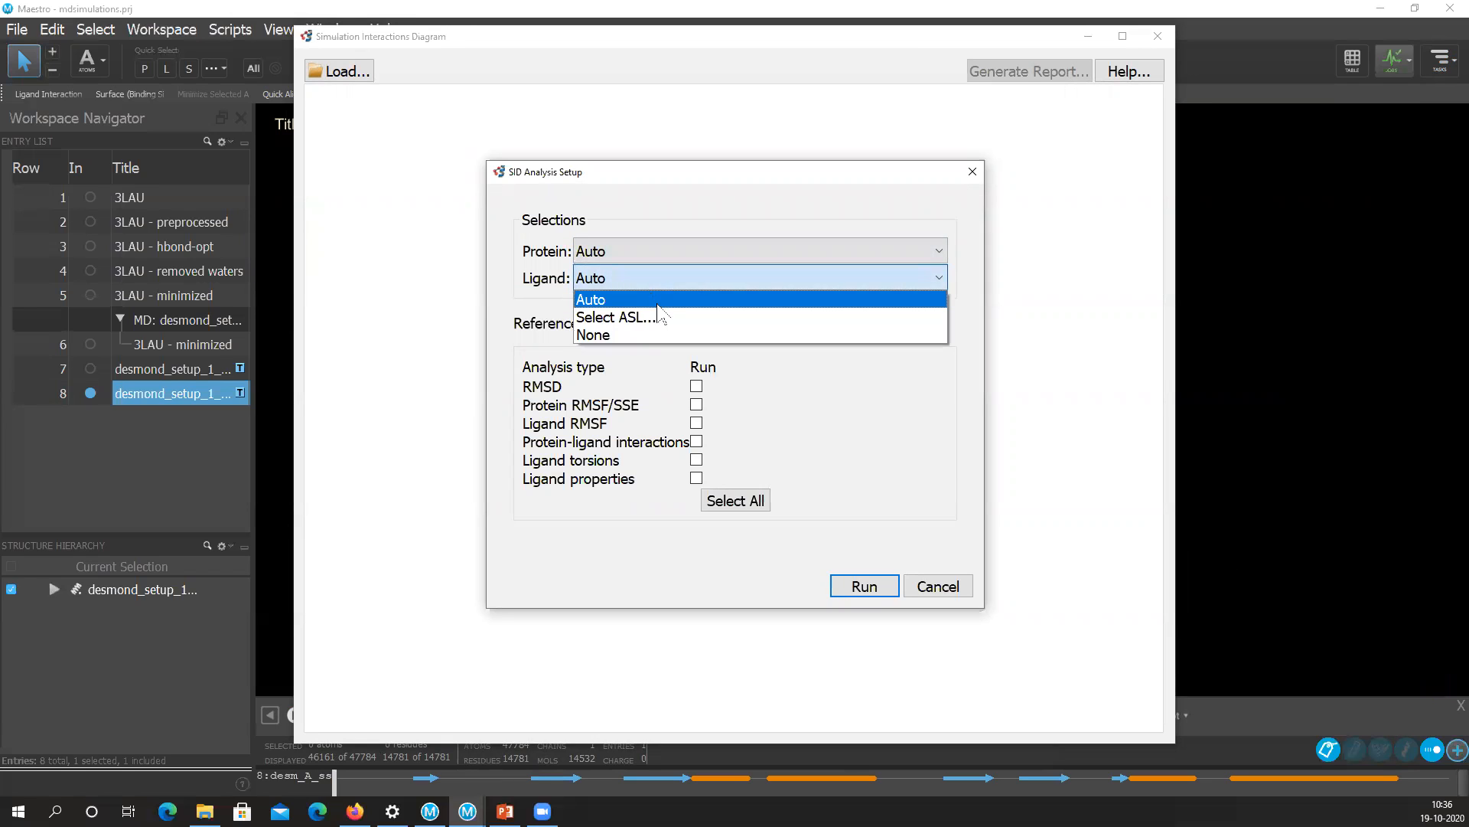
pyautogui.click(657, 302)
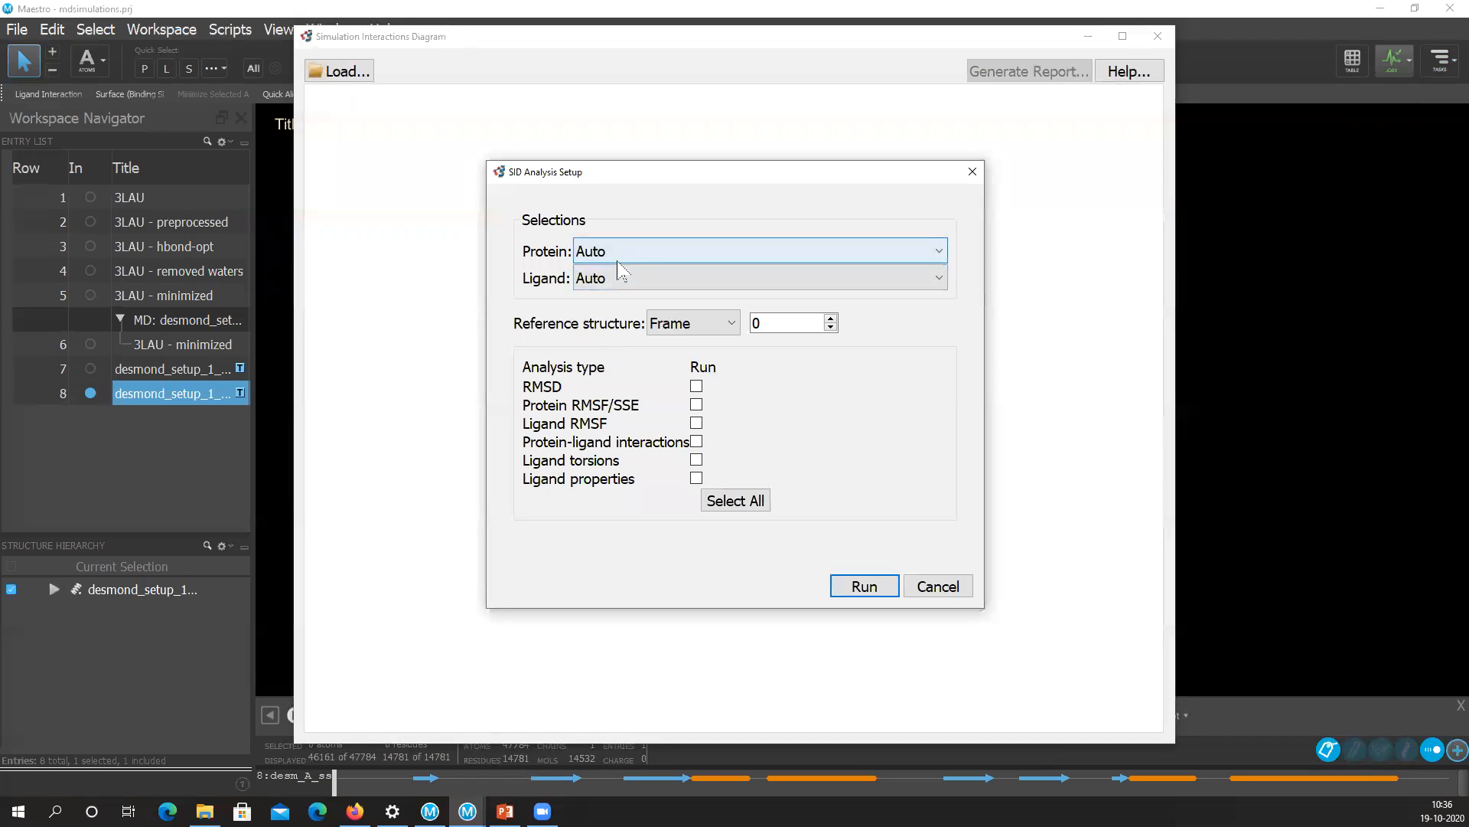
pyautogui.click(729, 330)
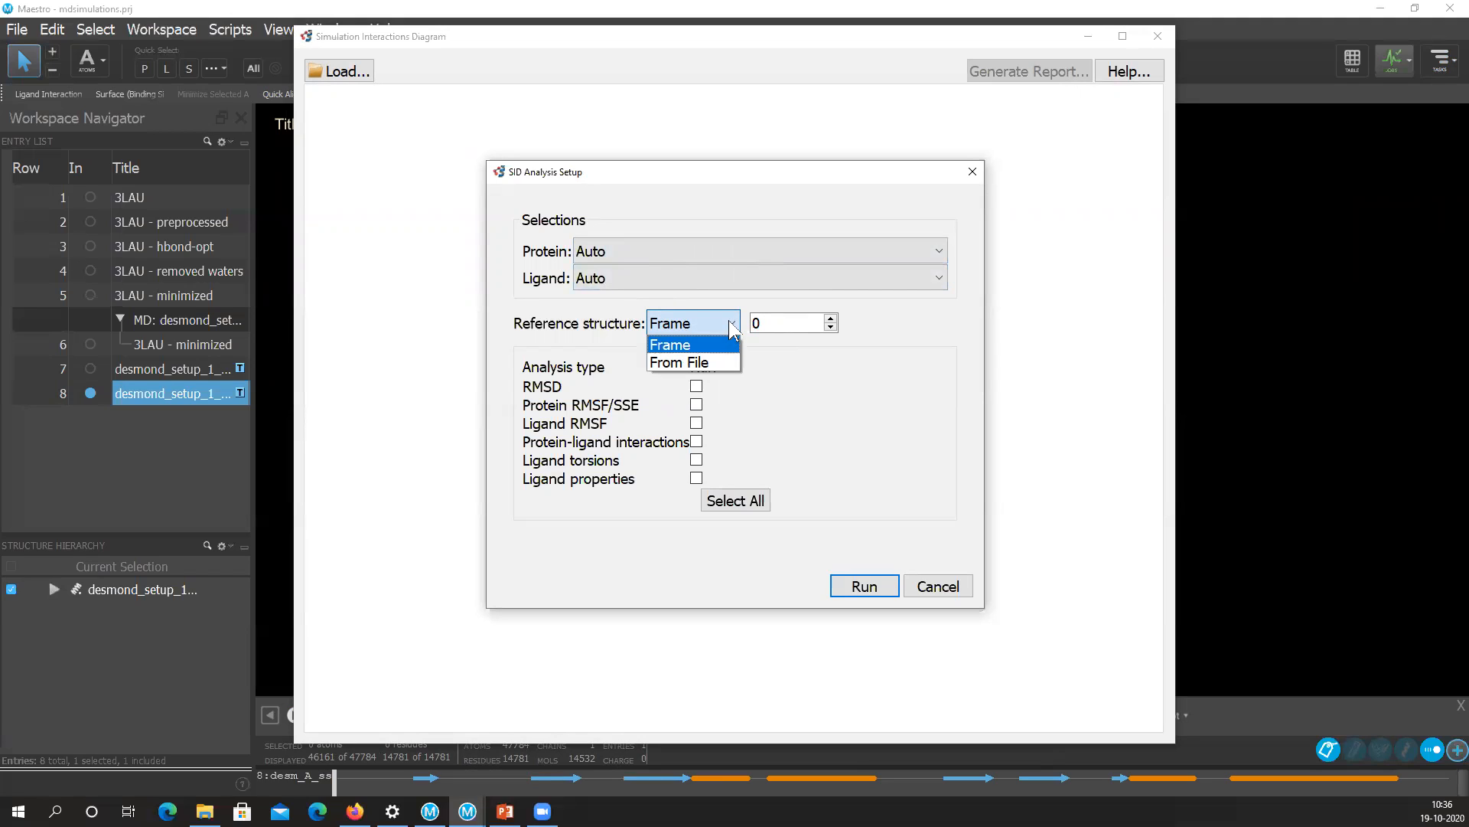
pyautogui.click(731, 329)
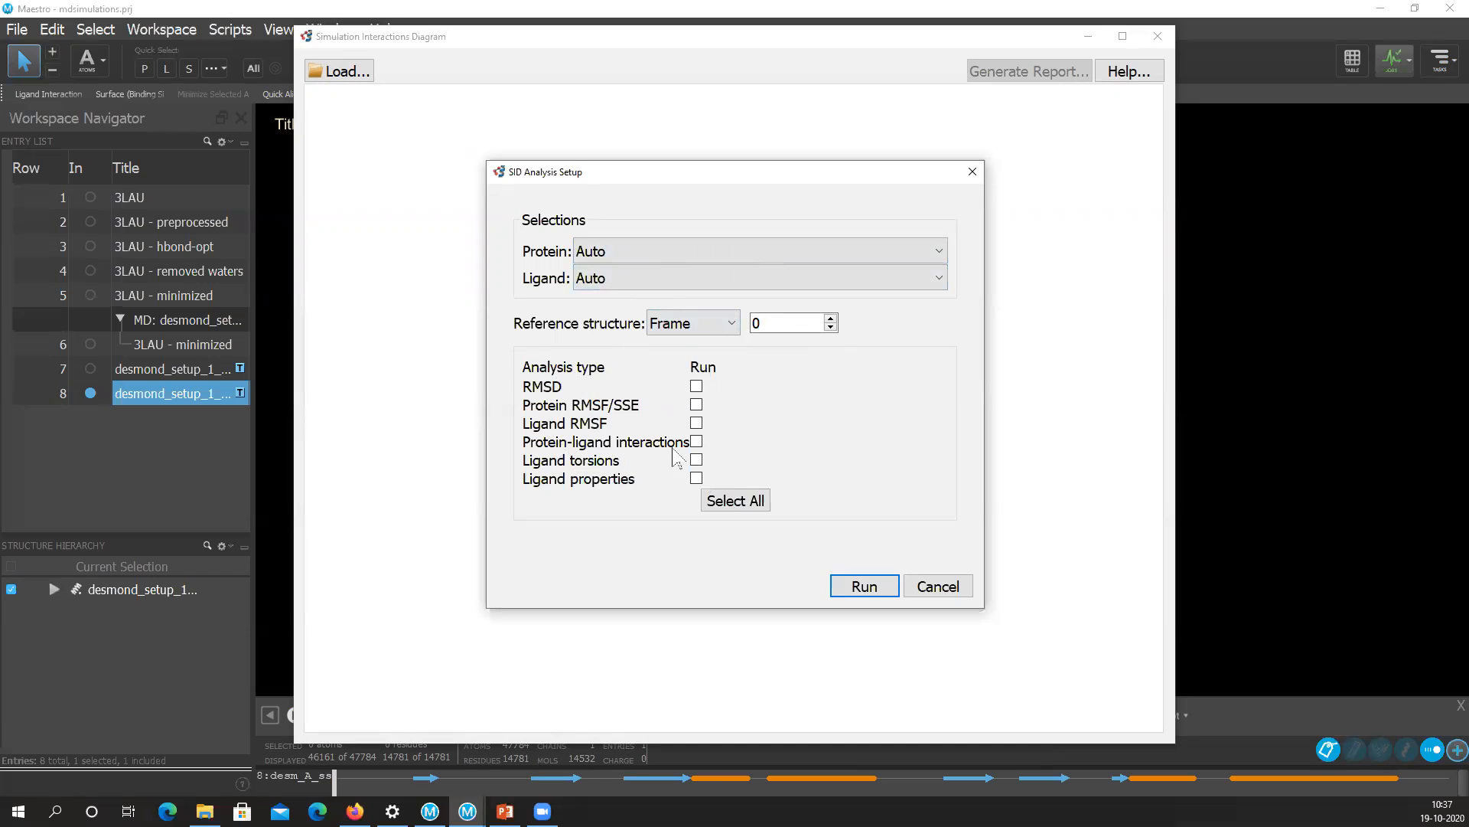
pyautogui.click(740, 501)
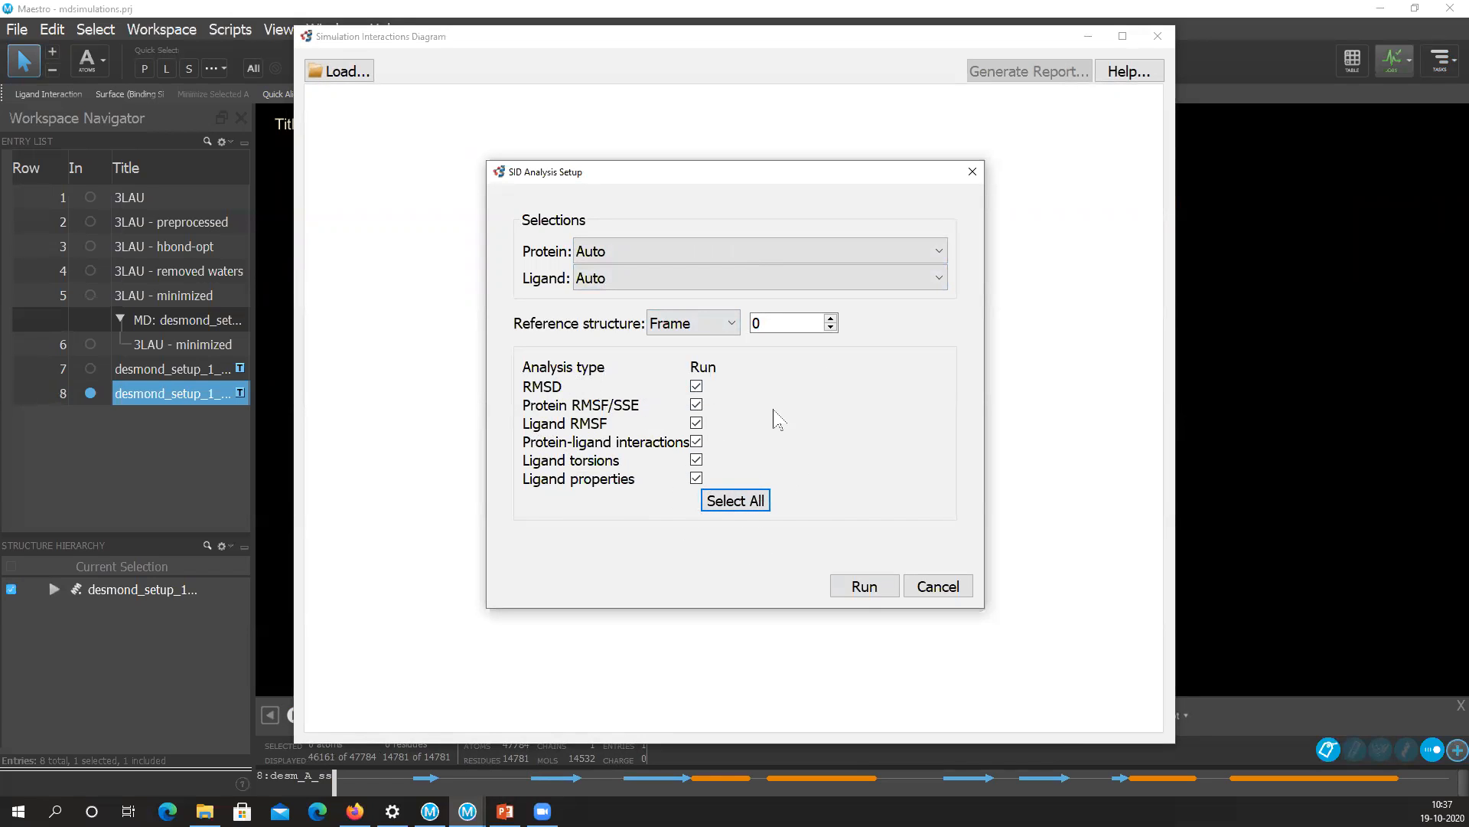
pyautogui.click(863, 587)
pyautogui.click(944, 593)
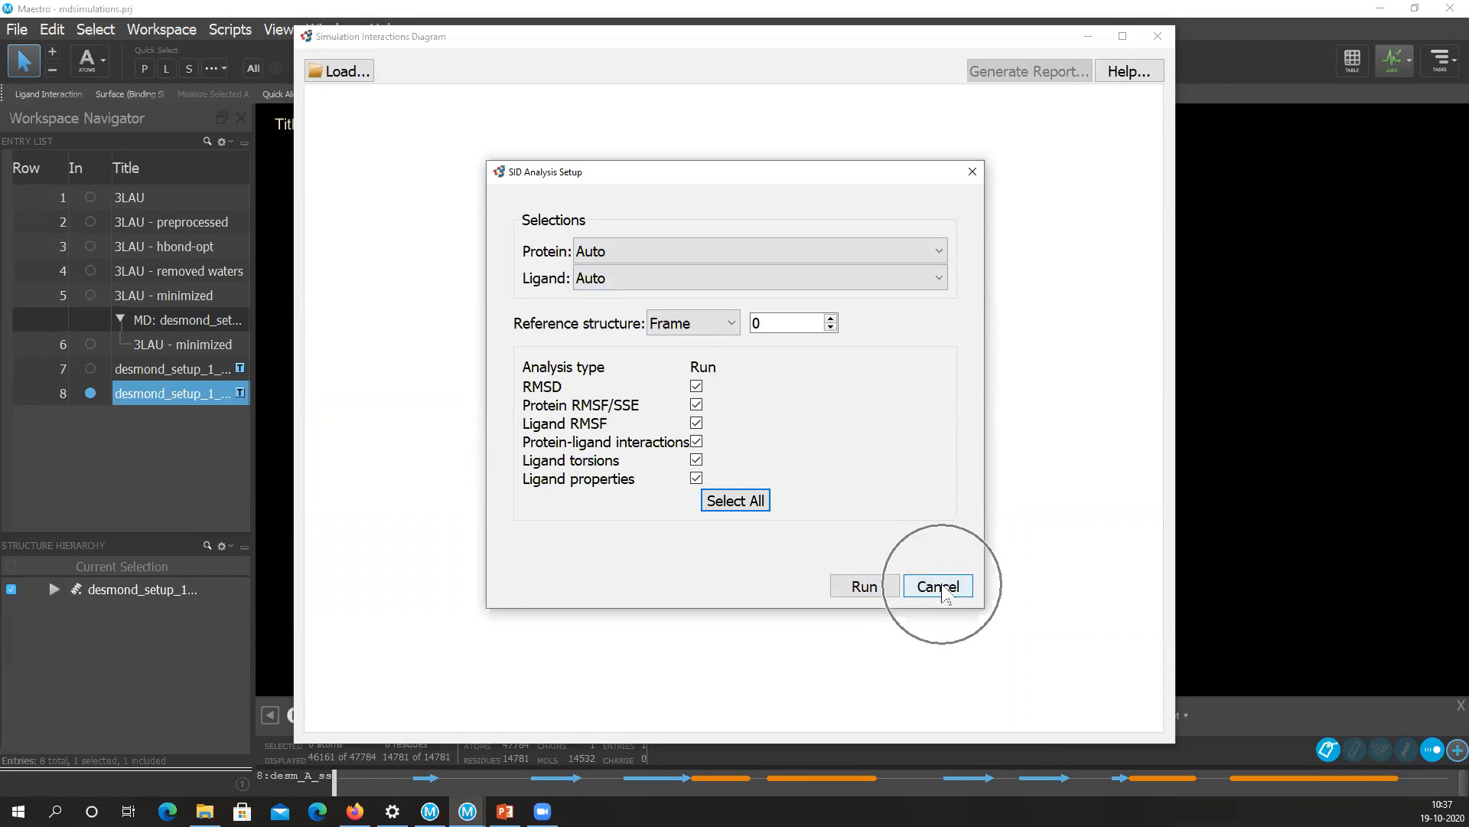
# Load the existing event analysis file desmond_md_job_1-out_pl_1.eaf into the interactions diagram.
pyautogui.click(354, 83)
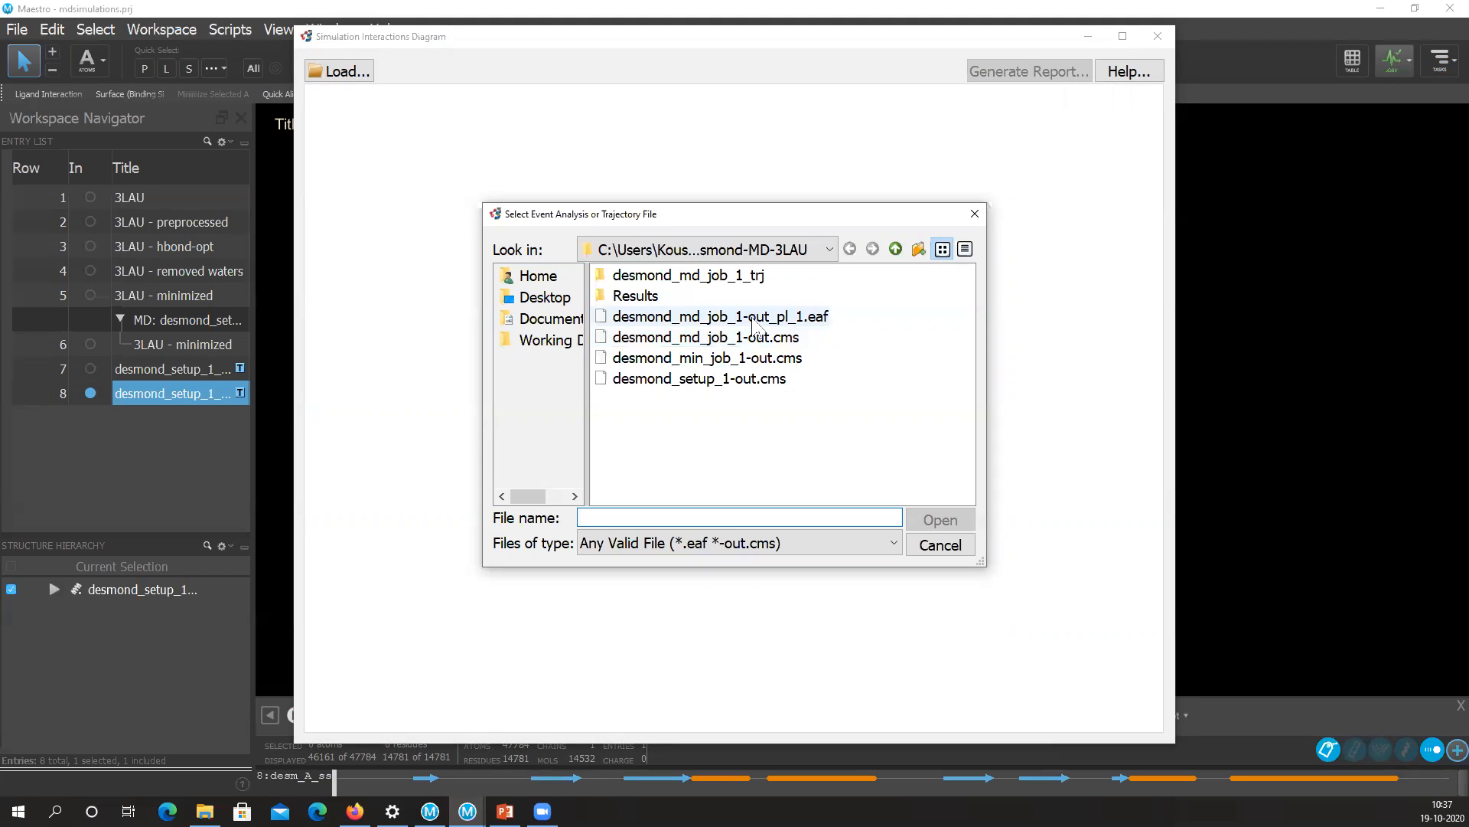
pyautogui.click(818, 326)
pyautogui.press('ctrl')
pyautogui.press('ctrl')
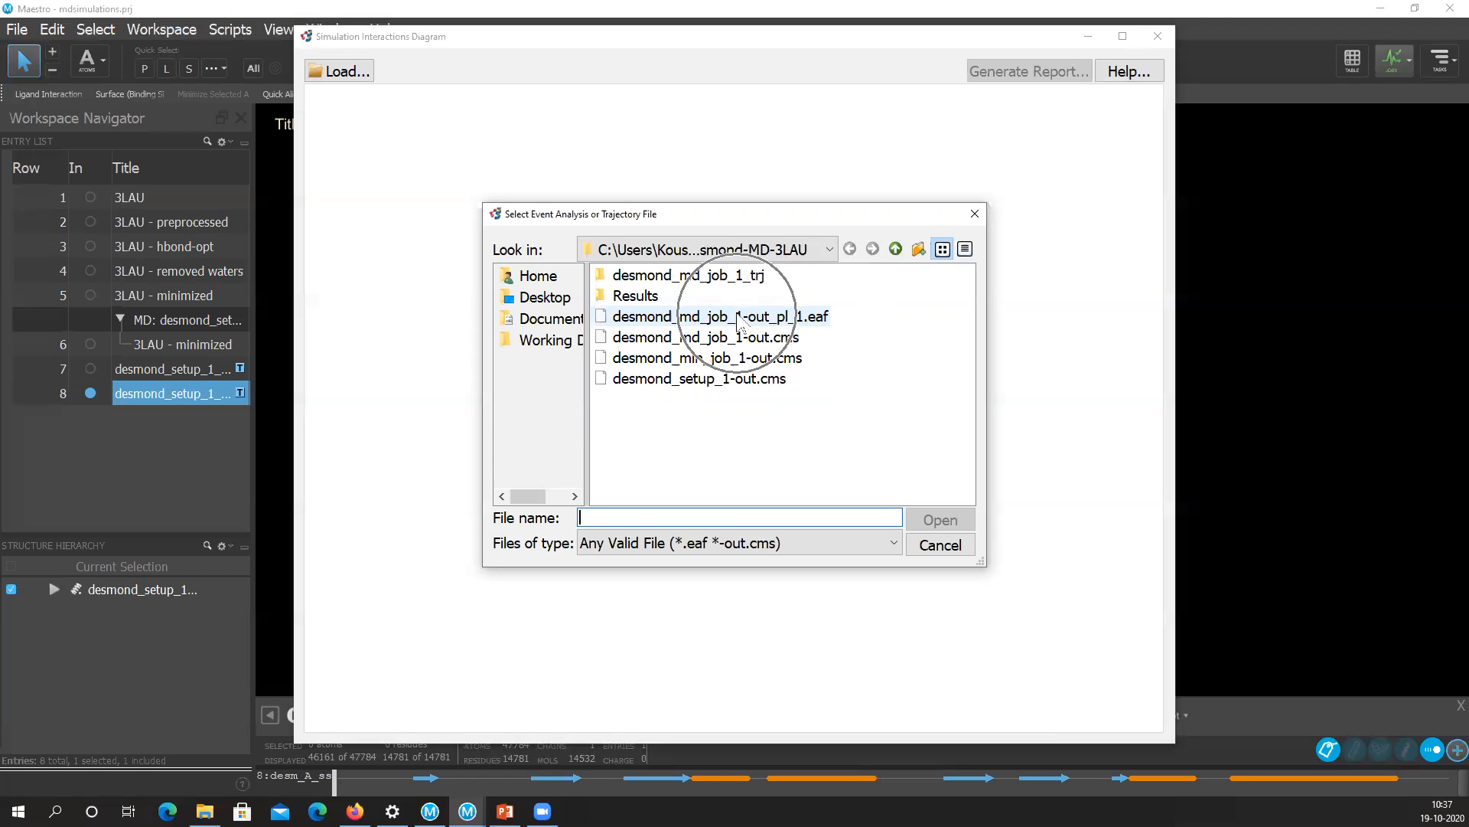
pyautogui.press('ctrl')
pyautogui.click(768, 318)
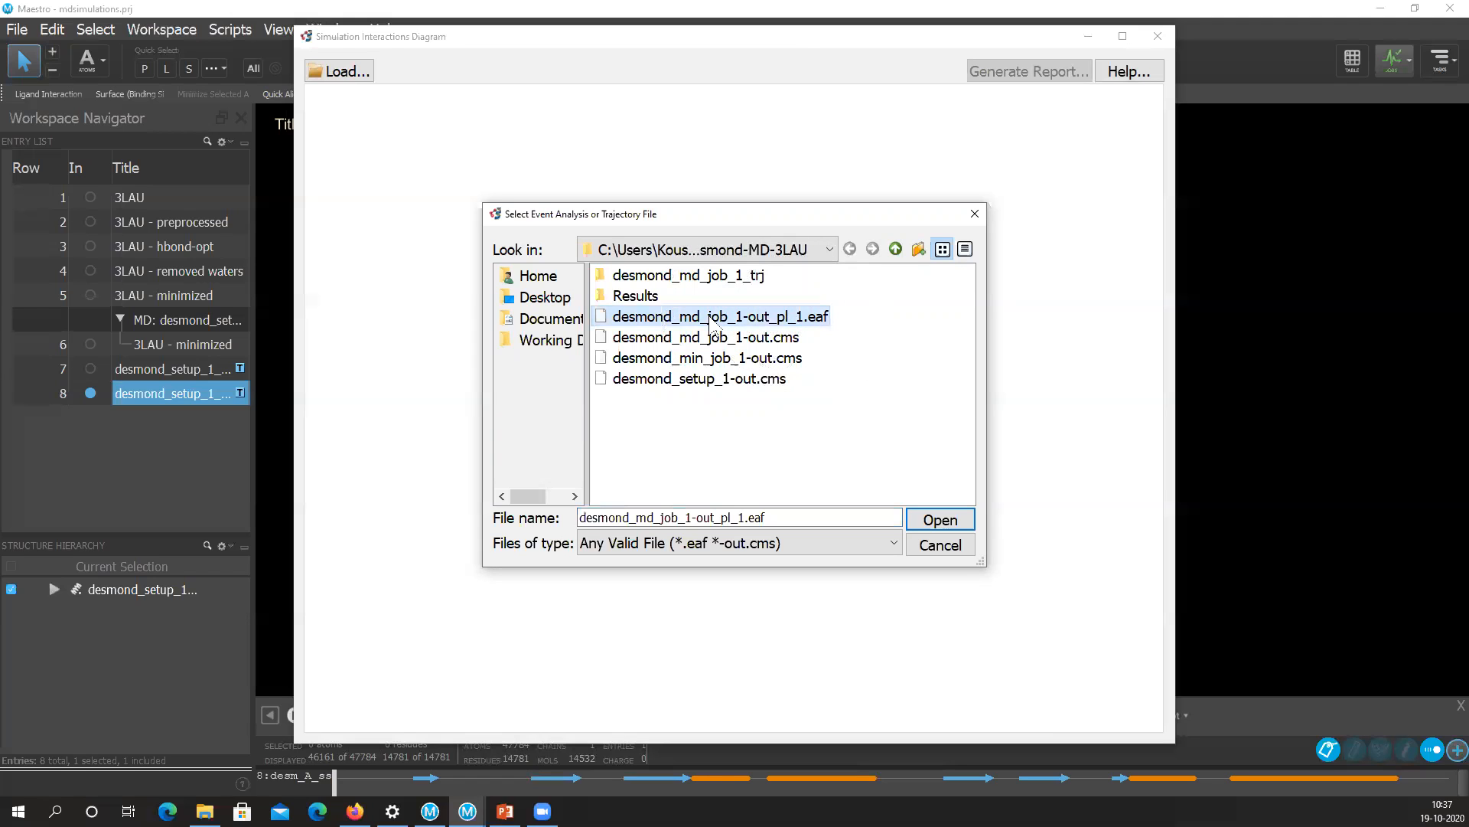
pyautogui.click(938, 520)
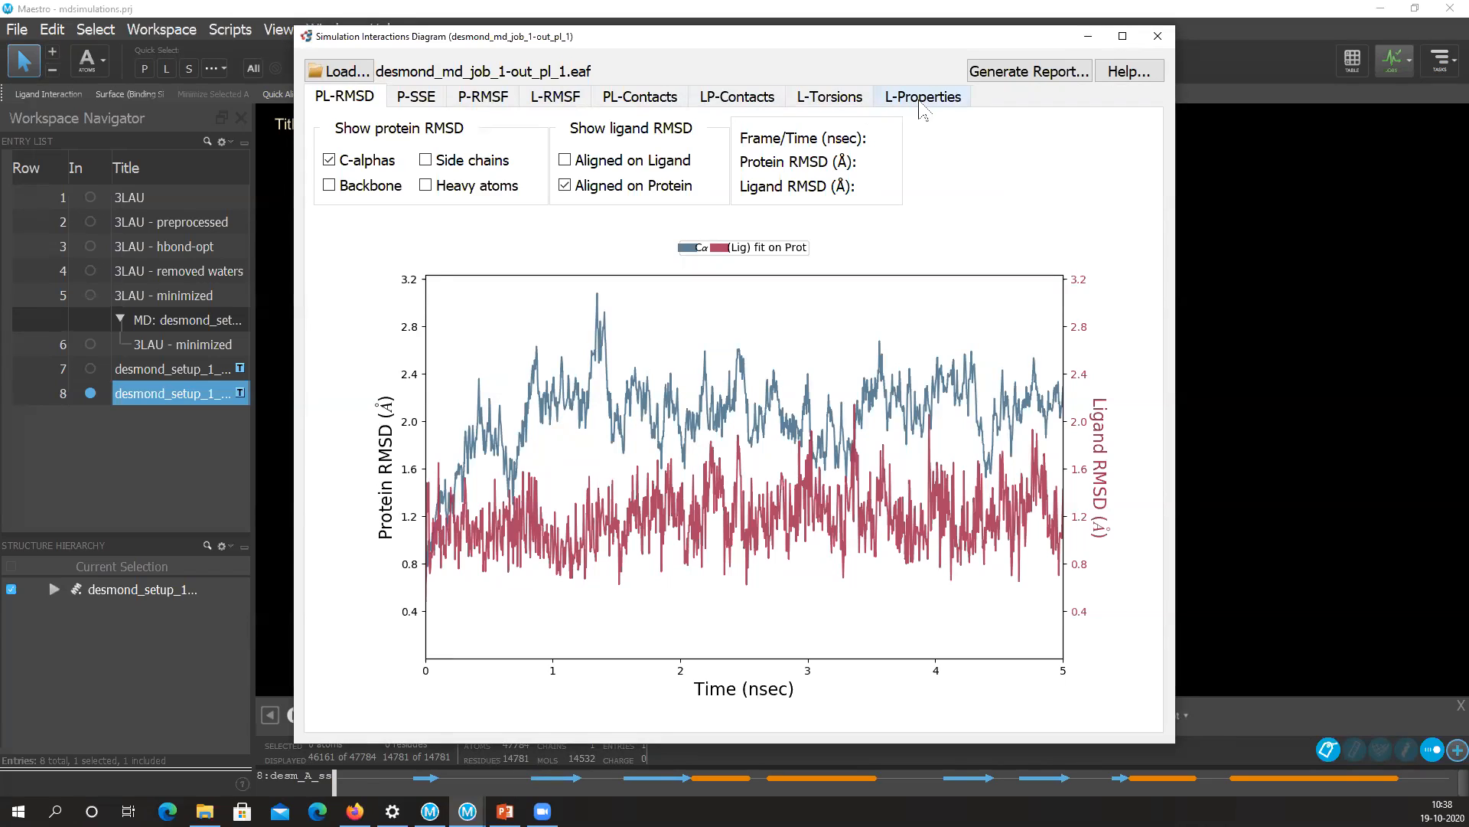
# Examine how the protein C-alpha RMSD and the protein-aligned ligand RMSD vary over the simulation time.
pyautogui.press('ctrl')
pyautogui.press('ctrl')
pyautogui.click(433, 613)
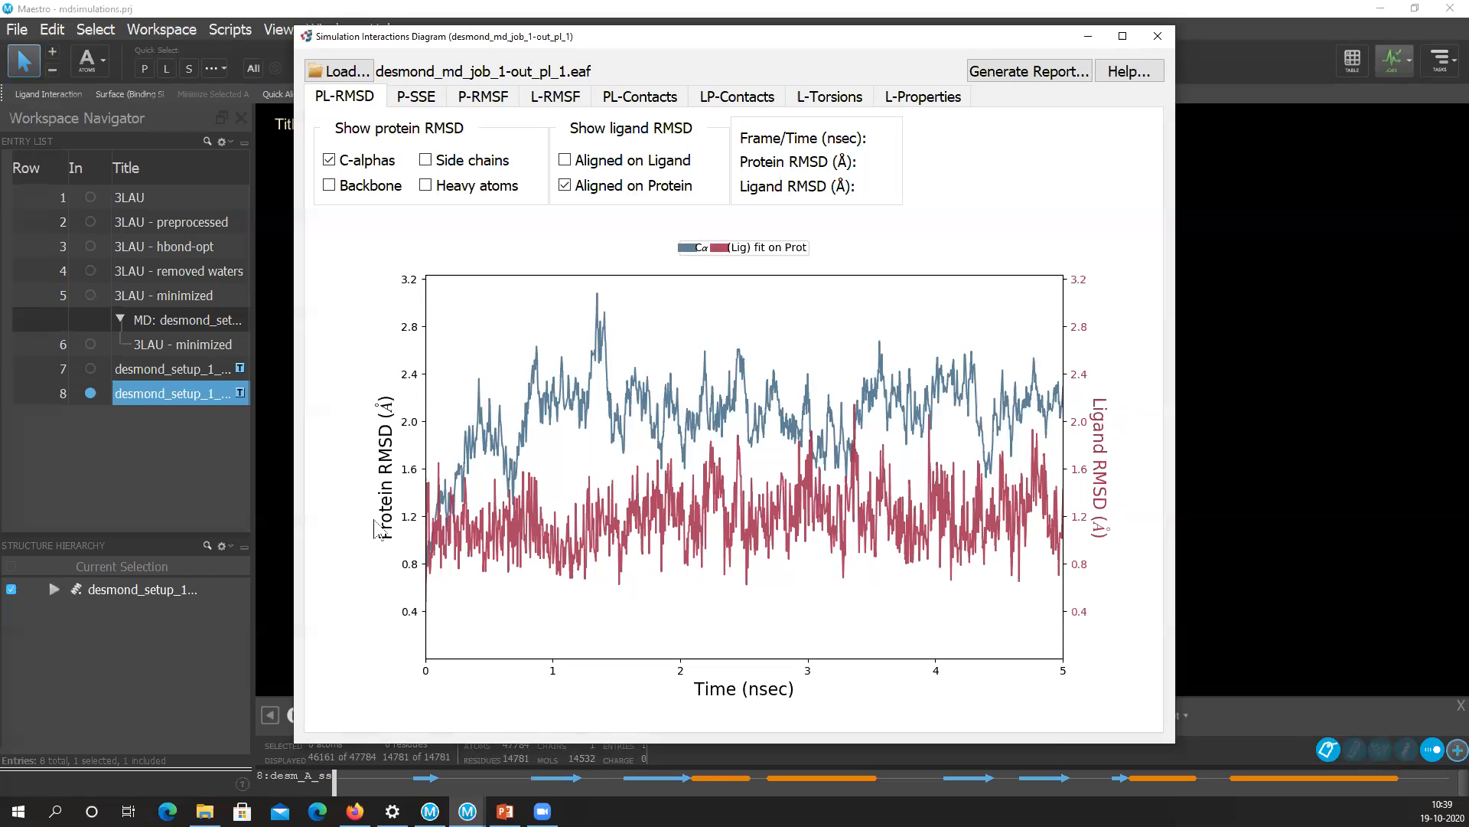
pyautogui.click(517, 530)
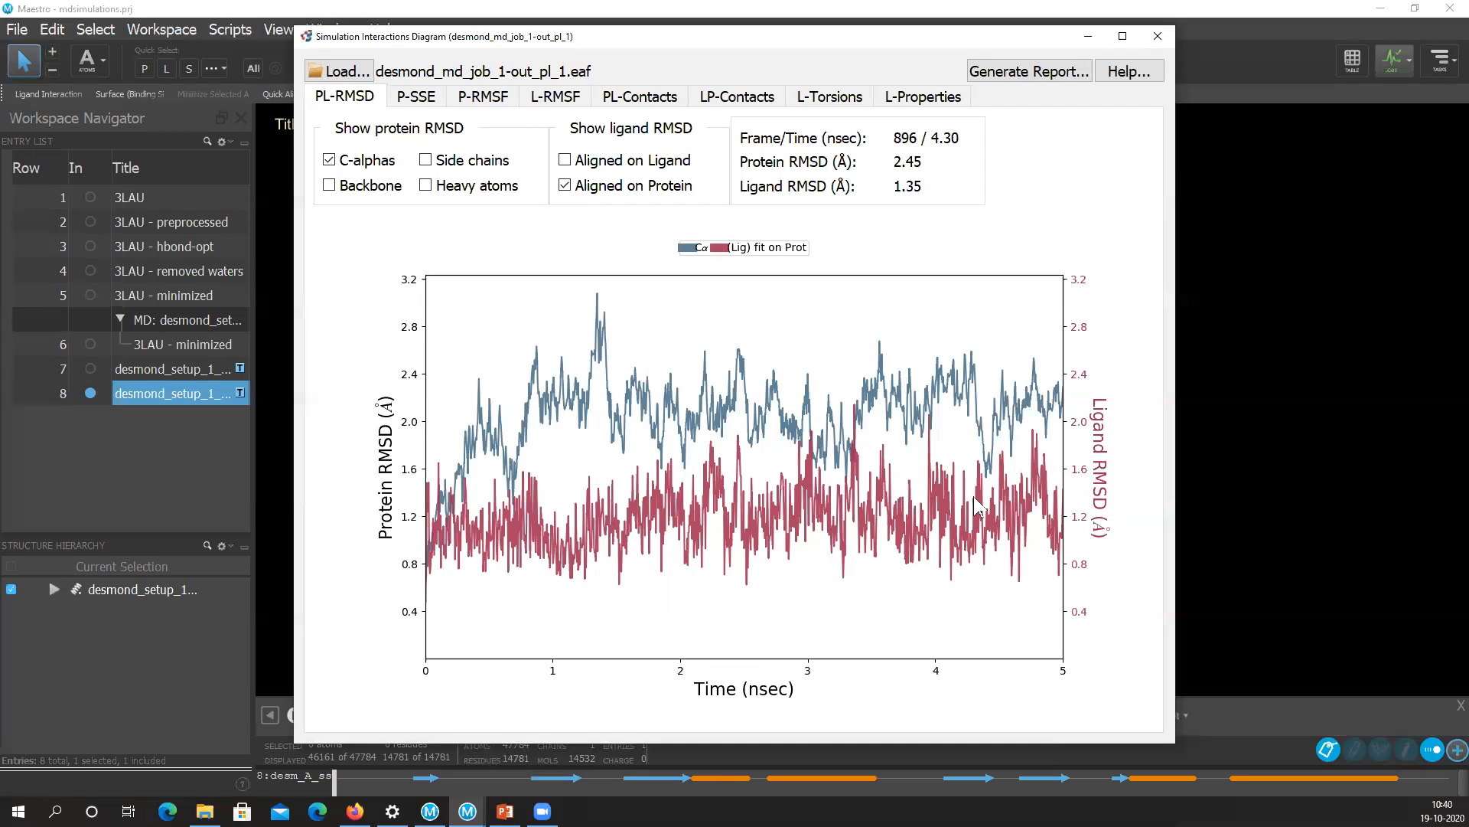
pyautogui.press('ctrl')
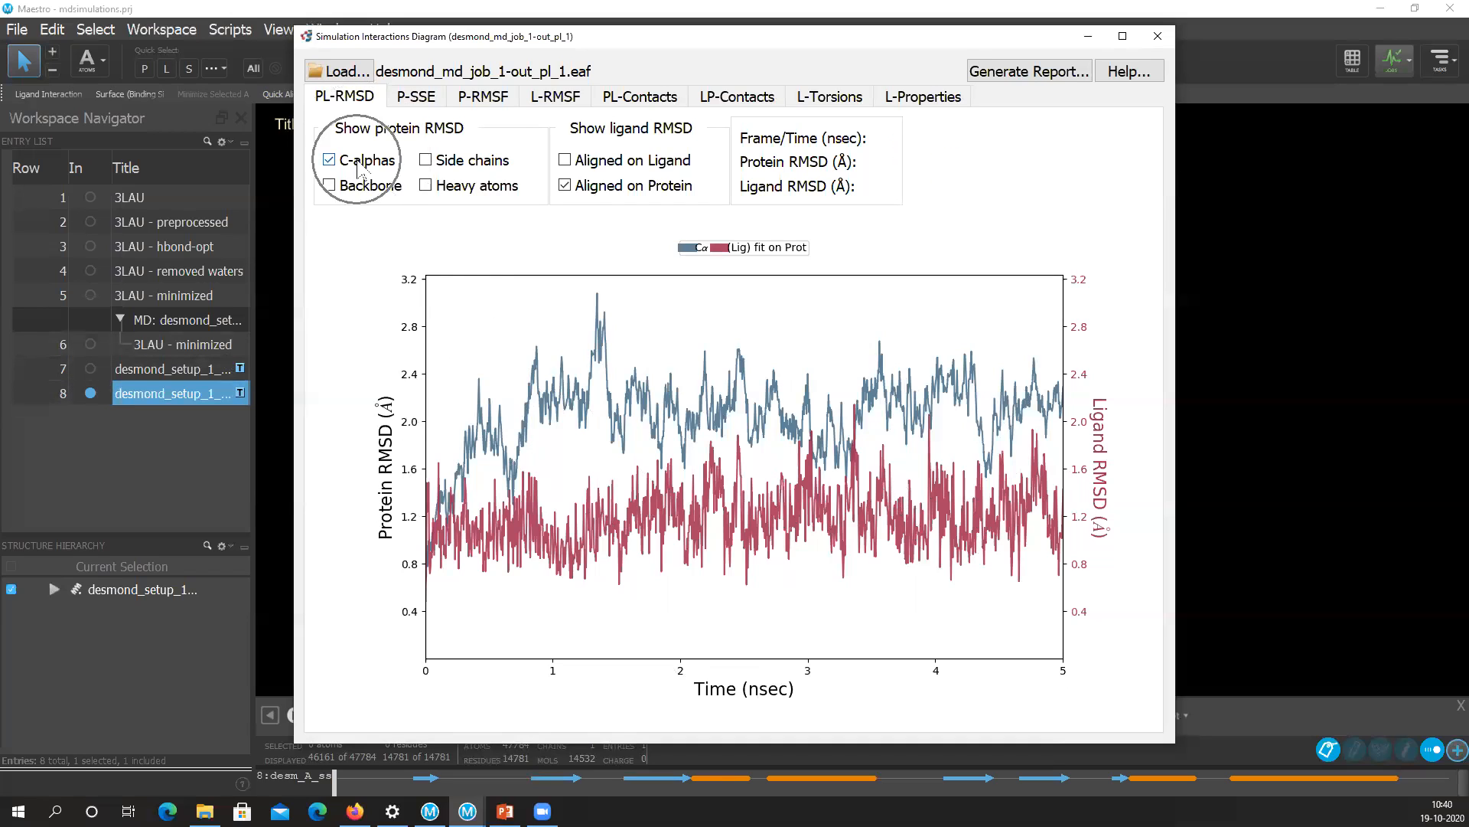
# Add the backbone, side-chain and heavy-atom protein curves and the ligand-aligned ligand curve to the RMSD plot.
pyautogui.click(329, 186)
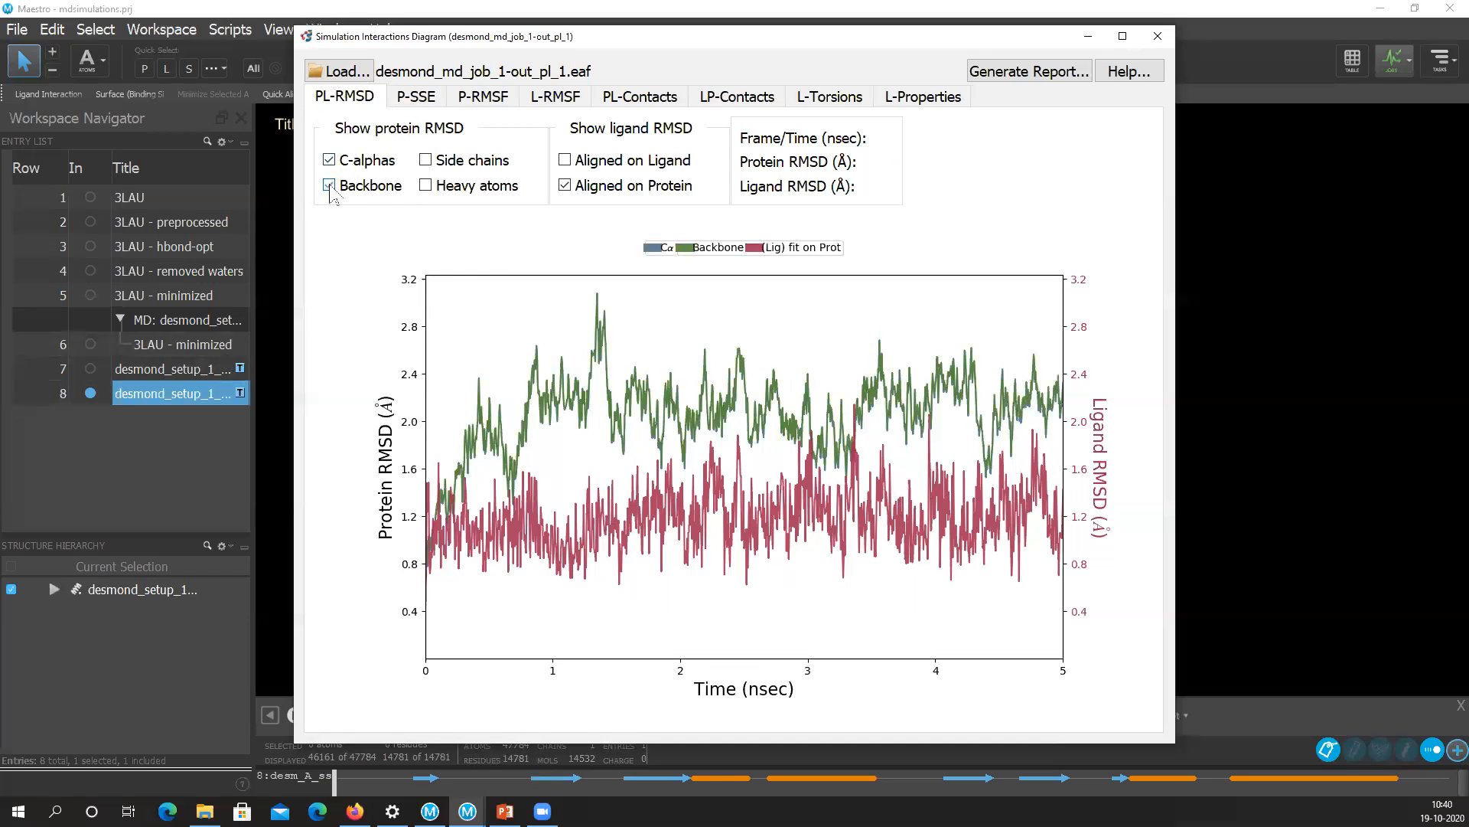
pyautogui.click(426, 161)
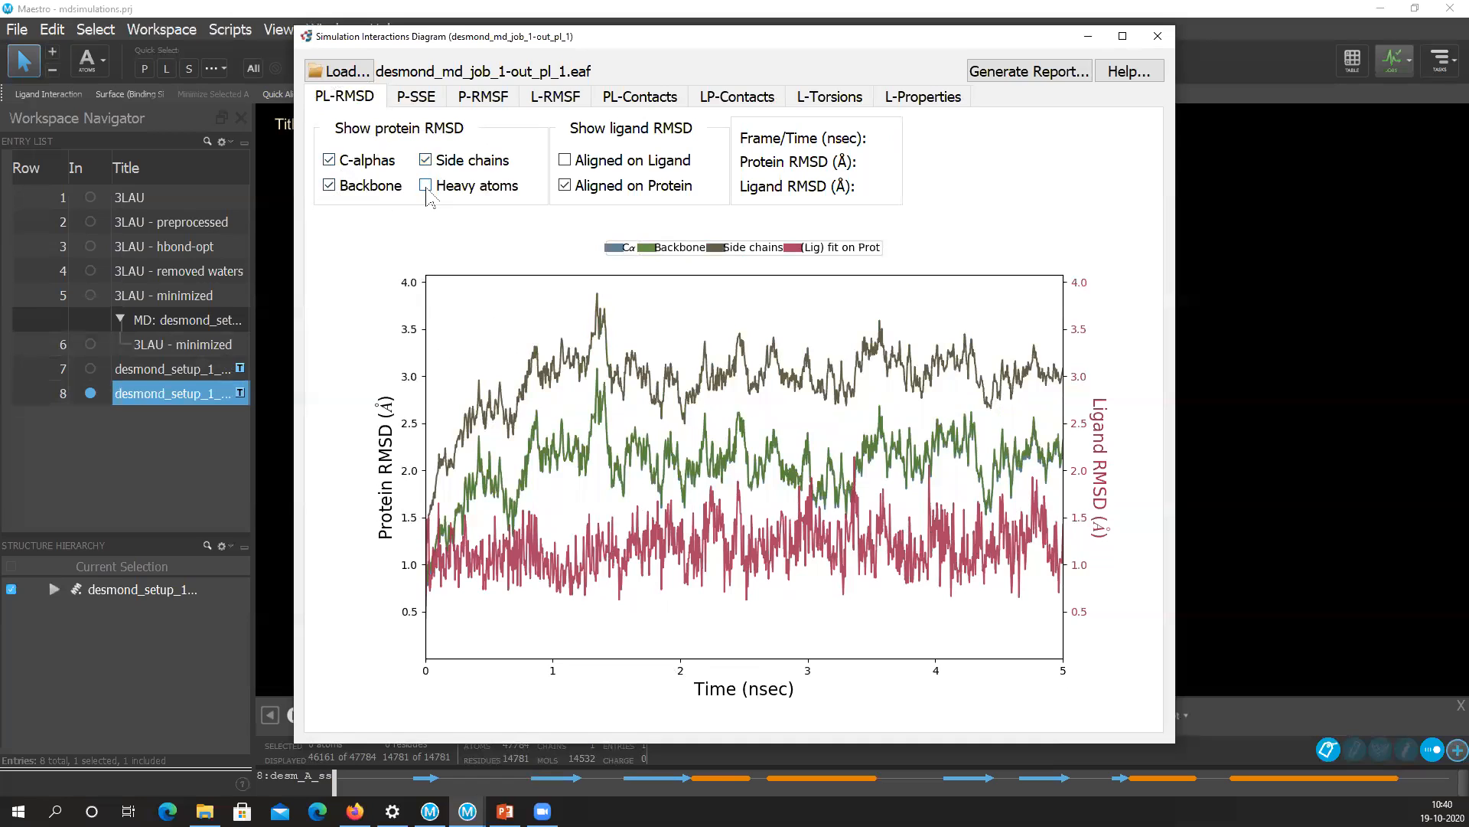
pyautogui.click(426, 186)
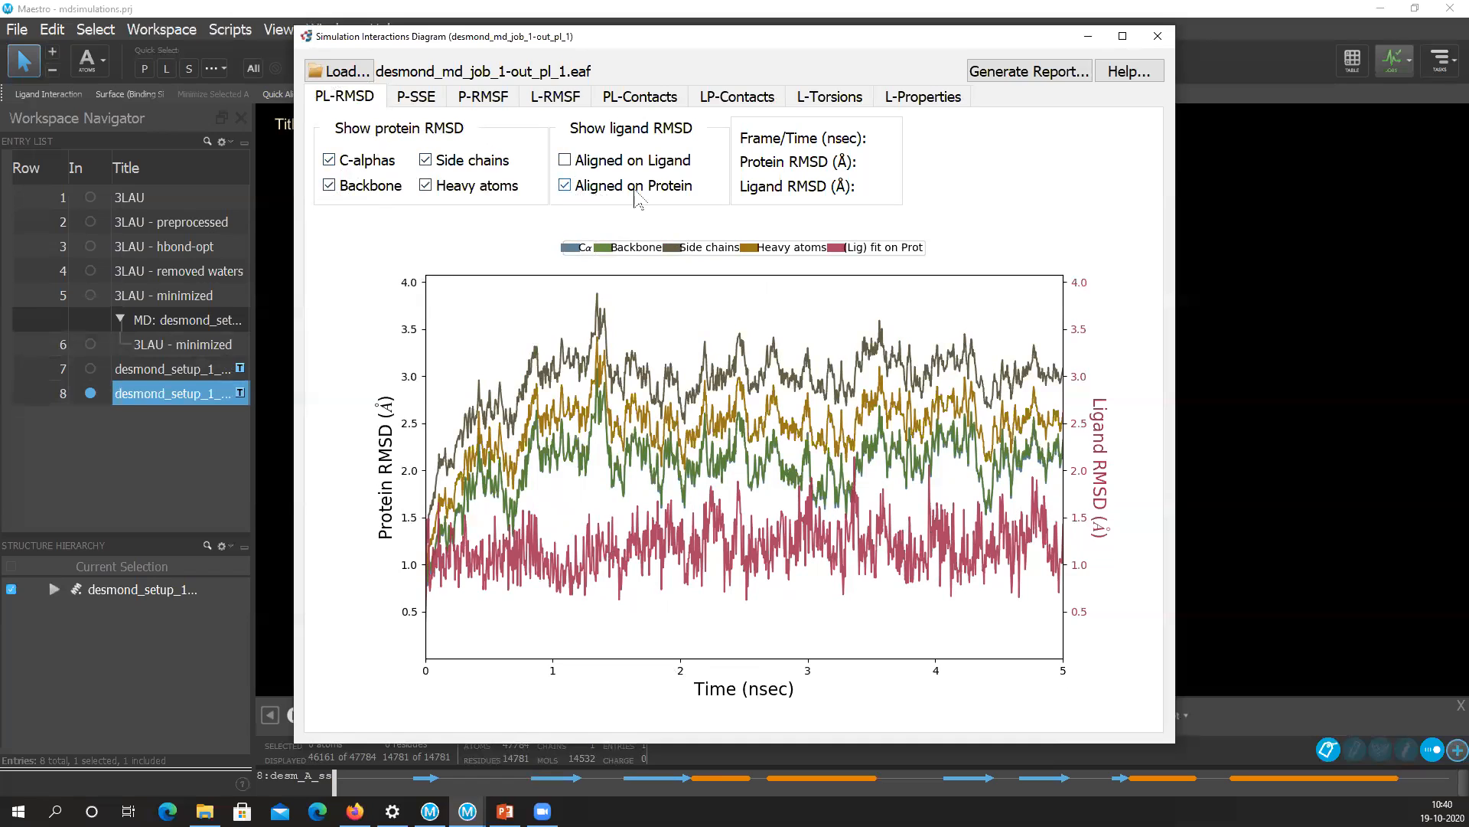
pyautogui.click(565, 162)
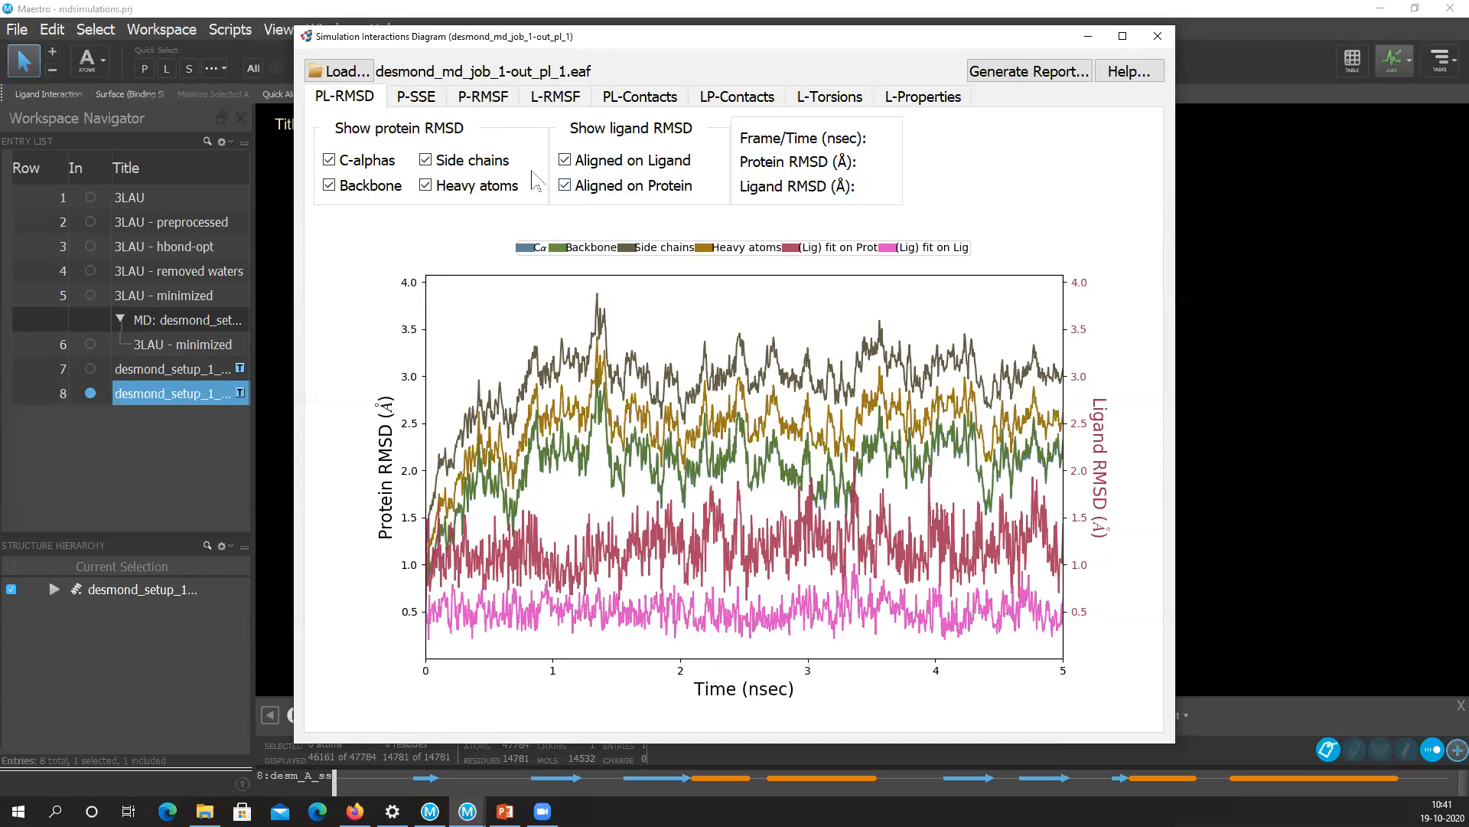
# Examine the protein secondary structure plots by residue index and over simulation time.
pyautogui.click(417, 99)
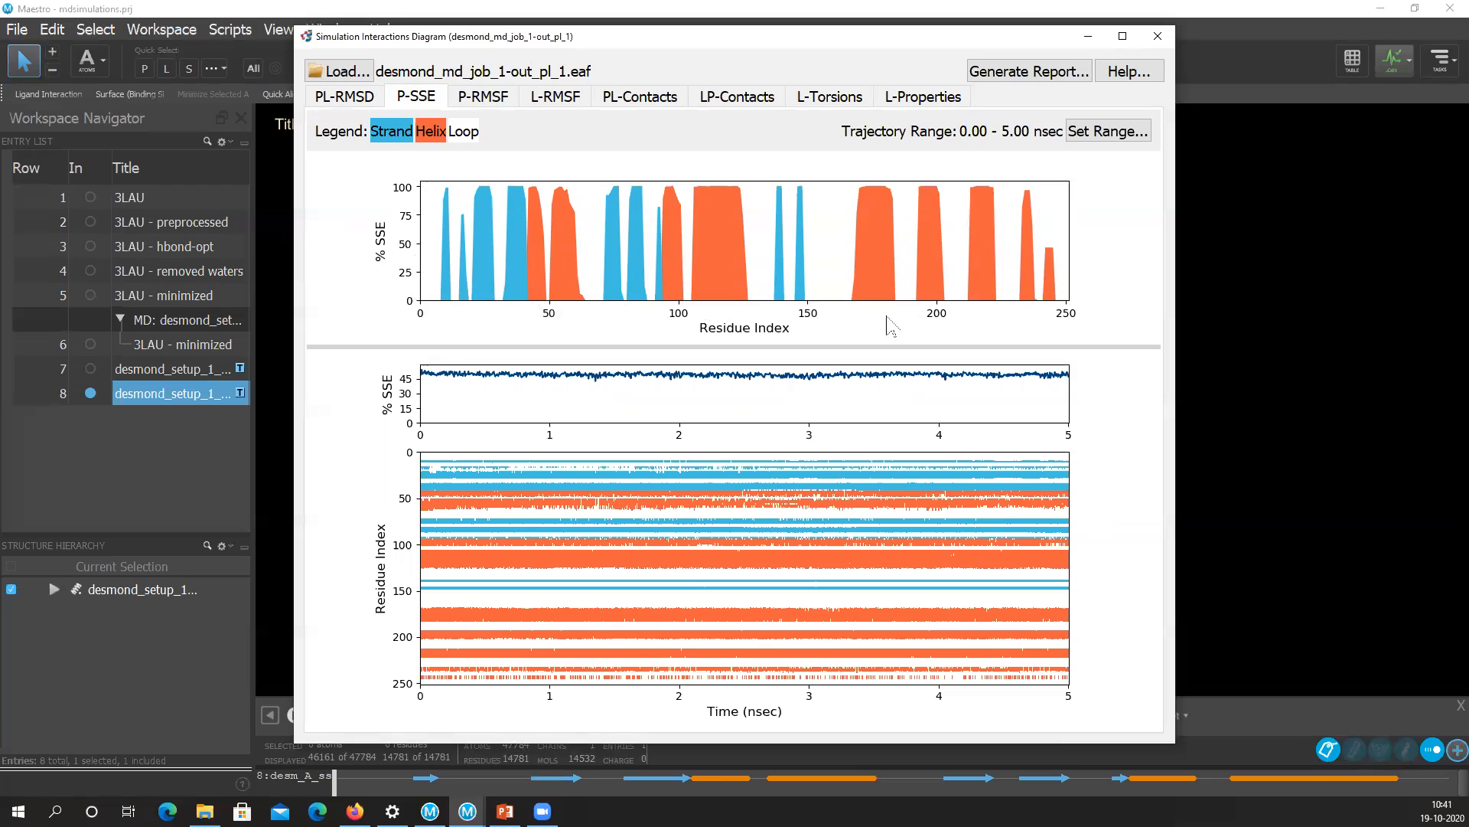
pyautogui.click(607, 305)
# Compare the protein's per-residue C-alpha RMSF plot with the RMSD plot, and mark the ligand contacts on the RMSF plot.
pyautogui.click(482, 102)
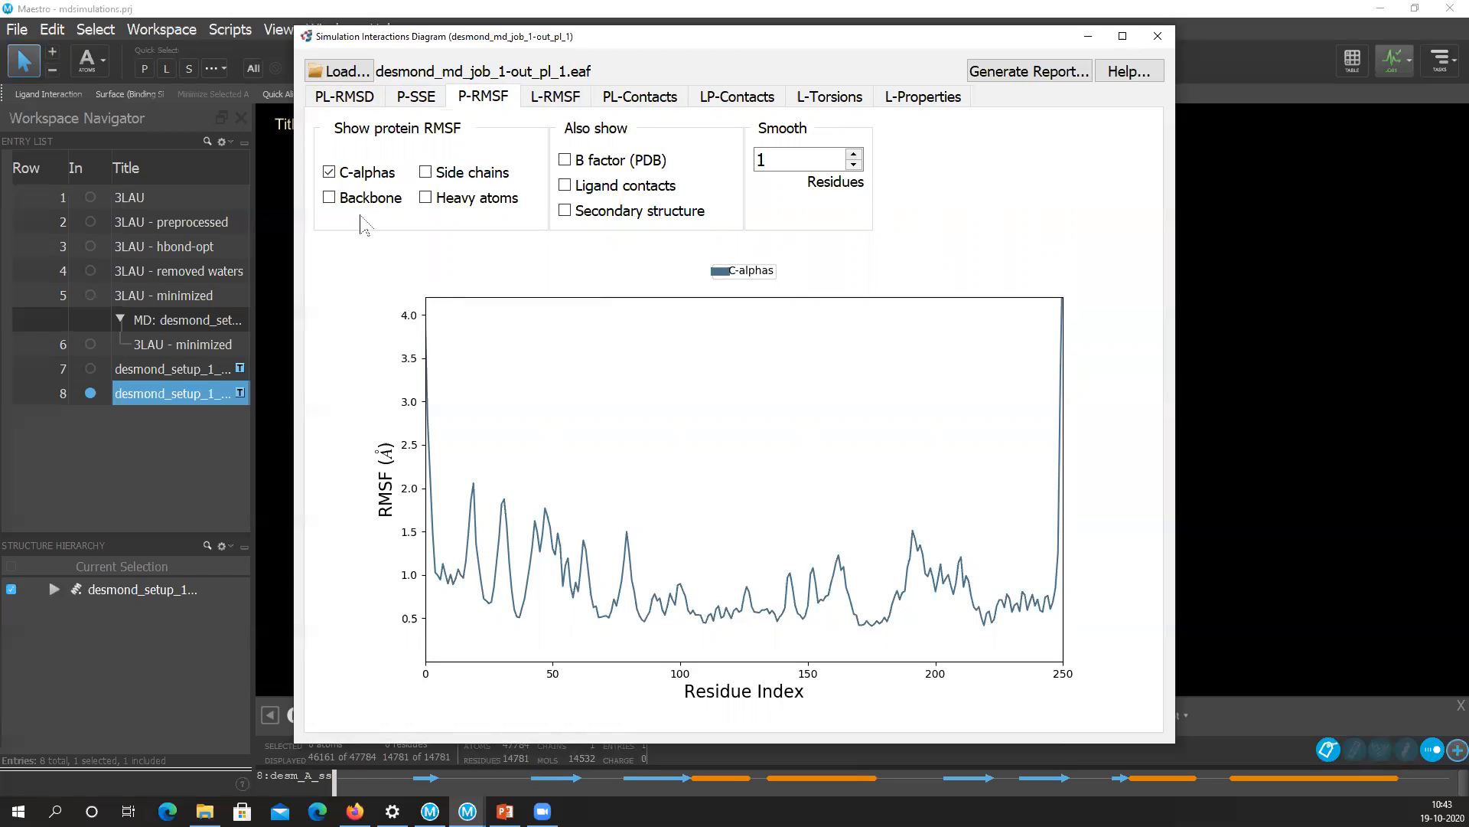
pyautogui.click(338, 98)
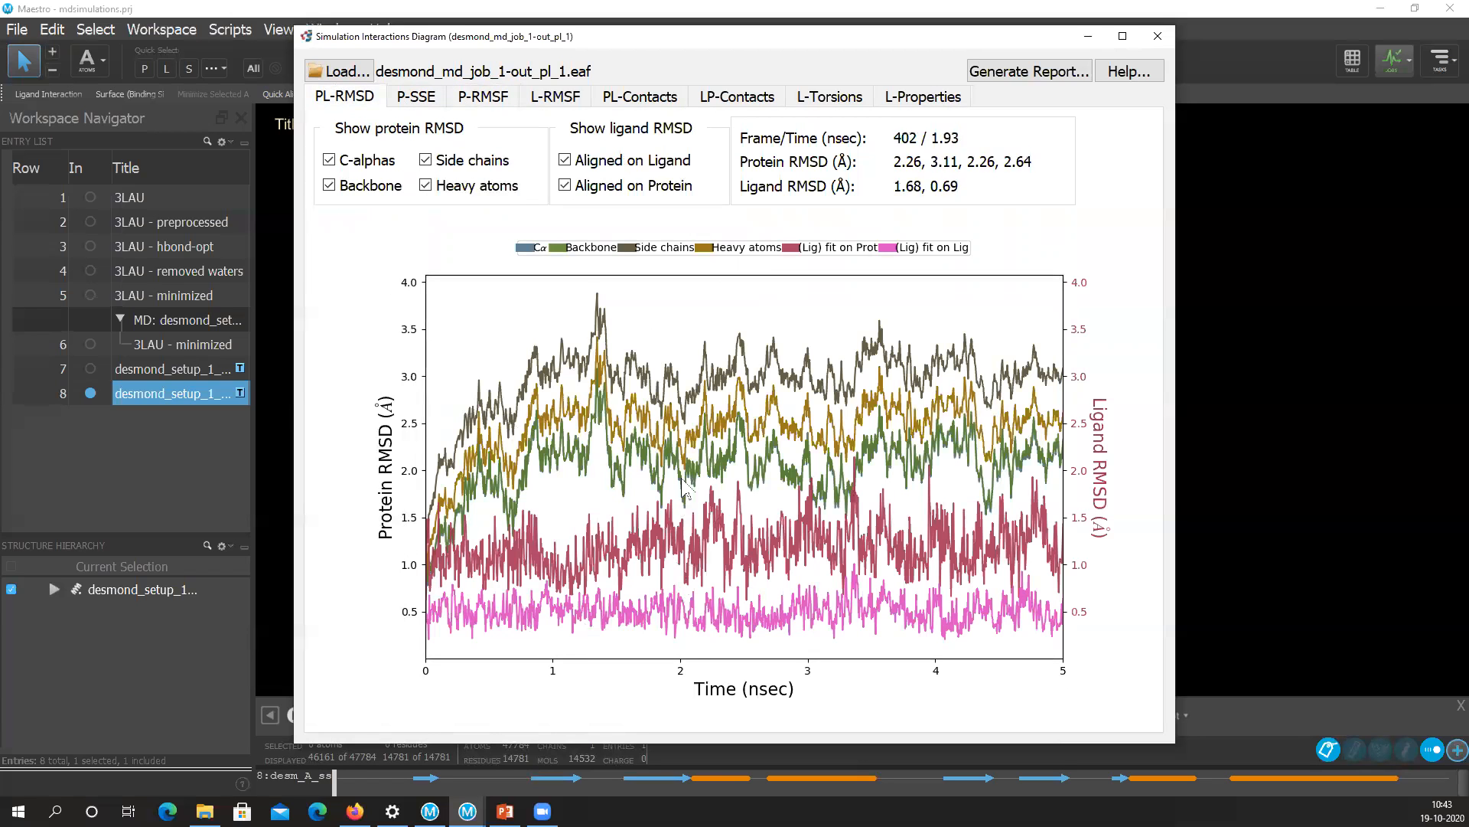
pyautogui.click(484, 98)
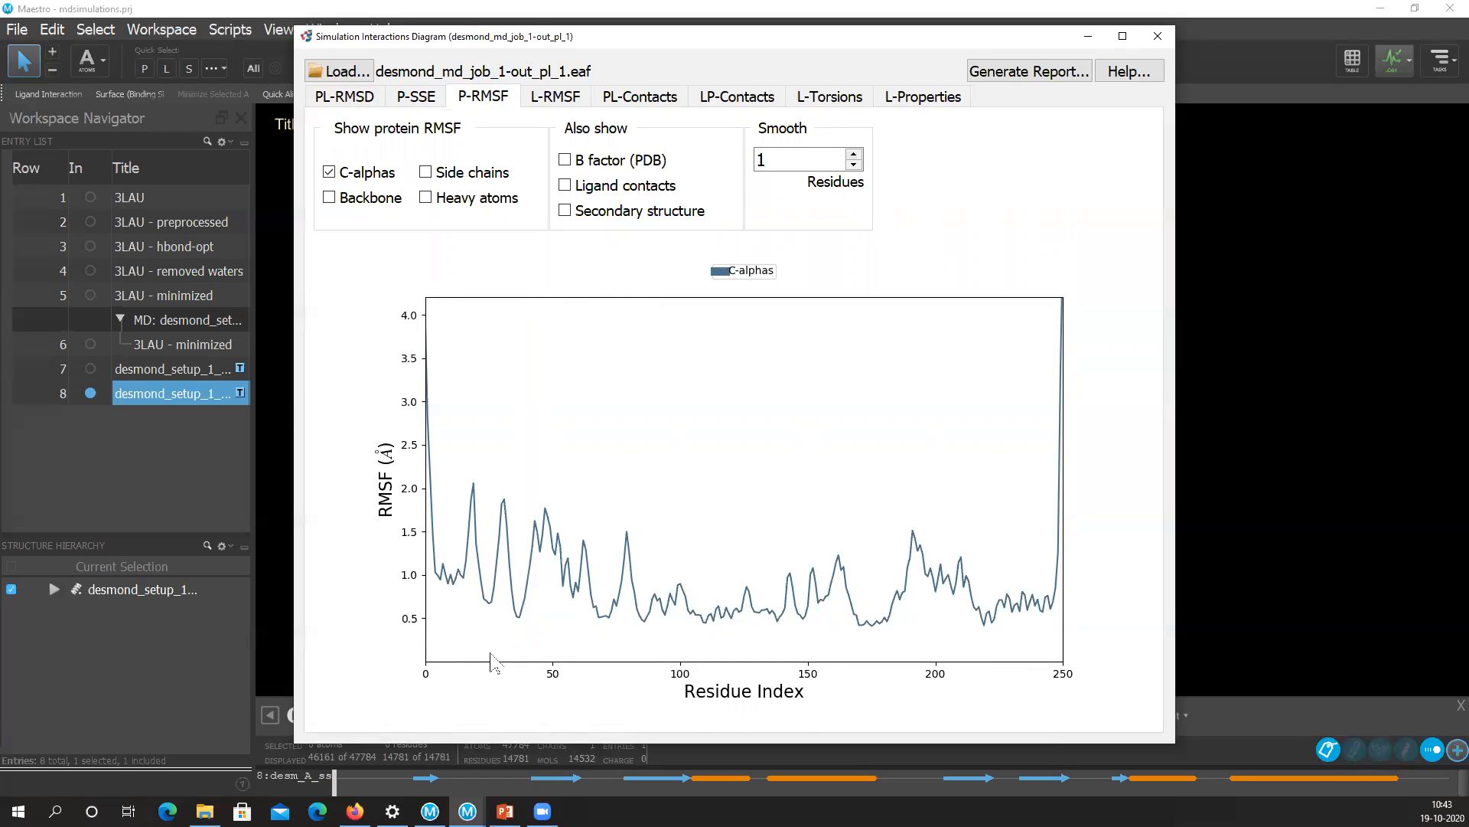
pyautogui.click(345, 98)
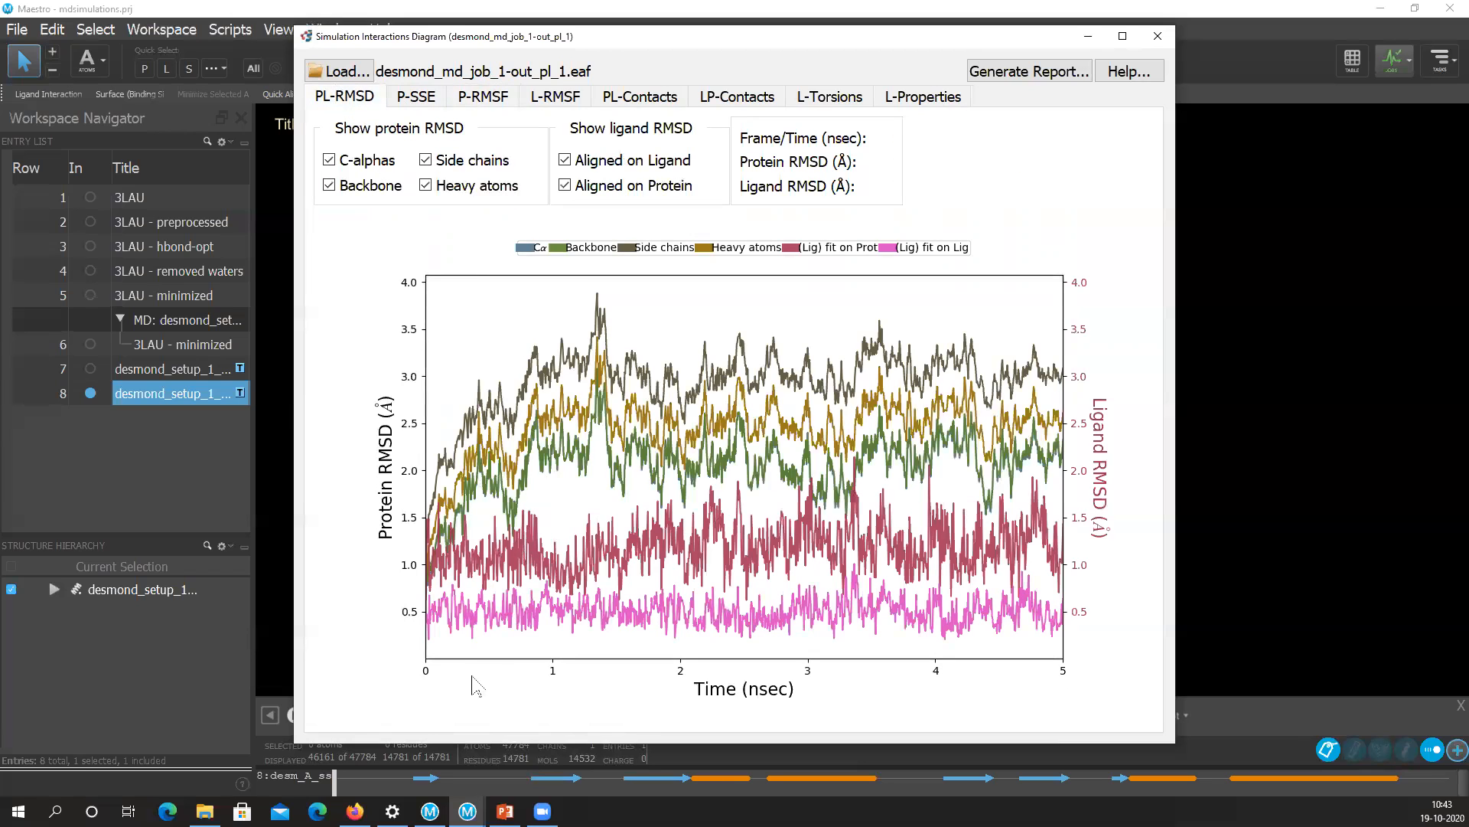
pyautogui.click(475, 98)
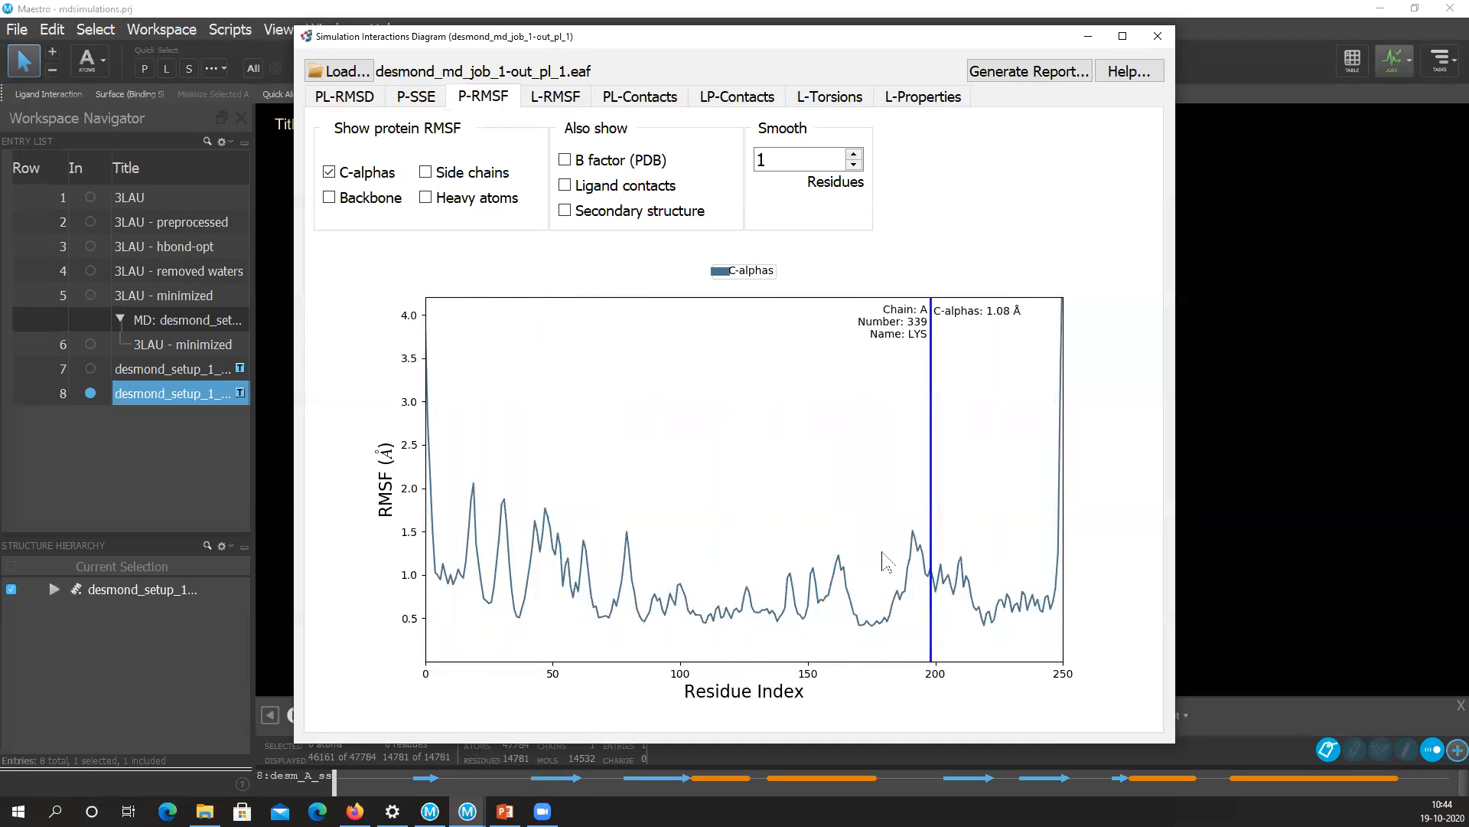
pyautogui.click(566, 185)
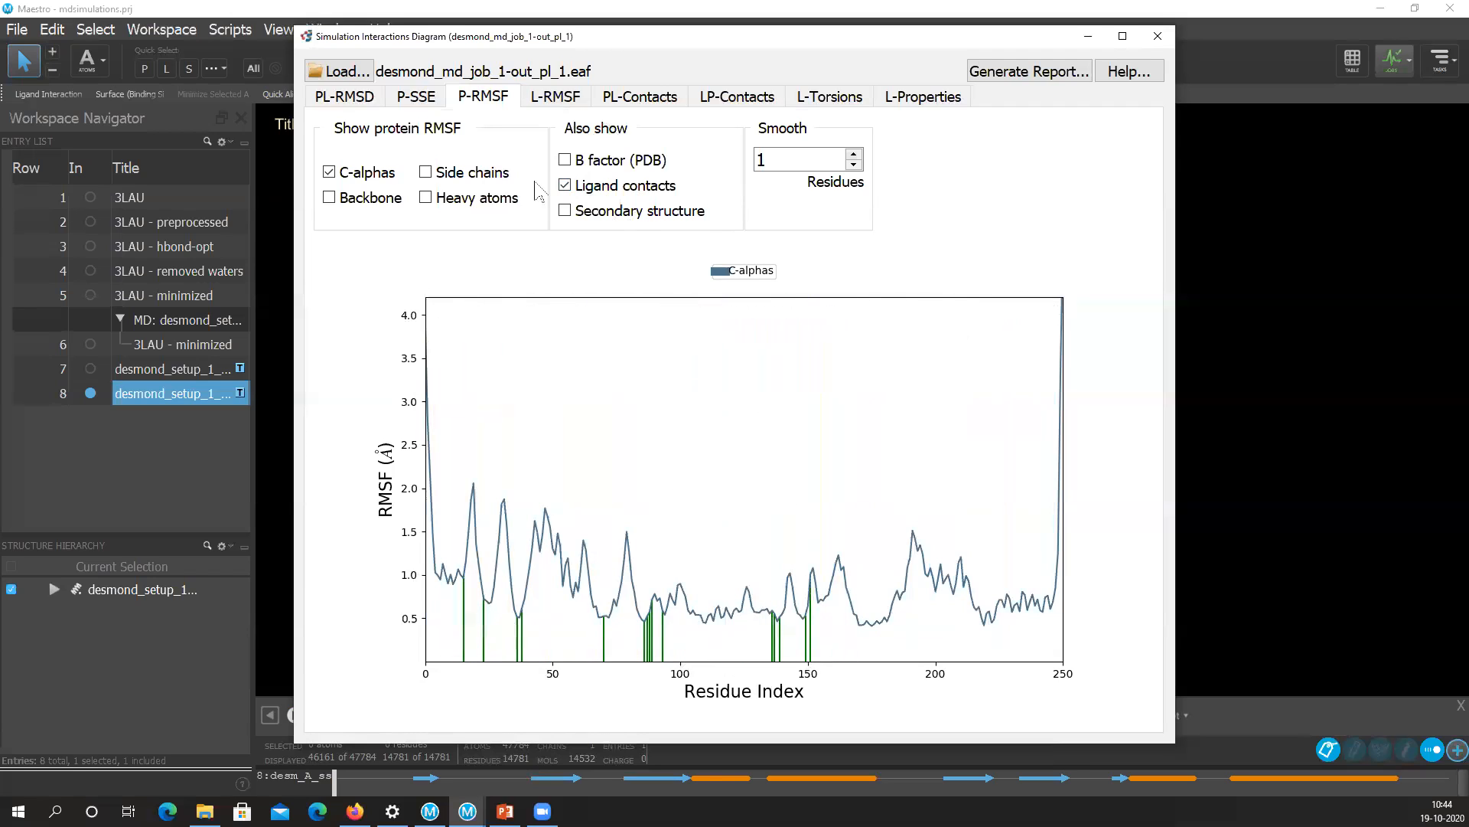
# Examine the ligand's per-atom RMSF plot and add the curve aligned on the ligand.
pyautogui.click(553, 103)
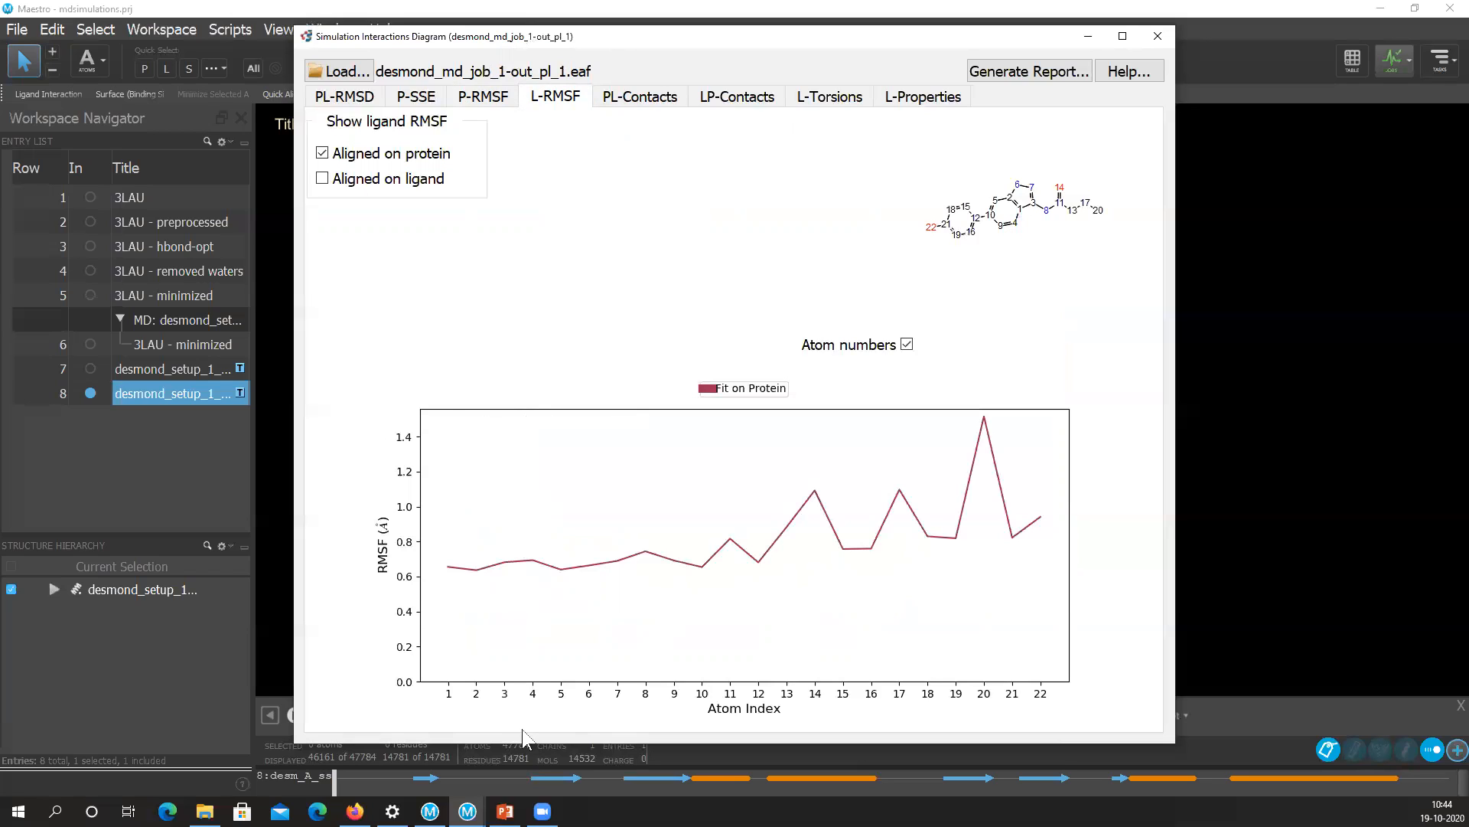
pyautogui.click(431, 676)
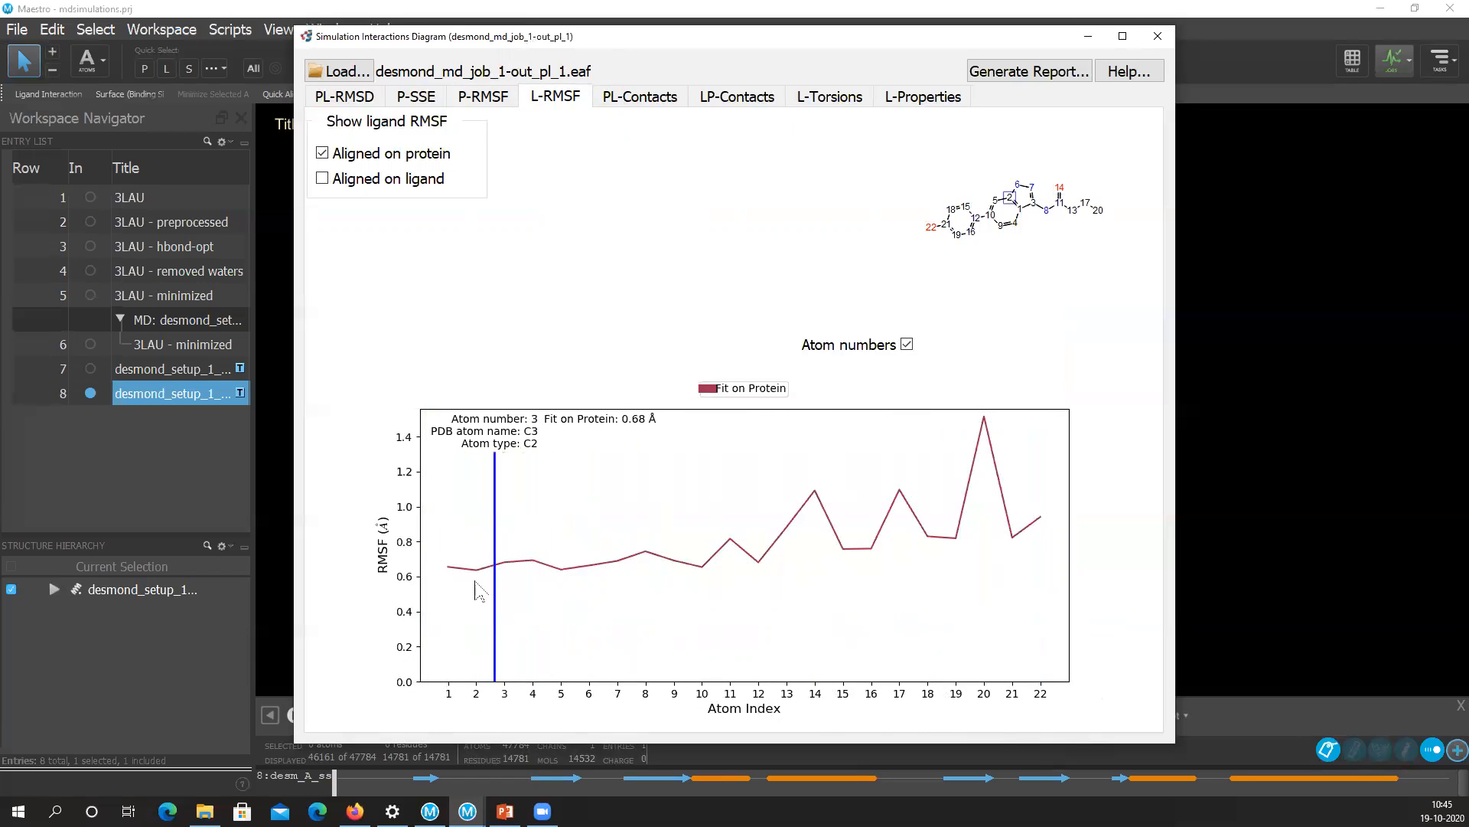
pyautogui.click(323, 182)
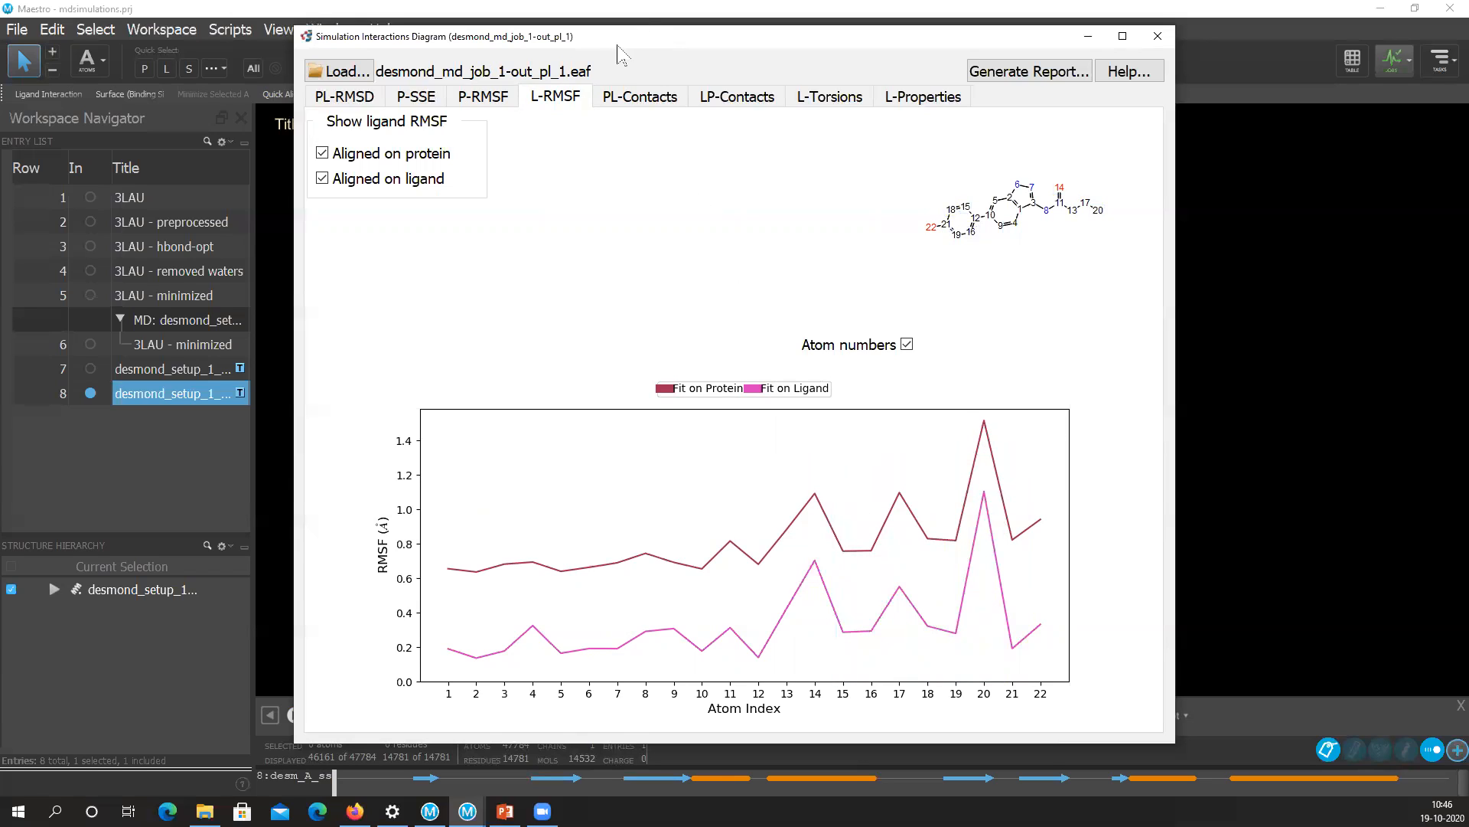
pyautogui.press('ctrl')
pyautogui.press('ctrl')
# Review the RMSD, secondary structure and protein RMSF plots again, and return to the ligand RMSF plot.
pyautogui.click(353, 102)
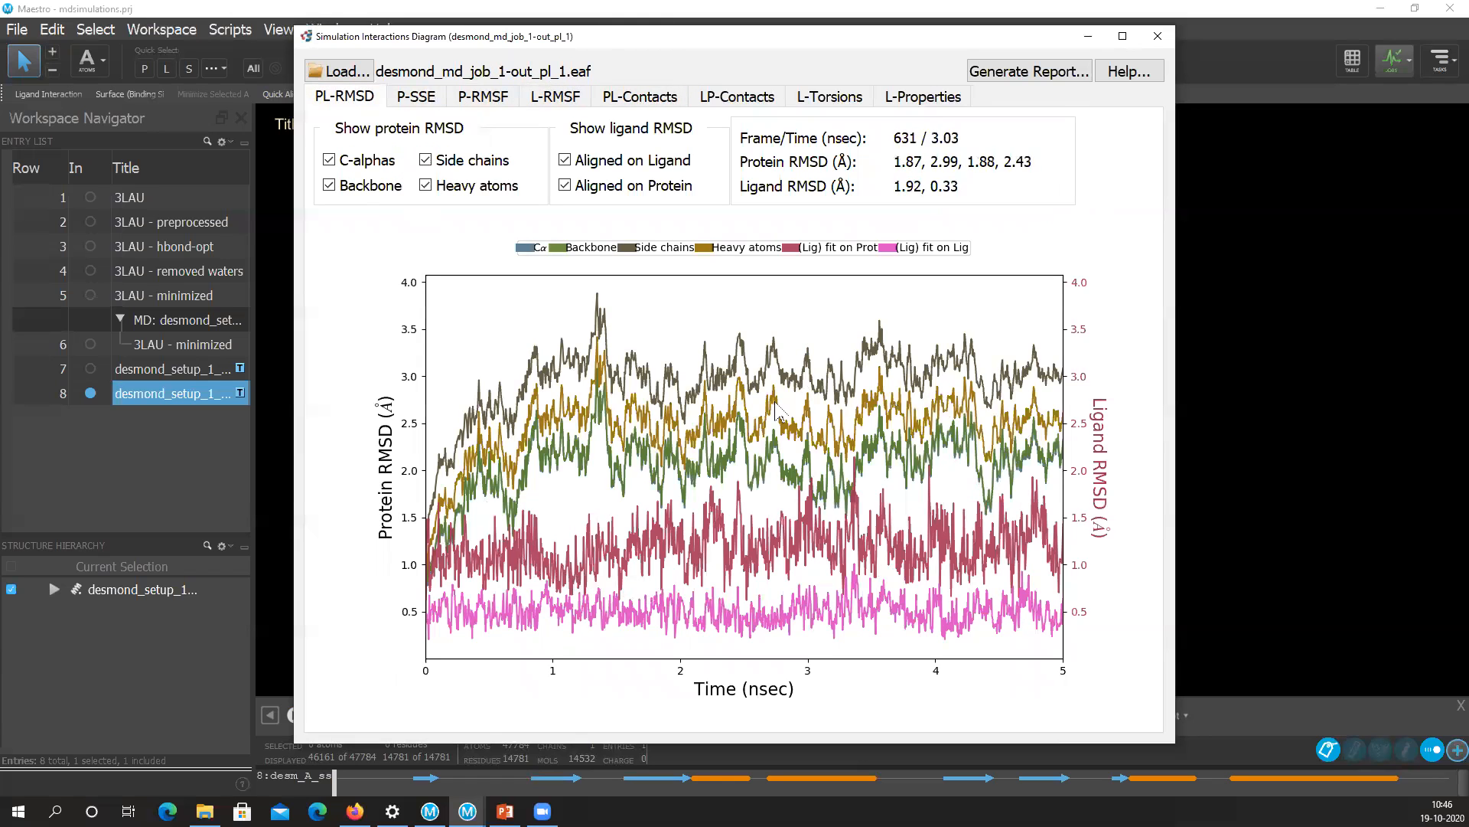
pyautogui.click(417, 103)
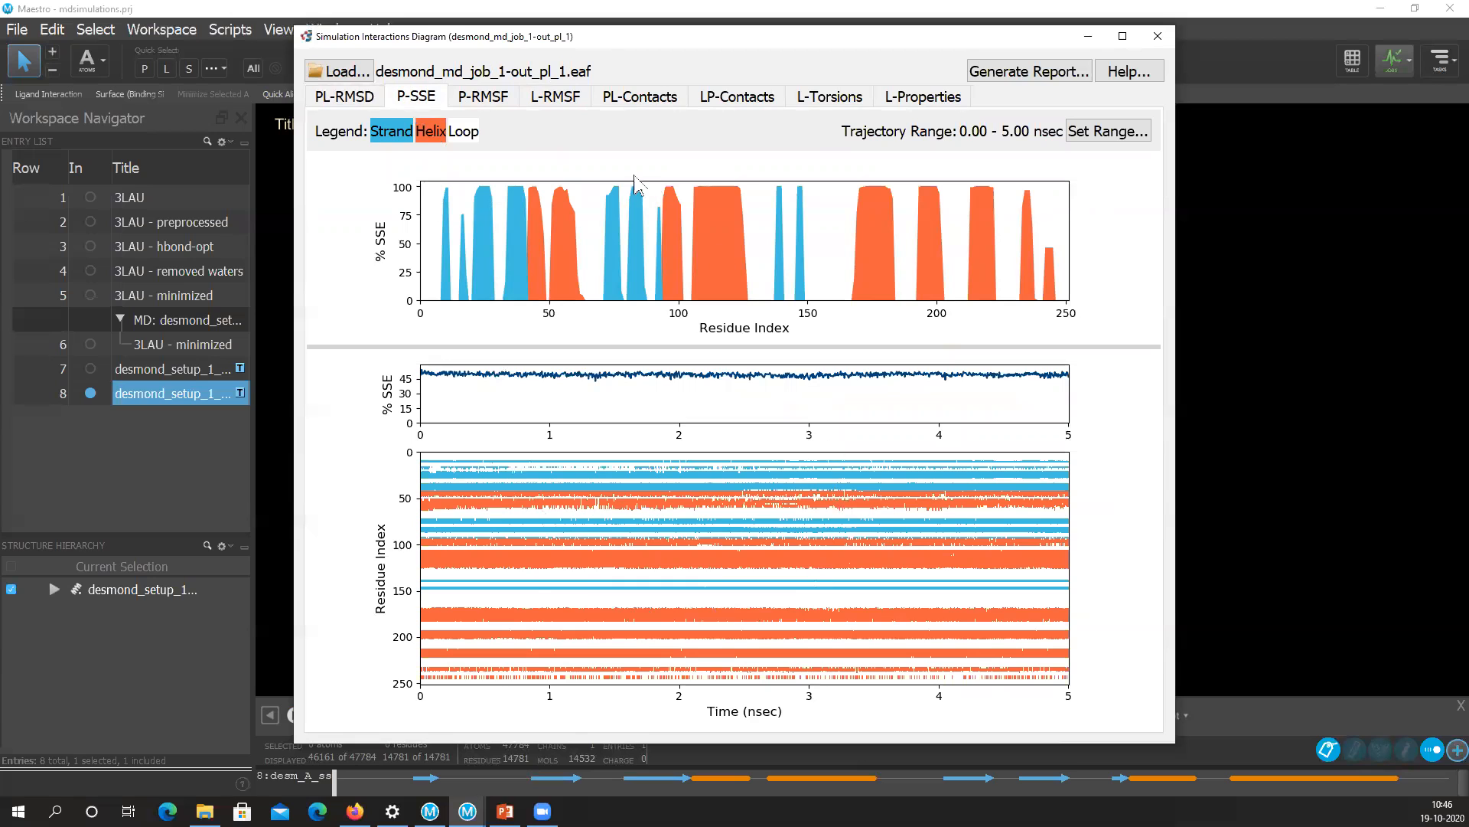
pyautogui.click(493, 97)
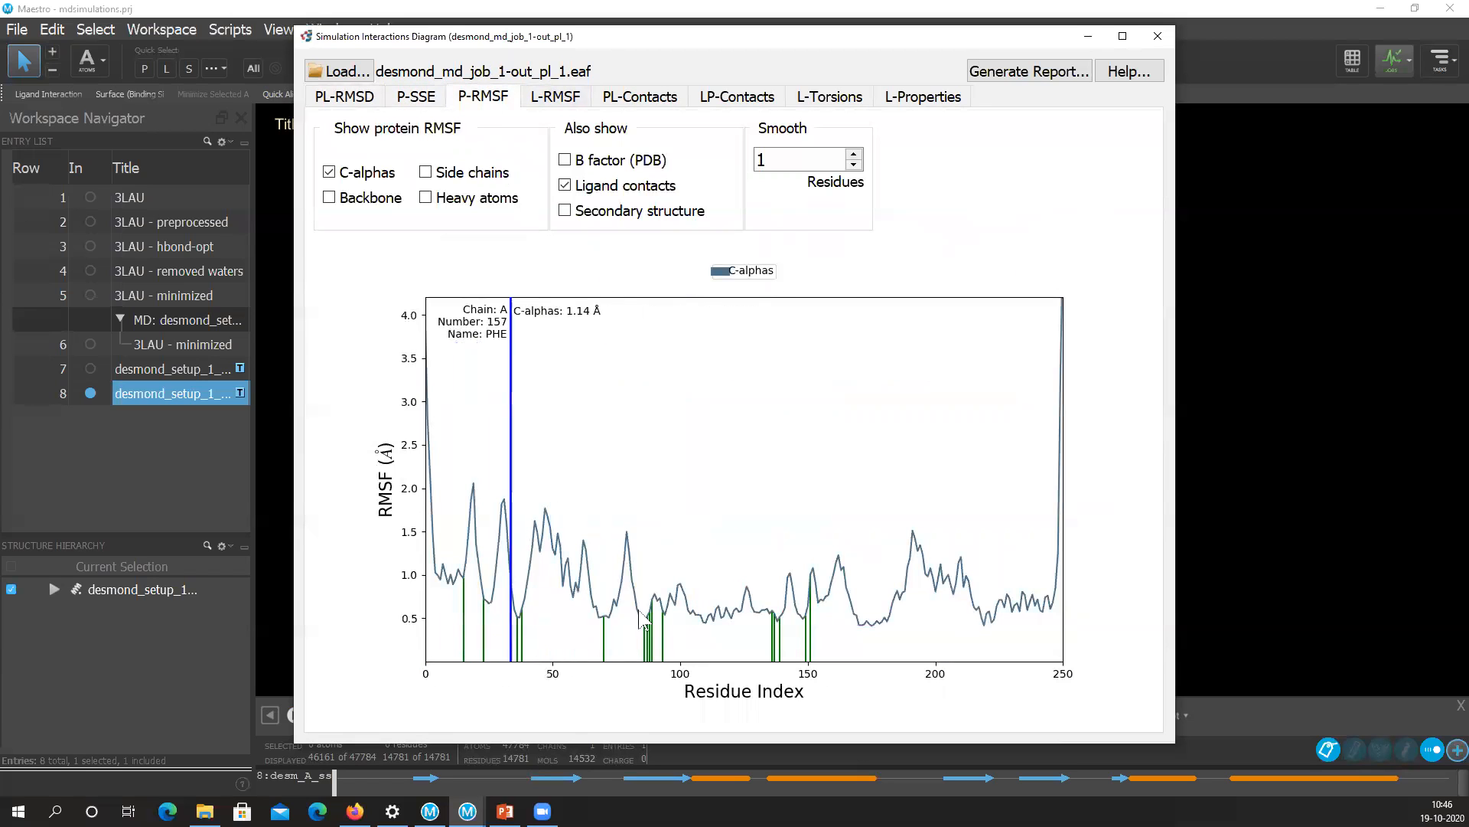
pyautogui.click(555, 102)
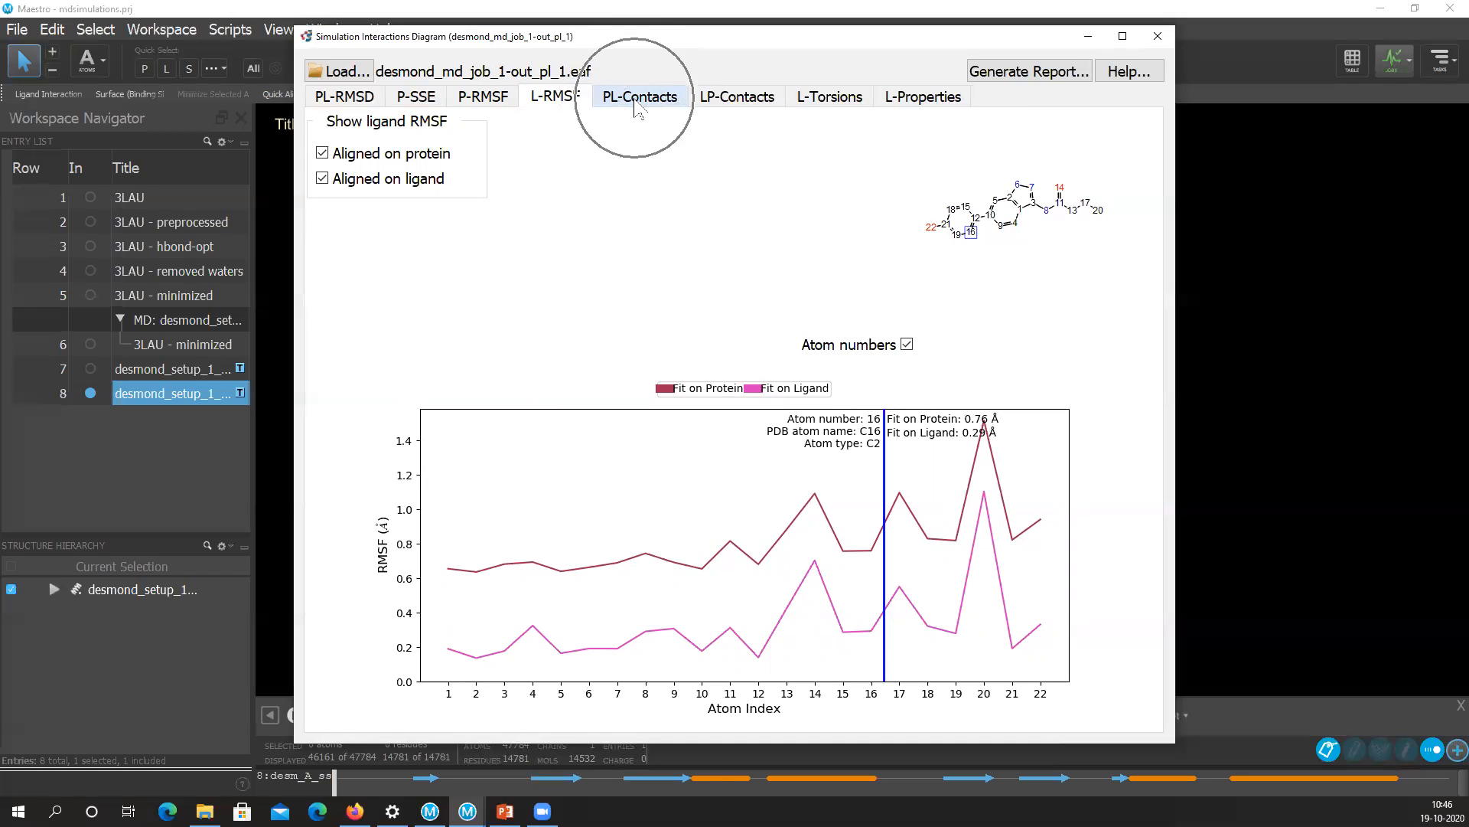
# Examine the protein–ligand contacts histogram, checking the interaction types and fractions for ALA_213, GLU_211 and LYS_162.
pyautogui.click(637, 105)
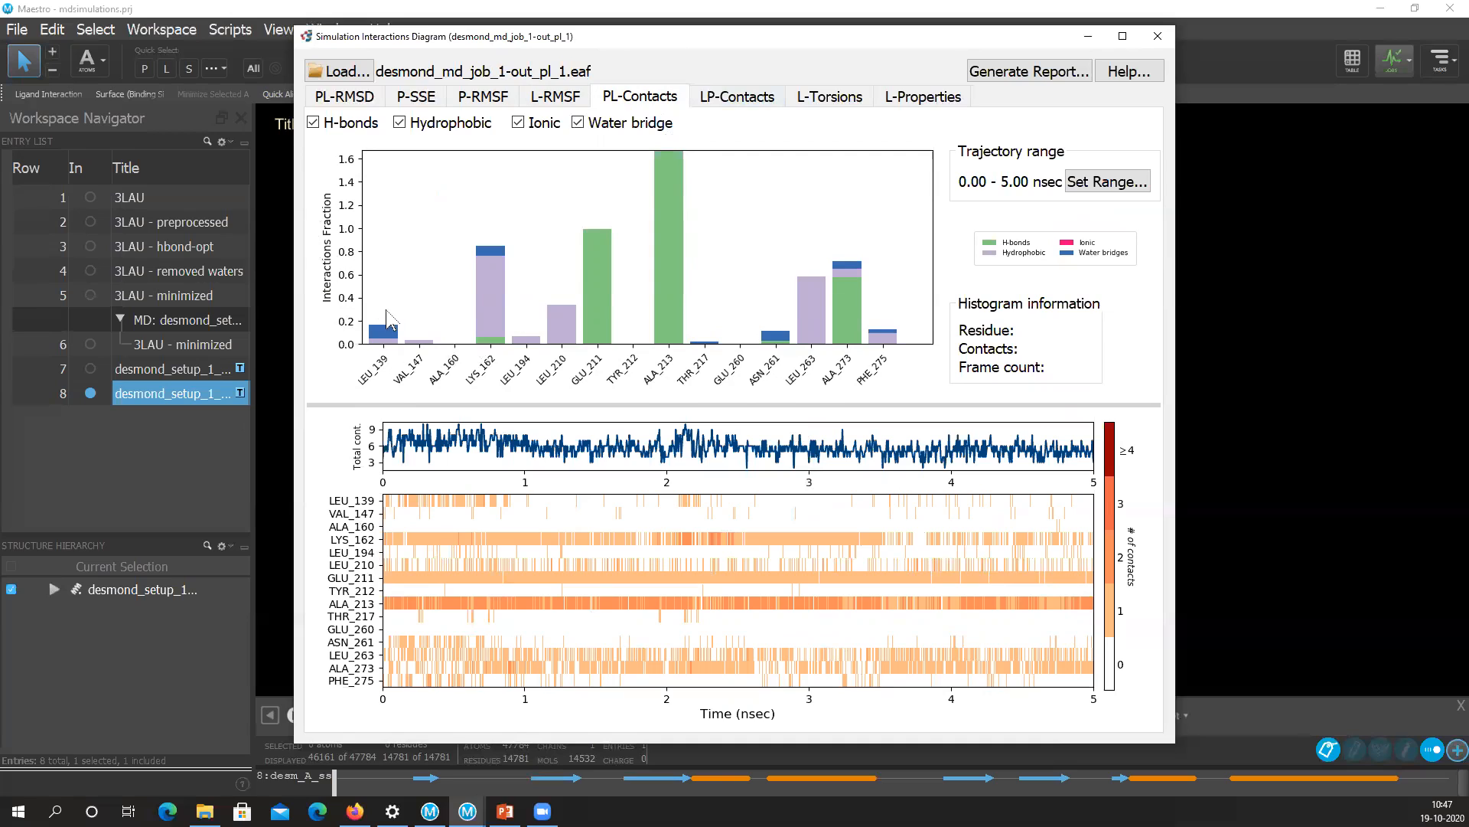
pyautogui.moveTo(669, 252)
pyautogui.moveTo(597, 297)
pyautogui.moveTo(598, 335)
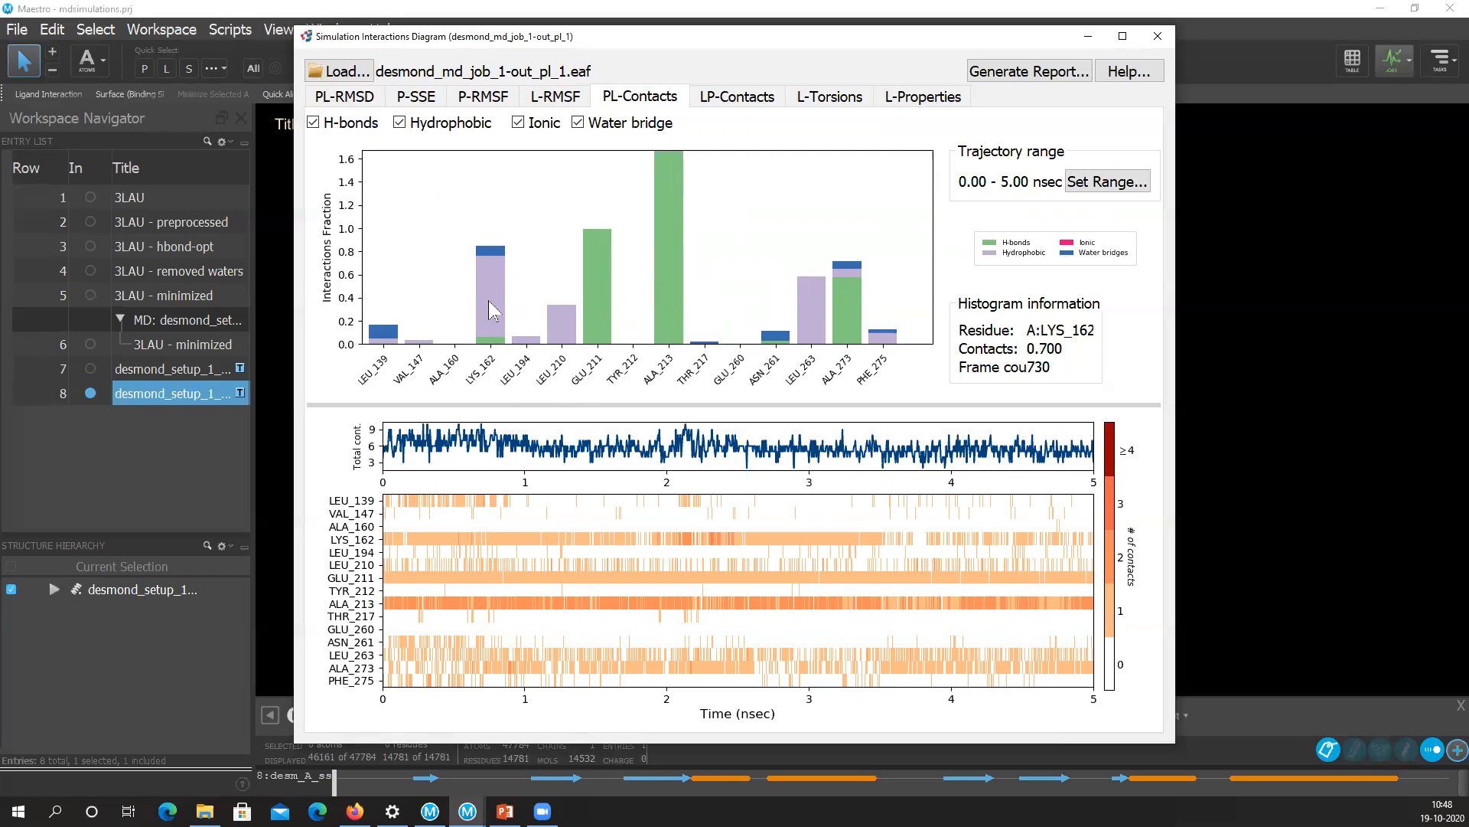
pyautogui.moveTo(489, 341)
pyautogui.moveTo(494, 310)
pyautogui.press('ctrl')
pyautogui.moveTo(490, 252)
pyautogui.press('ctrl')
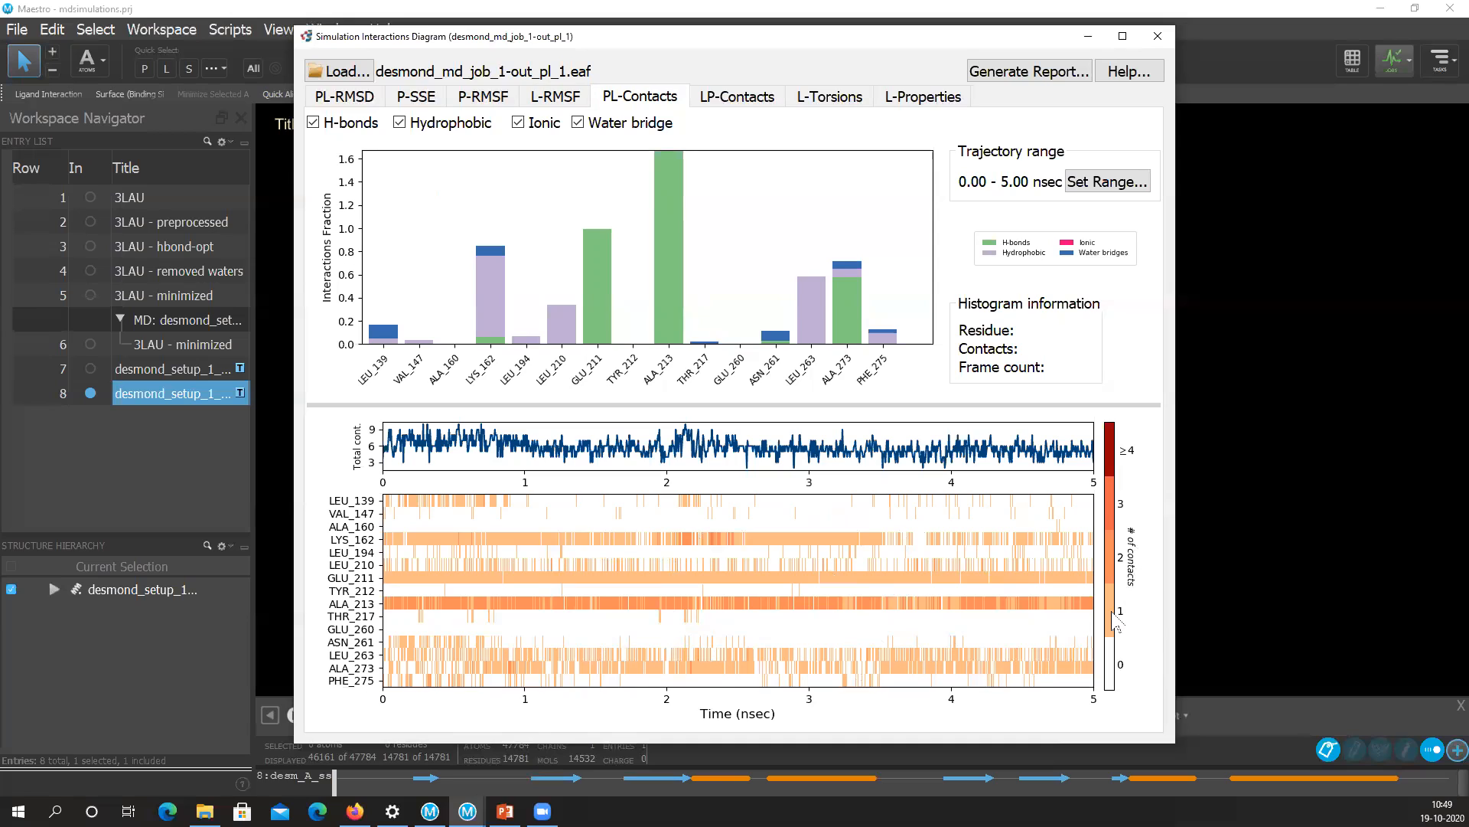
# Examine the timeline of protein–ligand contacts per residue, comparing its contact-count colours with the histogram bars.
pyautogui.press('ctrl')
pyautogui.press('ctrl')
pyautogui.press('ctrl')
pyautogui.press('ctrl')
pyautogui.press('ctrl')
pyautogui.press('ctrl')
pyautogui.press('ctrl')
pyautogui.moveTo(672, 343)
pyautogui.click(505, 589)
pyautogui.click(393, 638)
# Examine the 2D ligand–protein contact diagram with its contact percentages, and view the ligand torsion and ligand property plots.
pyautogui.click(725, 98)
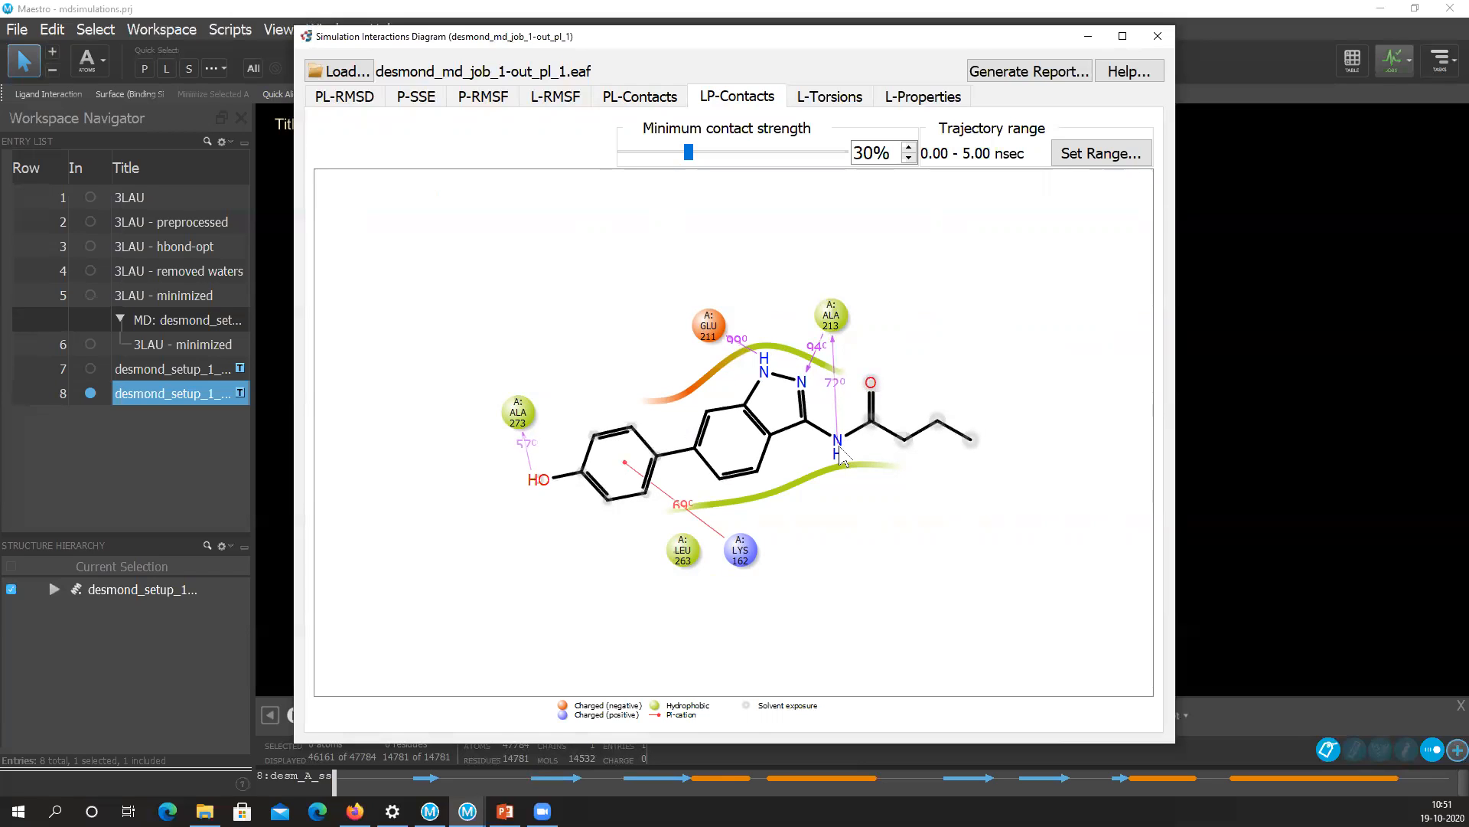
pyautogui.moveTo(806, 388)
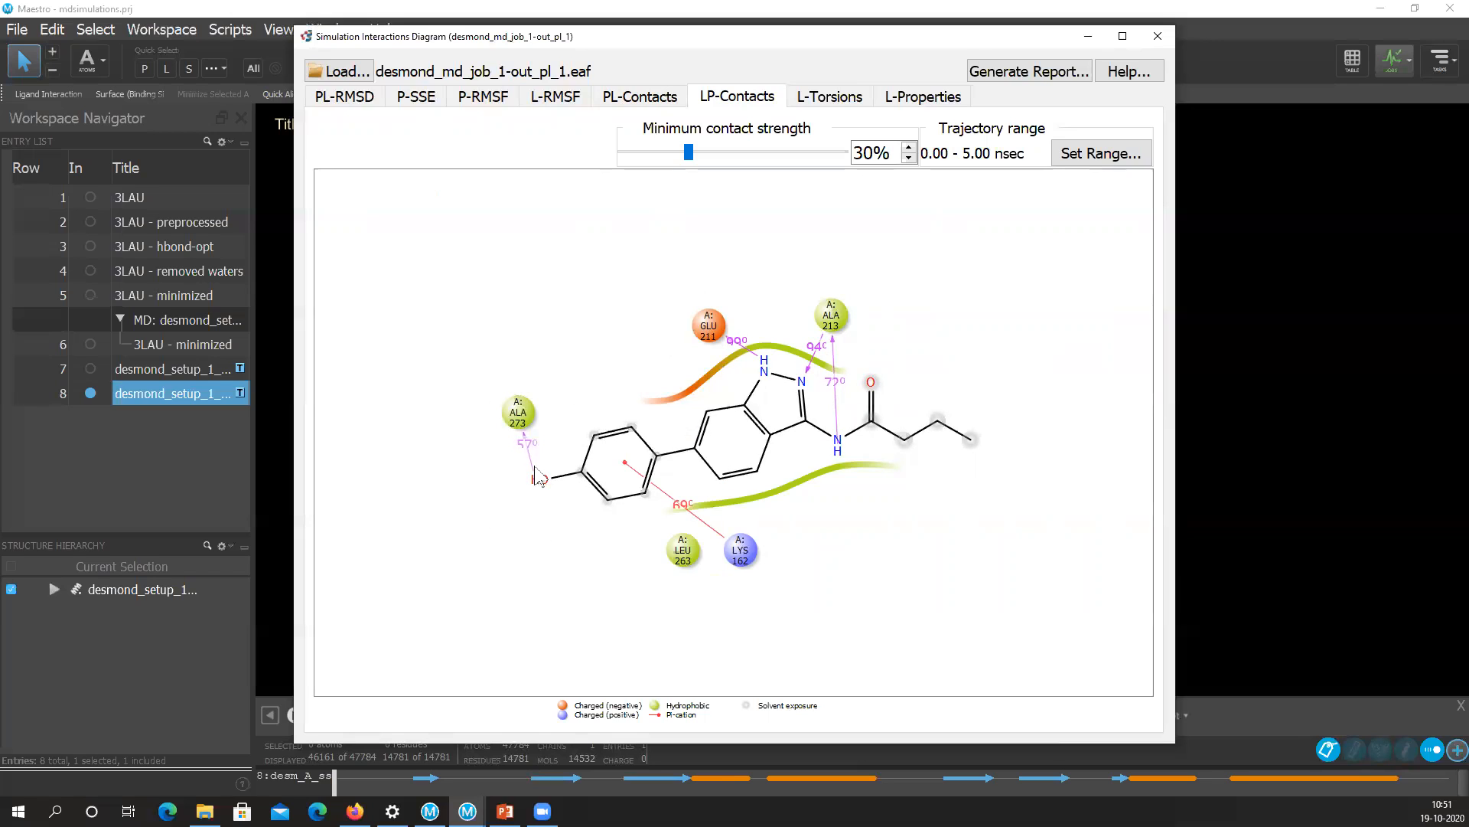
pyautogui.moveTo(530, 463)
pyautogui.click(830, 97)
pyautogui.click(907, 98)
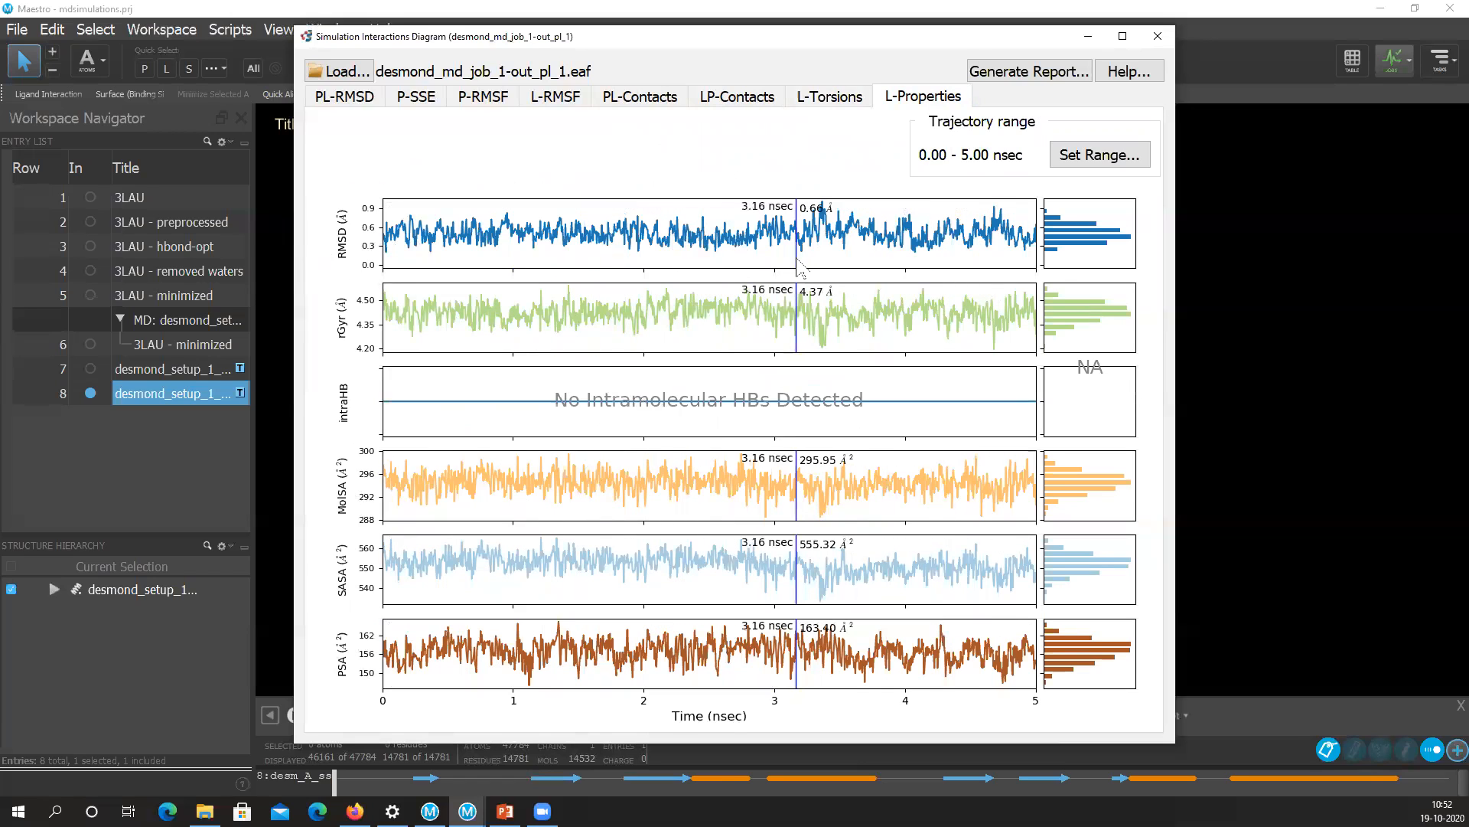
# Recap the analysis plots in order, from protein–ligand RMSD through secondary structure, RMSF and protein–ligand contacts to the 2D contact diagram.
pyautogui.click(346, 97)
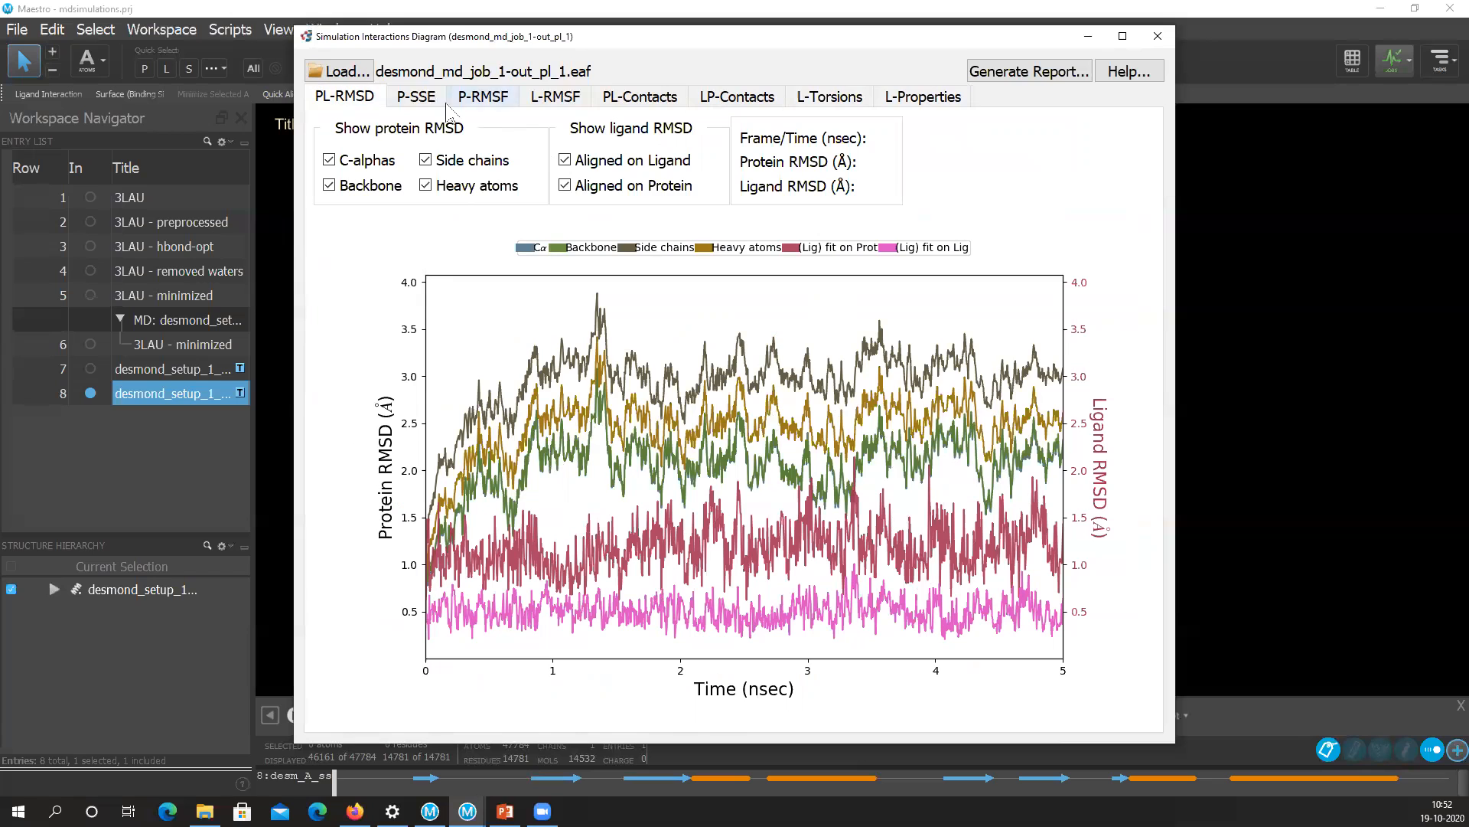
pyautogui.click(411, 101)
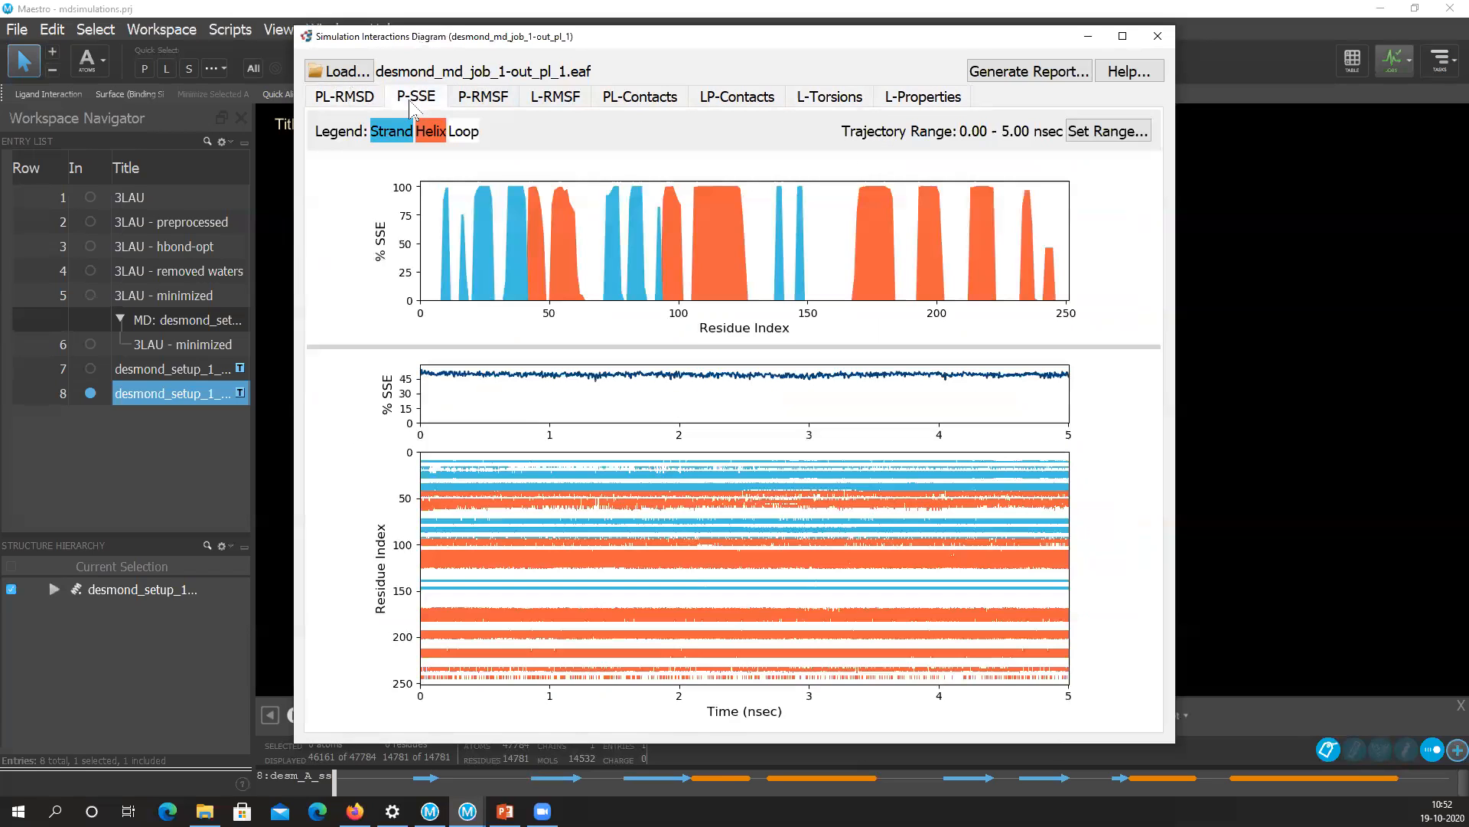
pyautogui.click(483, 98)
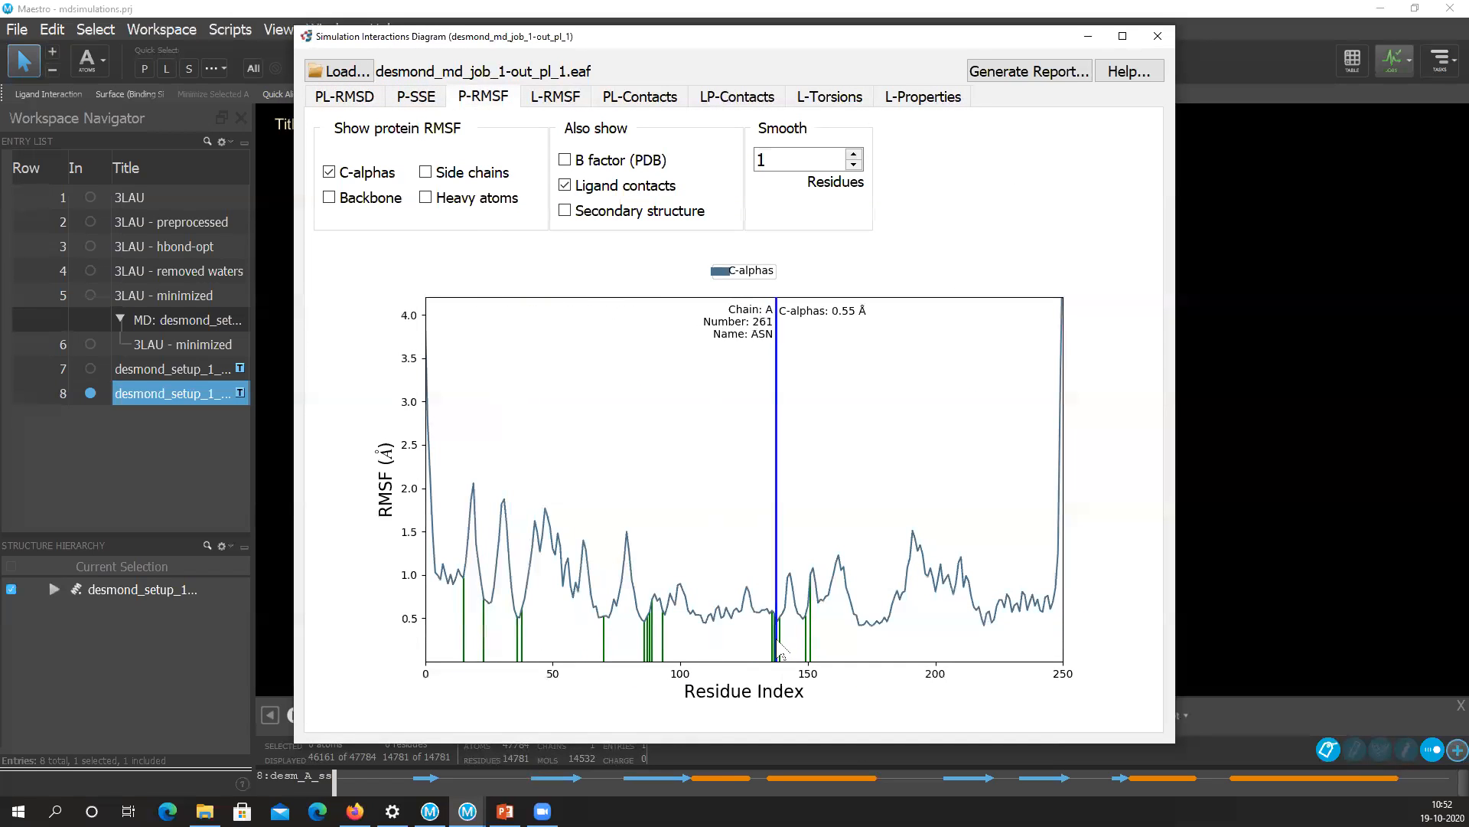
pyautogui.click(555, 97)
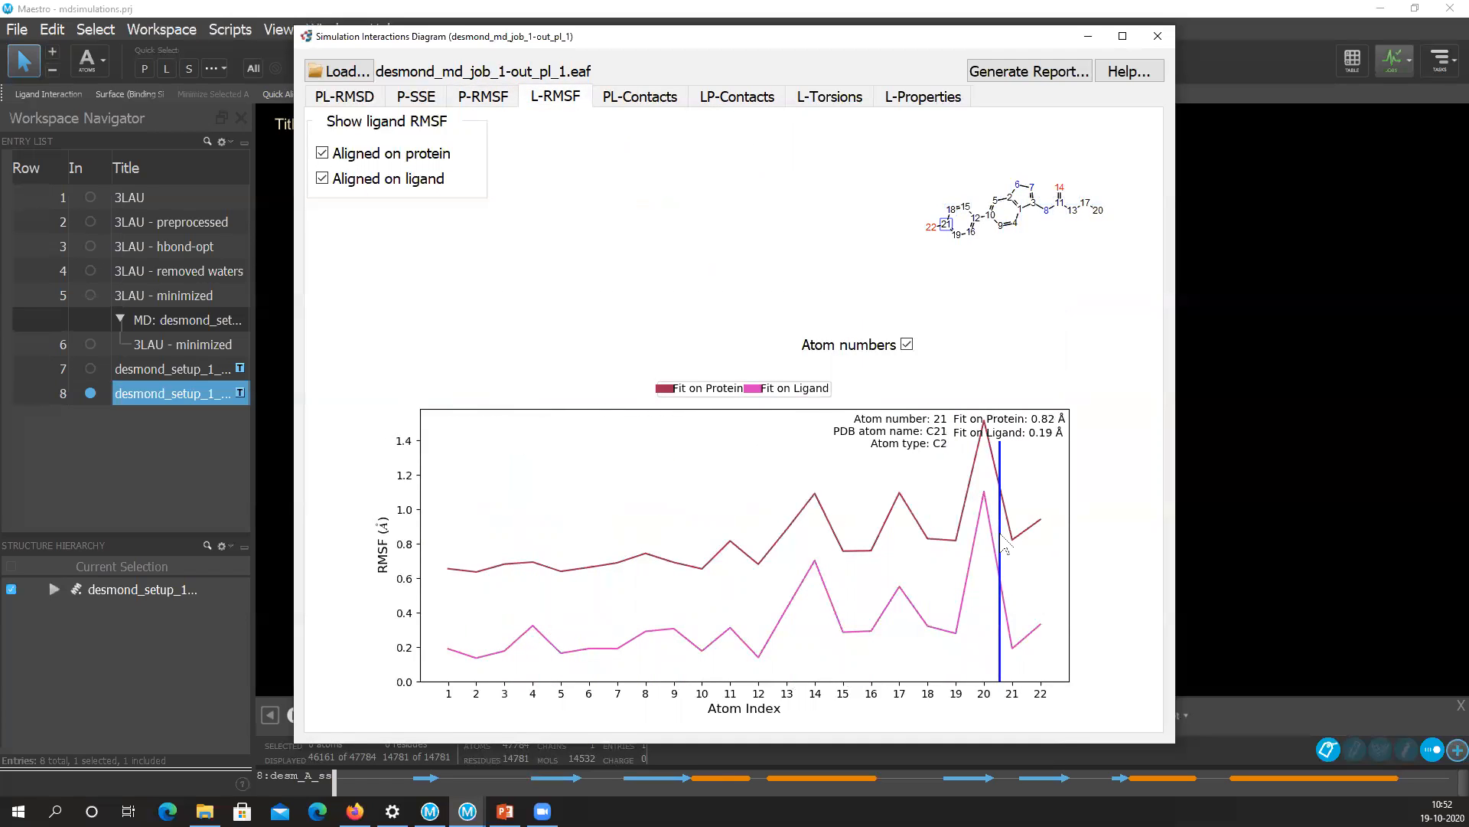
pyautogui.click(643, 99)
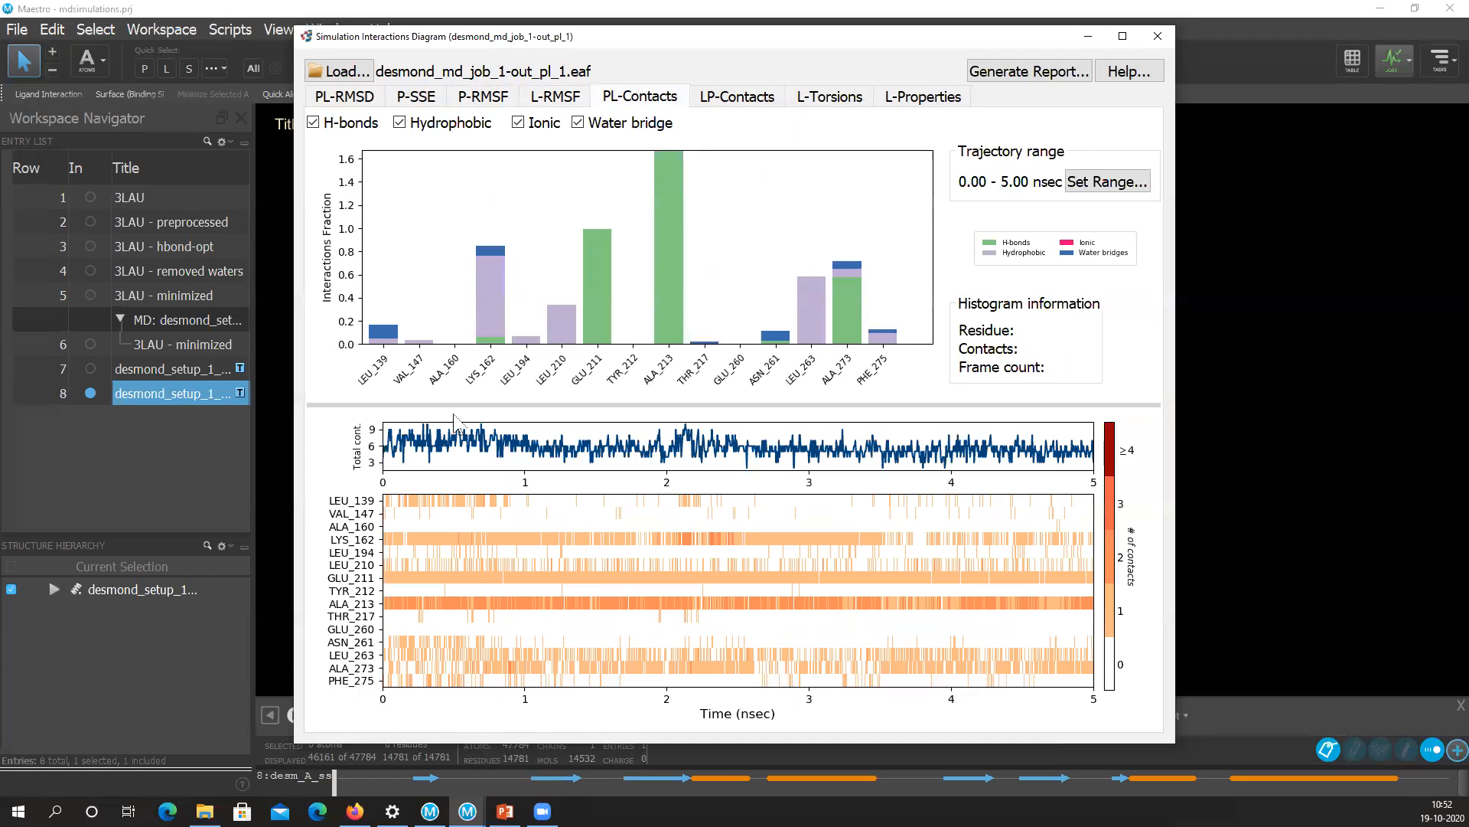
pyautogui.moveTo(671, 270)
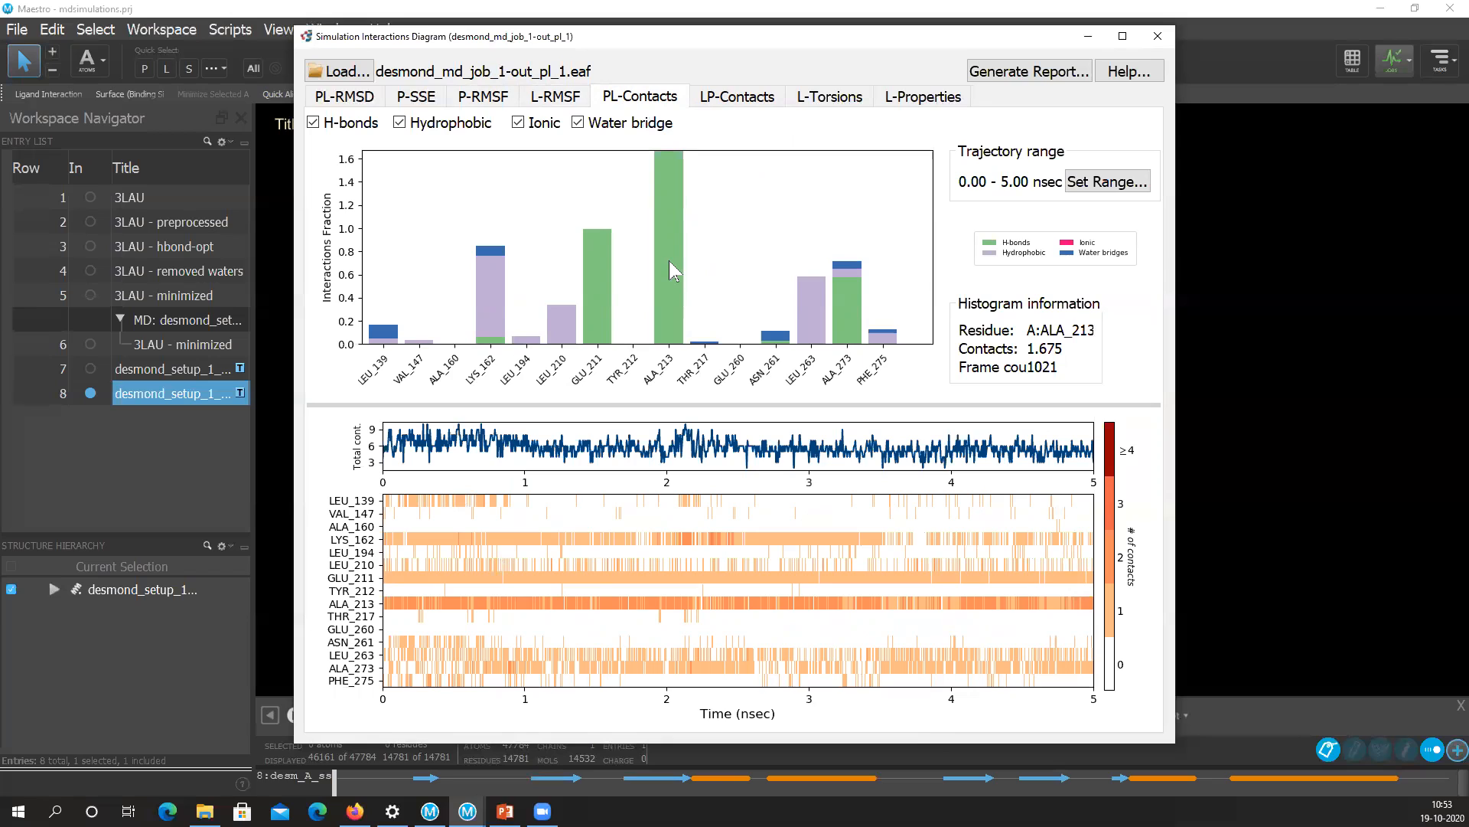
pyautogui.click(735, 102)
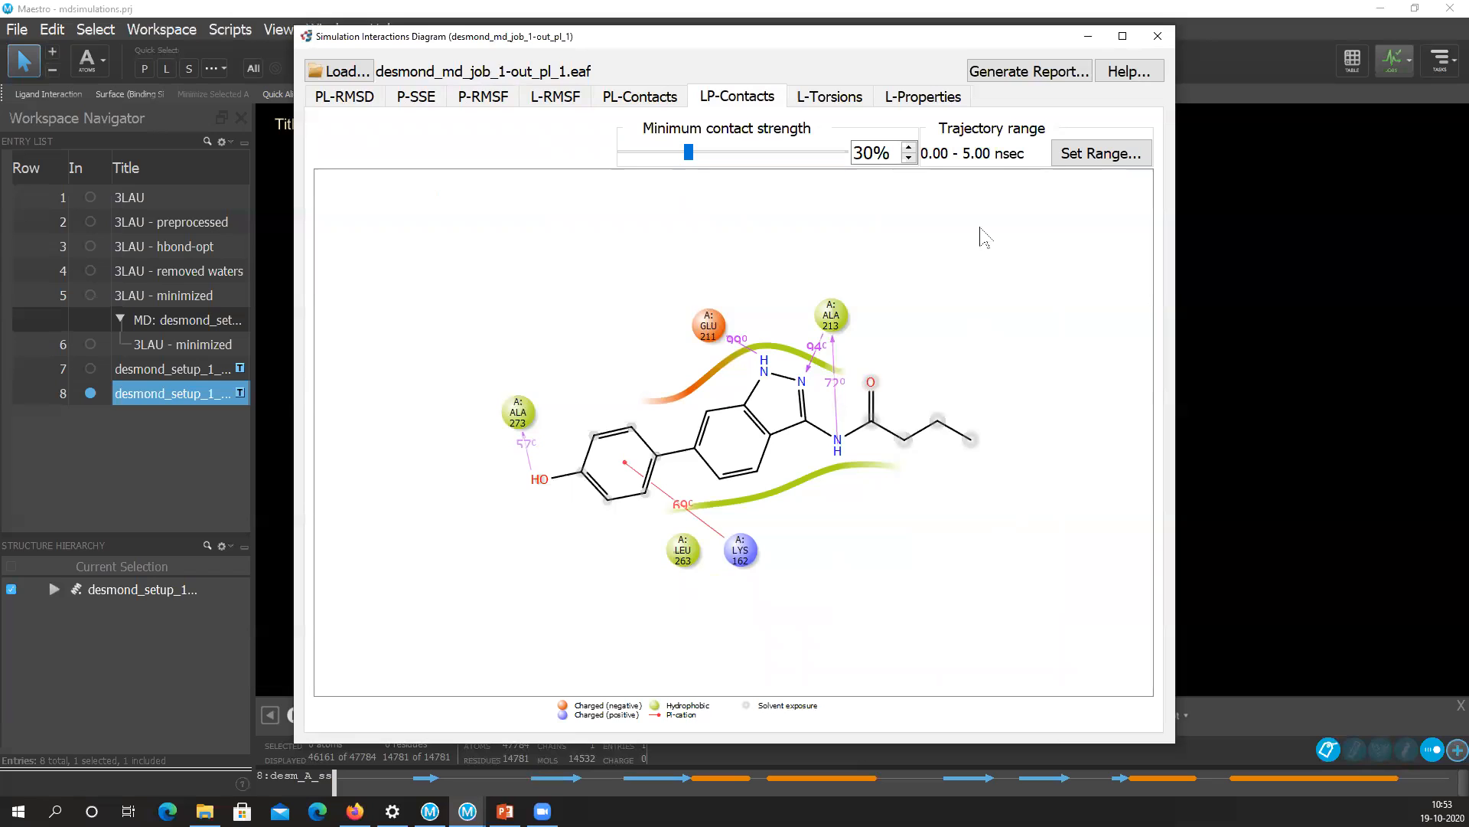
# Generate the simulation report, exporting the PDF report, plots and data to the data1 folder.
pyautogui.click(1016, 79)
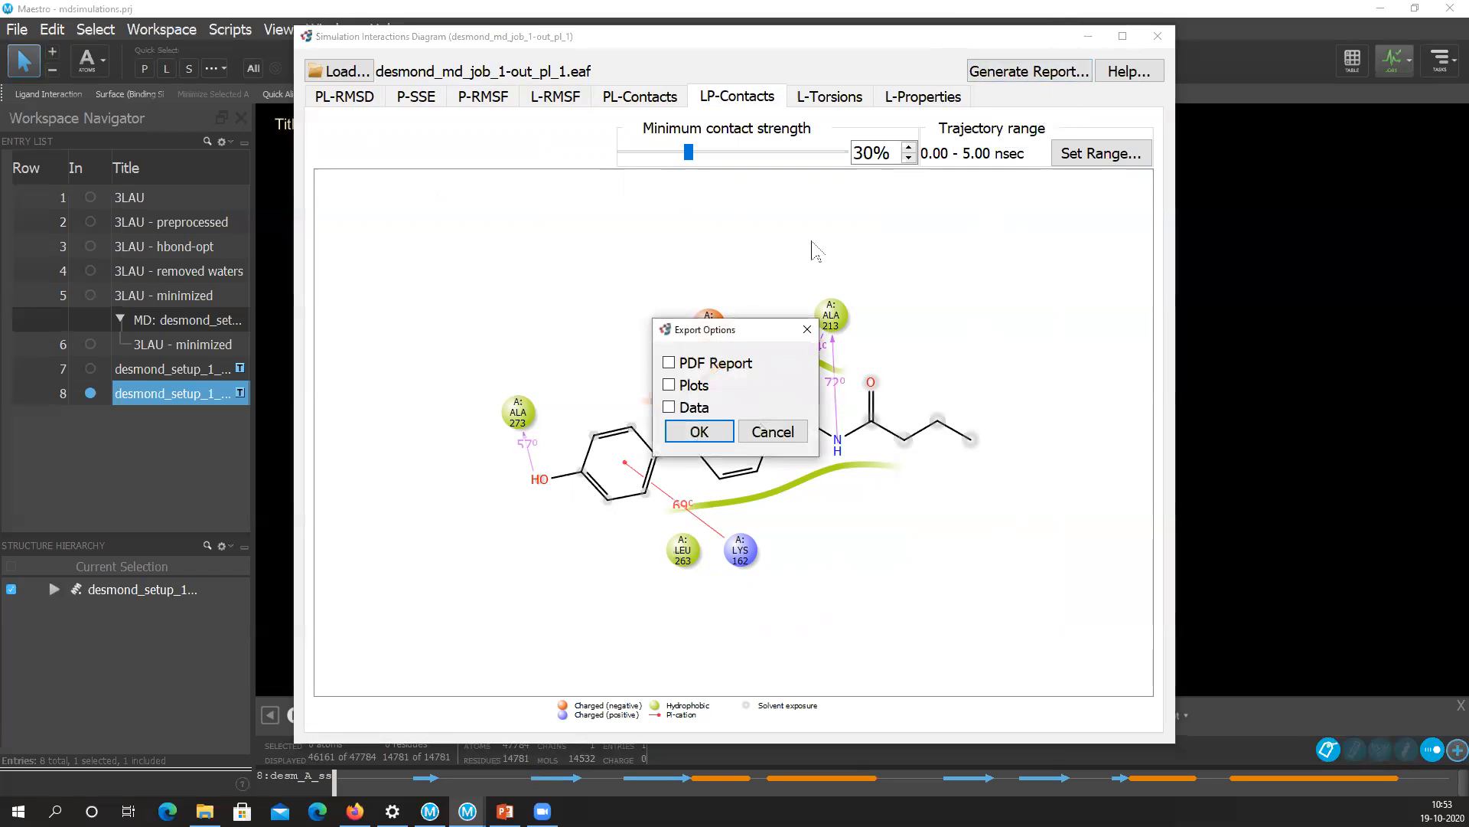
pyautogui.click(670, 363)
pyautogui.click(669, 408)
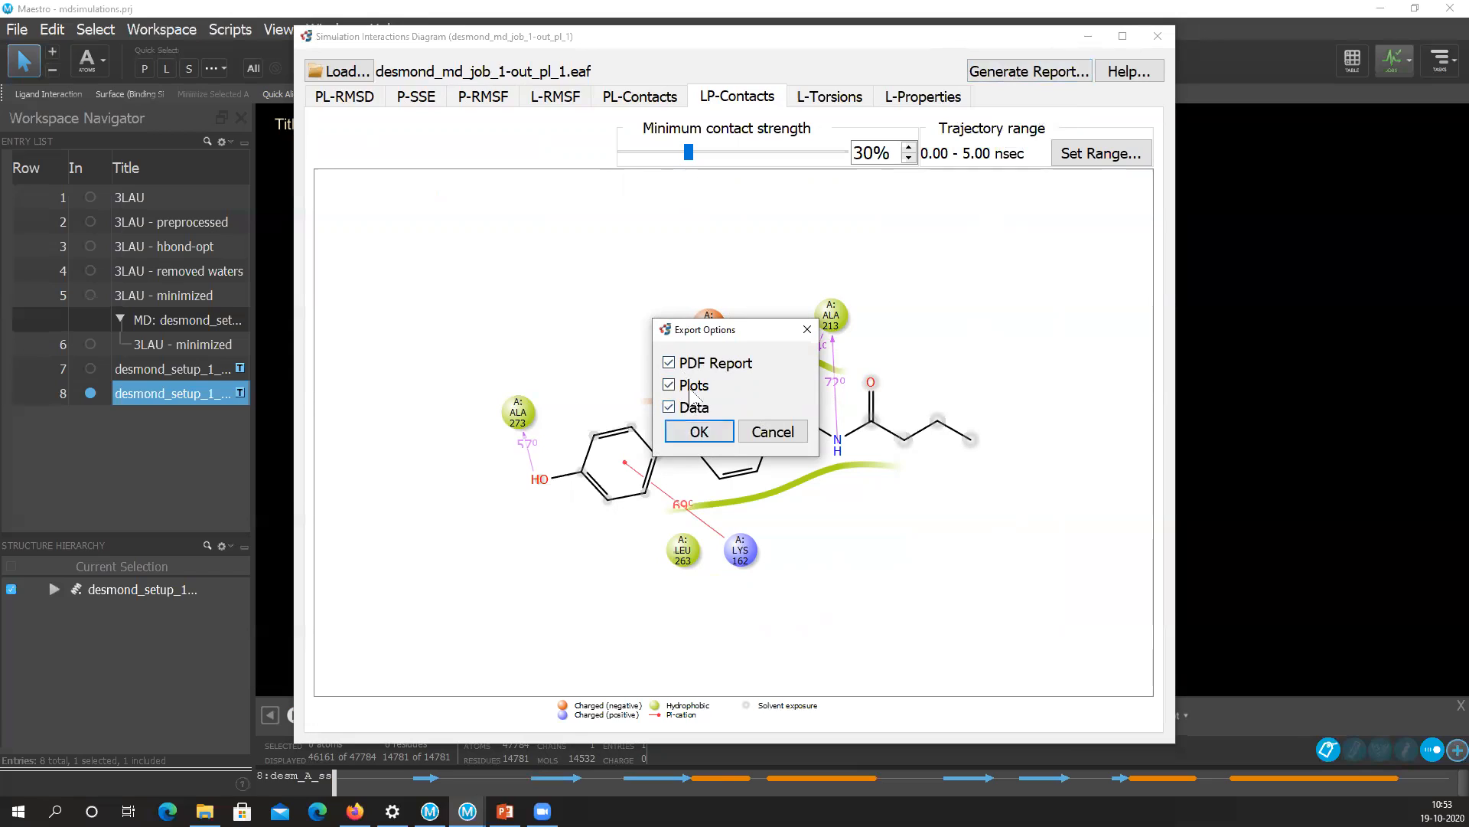
pyautogui.click(698, 431)
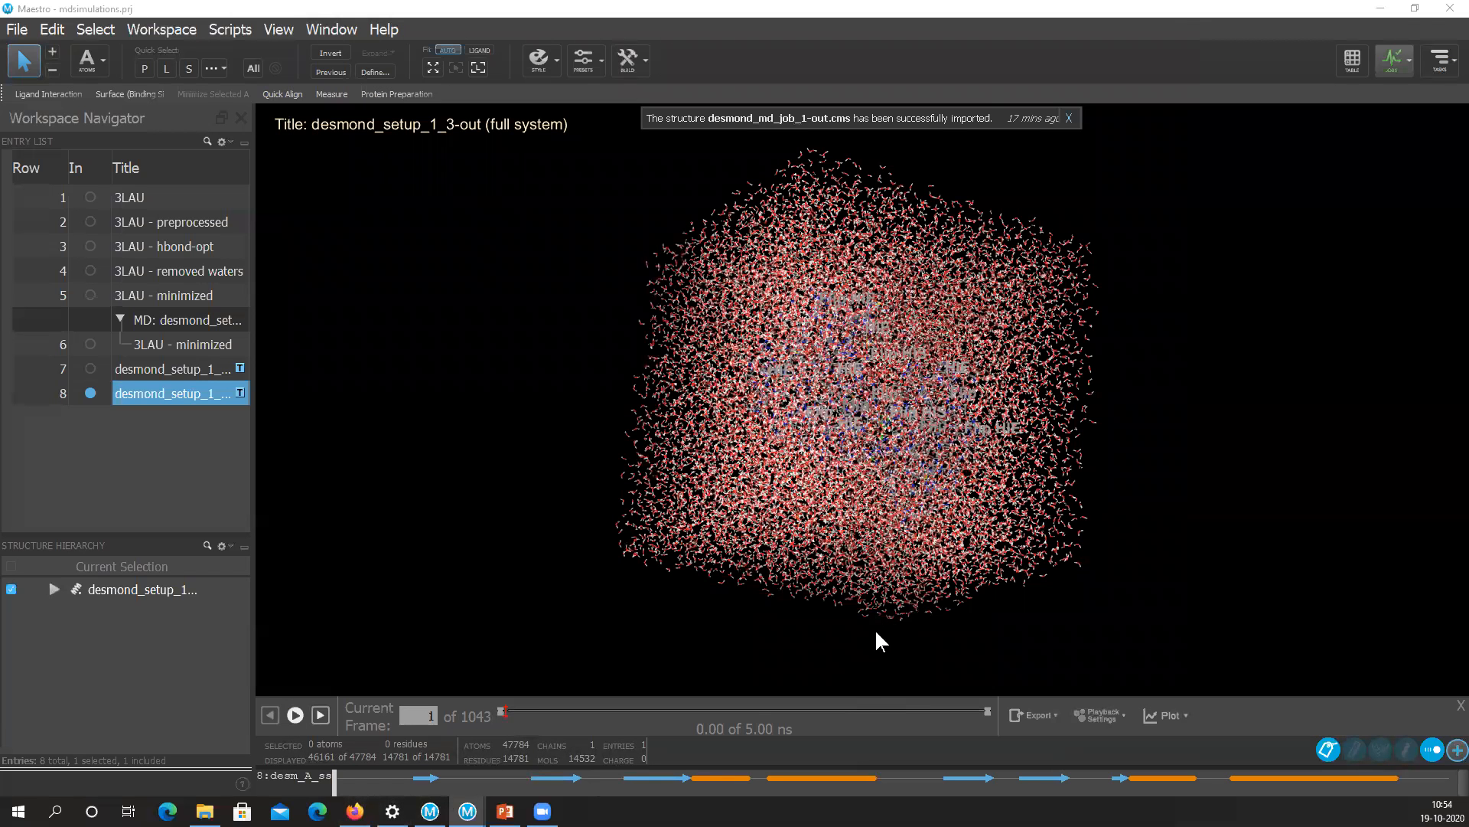
# Switch to File Explorer and open the images folder under schrodinger, tutorials, mdsimulations, data1.
pyautogui.hotkey('alt', 'Tab')
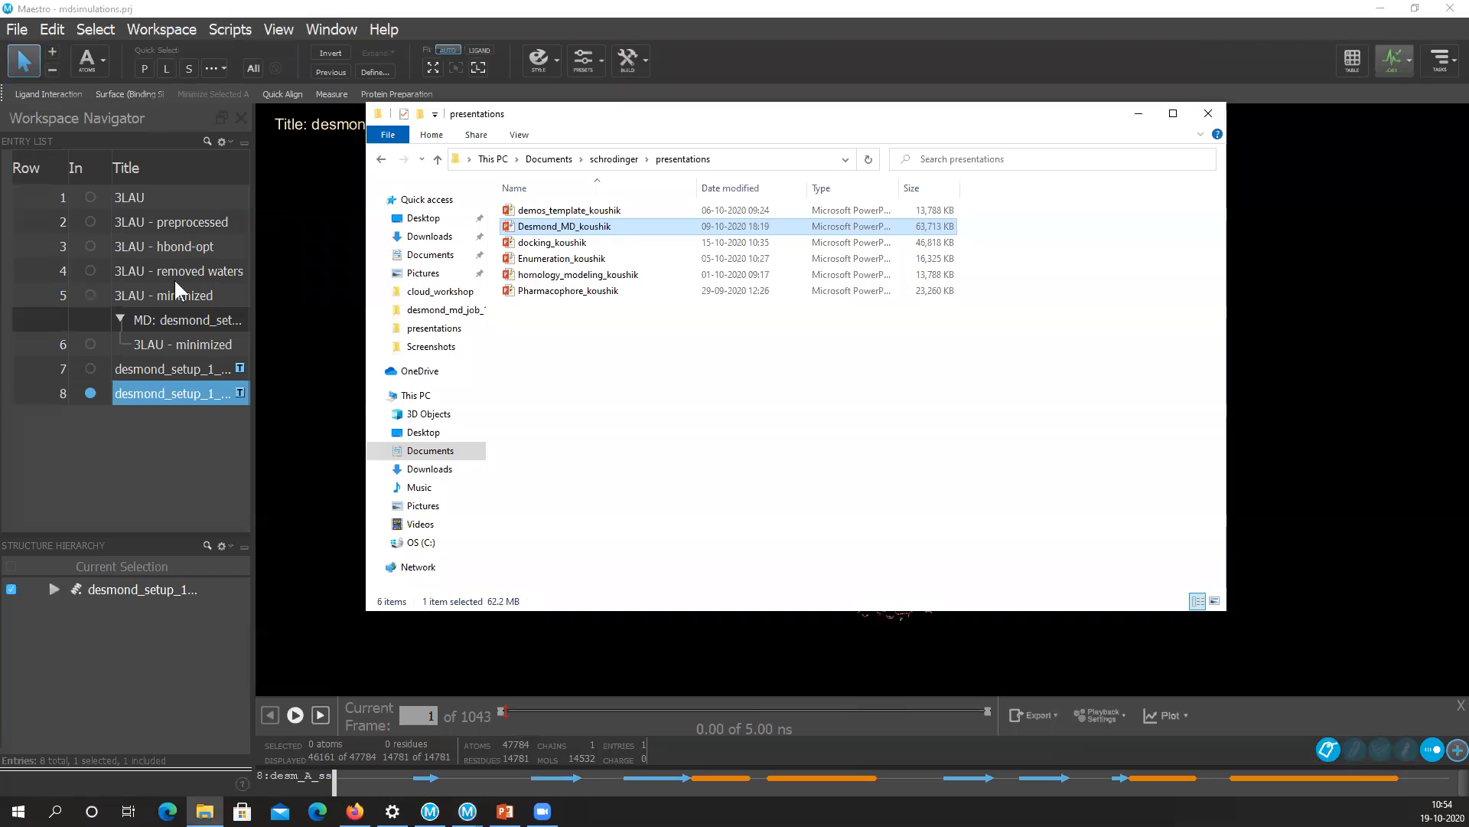
pyautogui.click(594, 159)
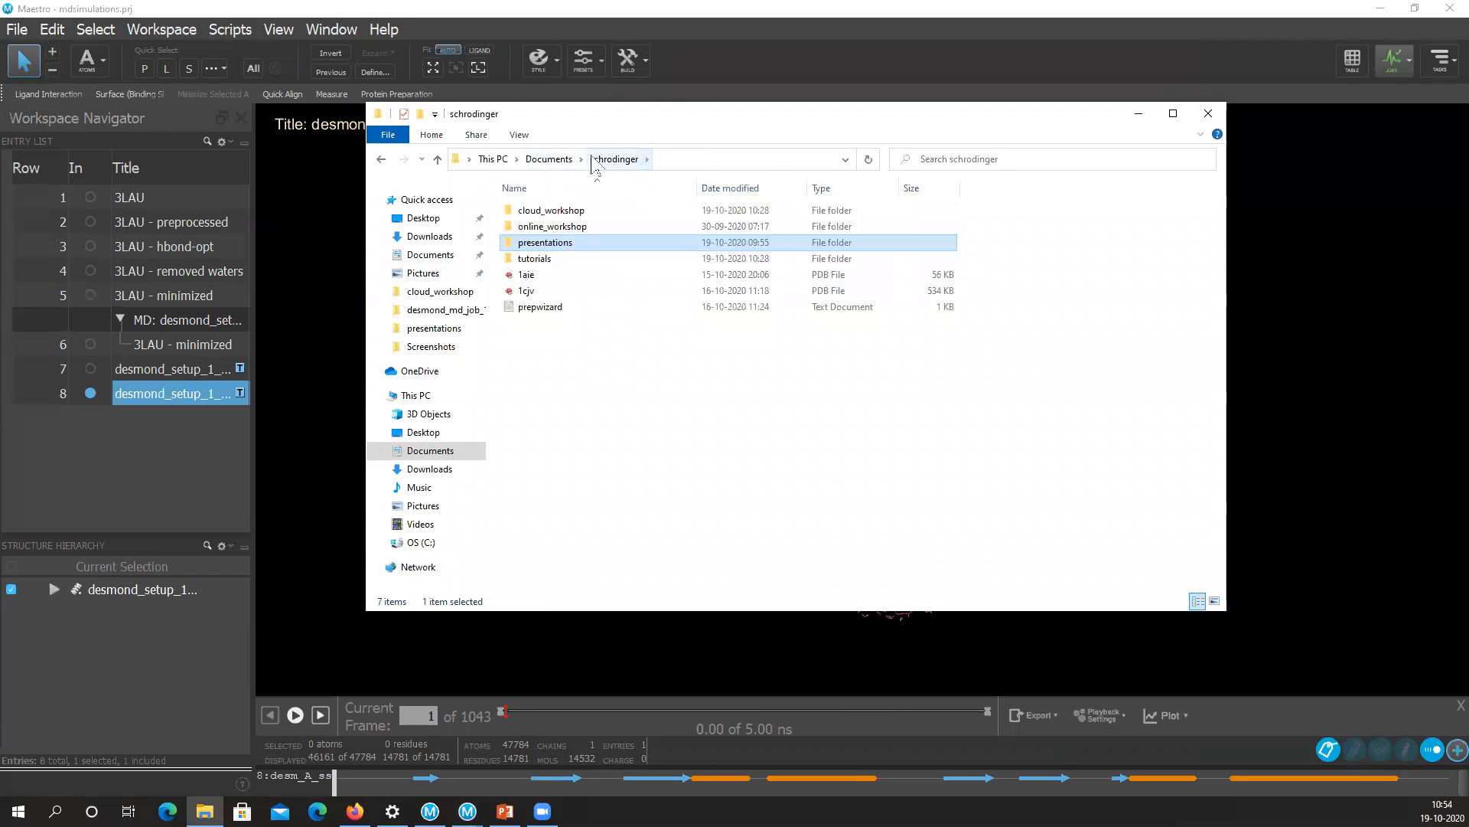
pyautogui.doubleClick(554, 264)
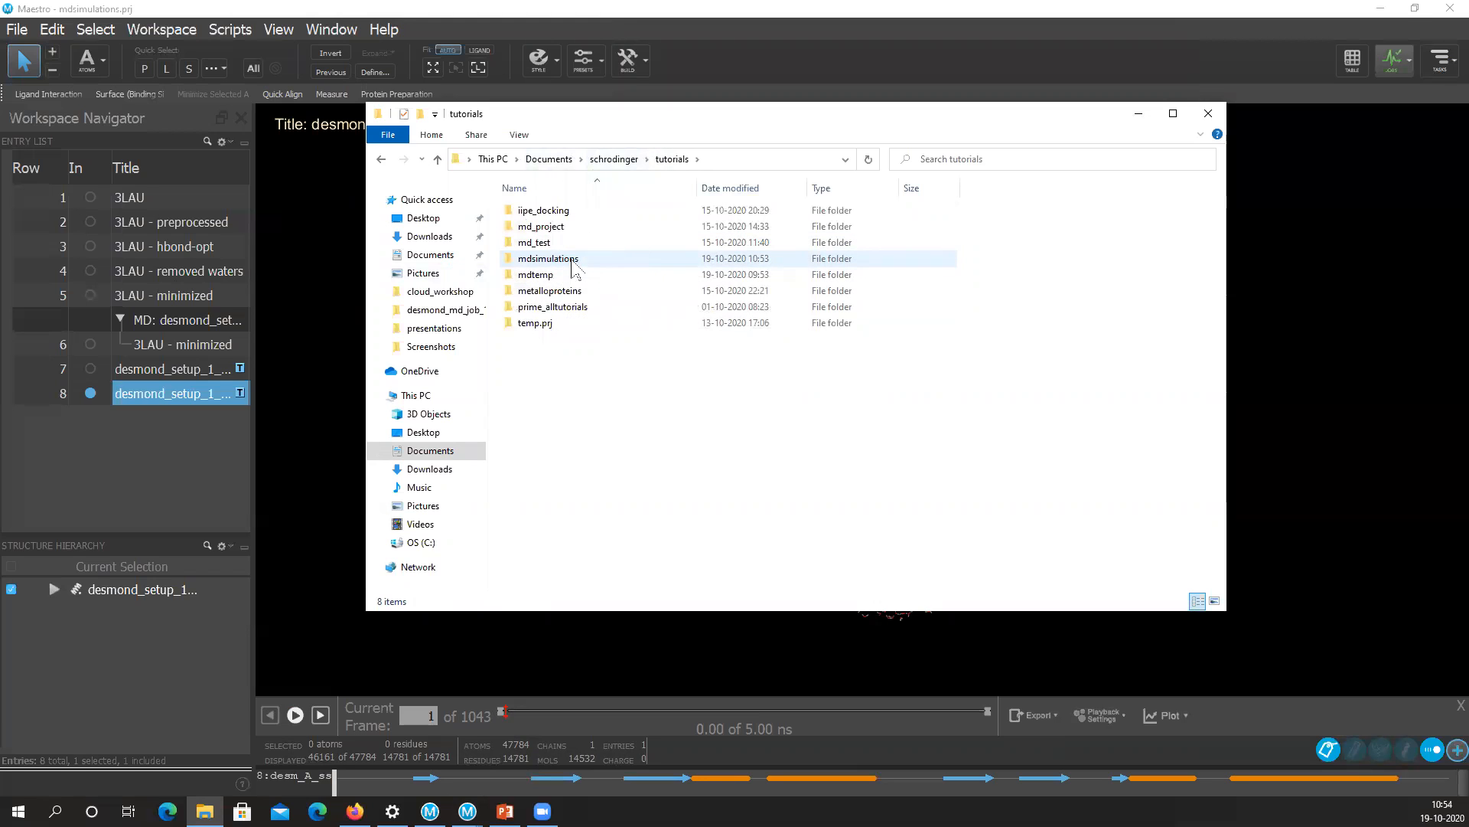
pyautogui.doubleClick(573, 260)
pyautogui.click(573, 261)
pyautogui.click(585, 356)
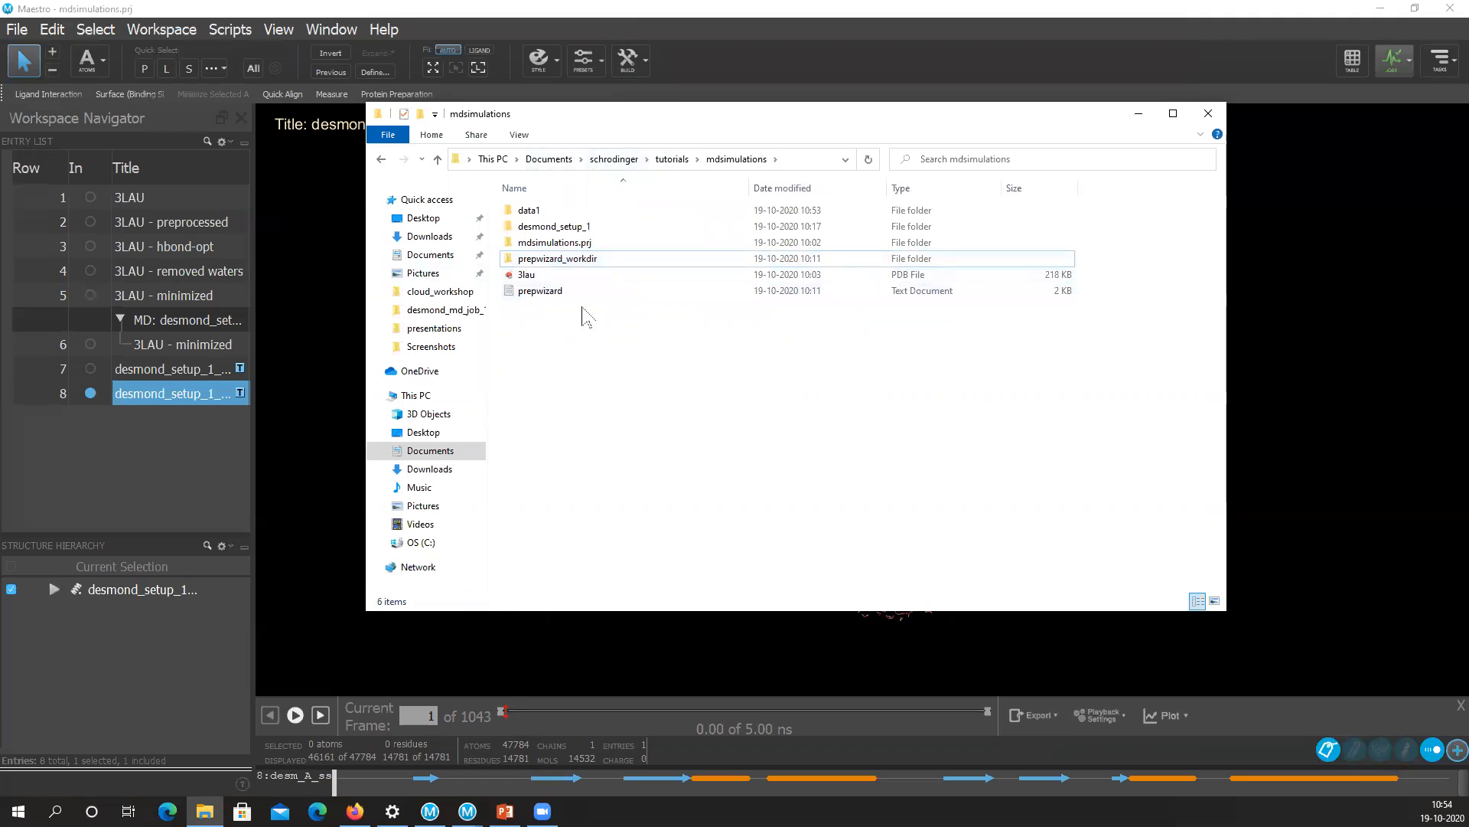
pyautogui.press('ctrl')
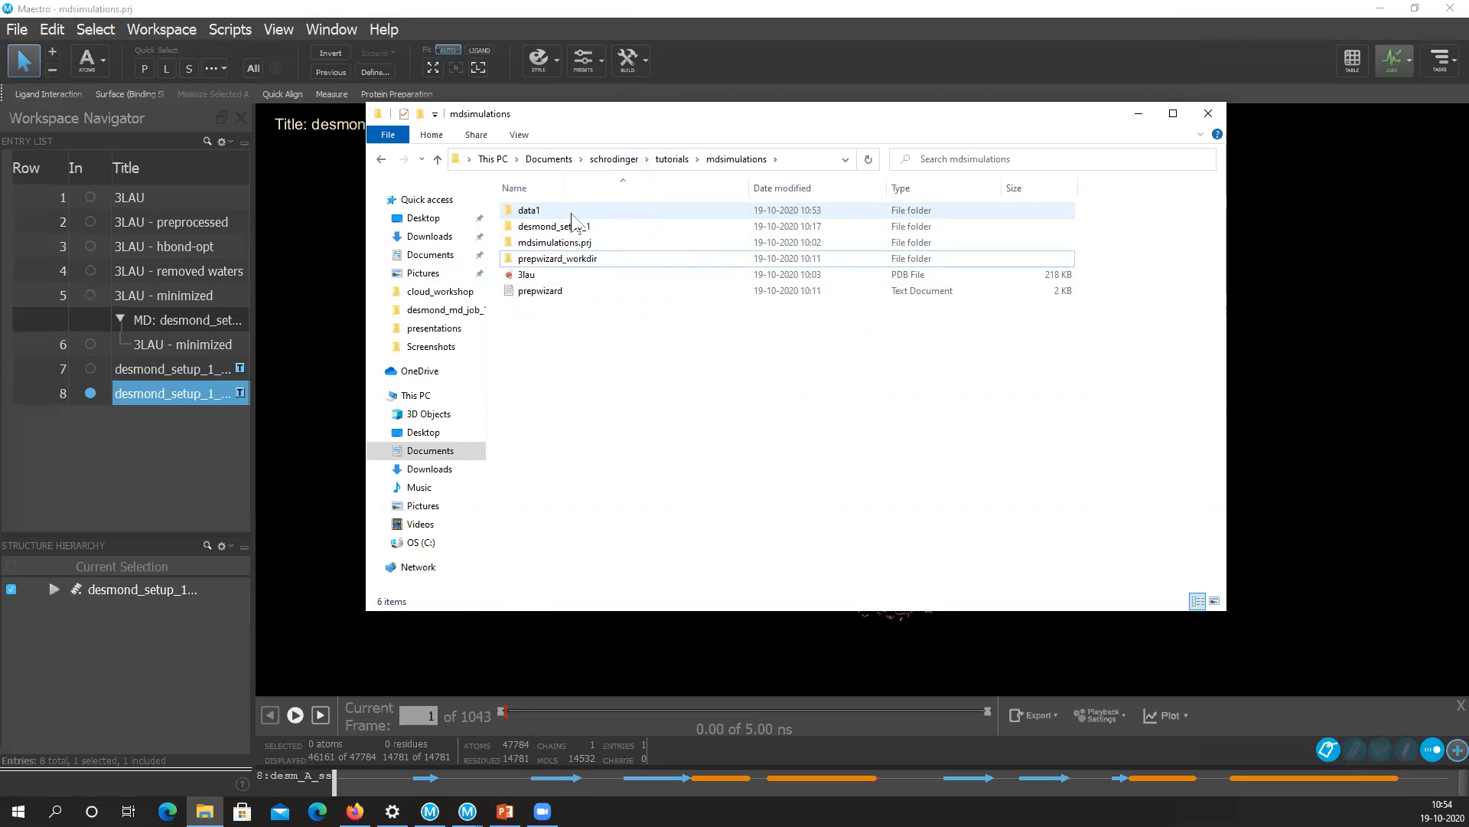
pyautogui.press('ctrl')
pyautogui.doubleClick(565, 213)
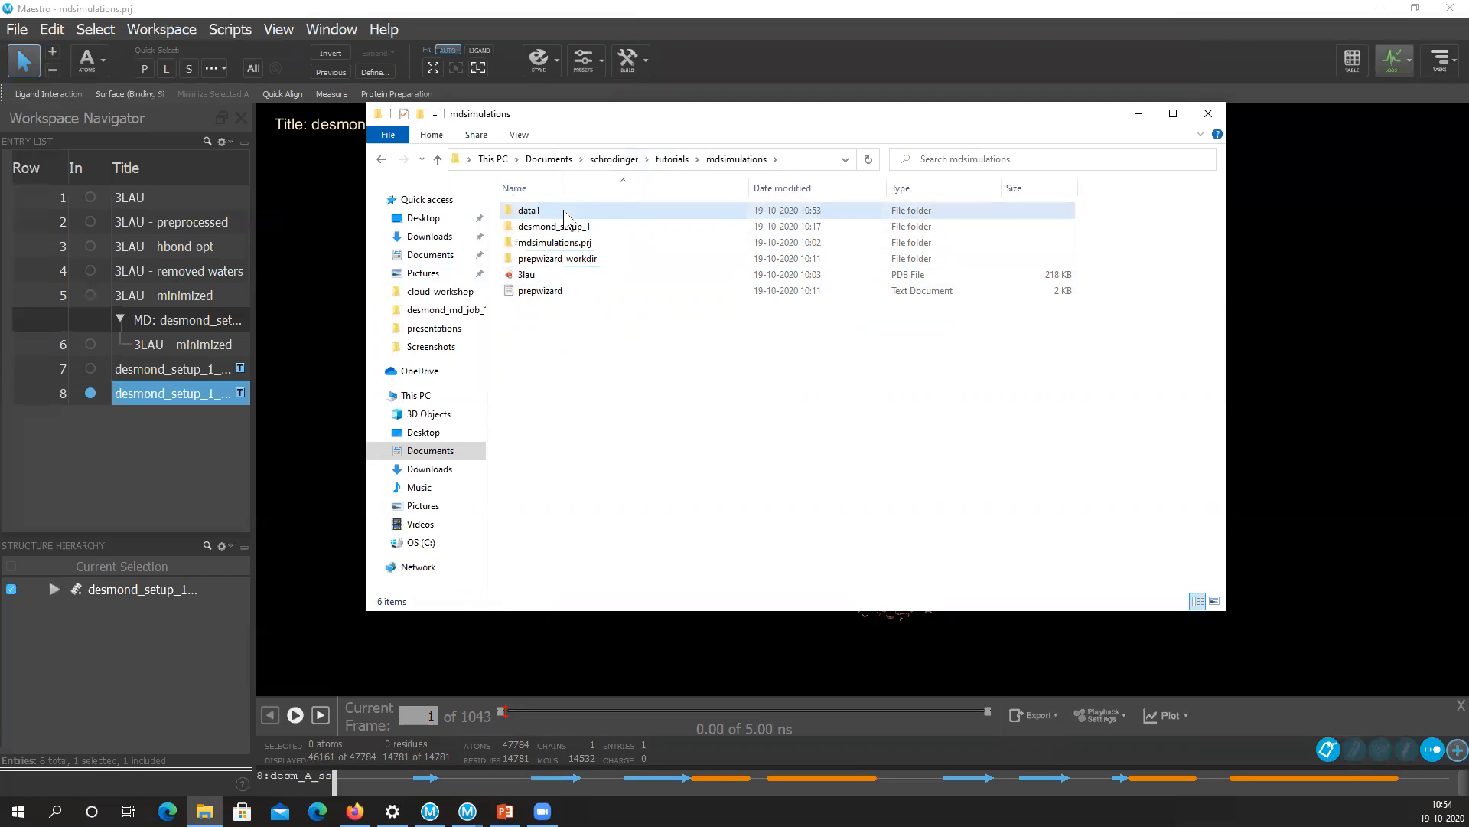
pyautogui.doubleClick(536, 210)
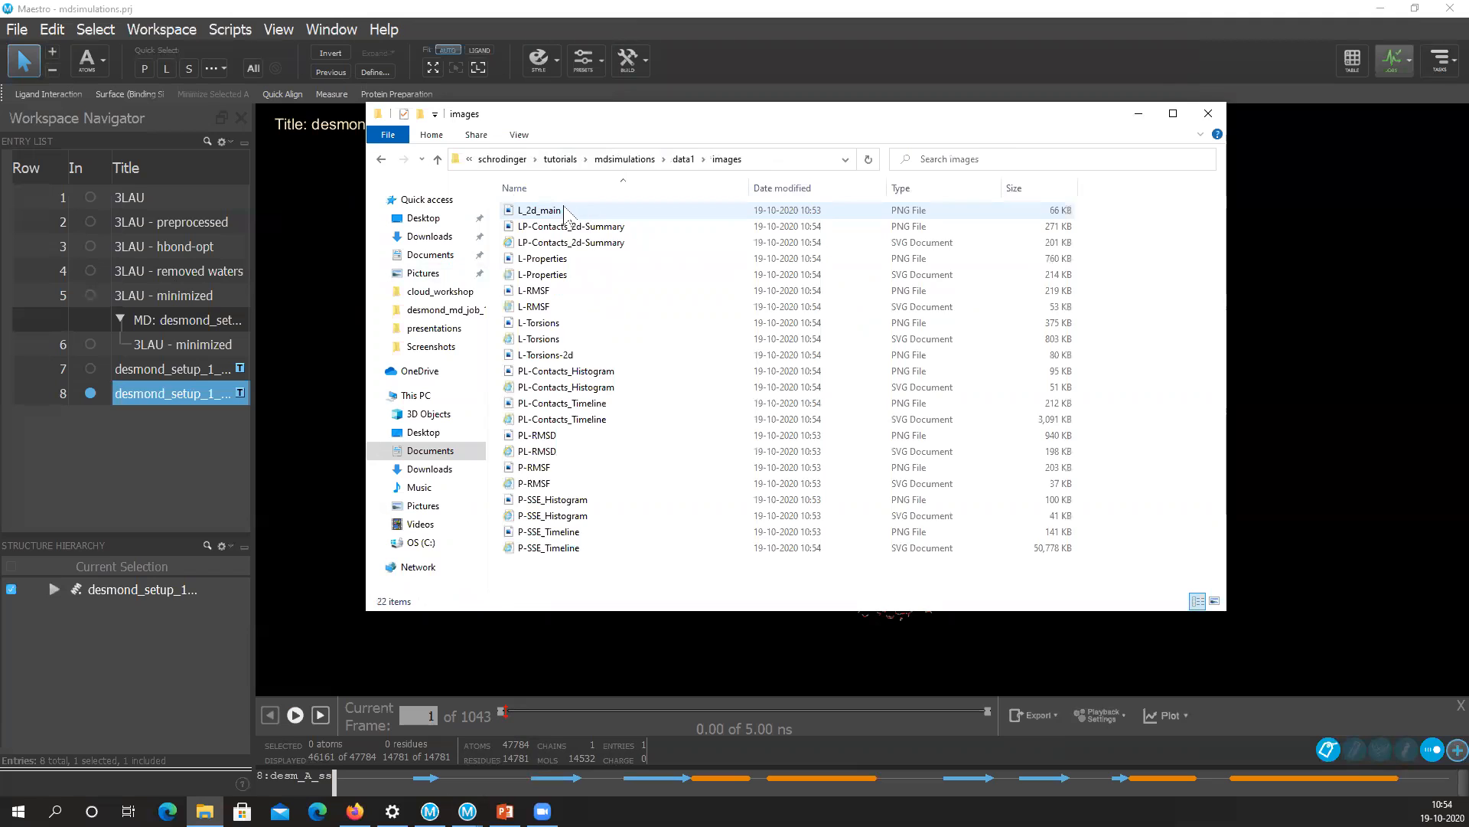
# Browse the exported PNG plots from L_2d_main to P-SSE_Timeline and close the image viewer.
pyautogui.click(566, 211)
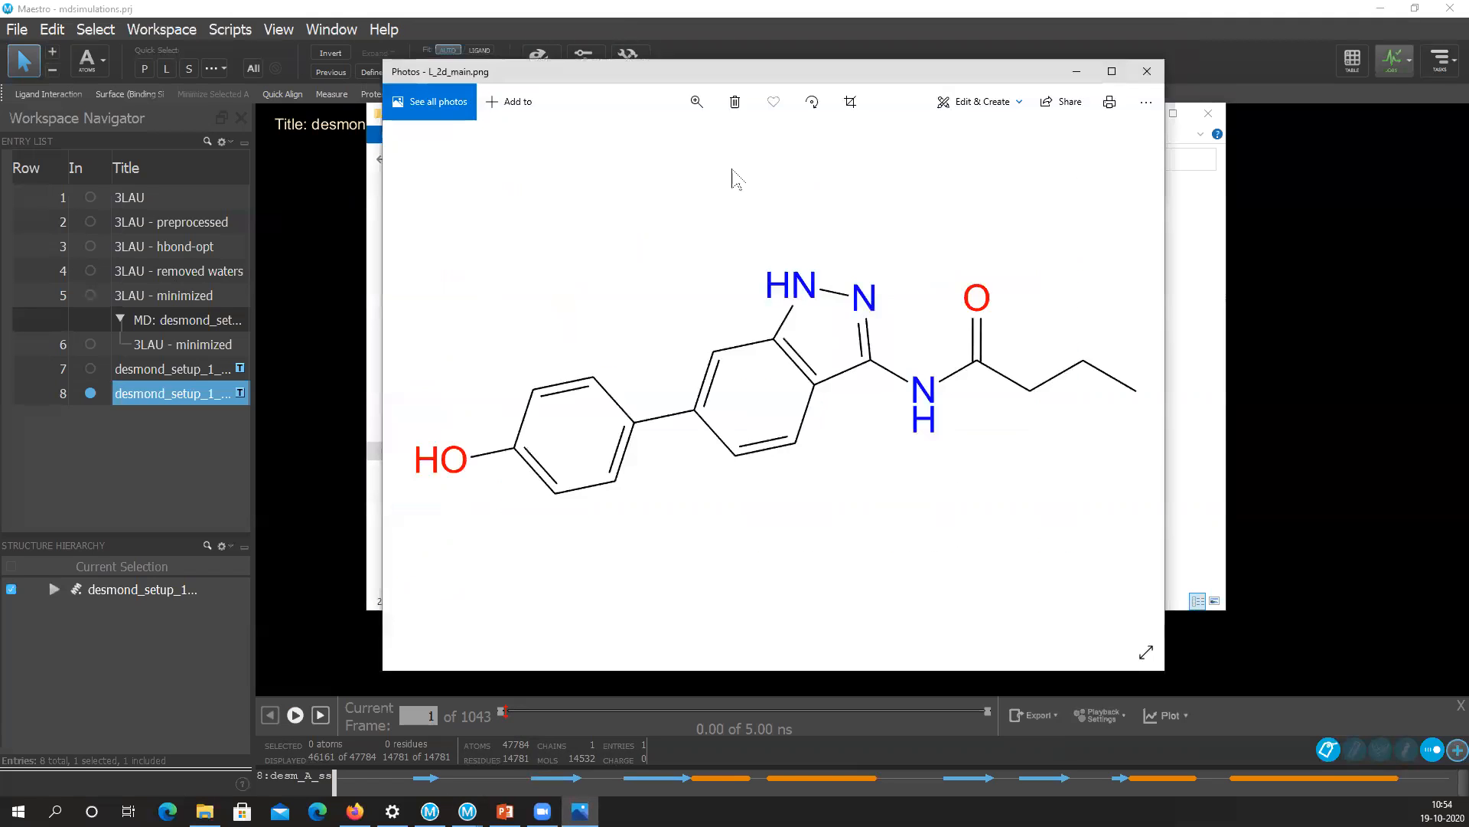
pyautogui.press('Right')
pyautogui.press('Right')
pyautogui.press('Right')
pyautogui.press('Right')
pyautogui.press('Right')
pyautogui.press('Right')
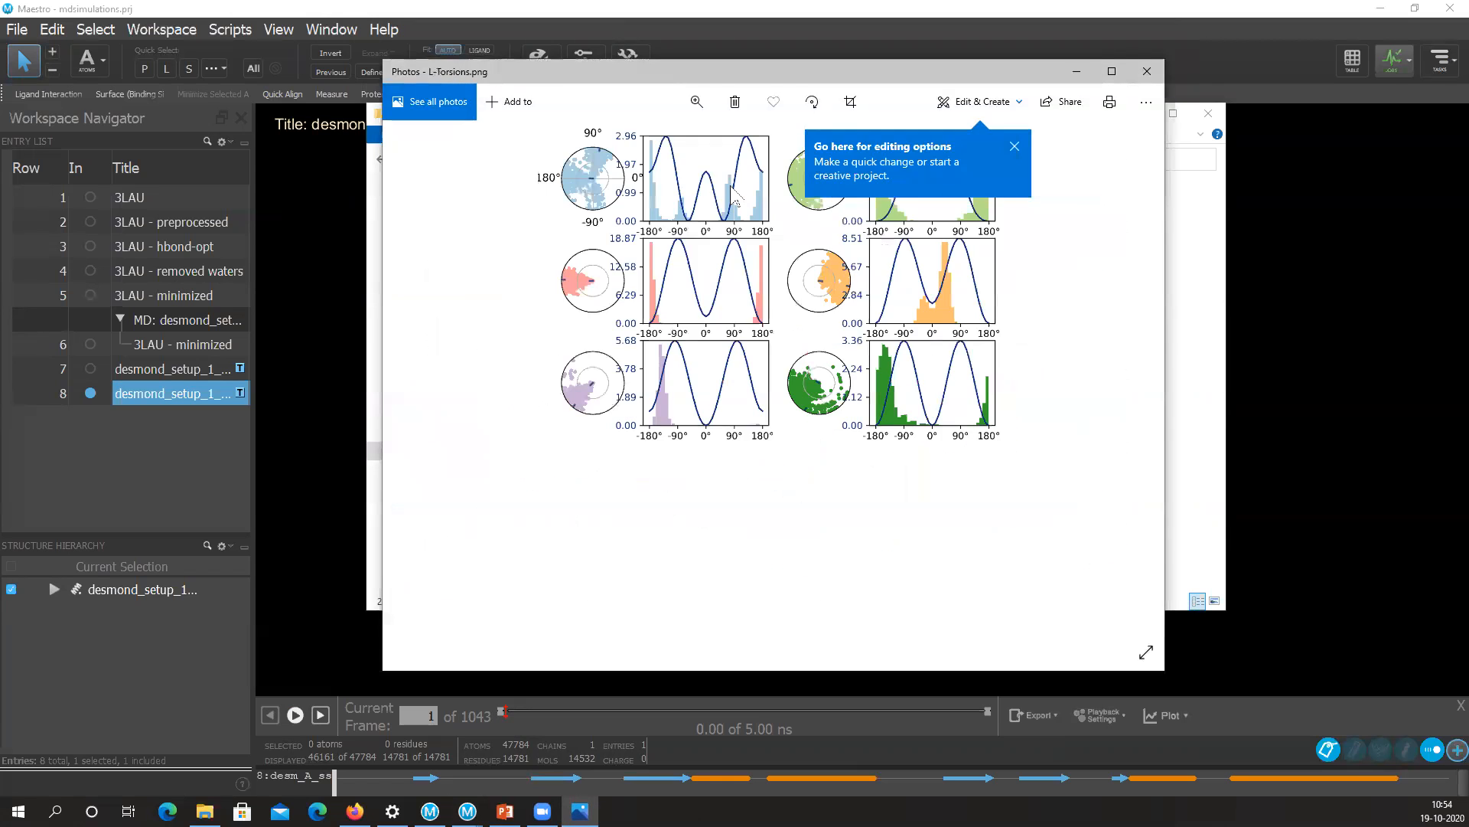
pyautogui.press('Right')
pyautogui.press('Right')
pyautogui.press('Right')
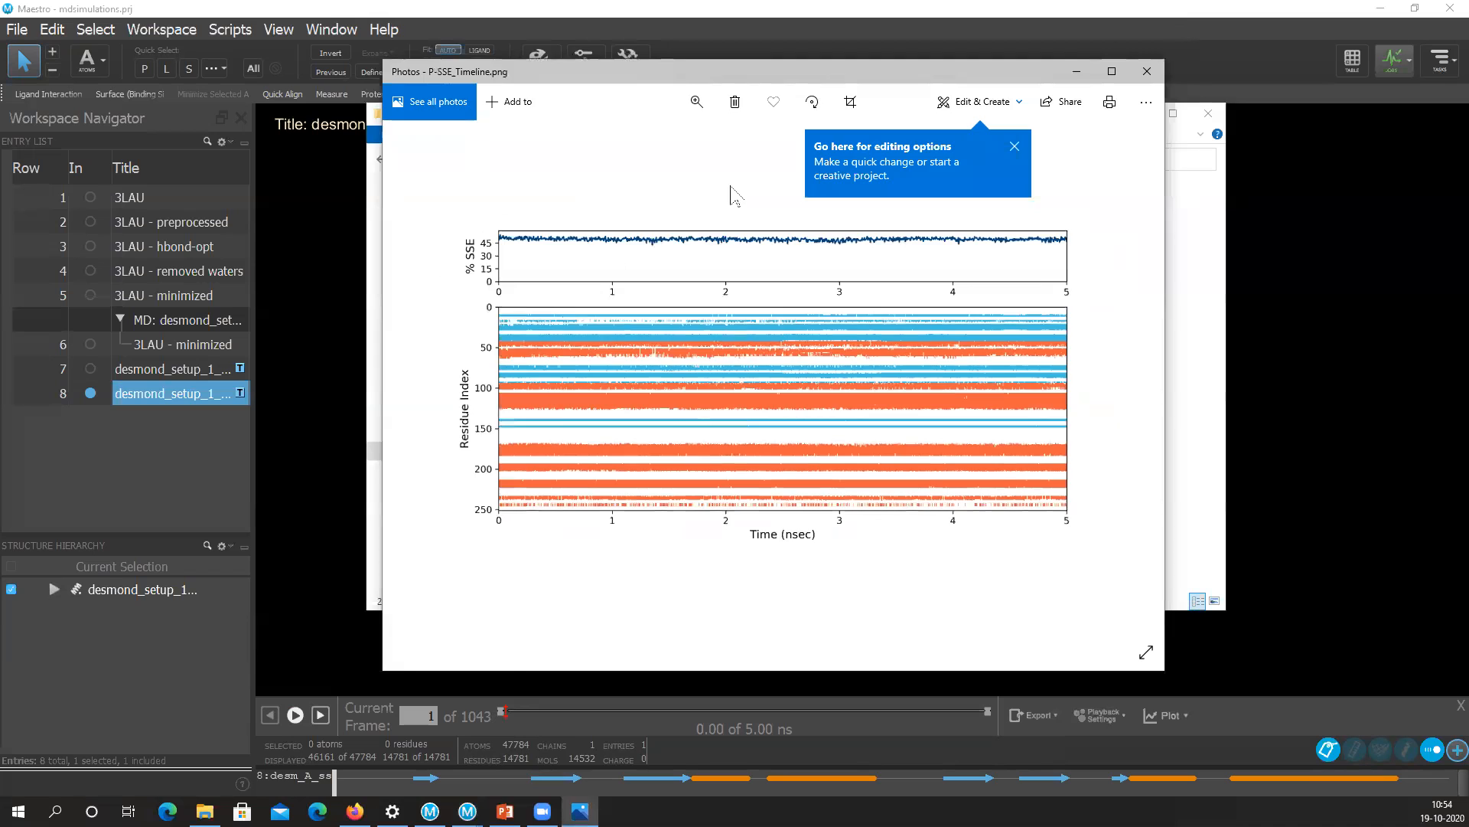
pyautogui.press('Escape')
# Go back to the data1 folder and open its raw-data folder to view the exported DAT files.
pyautogui.click(675, 158)
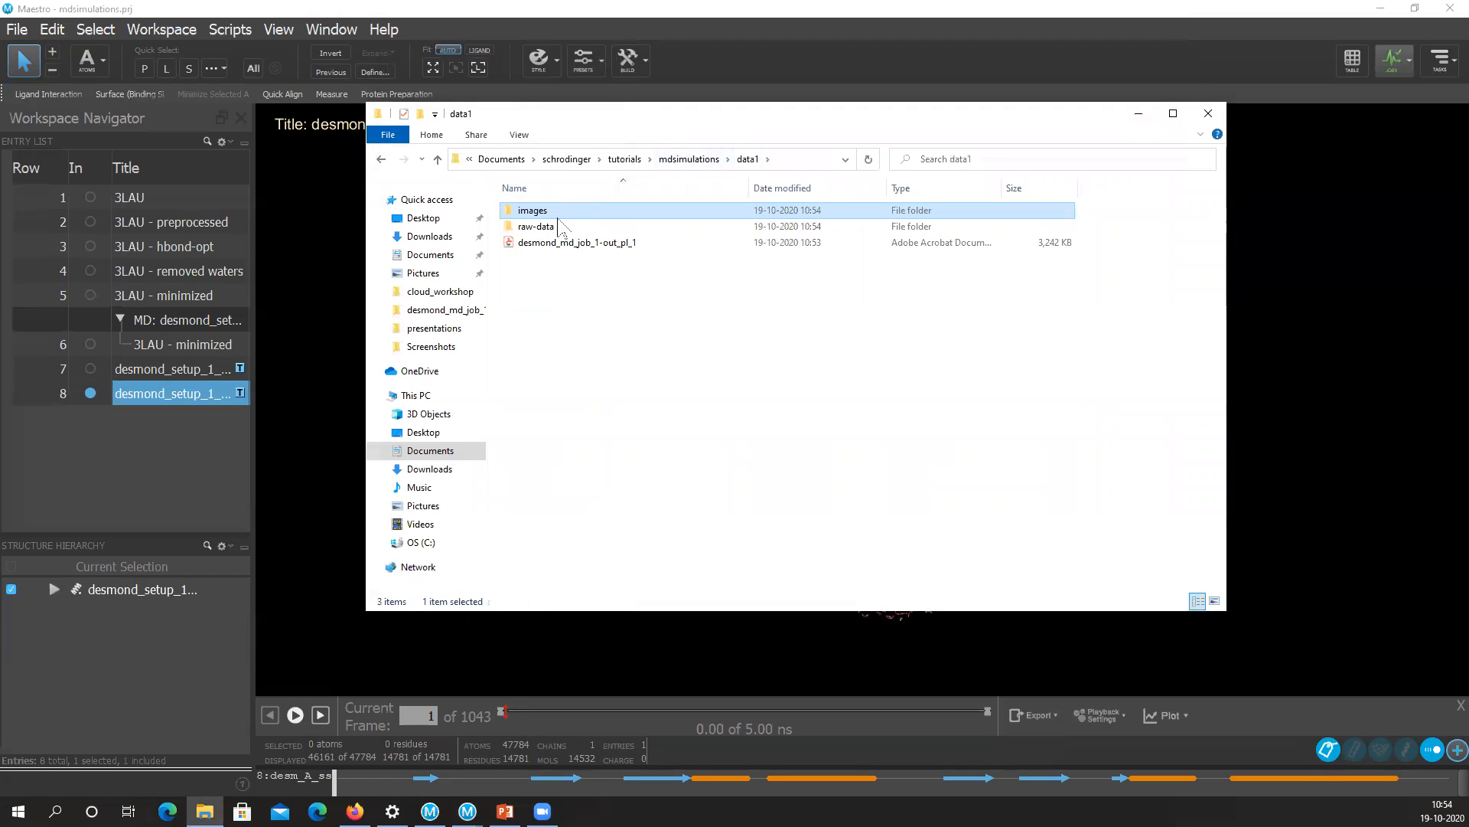
pyautogui.doubleClick(545, 226)
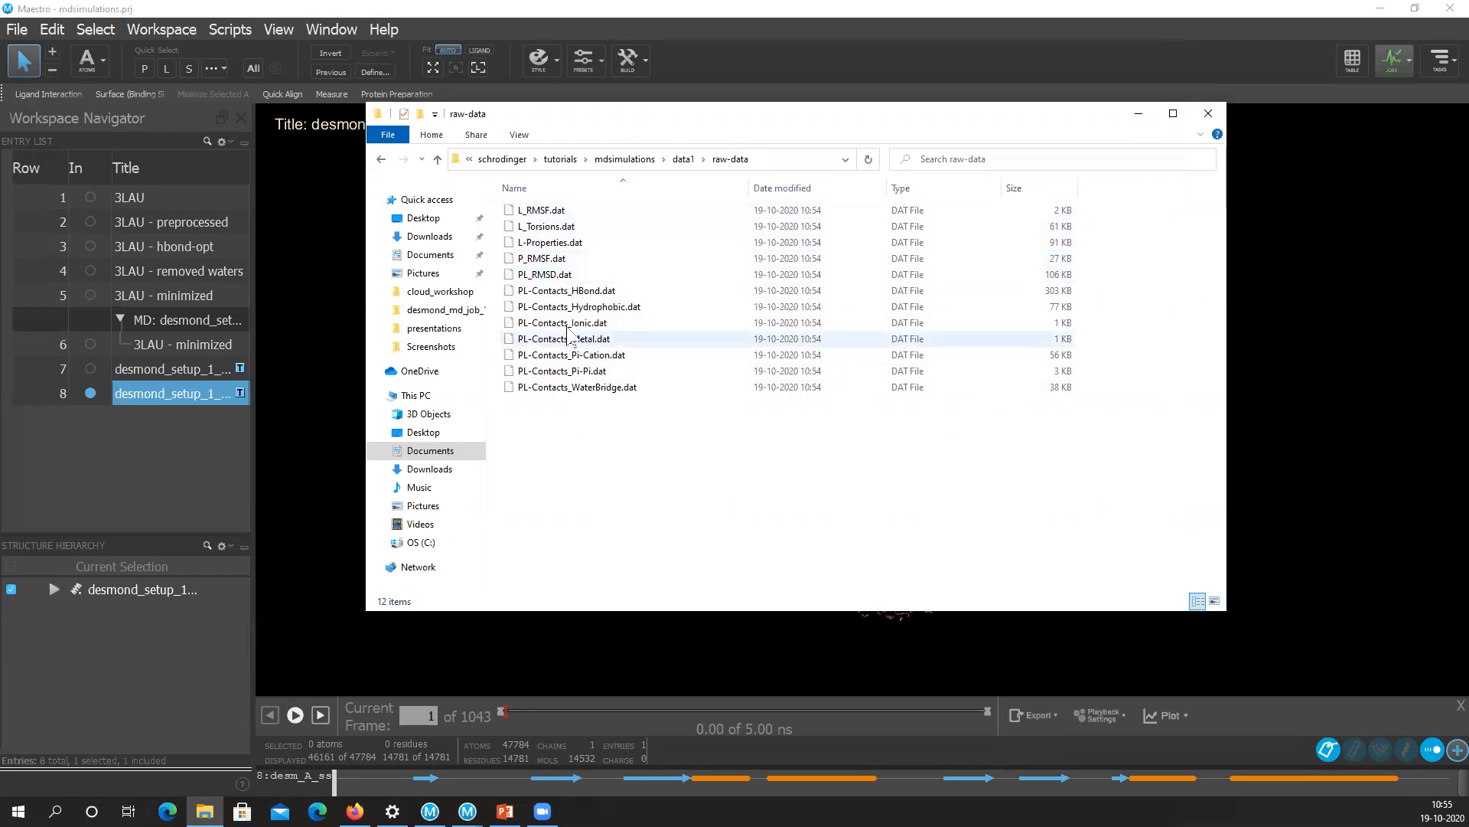
# Open the desmond_md_job_1-out_pl_1 PDF report from the data1 folder and read its simulation details and Protein-Ligand RMSD pages.
pyautogui.click(684, 158)
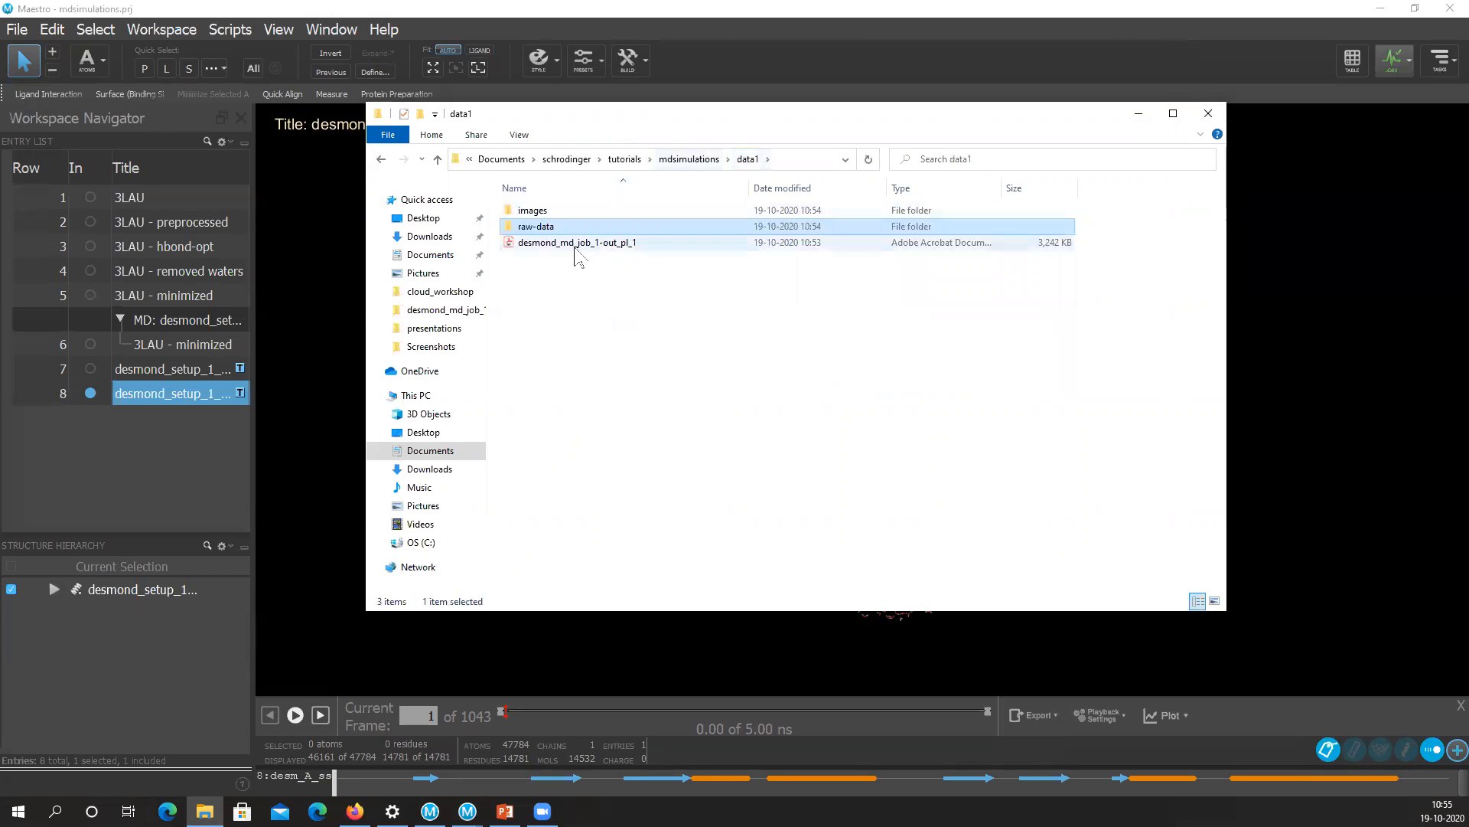
pyautogui.doubleClick(576, 243)
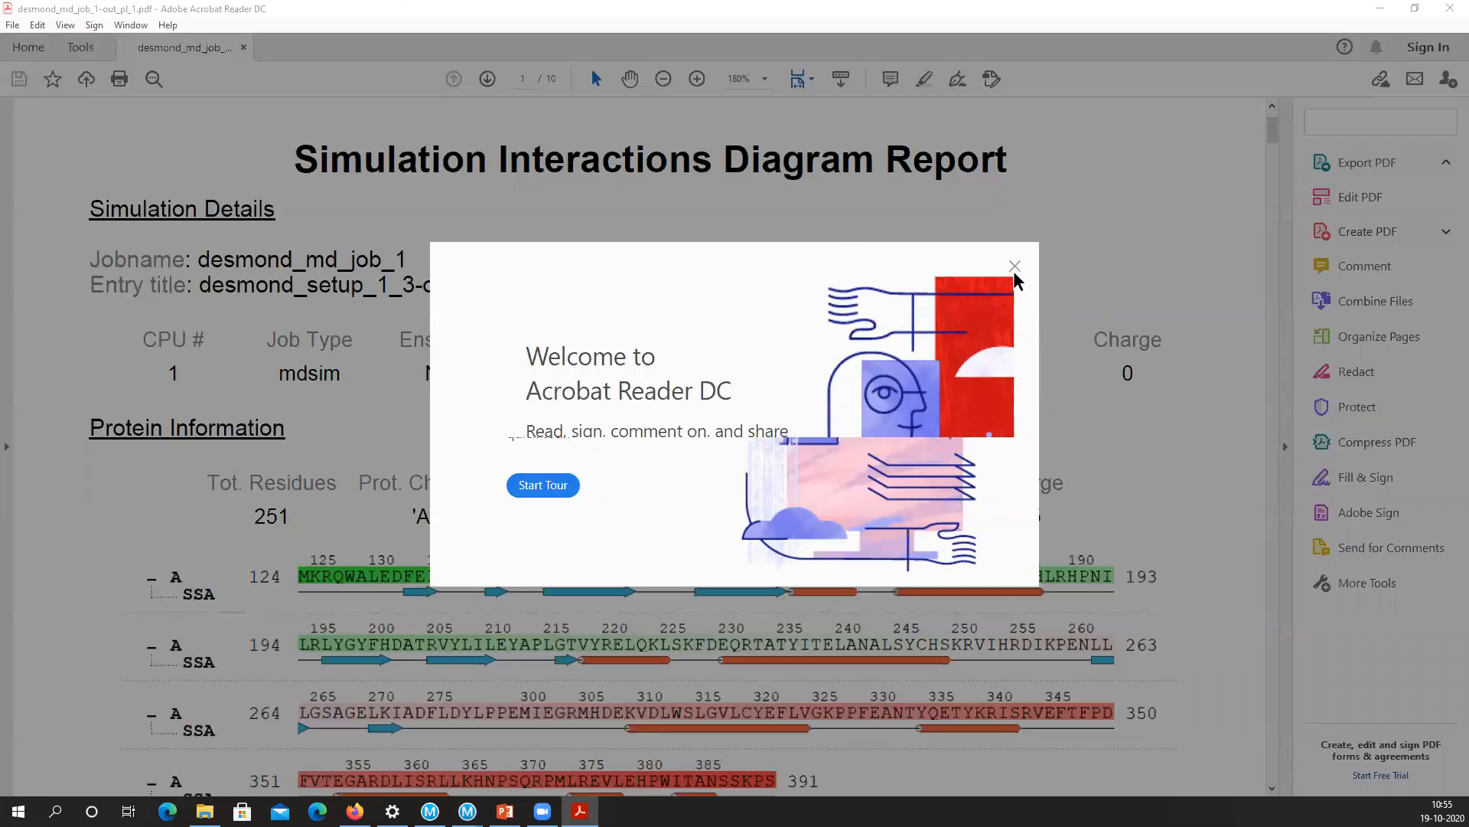
pyautogui.click(1014, 267)
pyautogui.scroll(-15, 689, 413)
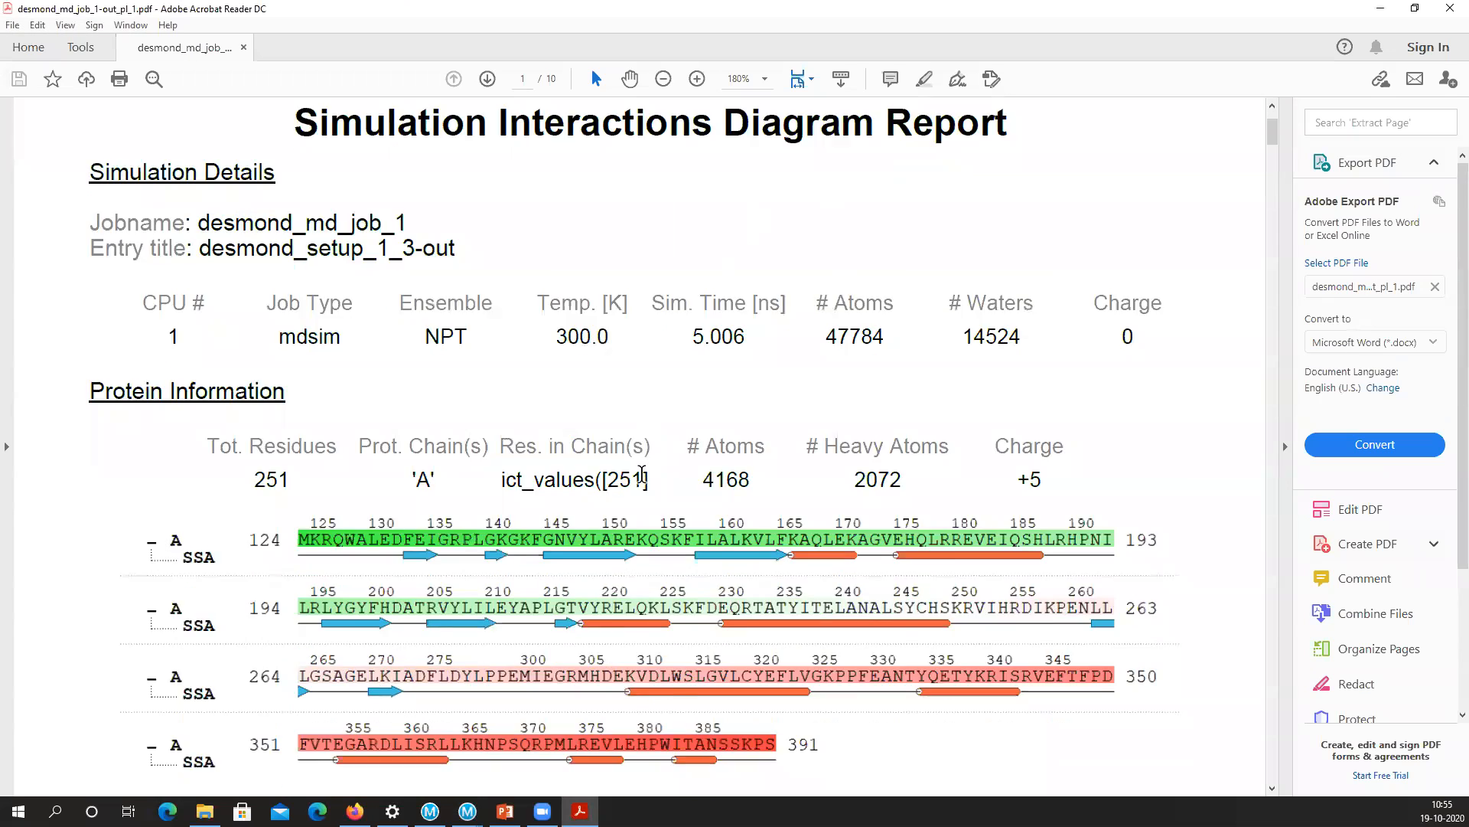
pyautogui.scroll(-10, 688, 417)
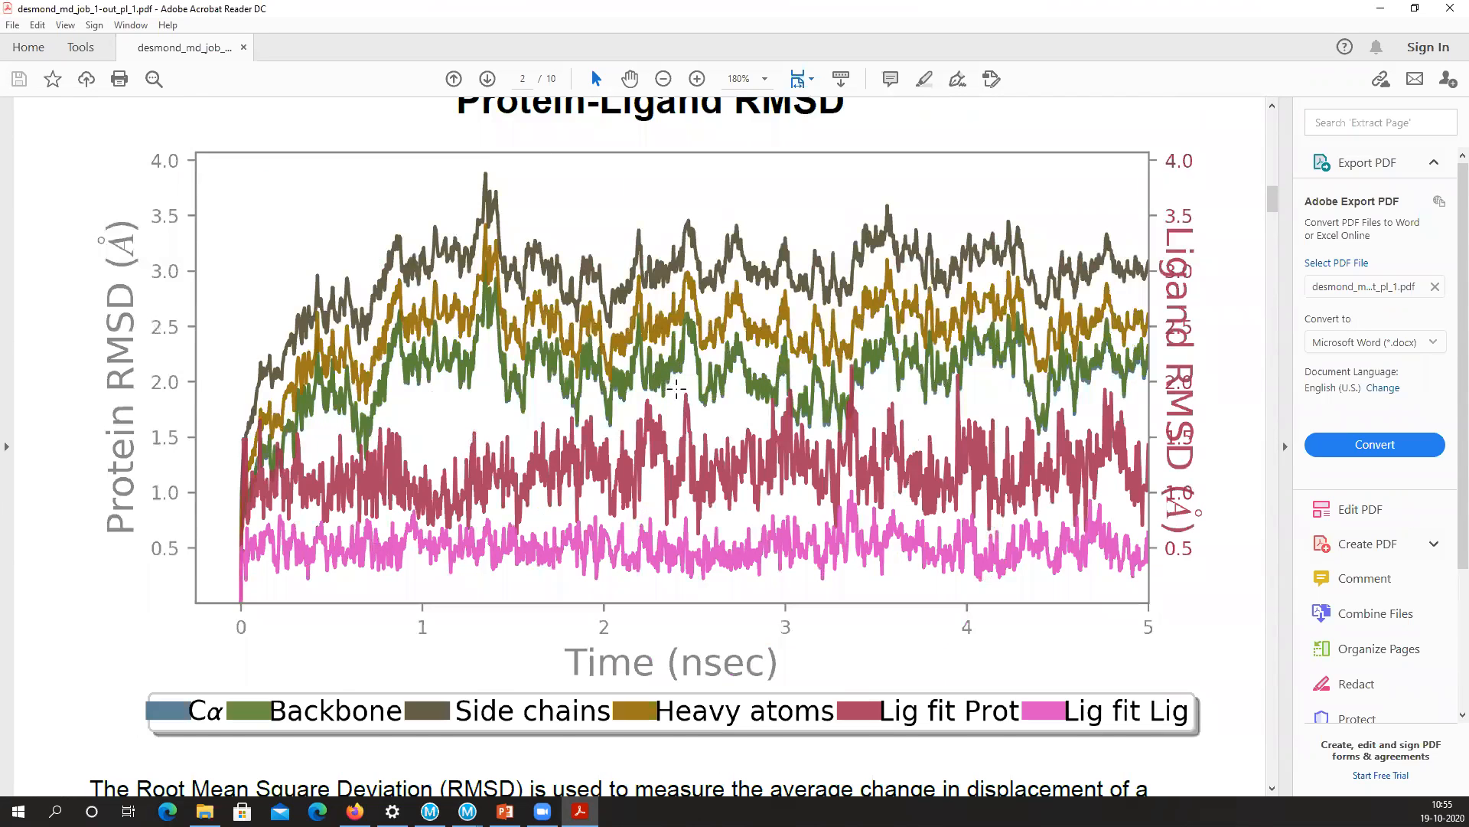
pyautogui.scroll(-5, 299, 413)
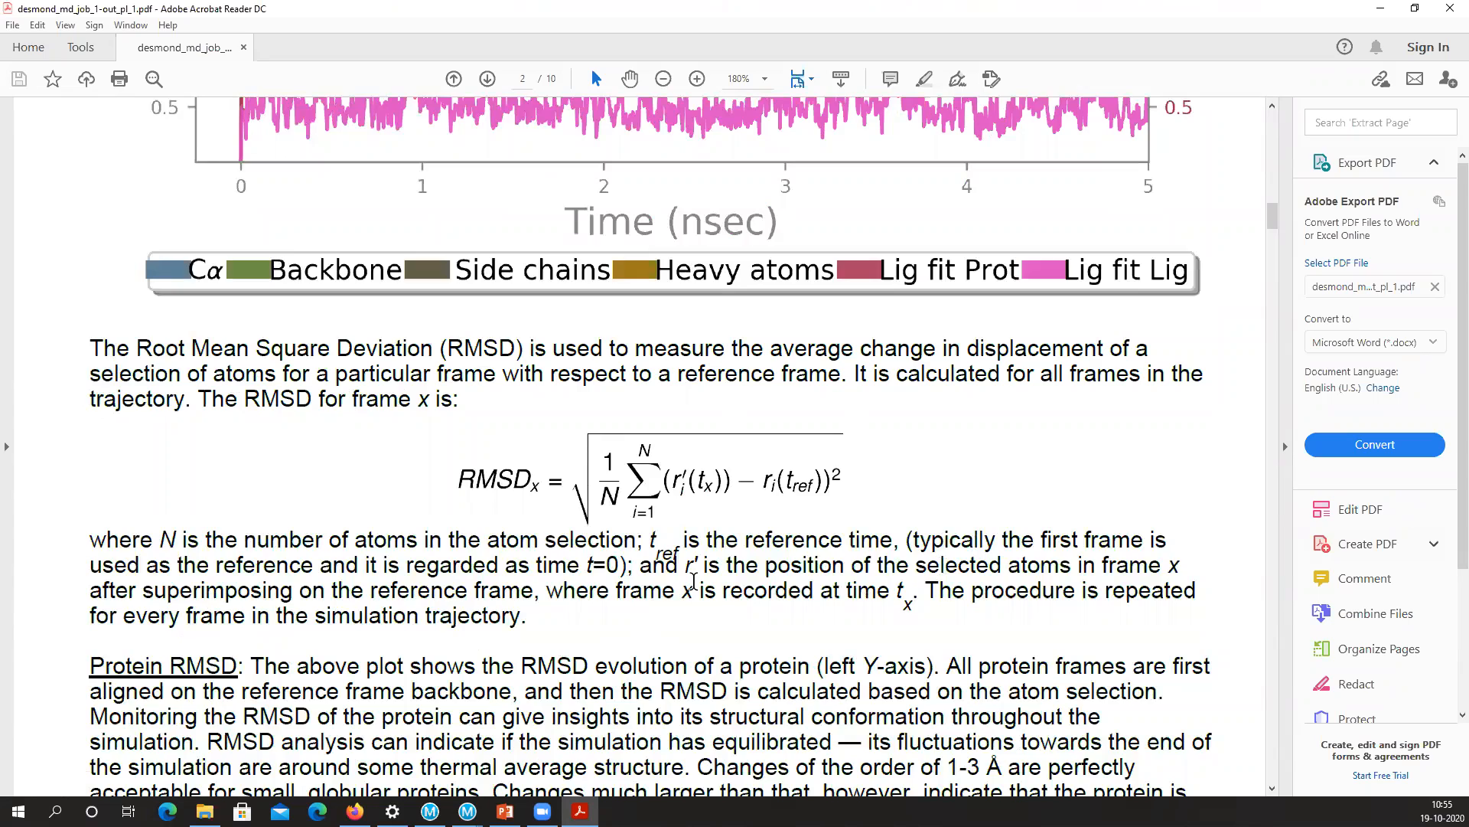
pyautogui.scroll(-12, 774, 507)
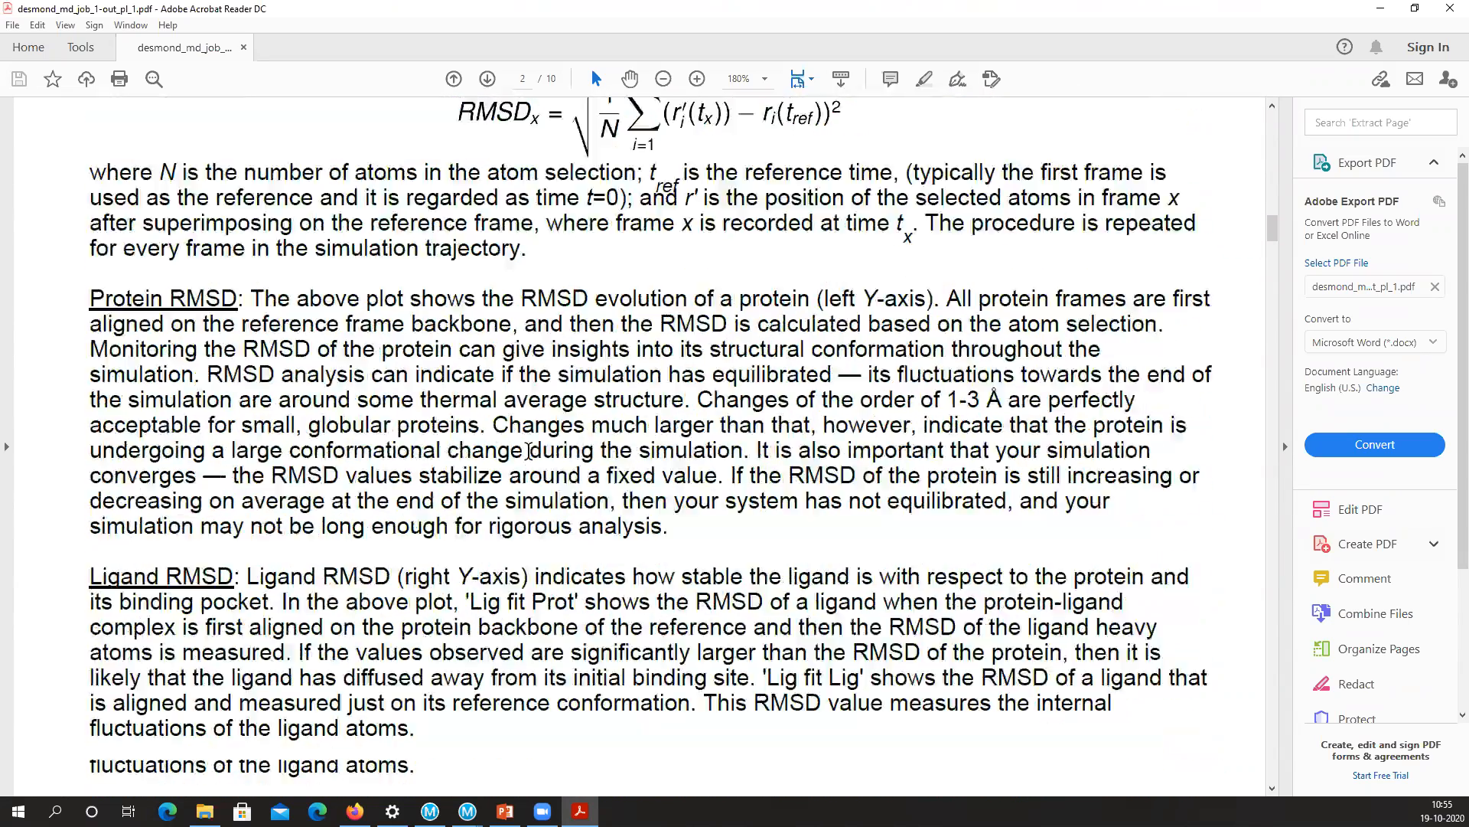
# Read the report's protein RMSF, Protein Secondary Structure and Ligand RMSF sections.
pyautogui.scroll(-10, 737, 424)
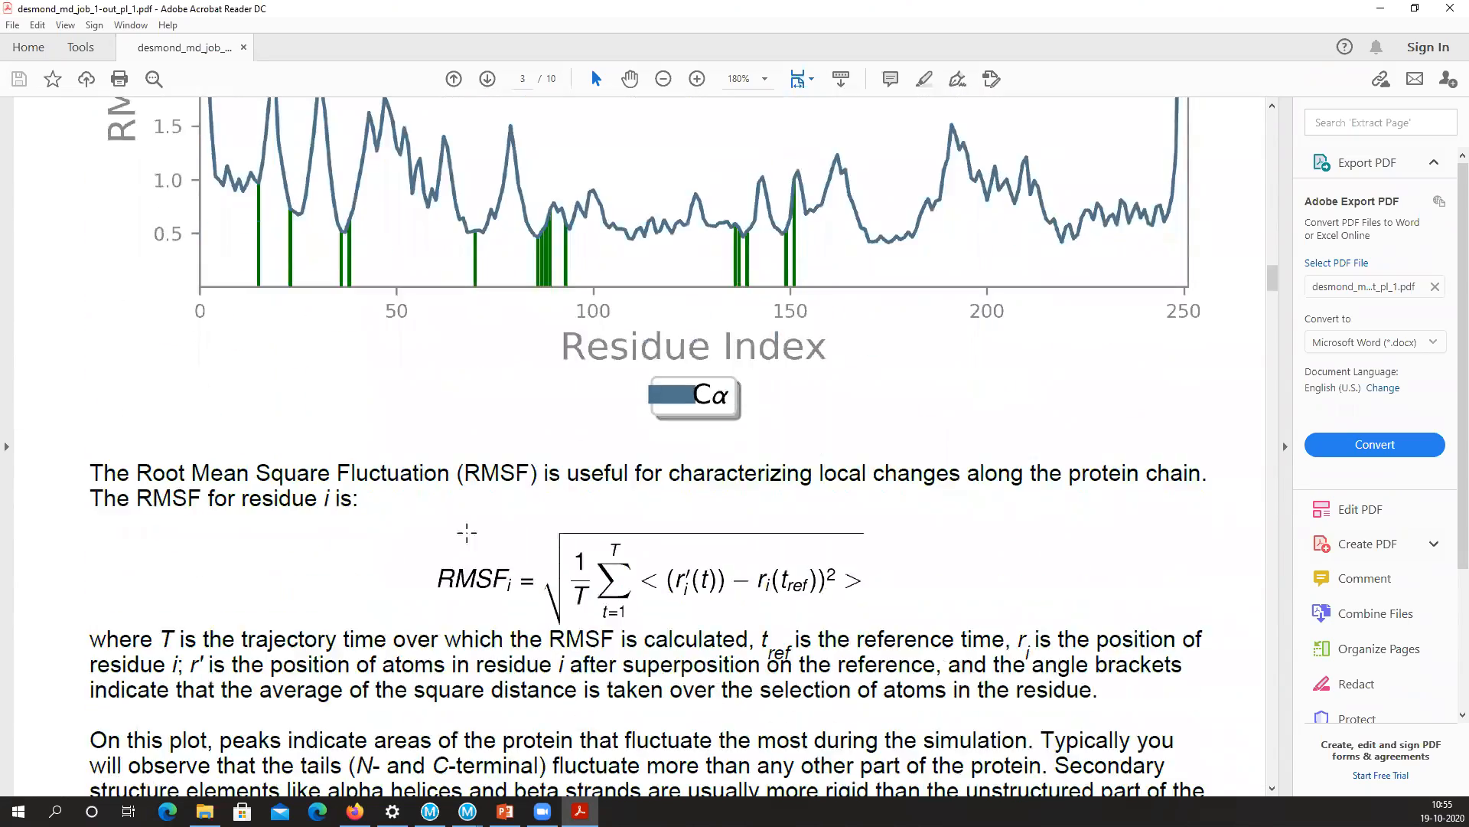
pyautogui.scroll(-12, 765, 492)
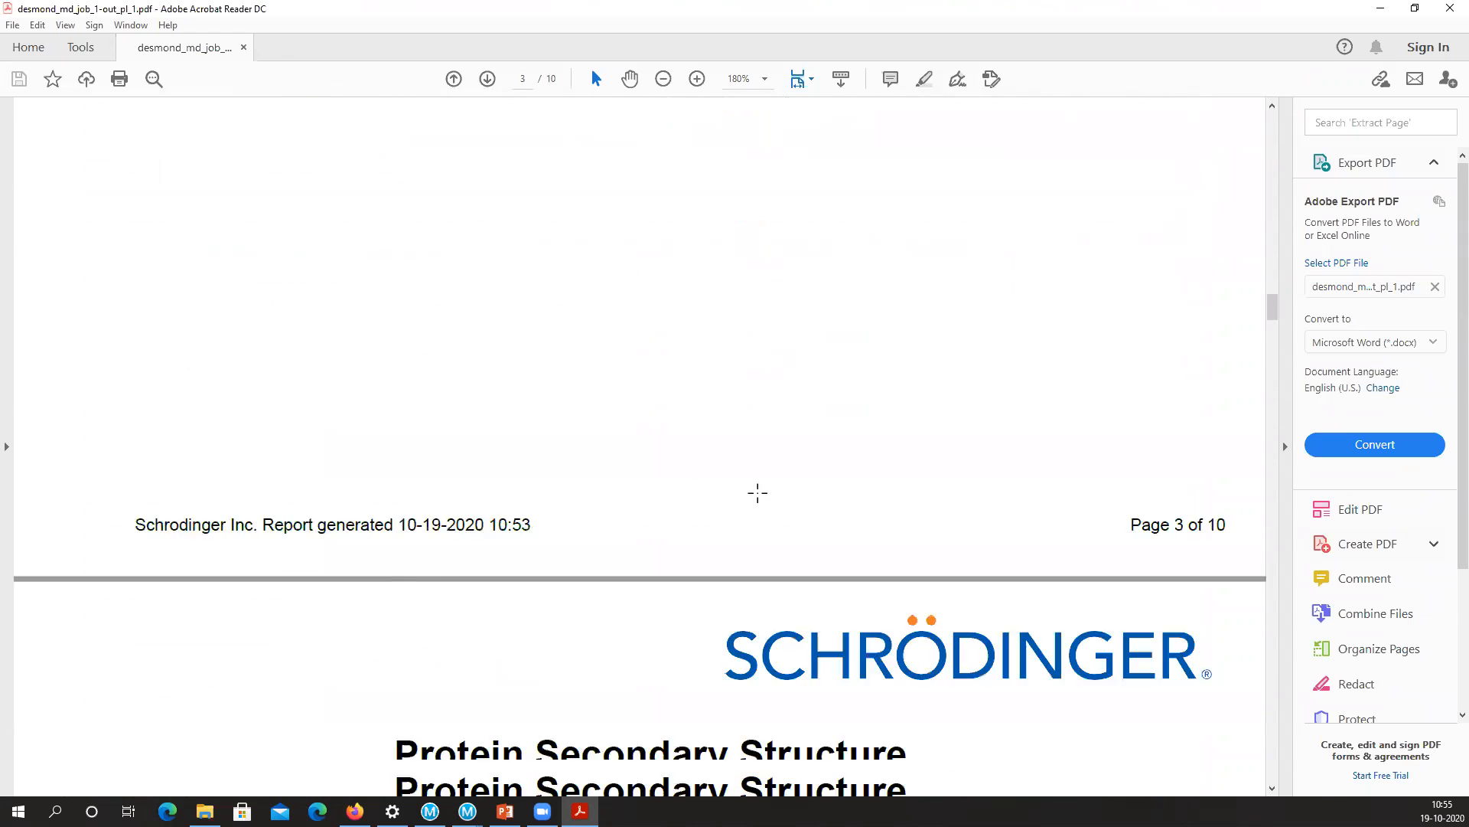
pyautogui.scroll(-14, 617, 480)
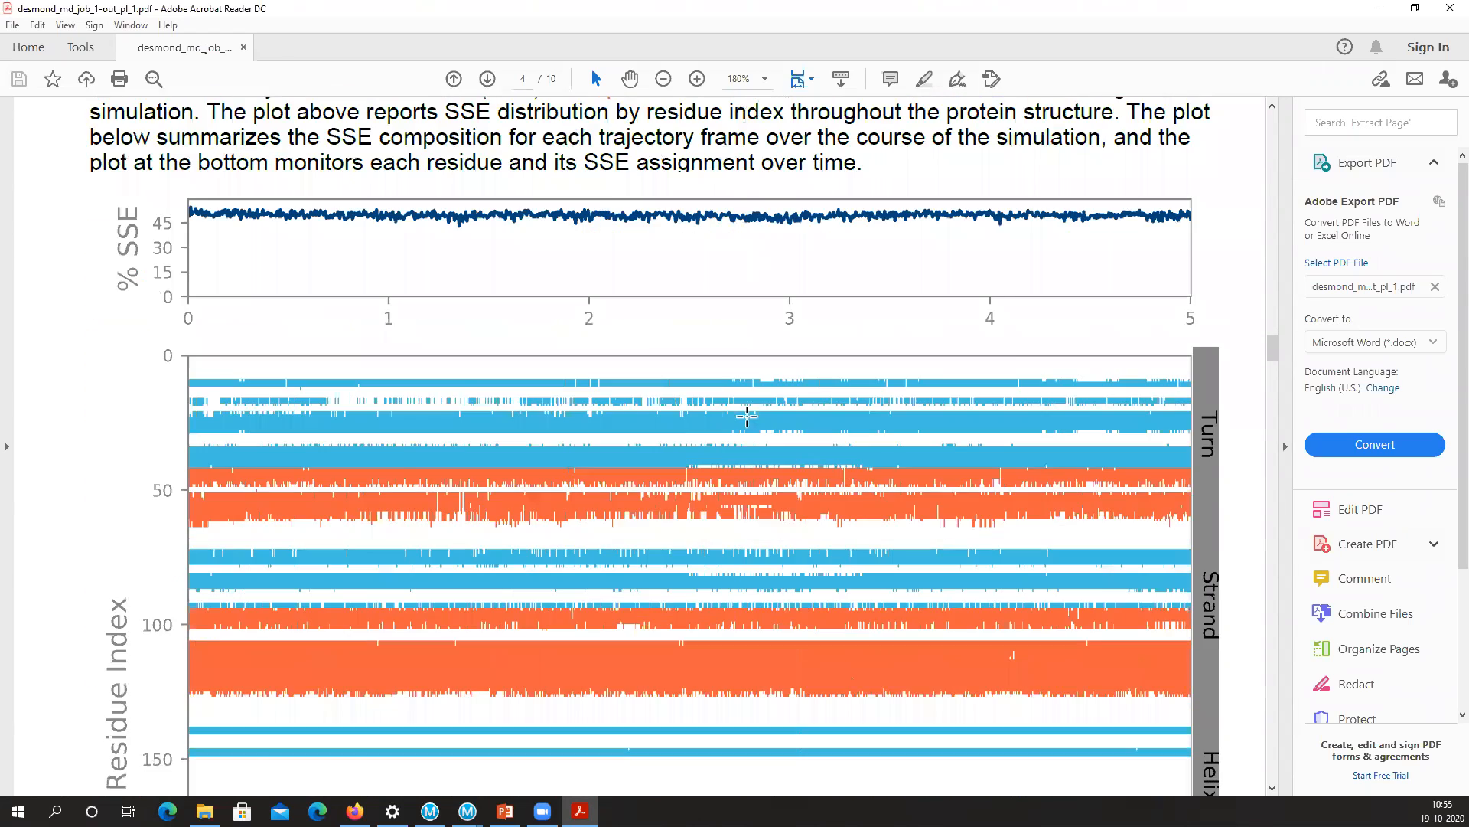
pyautogui.scroll(-12, 701, 423)
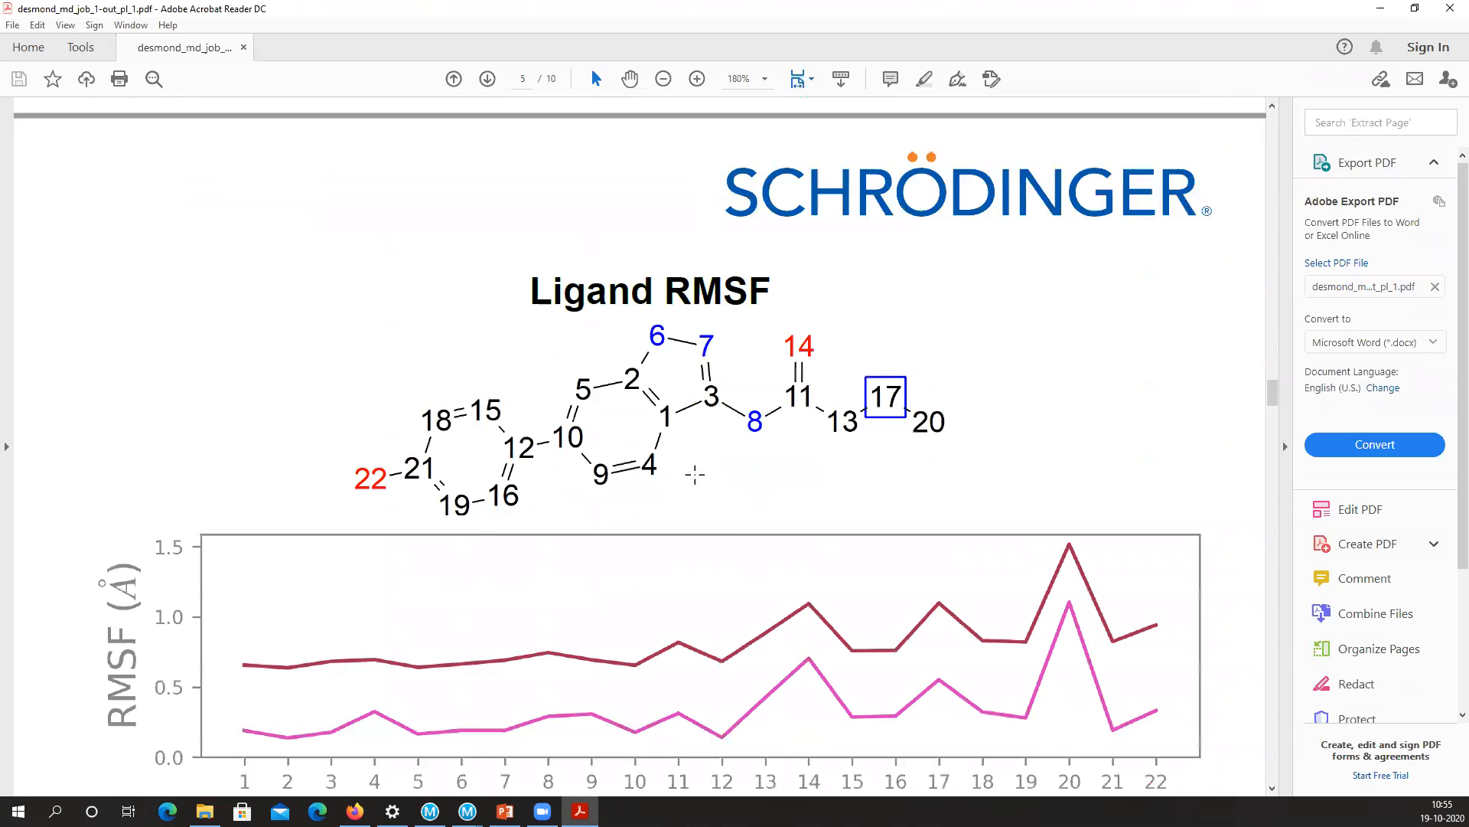
pyautogui.scroll(-14, 669, 435)
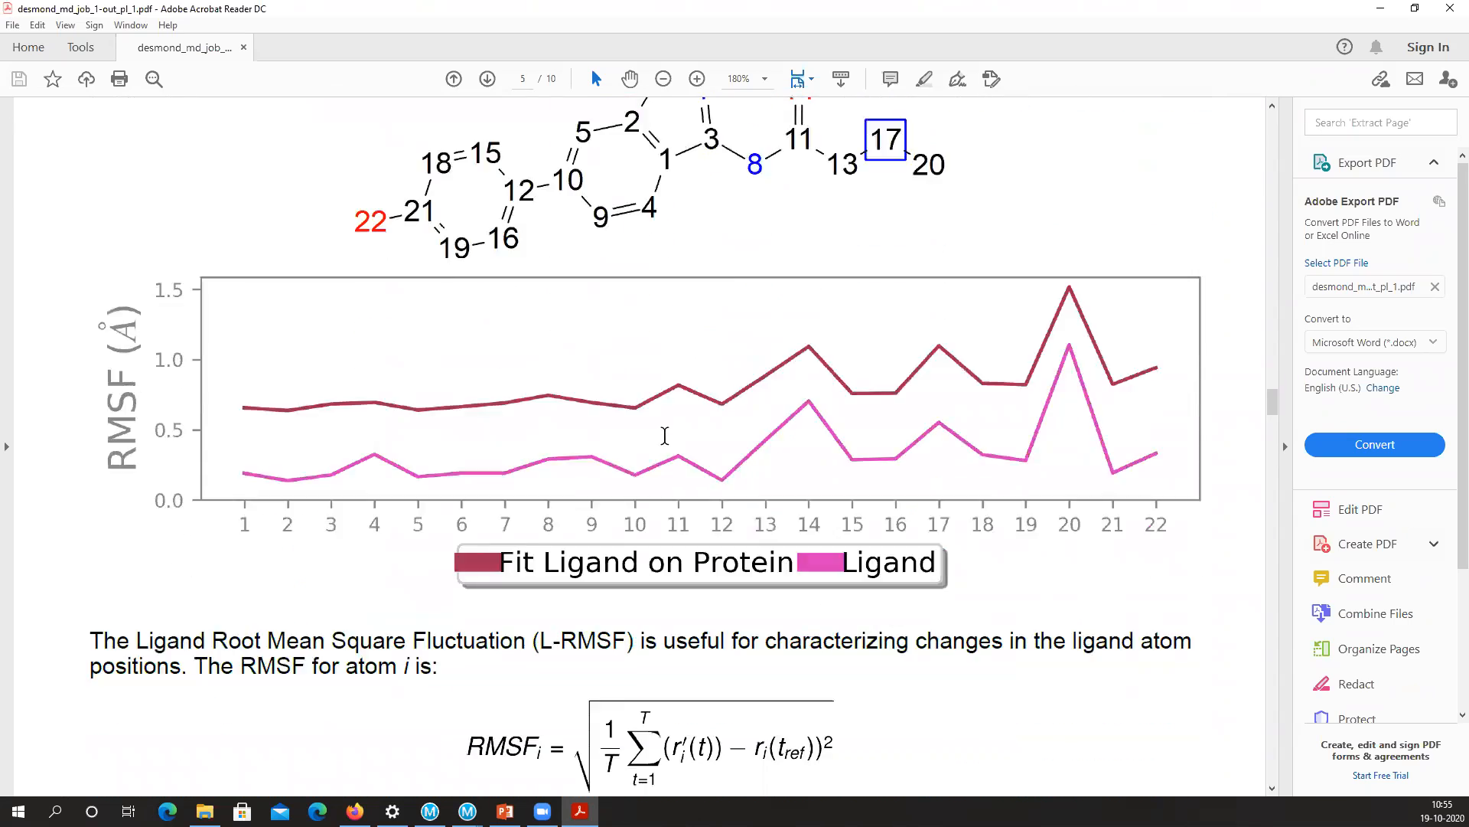
# Review the report's Protein-Ligand Contacts pages, covering the interaction type definitions and the per-residue contact timeline.
pyautogui.scroll(-14, 663, 447)
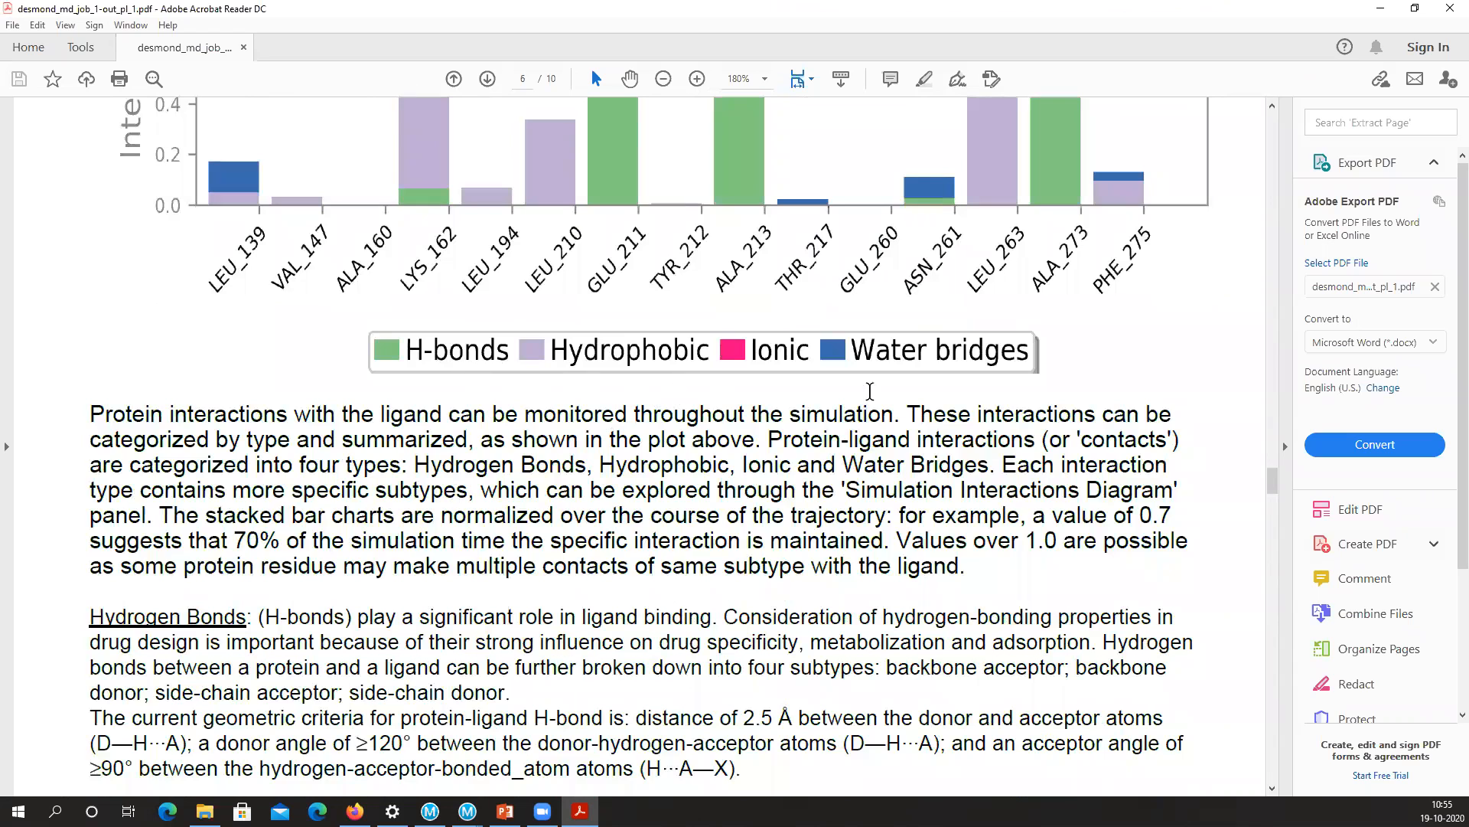
pyautogui.scroll(-2, 391, 392)
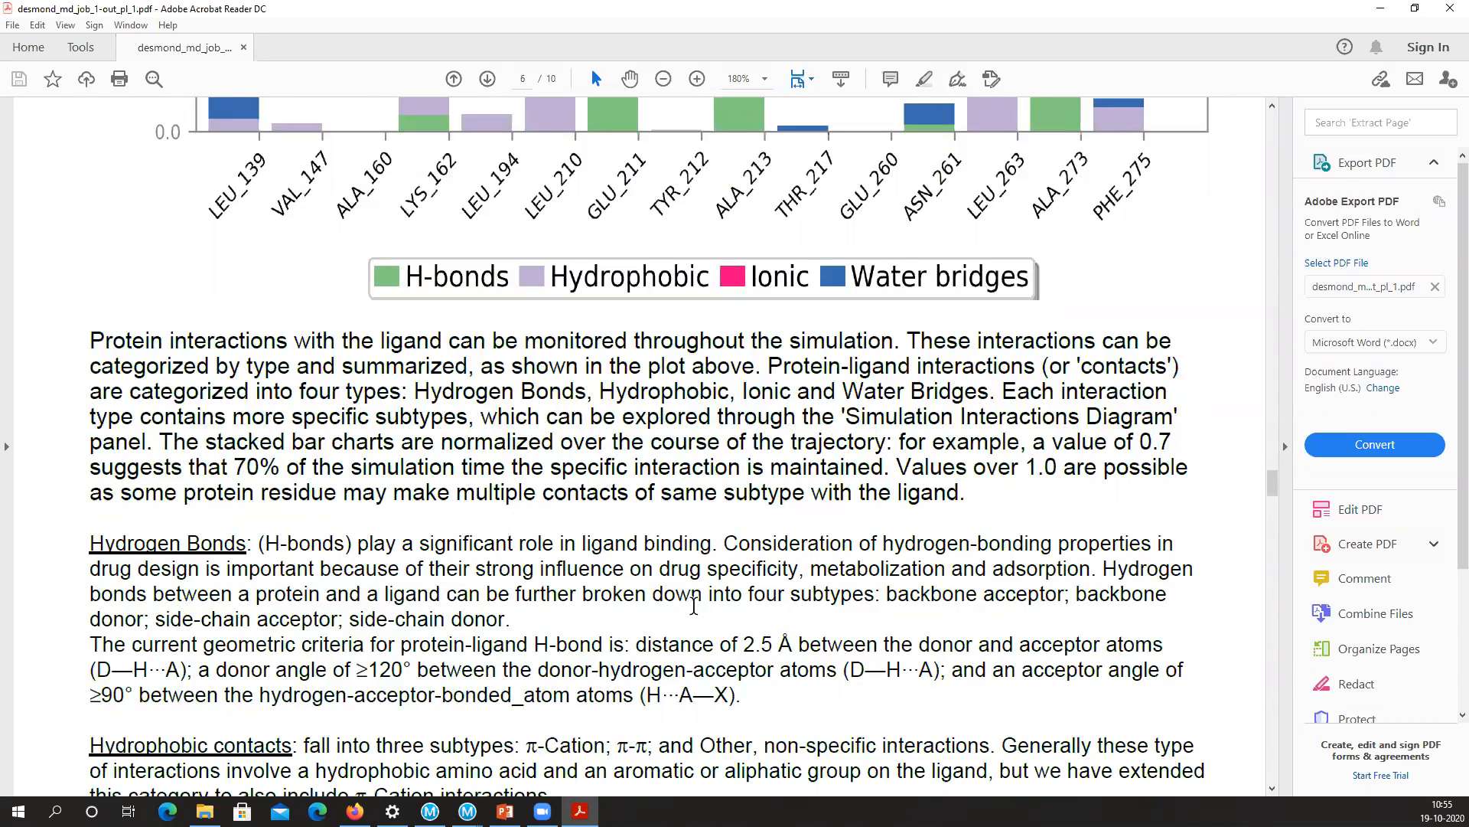
pyautogui.scroll(-7, 532, 476)
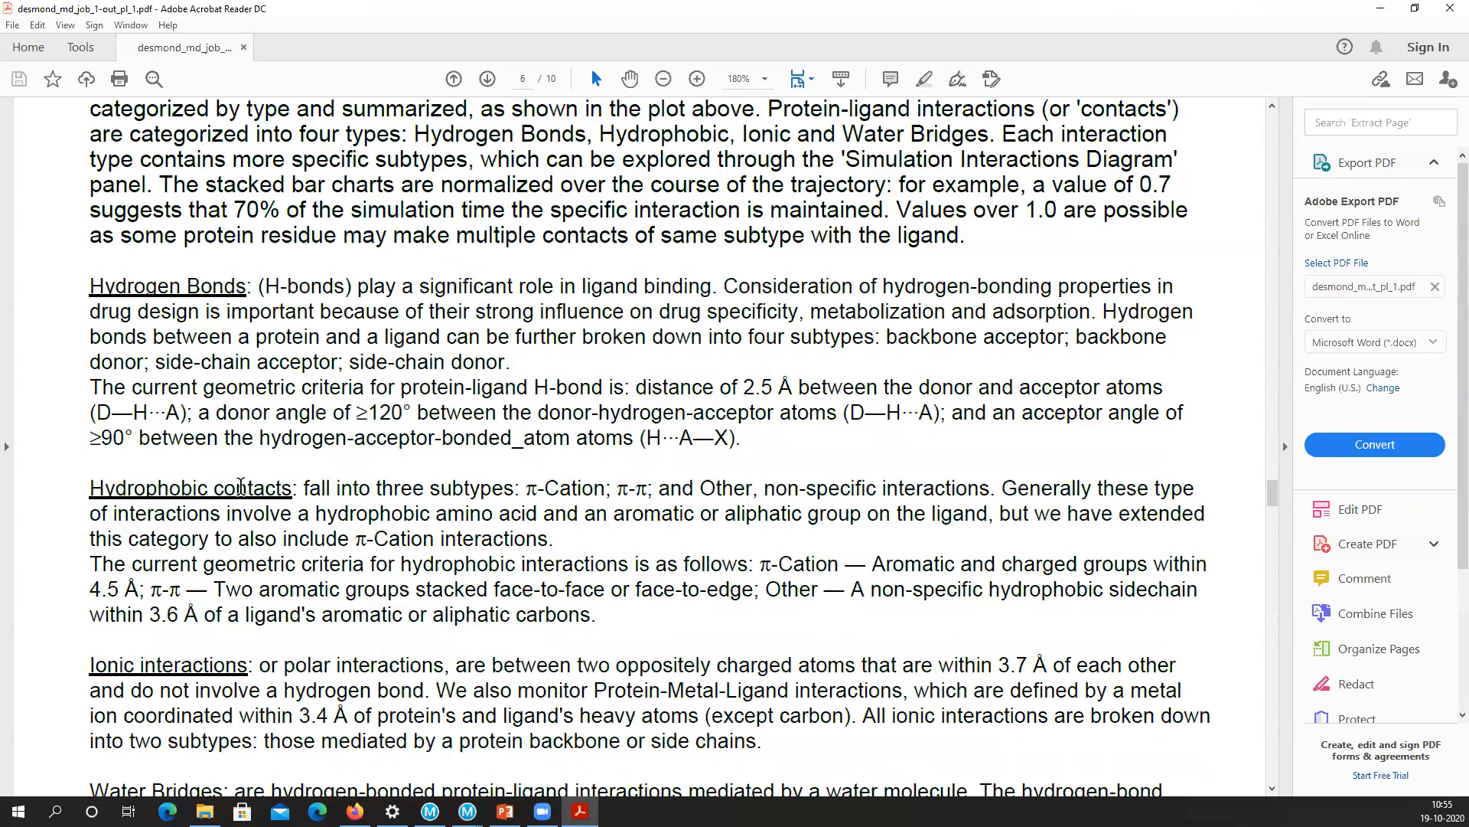
pyautogui.scroll(-8, 627, 455)
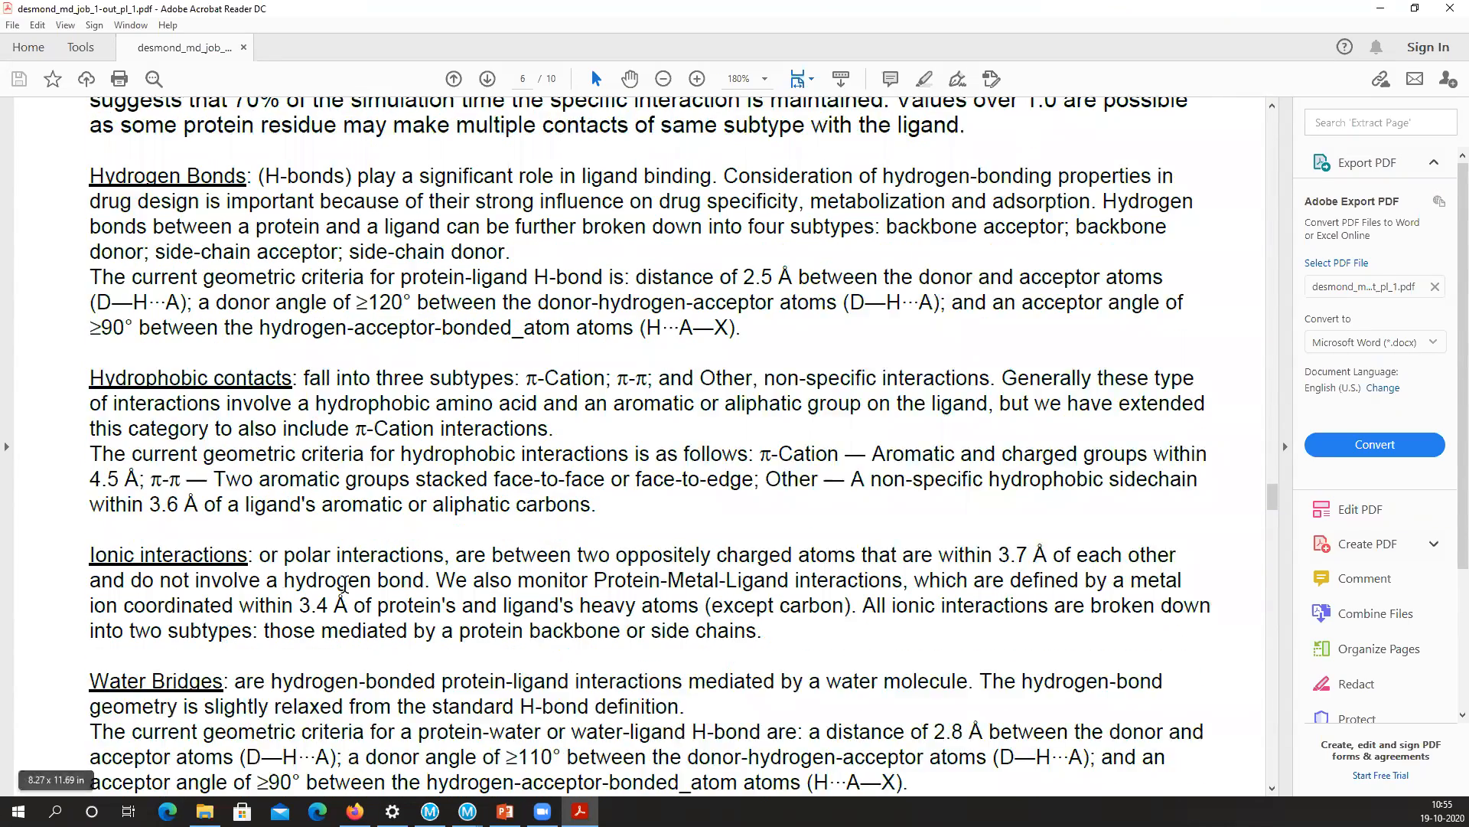
pyautogui.scroll(-16, 627, 455)
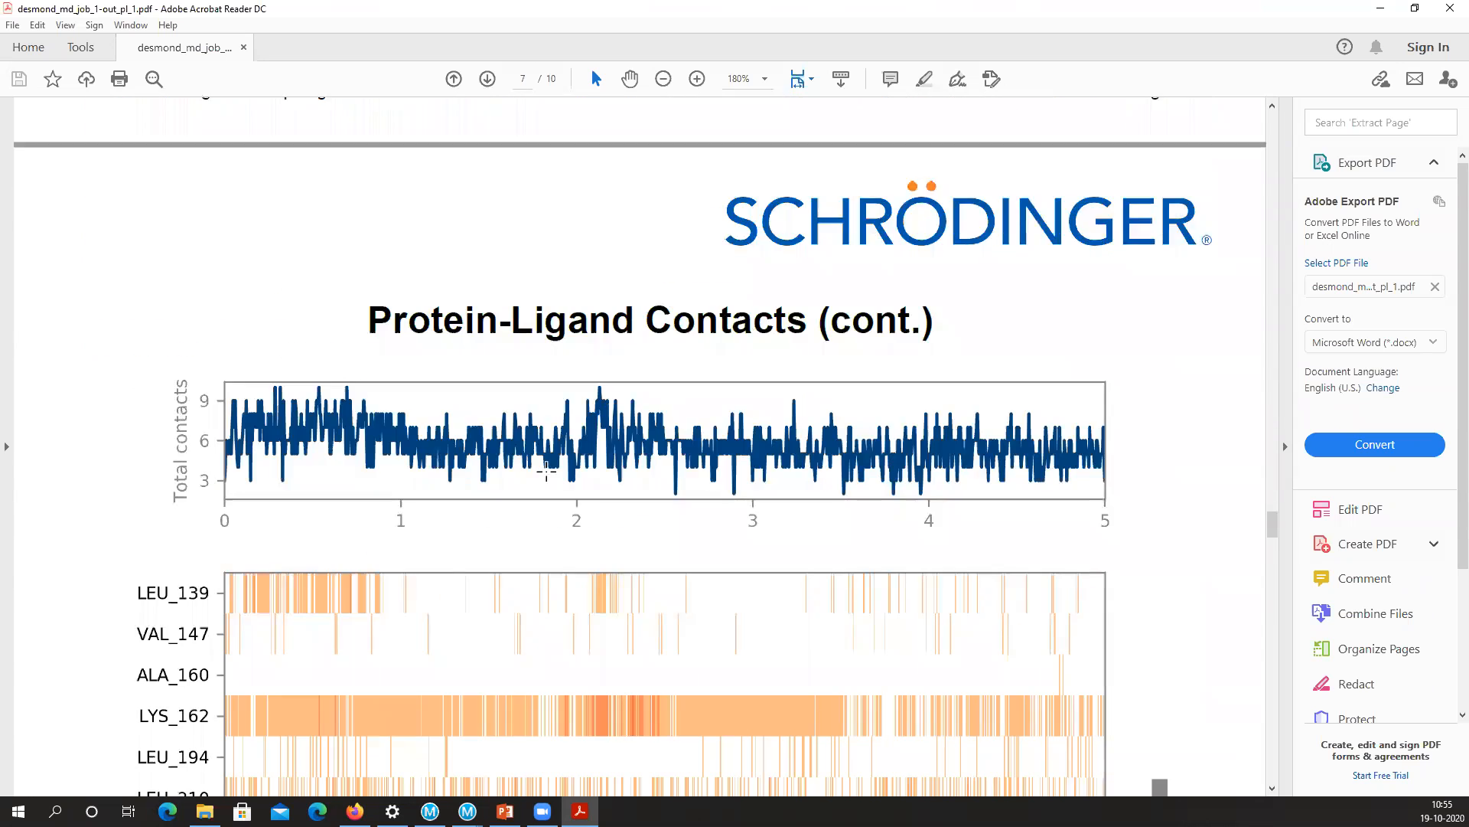
pyautogui.scroll(-6, 737, 285)
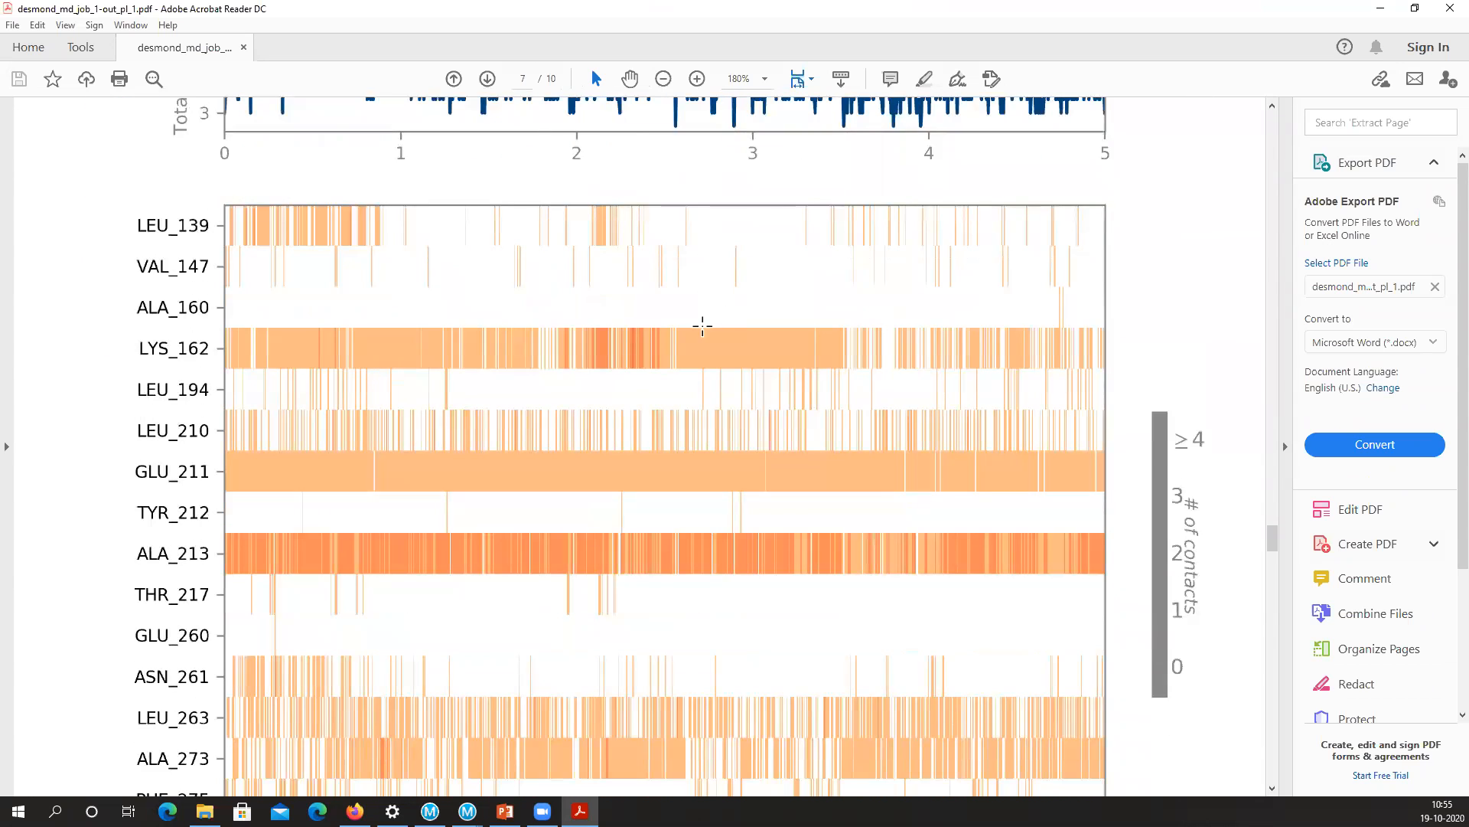
pyautogui.scroll(-20, 745, 370)
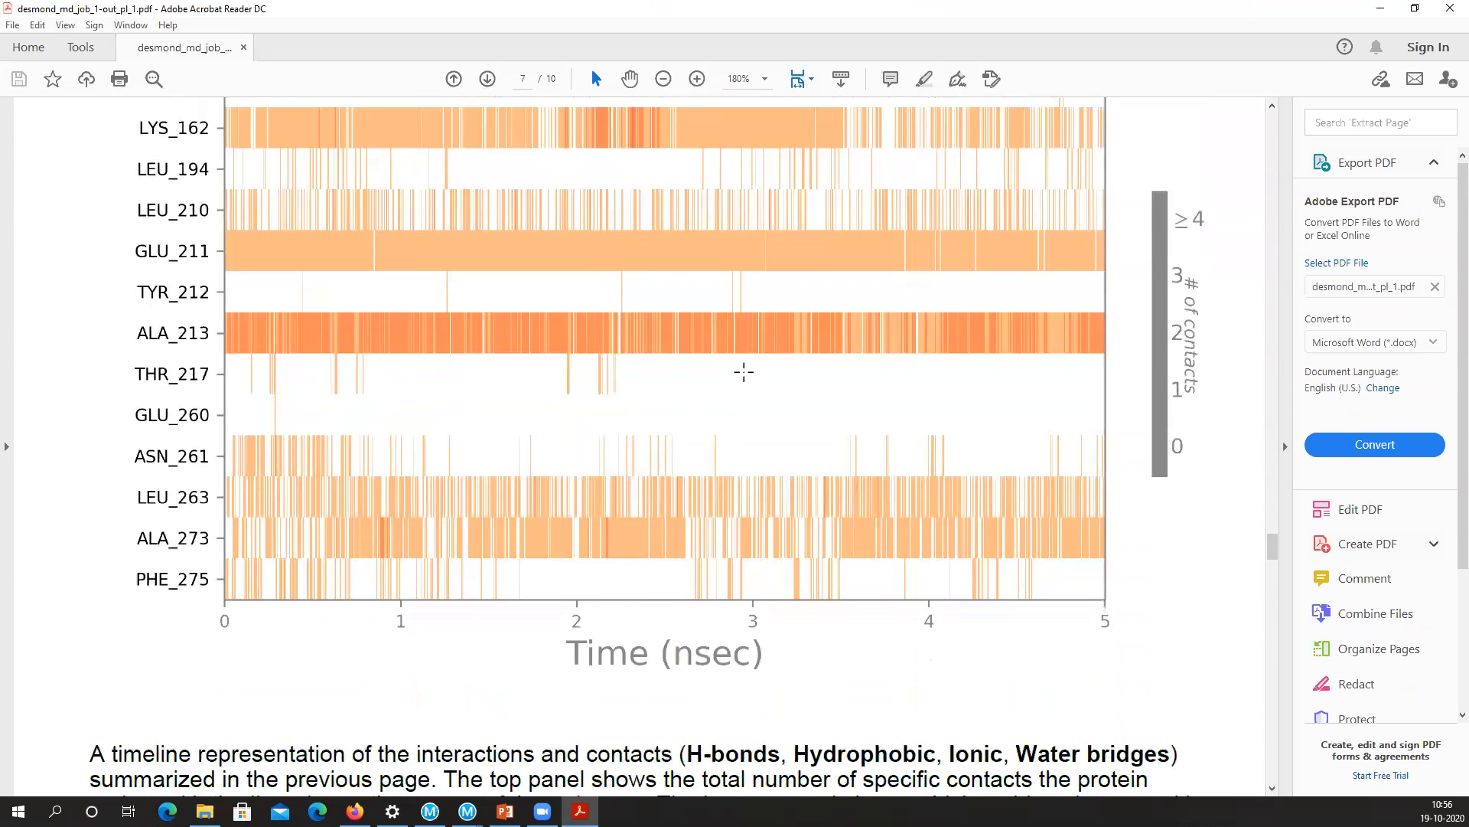
# Examine the Ligand-Protein Contacts, Ligand Torsion Profile and Ligand Properties pages, and close the report and File Explorer.
pyautogui.scroll(-10, 740, 388)
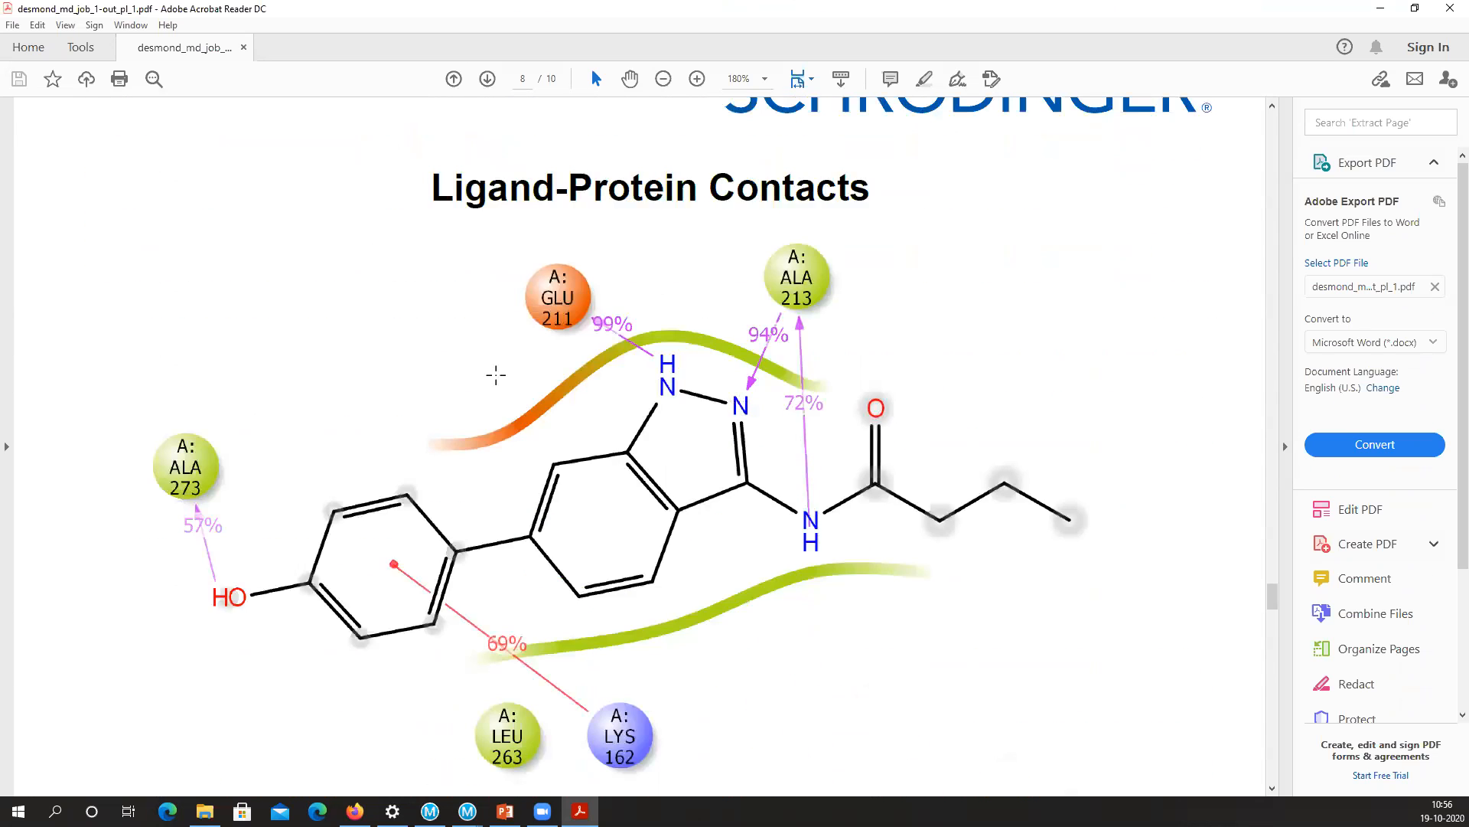
pyautogui.scroll(-20, 695, 475)
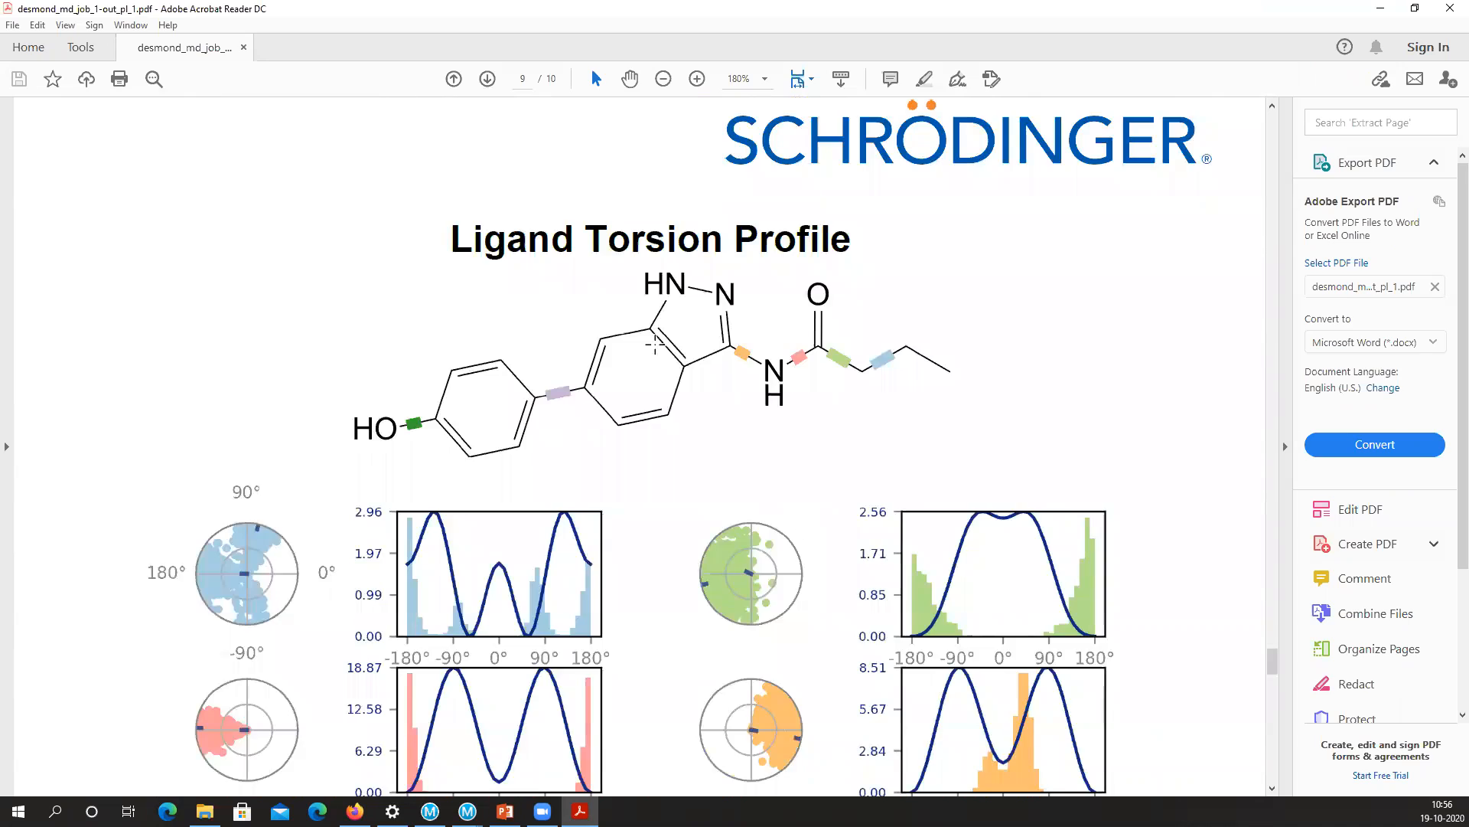
pyautogui.scroll(-10, 800, 371)
pyautogui.scroll(-15, 684, 391)
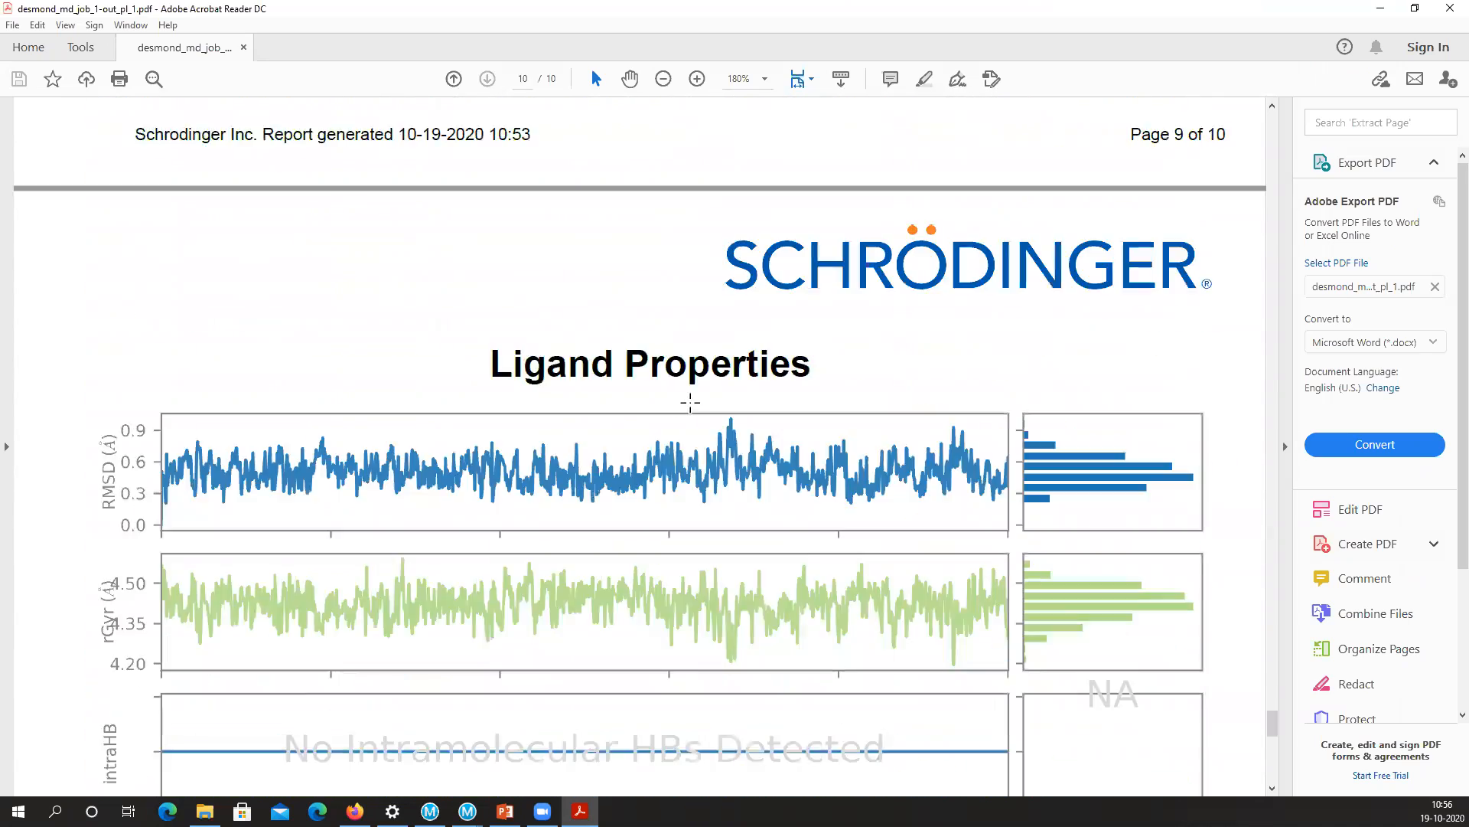
pyautogui.scroll(-3, 752, 414)
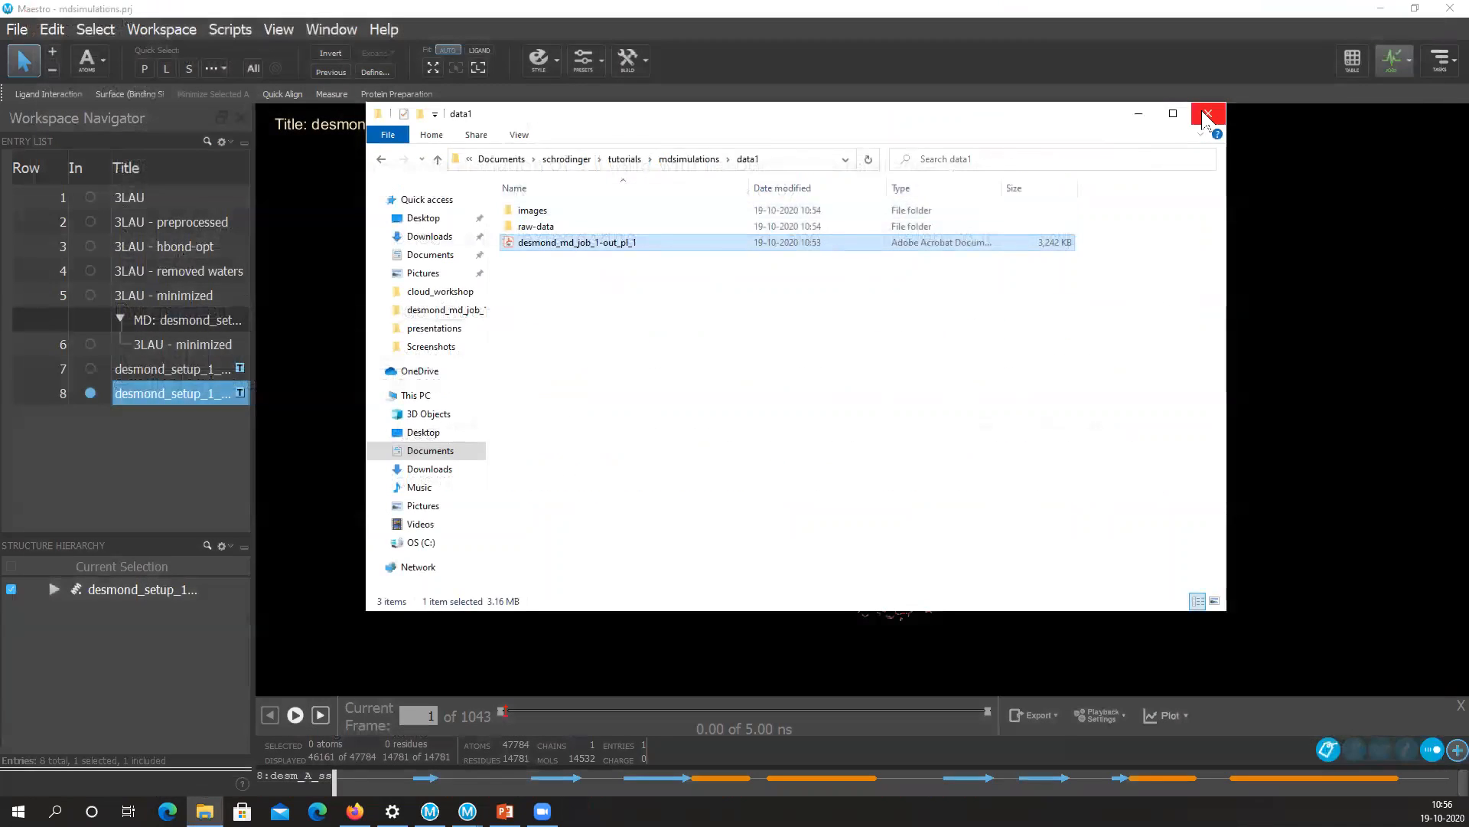
pyautogui.click(1208, 114)
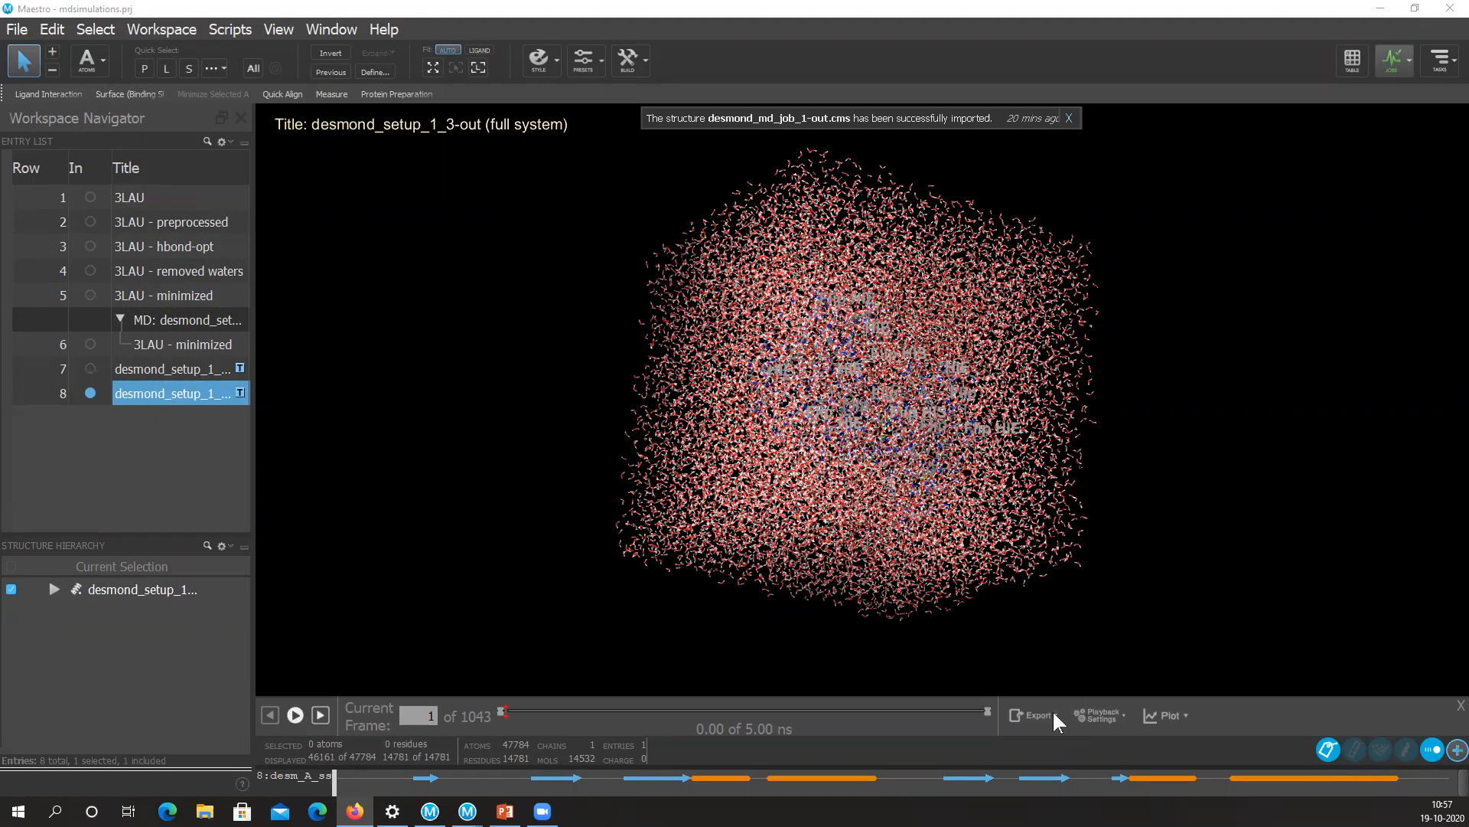
pyautogui.press('ctrl')
pyautogui.press('ctrl')
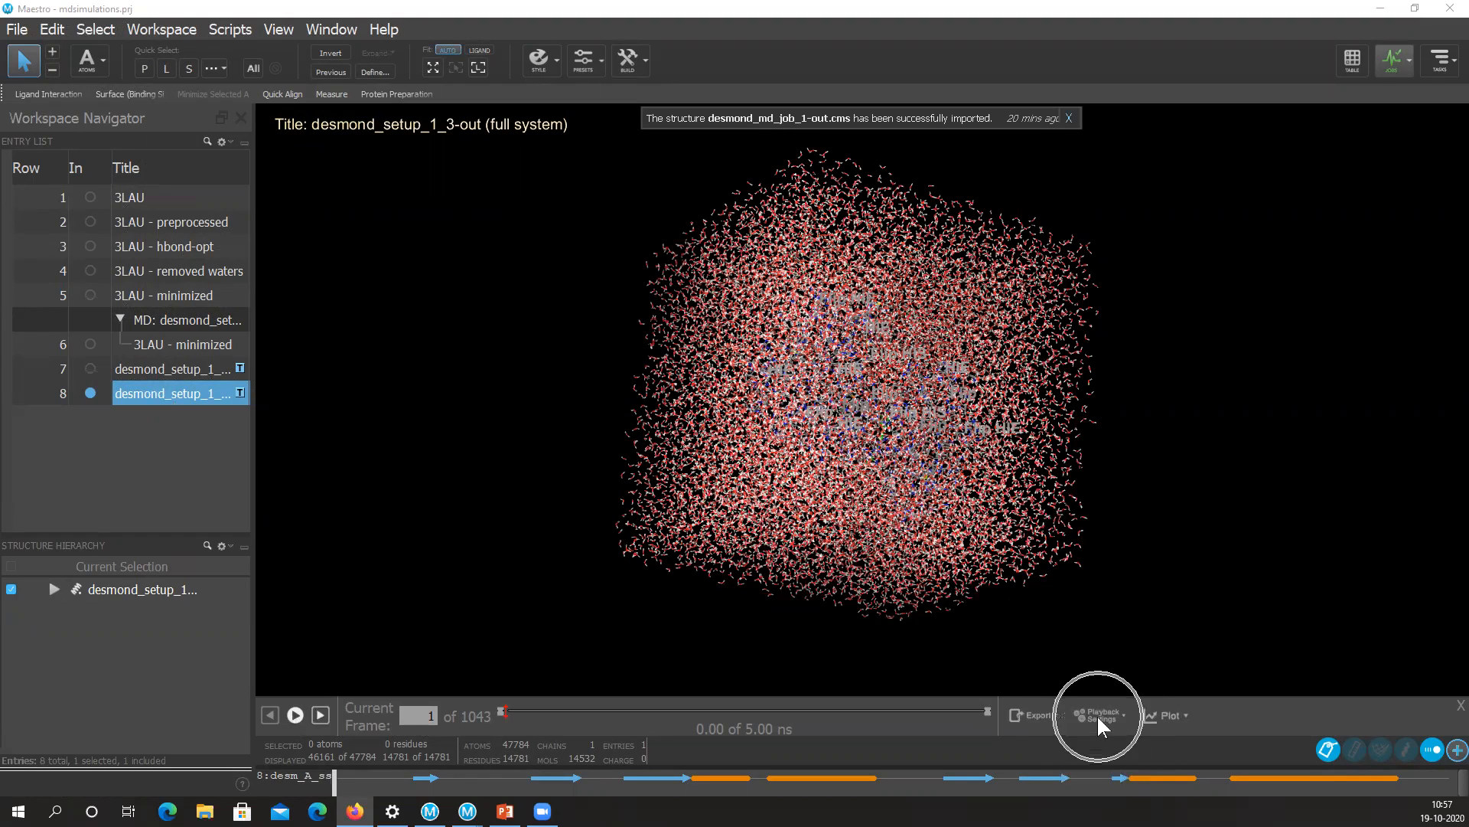
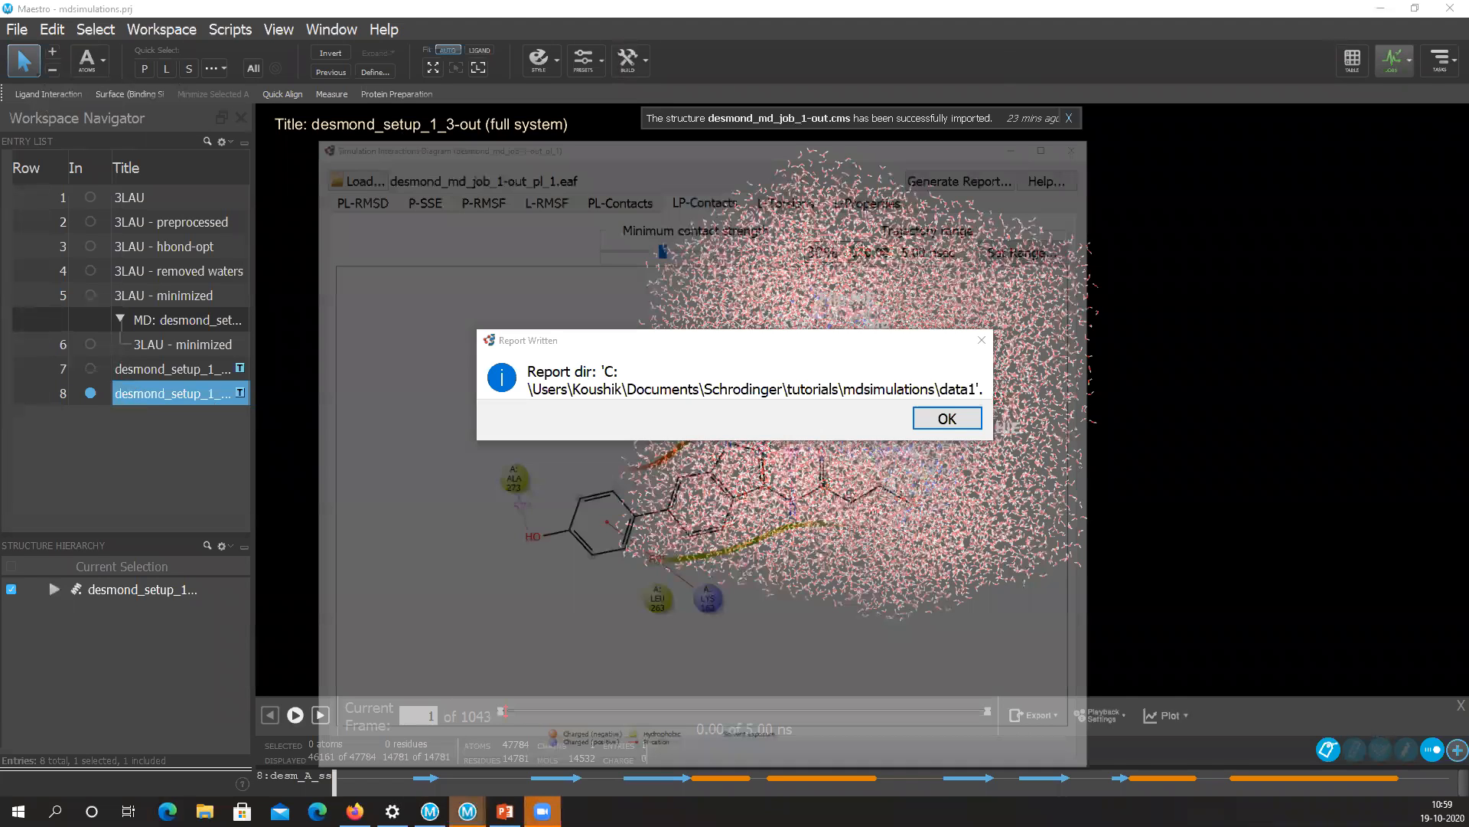
# Dismiss the Report Written message.
pyautogui.click(949, 419)
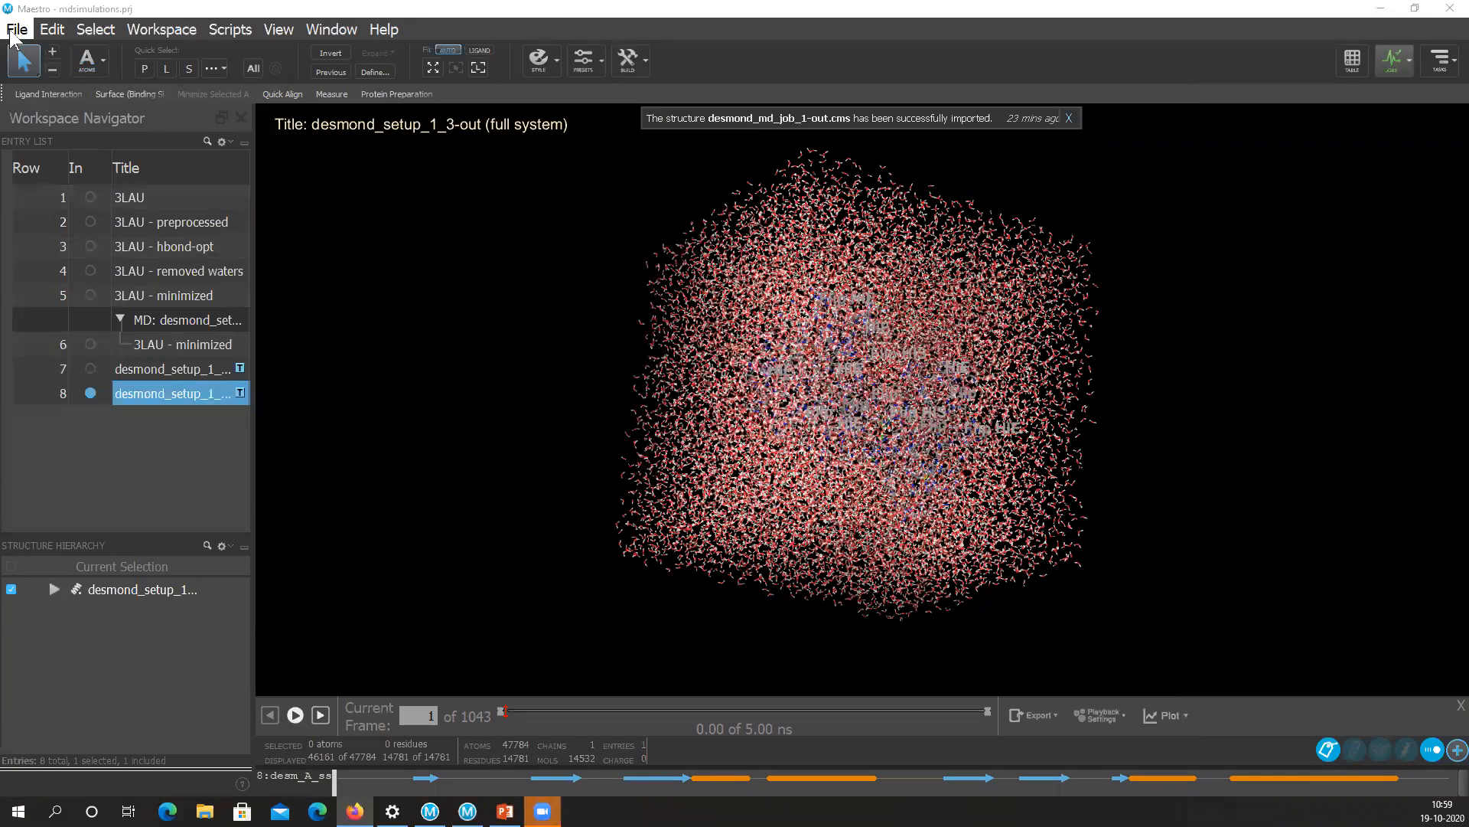
pyautogui.click(16, 29)
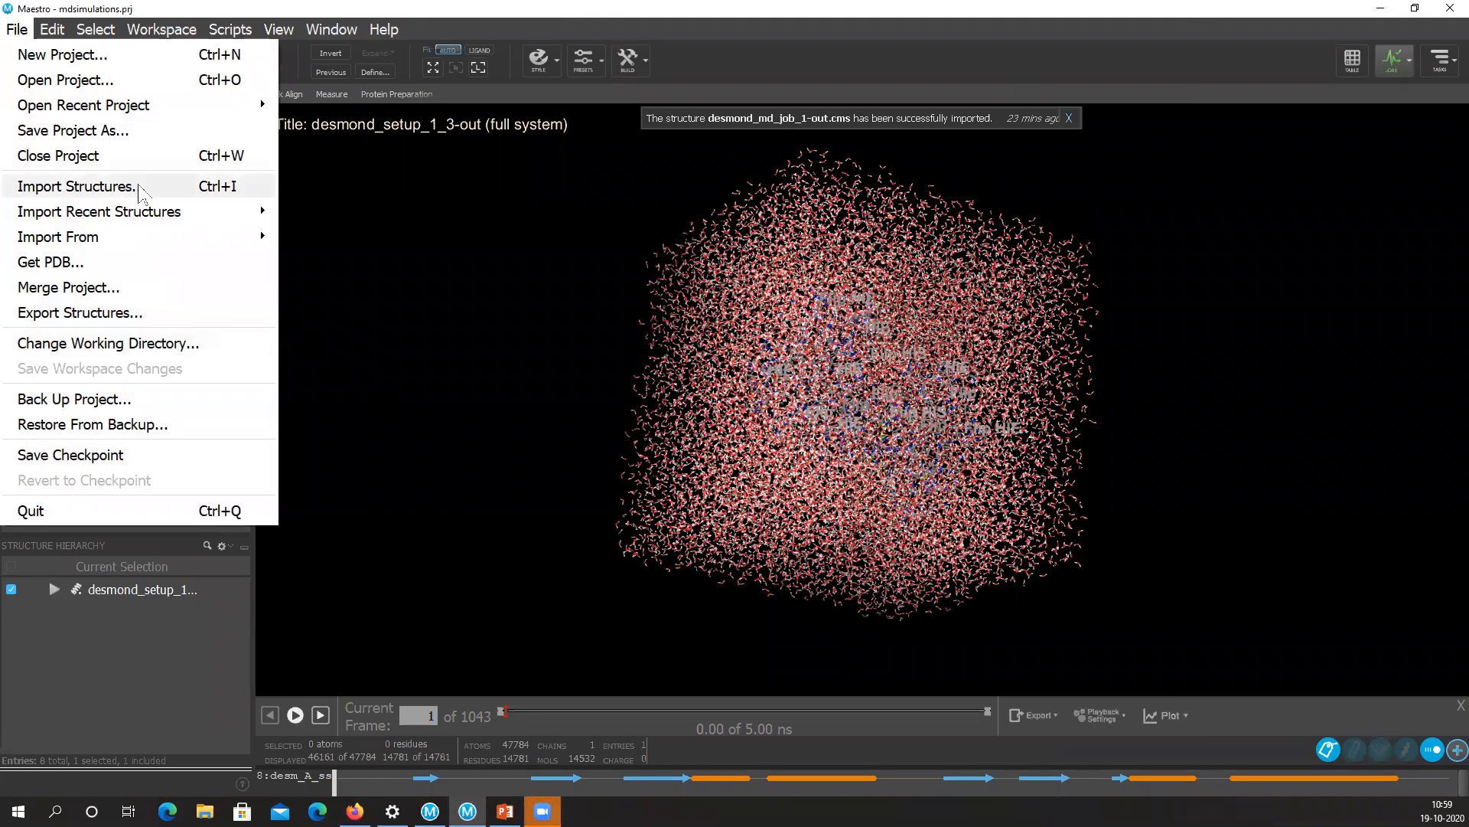
pyautogui.click(535, 257)
pyautogui.click(16, 29)
pyautogui.click(79, 193)
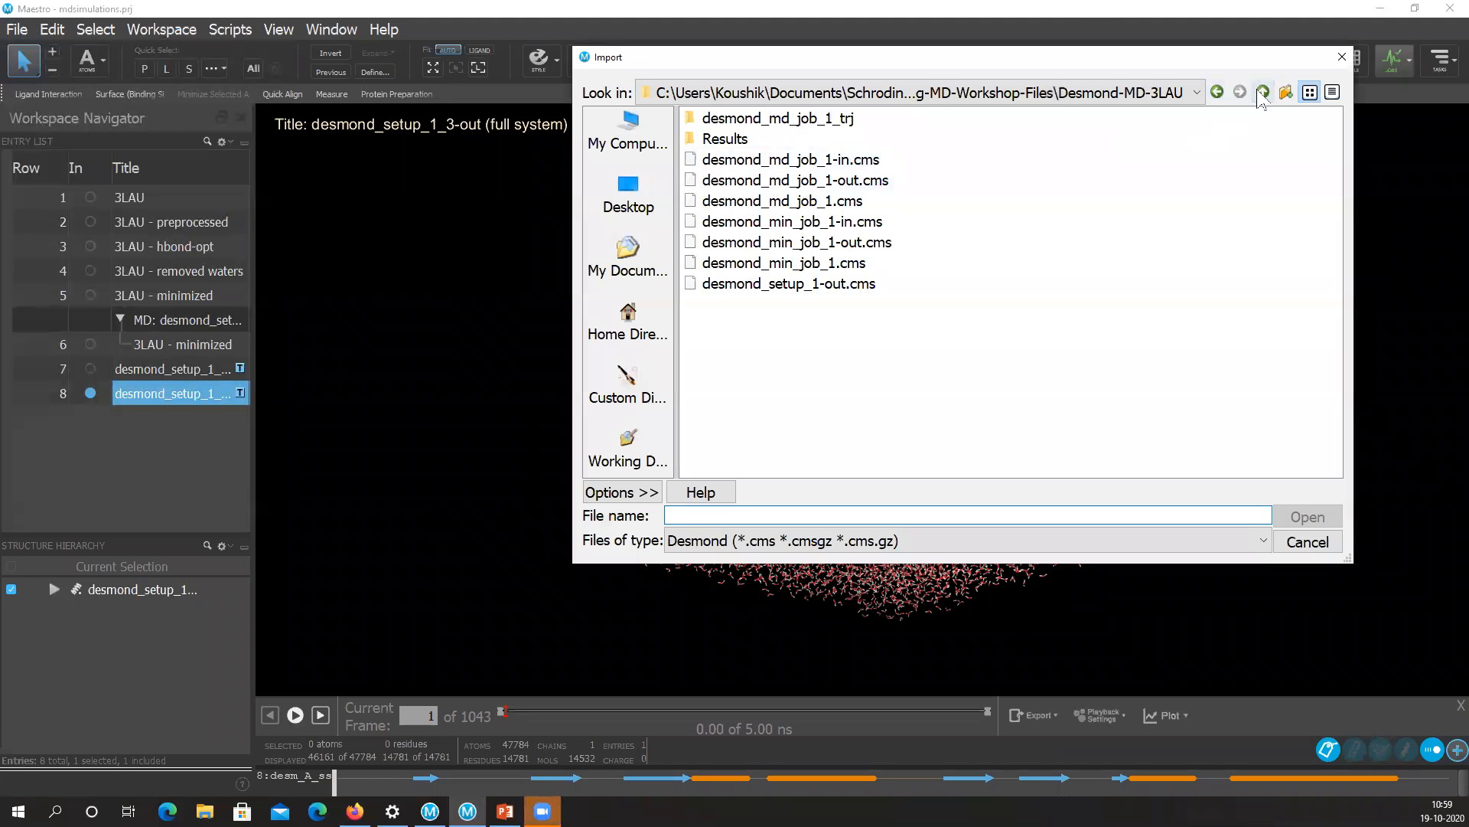
pyautogui.click(1261, 95)
pyautogui.click(1261, 95)
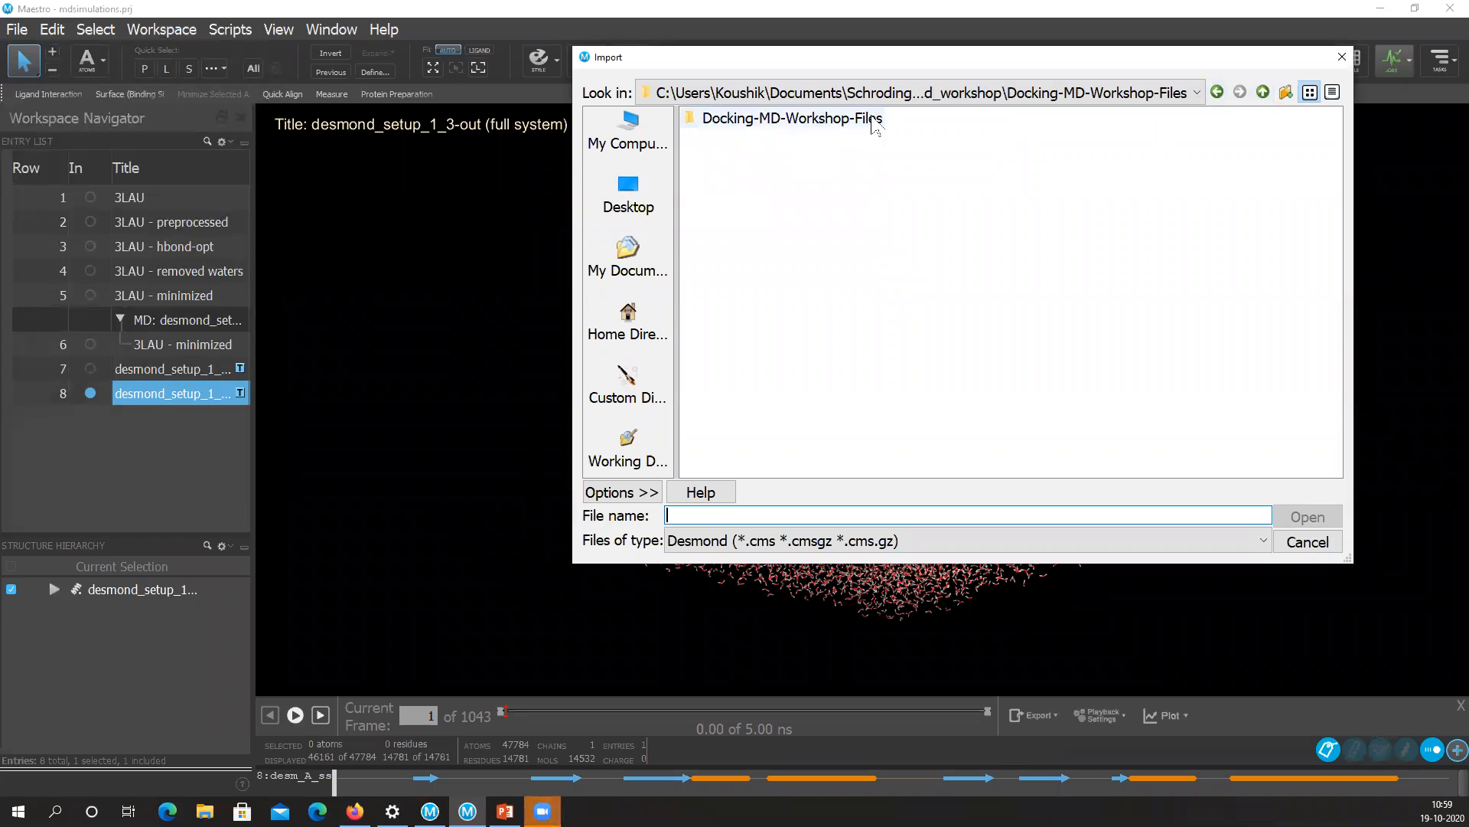
pyautogui.doubleClick(765, 118)
pyautogui.doubleClick(757, 136)
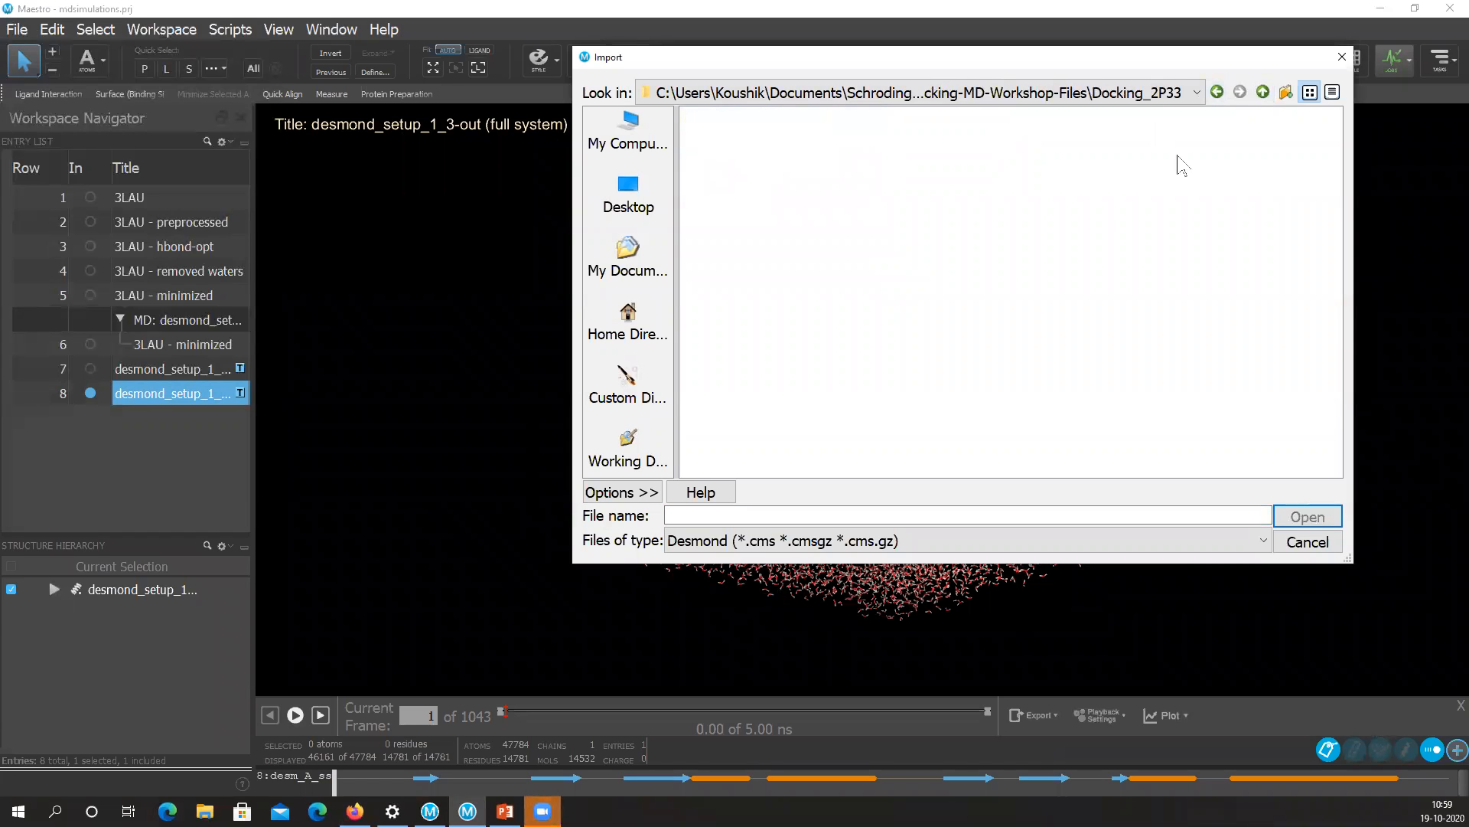
pyautogui.click(1261, 93)
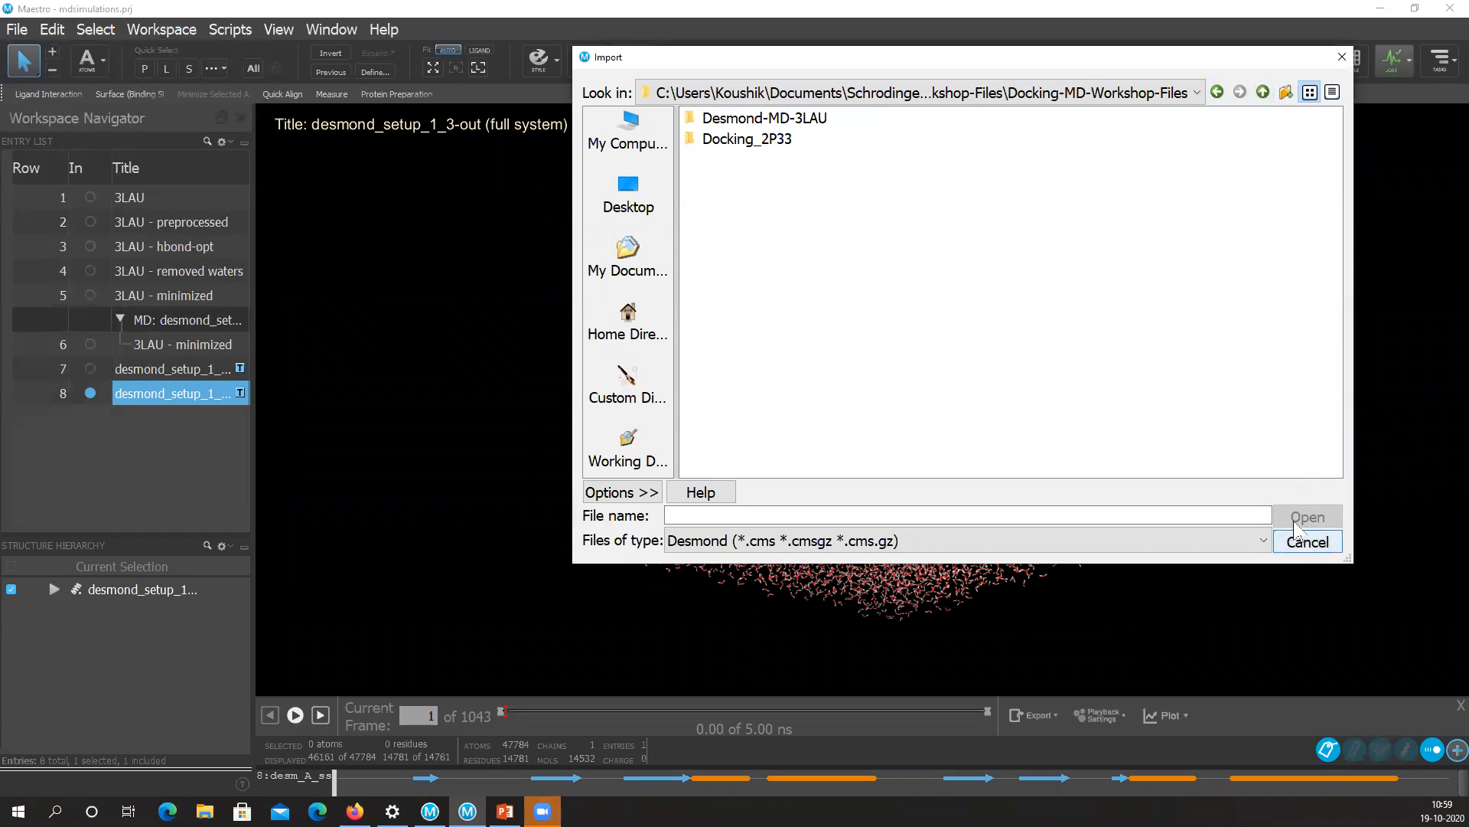
pyautogui.click(1262, 93)
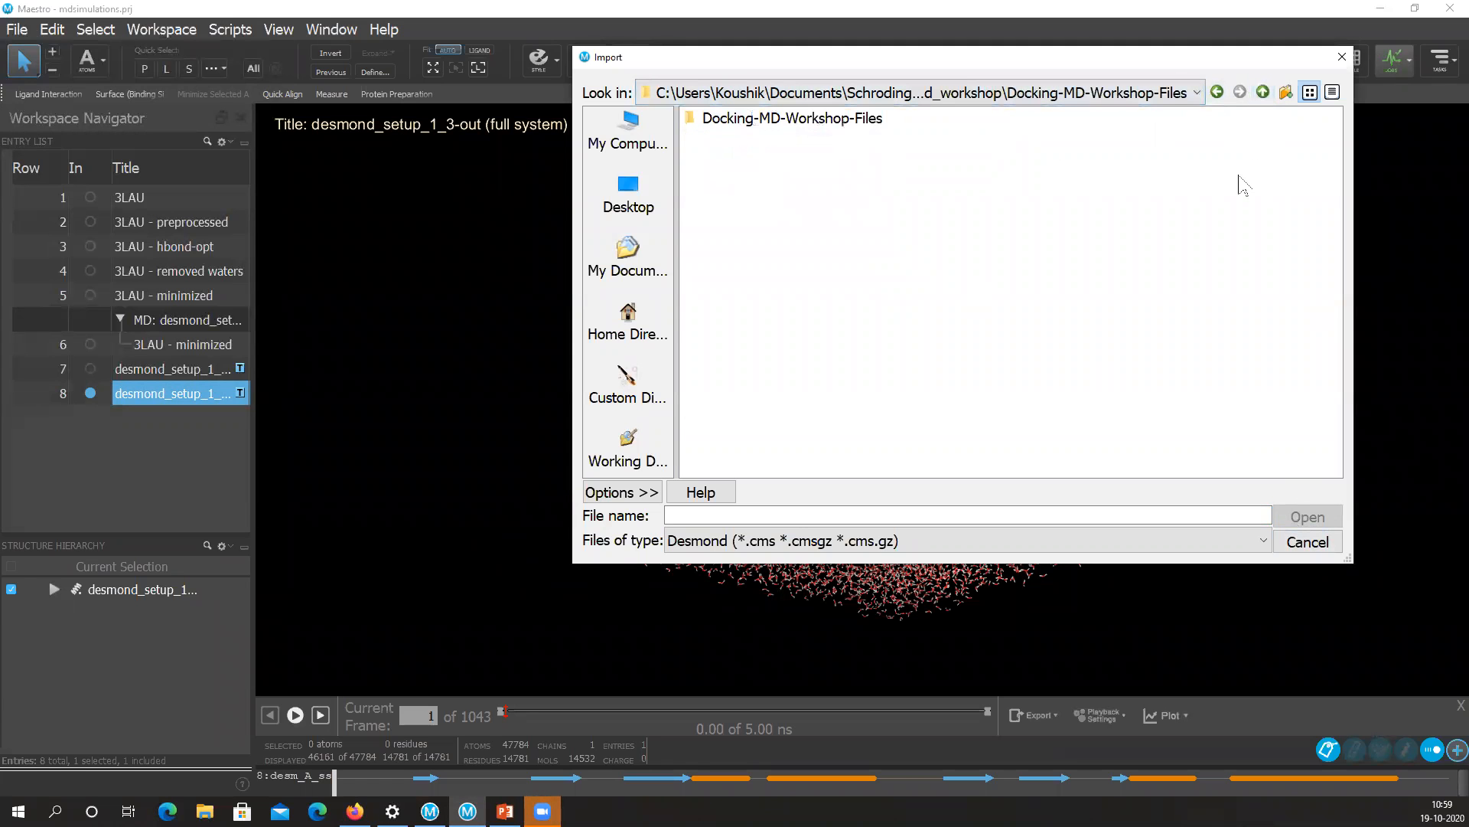
pyautogui.click(1293, 541)
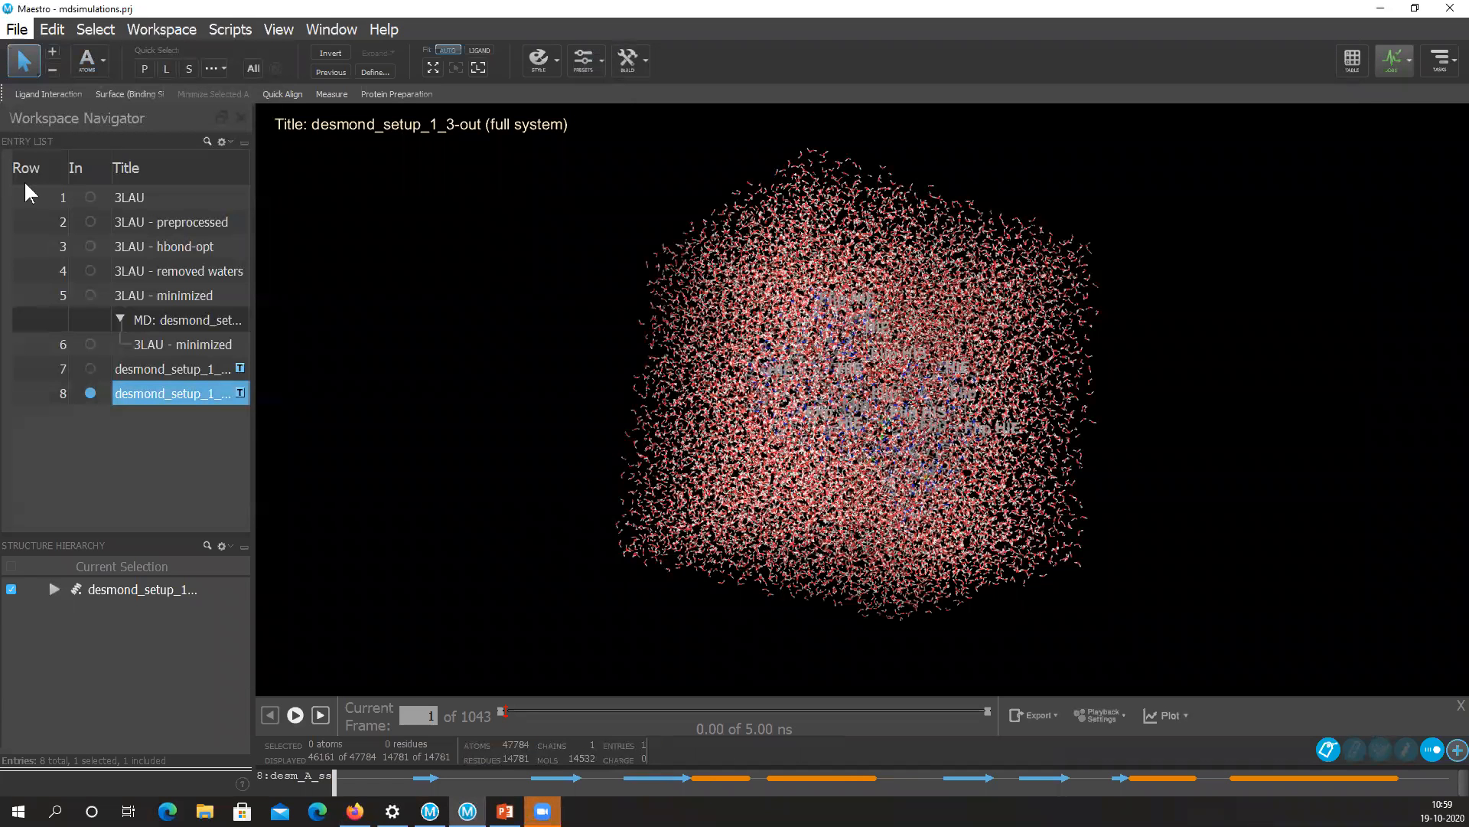
pyautogui.click(17, 29)
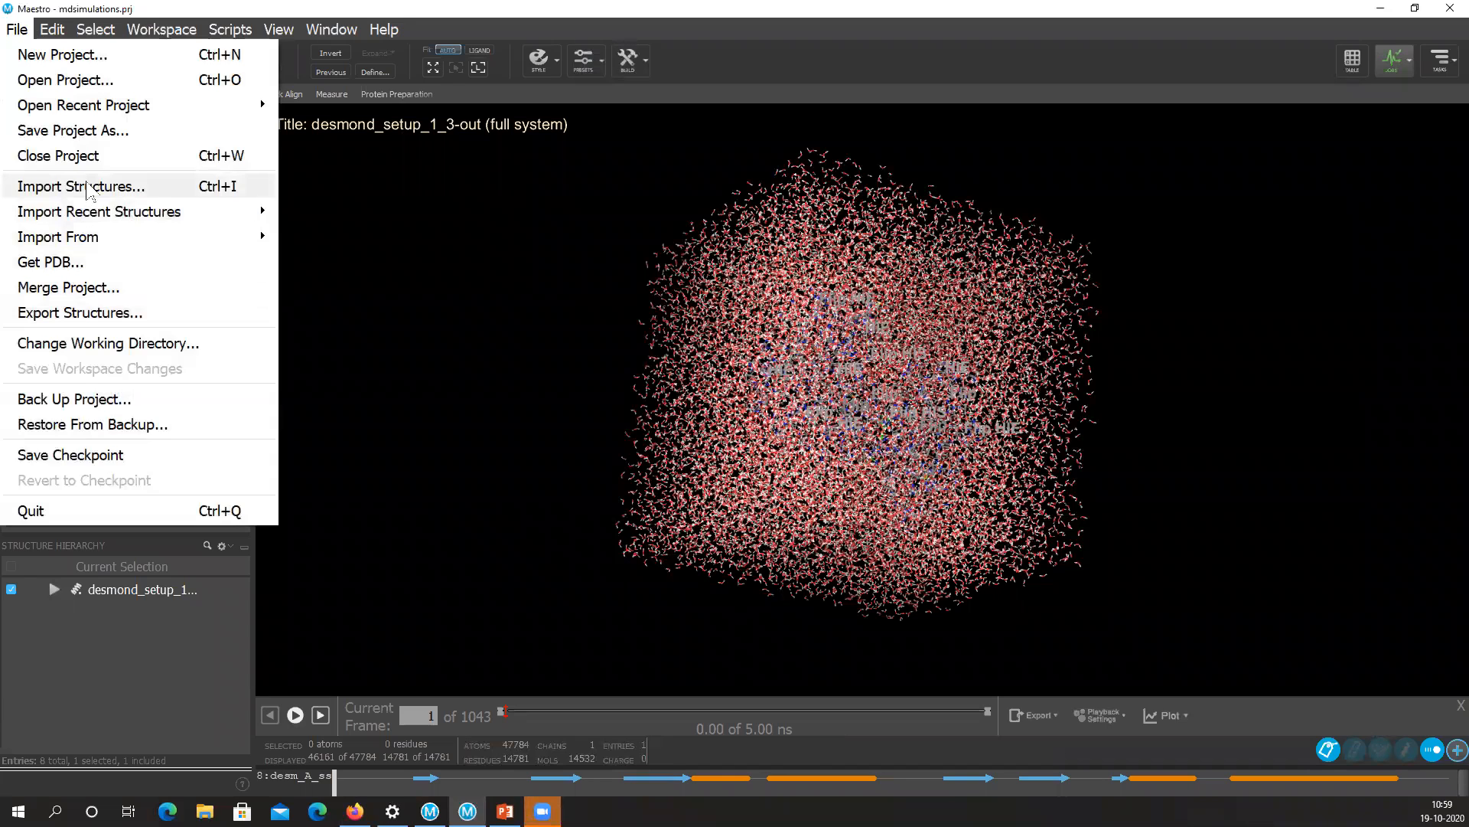
pyautogui.click(88, 186)
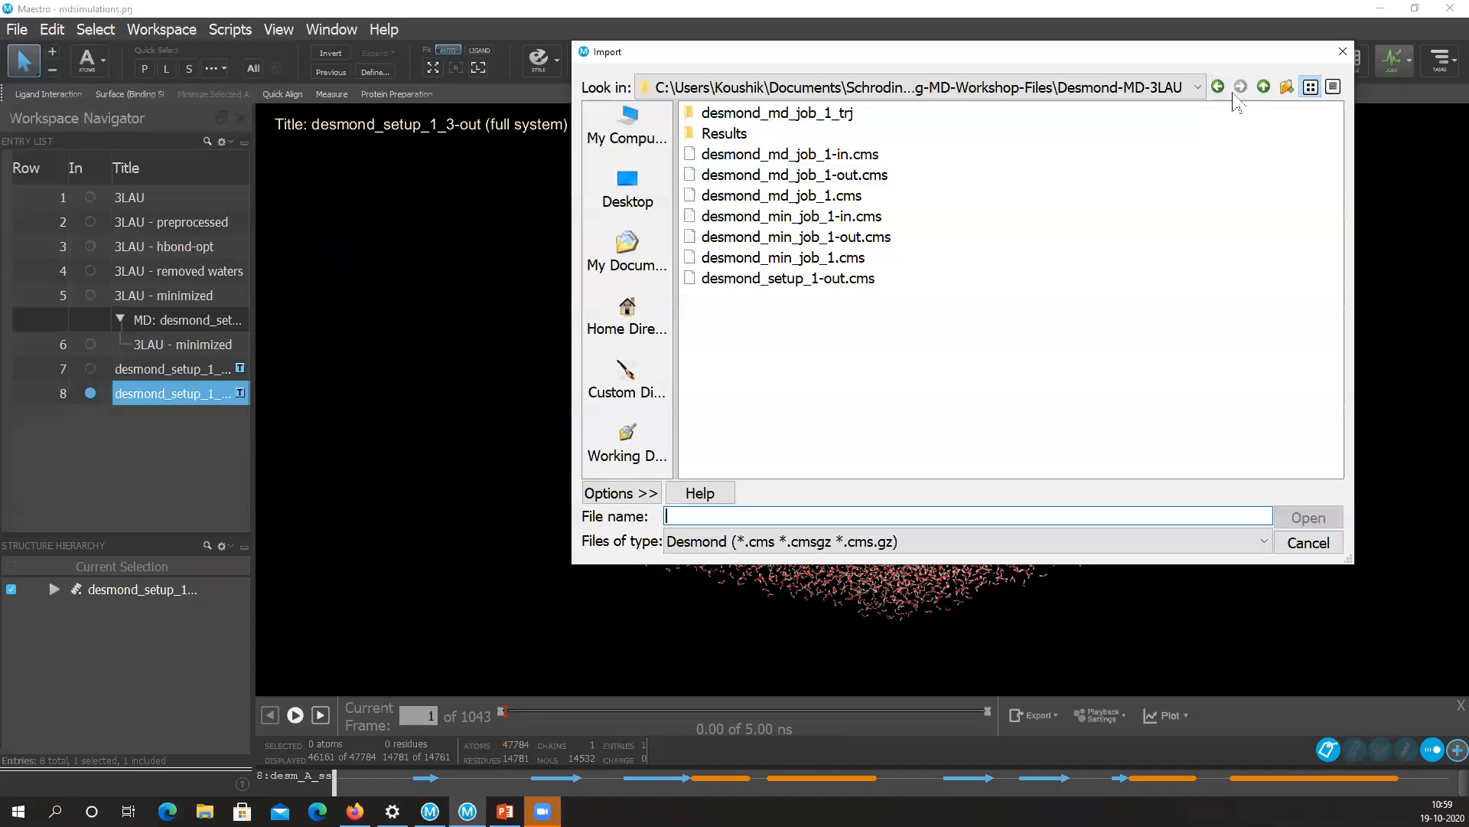
pyautogui.click(1264, 86)
pyautogui.doubleClick(781, 133)
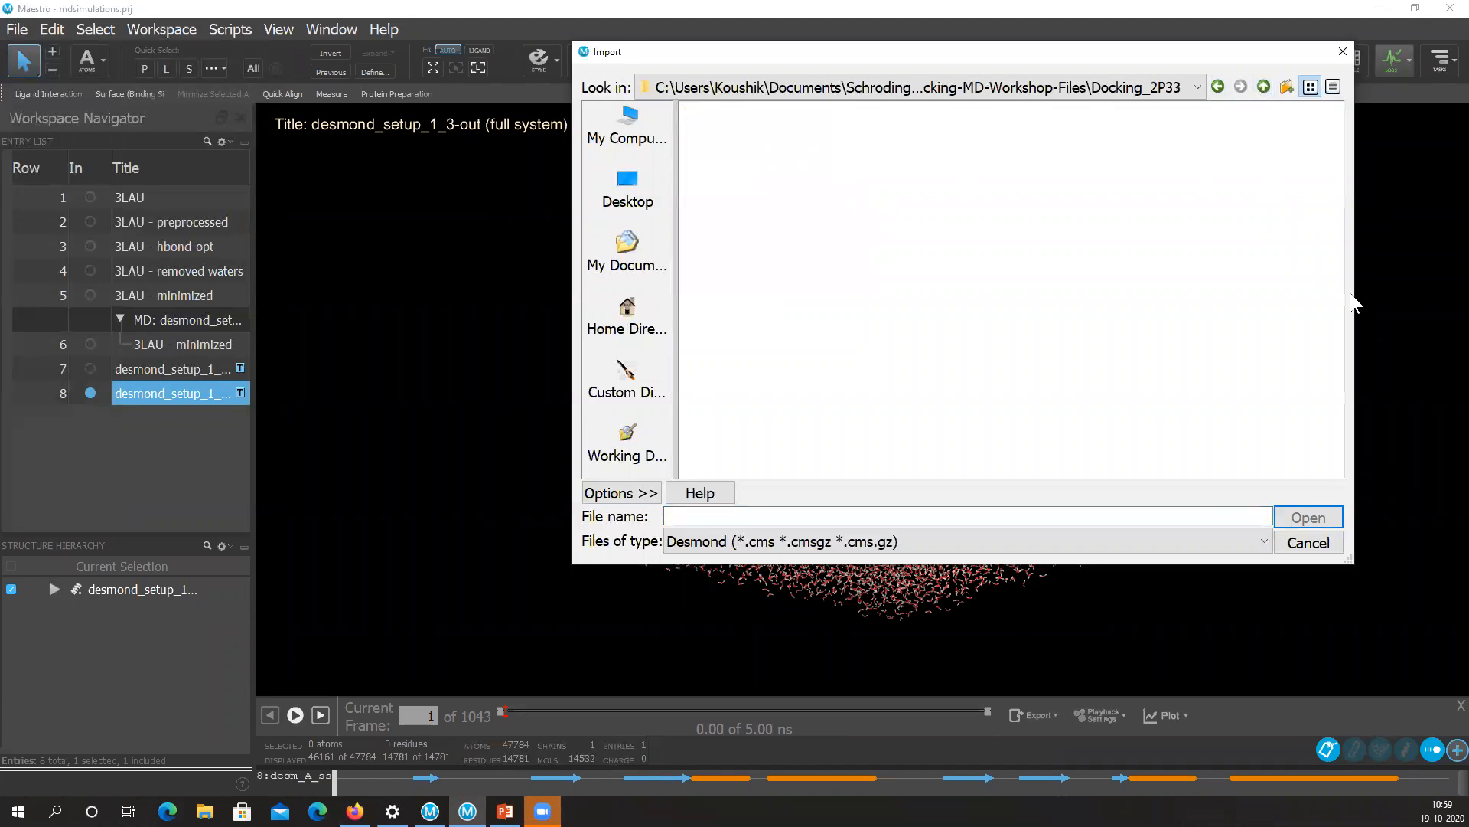
pyautogui.click(1309, 542)
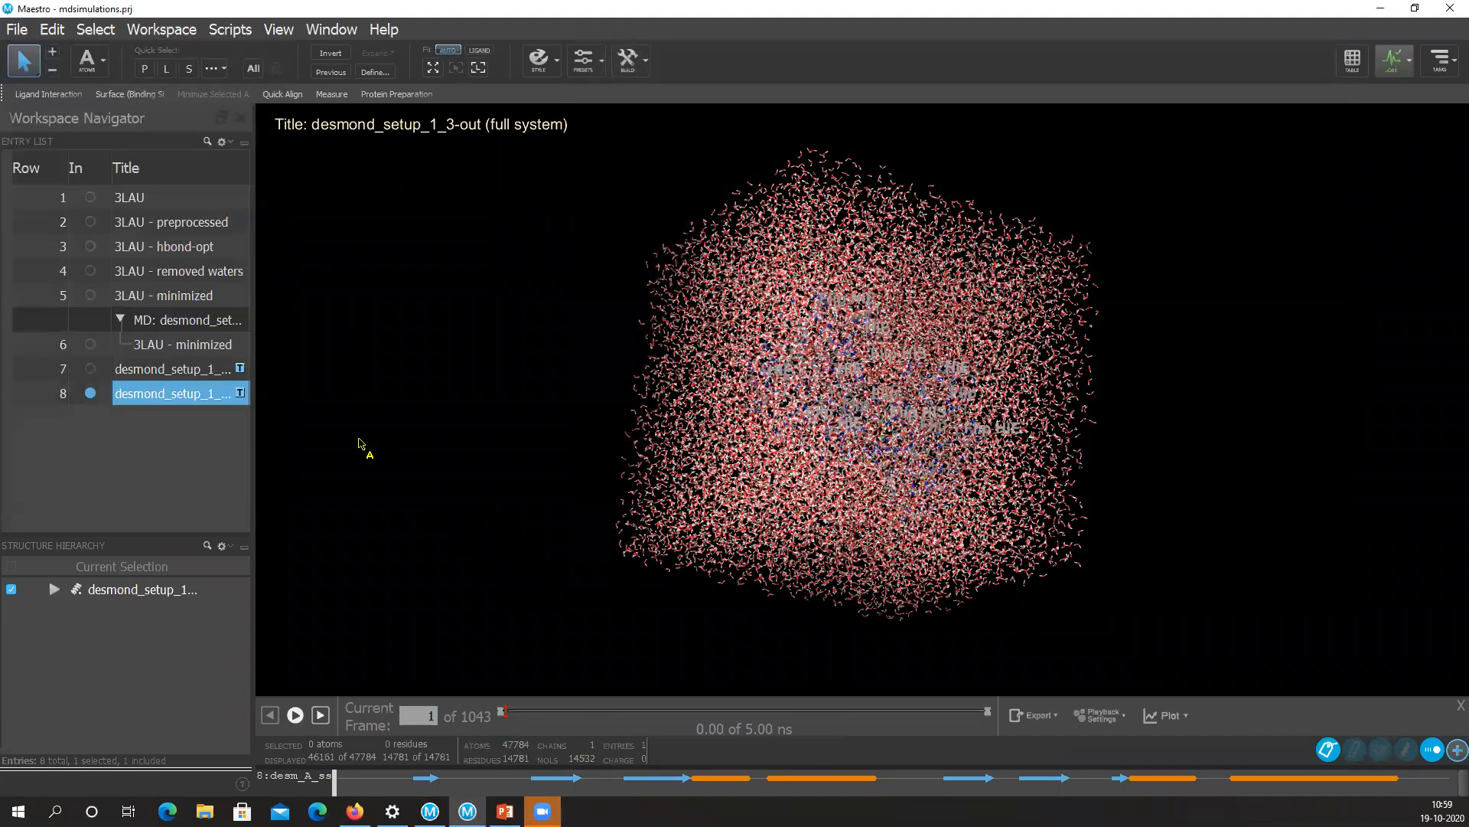
# Include the 3LAU - minimized entry in the Workspace and split it into ligands, water and other.
pyautogui.click(91, 294)
pyautogui.click(173, 297)
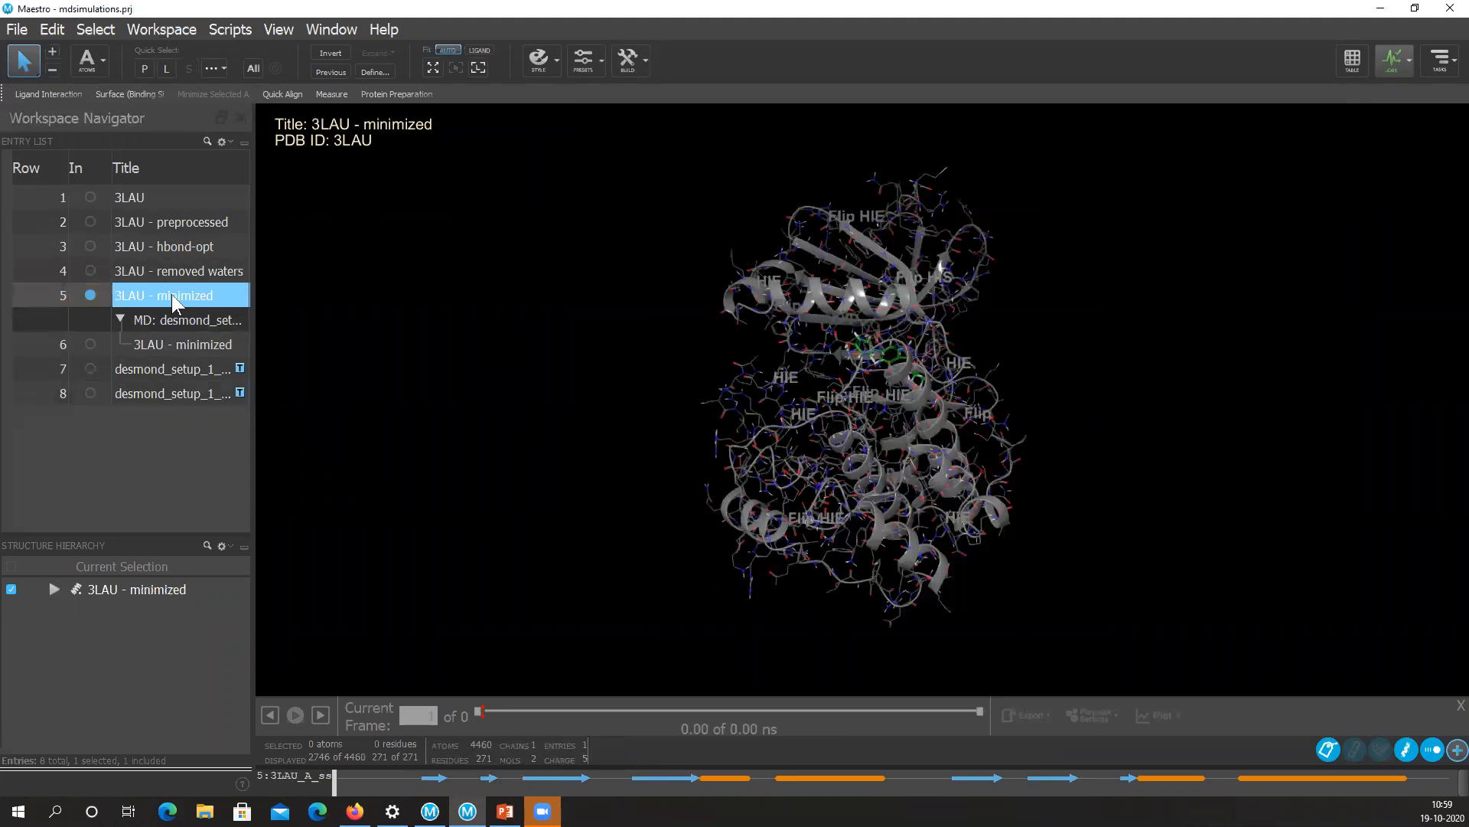
pyautogui.rightClick(174, 299)
pyautogui.moveTo(243, 356)
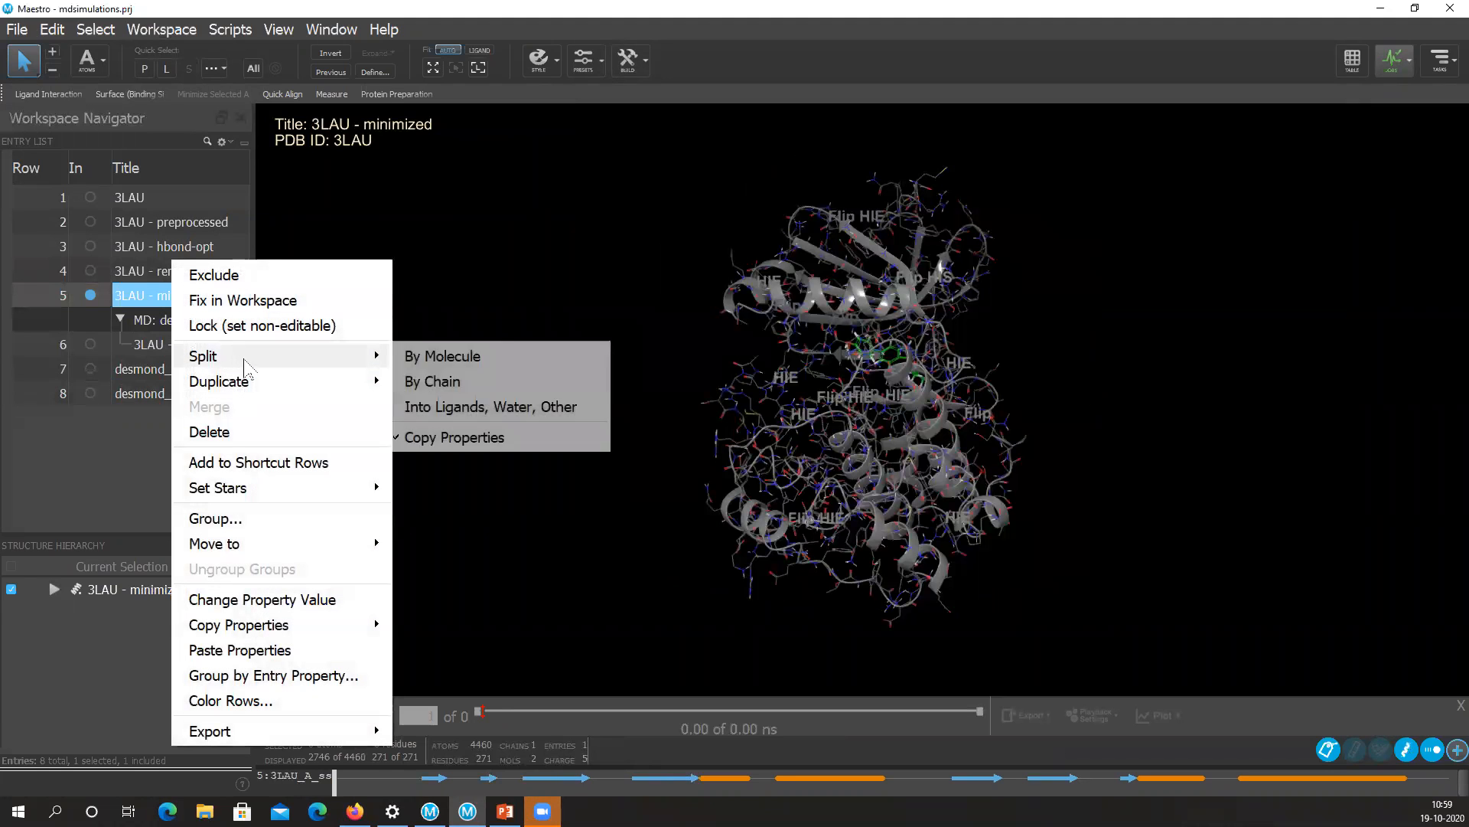
pyautogui.click(528, 407)
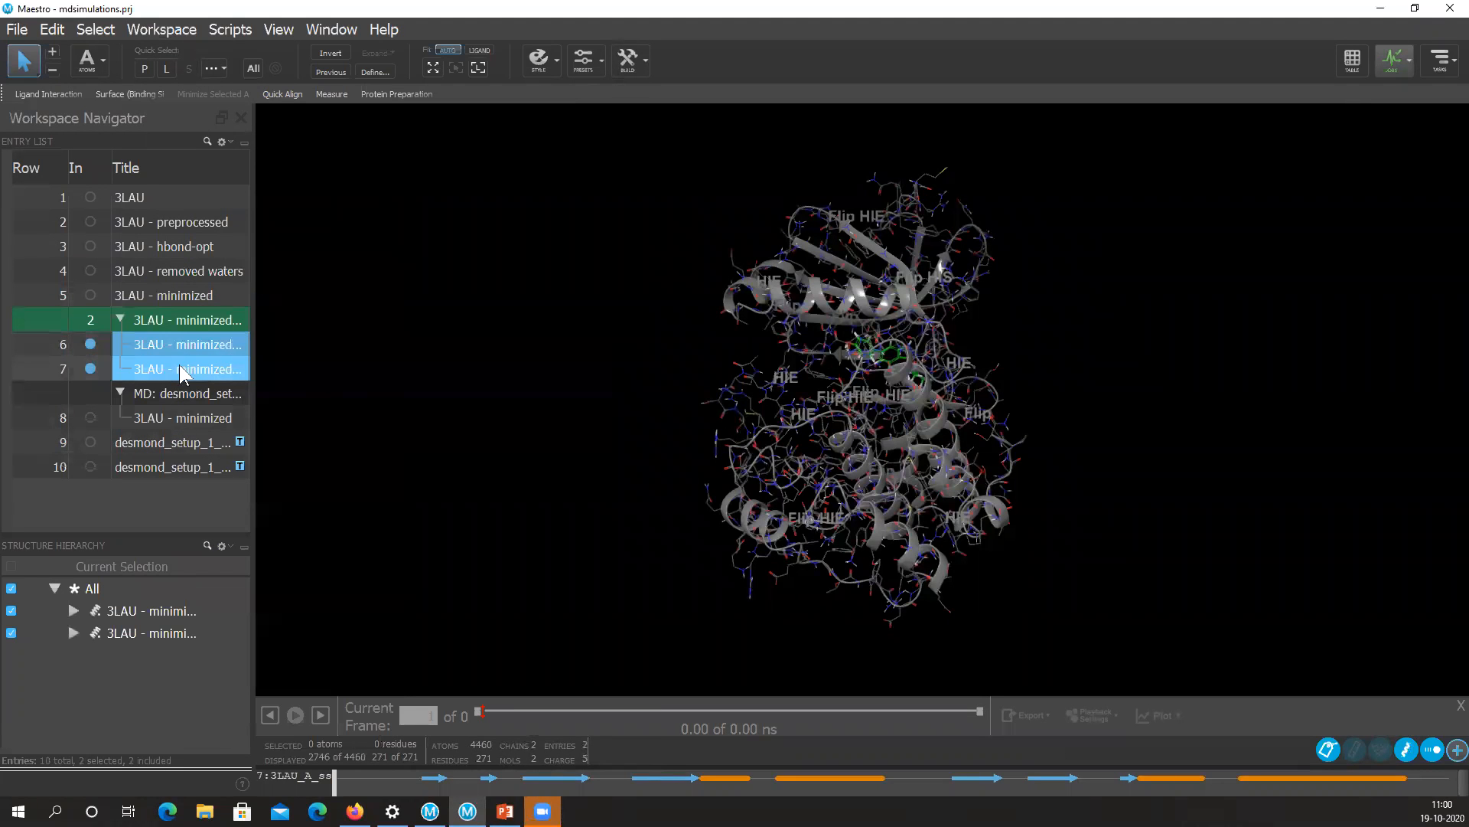
# Hide the residue labels in the Workspace and view the split 3LAU protein and ligand entries one at a time.
pyautogui.click(92, 346)
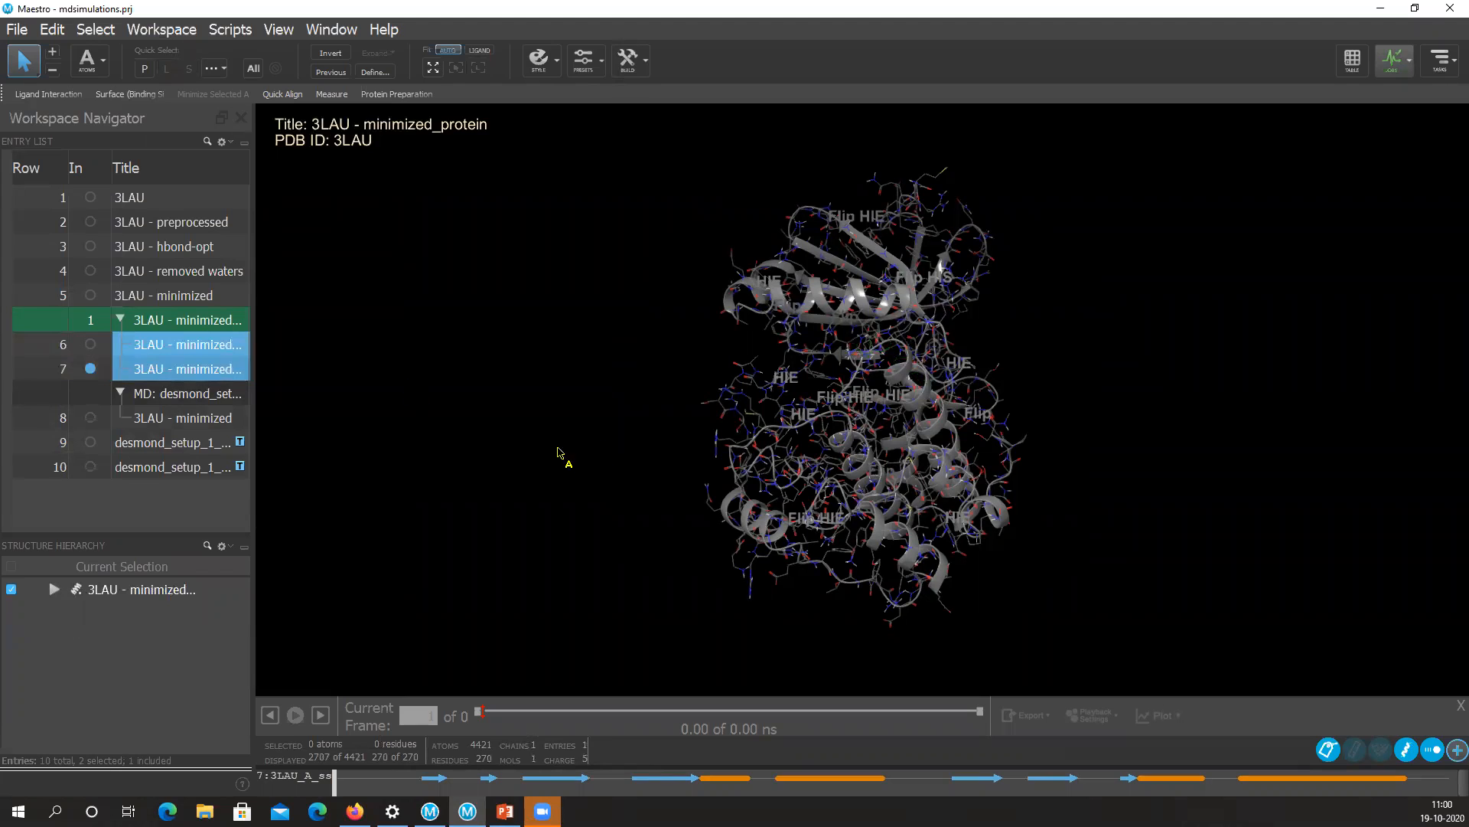
pyautogui.click(1328, 749)
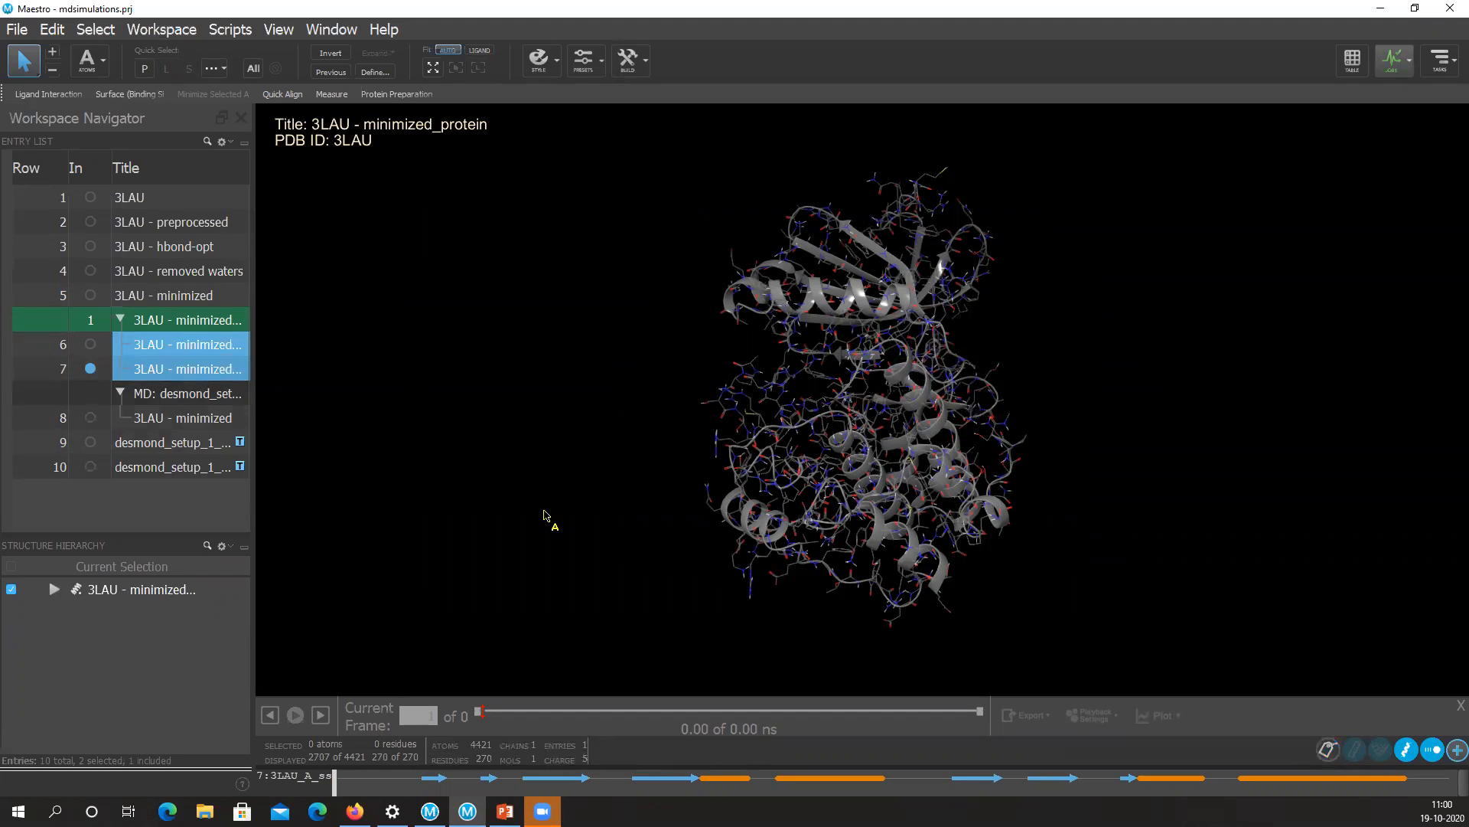
pyautogui.click(90, 345)
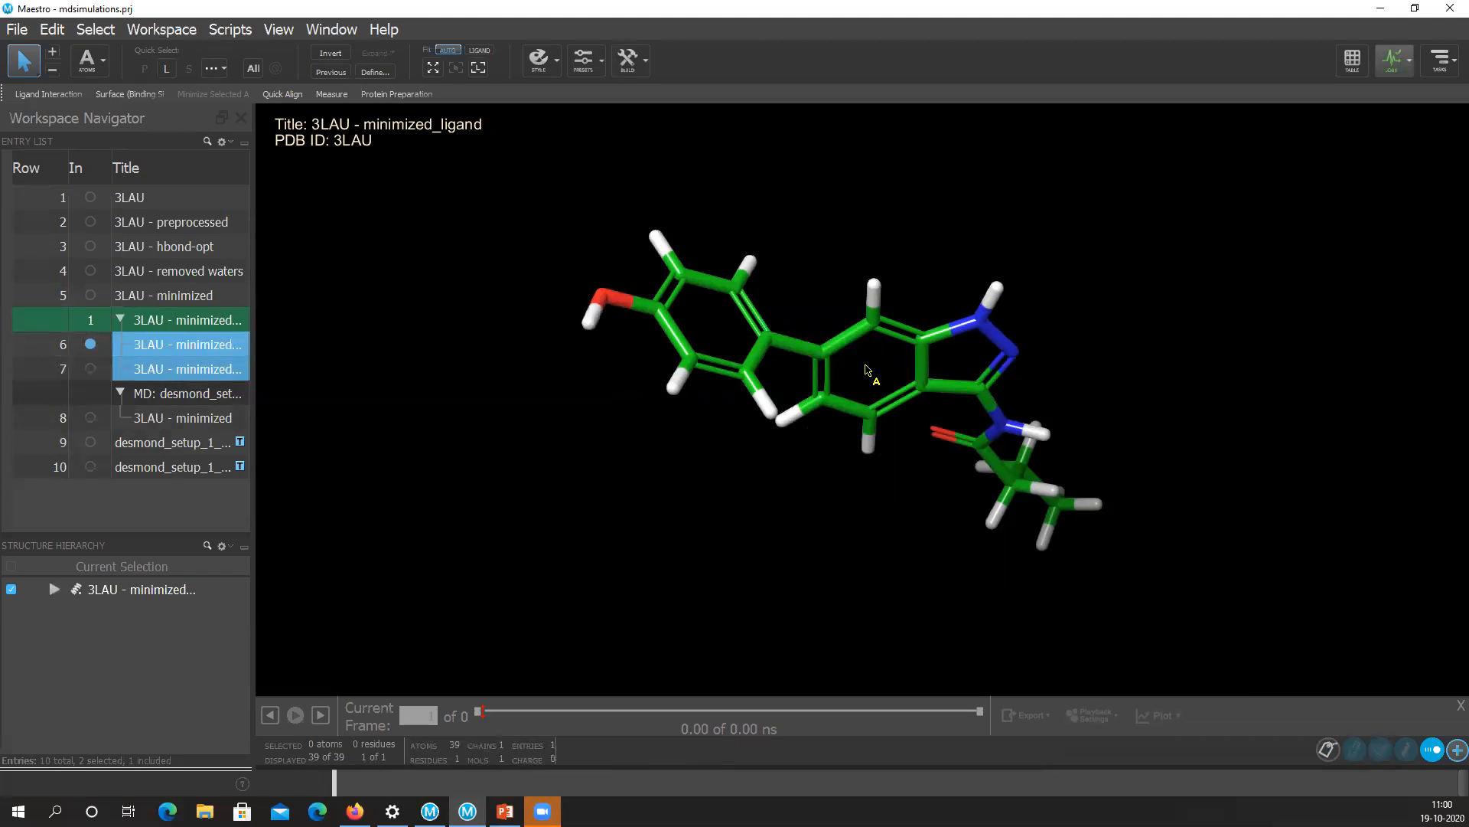
pyautogui.click(87, 369)
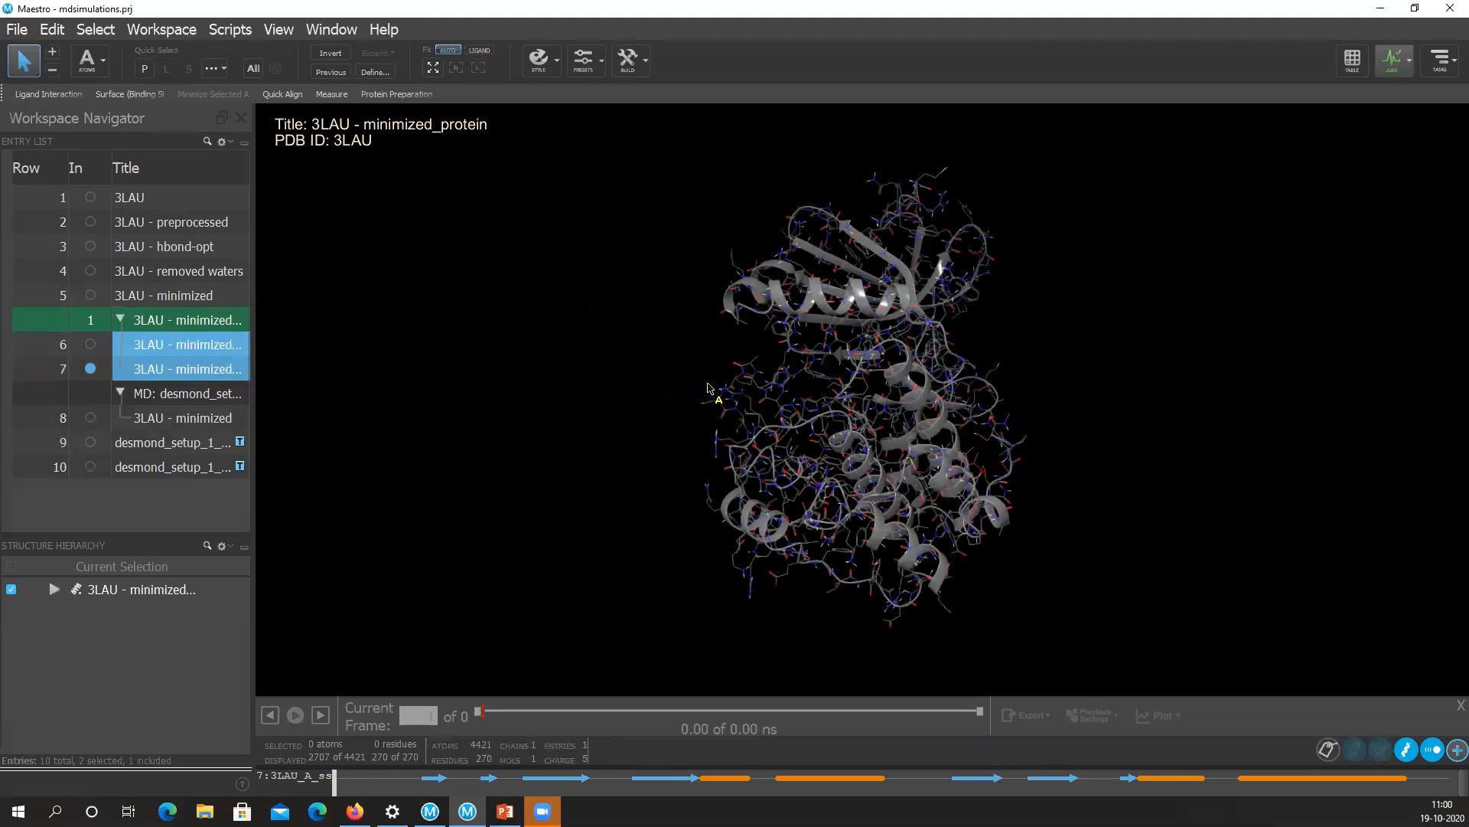
# Include both the split 3LAU ligand and protein entries together in the Workspace.
pyautogui.click(88, 352)
pyautogui.click(90, 359)
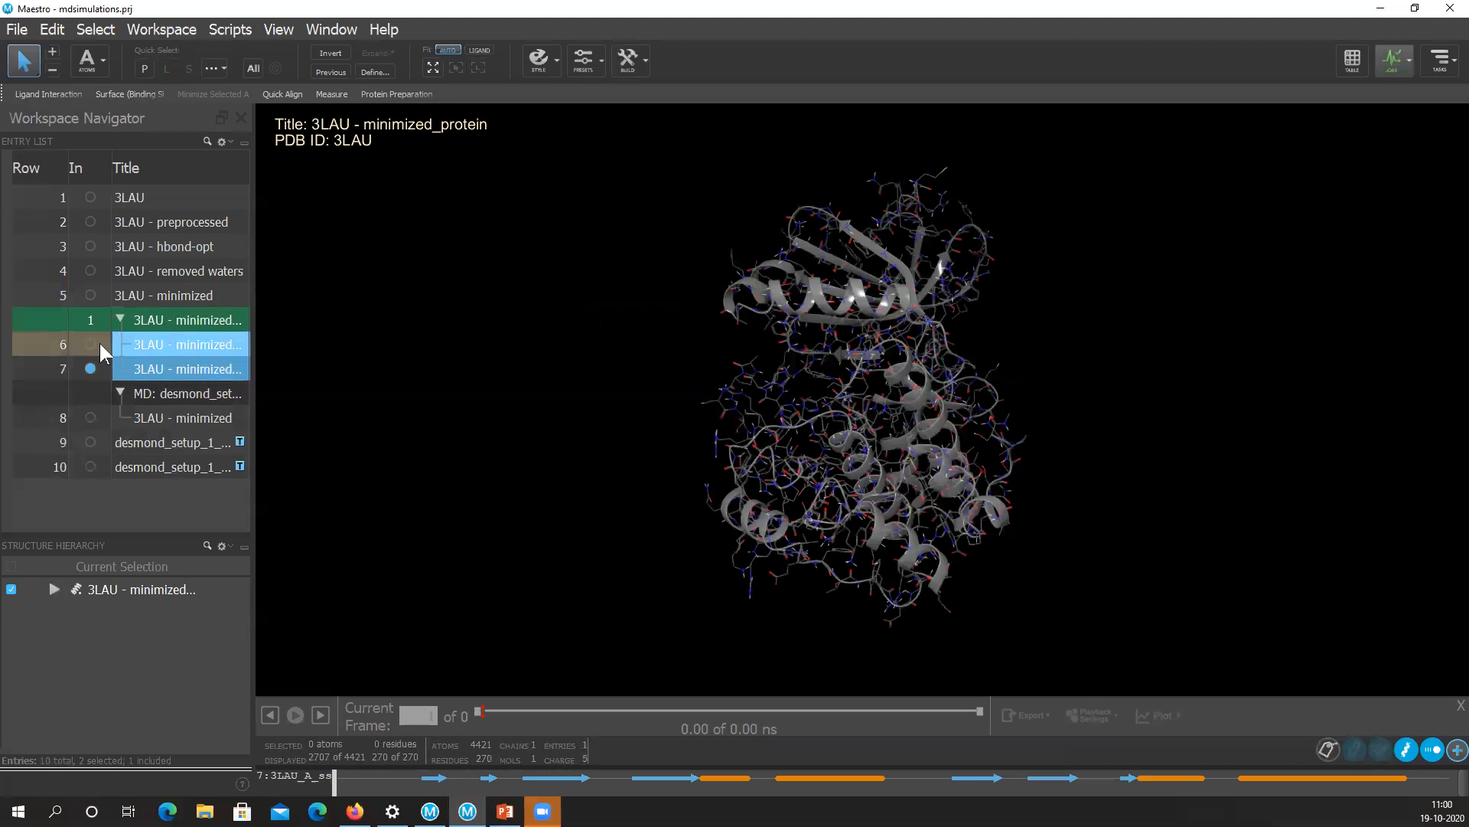
pyautogui.click(93, 344)
pyautogui.keyDown('ctrl'); pyautogui.click(159, 364); pyautogui.keyUp('ctrl')
pyautogui.keyDown('ctrl'); pyautogui.click(90, 364); pyautogui.keyUp('ctrl')
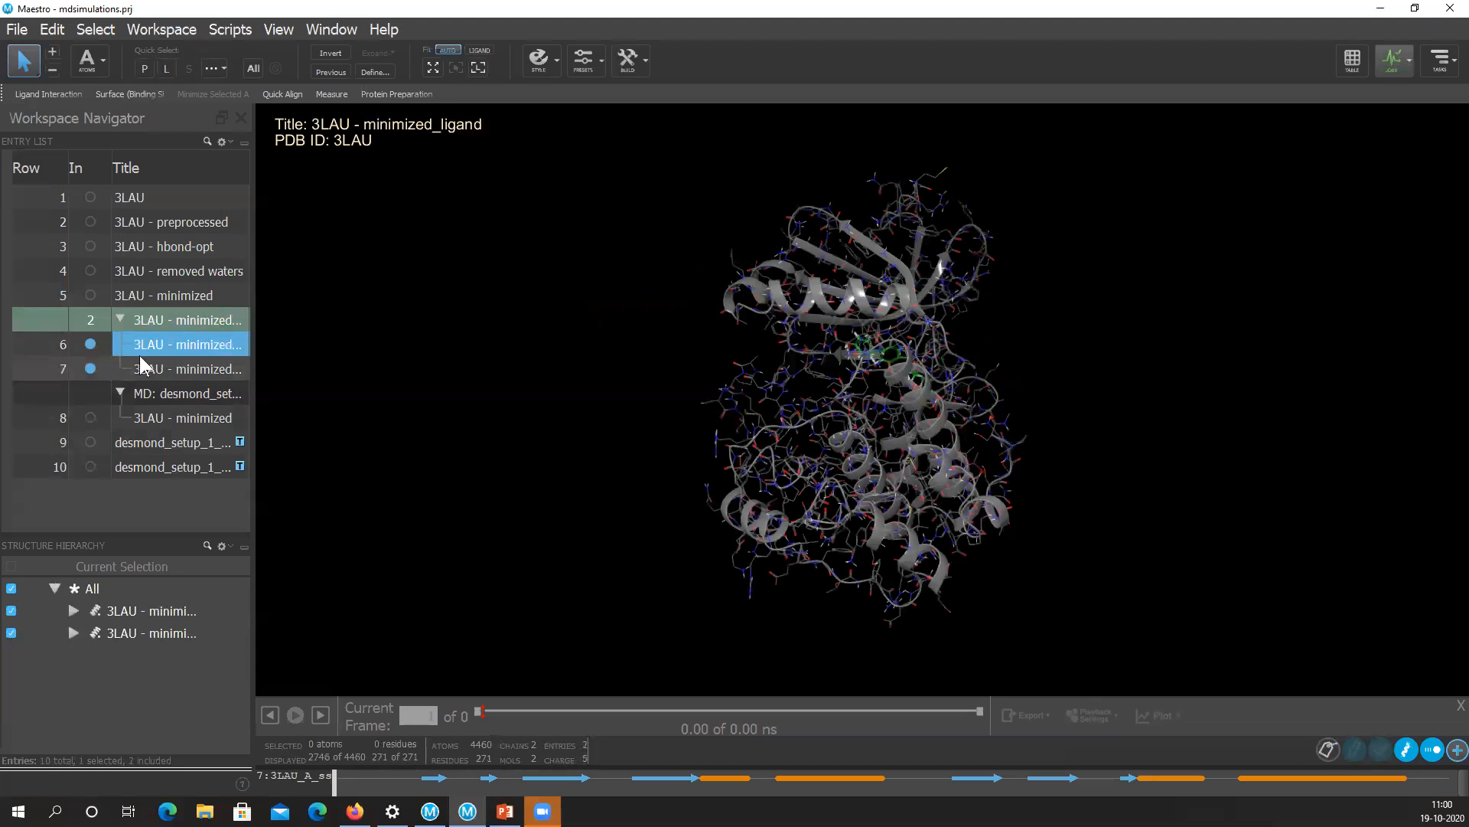
# Group the selected 3LAU ligand entry as group-new1 inside its parent split group.
pyautogui.rightClick(141, 358)
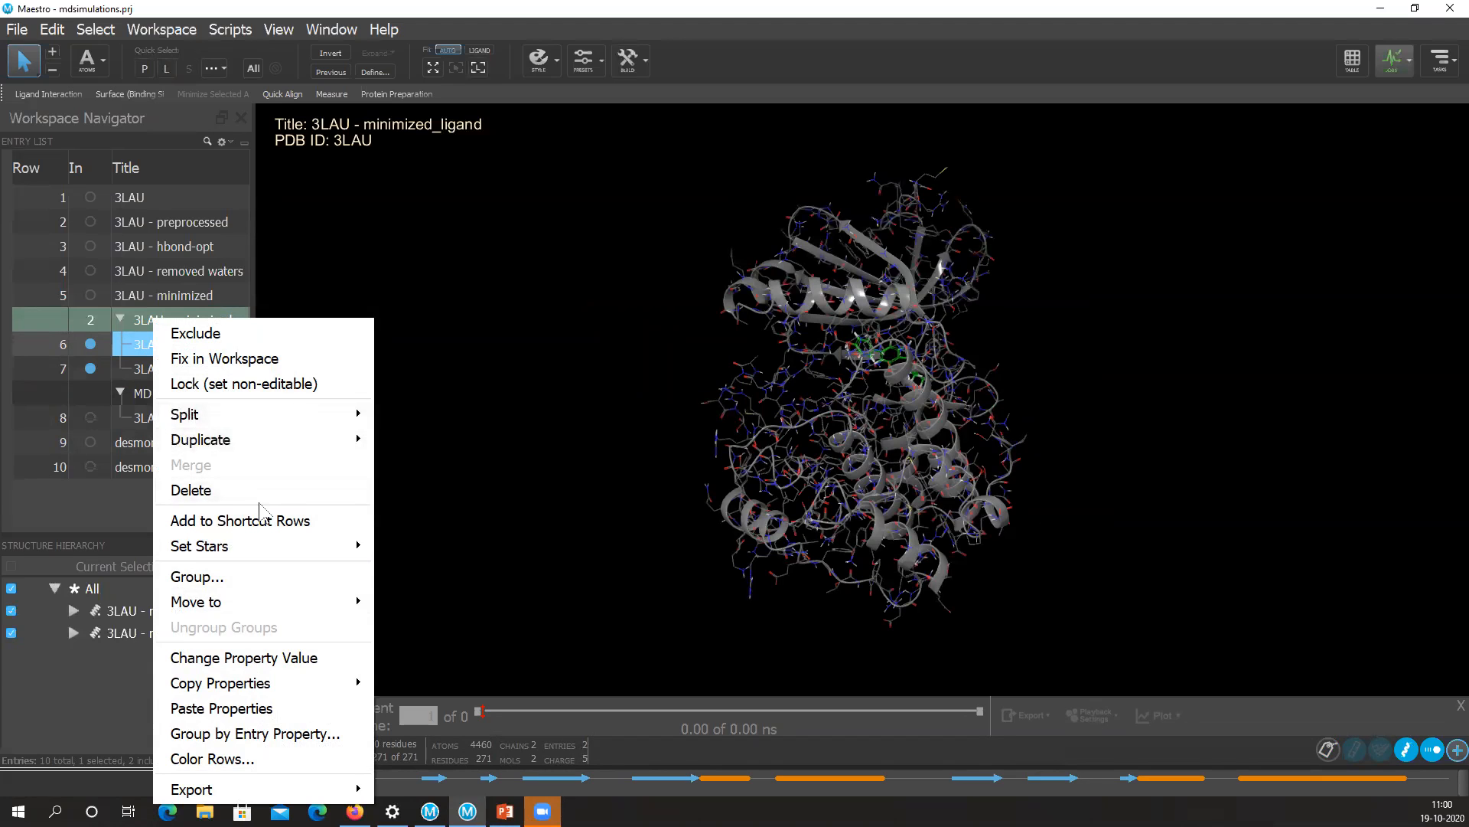
pyautogui.click(468, 615)
pyautogui.rightClick(192, 350)
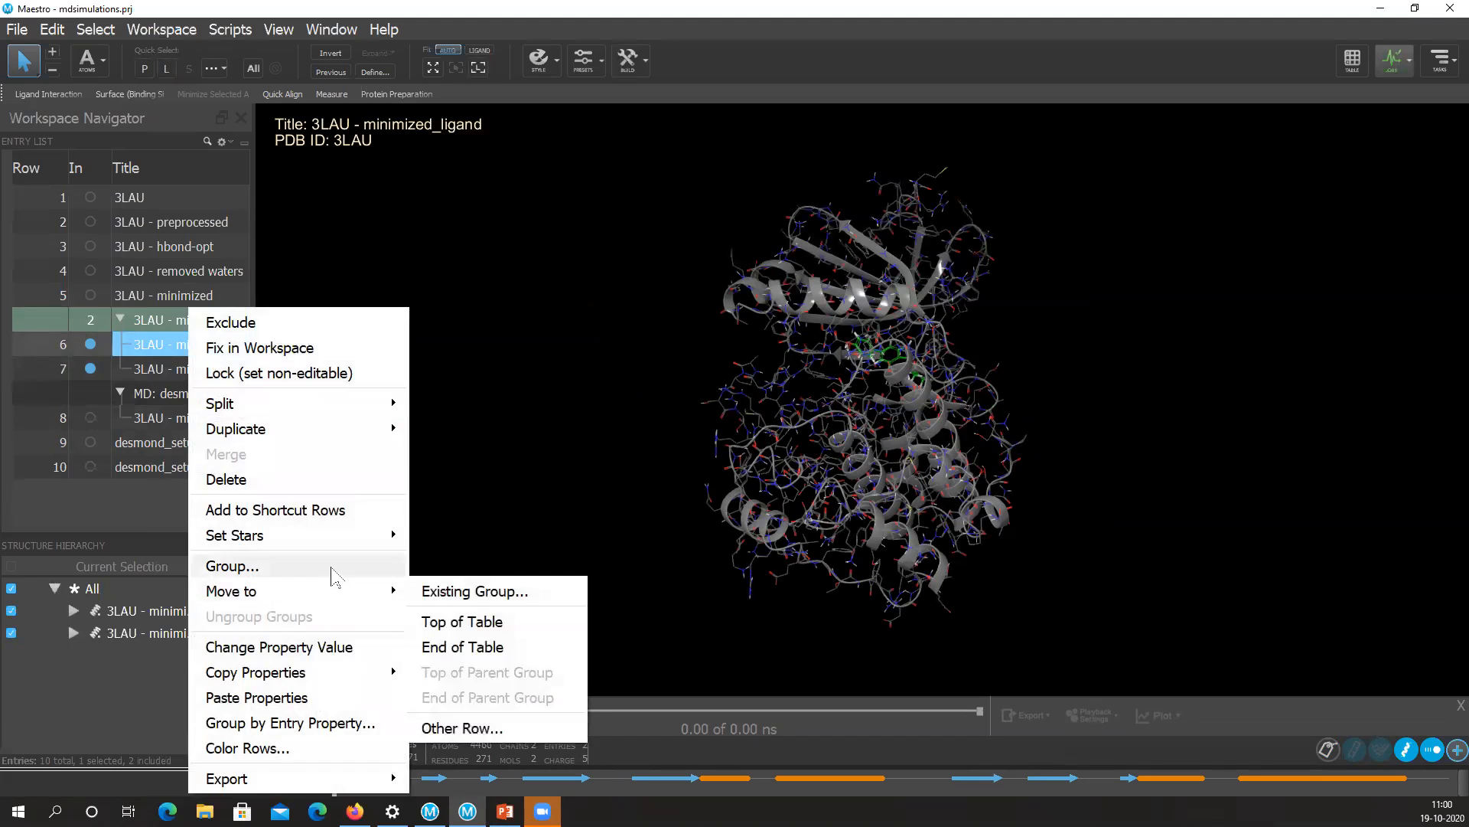
pyautogui.click(374, 567)
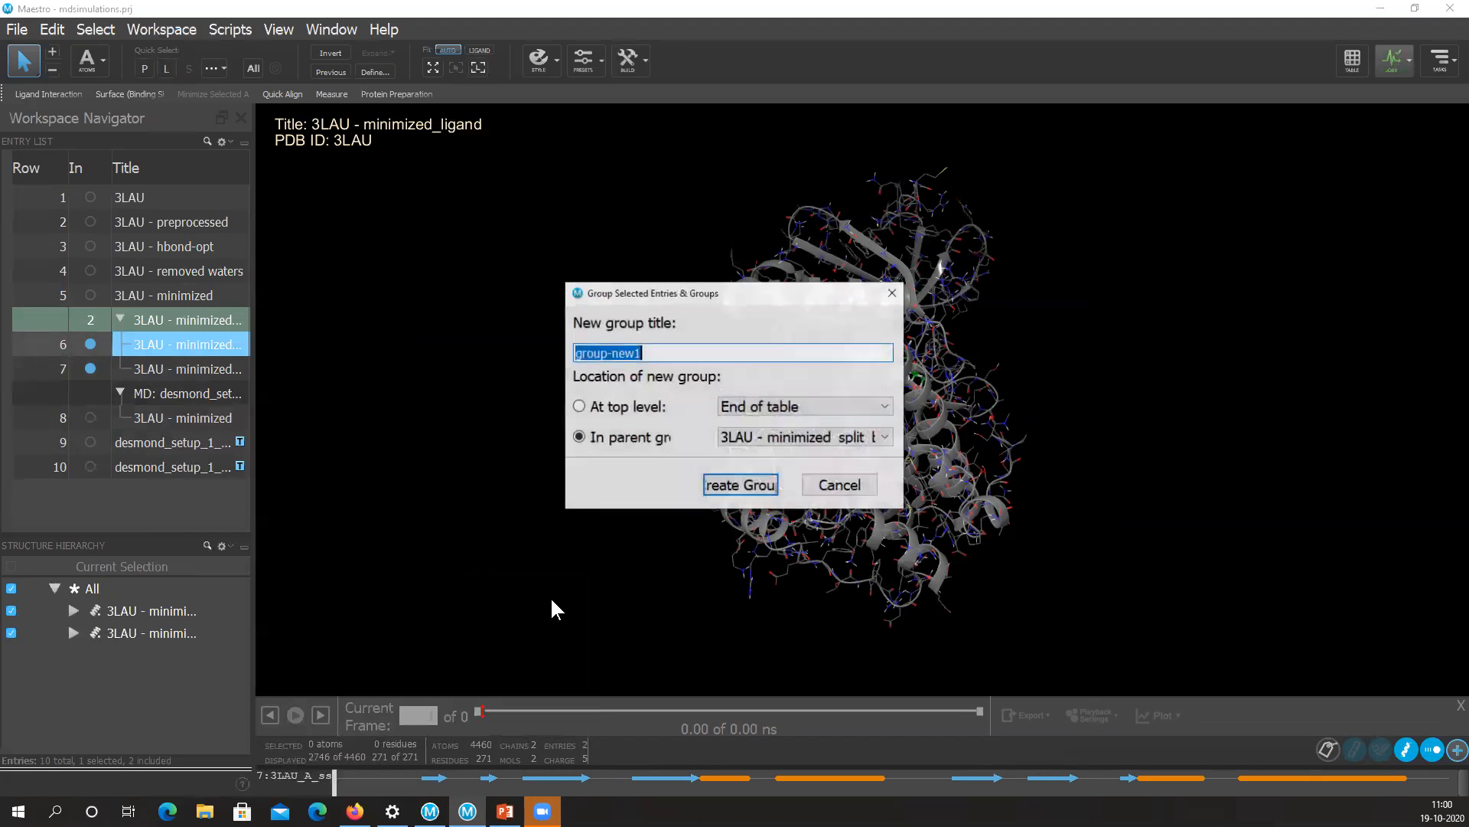
pyautogui.click(741, 485)
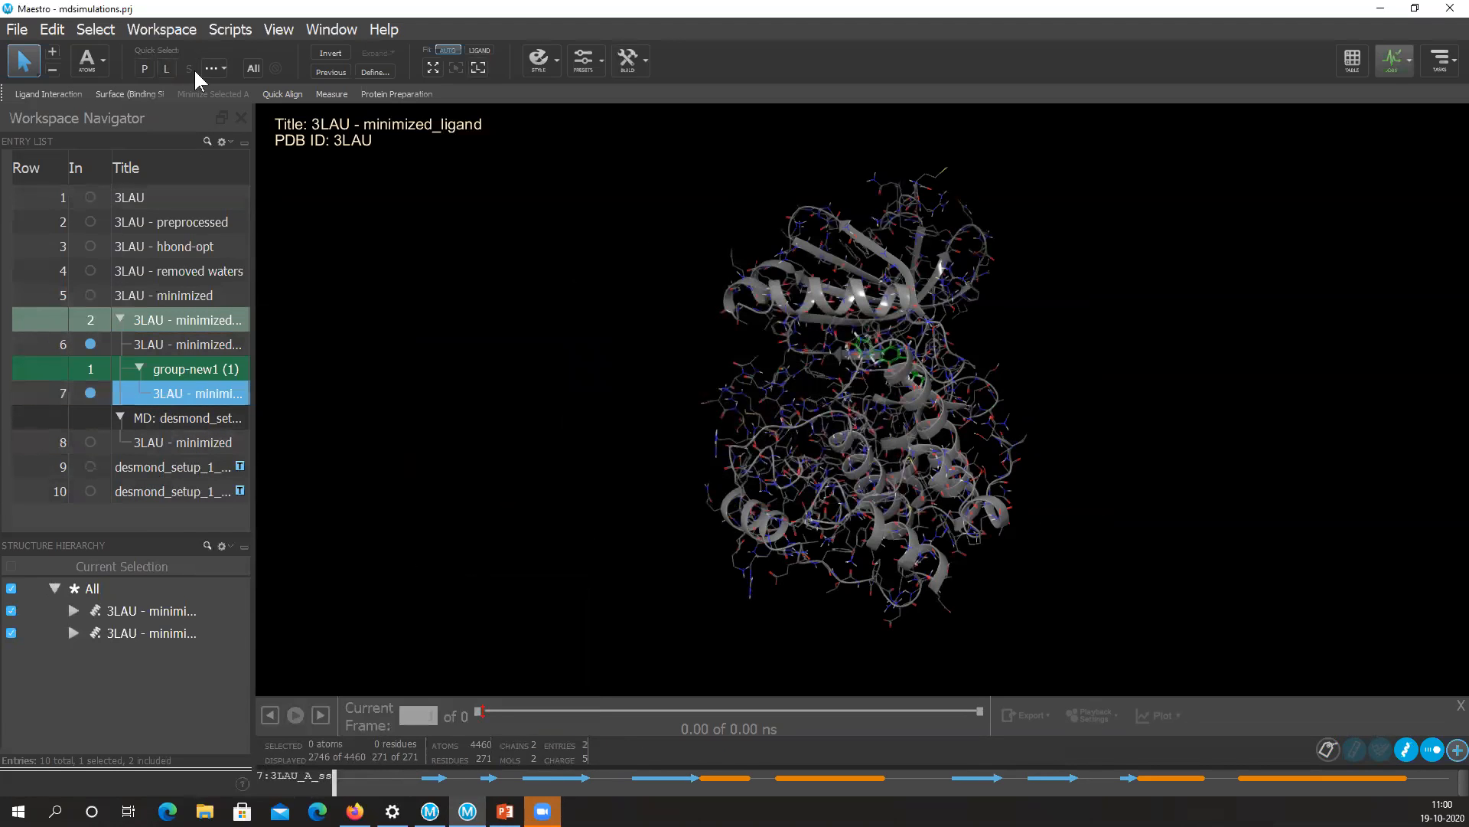
# Open the file browser for importing structures.
pyautogui.click(17, 29)
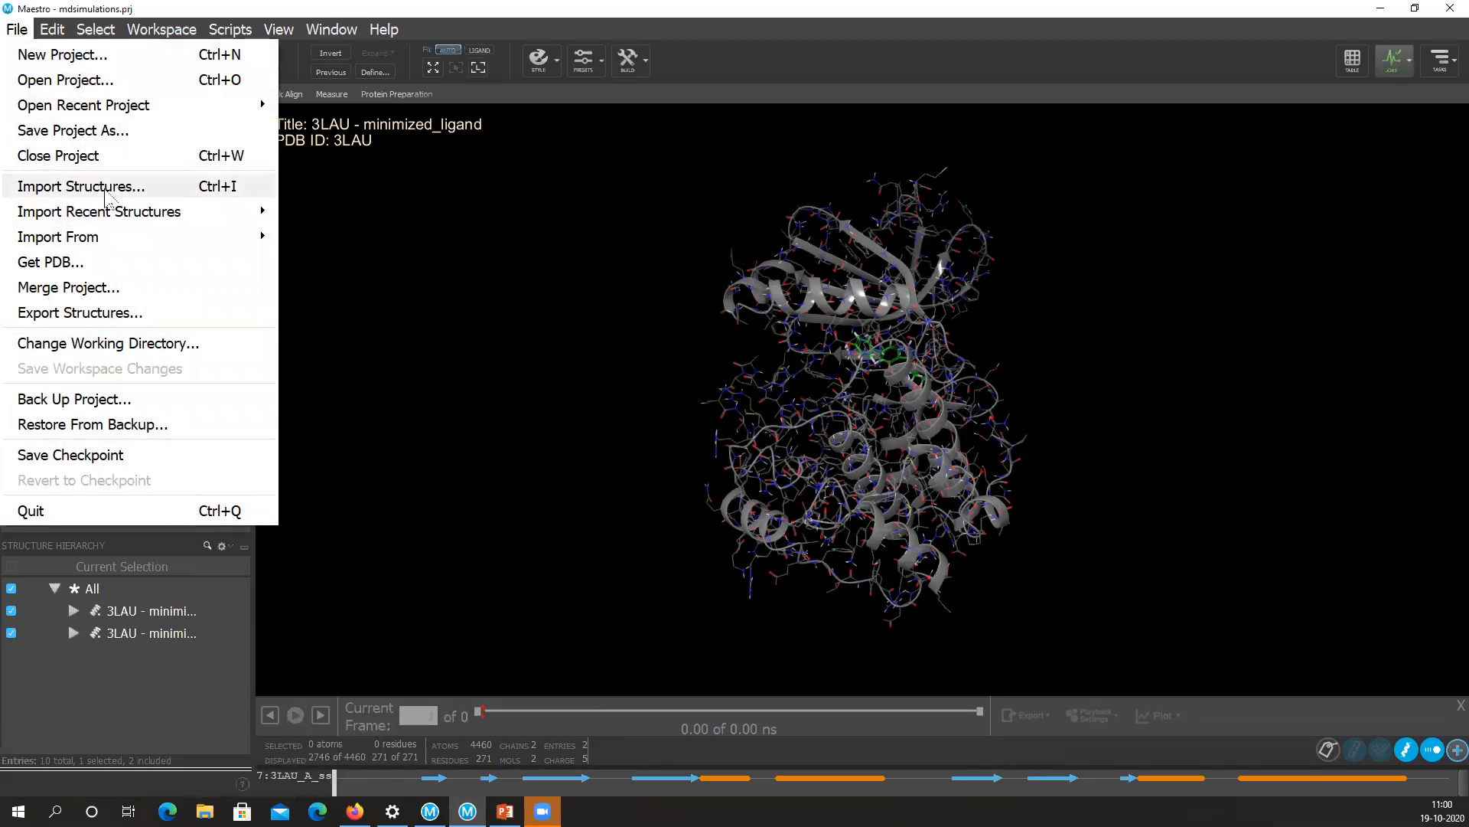
pyautogui.click(138, 186)
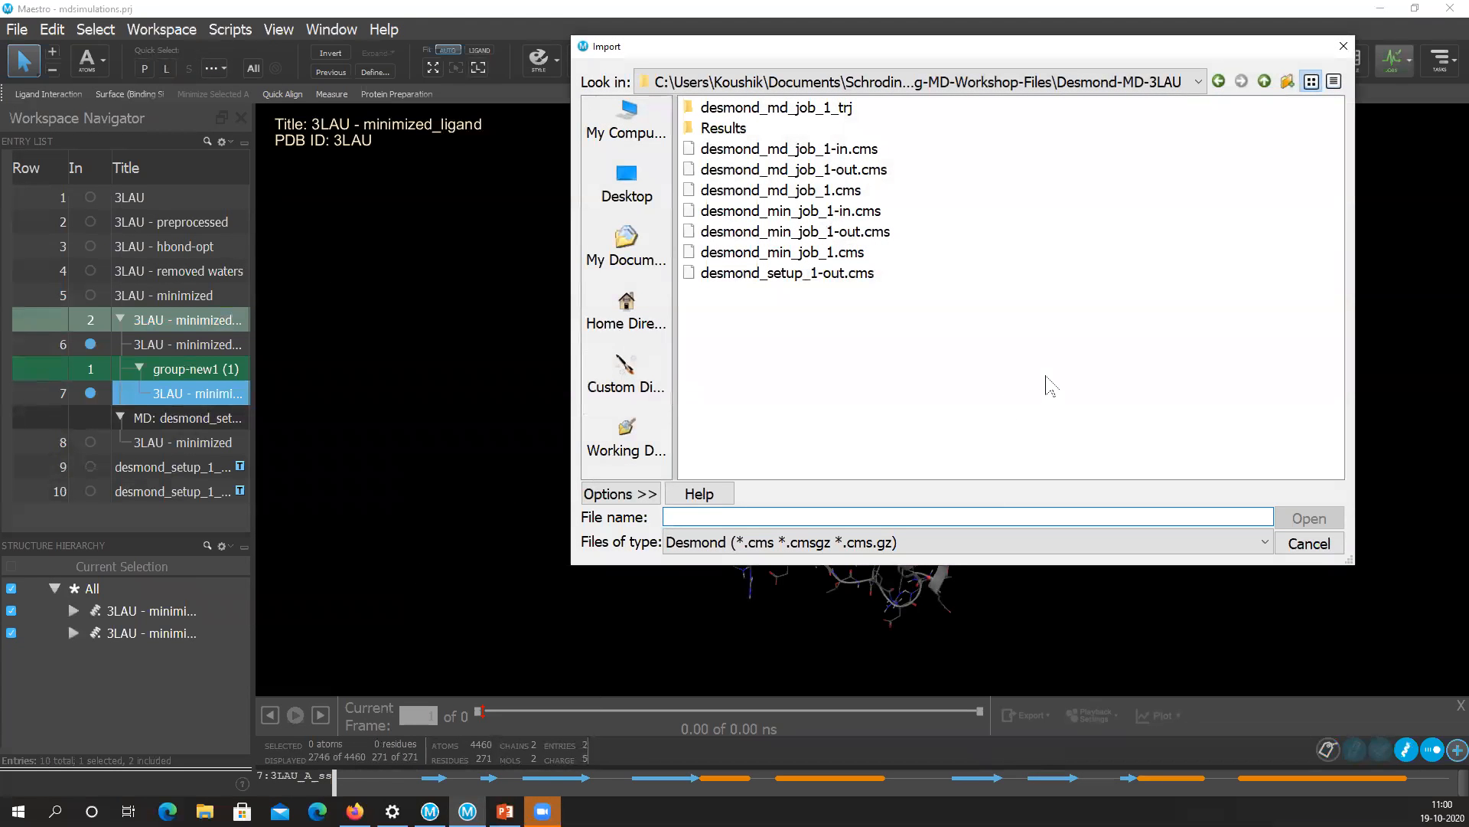
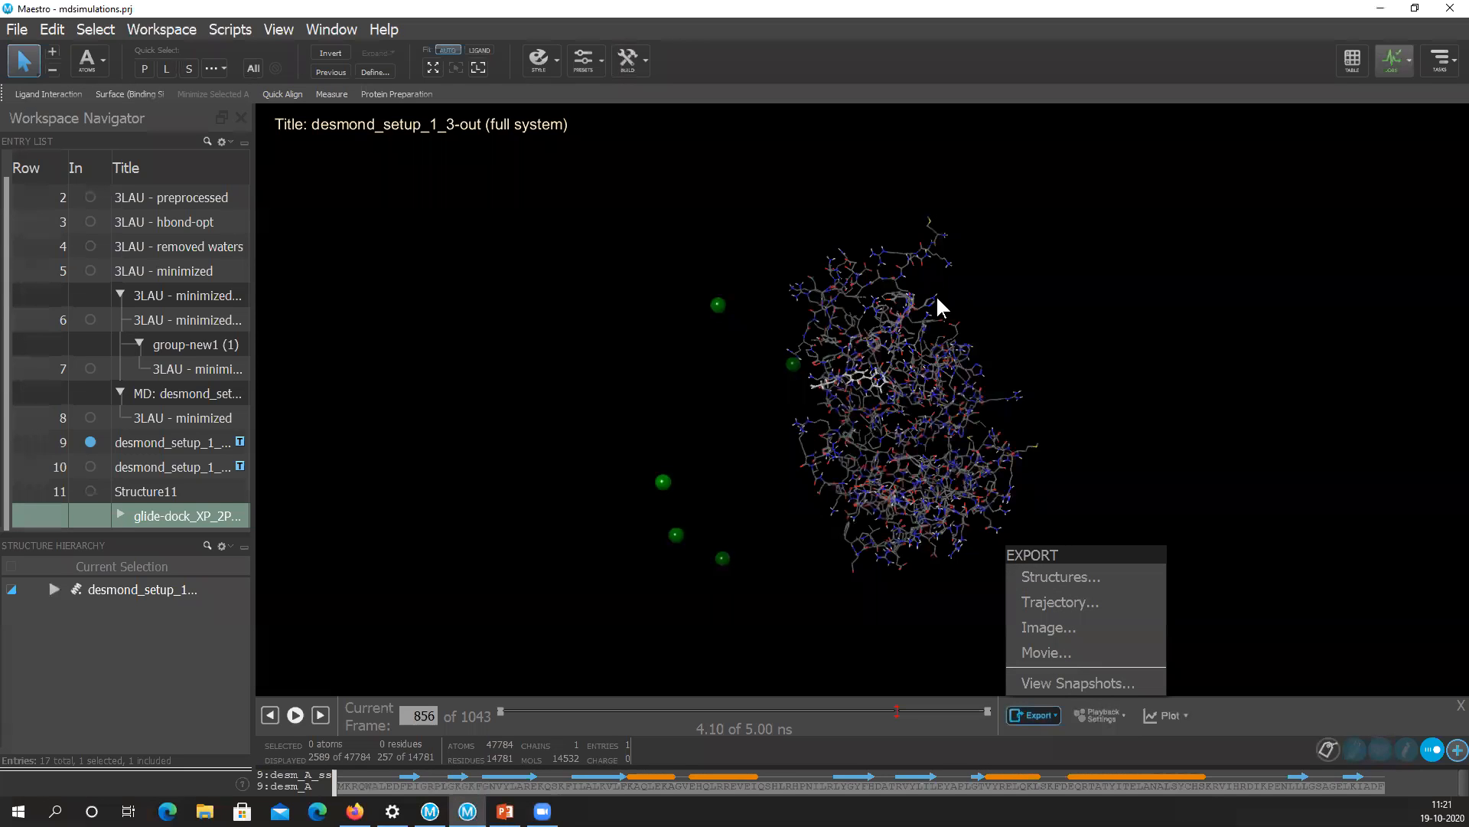
# Examine the trajectory's Export Structures and Export Movie options, and close both dialogs without exporting.
pyautogui.click(1053, 577)
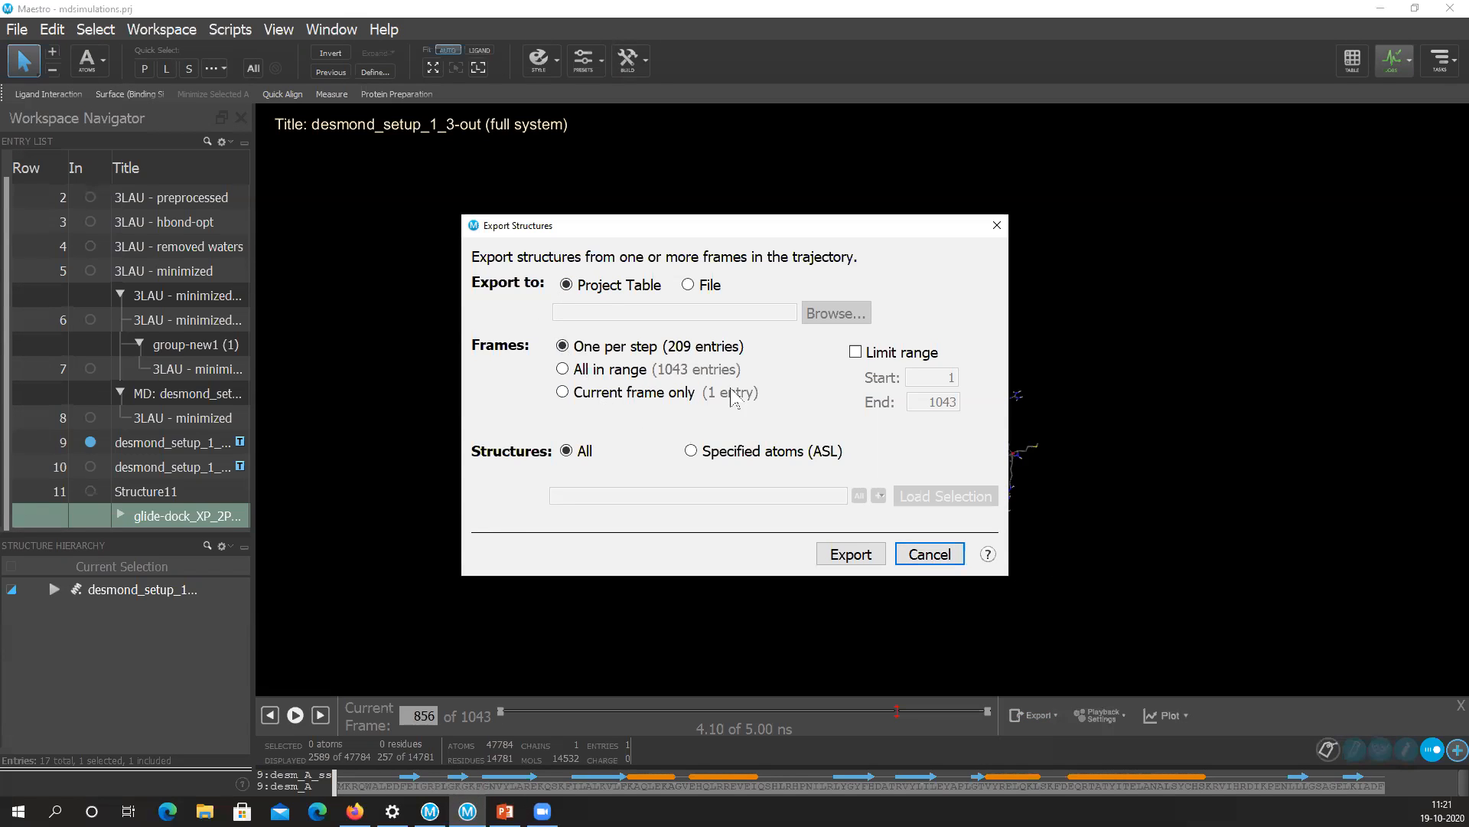
pyautogui.click(919, 554)
pyautogui.click(1046, 723)
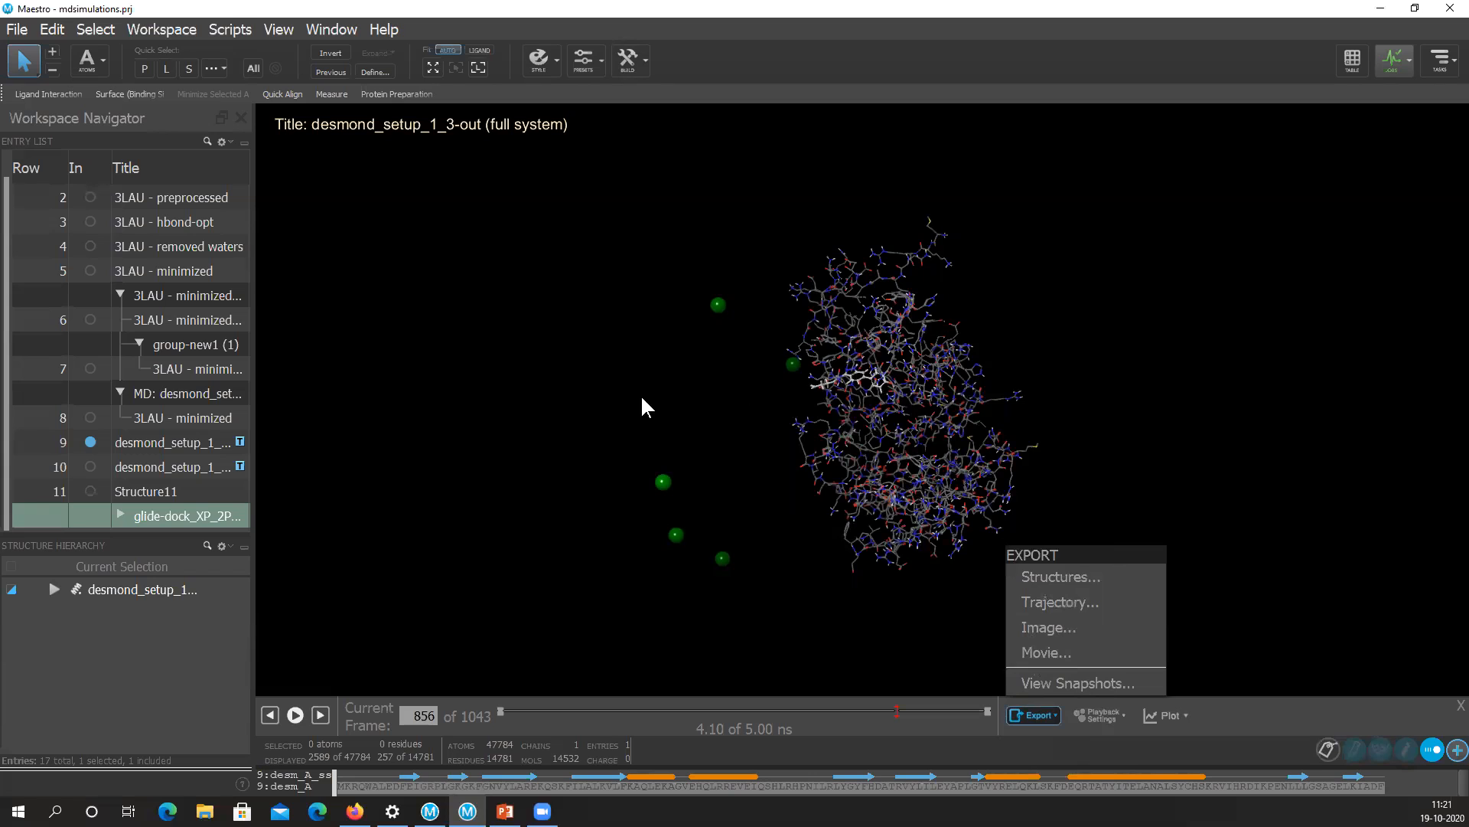
pyautogui.click(1066, 651)
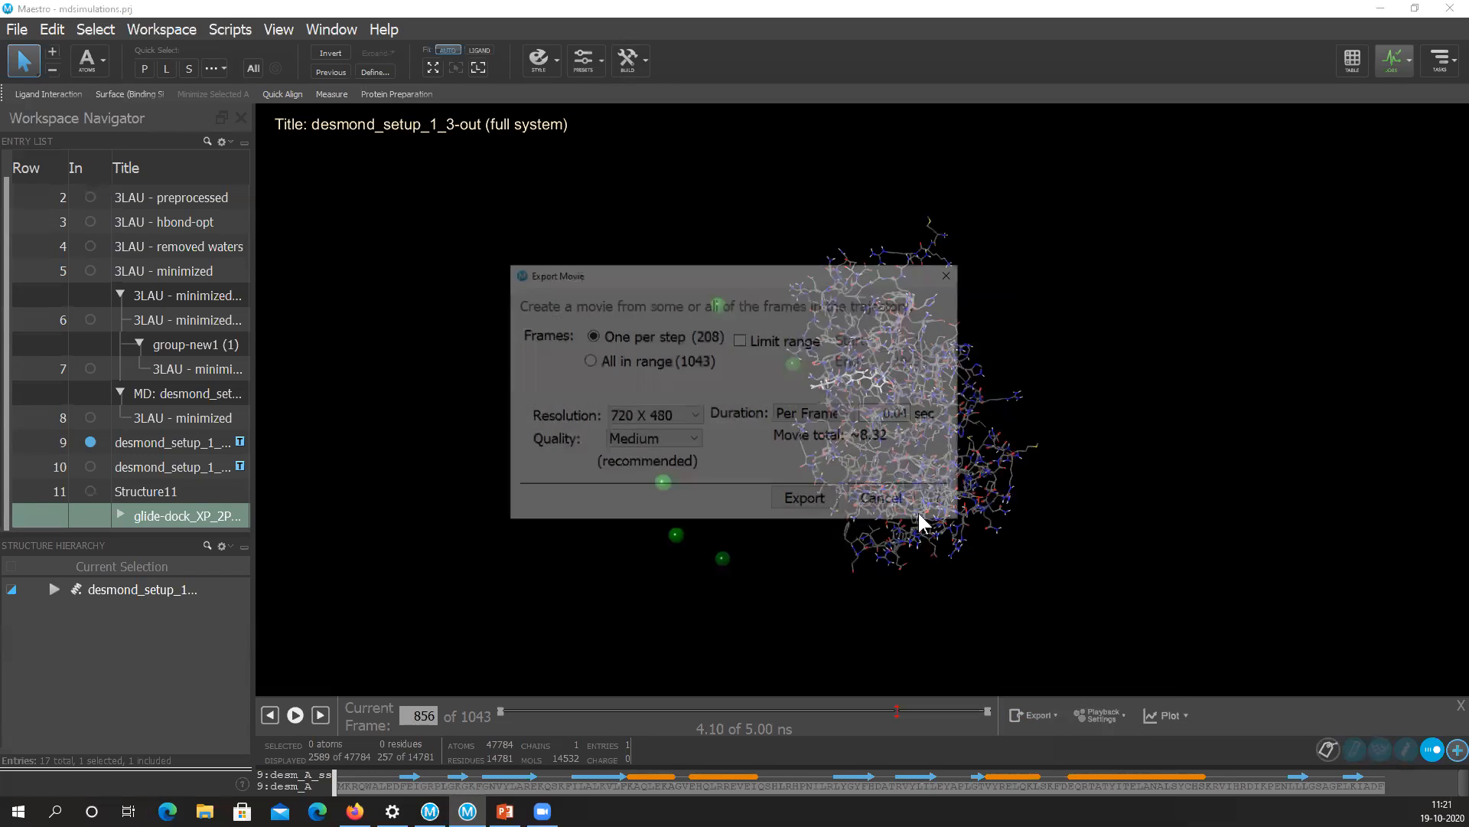
pyautogui.click(873, 505)
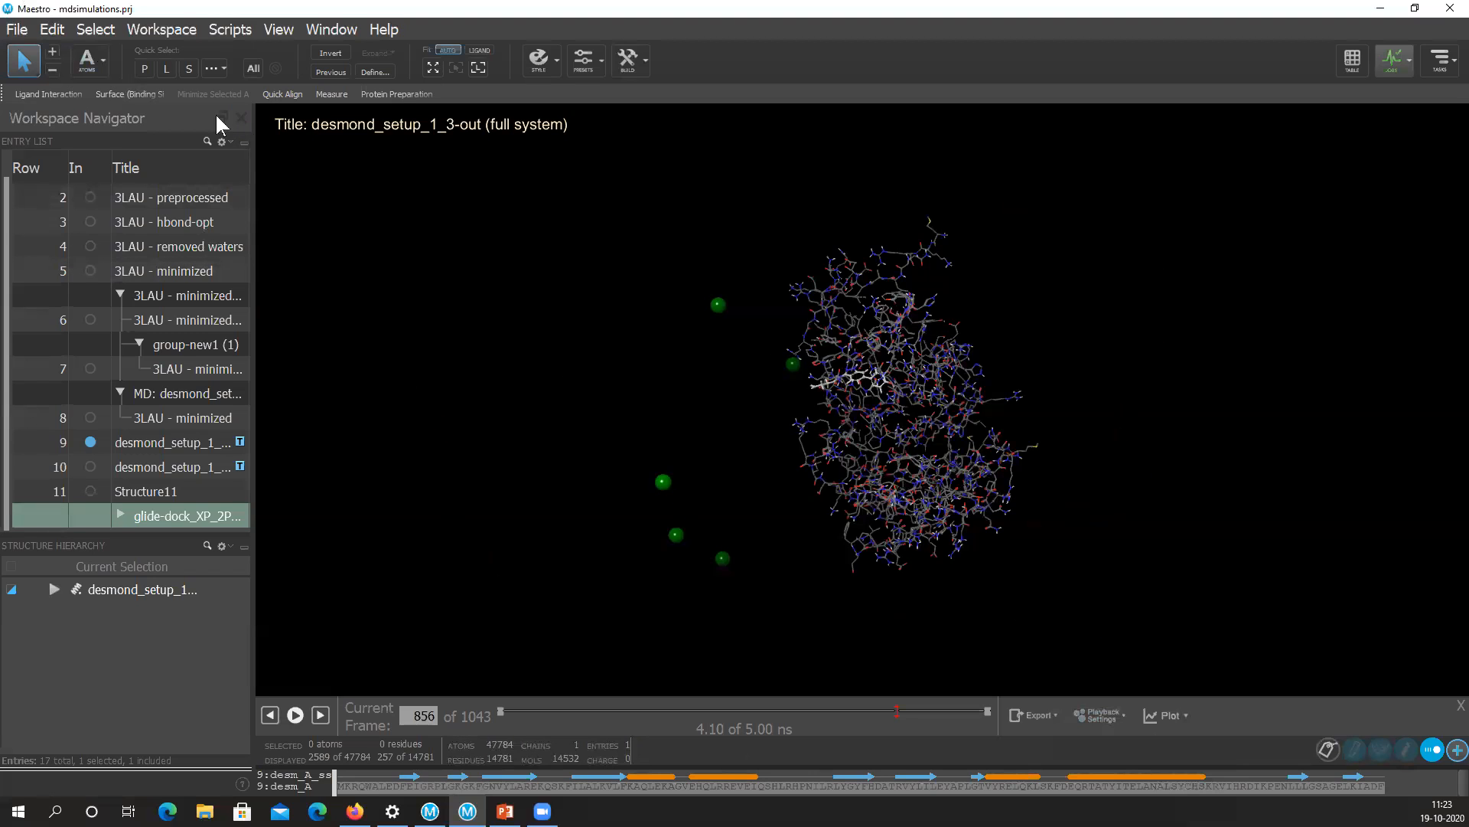
# Import glide-dock_XP_2P33_pv.maegz from the Docking_2P33 folder, with the file filter on Importable File Types.
pyautogui.press('ctrl')
pyautogui.click(16, 30)
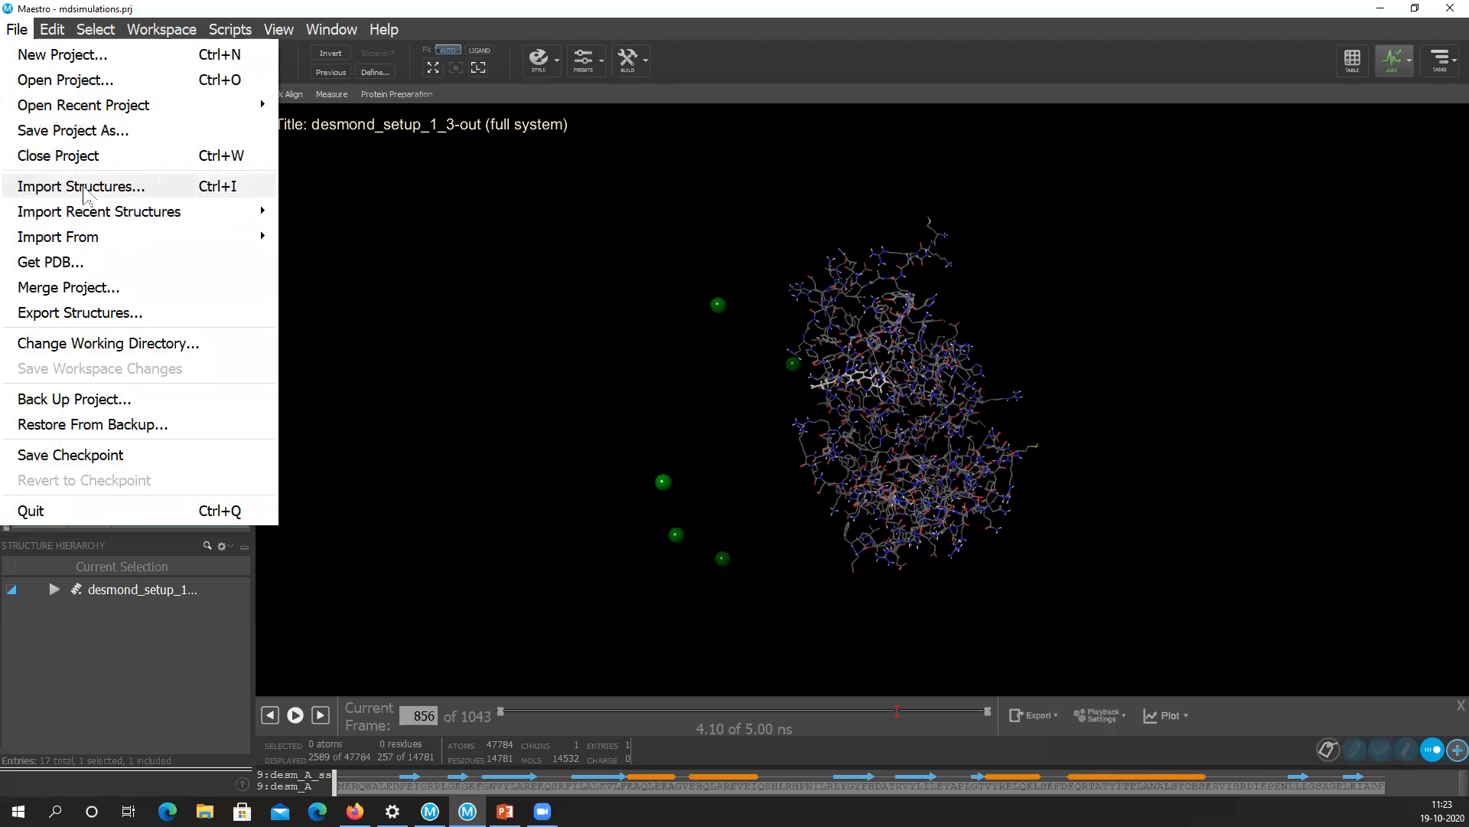
pyautogui.click(84, 190)
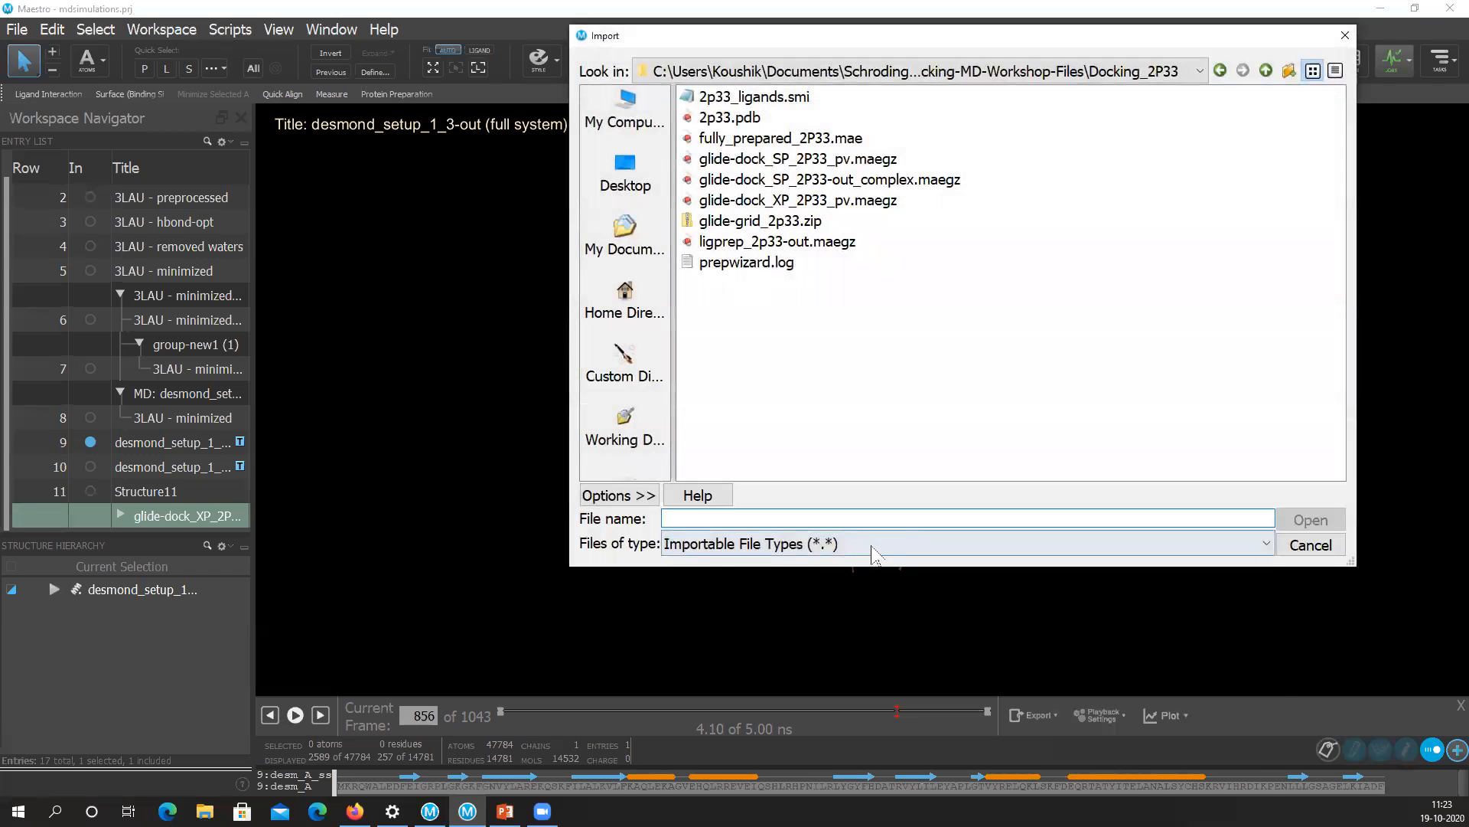
pyautogui.click(880, 543)
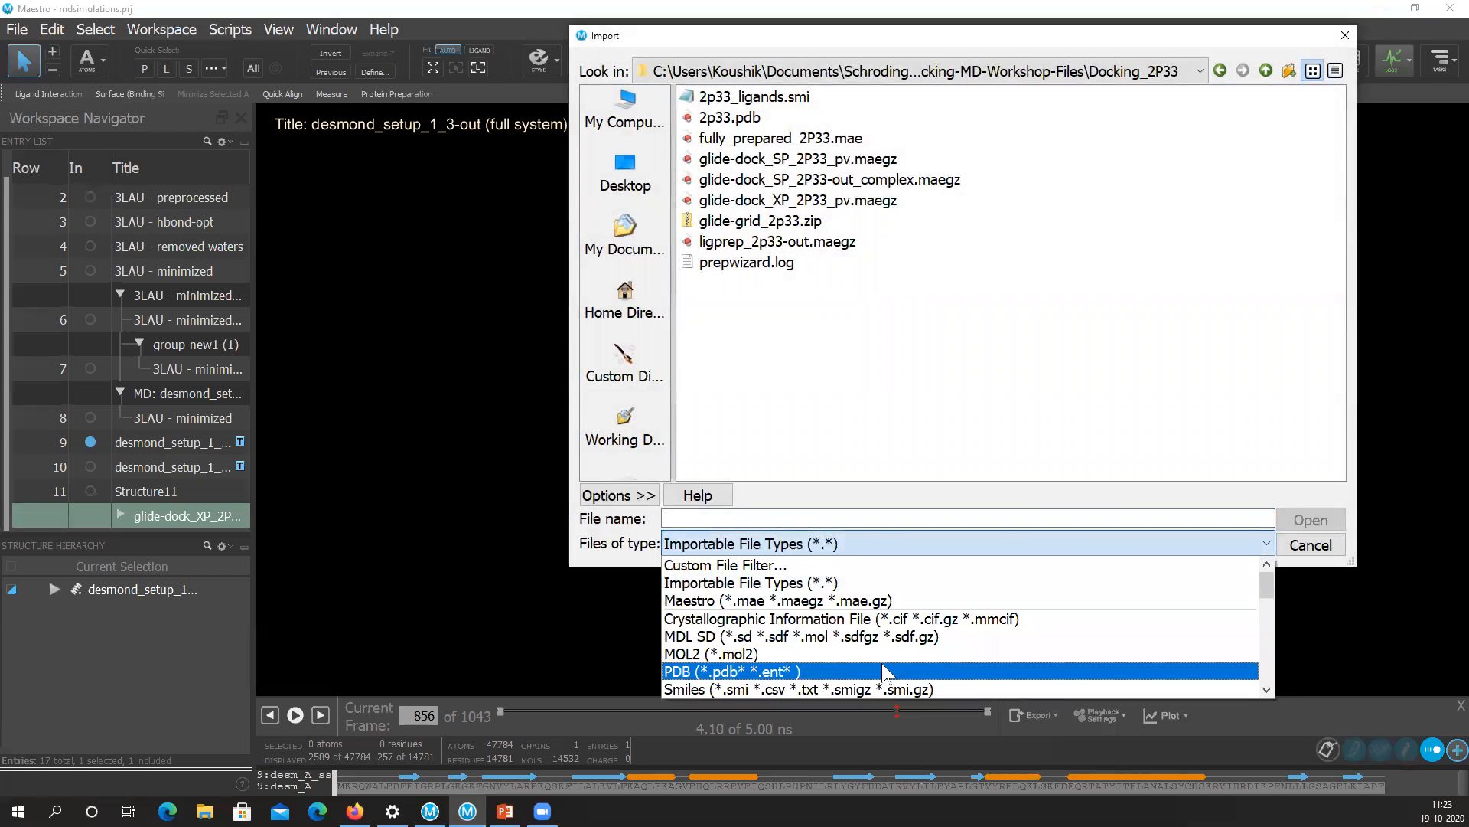
pyautogui.click(846, 585)
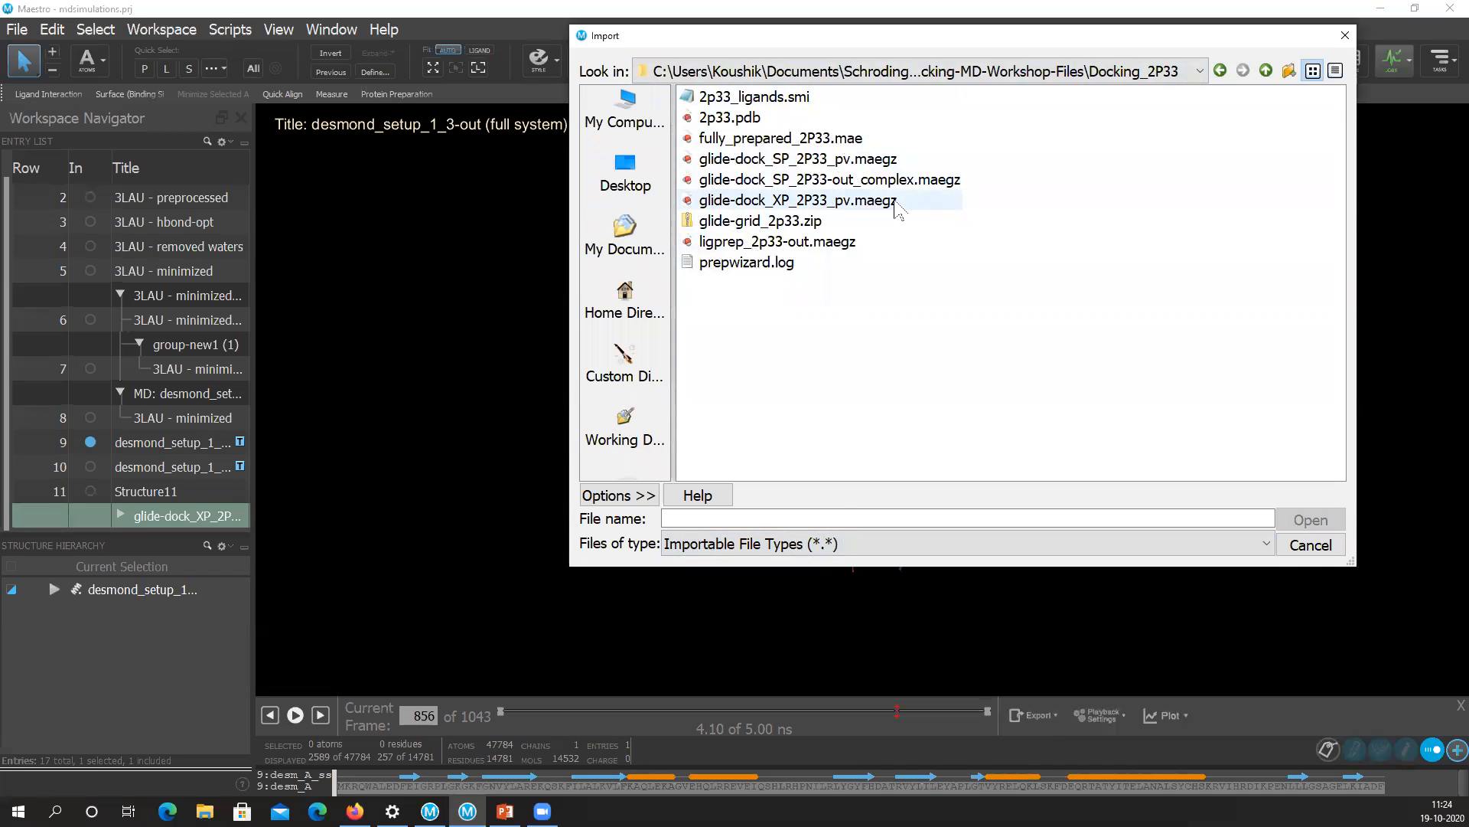
pyautogui.click(822, 202)
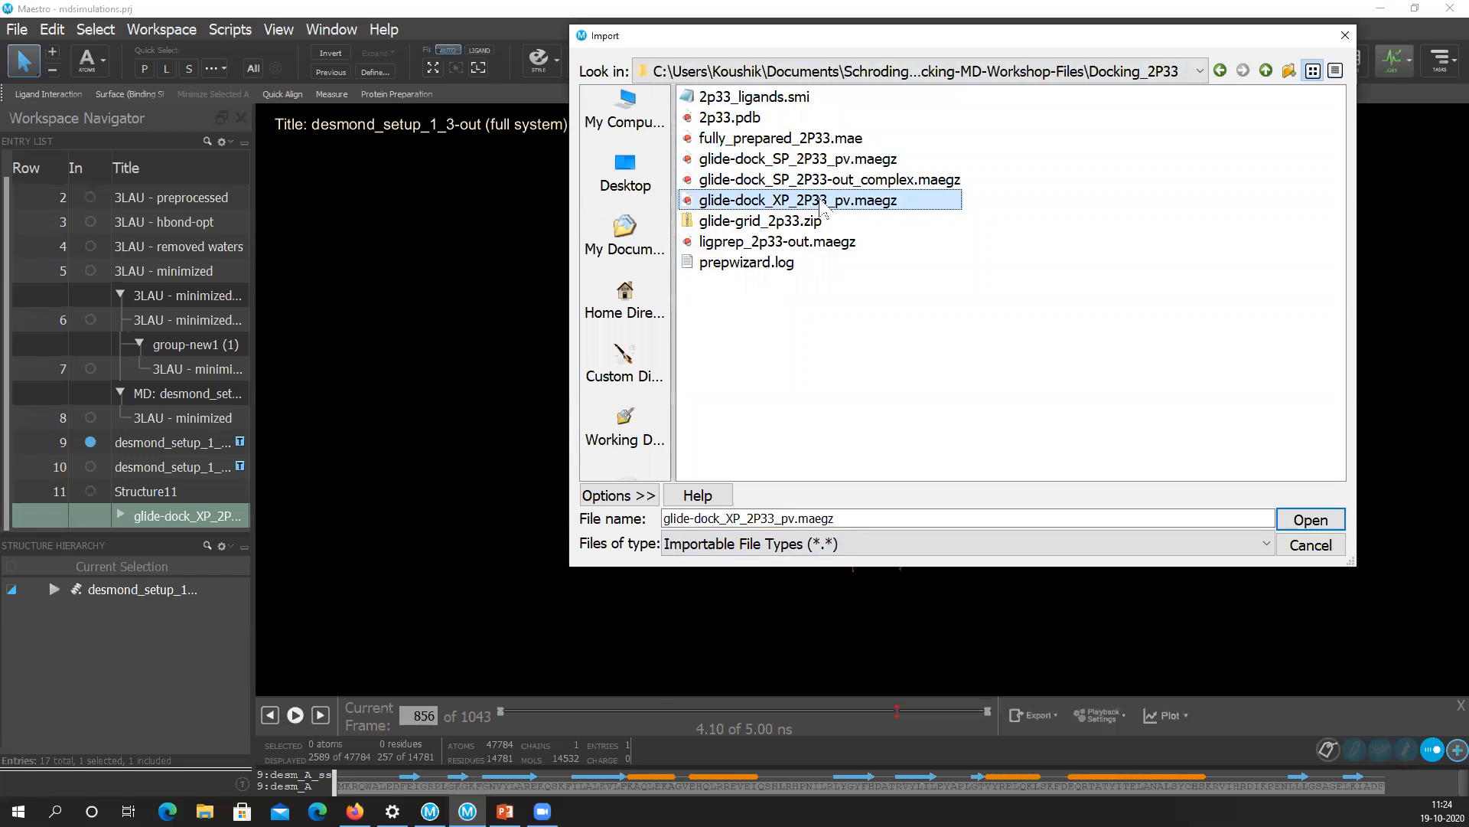
pyautogui.click(1311, 519)
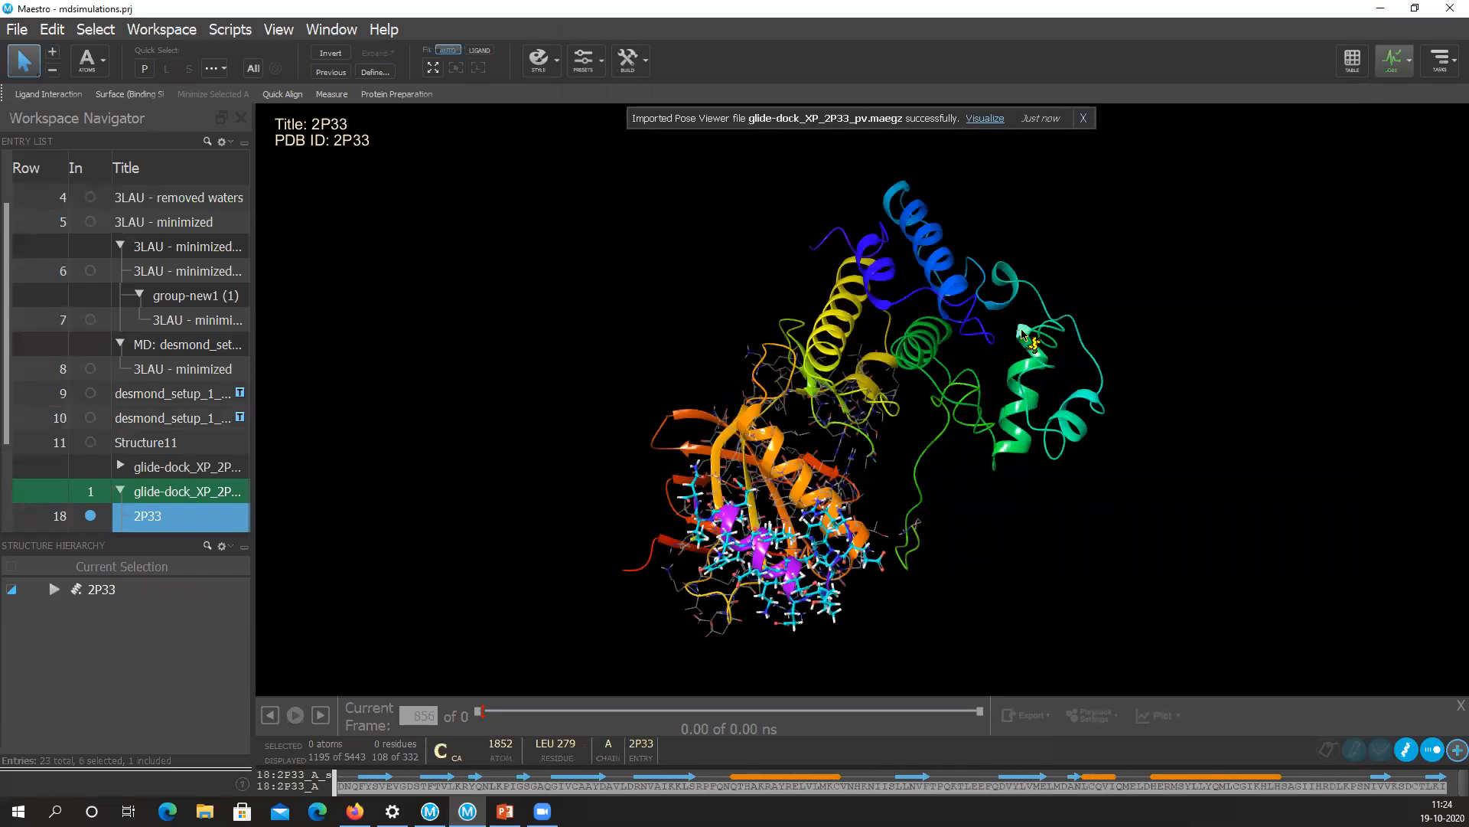
# Hide the atoms of 2P33 while keeping its ribbons, and include 2P33_ligand2 in the Workspace alongside the protein.
pyautogui.moveTo(1096, 277); pyautogui.dragTo(1094, 637, button='middle')
pyautogui.scroll(-2, 132, 421)
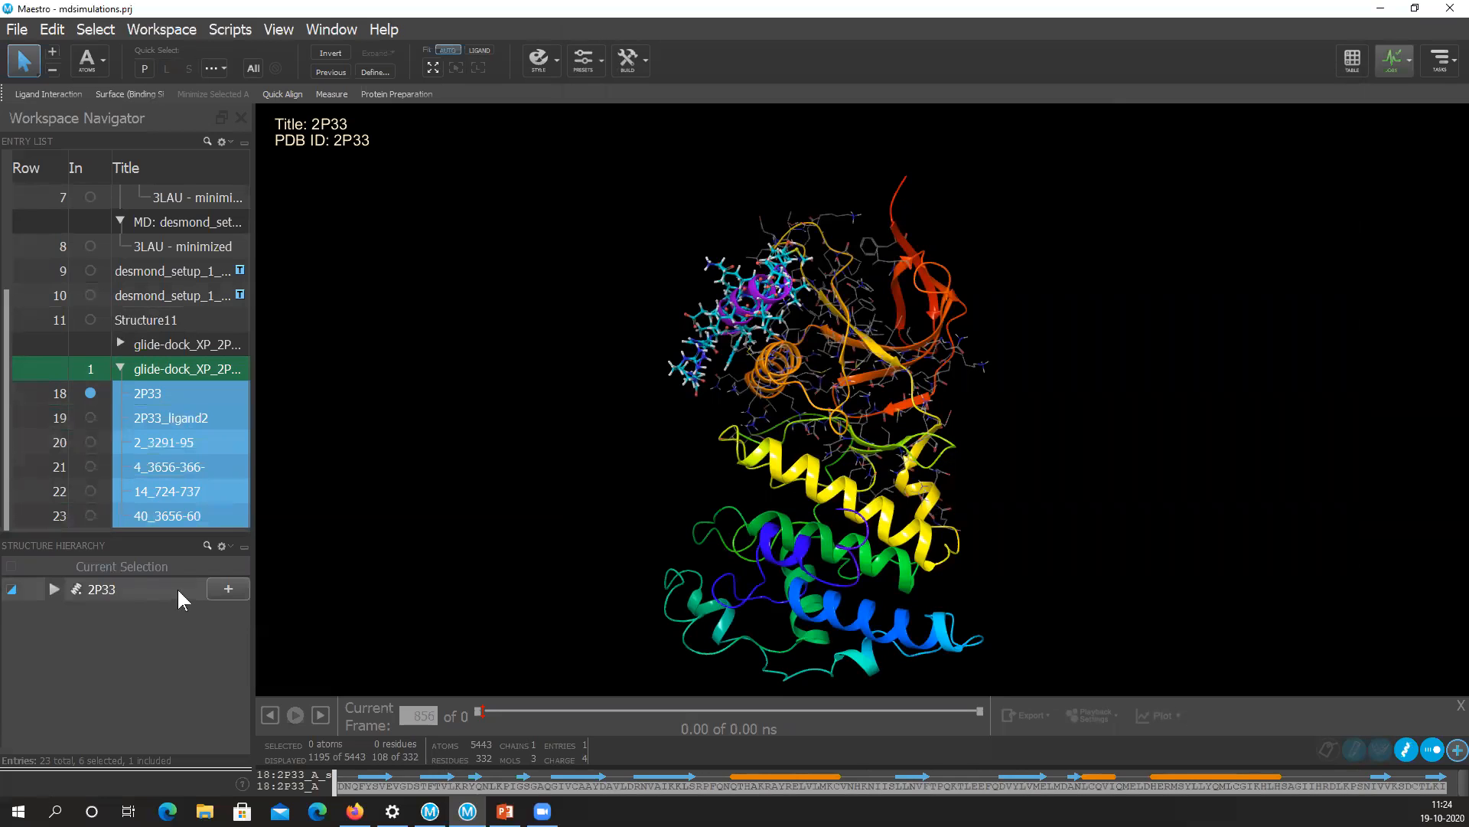
pyautogui.click(215, 589)
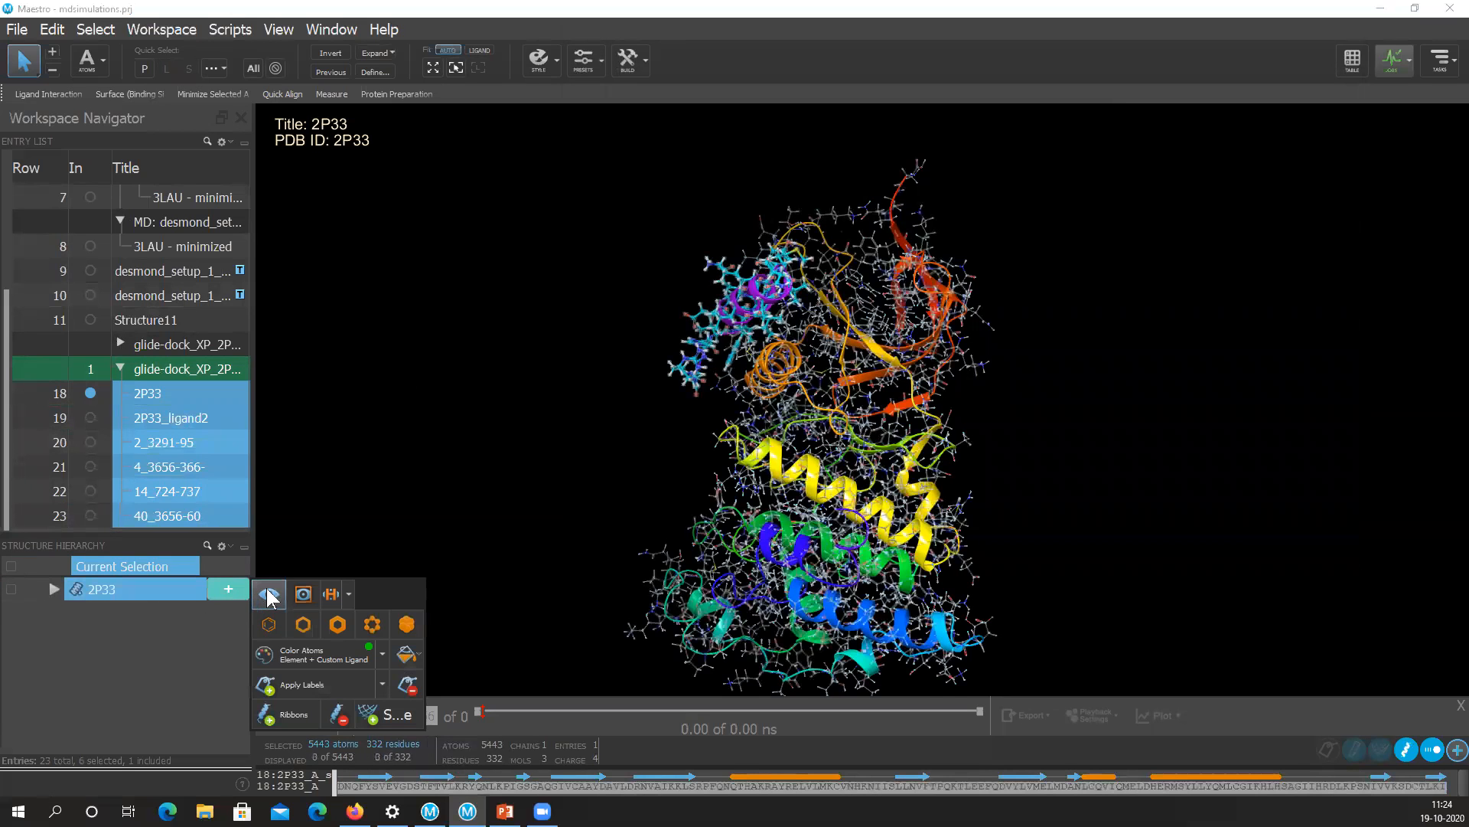
pyautogui.click(1070, 414)
pyautogui.moveTo(1086, 398); pyautogui.dragTo(961, 406, button='middle')
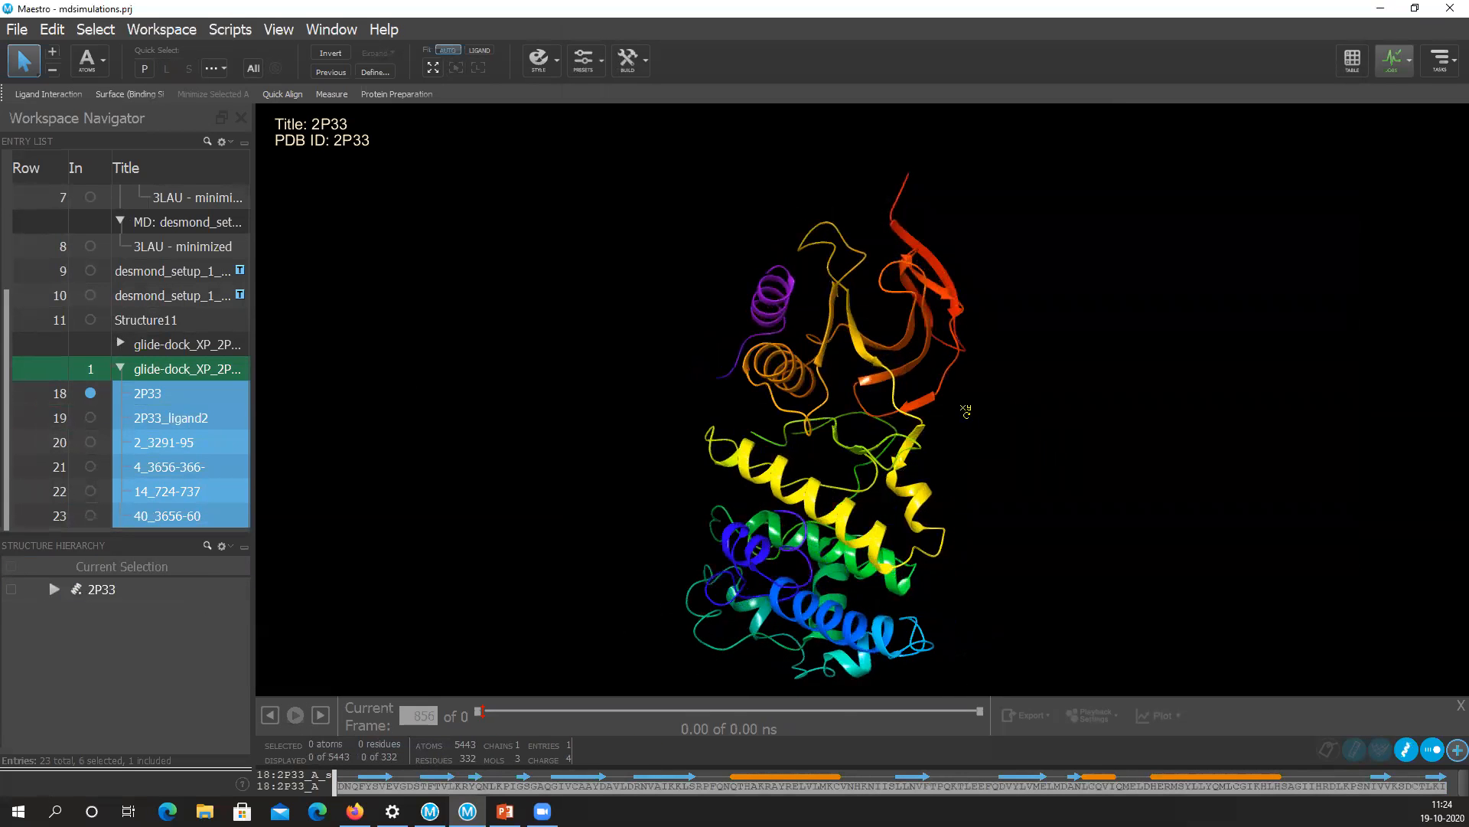
pyautogui.click(90, 417)
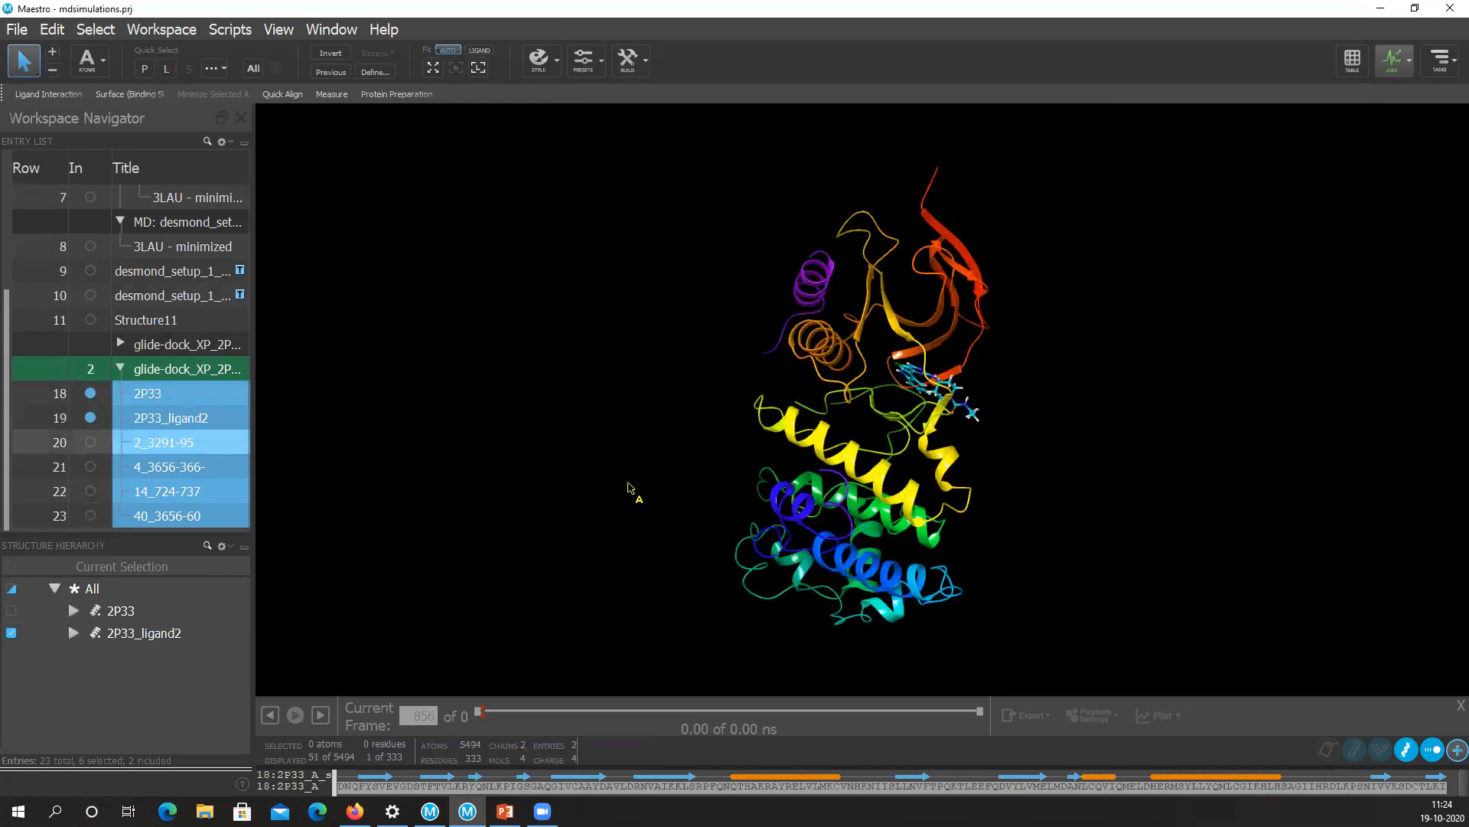
pyautogui.moveTo(1123, 437); pyautogui.dragTo(823, 404, button='middle')
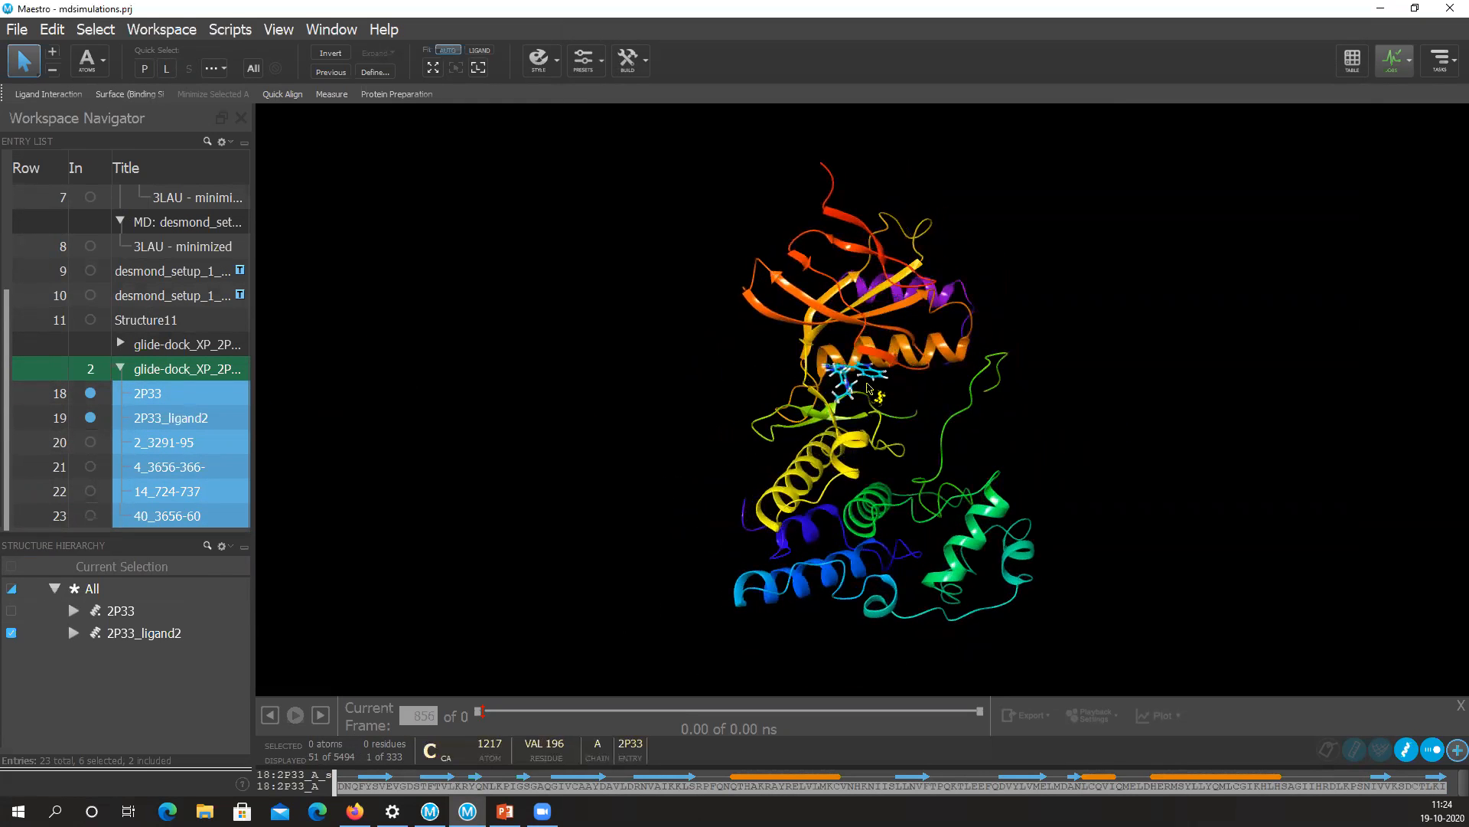
# Merge 2P33 and its five docked ligand entries into one entry, and inspect the merged complex in the Workspace.
pyautogui.rightClick(185, 395)
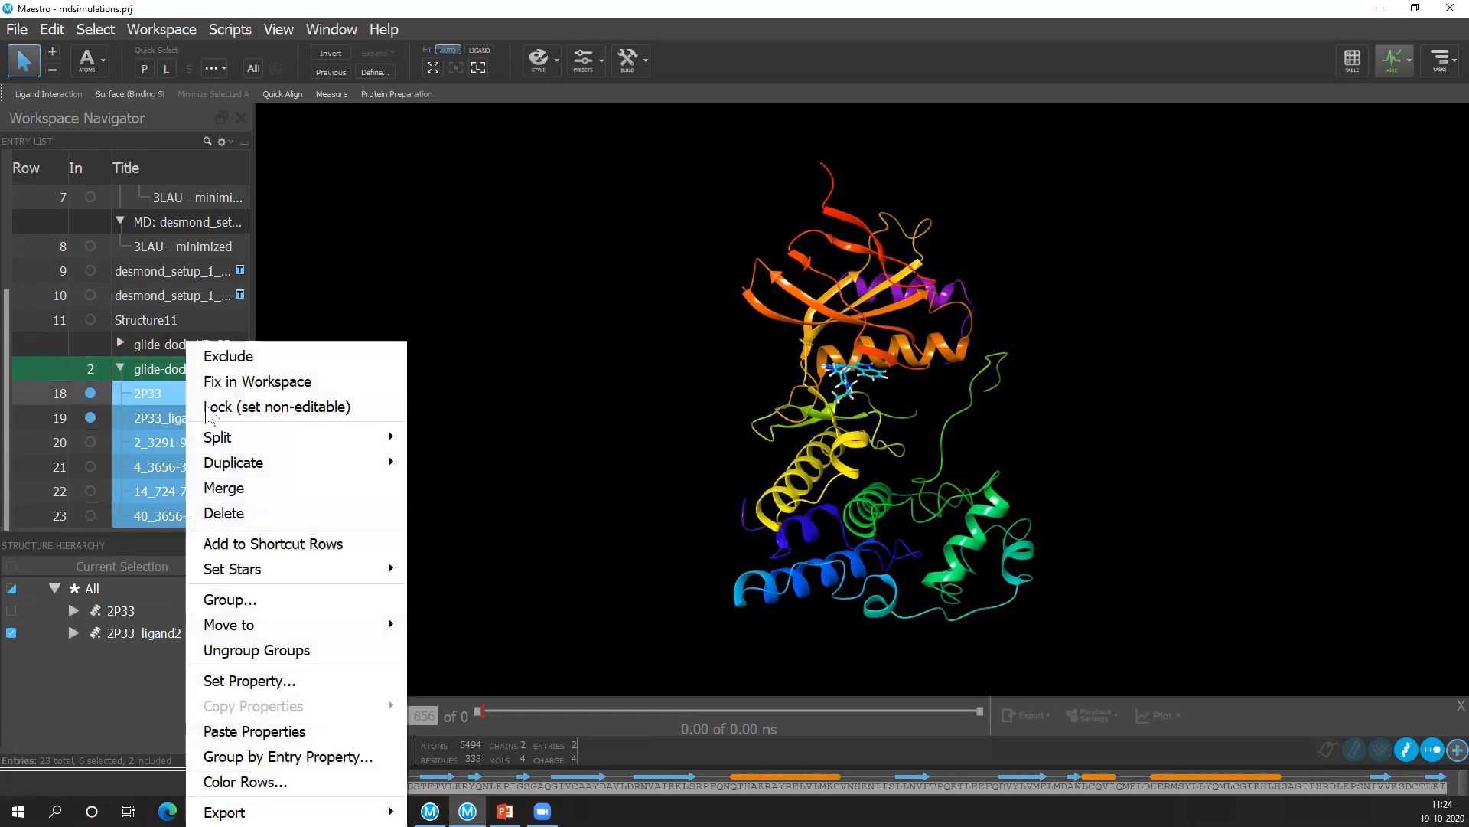
pyautogui.click(273, 494)
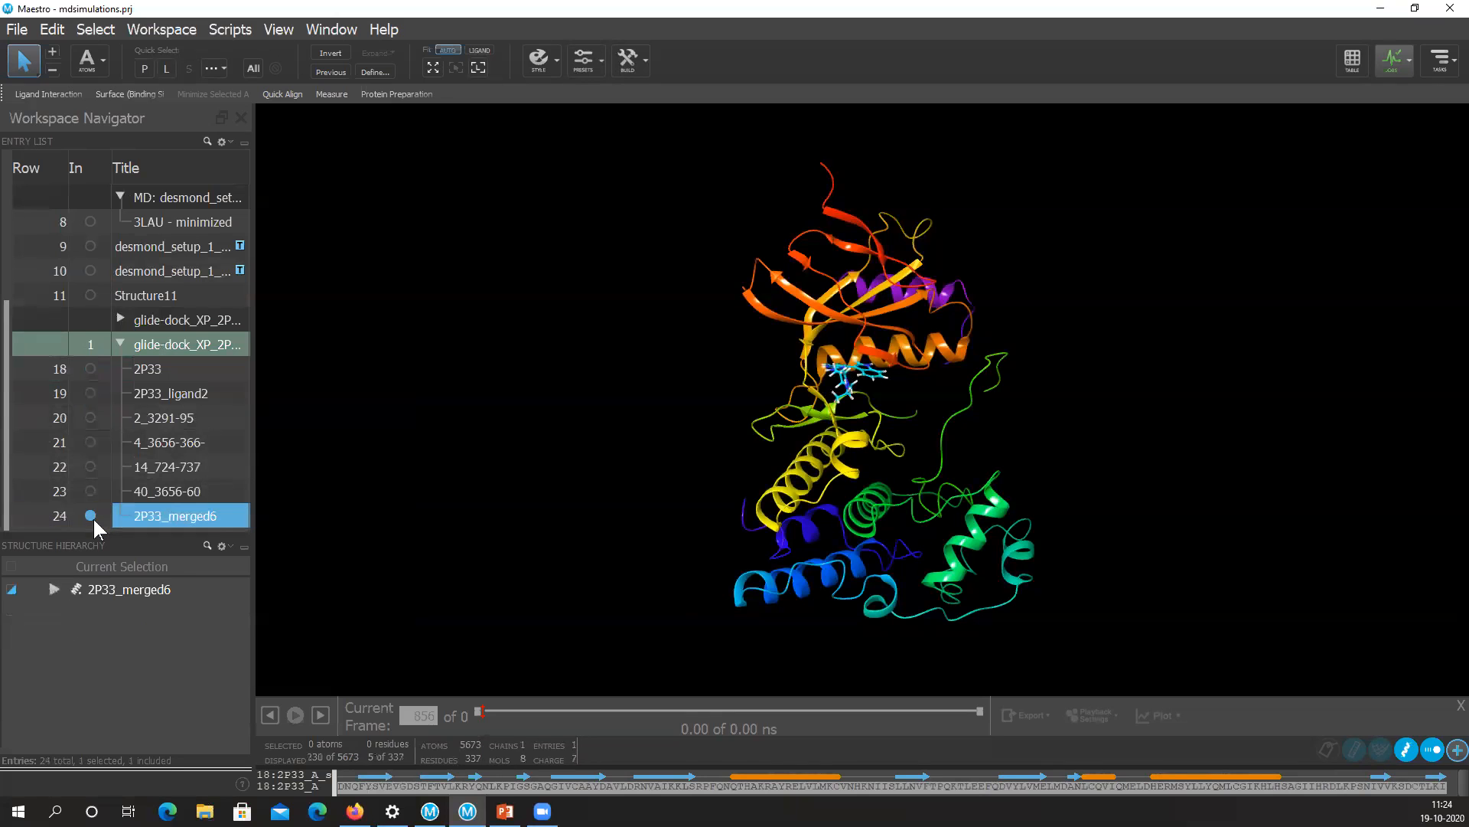
pyautogui.click(91, 515)
pyautogui.moveTo(1059, 421); pyautogui.dragTo(981, 382, button='middle')
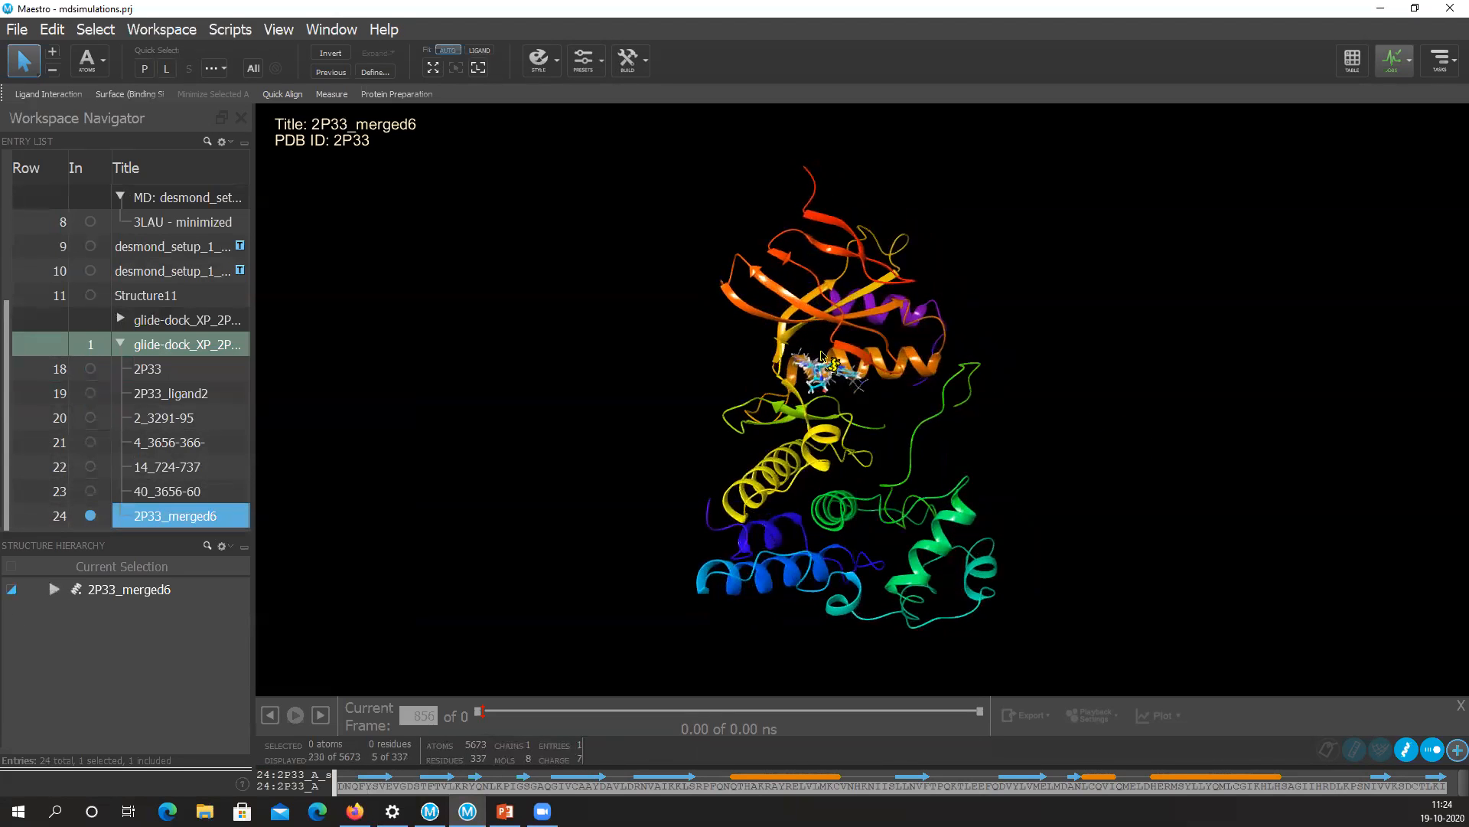
pyautogui.moveTo(1029, 447); pyautogui.dragTo(808, 381, button='middle')
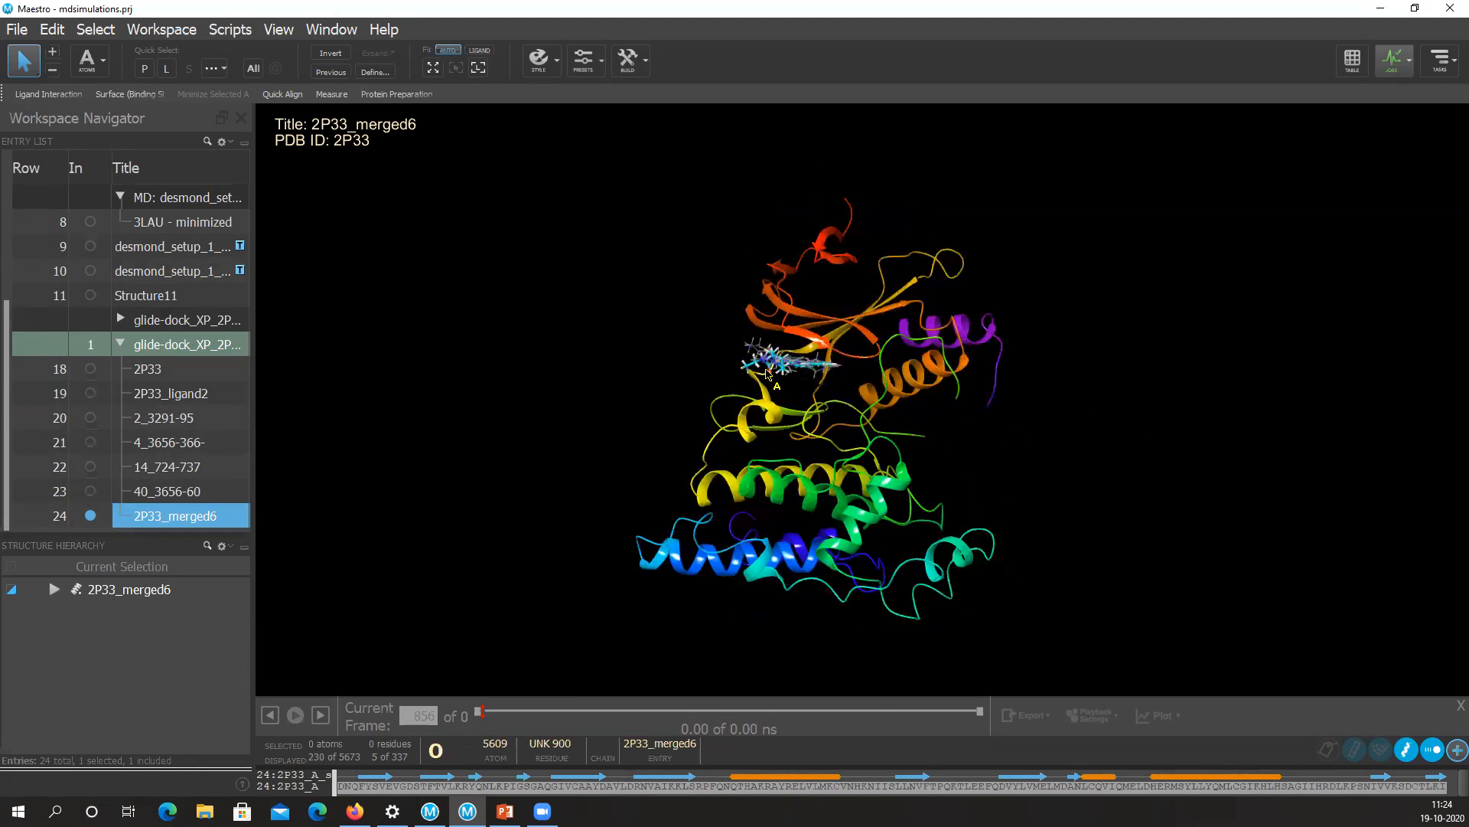
pyautogui.moveTo(1005, 413); pyautogui.dragTo(1174, 482, button='middle')
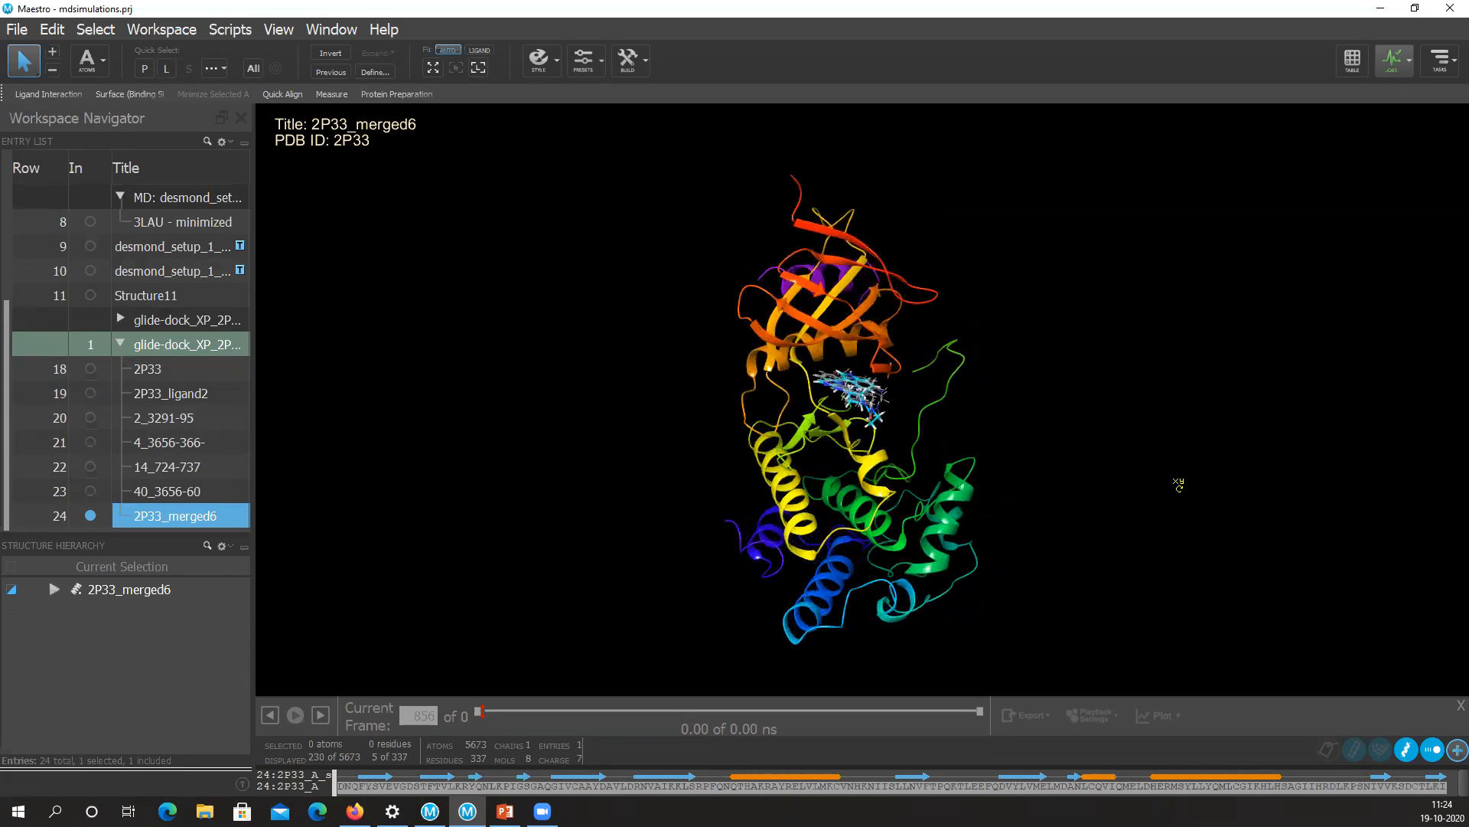
pyautogui.scroll(5, 872, 314)
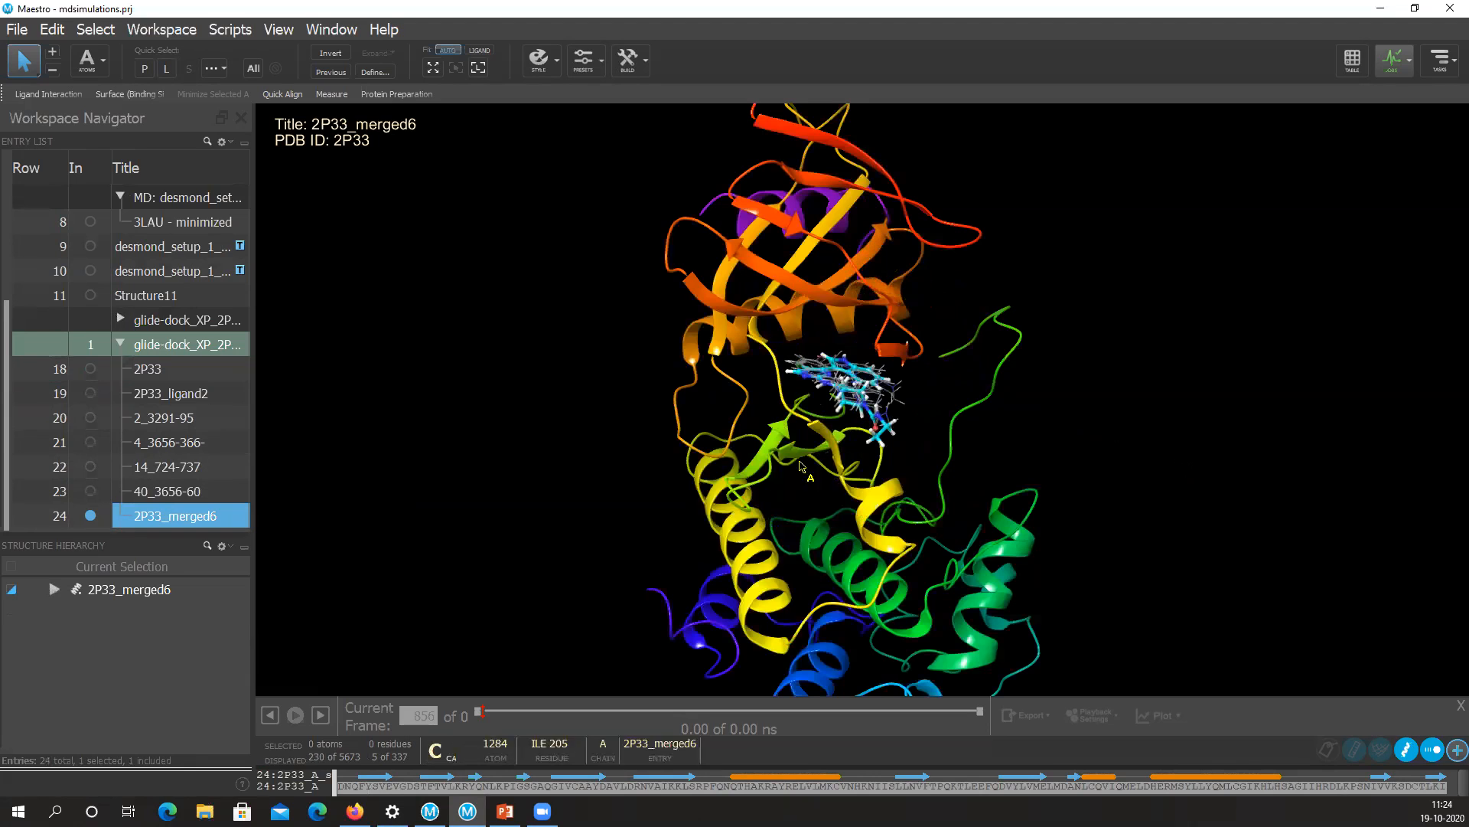
pyautogui.scroll(-5, 1148, 337)
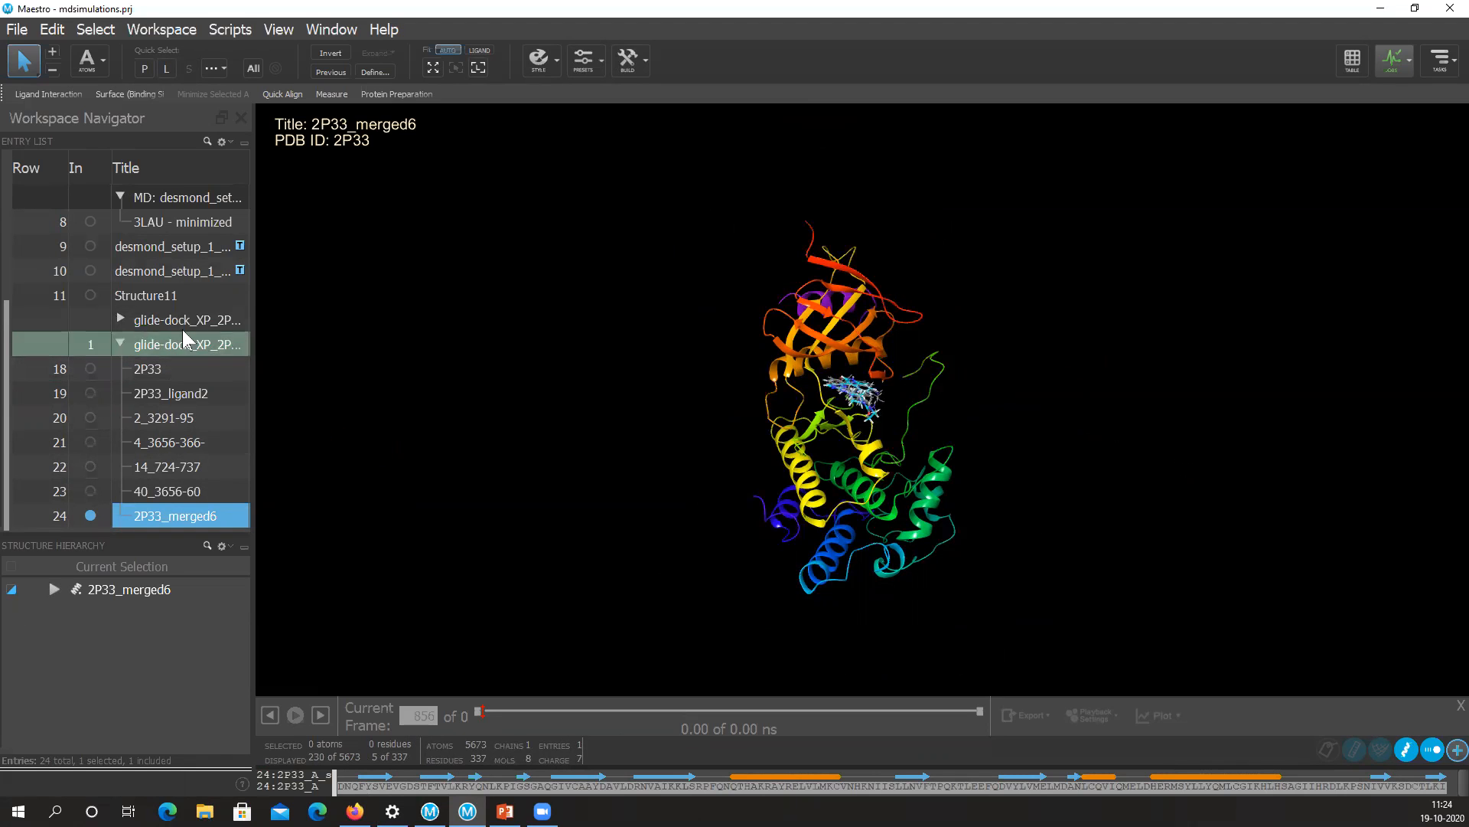
# Check the importable files in the Docking_2P33 folder, and leave the import dialog without importing anything.
pyautogui.click(16, 29)
pyautogui.click(108, 184)
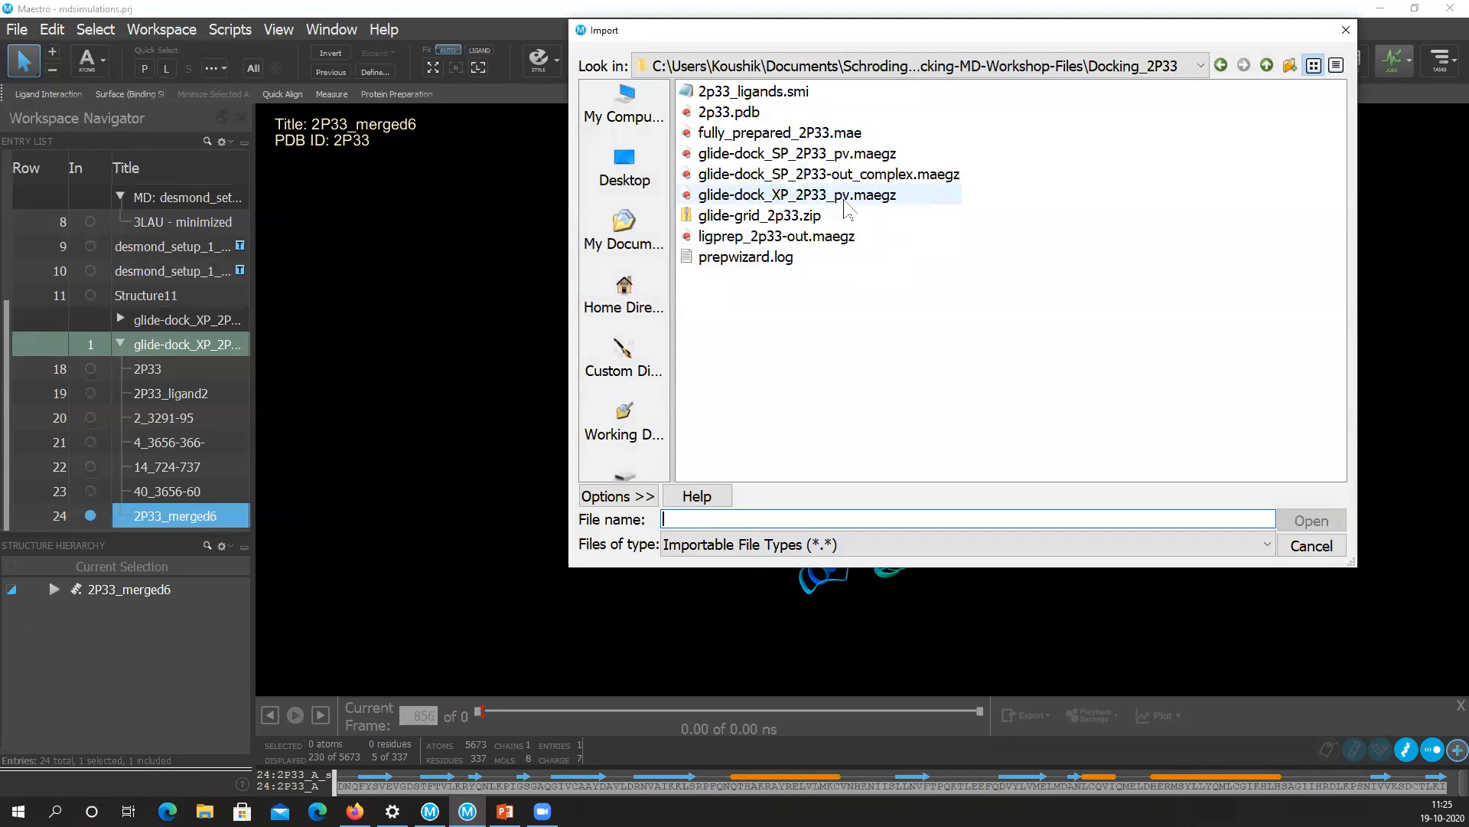
pyautogui.click(1315, 546)
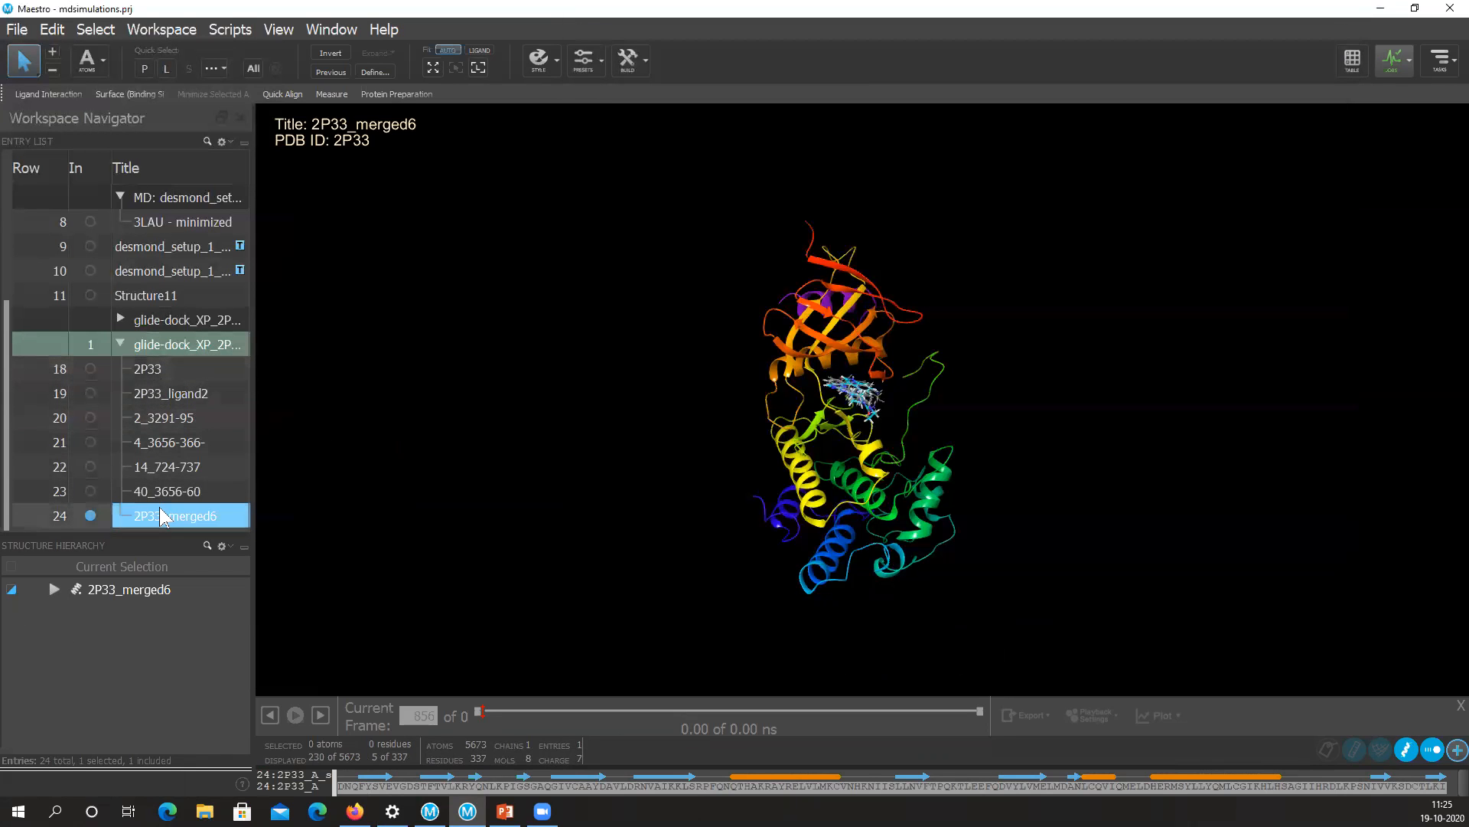
# Display 2P33 together with ligand 2_3291-95, and return to viewing the 2P33_merged6 entry alone.
pyautogui.click(88, 368)
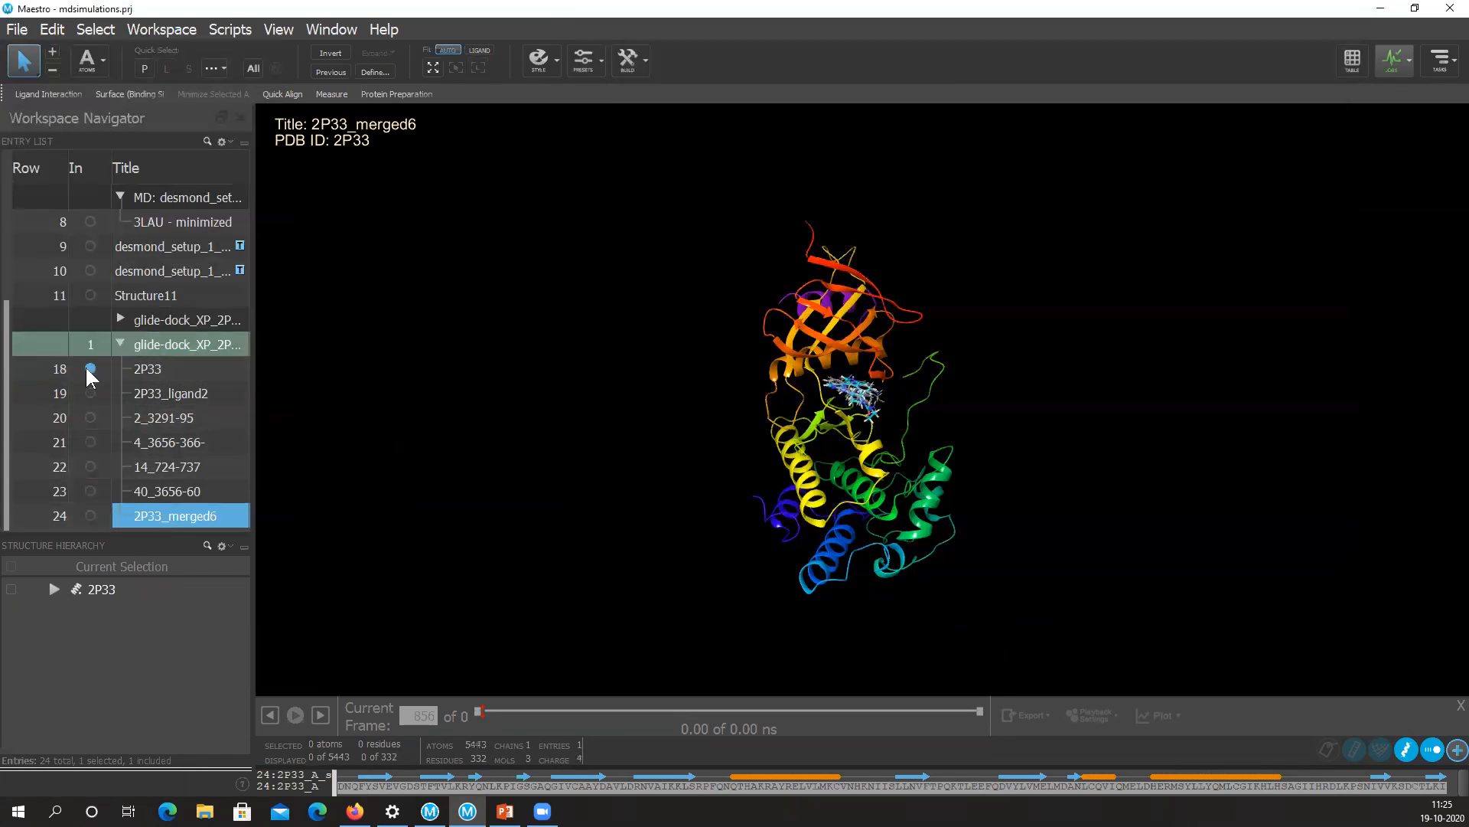
pyautogui.keyDown('ctrl'); pyautogui.click(90, 417); pyautogui.keyUp('ctrl')
pyautogui.rightClick(146, 412)
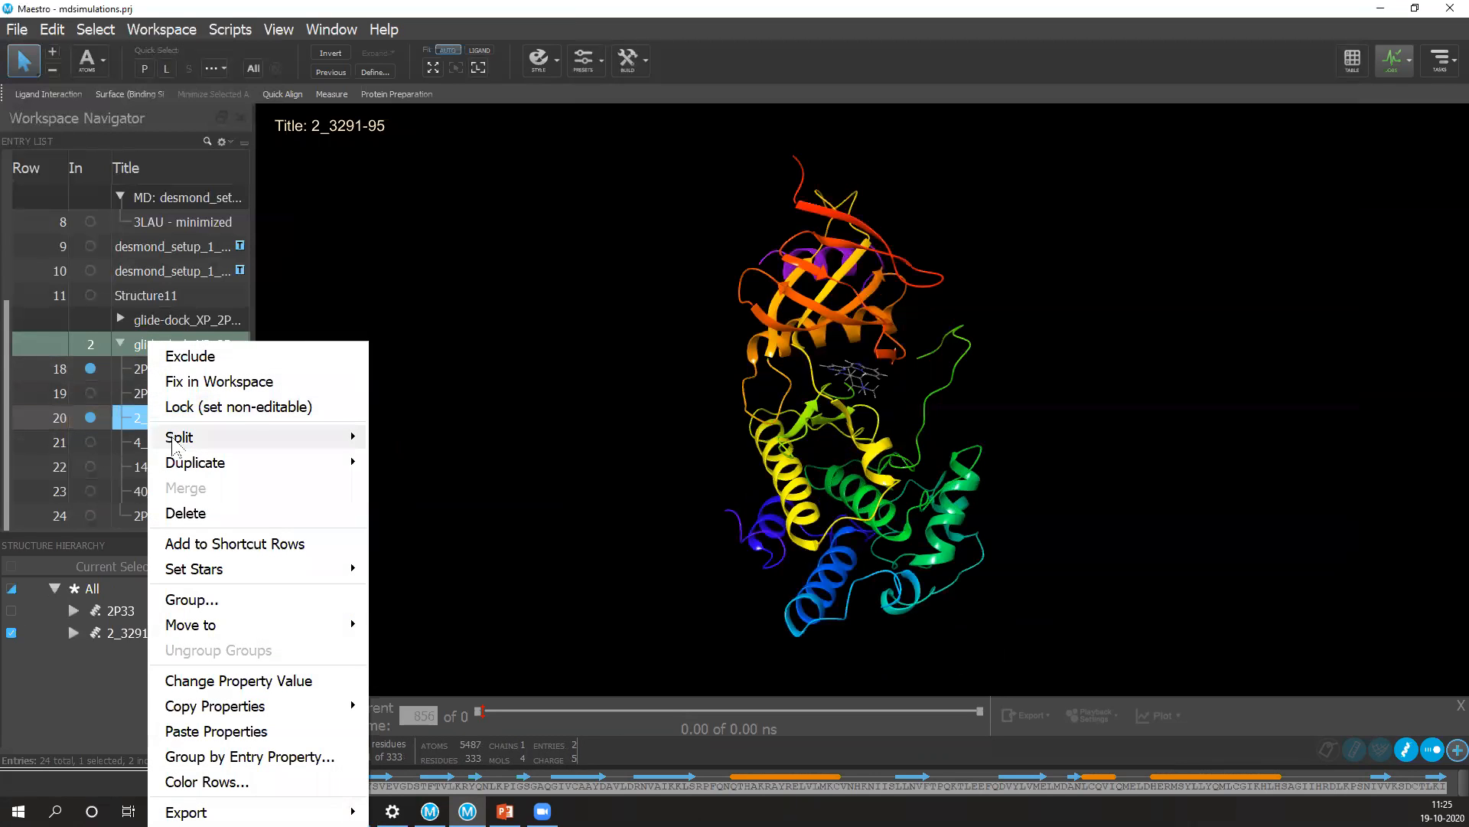
pyautogui.click(587, 329)
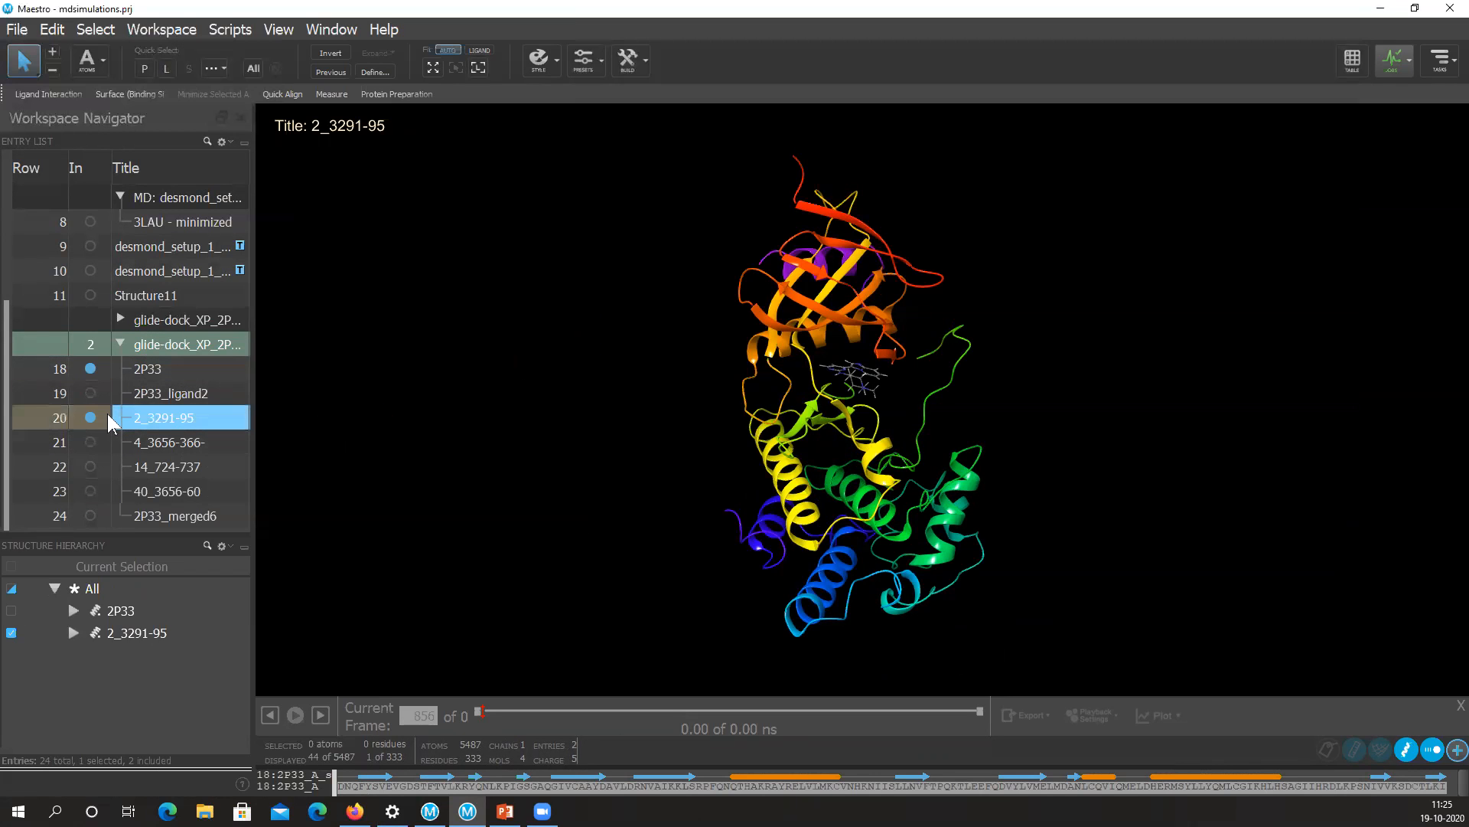
pyautogui.click(89, 515)
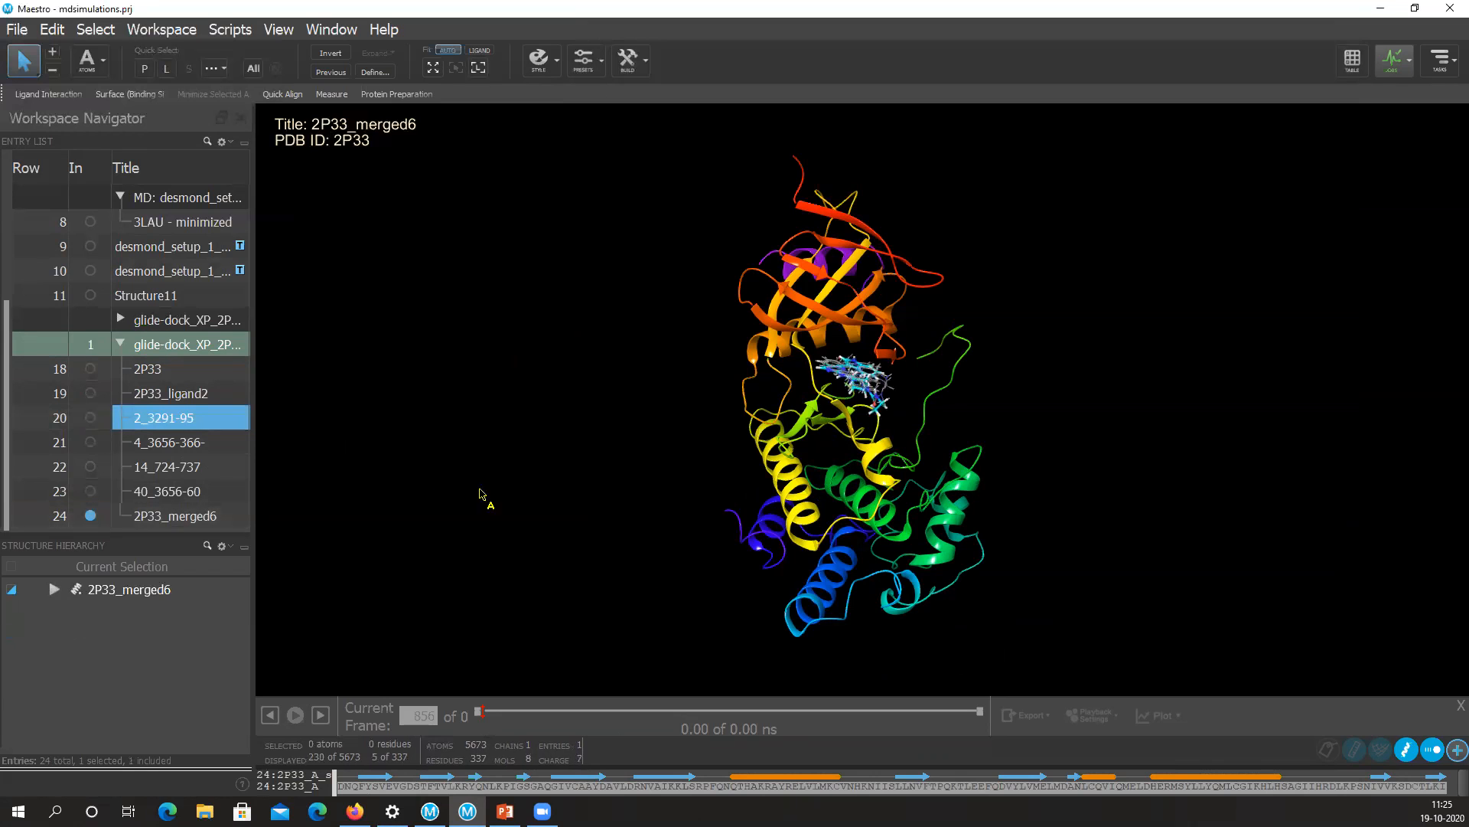
pyautogui.moveTo(1163, 401); pyautogui.dragTo(1082, 390, button='middle')
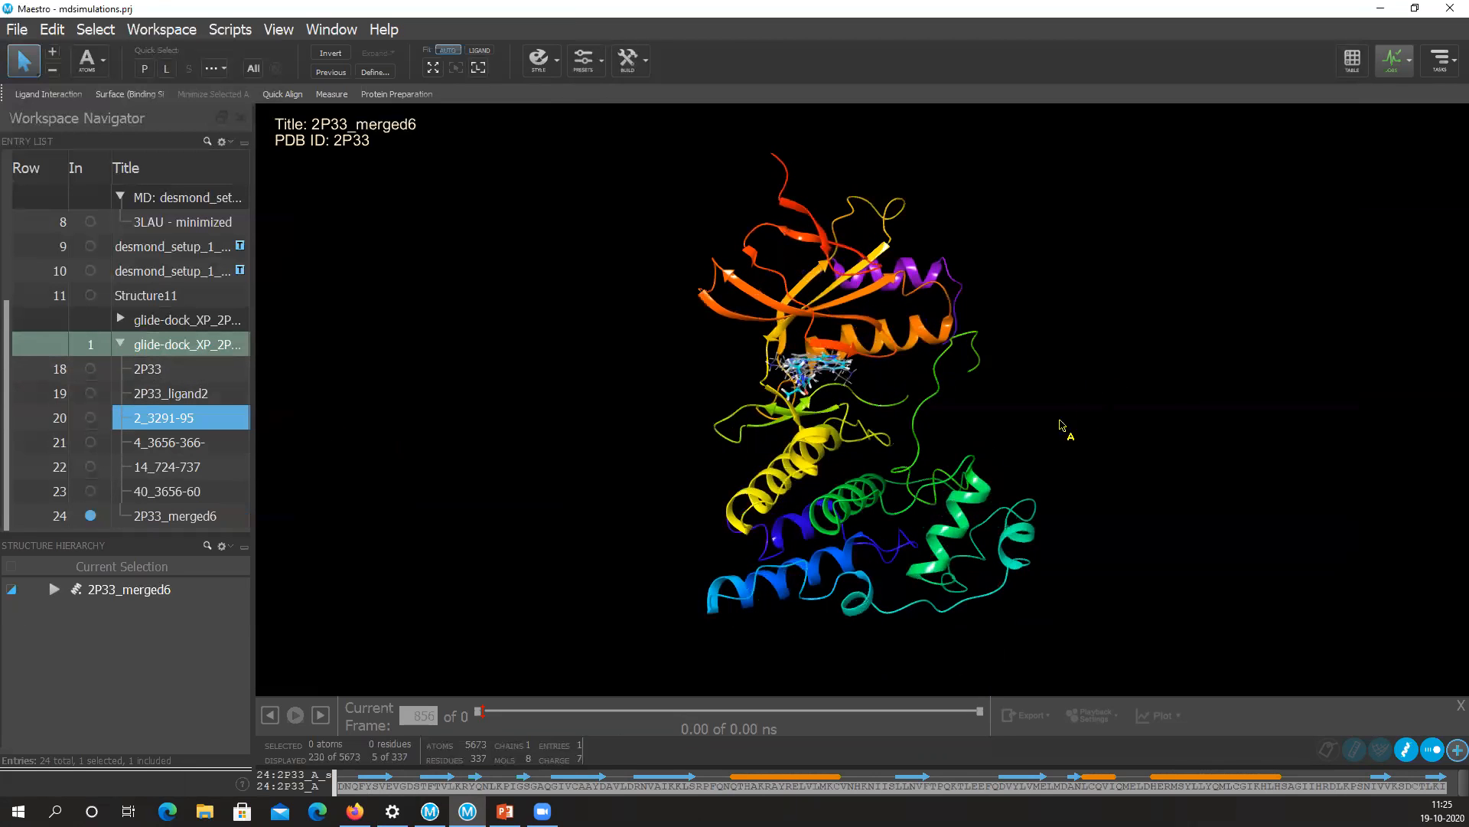
# Select 2P33 together with 2P33_ligand2 and view the Merge option for the pair without applying it.
pyautogui.click(202, 368)
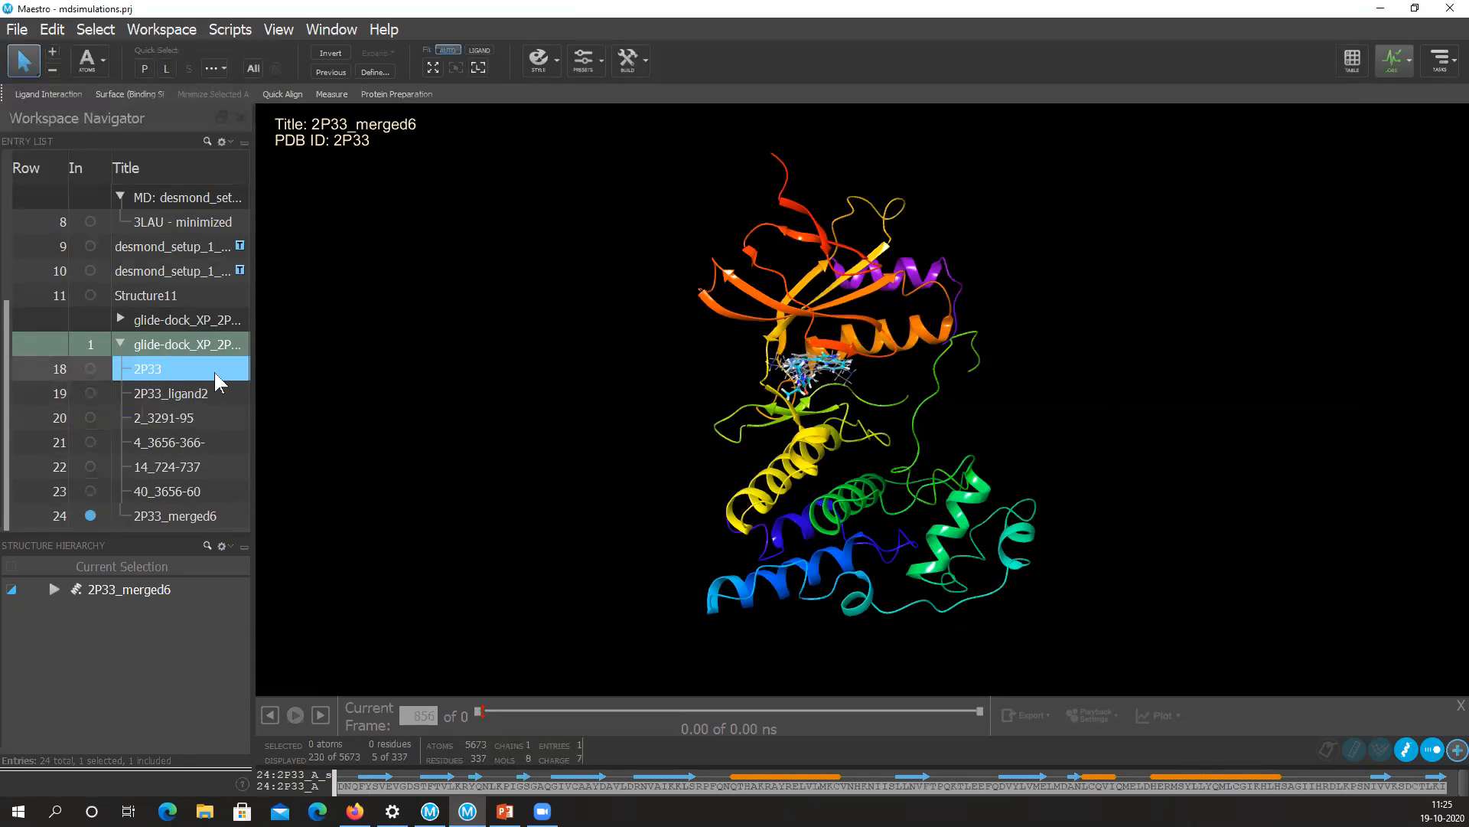
pyautogui.keyDown('shift'); pyautogui.click(208, 393); pyautogui.keyUp('shift')
pyautogui.rightClick(208, 395)
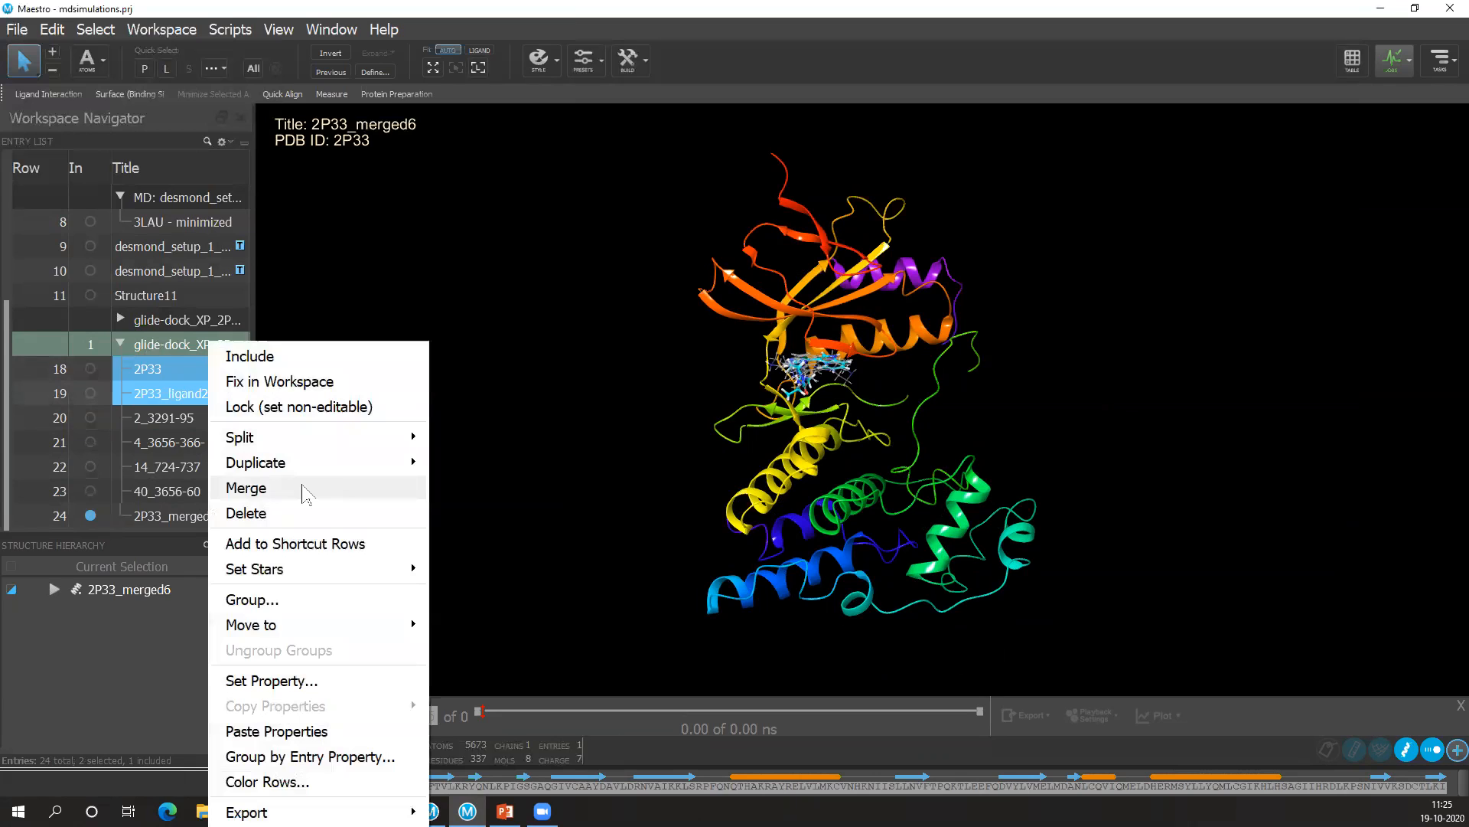
pyautogui.click(556, 459)
# Select 2P33 together with ligand 4_3656-366- and view the Merge option for the pair without applying it.
pyautogui.click(204, 417)
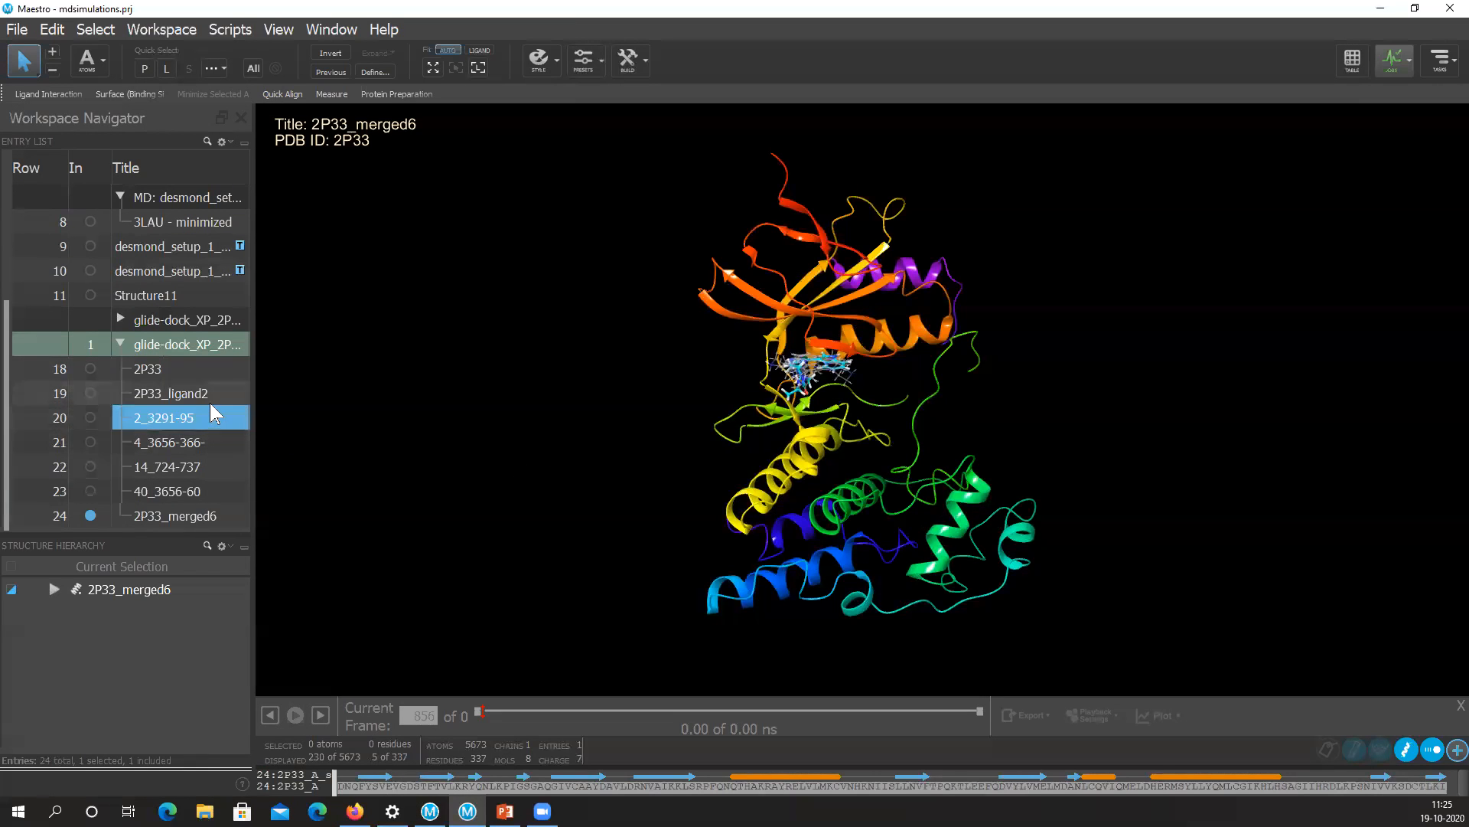
pyautogui.click(204, 370)
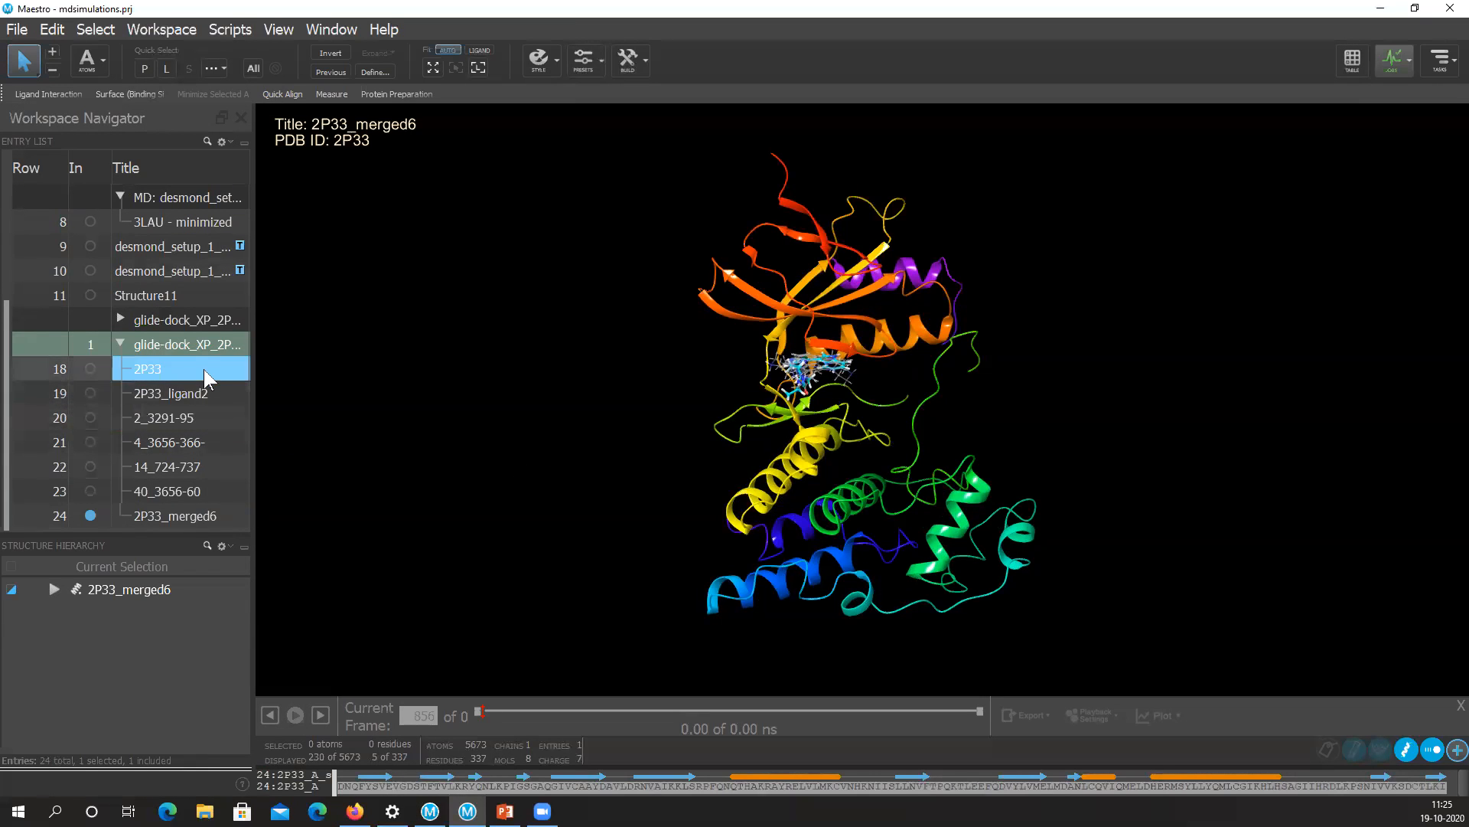
pyautogui.keyDown('ctrl'); pyautogui.click(203, 444); pyautogui.keyUp('ctrl')
pyautogui.rightClick(204, 444)
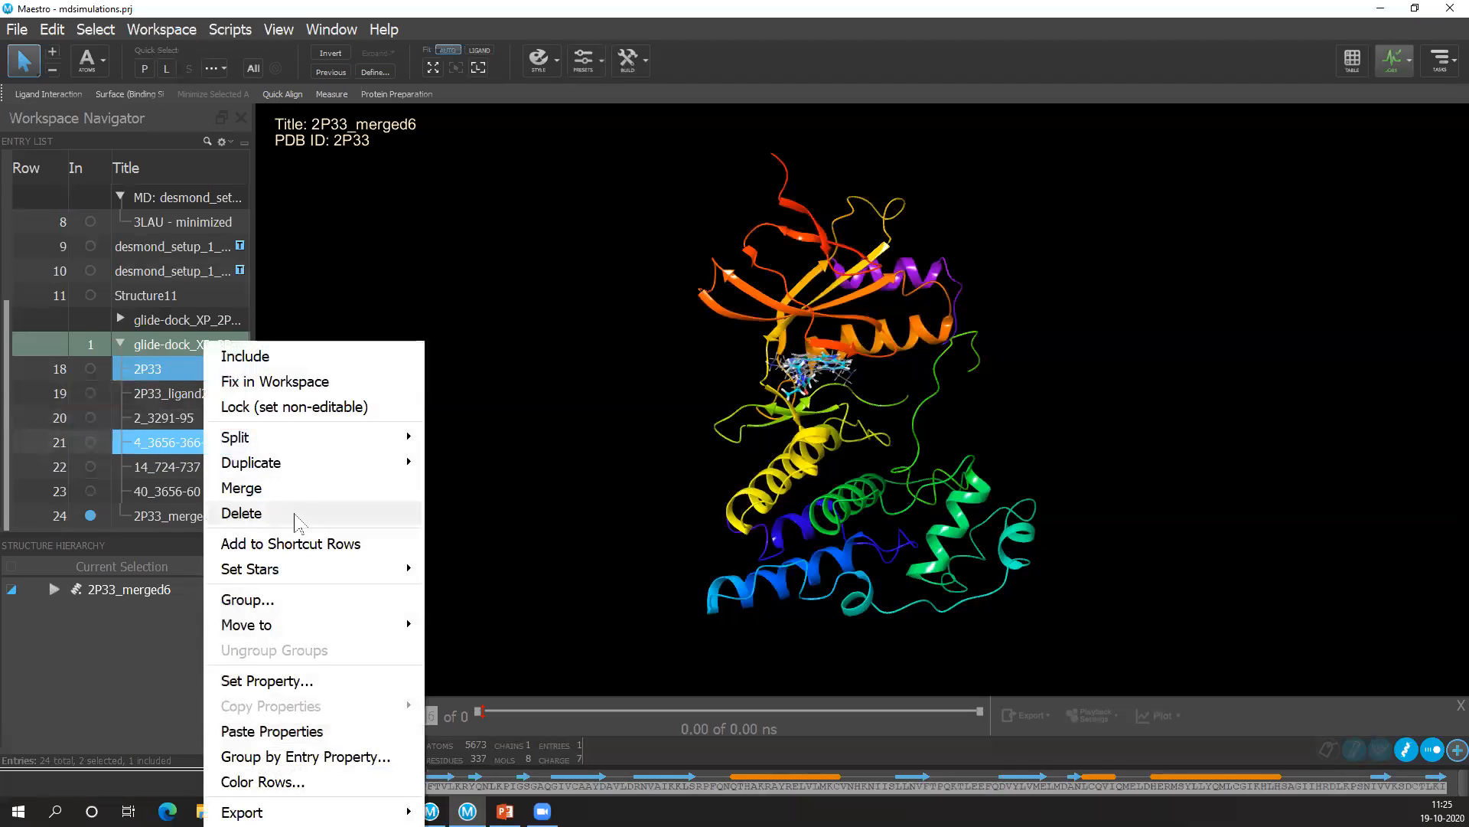
pyautogui.click(522, 460)
# Select 2P33 together with ligand 14_724-737 and view the Merge option for the pair without applying it.
pyautogui.click(179, 350)
pyautogui.click(181, 364)
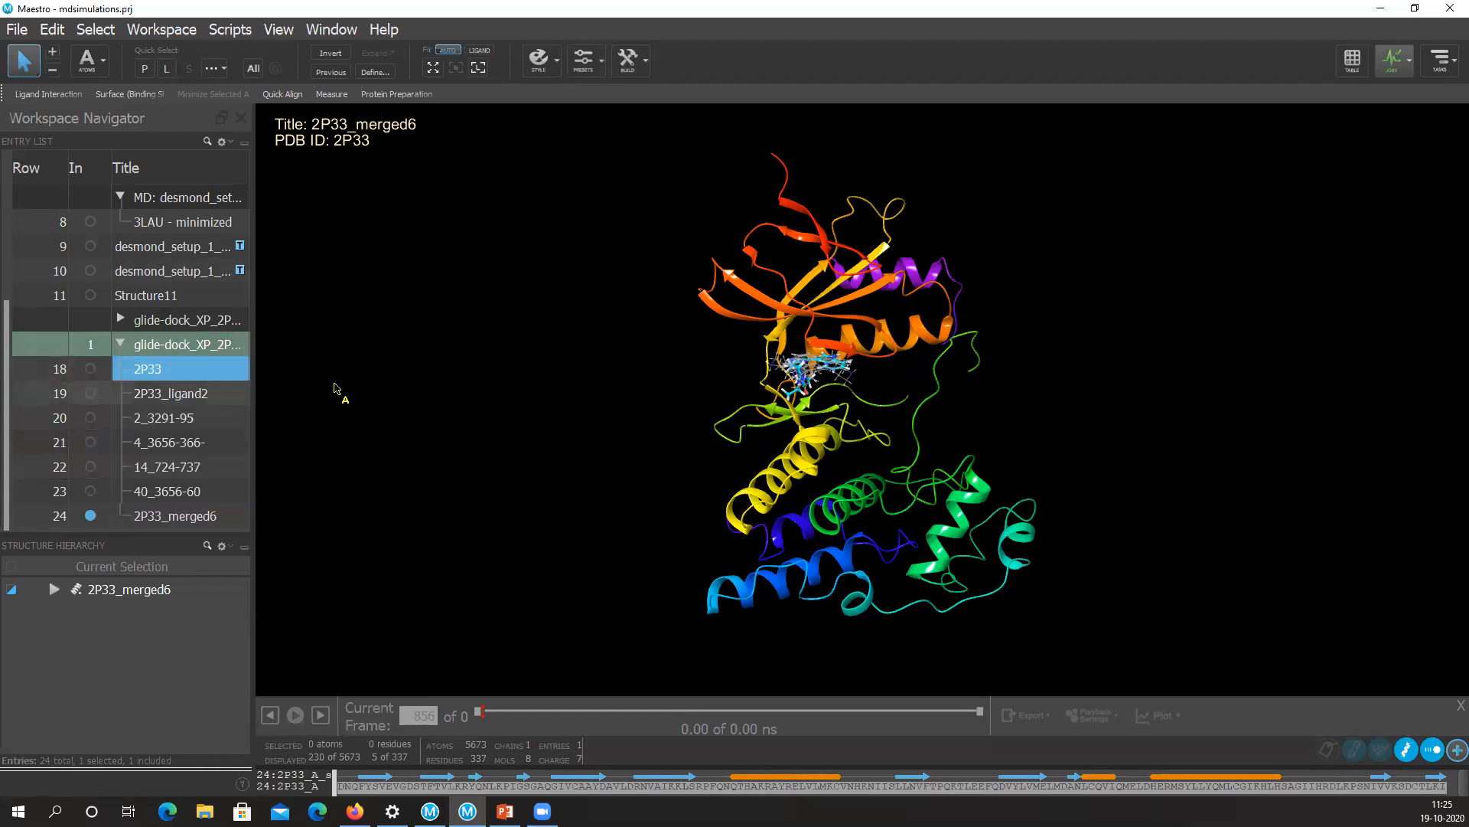
pyautogui.keyDown('ctrl'); pyautogui.click(179, 466); pyautogui.keyUp('ctrl')
pyautogui.rightClick(183, 466)
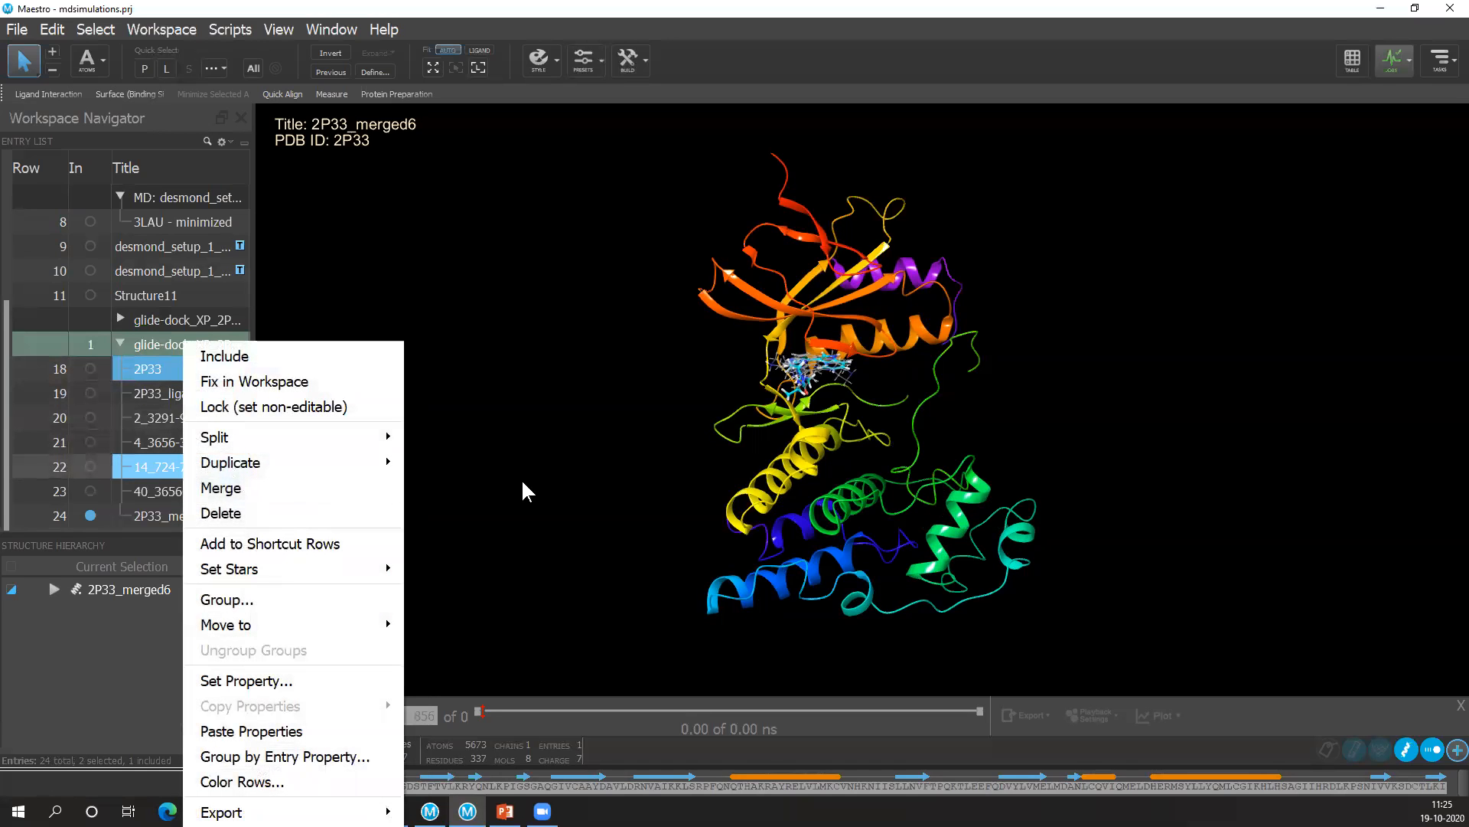
pyautogui.click(524, 482)
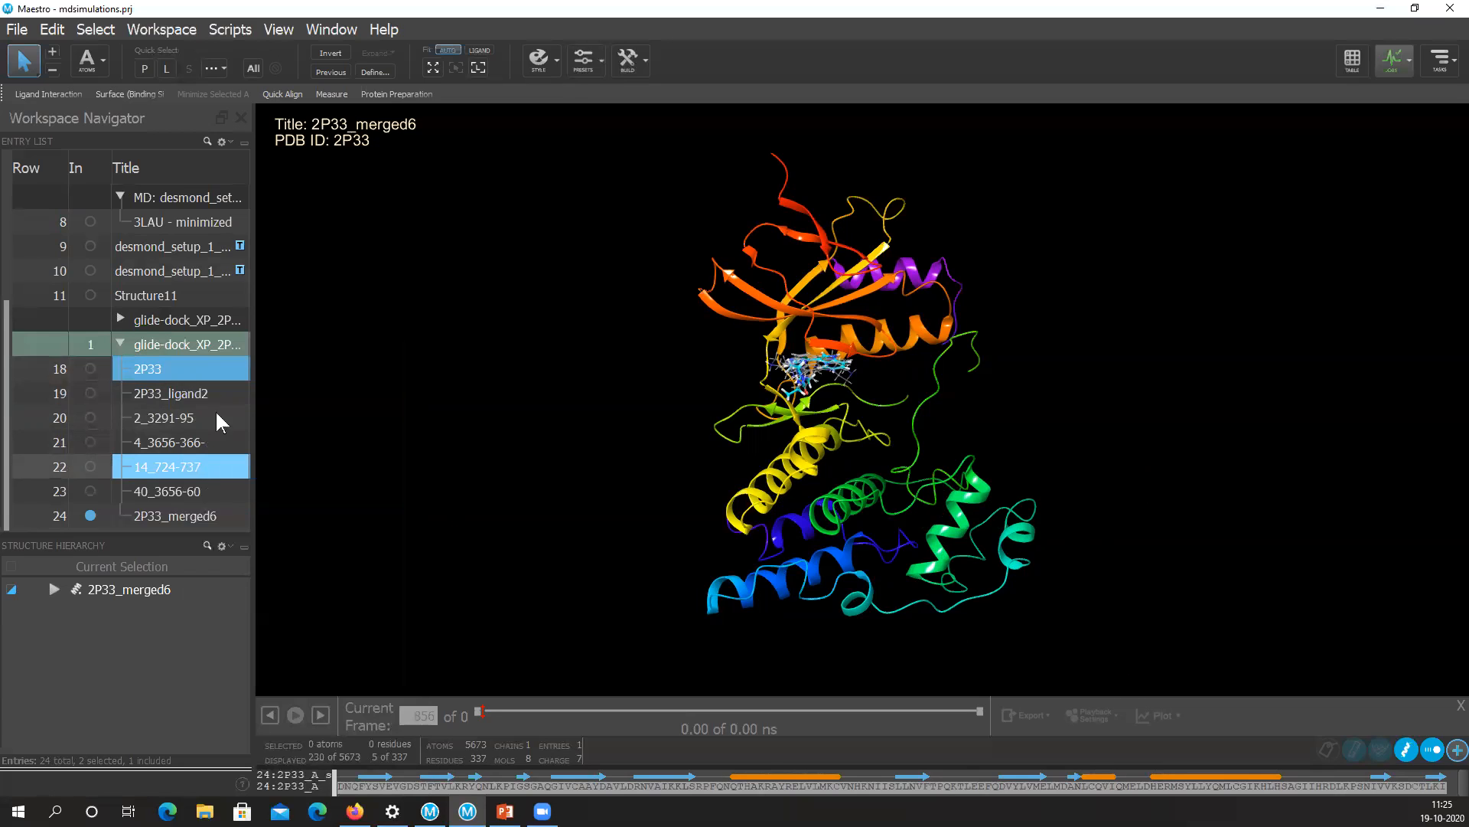
# Display the desmond_setup_1_3-out trajectory, review its Export Movie quality and duration options with resolution 1280 X 1024, and cancel the export.
pyautogui.click(88, 245)
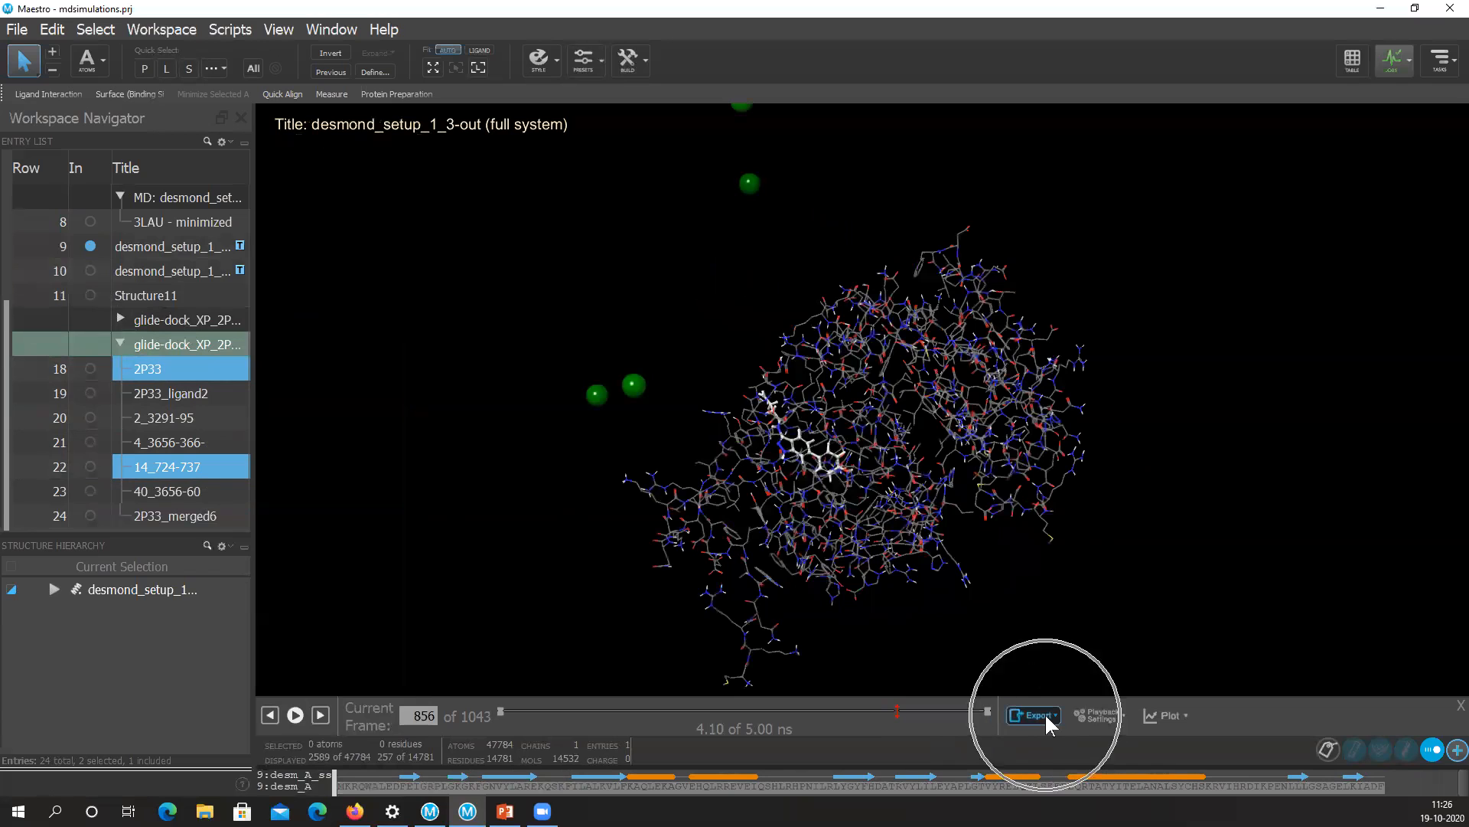
pyautogui.click(1045, 714)
pyautogui.click(1046, 653)
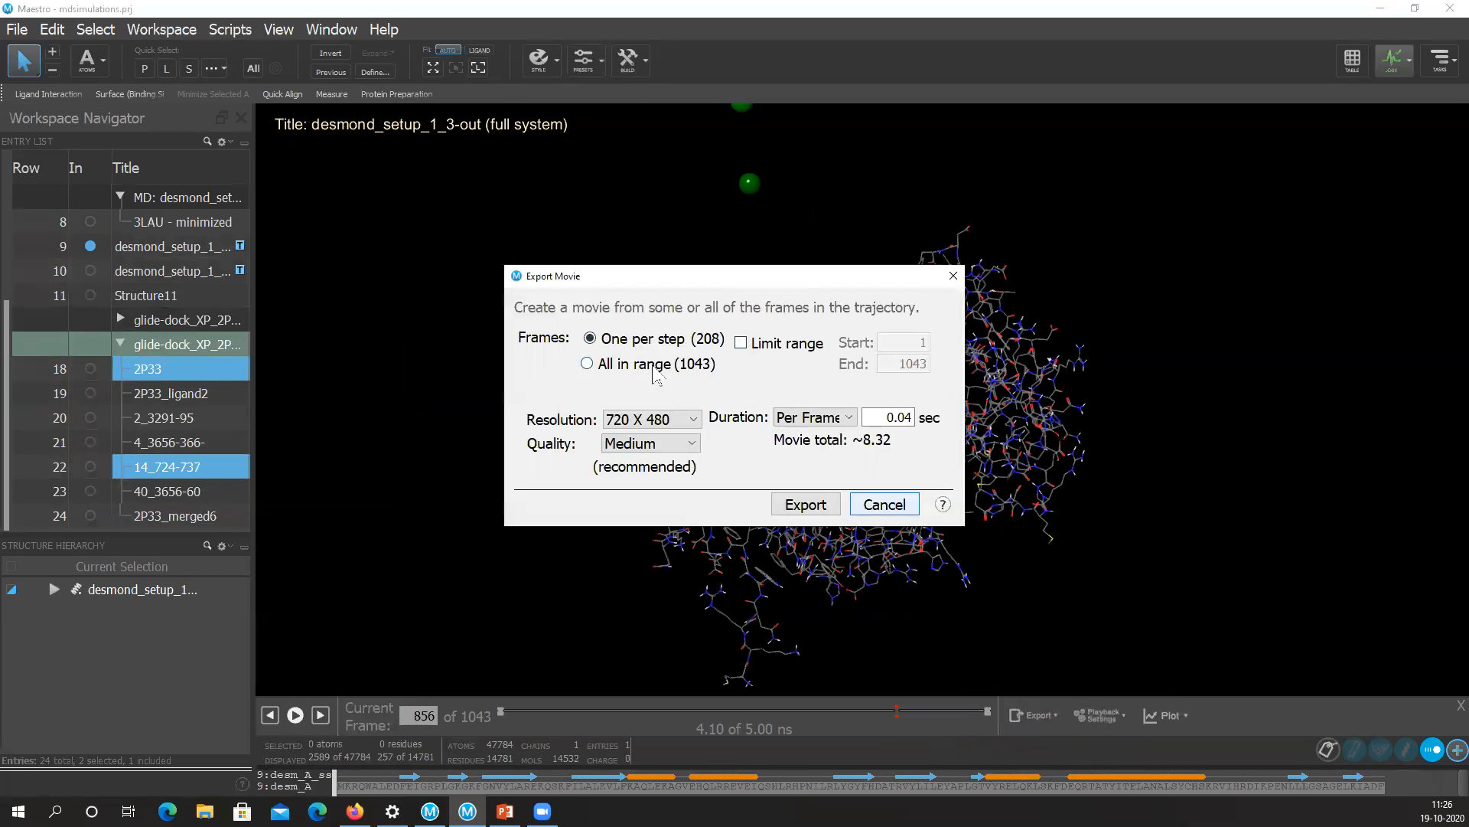
pyautogui.click(684, 420)
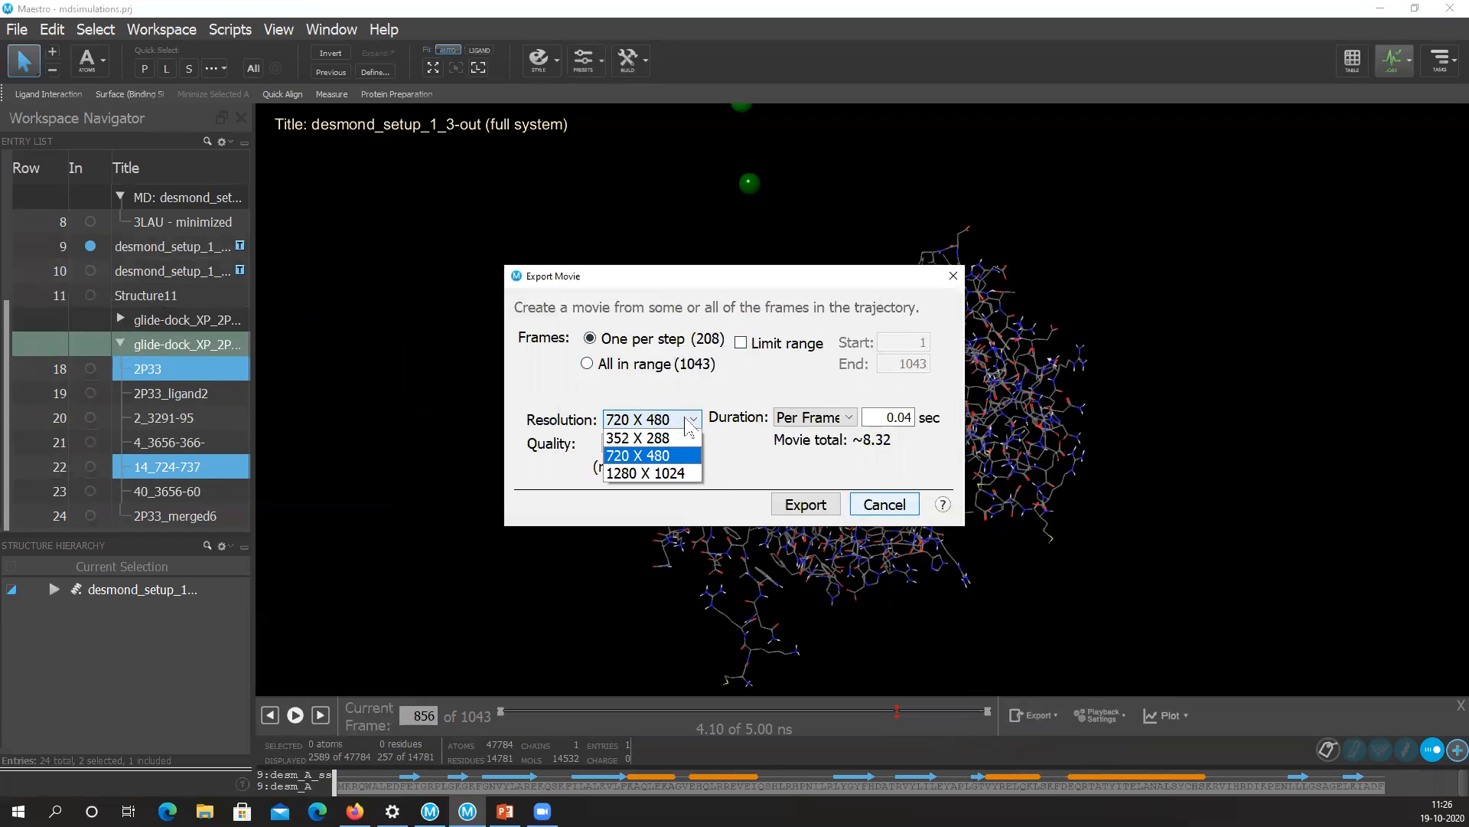
pyautogui.click(685, 475)
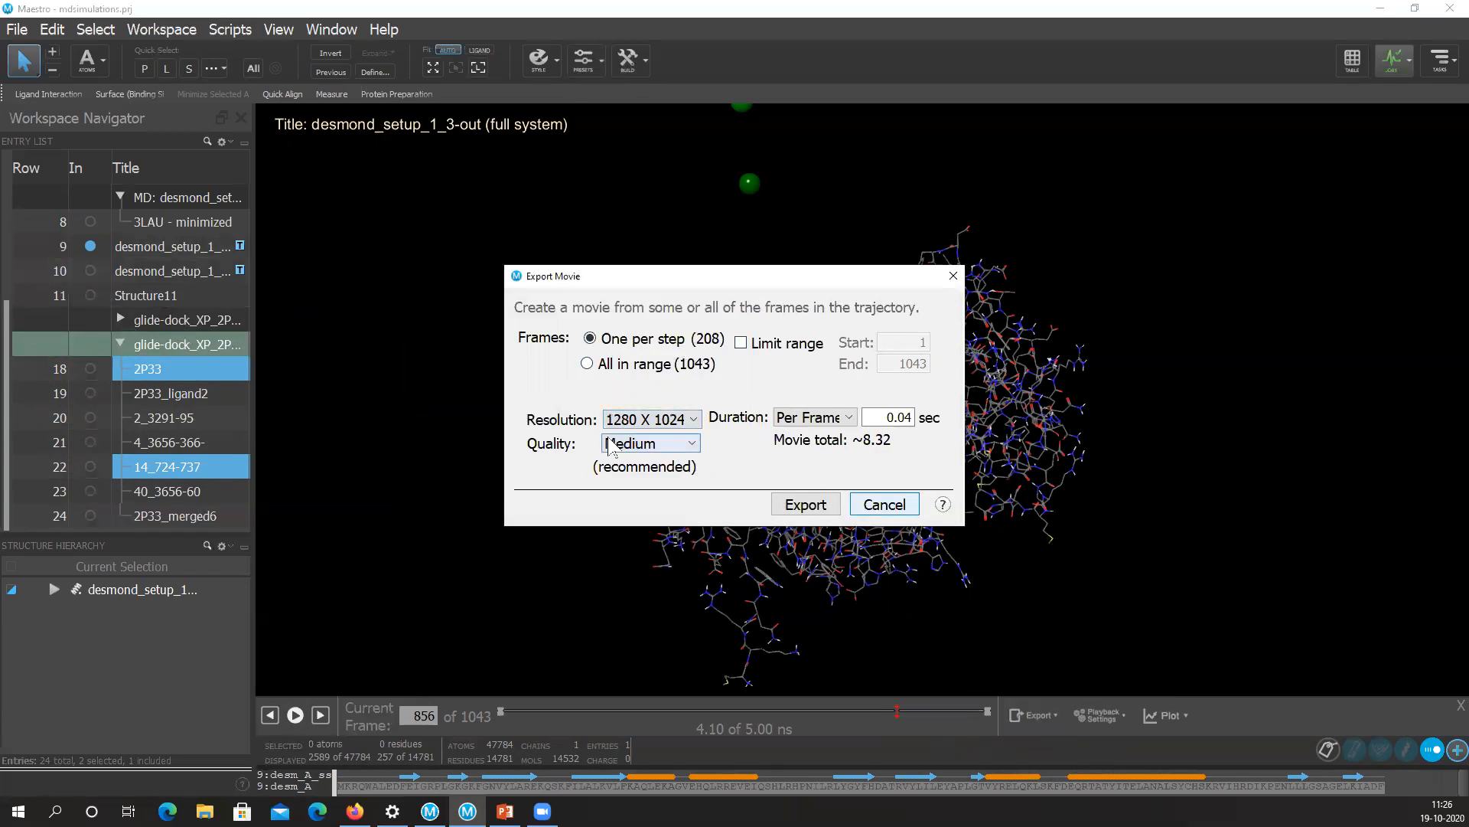
pyautogui.click(677, 446)
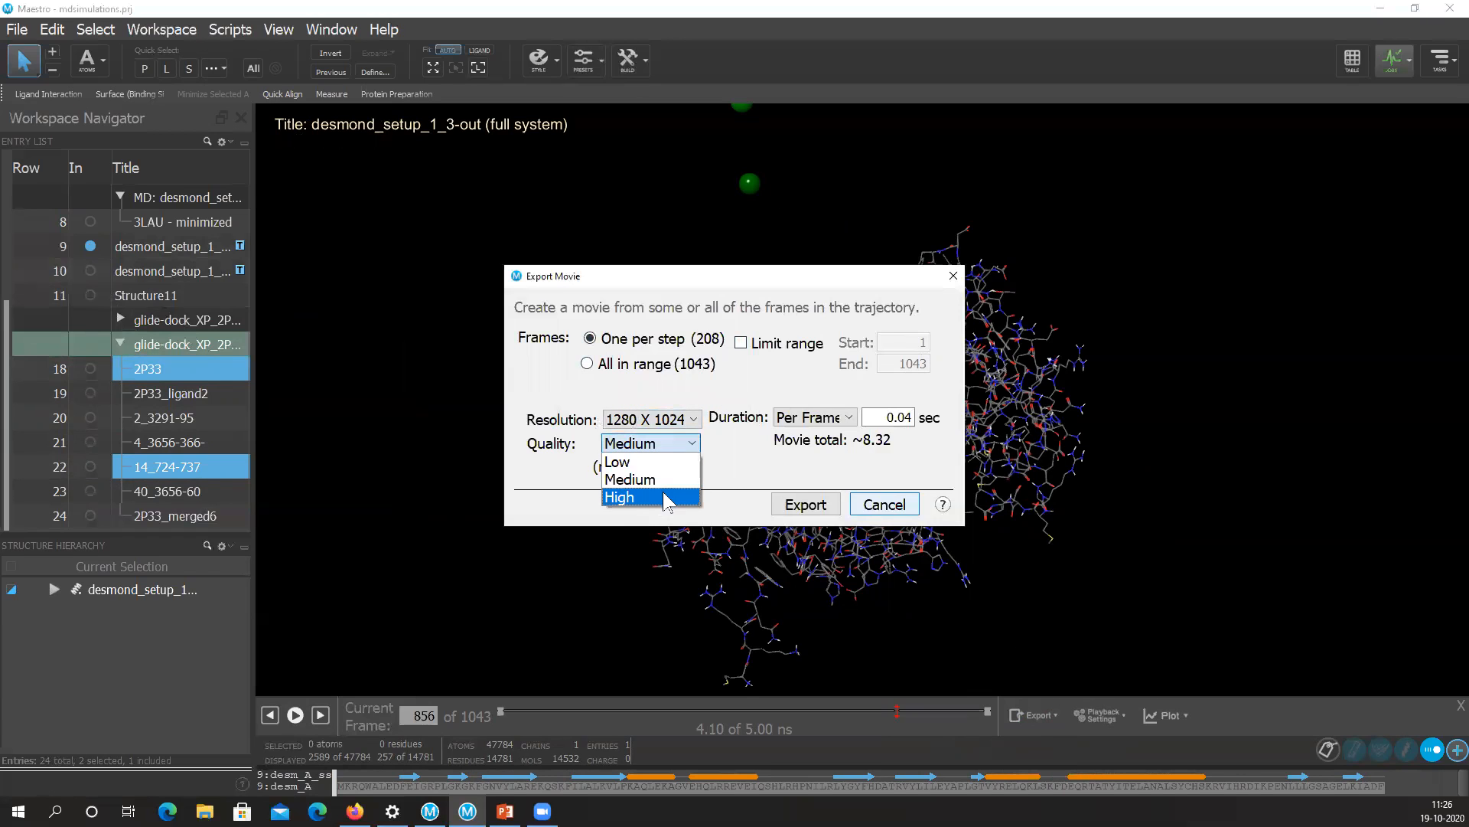
pyautogui.click(742, 471)
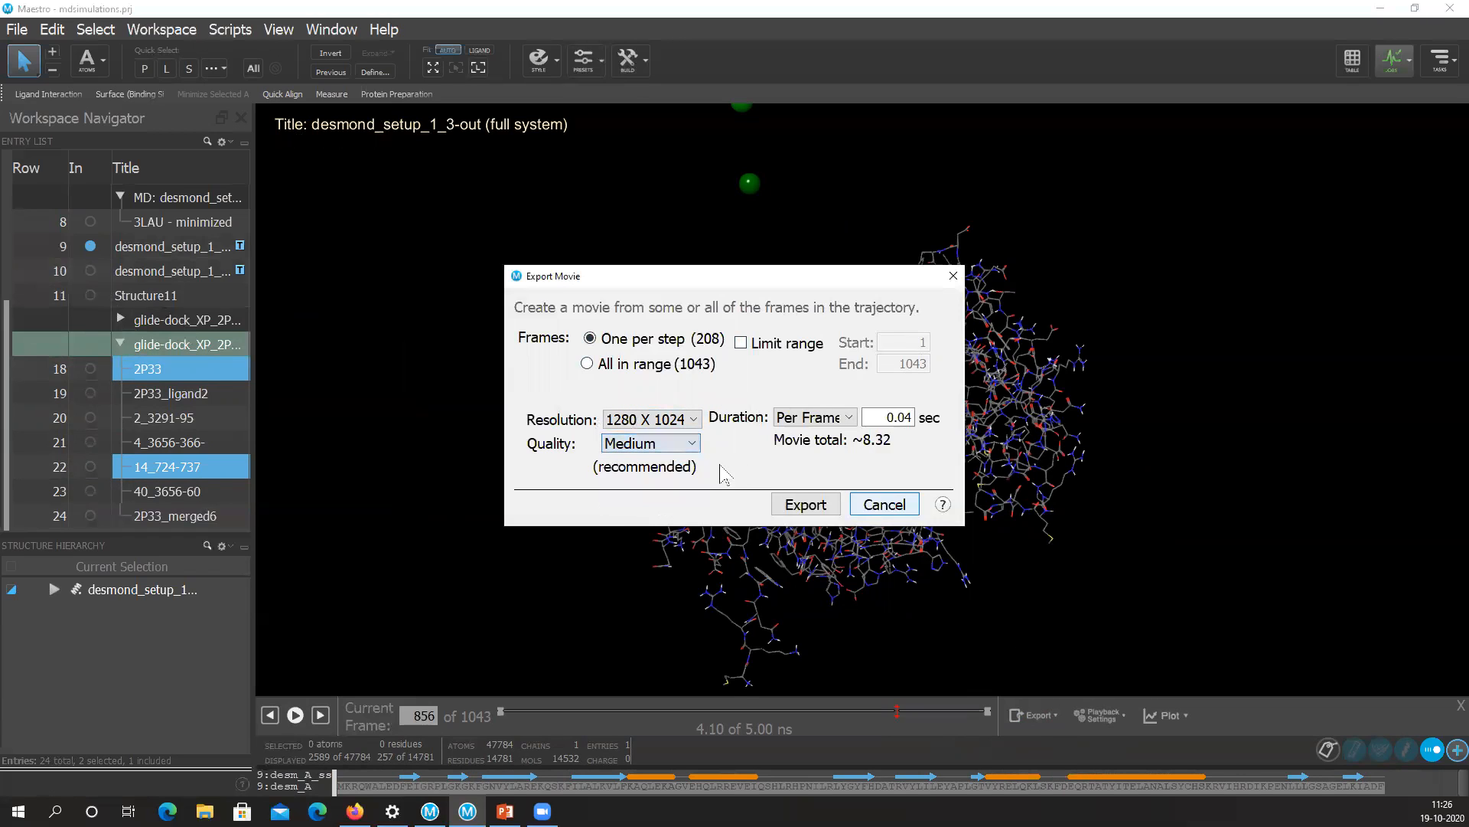
pyautogui.click(848, 420)
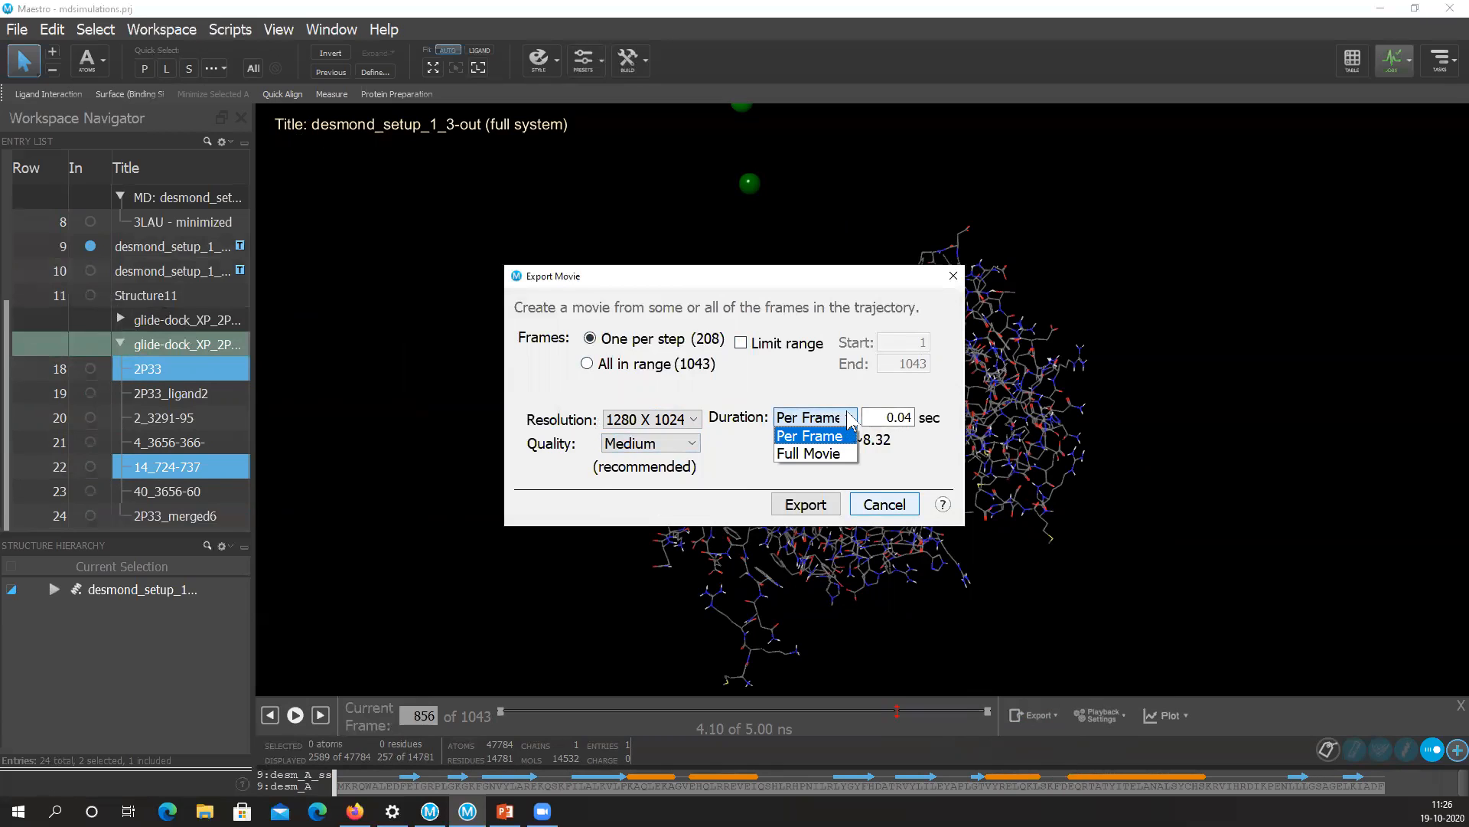
pyautogui.click(907, 418)
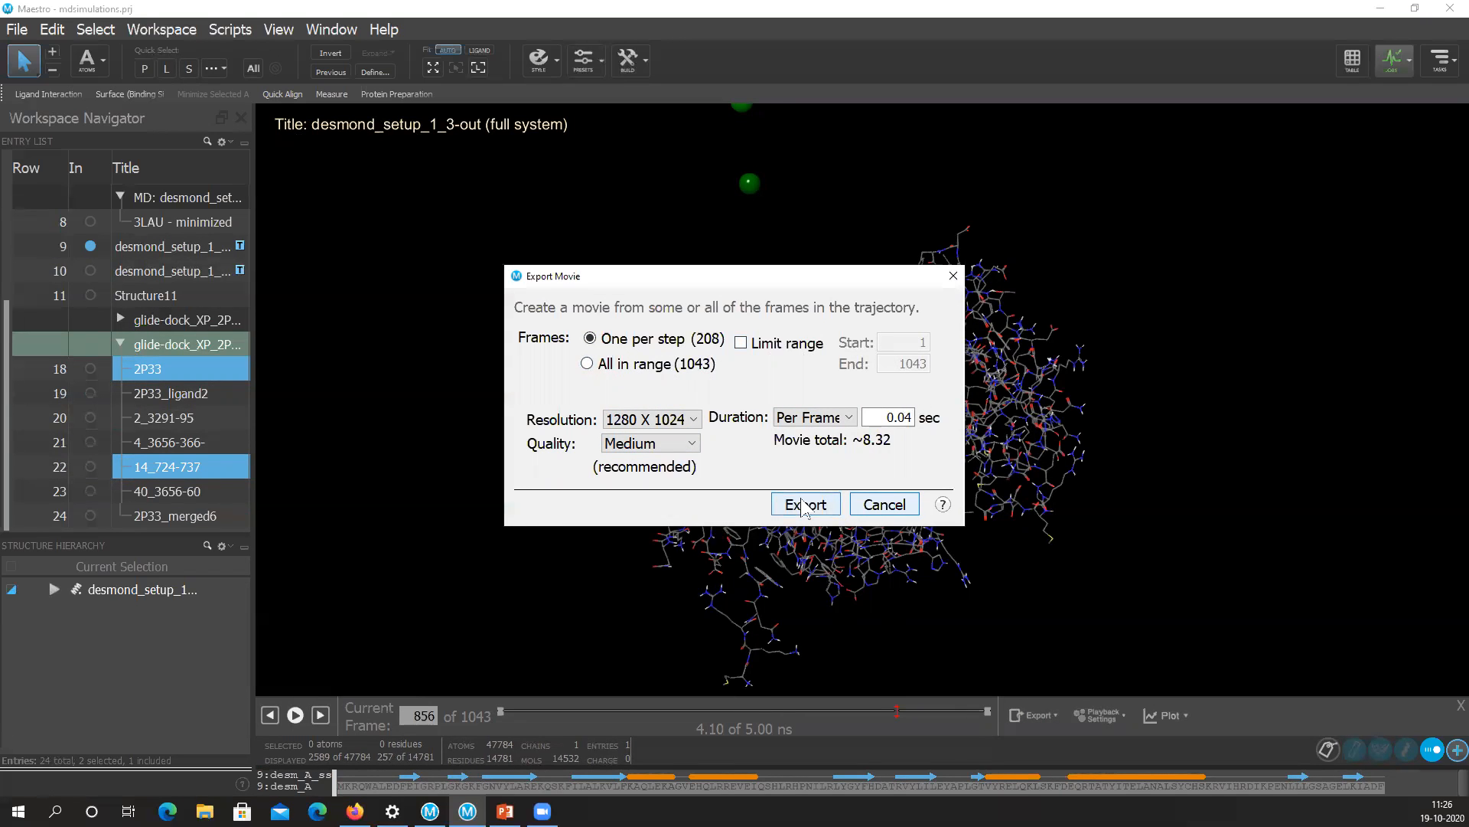
pyautogui.click(885, 504)
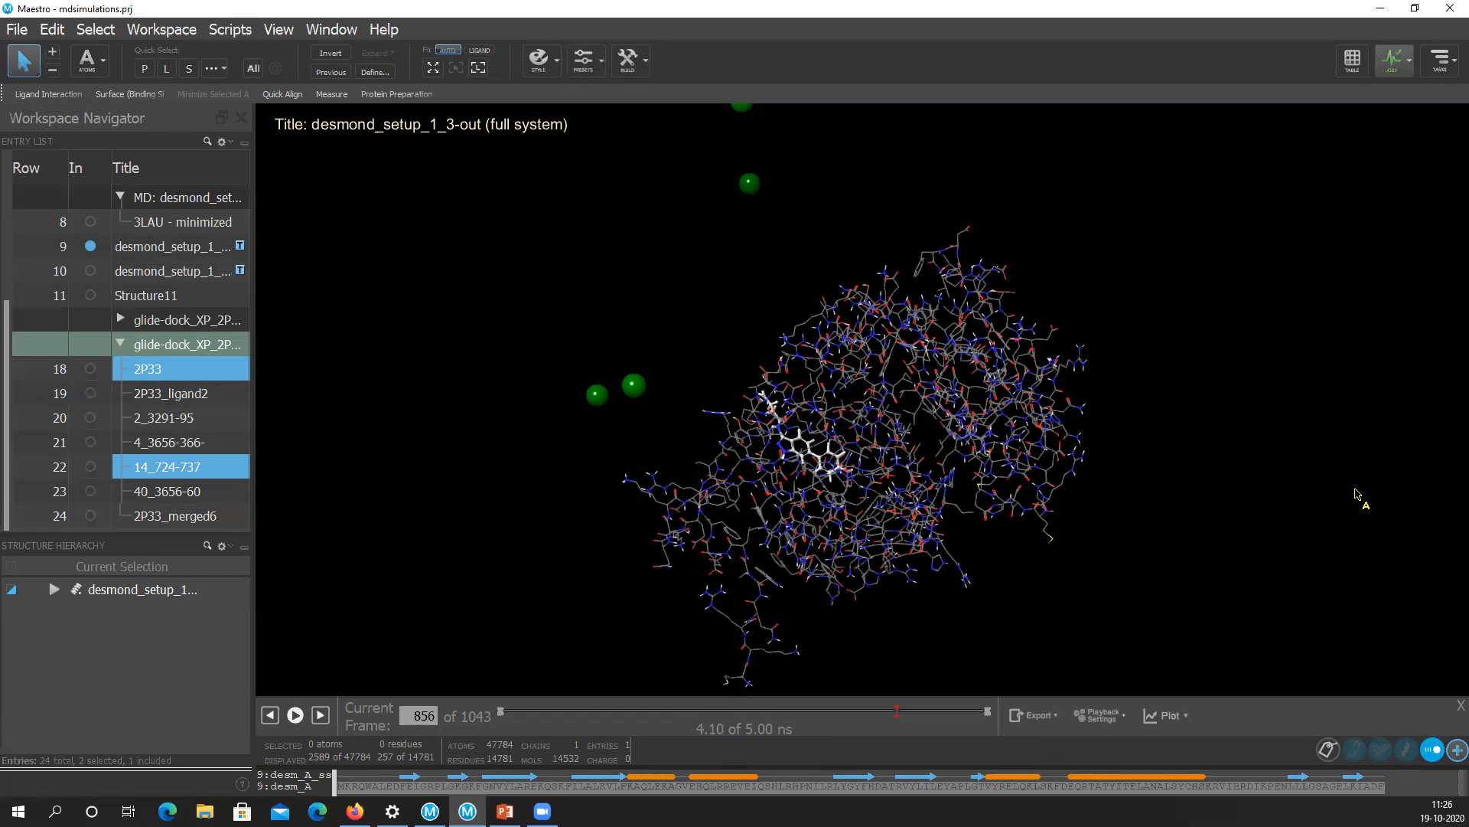
pyautogui.moveTo(1204, 440); pyautogui.dragTo(1043, 475, button='middle')
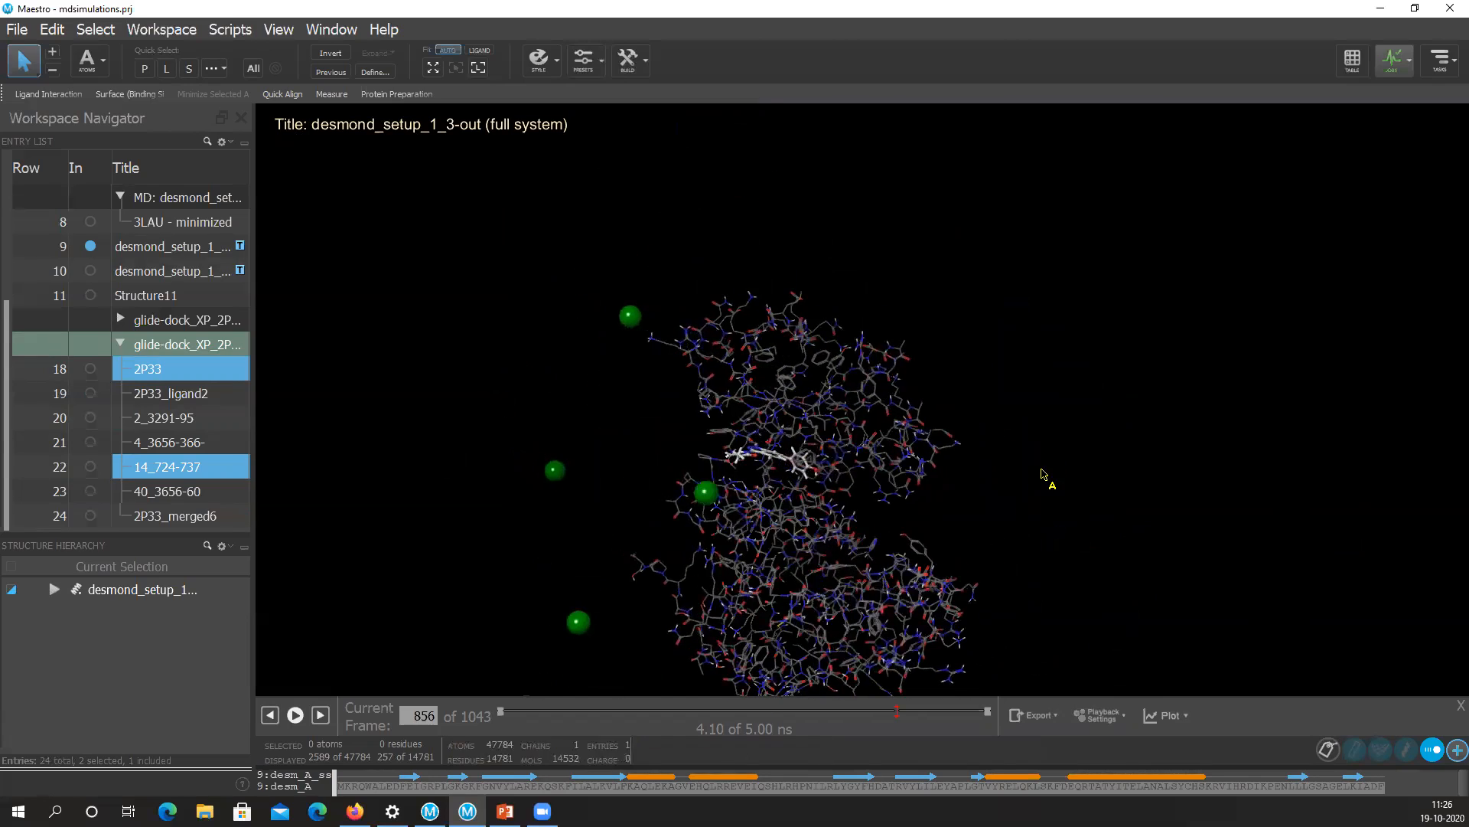
pyautogui.scroll(4, 1044, 475)
pyautogui.moveTo(1116, 407); pyautogui.dragTo(1148, 693, button='middle')
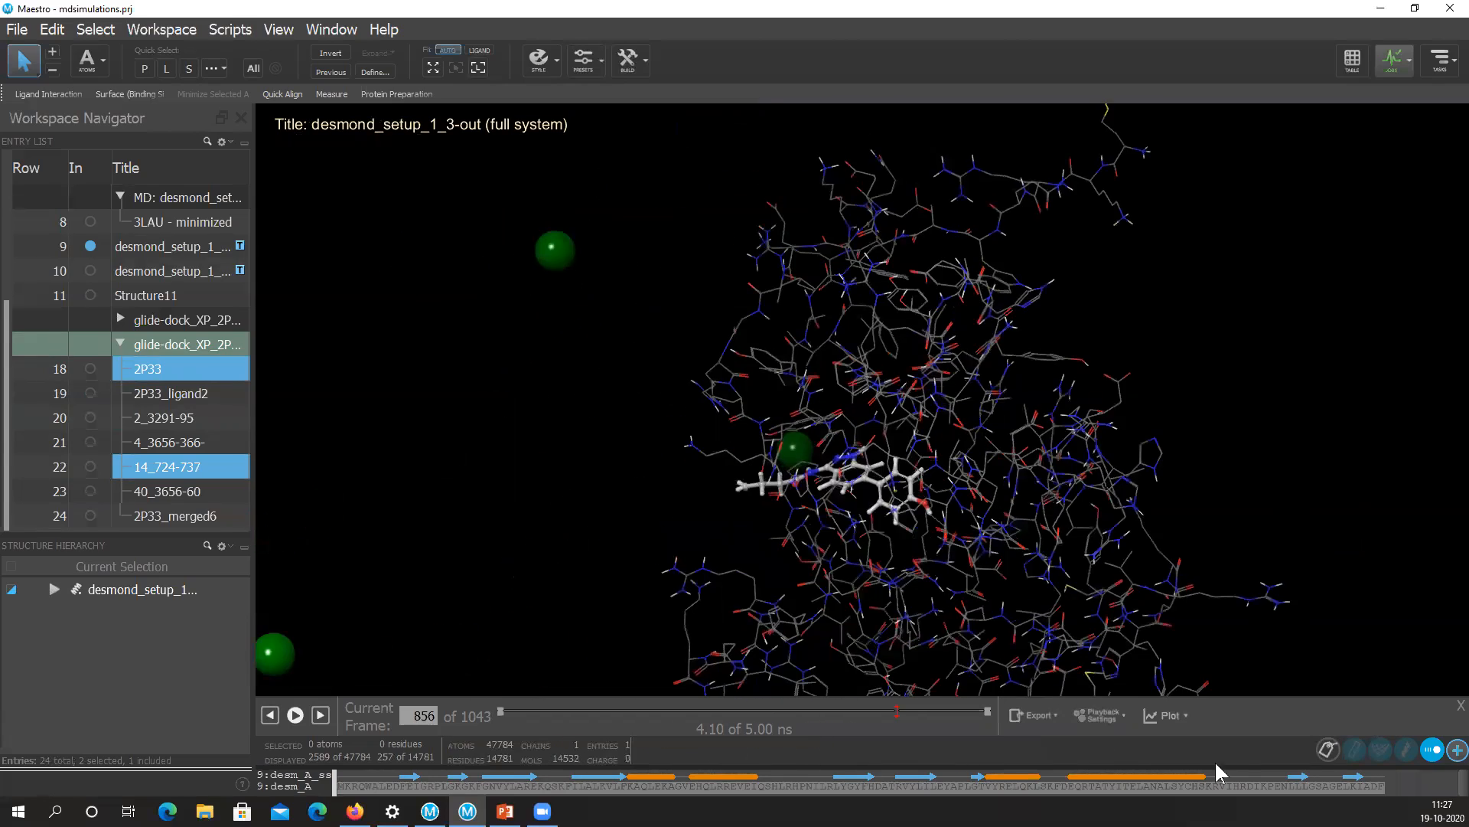